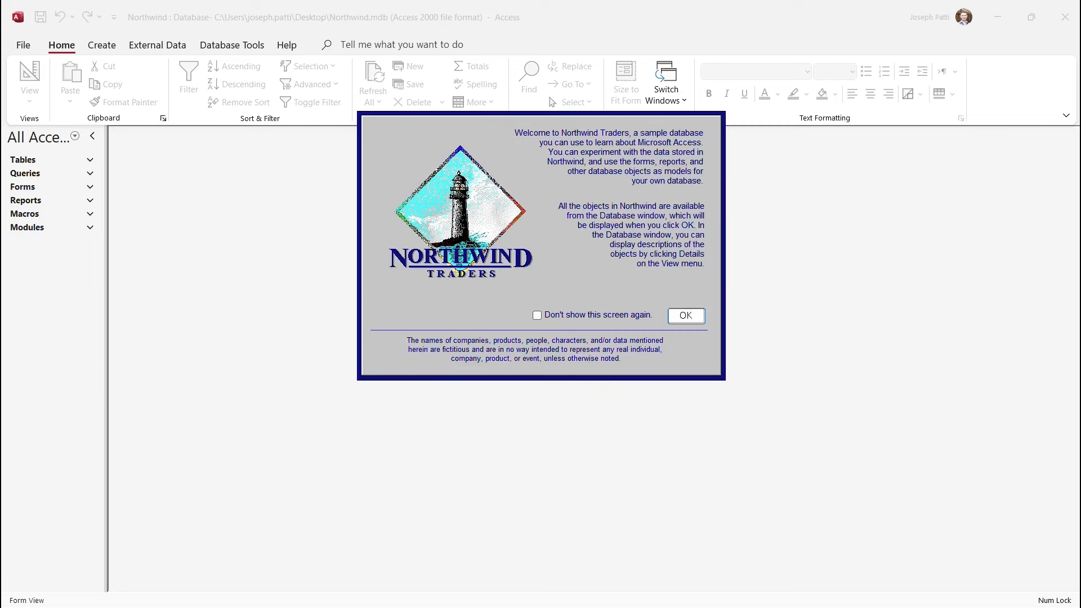
Step: Dismiss the Northwind Traders welcome screen and close the Main Switchboard form
key(Return)
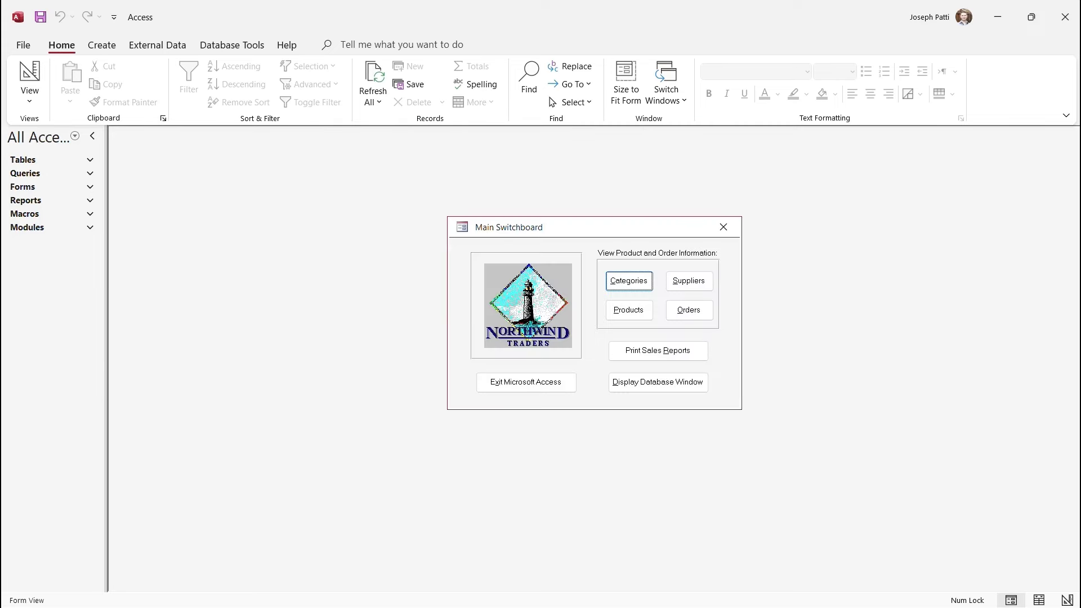
click(724, 227)
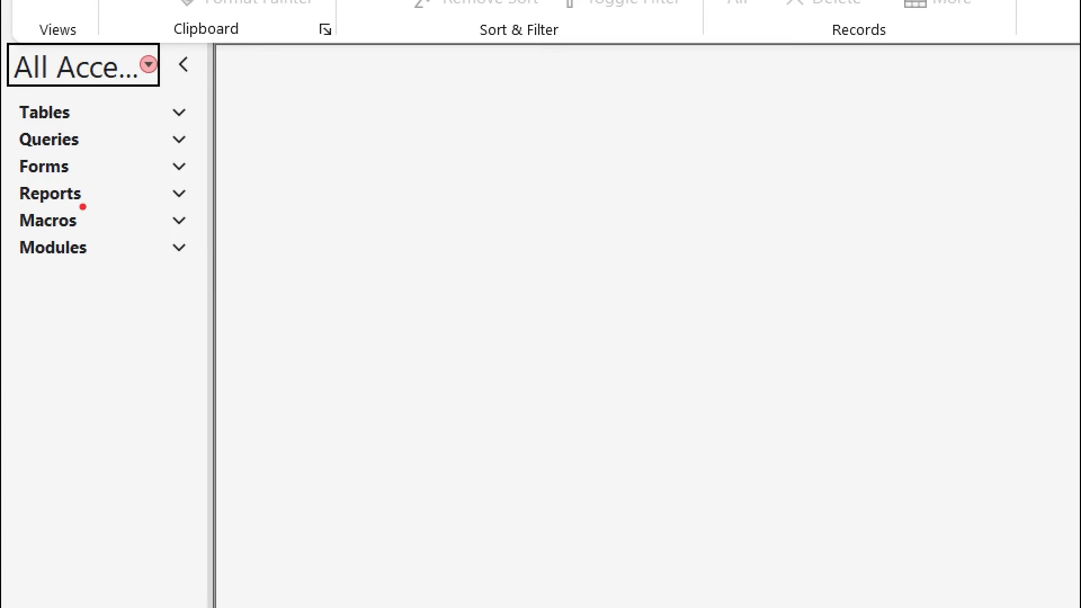
drag(88, 104, 163, 92)
mouse_move(109, 140)
mouse_down()
mouse_move(148, 140)
mouse_move(122, 197)
mouse_move(134, 231)
mouse_move(119, 263)
mouse_move(142, 261)
mouse_up()
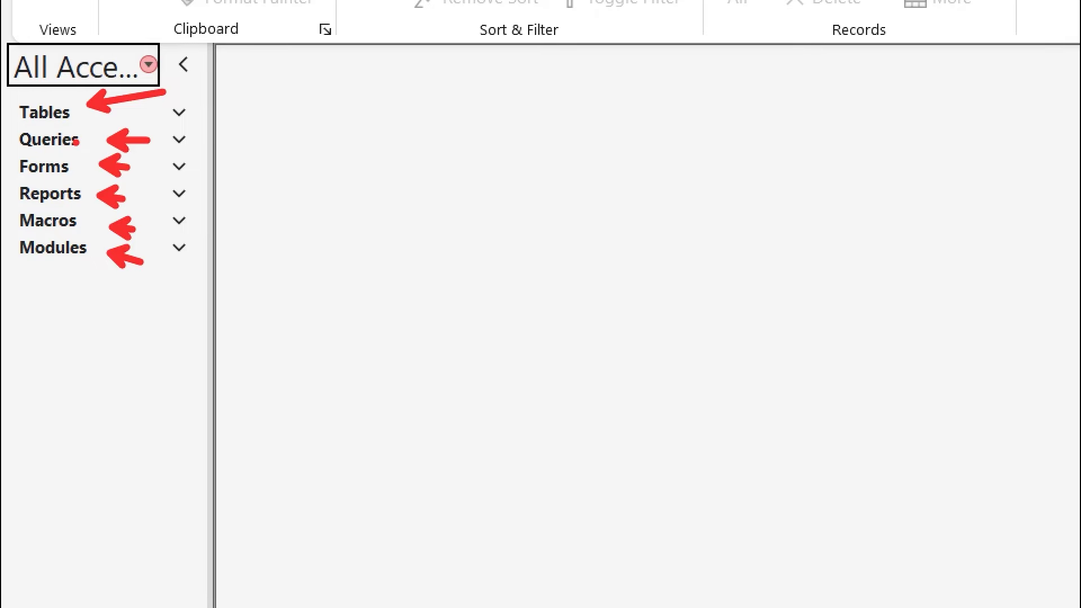
key(Escape)
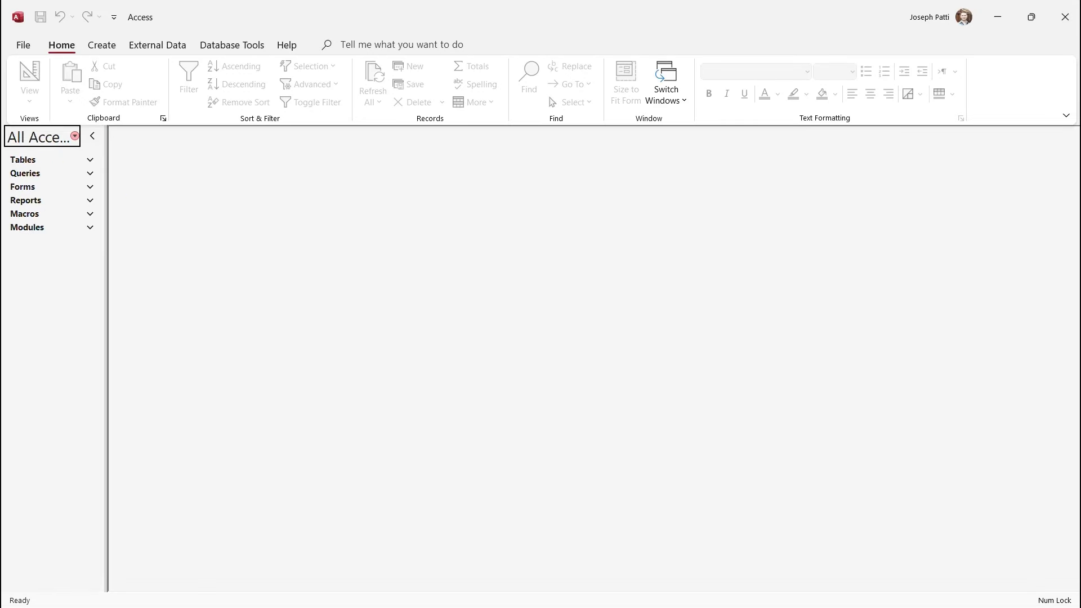
right_click(29, 214)
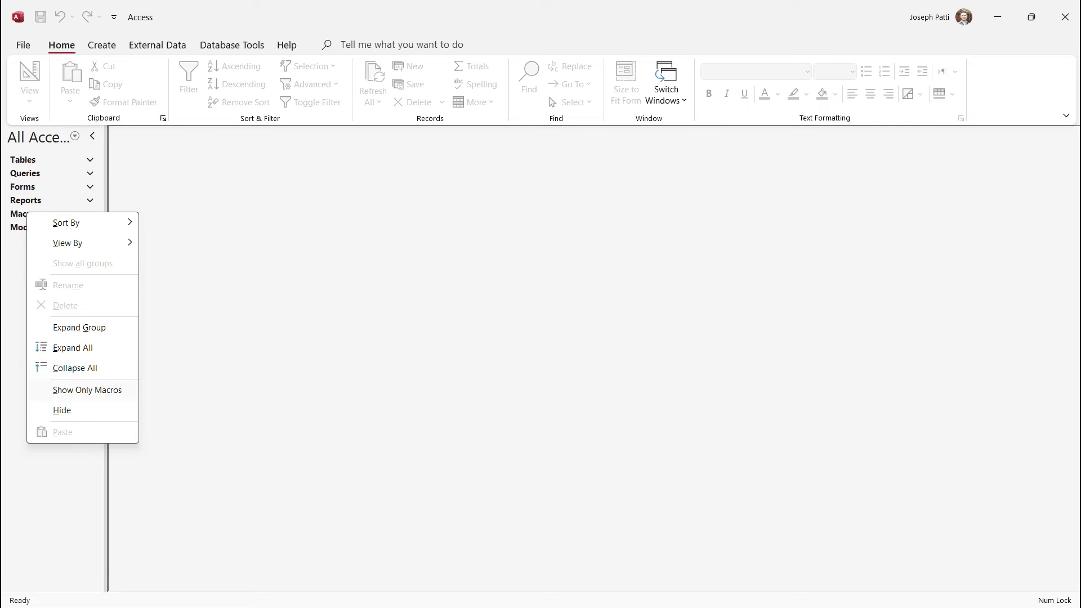
key(Escape)
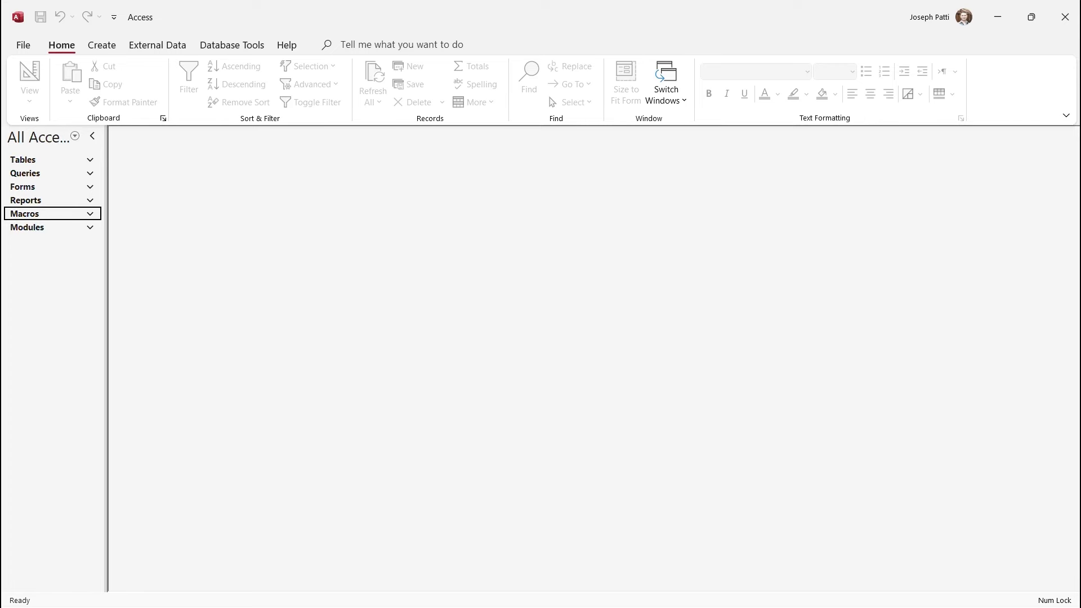
Step: Widen the pane of database objects slightly and look through the Queries group before collapsing it again
drag(107, 225, 126, 225)
click(62, 174)
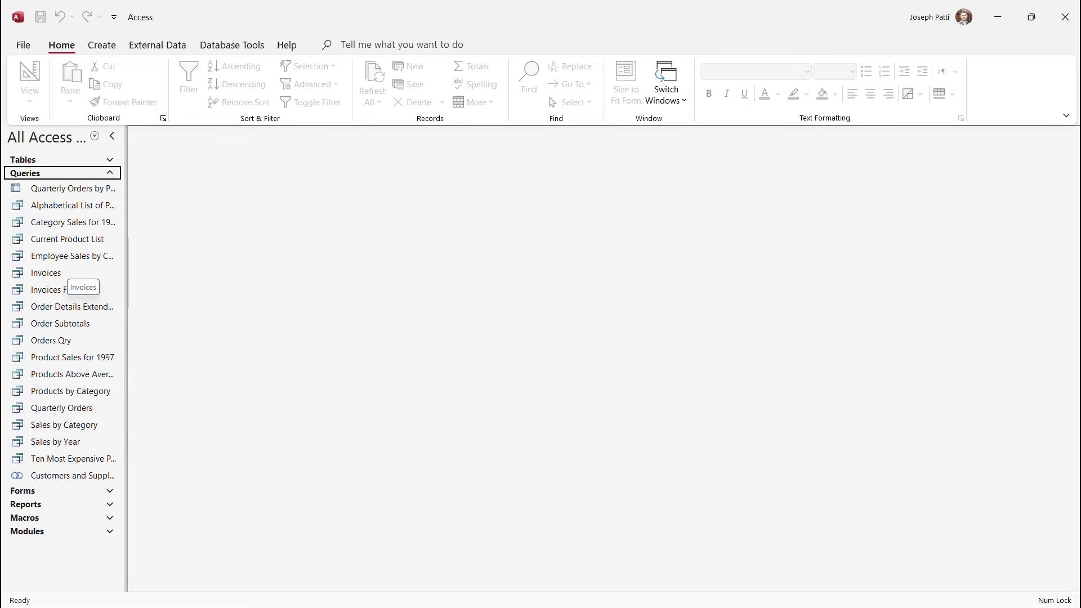
click(62, 173)
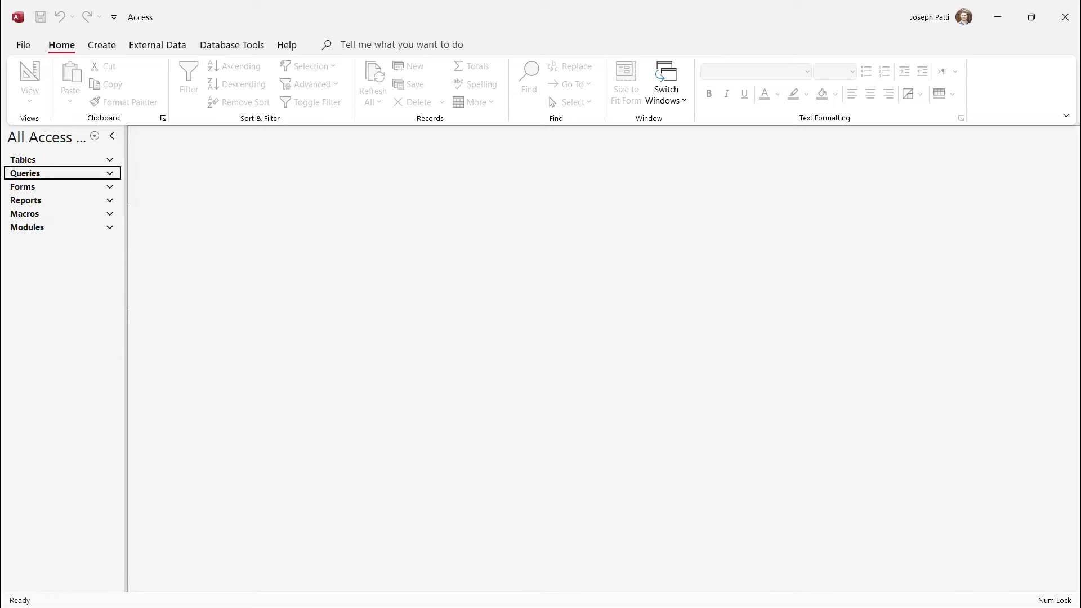
Step: Create a new blank query in Design View and add the Orders table to it
click(102, 45)
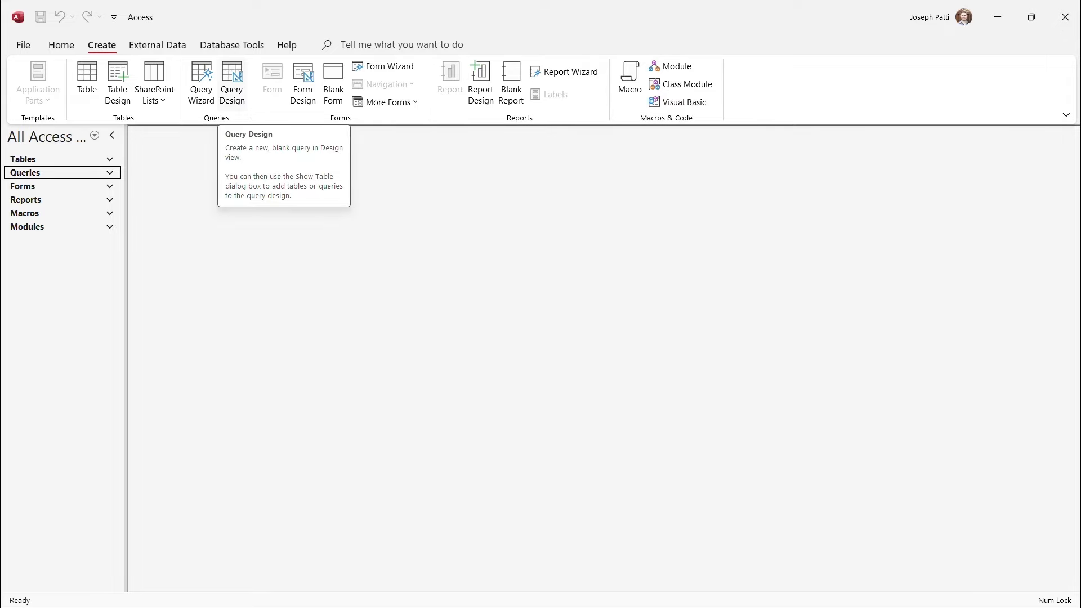
click(231, 82)
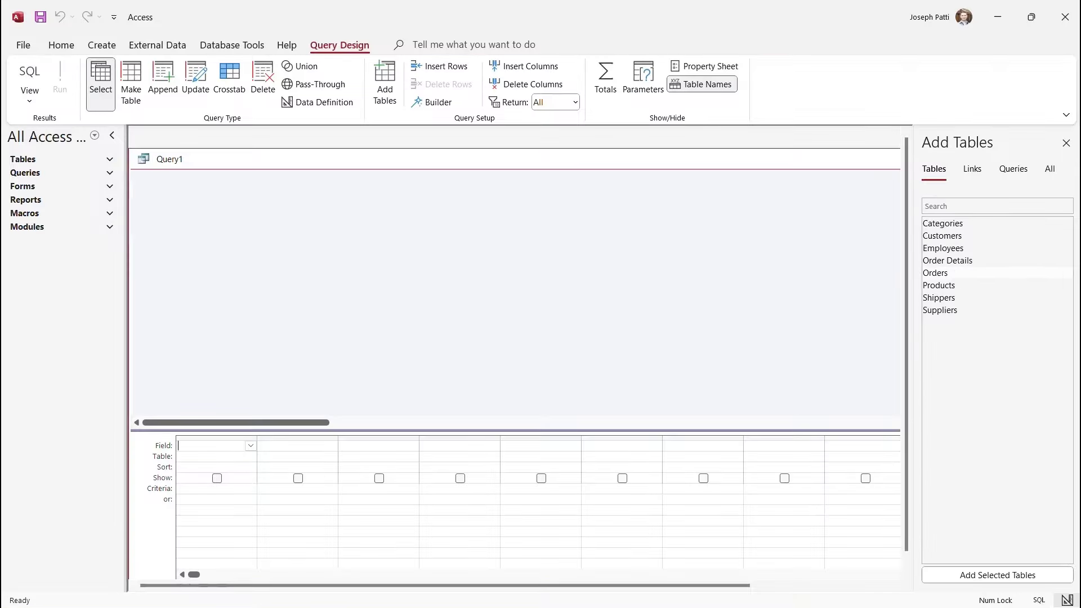
double_click(936, 273)
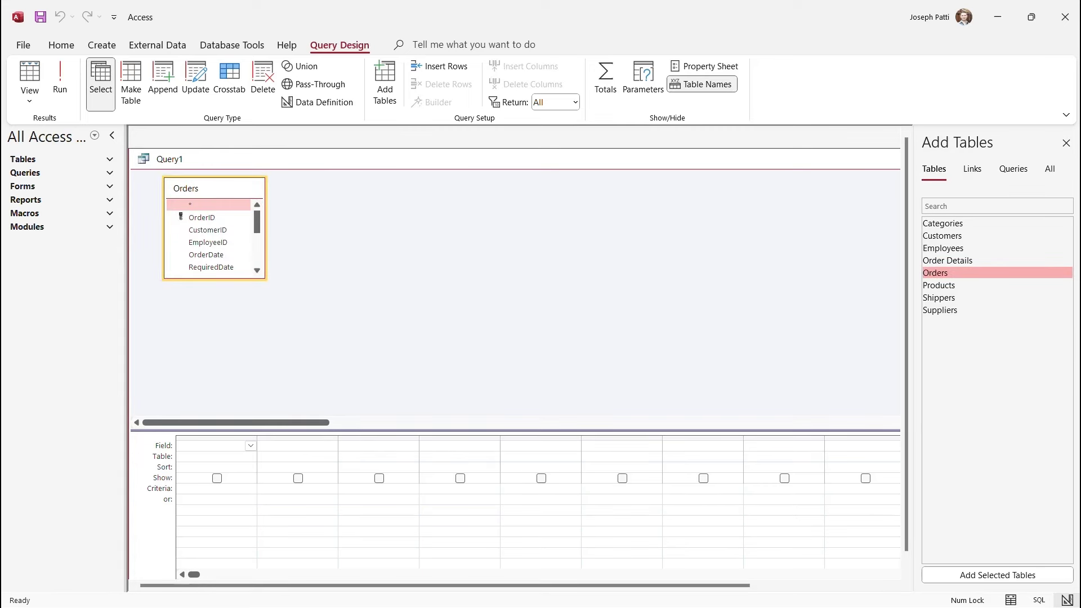
Step: Resize the Orders table's field list so all its fields from OrderID to ShipCountry show without scrolling
drag(215, 279, 214, 372)
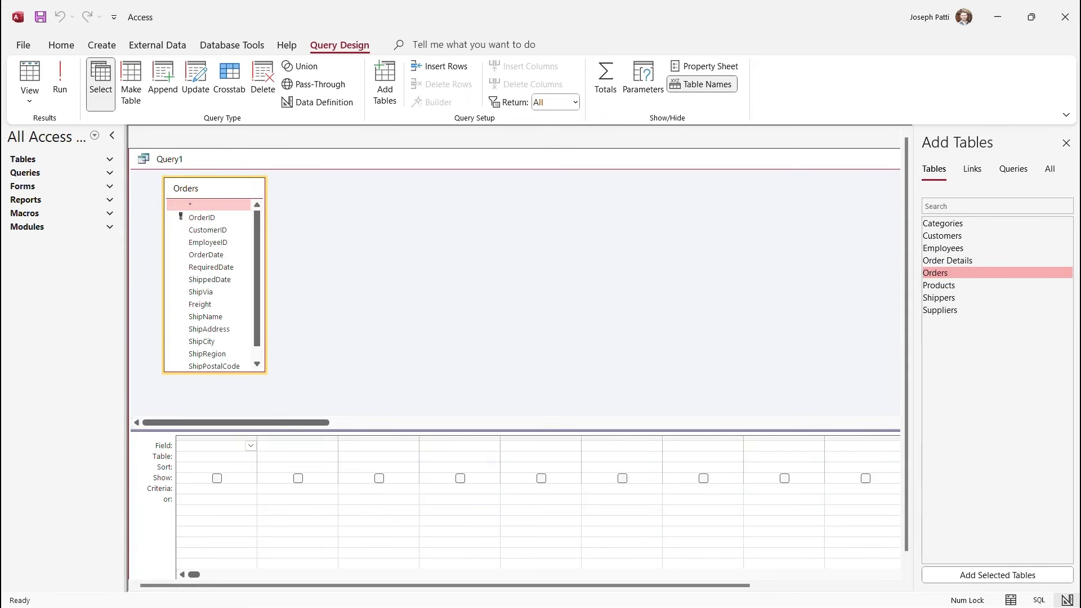
drag(266, 276, 369, 276)
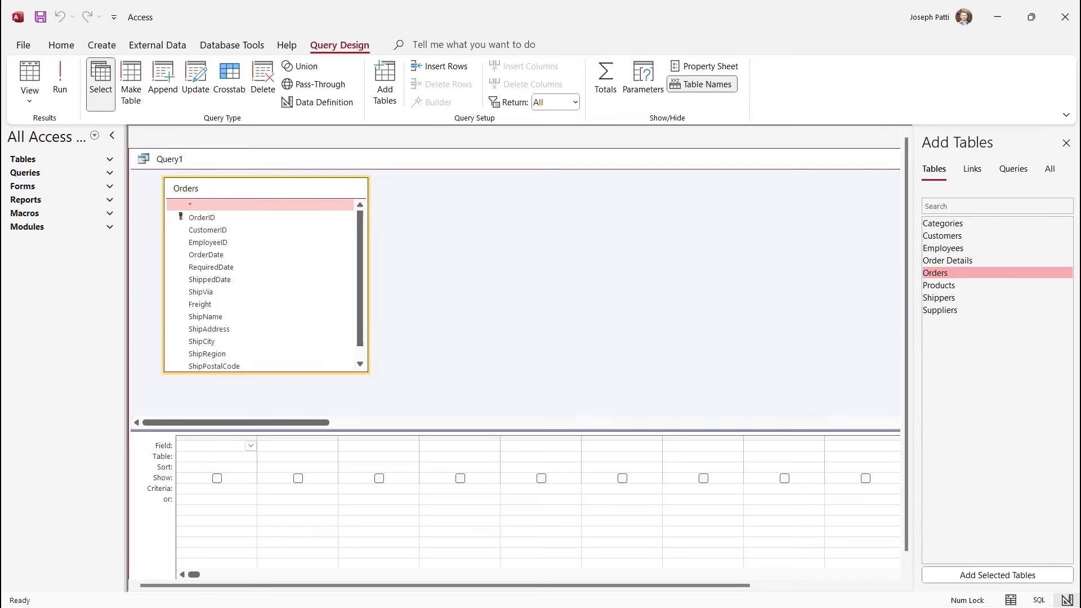
drag(281, 372, 282, 401)
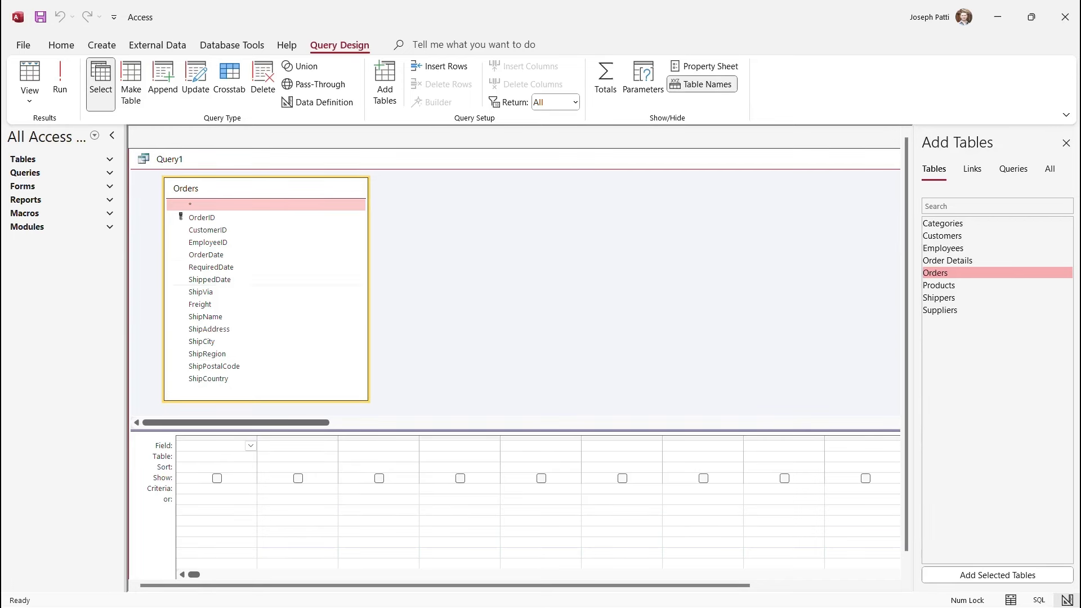
drag(369, 275, 286, 276)
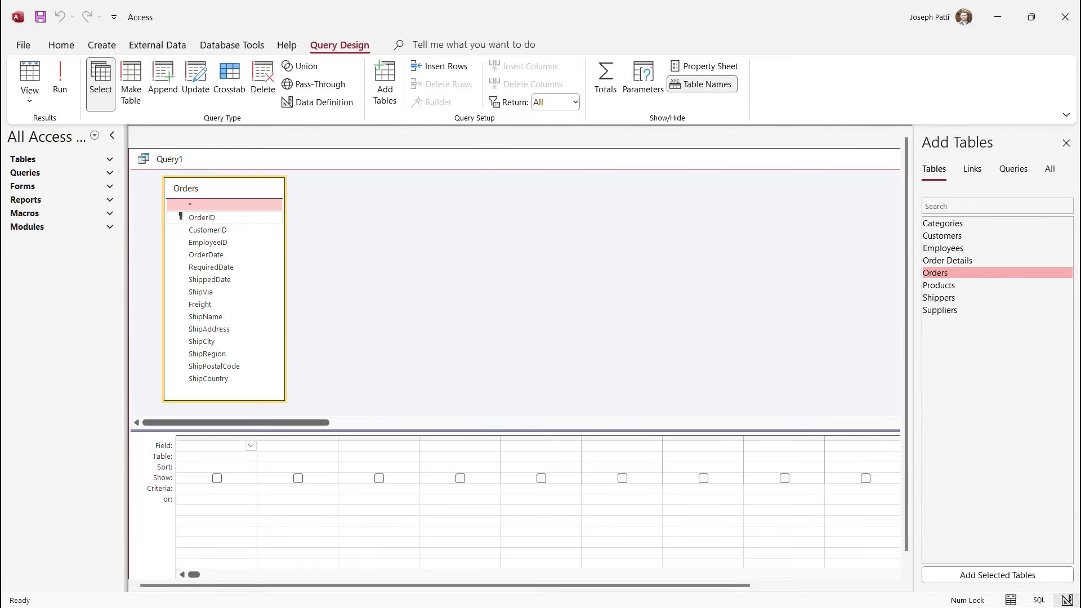
Step: Add the OrderID, OrderDate, ShippedDate, ShipVia and ShipCountry fields from Orders to the query's design grid
double_click(202, 217)
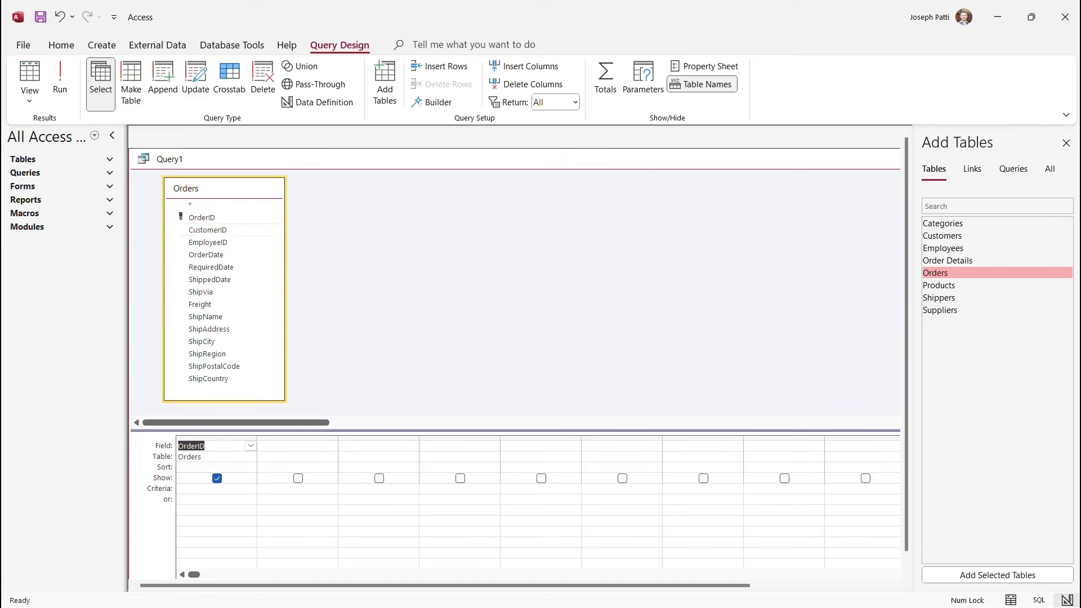
double_click(206, 254)
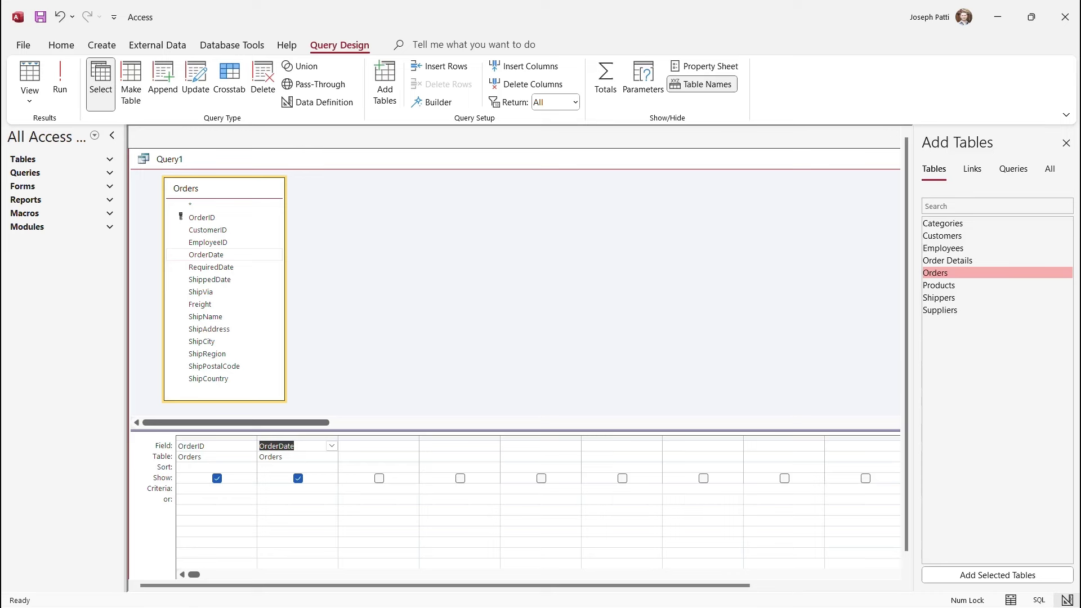
double_click(209, 280)
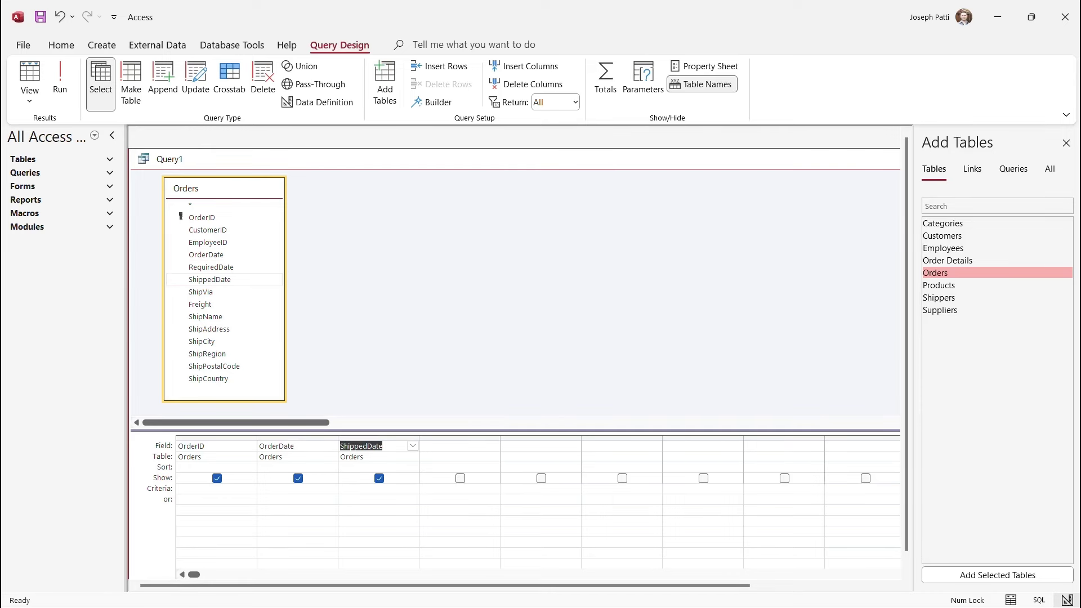
click(224, 446)
click(251, 446)
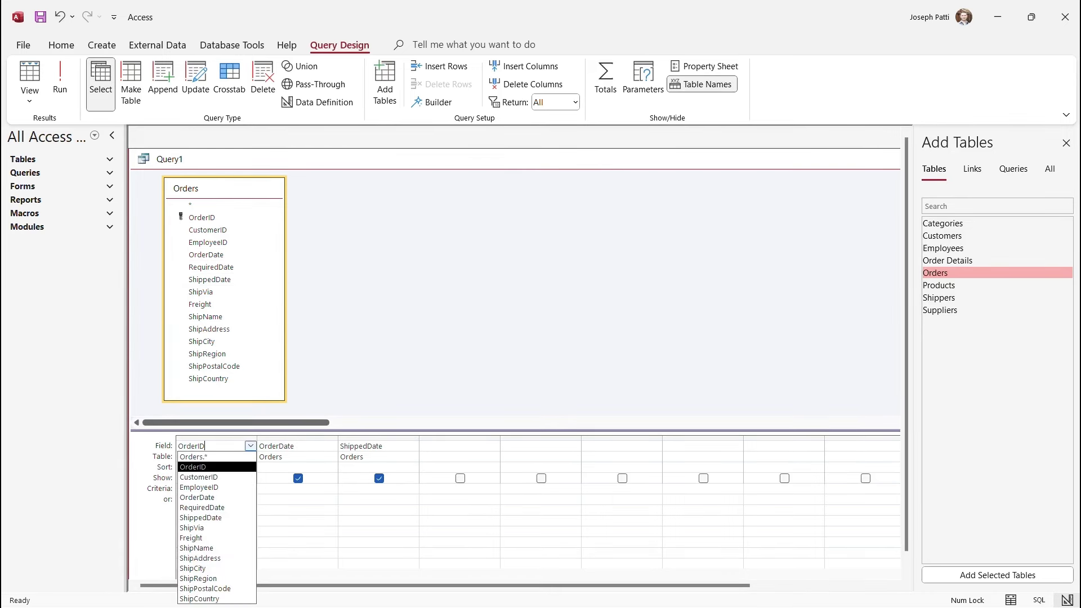
click(251, 446)
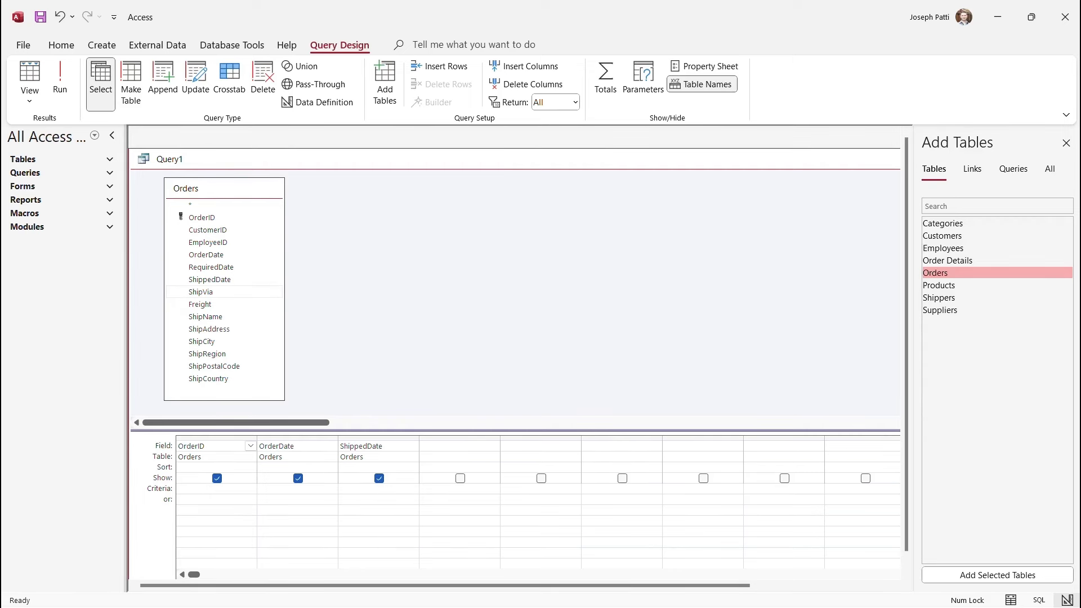
double_click(200, 292)
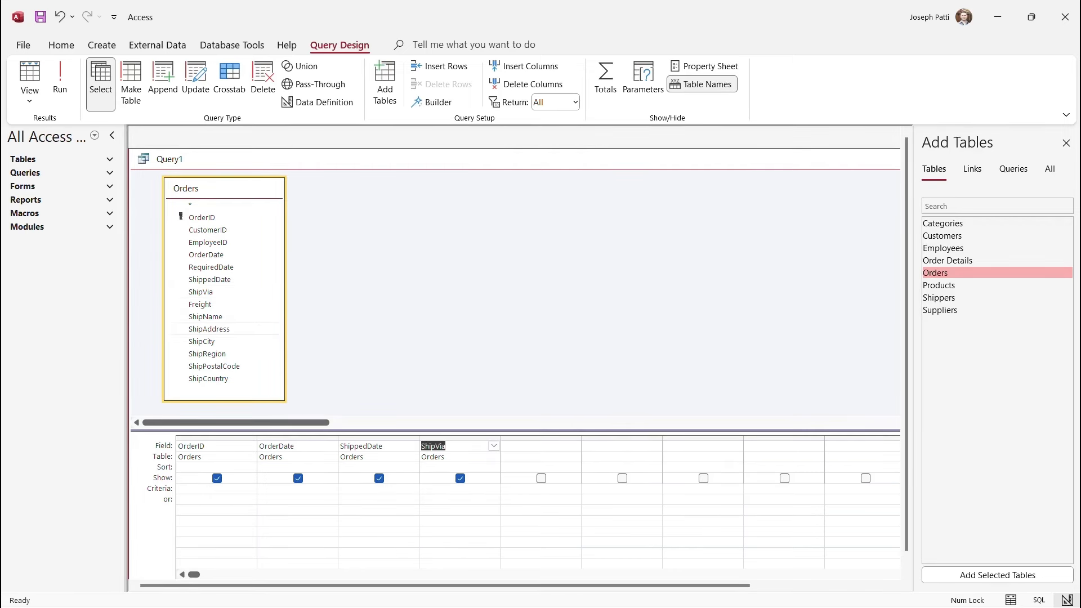
double_click(209, 378)
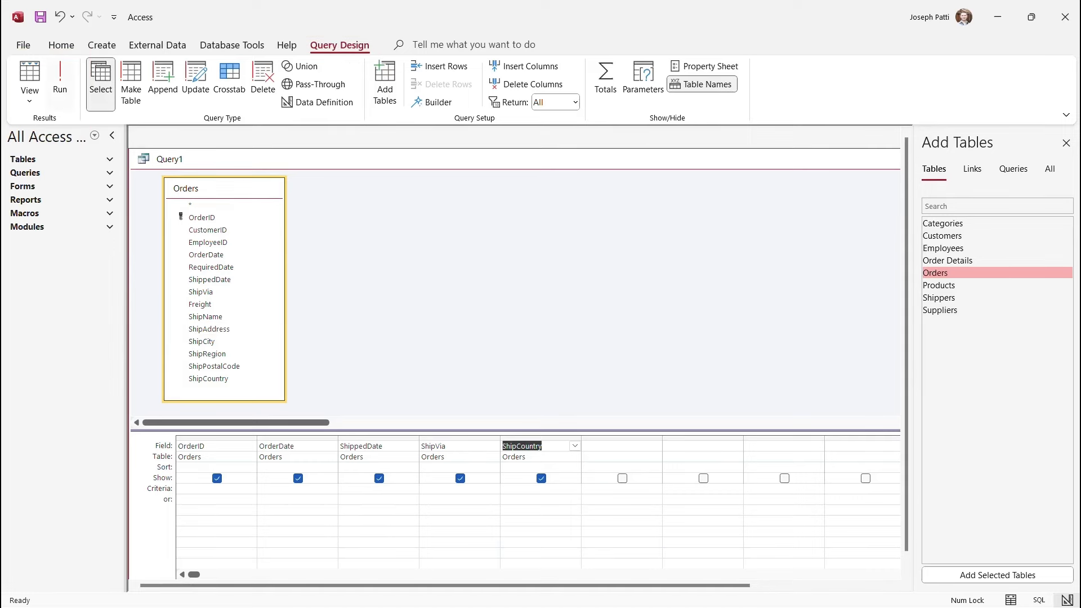
Step: Run the query and inspect its SQL statement before returning to Datasheet View
click(59, 85)
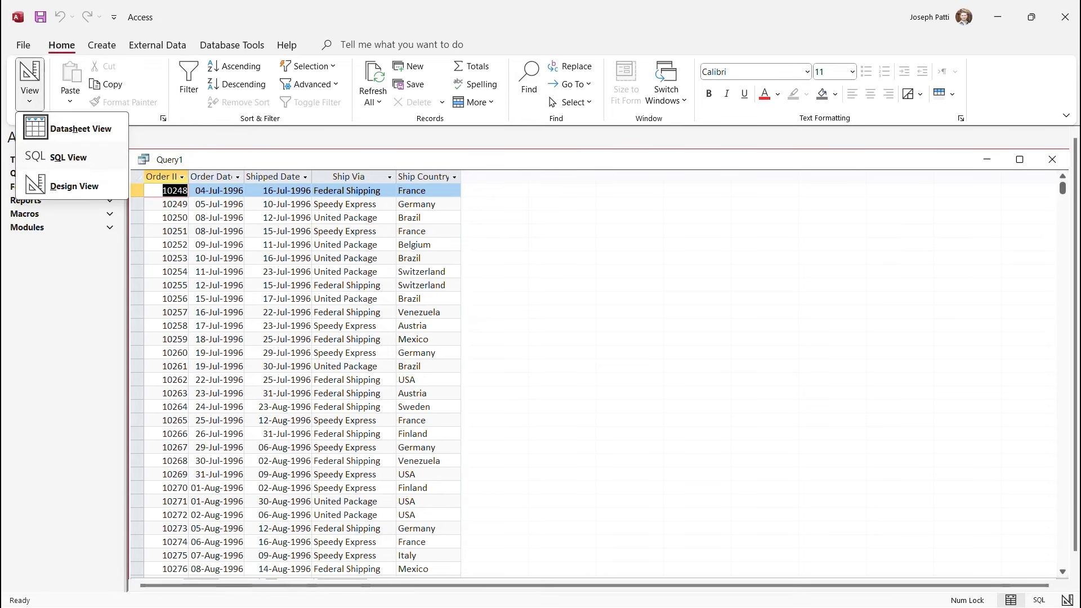
click(69, 157)
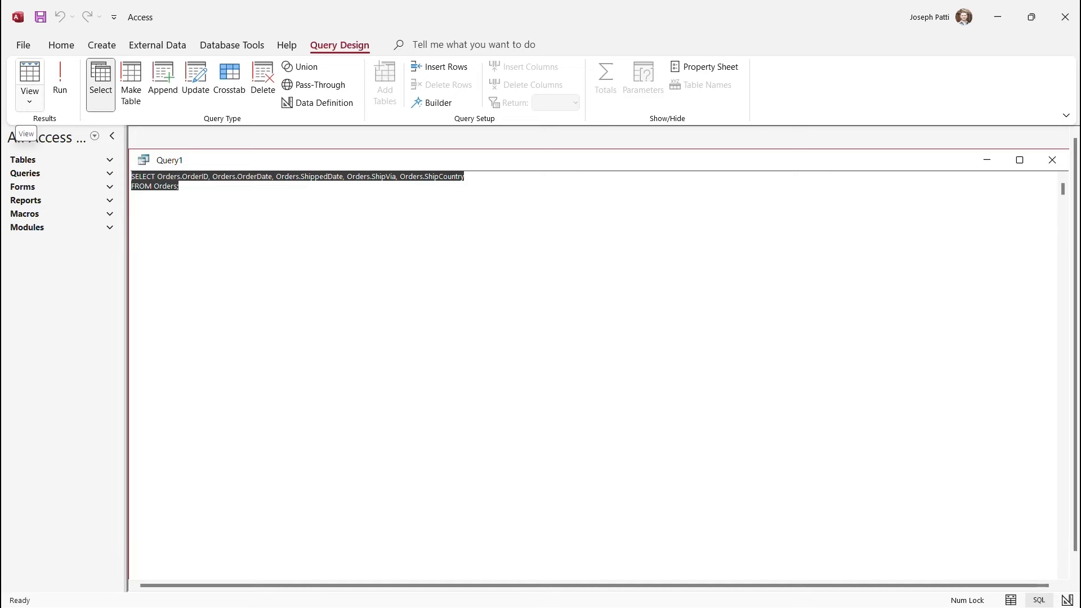
click(29, 99)
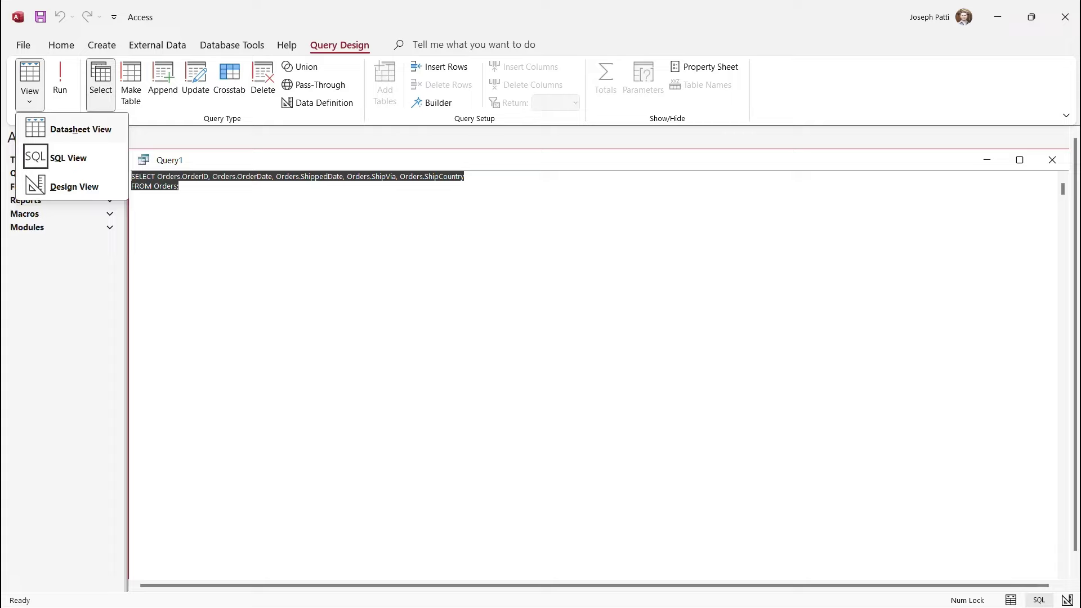
click(80, 129)
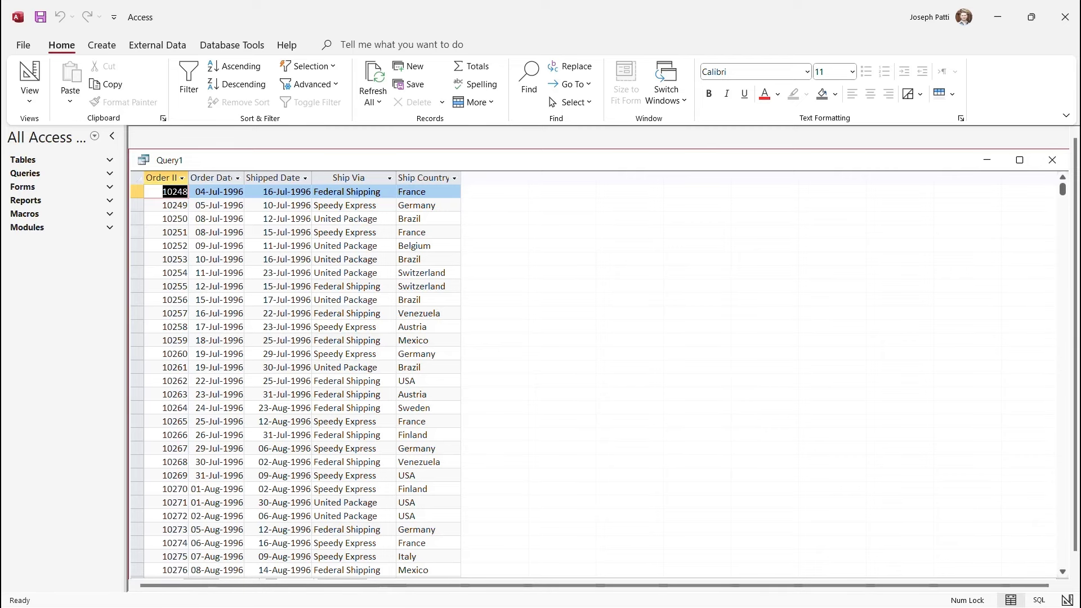
Step: Remove the ShippedDate field from the query in Design View, checking the datasheet before returning to the design
click(29, 100)
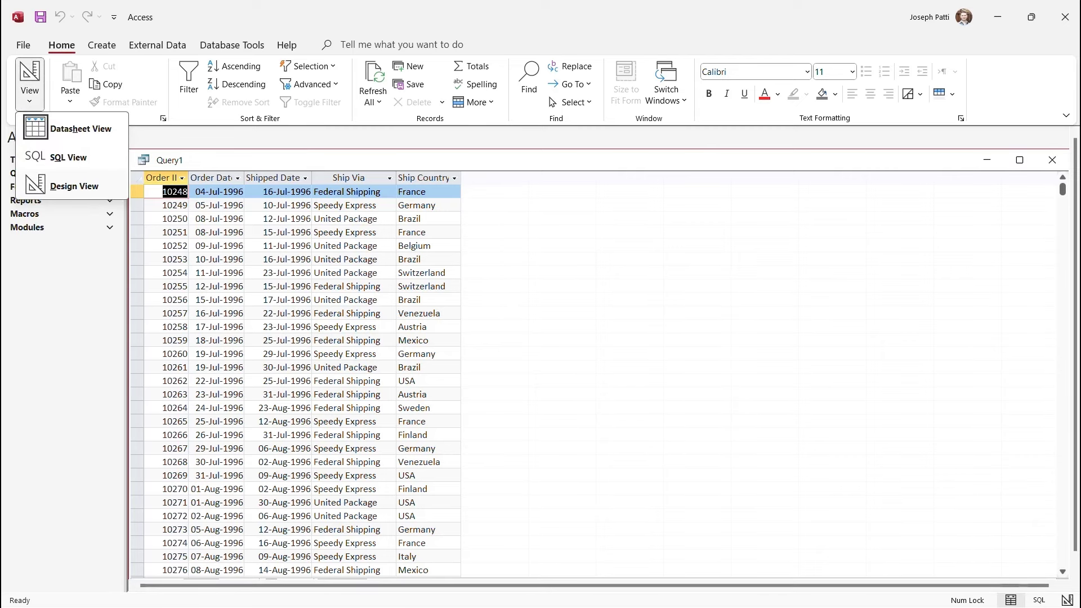
click(74, 186)
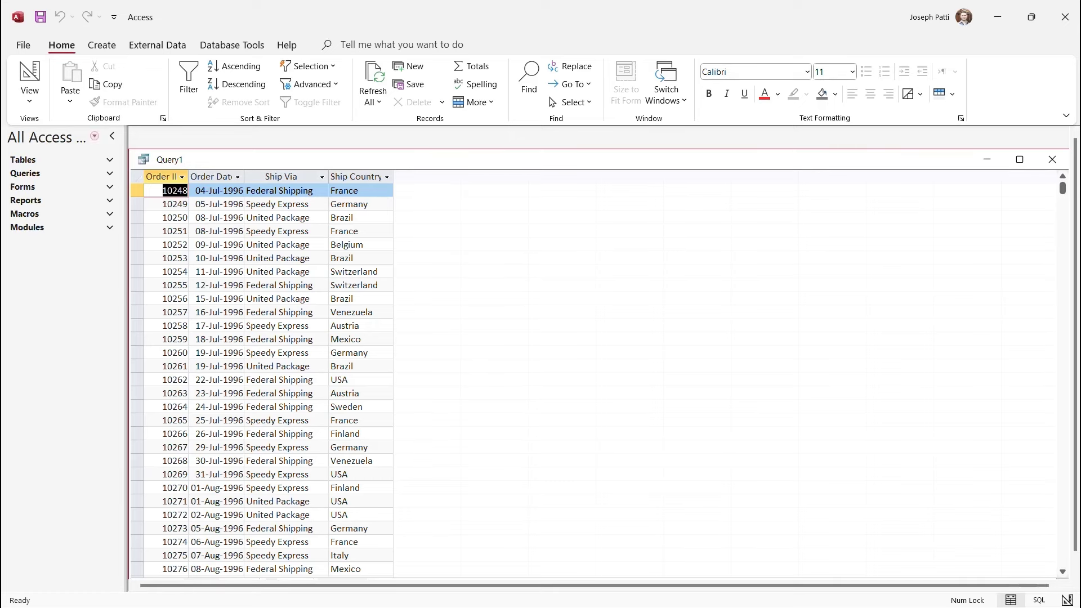
click(29, 96)
click(74, 185)
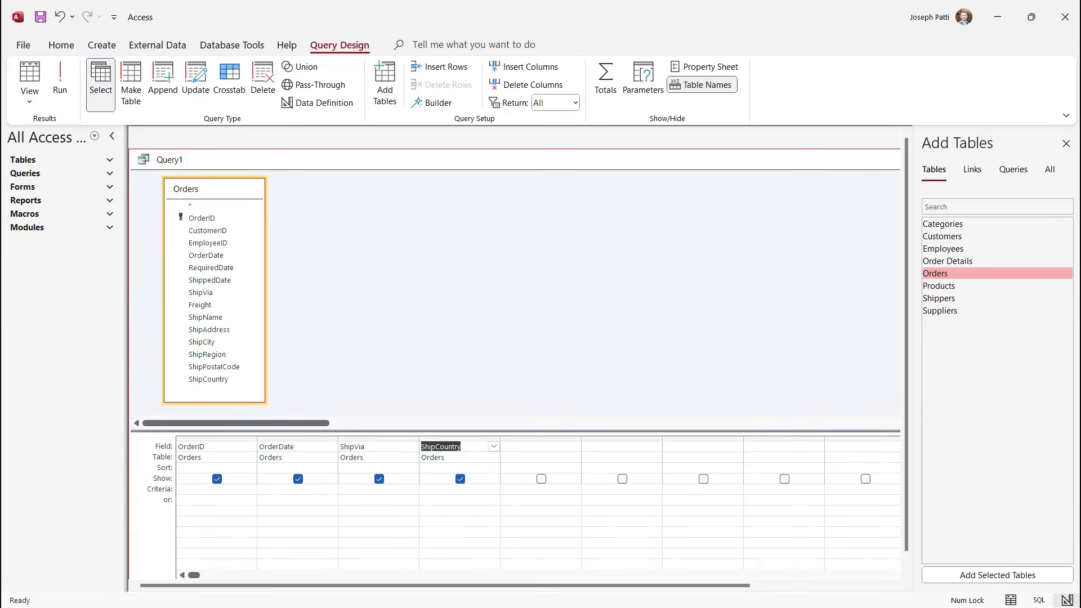
Step: Set the criteria for the ShipCountry field to usa and display the filtered orders in Datasheet View
click(650, 479)
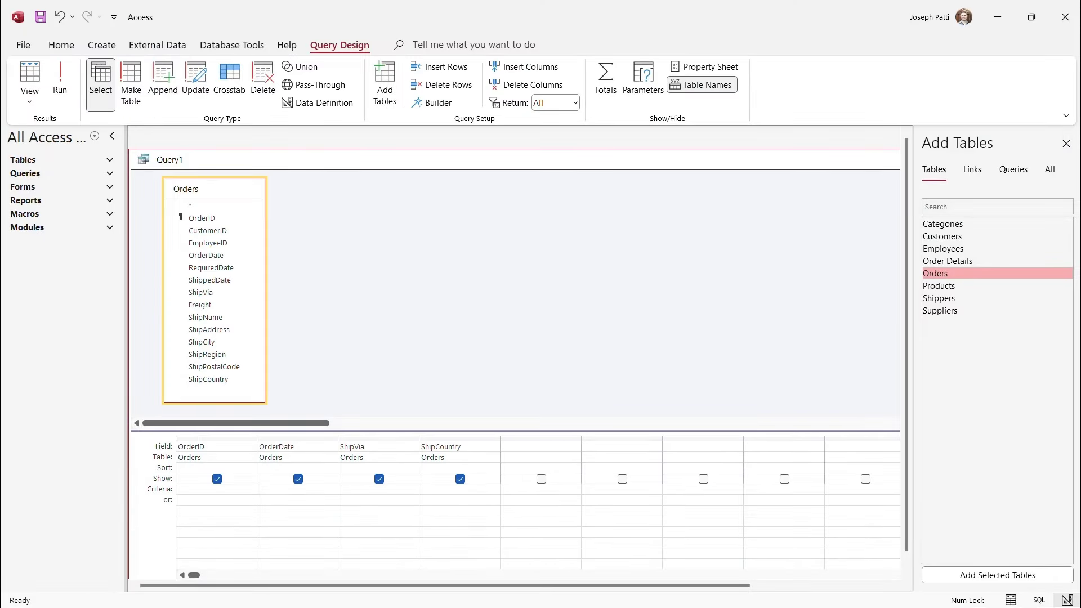
text(usa)
key(BackSpace)
key(BackSpace)
key(BackSpace)
text(USA)
key(BackSpace)
key(BackSpace)
text(sa)
key(BackSpace)
key(BackSpace)
key(BackSpace)
text(usa)
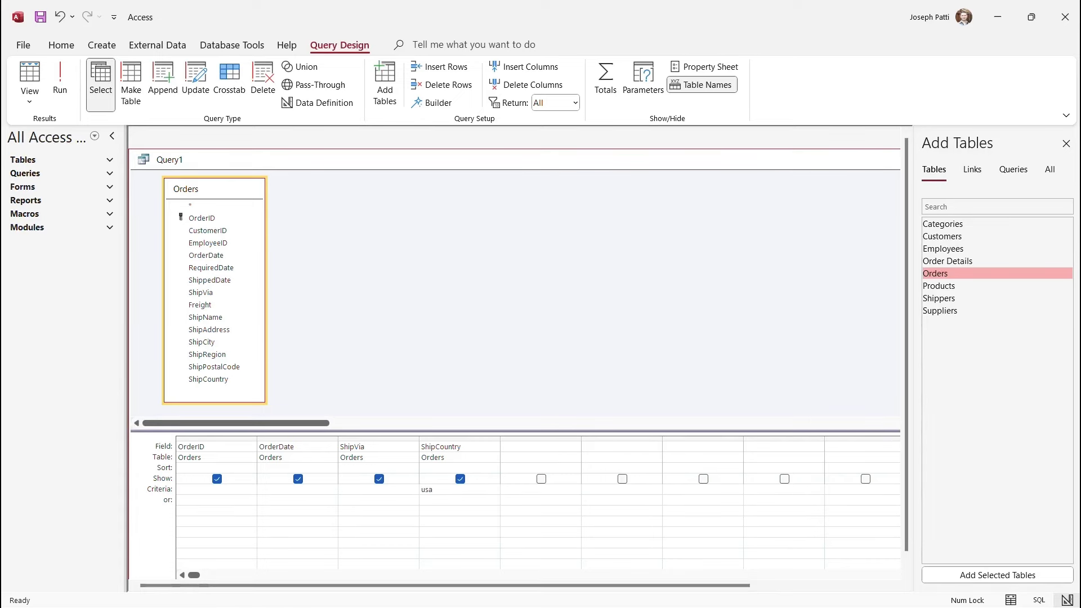
key(ctrl+period)
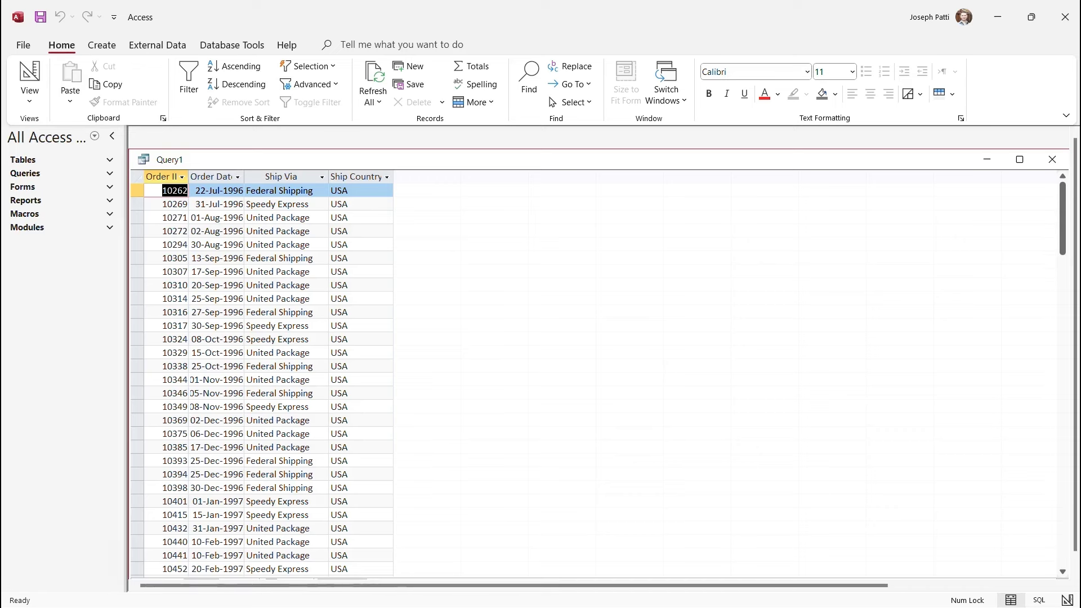
Step: Inspect the SQL statement with the ShipCountry condition and return to Design View
click(29, 101)
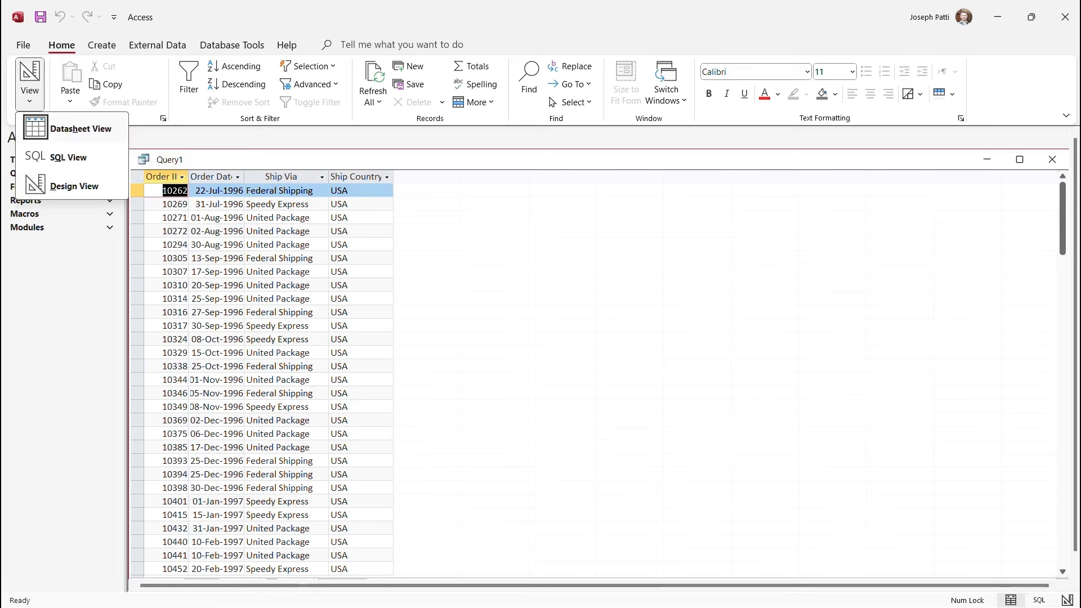
click(68, 157)
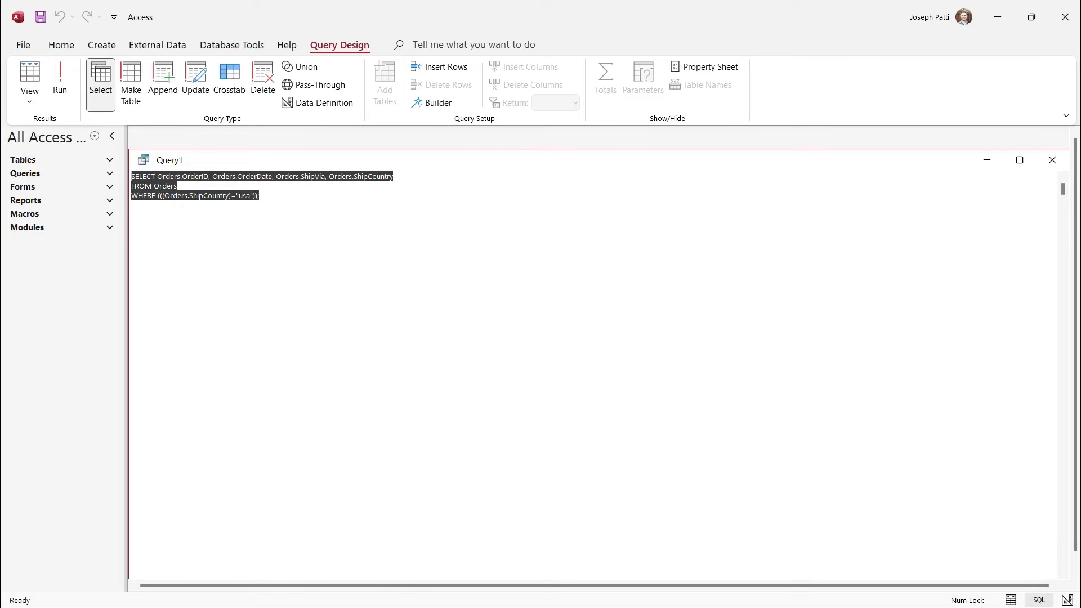
click(29, 100)
click(74, 186)
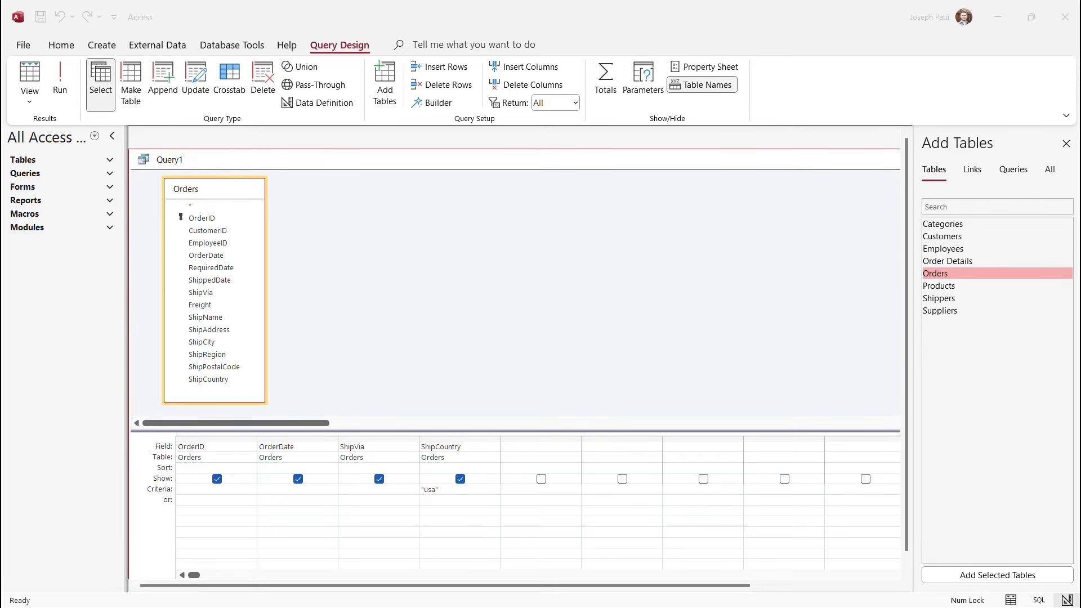
Step: Clear the ShipCountry criteria and run the query to display the unfiltered orders
click(439, 489)
key(shift+Home)
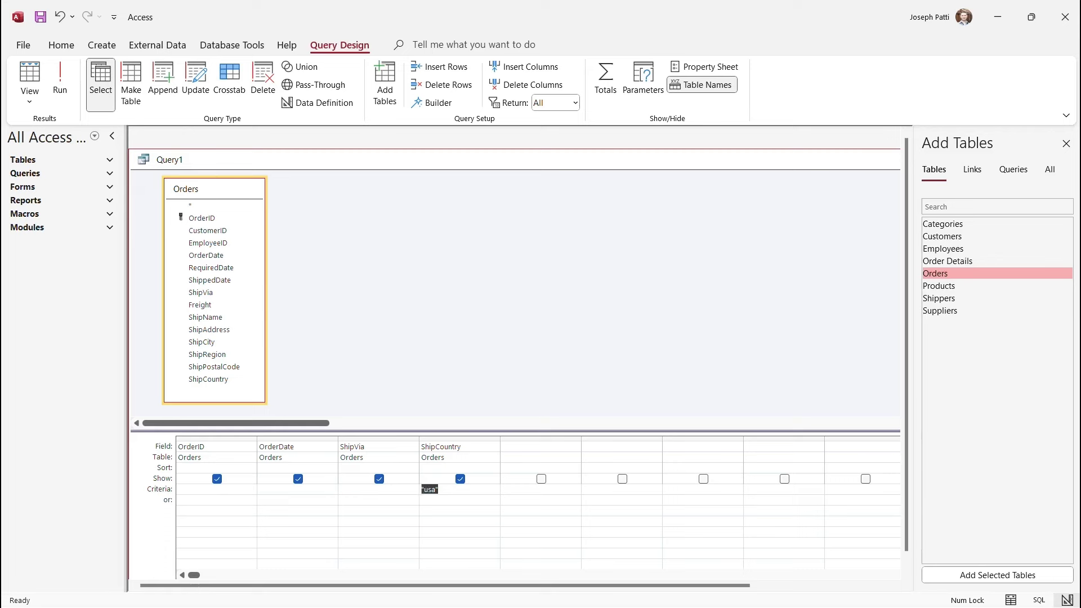
key(BackSpace)
click(60, 79)
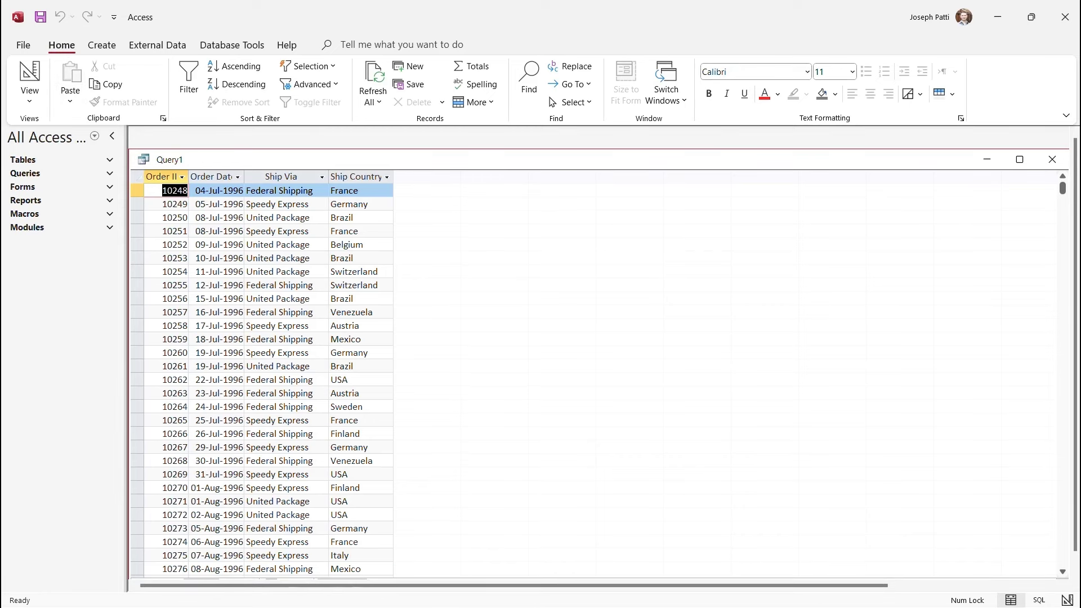
Step: Examine the Ship Via values of several orders in the datasheet and return to Design View
click(283, 326)
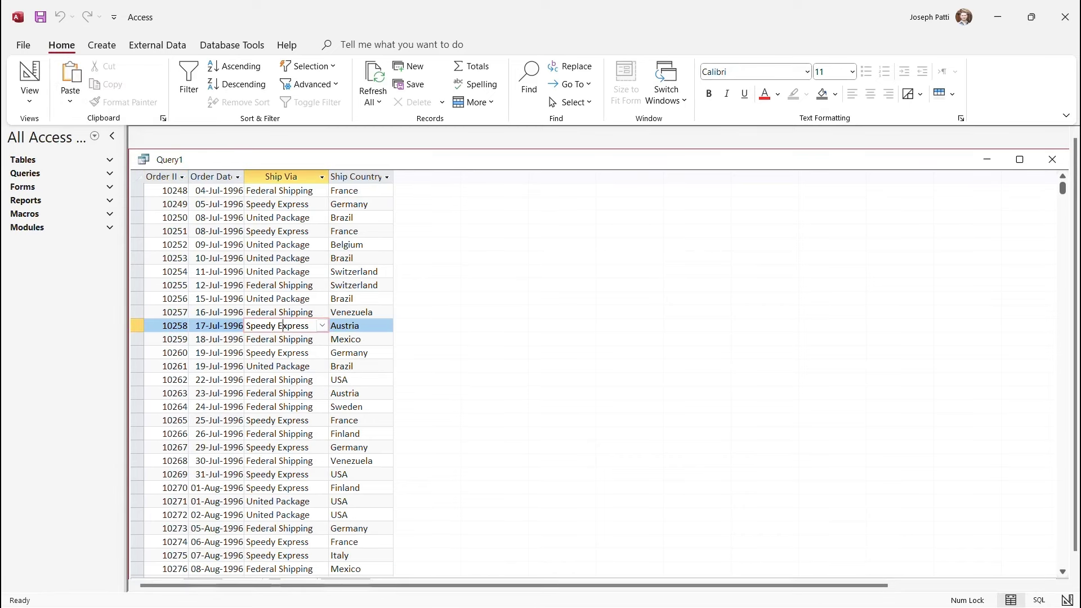
click(290, 218)
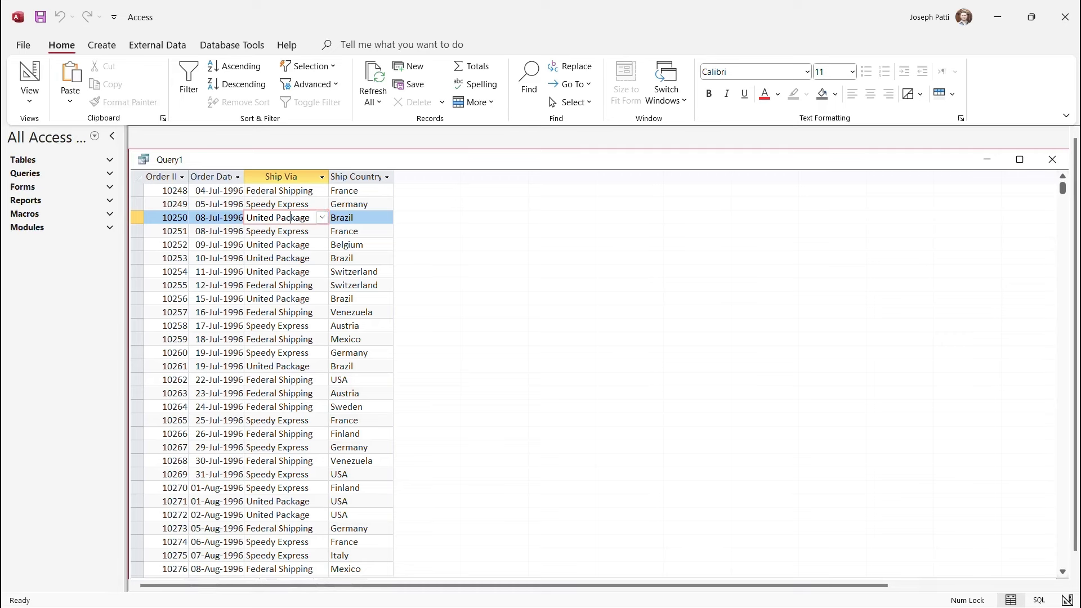
click(290, 191)
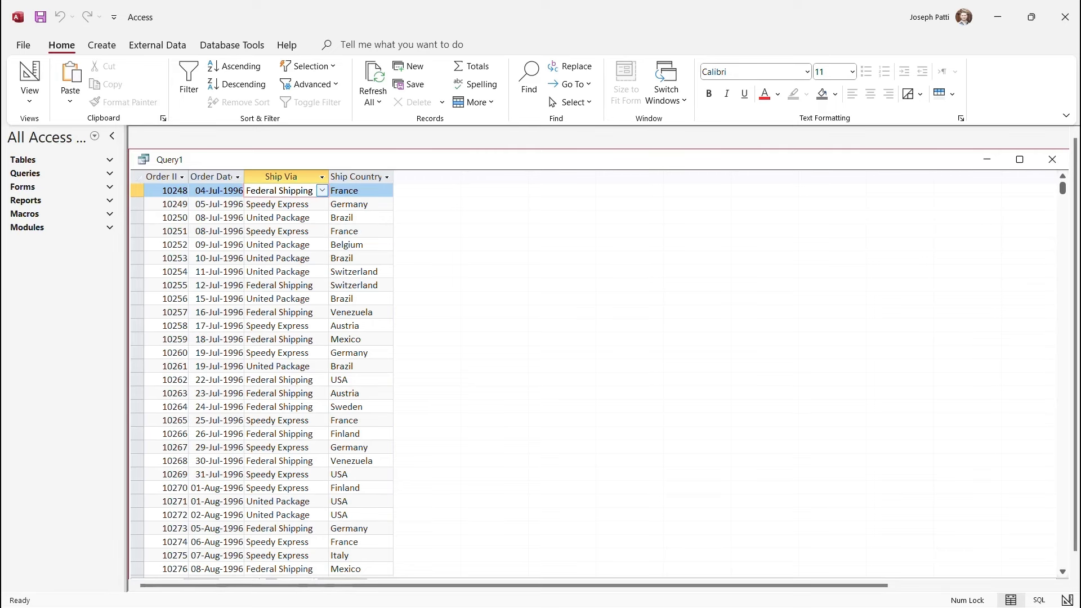
click(300, 217)
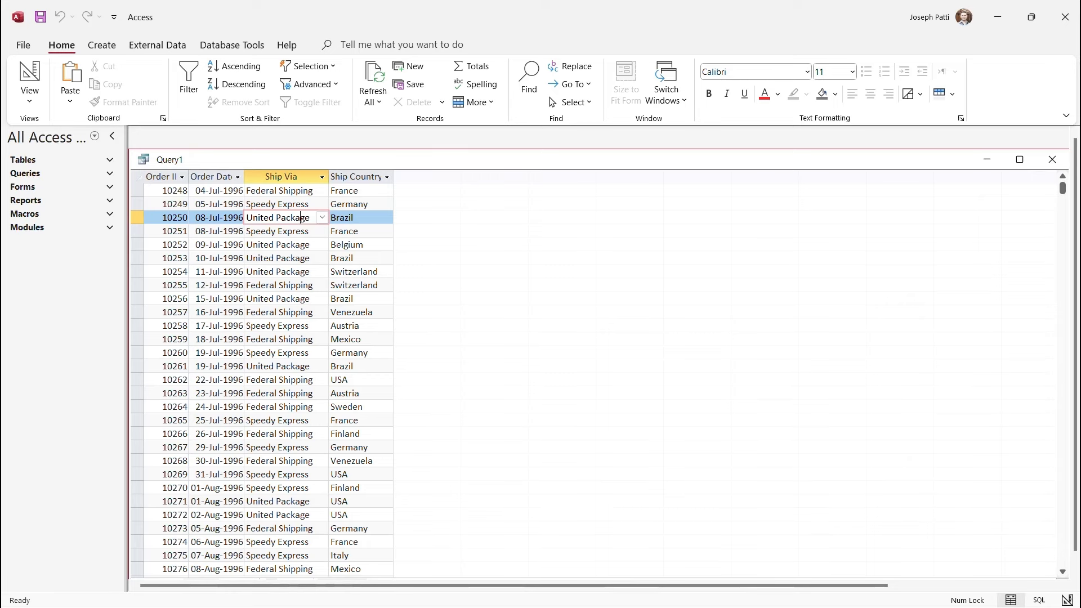
click(29, 101)
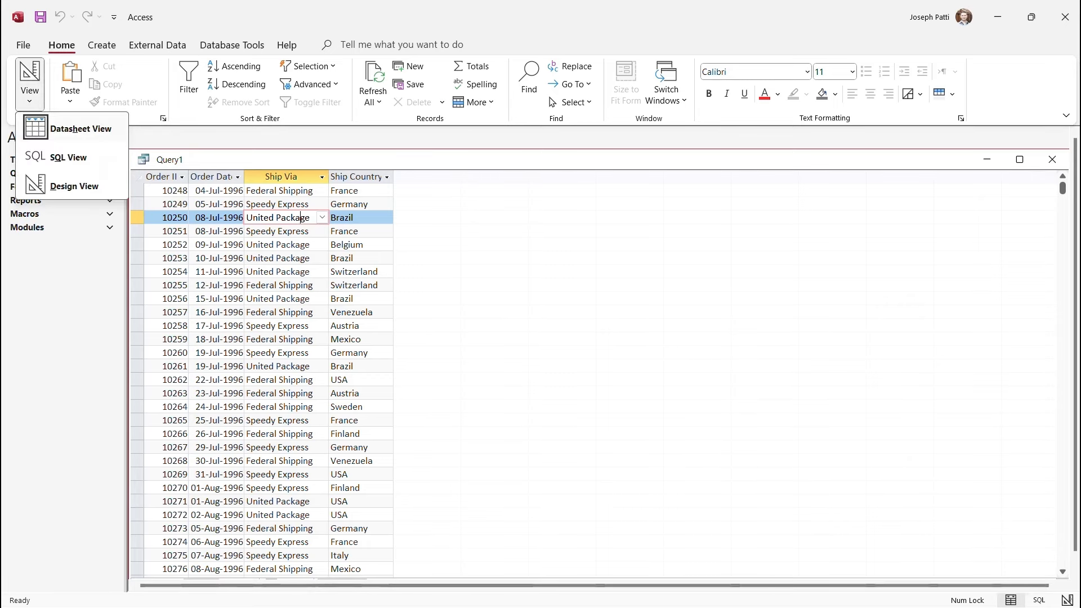
click(72, 183)
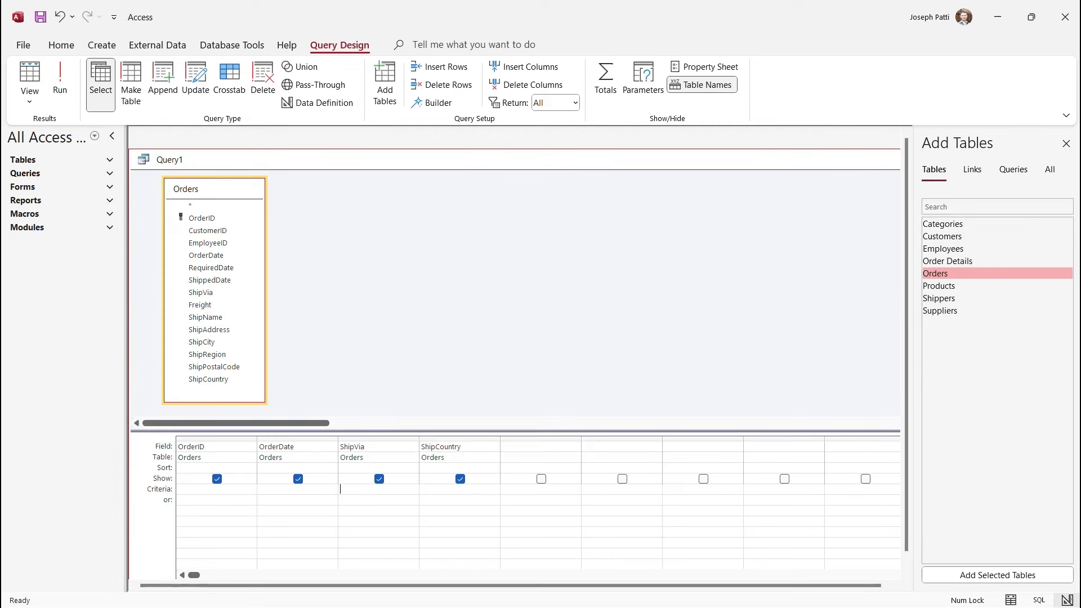
Step: Try to filter the orders with United Package as the ShipVia criteria, and clear that criteria
text(Un)
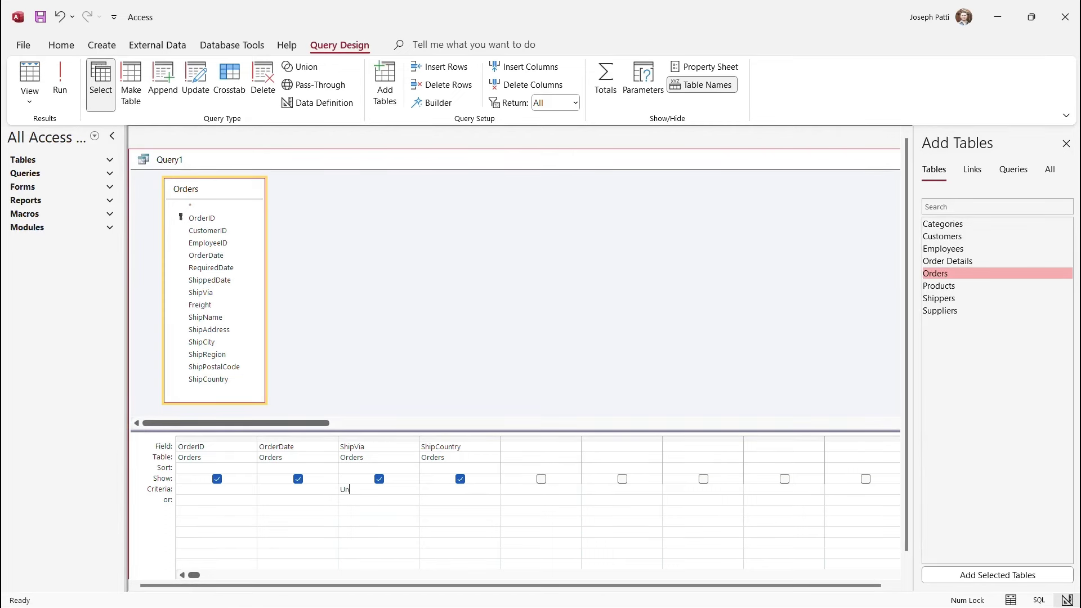
text(ited Package)
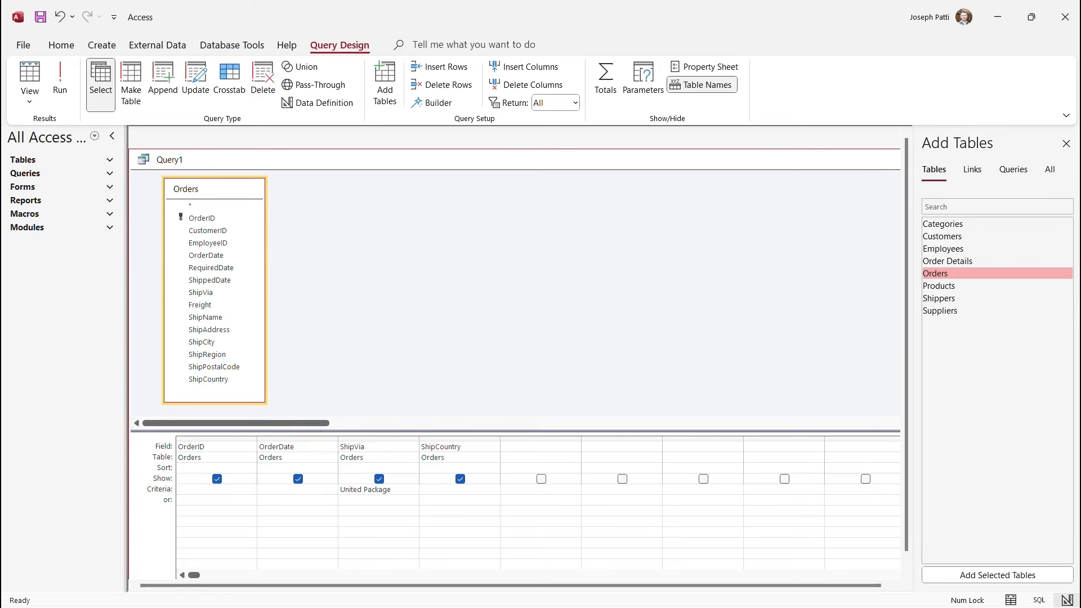
key(Return)
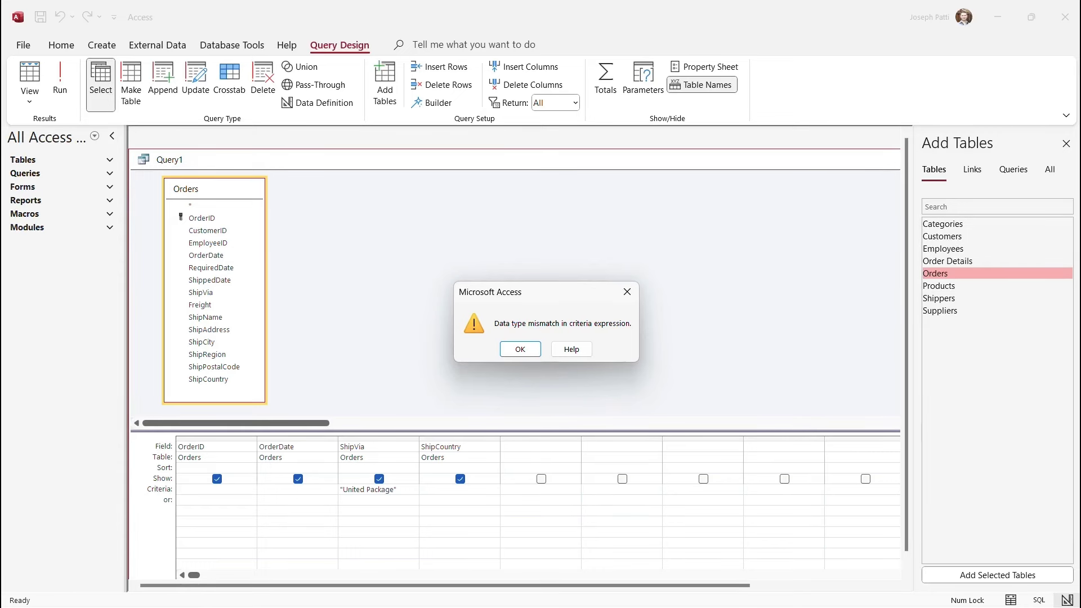
key(Return)
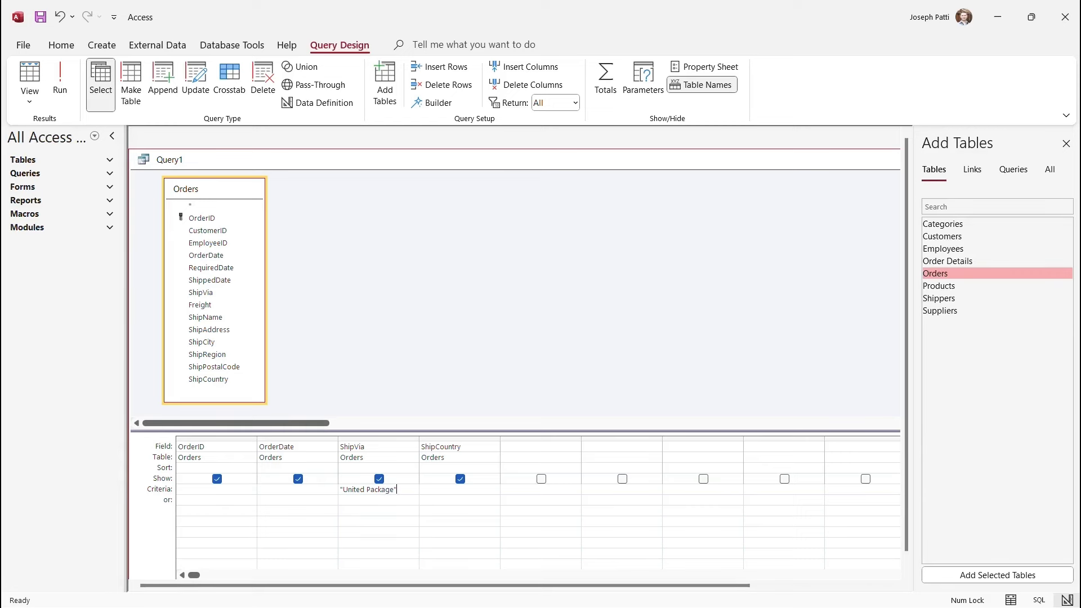
key(shift+End)
key(Delete)
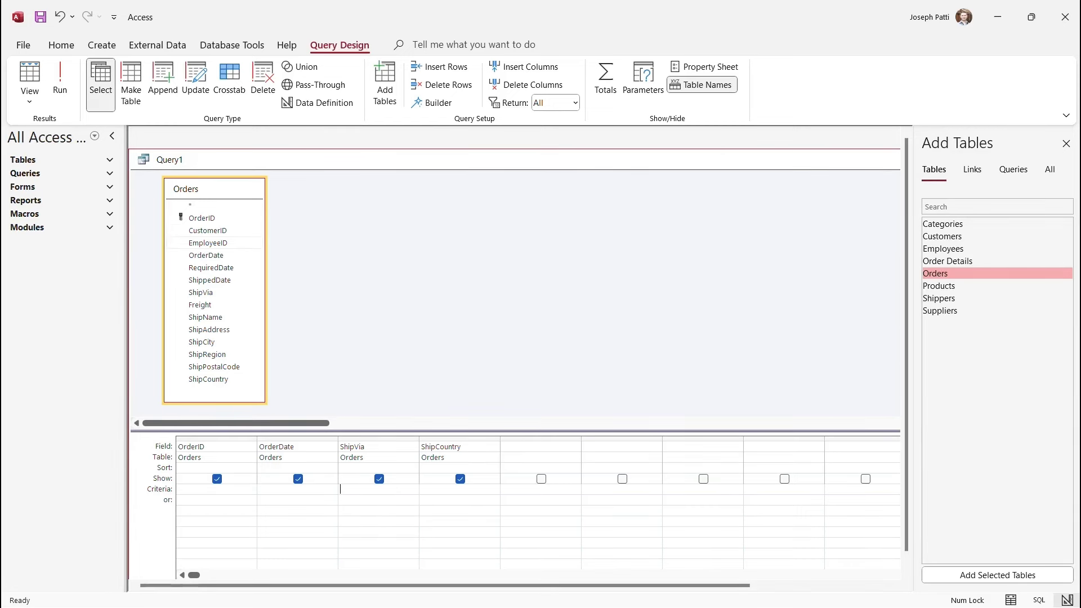
Step: Look up the ID of United Package in the Shippers table and run the query with 2 as the ShipVia criteria
click(63, 160)
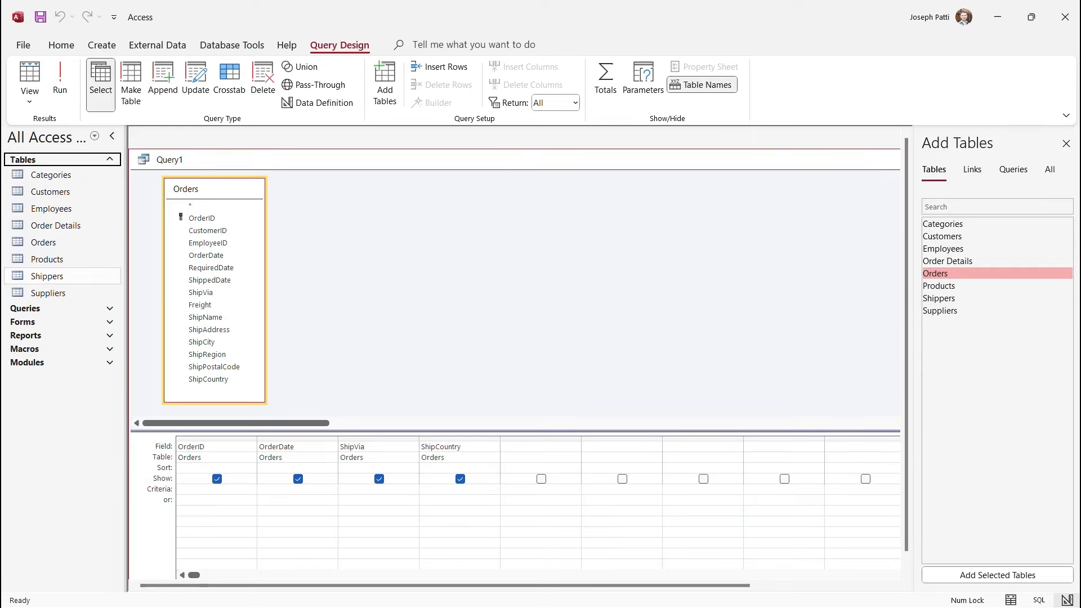
double_click(46, 276)
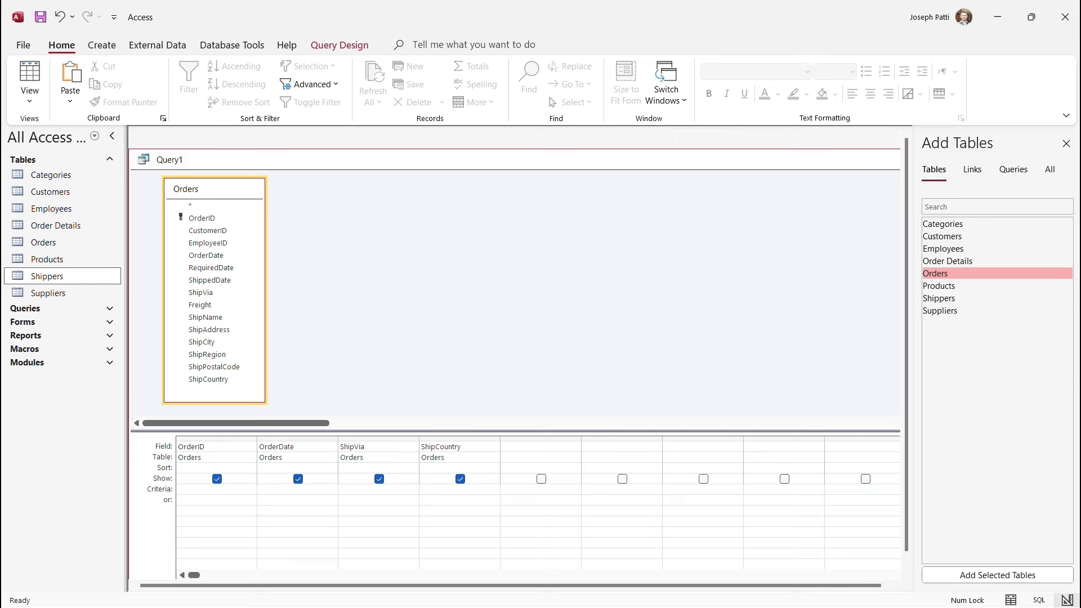
text(2)
click(339, 45)
click(57, 78)
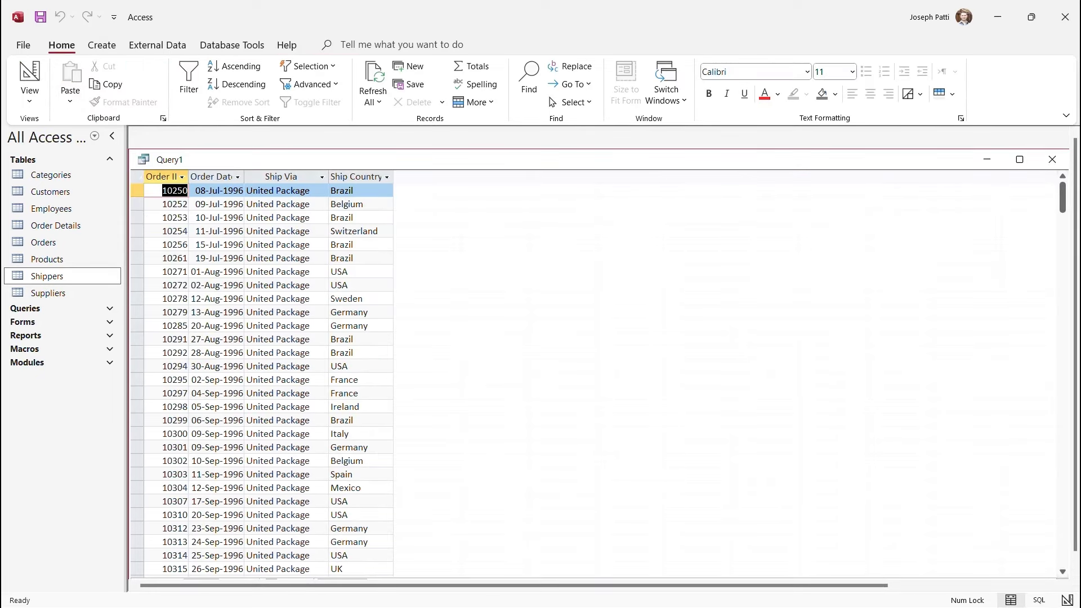
Step: Look through the orders filtered by shipper in the datasheet and return to Design View
scroll(262, 377, down, 6)
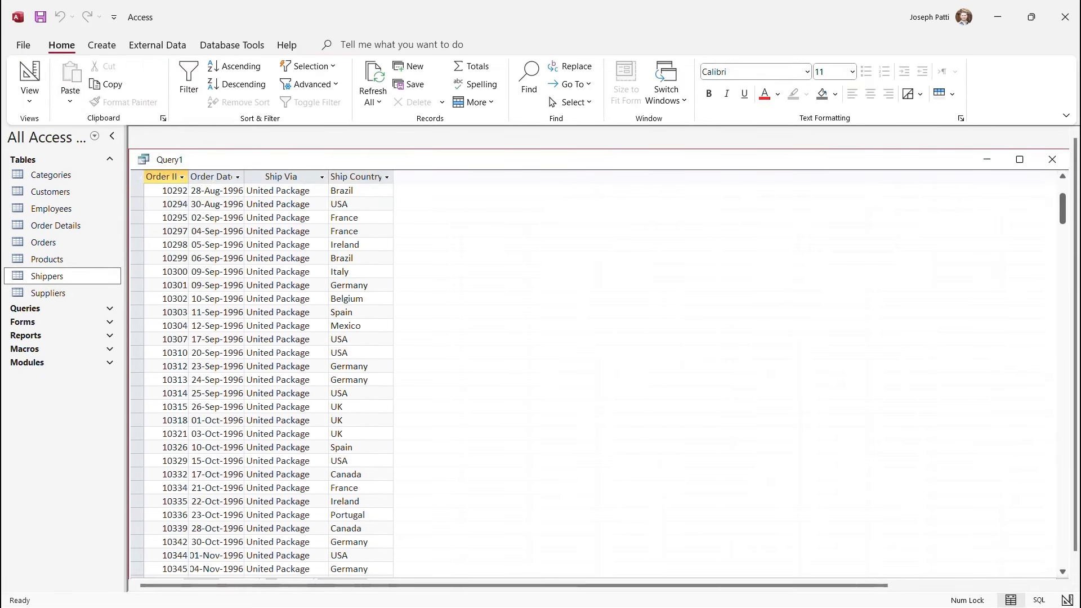
scroll(262, 377, down, 5)
scroll(262, 377, up, 11)
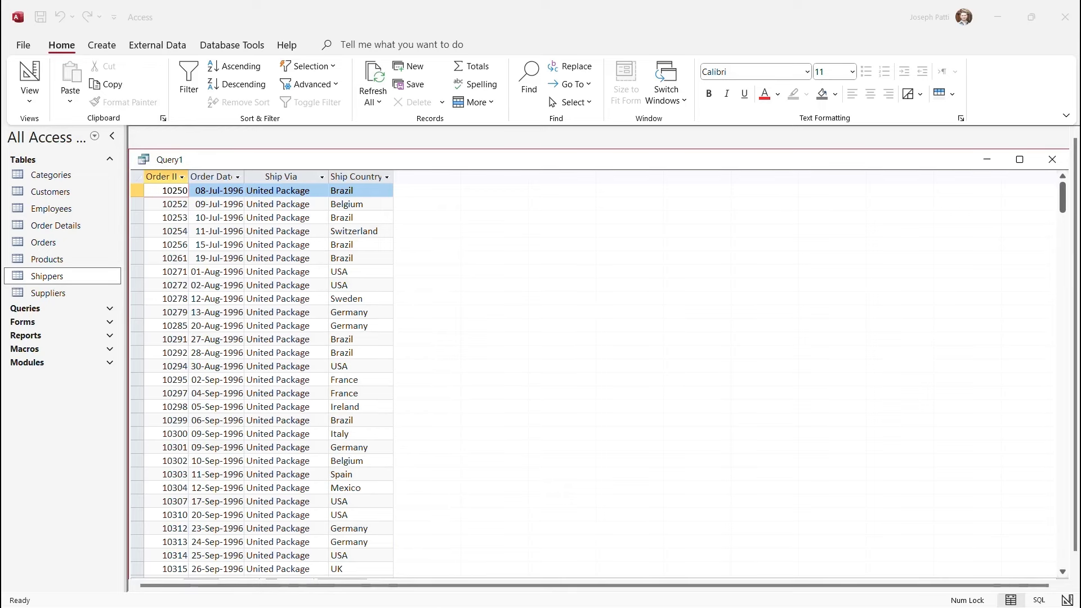
click(30, 97)
click(74, 186)
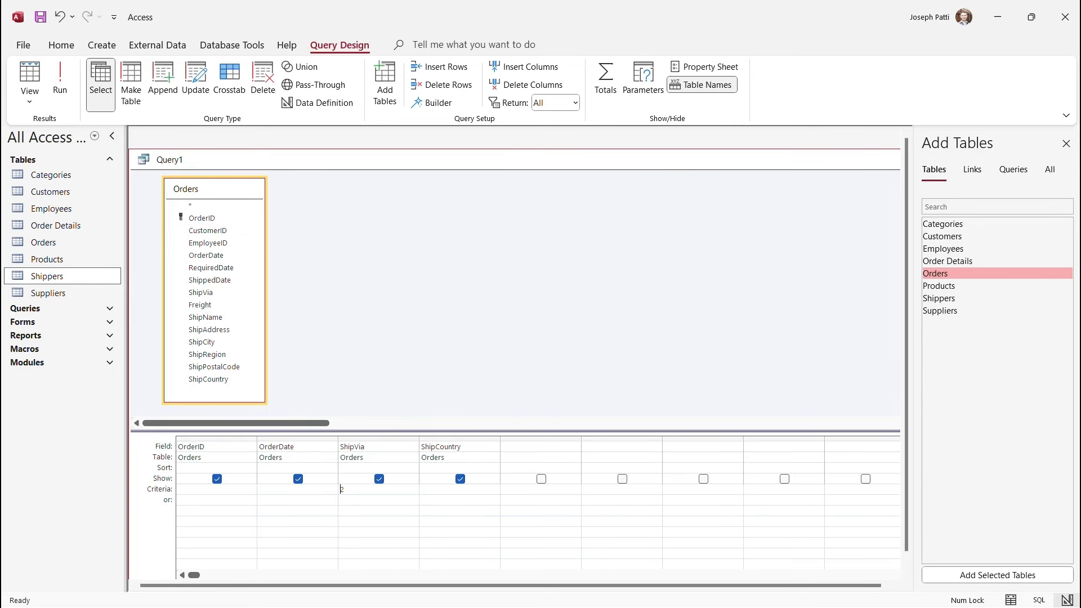
Step: Replace the Orders table in the query with the Customers table and enlarge its field list to show every field
right_click(200, 194)
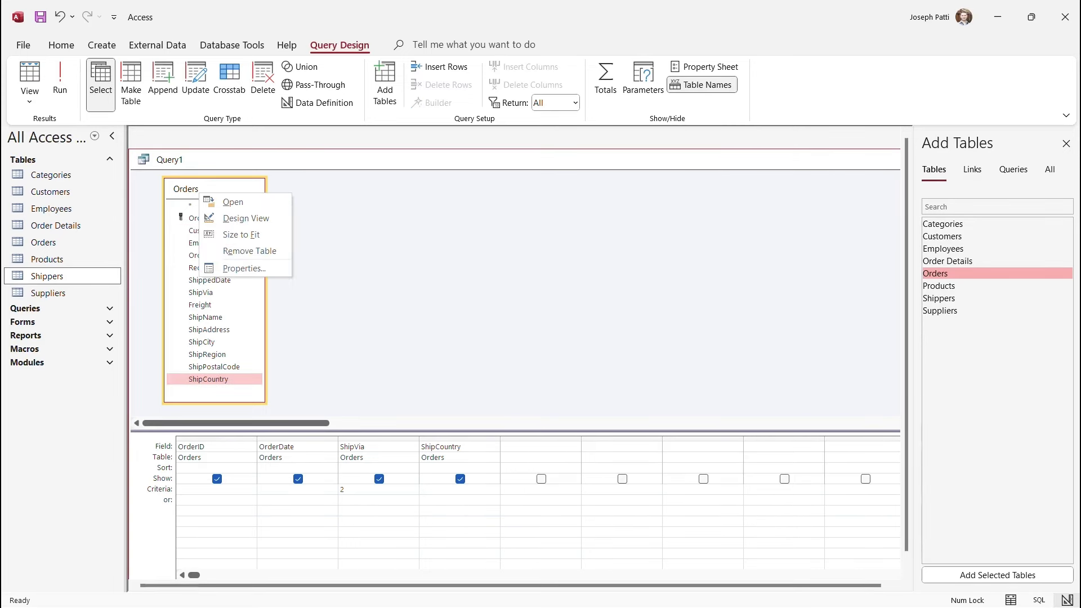
click(249, 251)
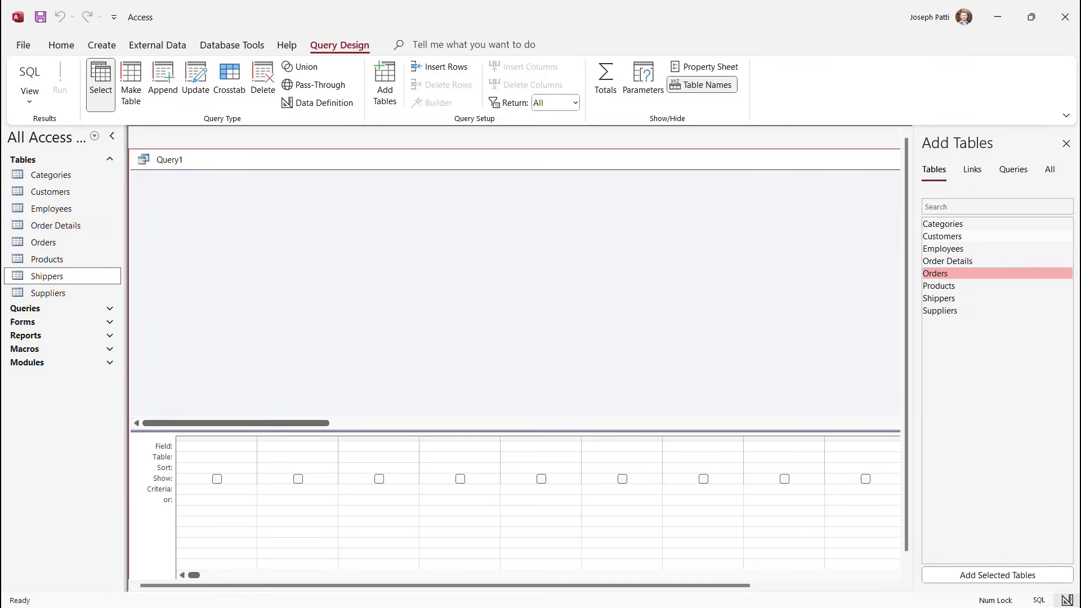
double_click(942, 236)
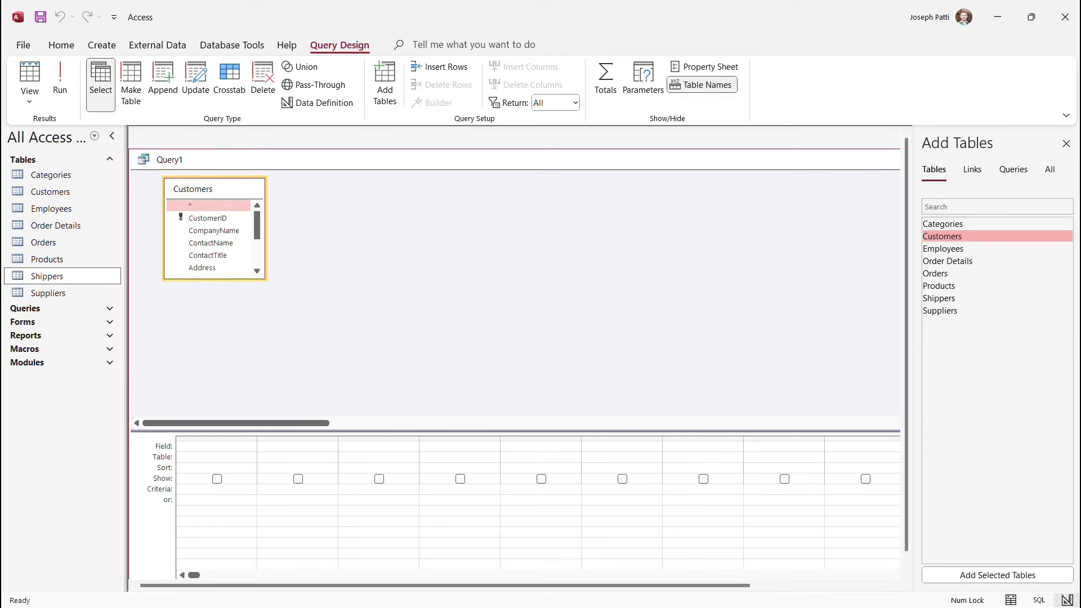
drag(215, 280, 214, 382)
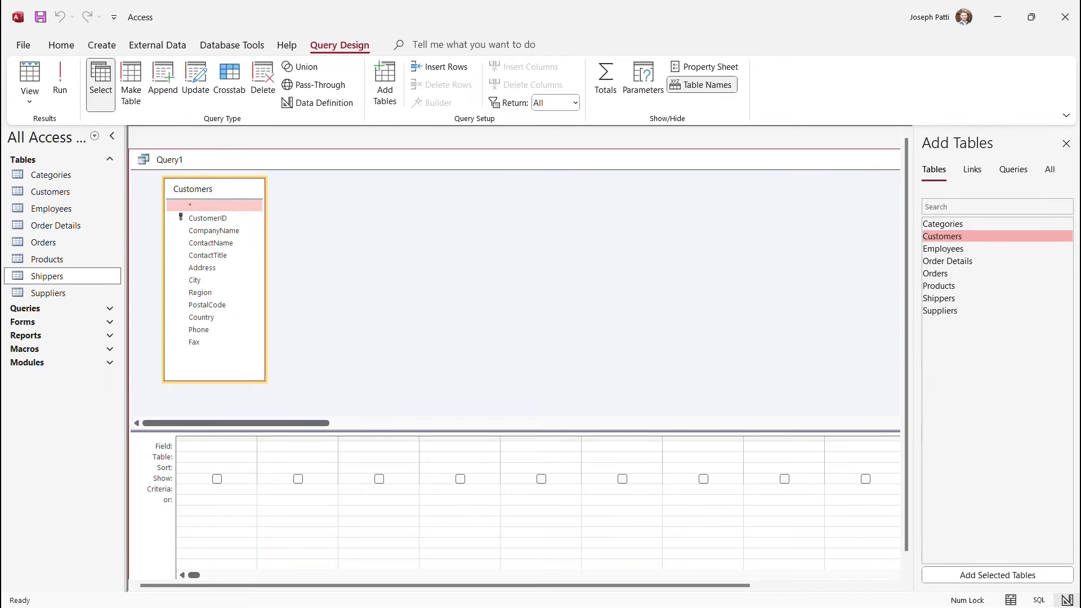
drag(265, 282, 273, 282)
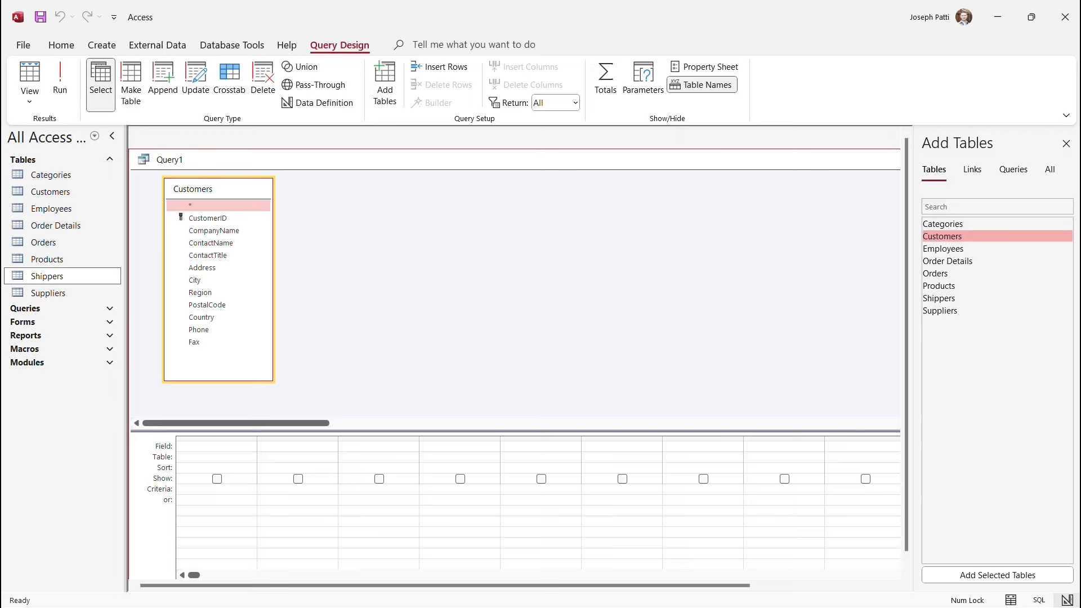
Step: Add the CompanyName, ContactName, ContactTitle and Country fields to the query and run it
double_click(213, 231)
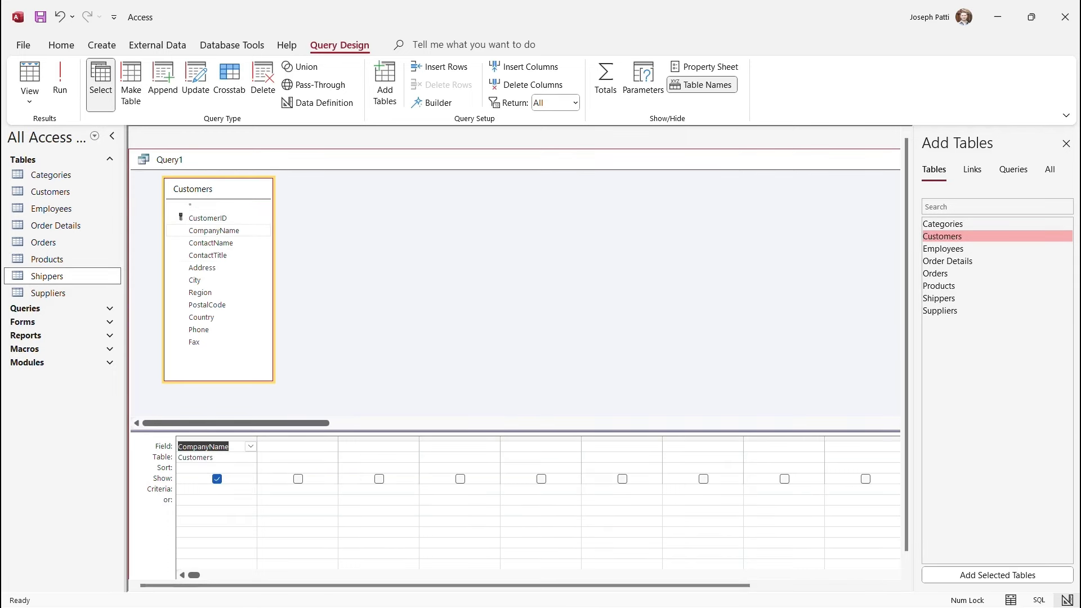
double_click(211, 243)
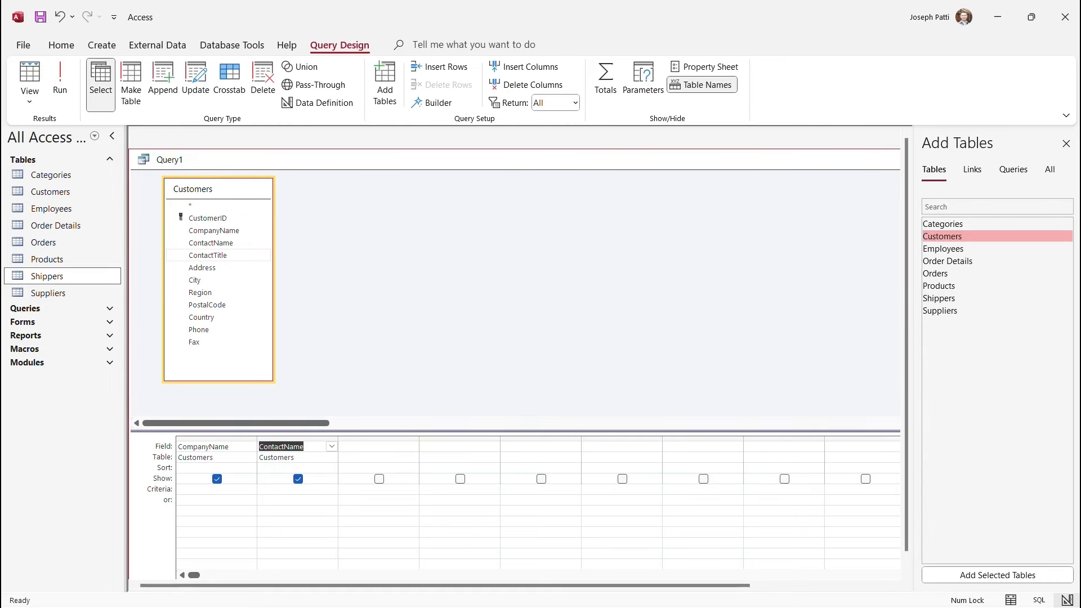
double_click(208, 255)
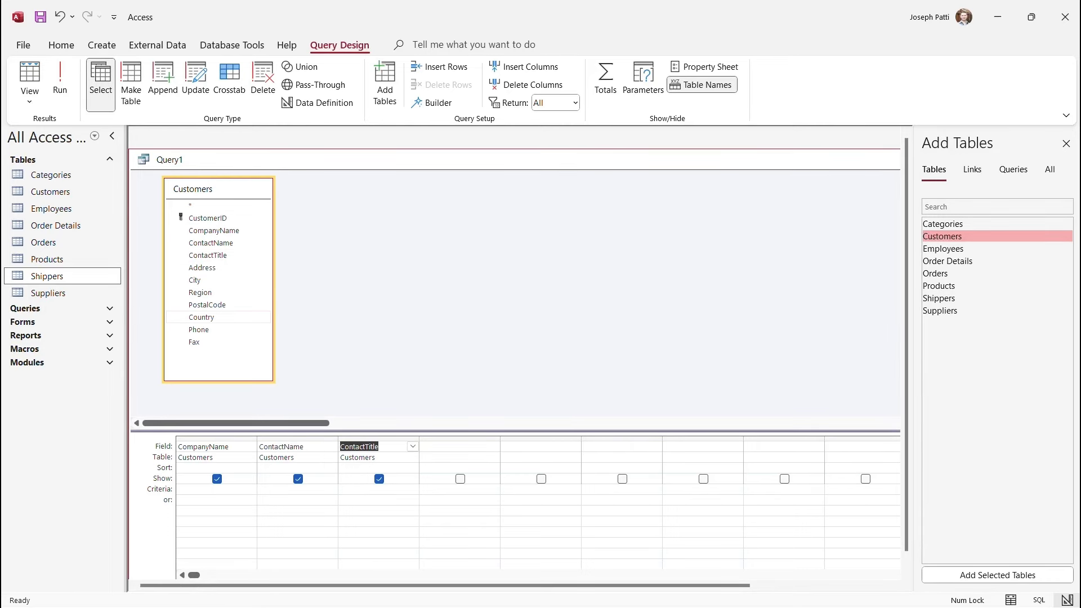
double_click(201, 317)
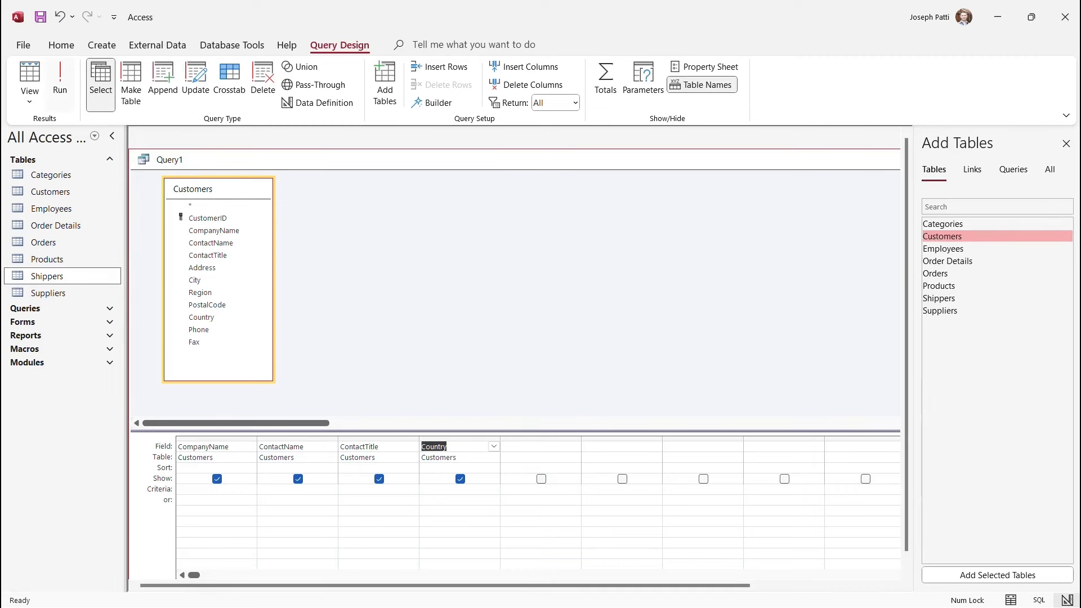
click(59, 82)
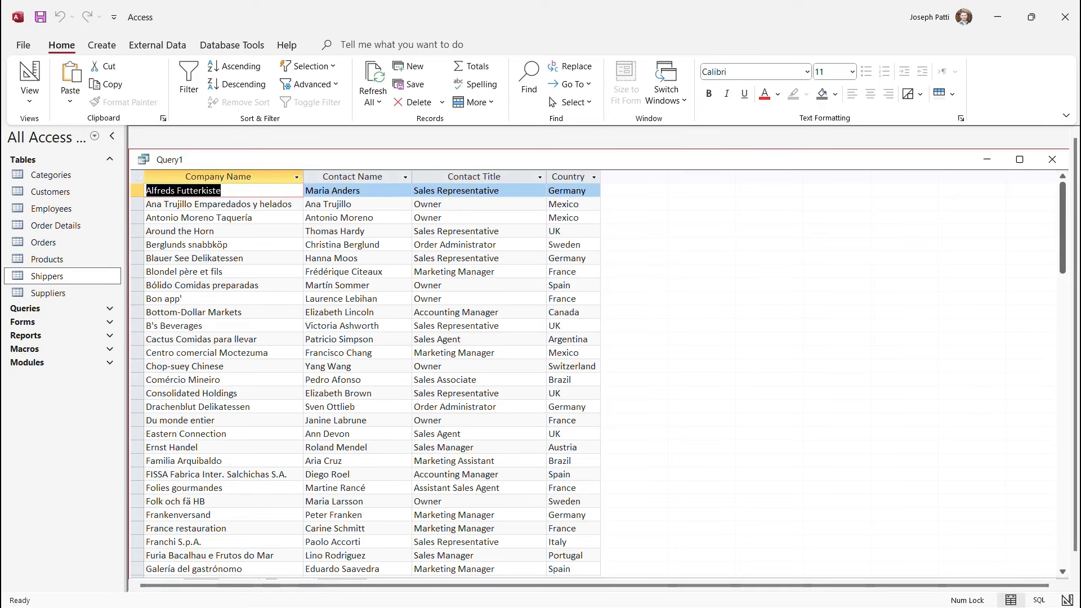
Step: In Design View, set the criteria to owner for ContactTitle and usa for Country, checking the query result before returning to the design
click(29, 100)
click(74, 186)
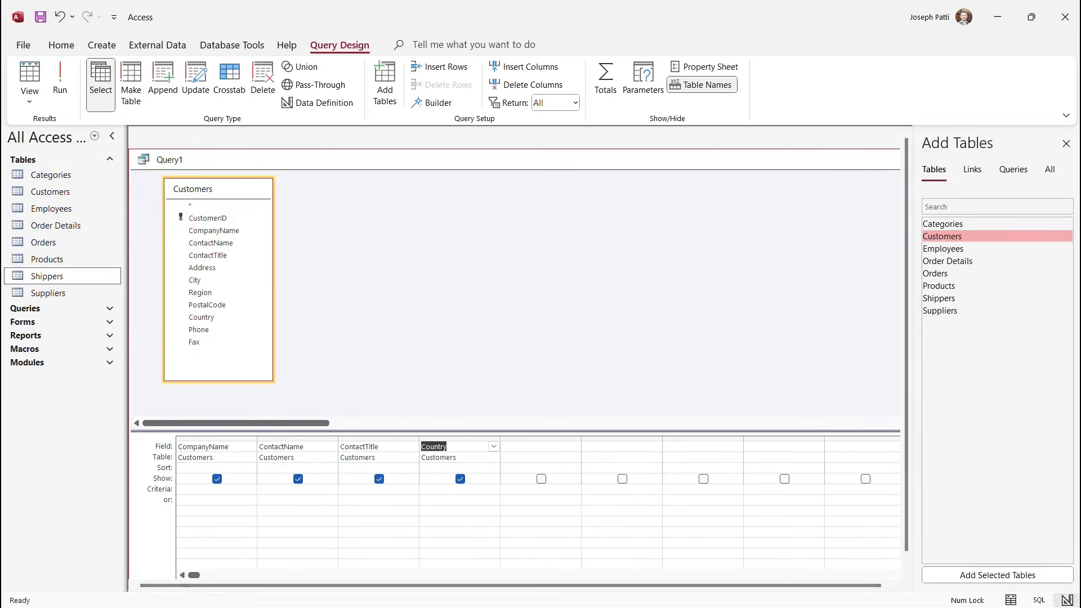
click(378, 490)
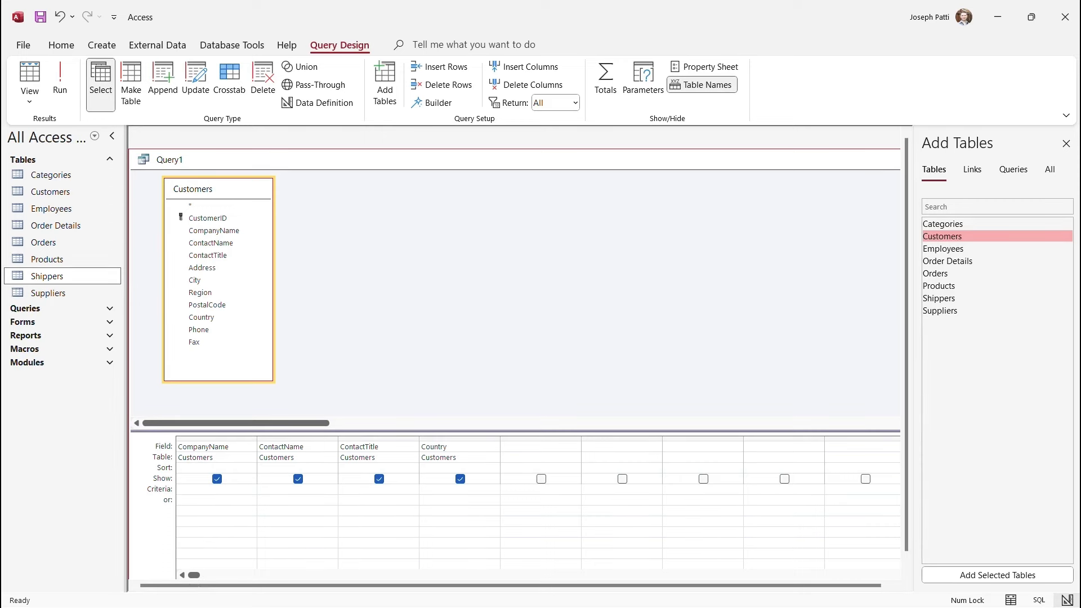
text(owner)
key(Tab)
text(usa)
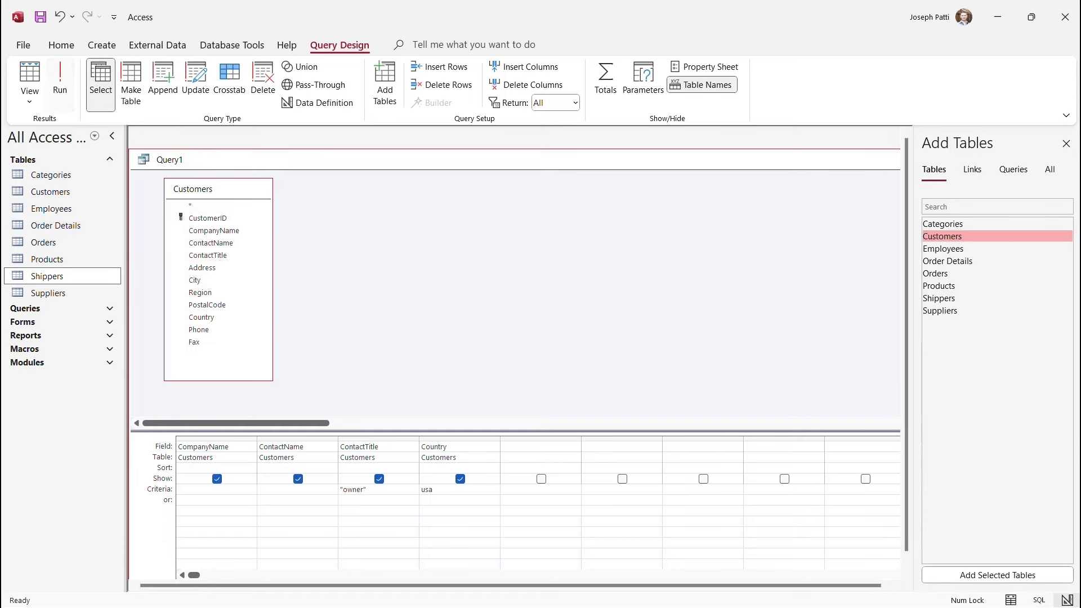
click(60, 78)
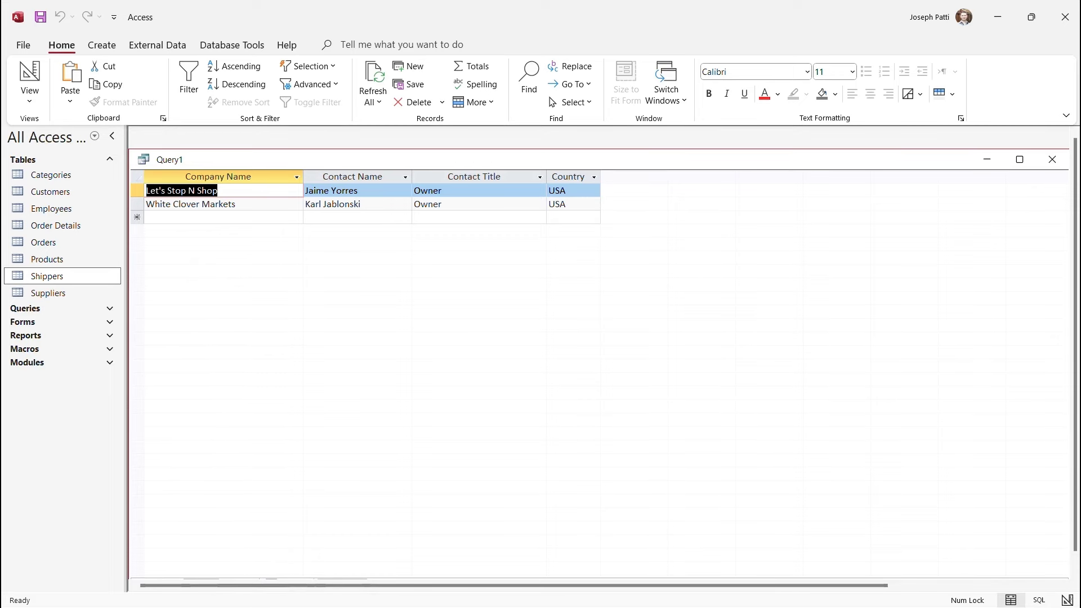
click(29, 95)
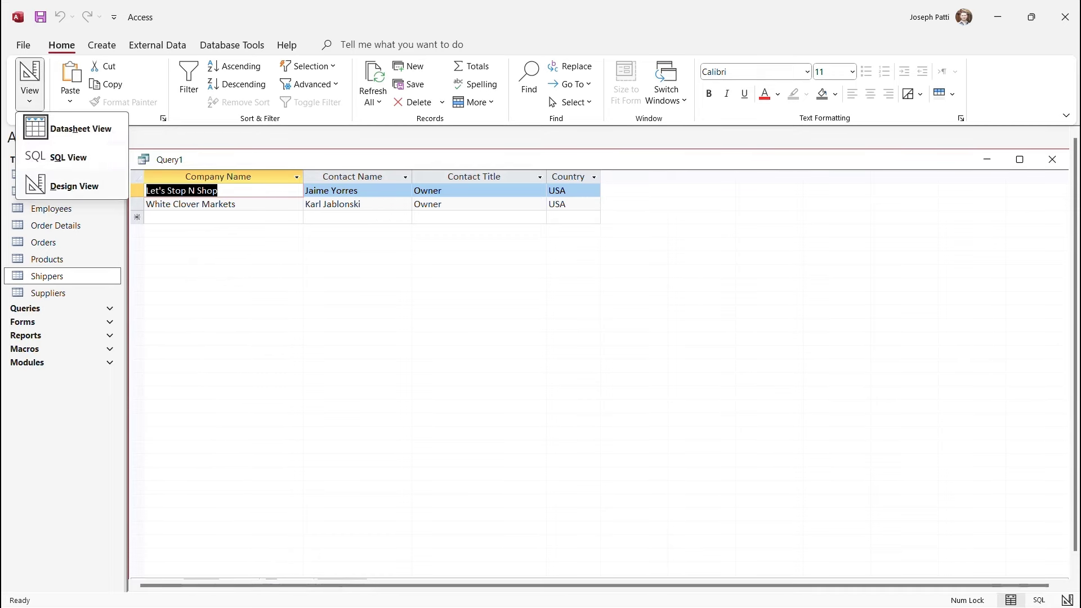
click(67, 186)
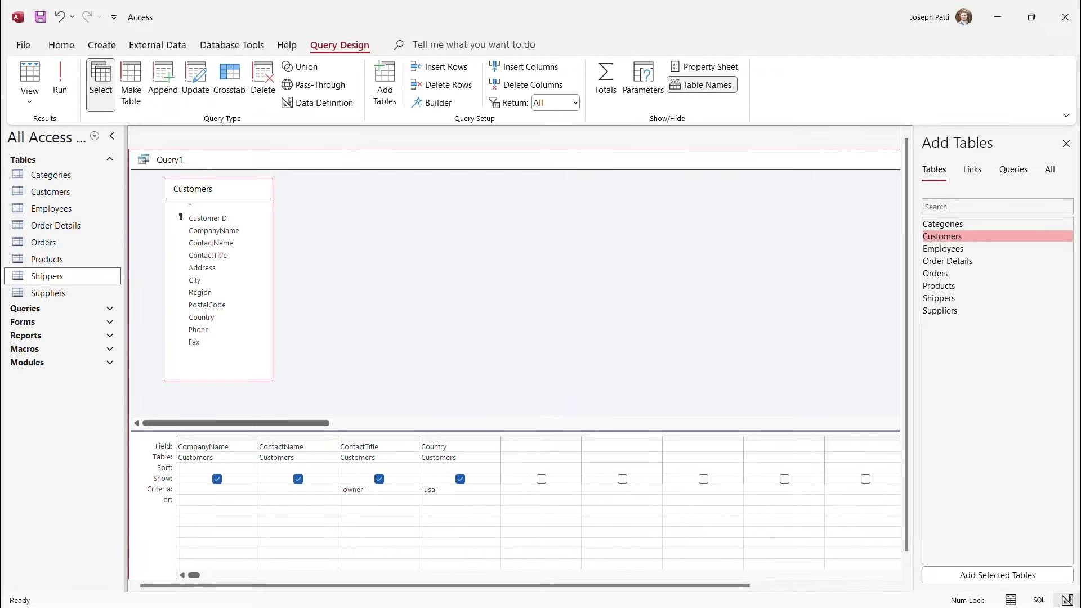
Step: Move the usa criterion for Country to the or row, run the query and return to Design View
double_click(430, 489)
key(Delete)
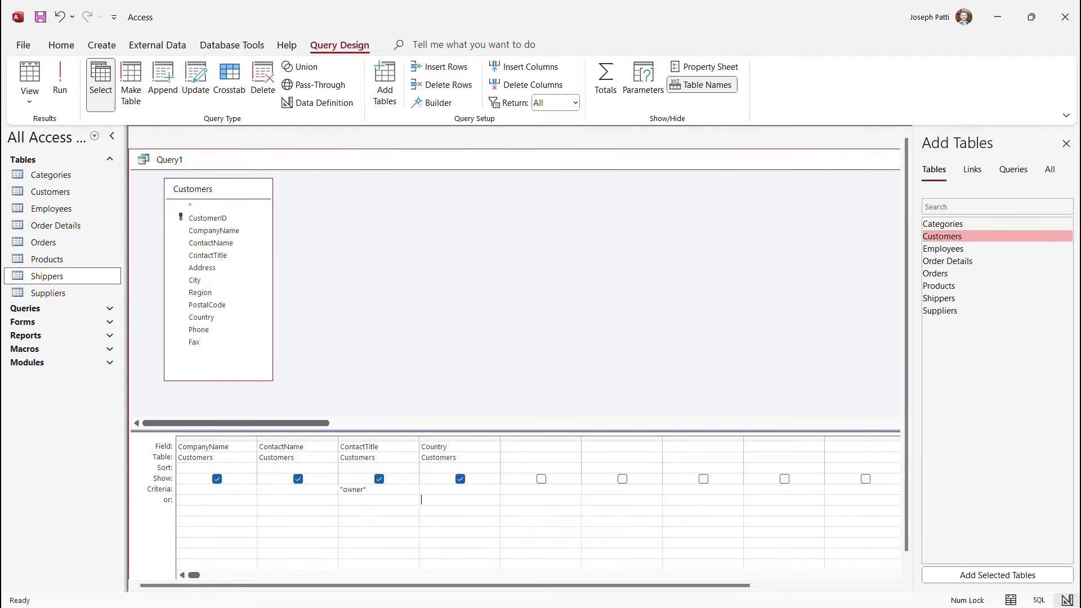
click(432, 500)
text(usa)
click(60, 79)
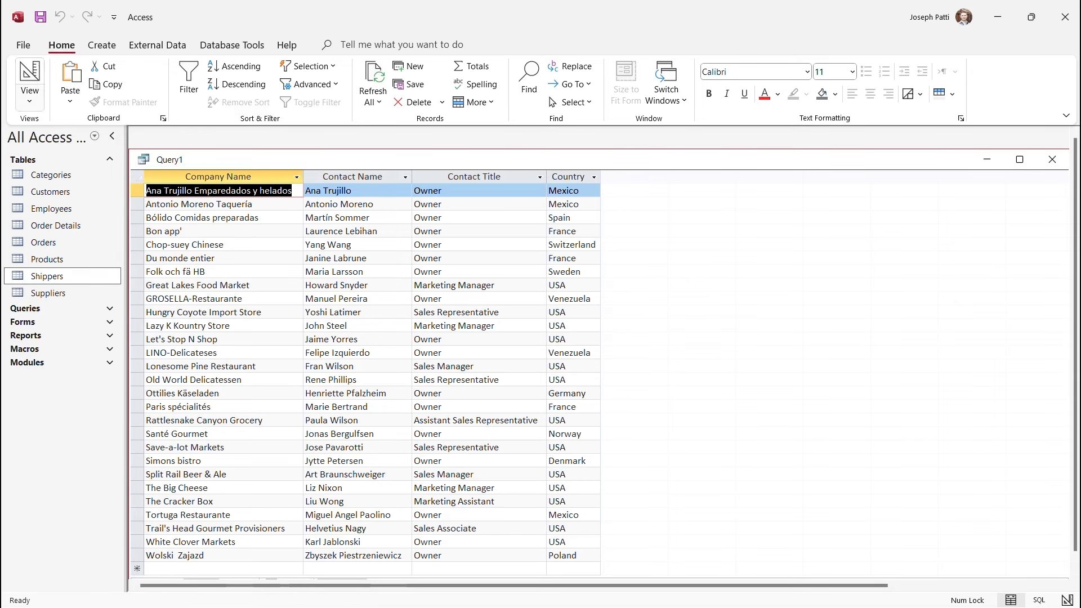
click(29, 100)
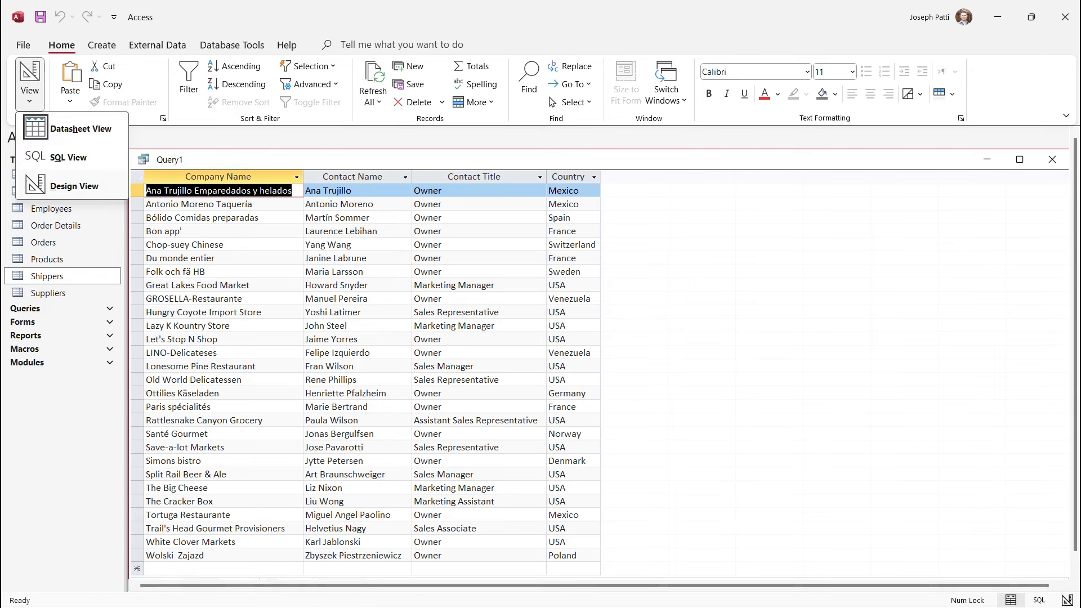
click(74, 186)
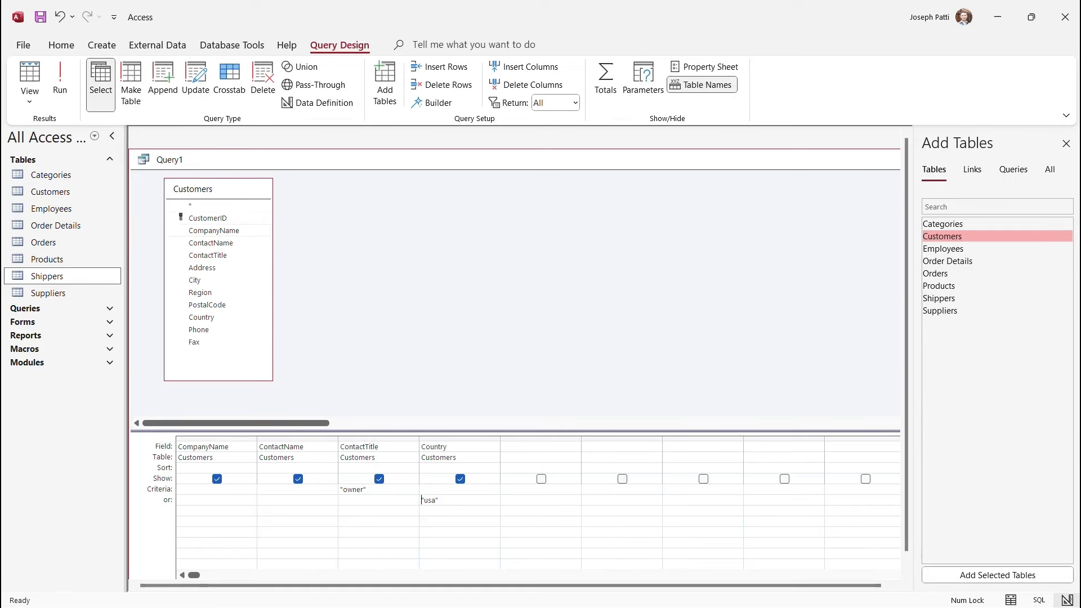
Step: Replace the Customers table in the query with the Employees table and enlarge its field list to reveal the fields through ReportsTo
right_click(209, 191)
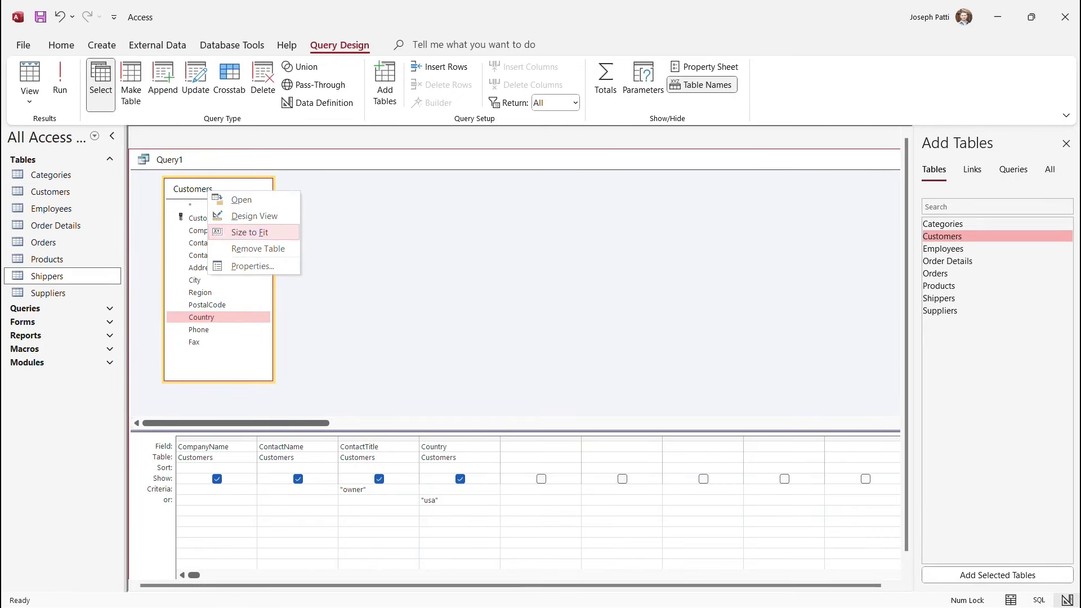
click(258, 248)
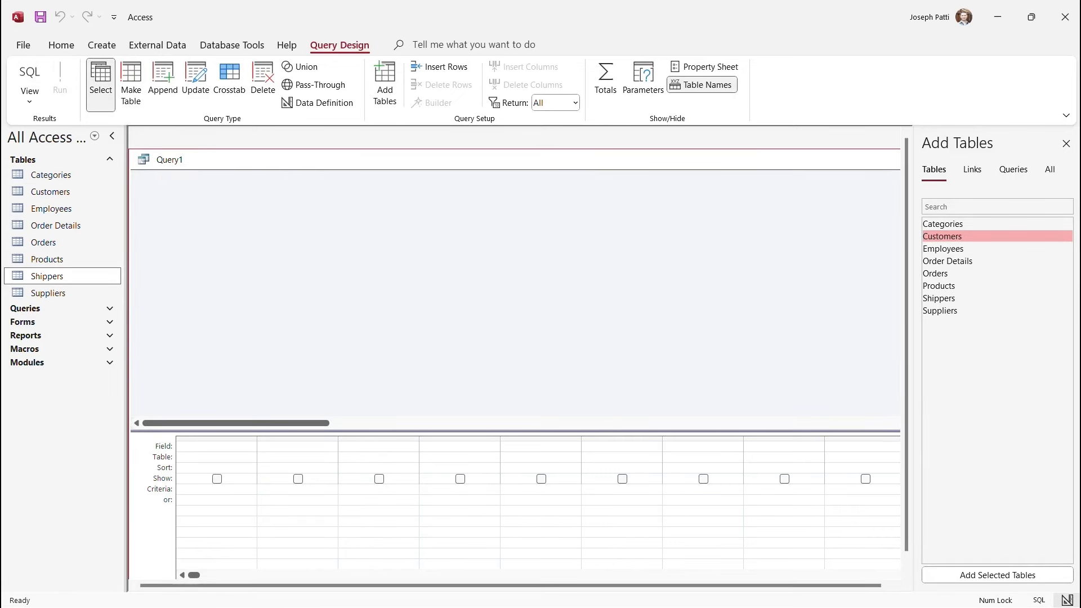
double_click(943, 249)
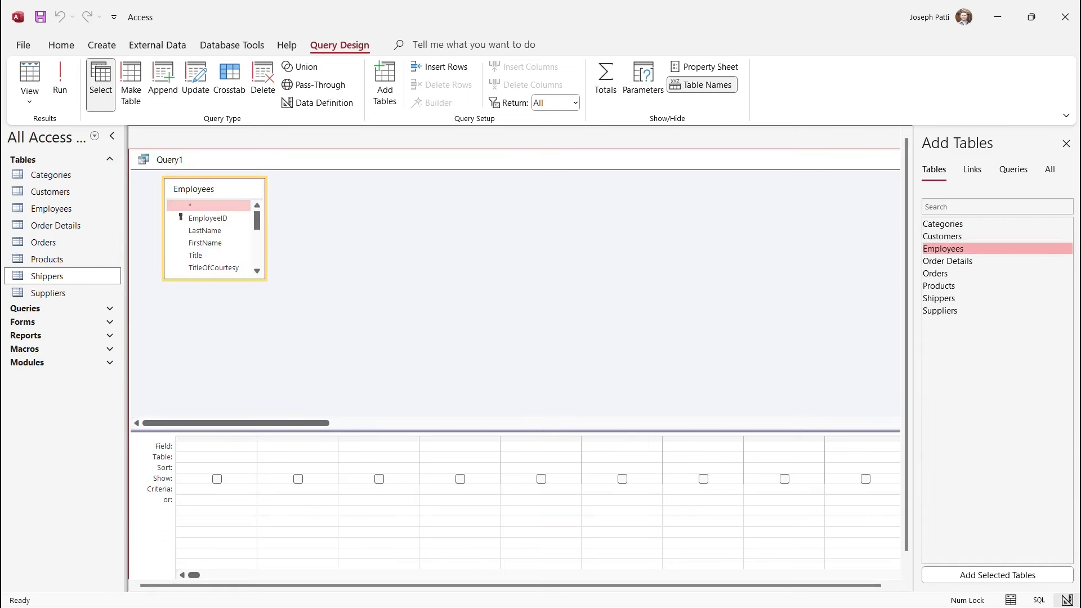
drag(214, 280, 214, 415)
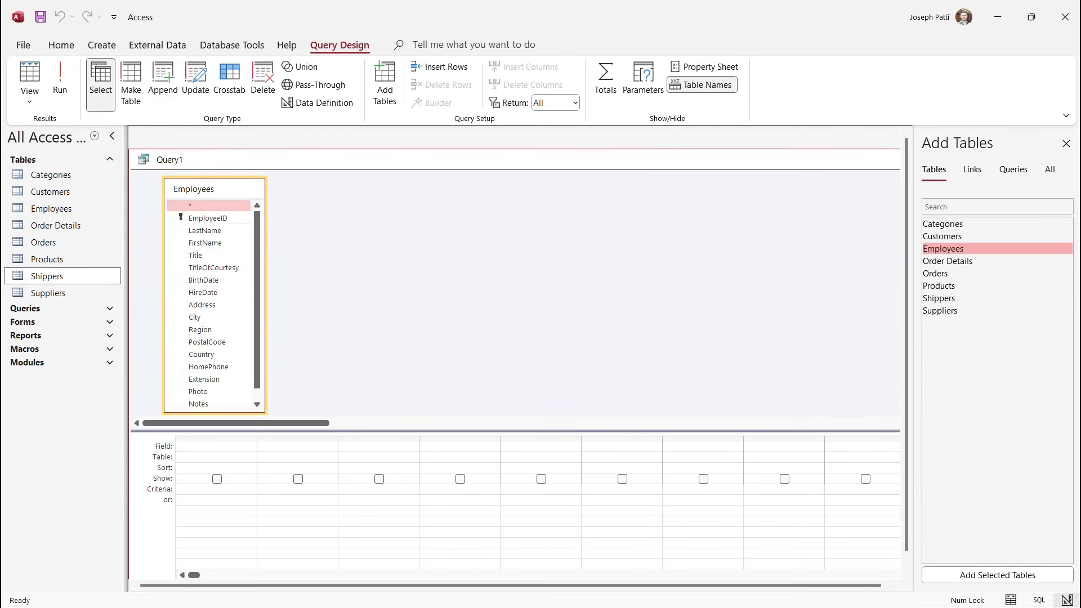
drag(214, 177, 214, 169)
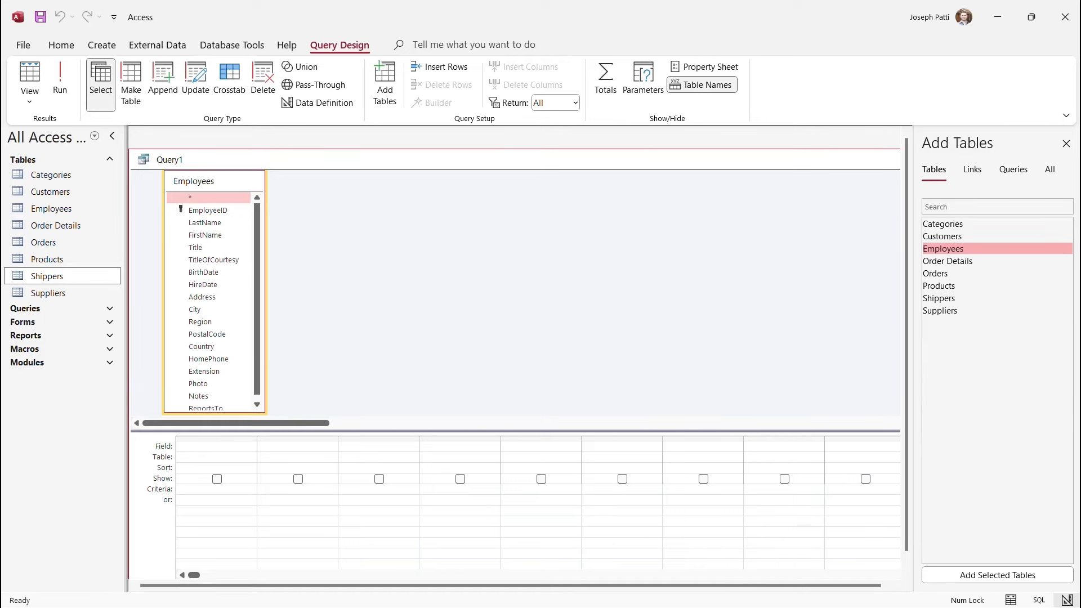
drag(257, 253, 257, 259)
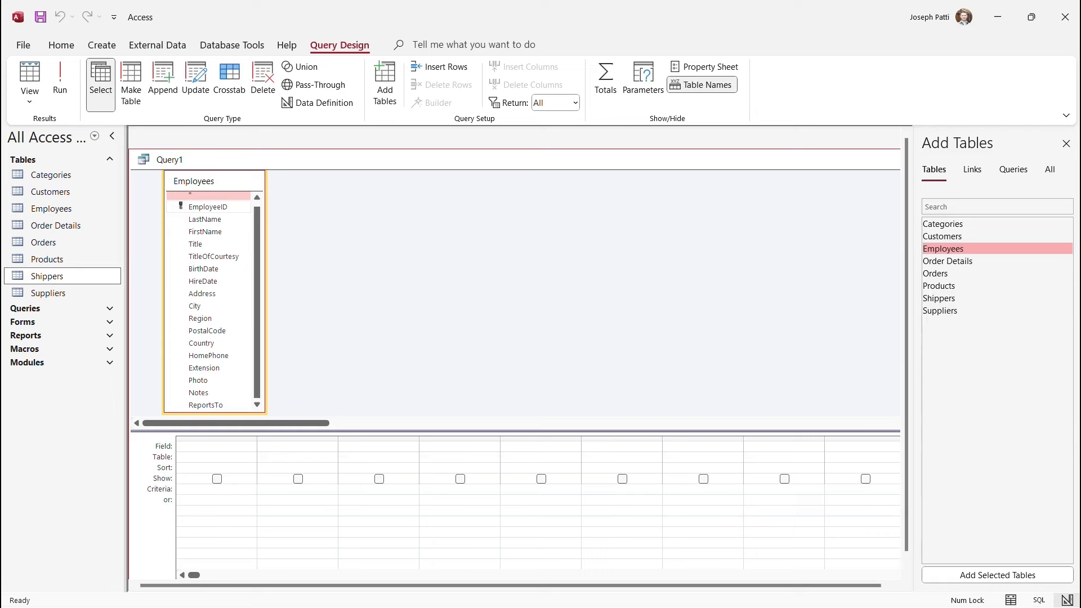
Step: Add the EmployeeID, FirstName, Title and HireDate fields to the query and run it
double_click(207, 206)
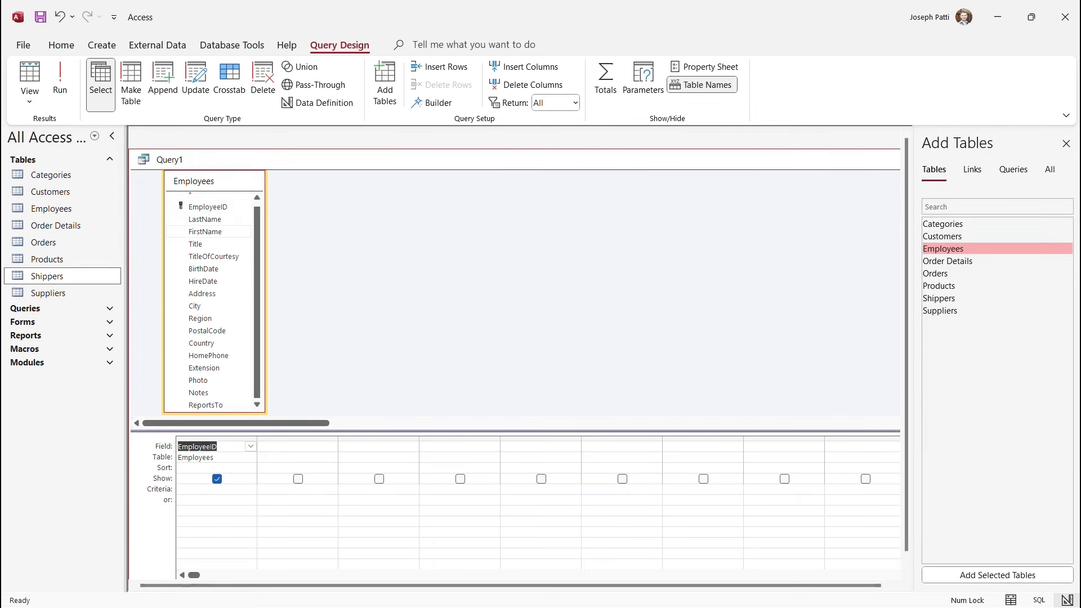
double_click(205, 232)
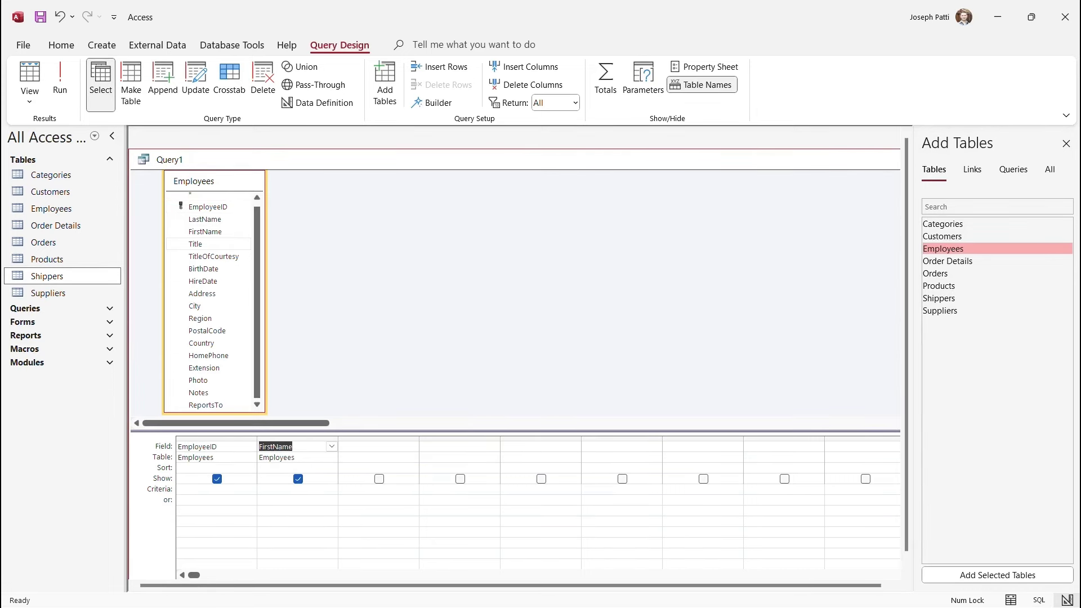
double_click(196, 244)
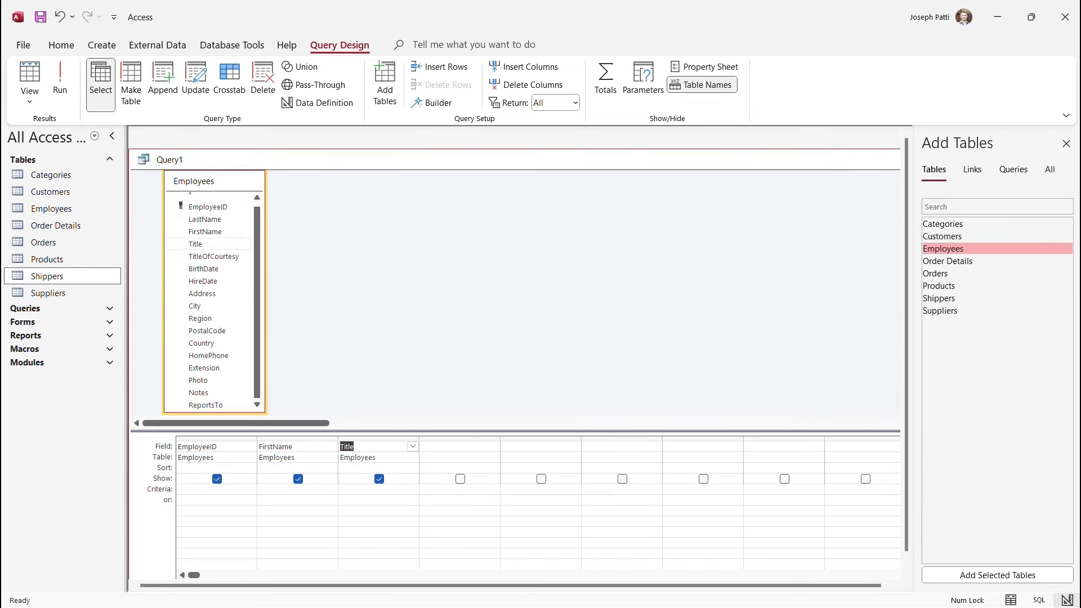
double_click(202, 281)
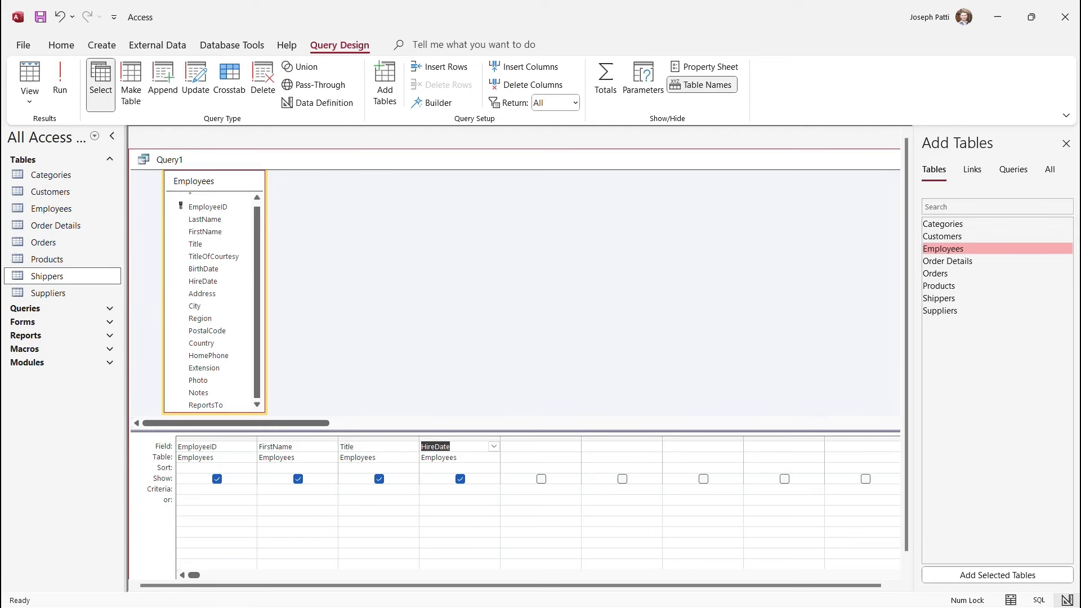
click(59, 82)
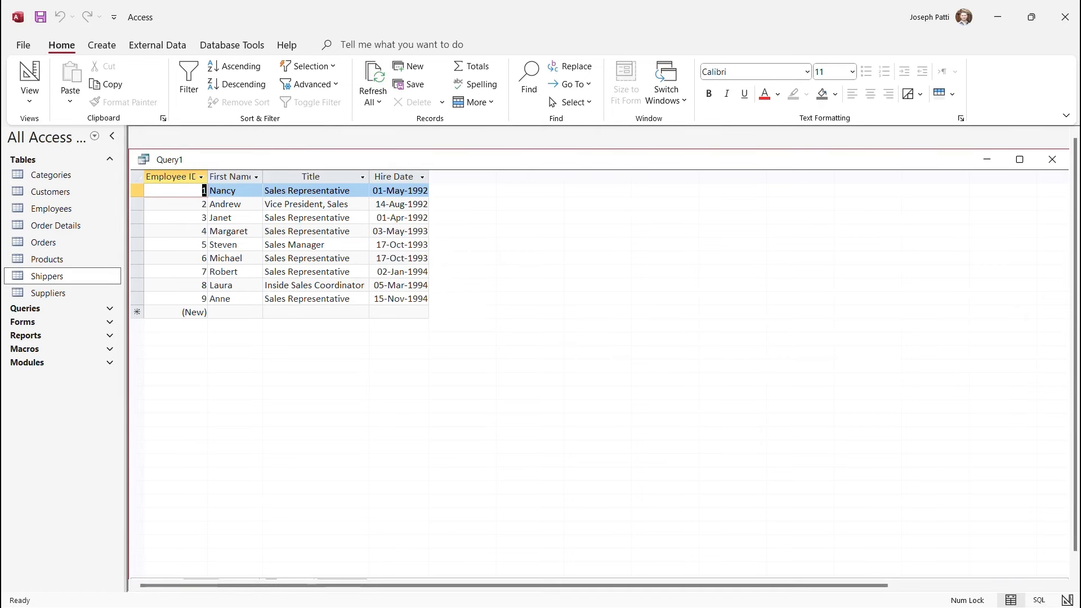
Step: In Design View, set the HireDate criterion to Between 1/1/1993 and 12/31/1993 and run the query
click(29, 100)
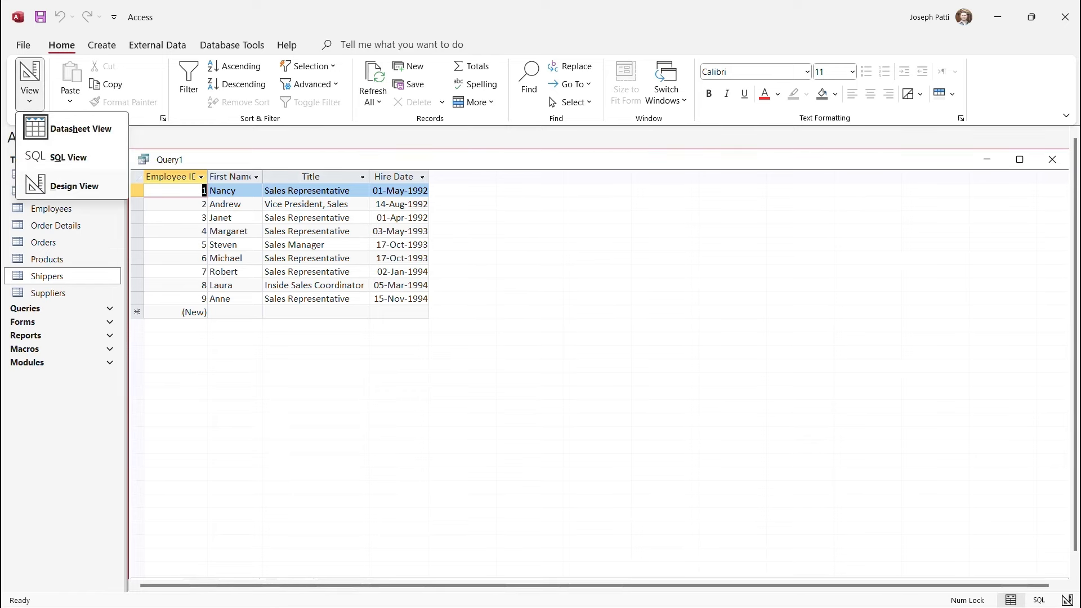
click(74, 186)
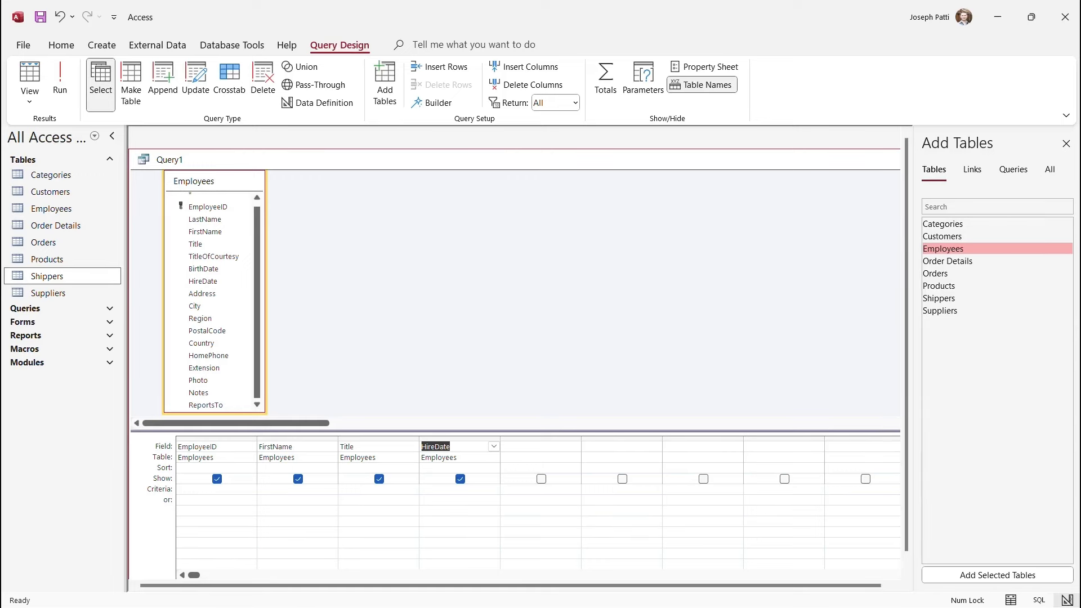
click(459, 490)
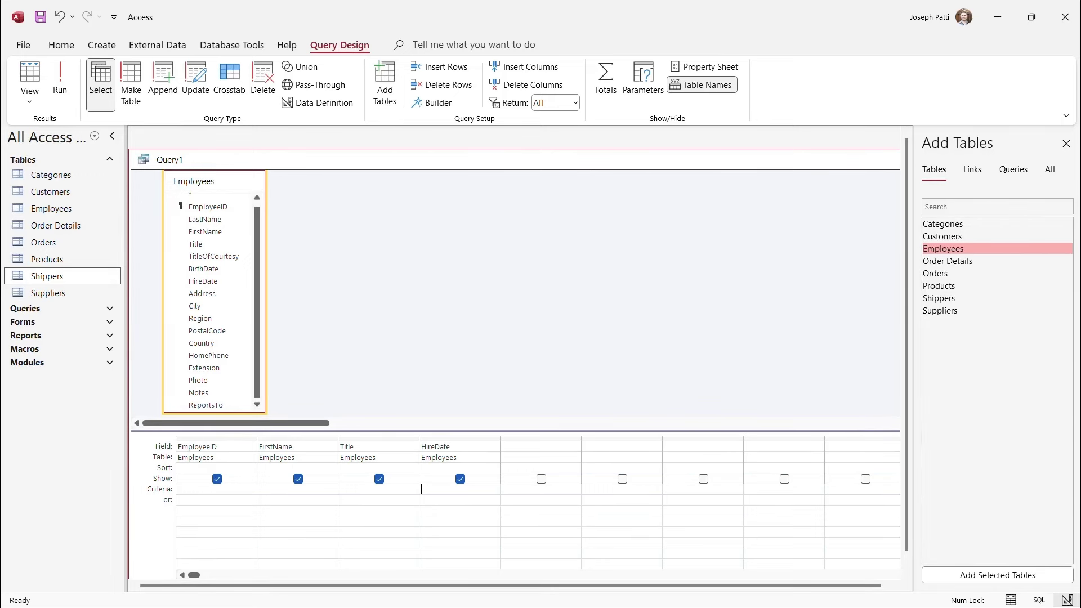
text(Bet)
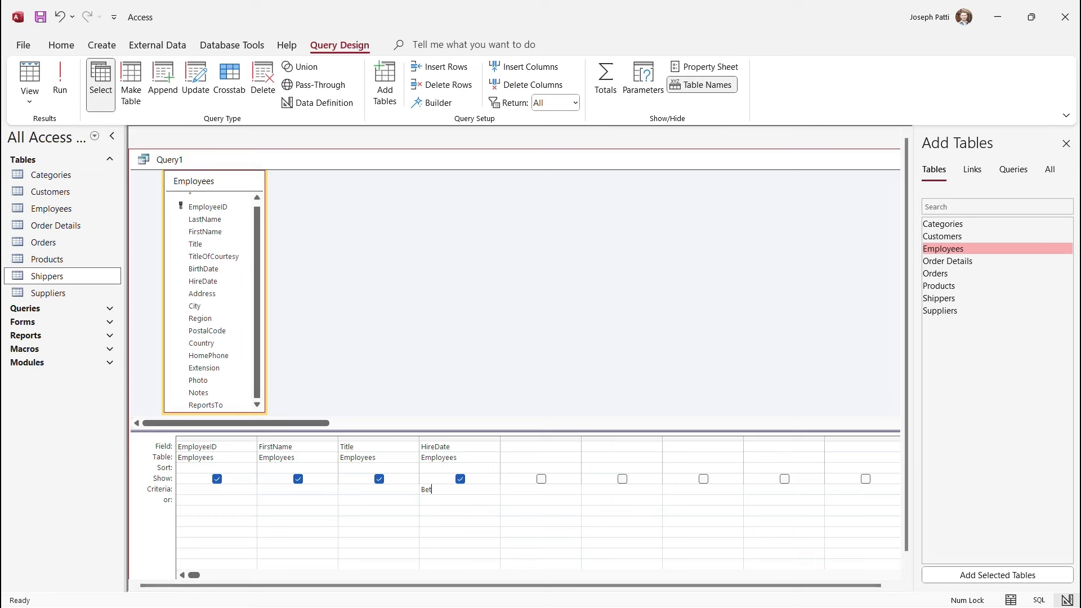
text(ween)
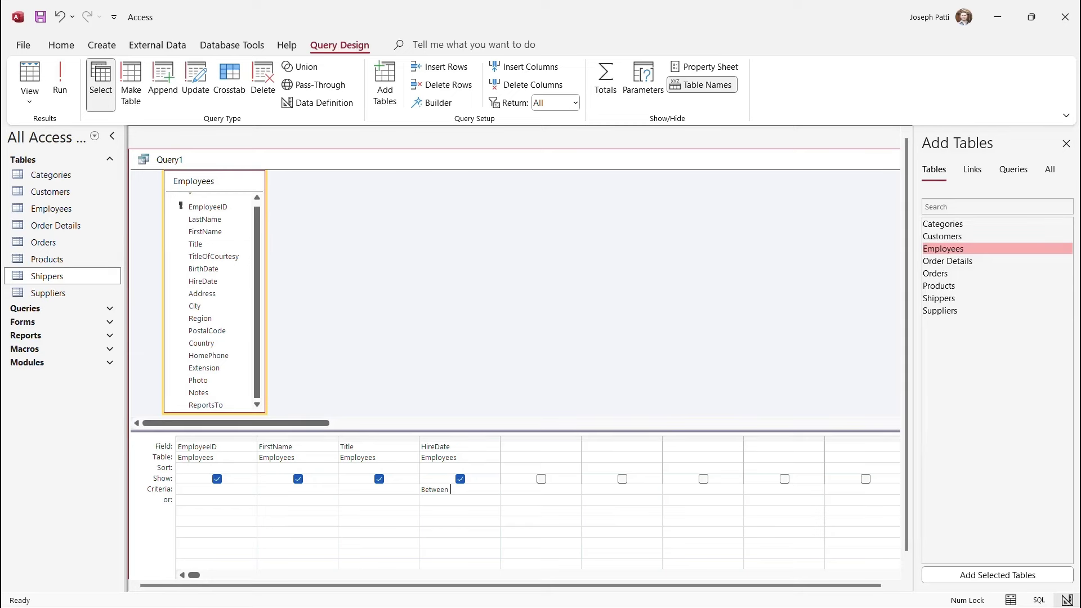
text(1/1/1)
text(993)
text( and)
text( 12/31/)
text(1993)
click(60, 80)
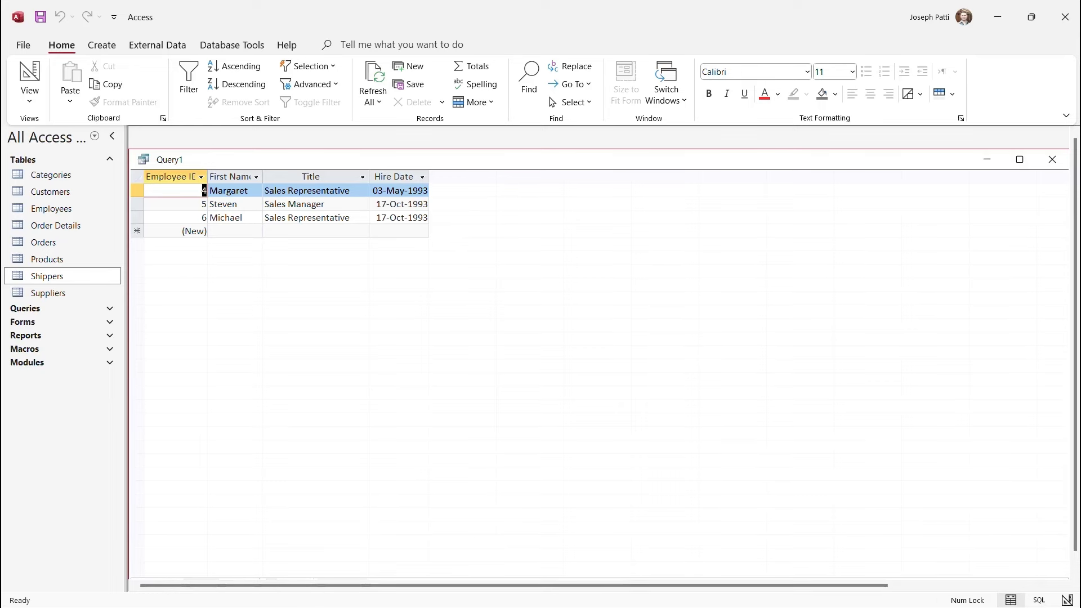
Step: Return to Design View and read through the full HireDate date-range criterion
click(29, 101)
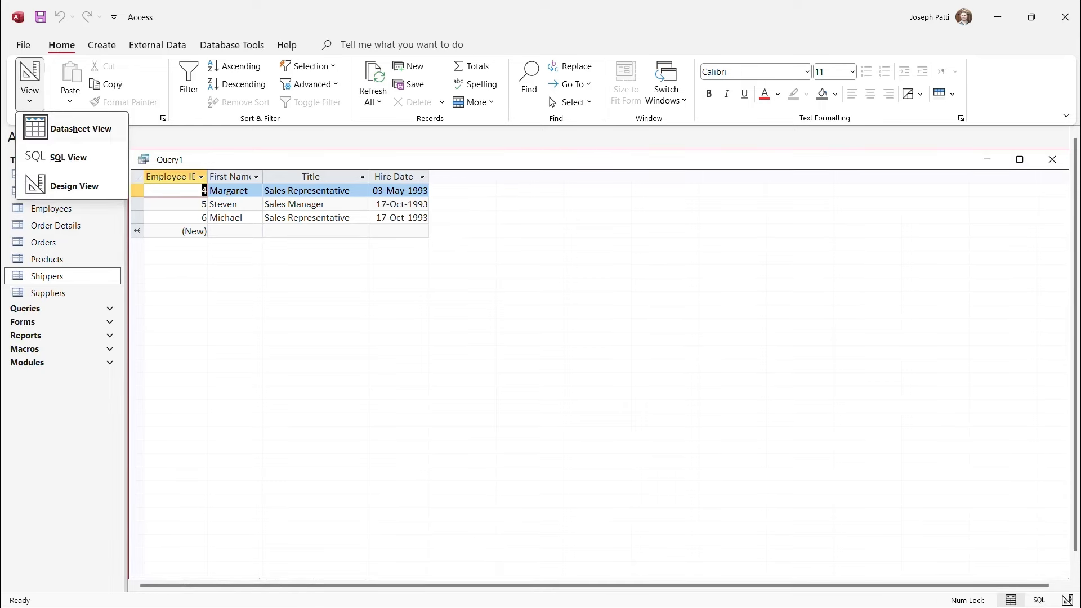
click(73, 186)
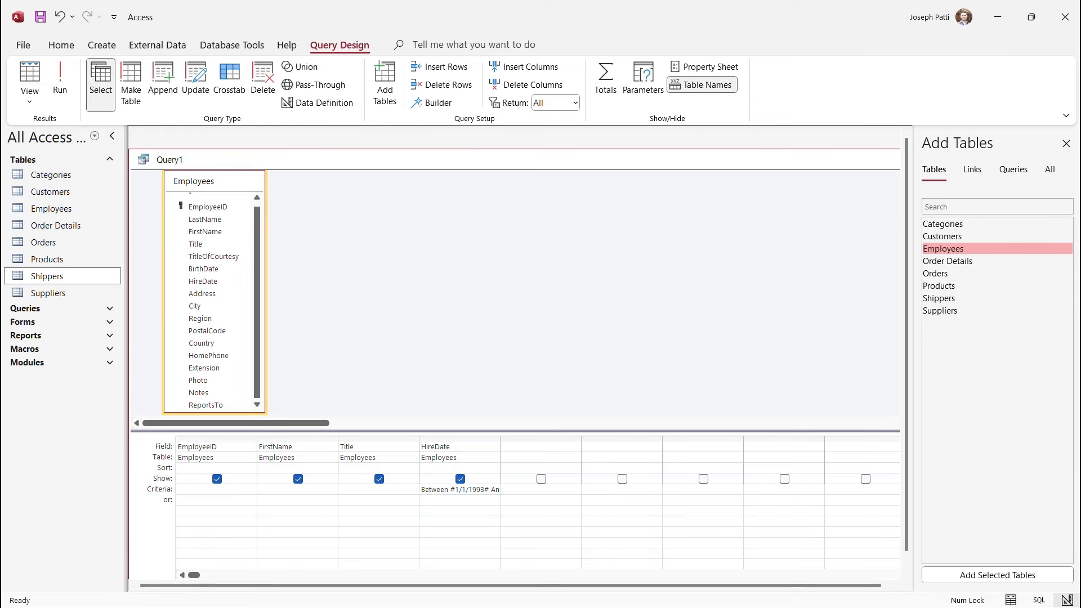
drag(421, 489, 499, 489)
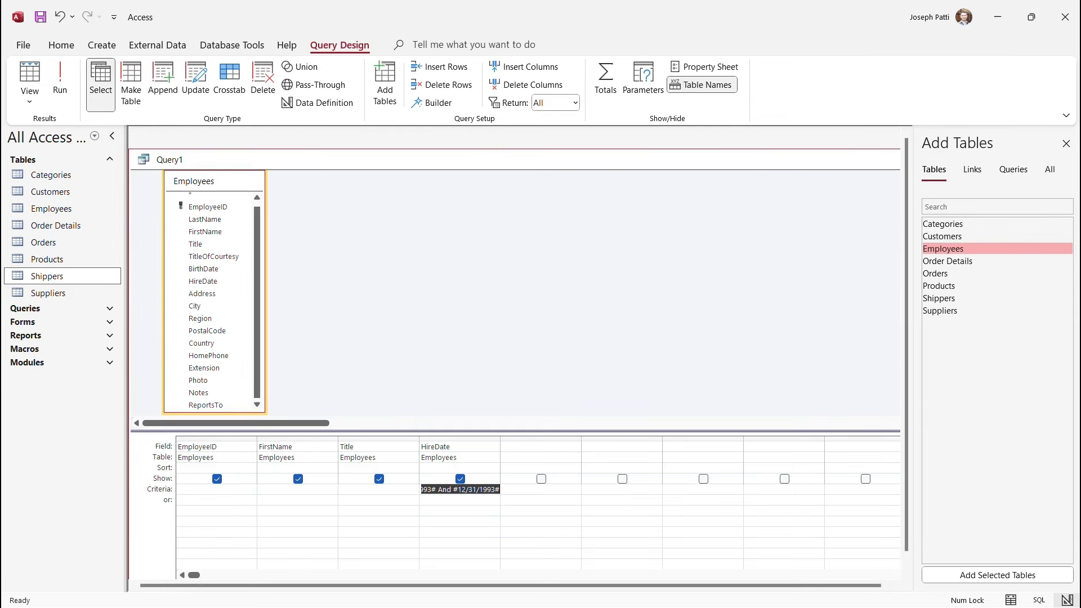
click(495, 489)
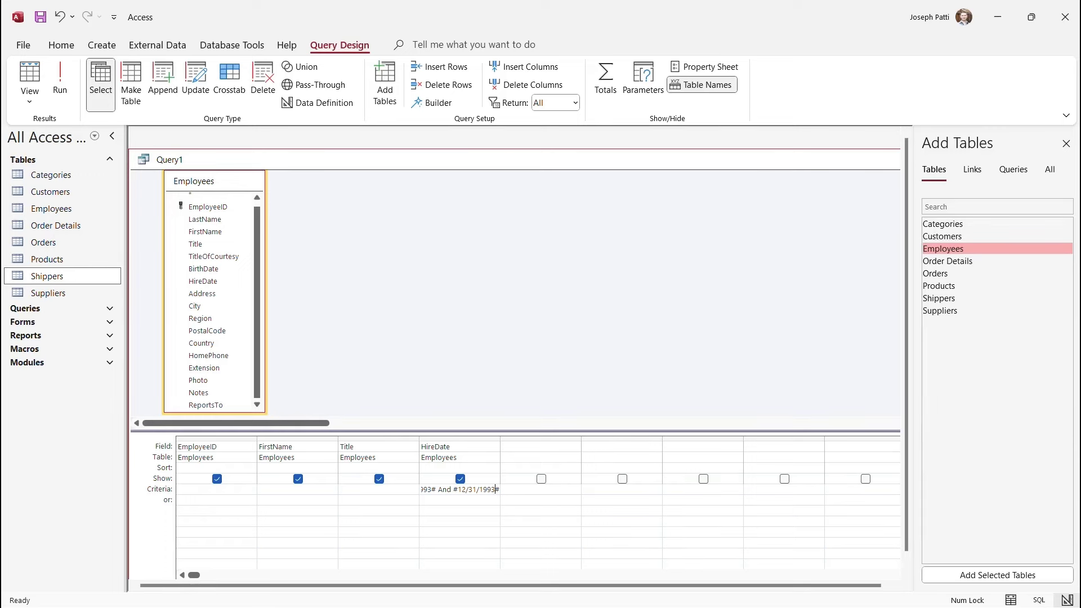
drag(499, 489, 453, 489)
click(442, 489)
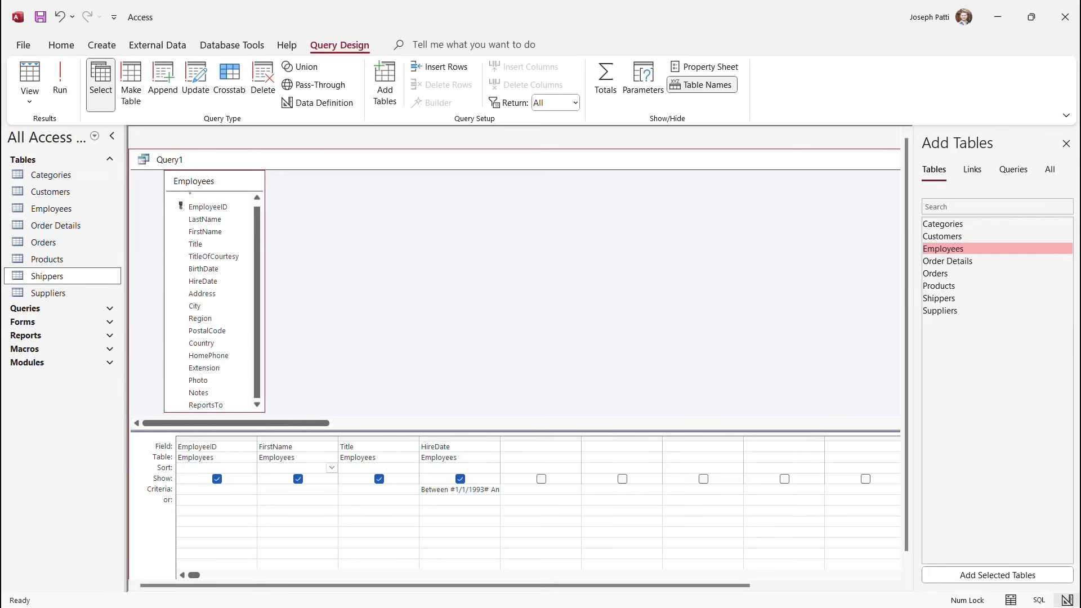
Step: Clear the HireDate criterion and run the query for all employees
drag(421, 490, 515, 490)
key(Delete)
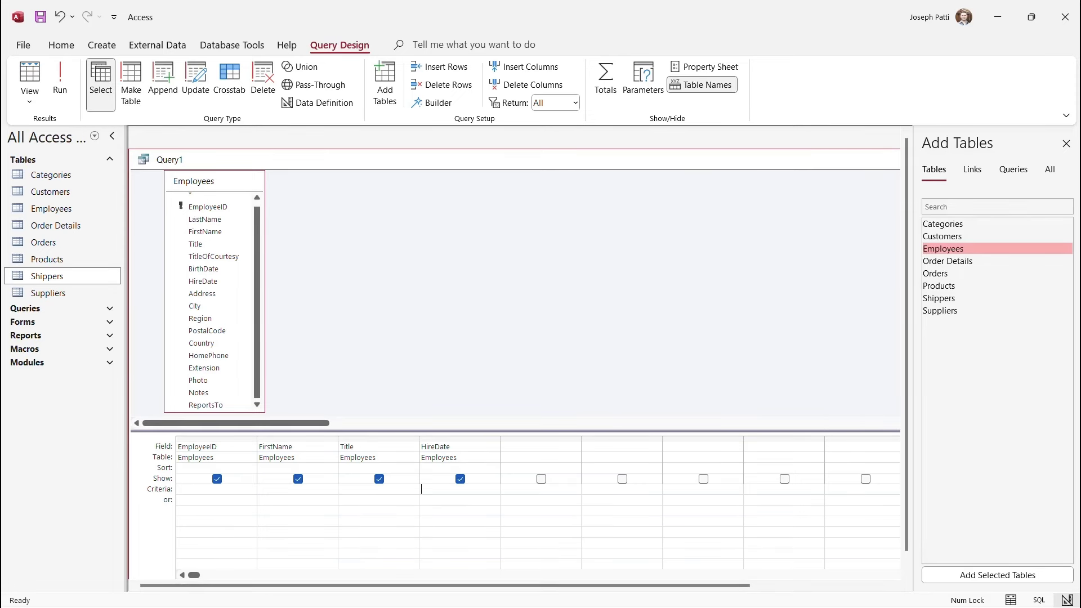
click(60, 79)
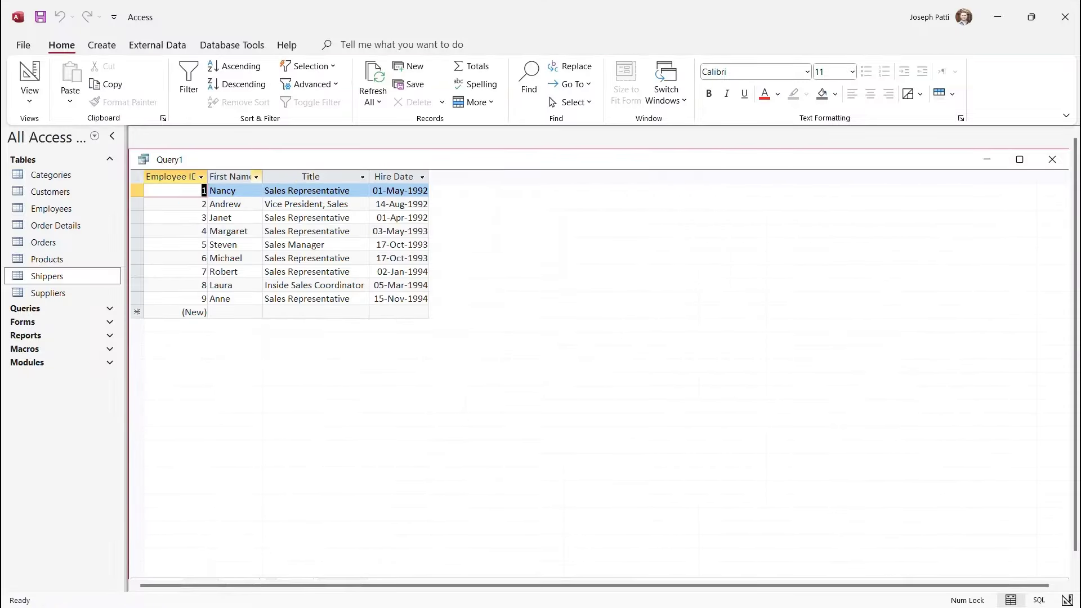
Step: Sort the query datasheet by First Name from A to Z, followed by Z to A
click(254, 175)
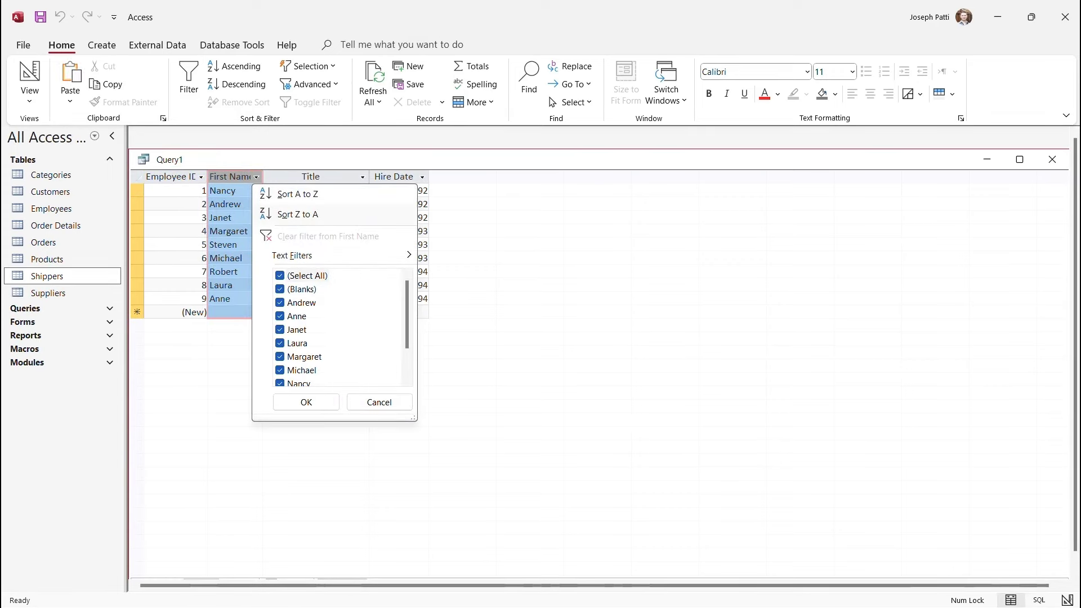
click(298, 195)
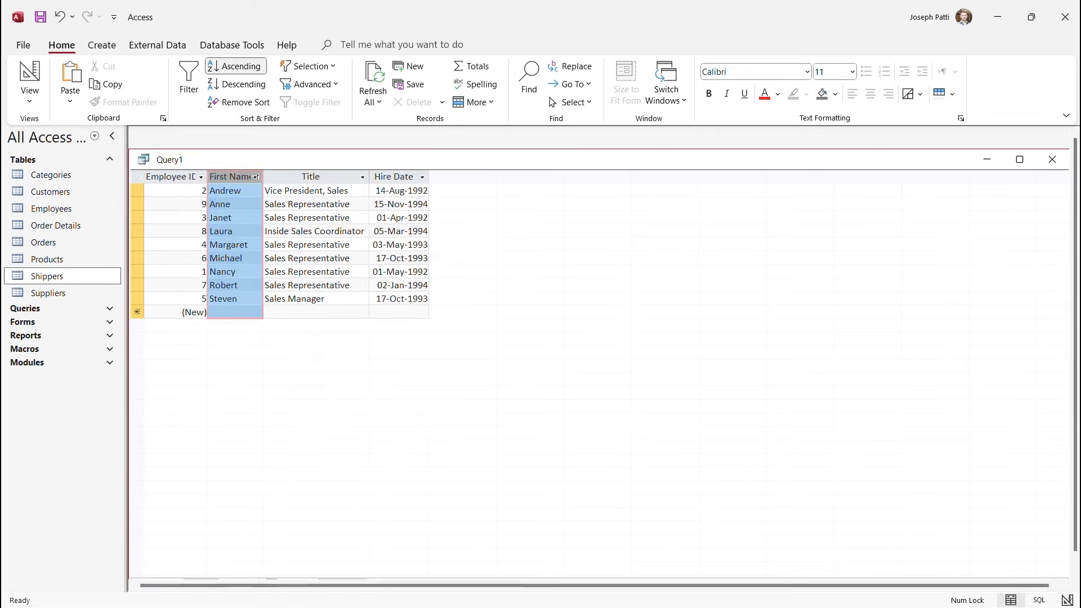
click(256, 177)
key(o)
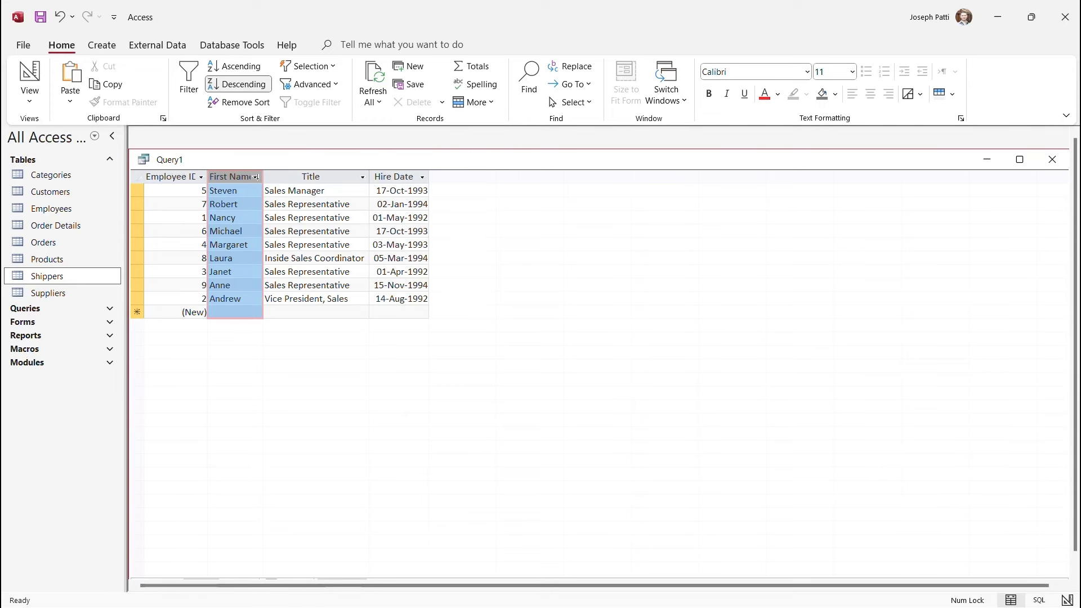
Step: Sort the datasheet by Employee ID from smallest to largest, followed by First Name in ascending order
click(201, 177)
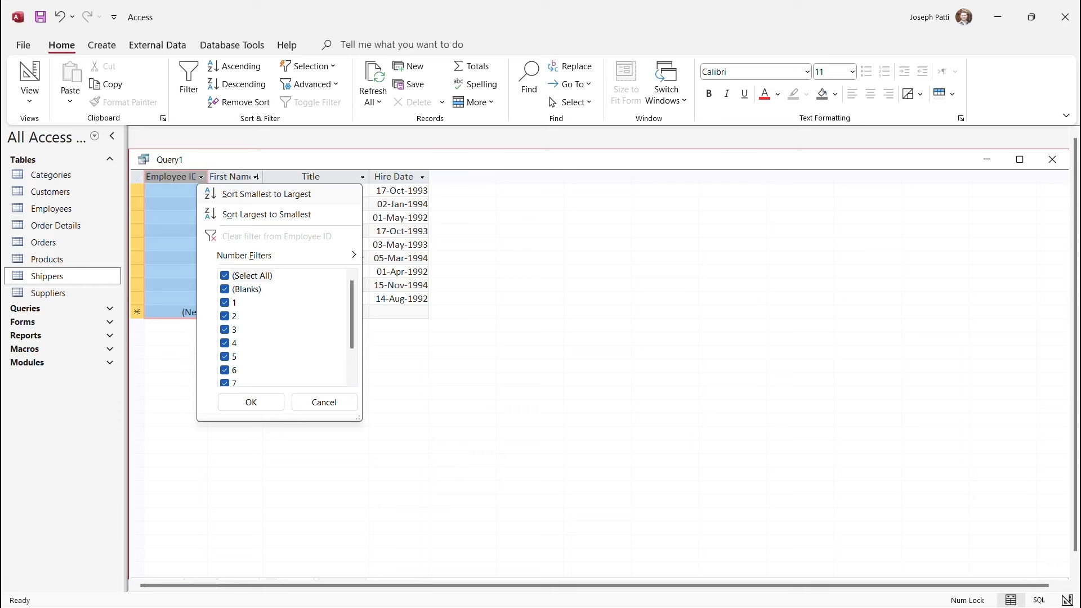
click(266, 194)
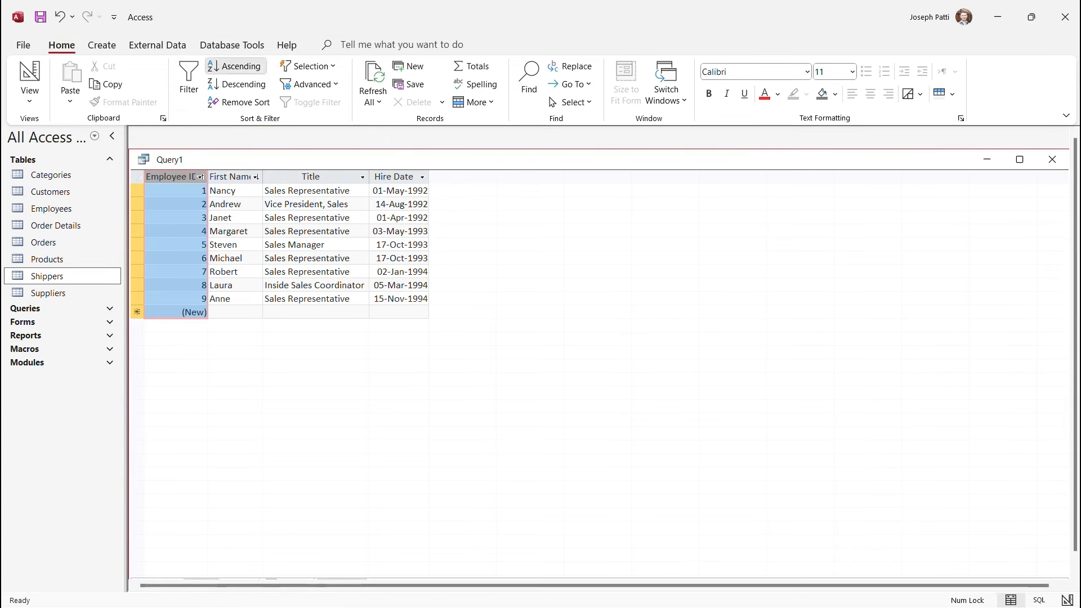
click(230, 176)
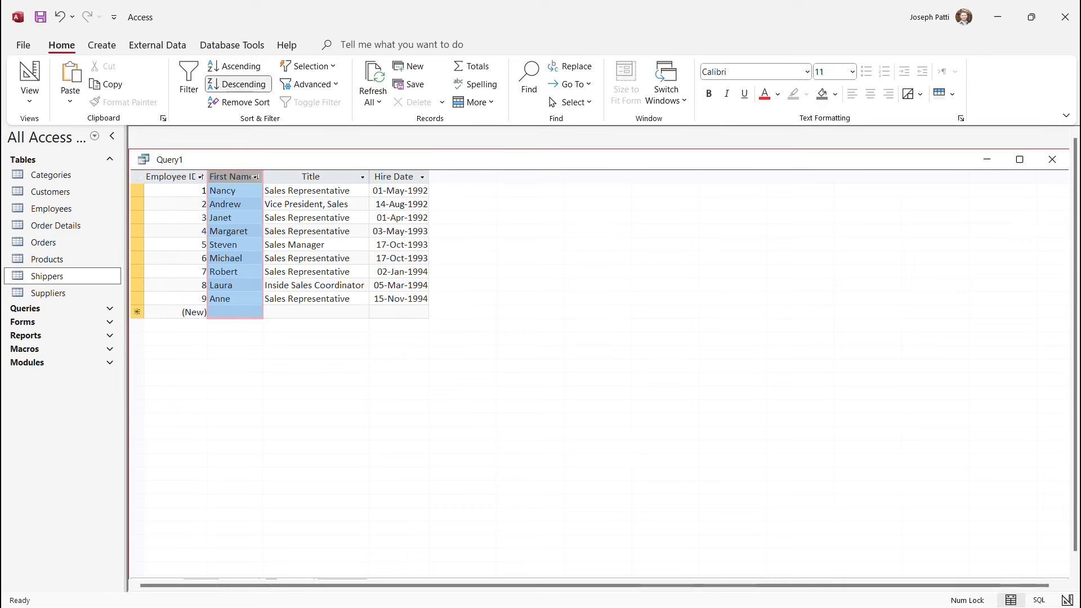
click(236, 67)
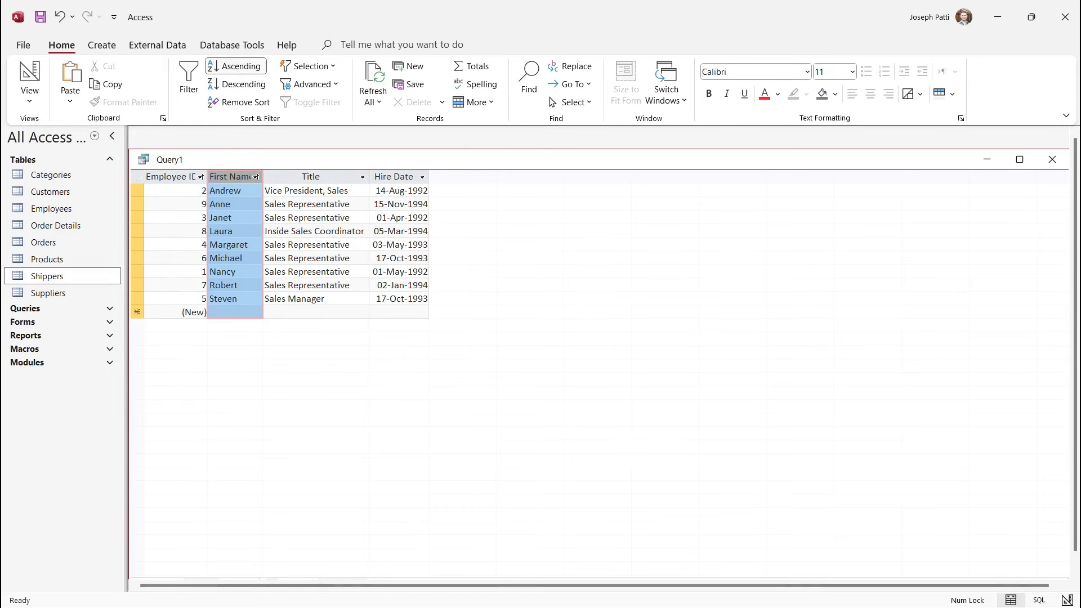
Step: Sort the datasheet by First Name in descending order, followed by clearing all sorts
click(236, 84)
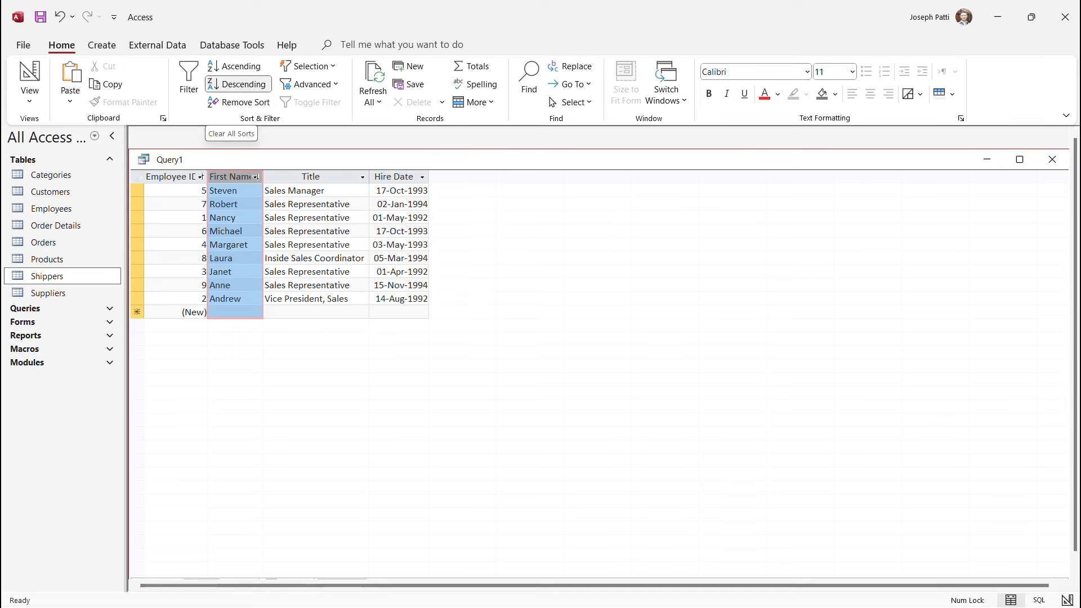
click(239, 102)
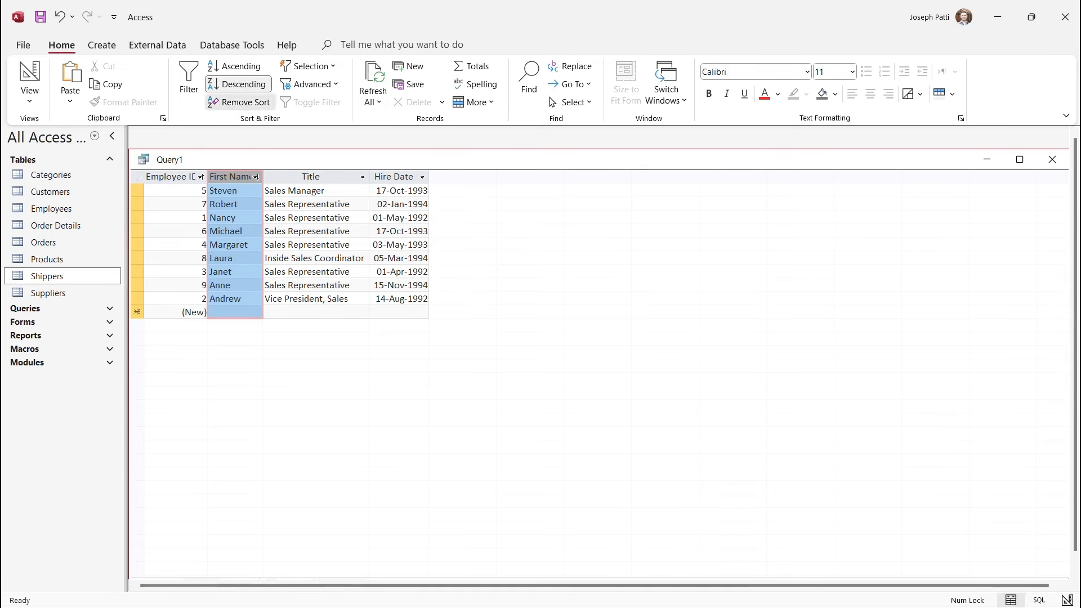
Step: Sort the First Name column from A to Z, followed by removing that sort
click(256, 177)
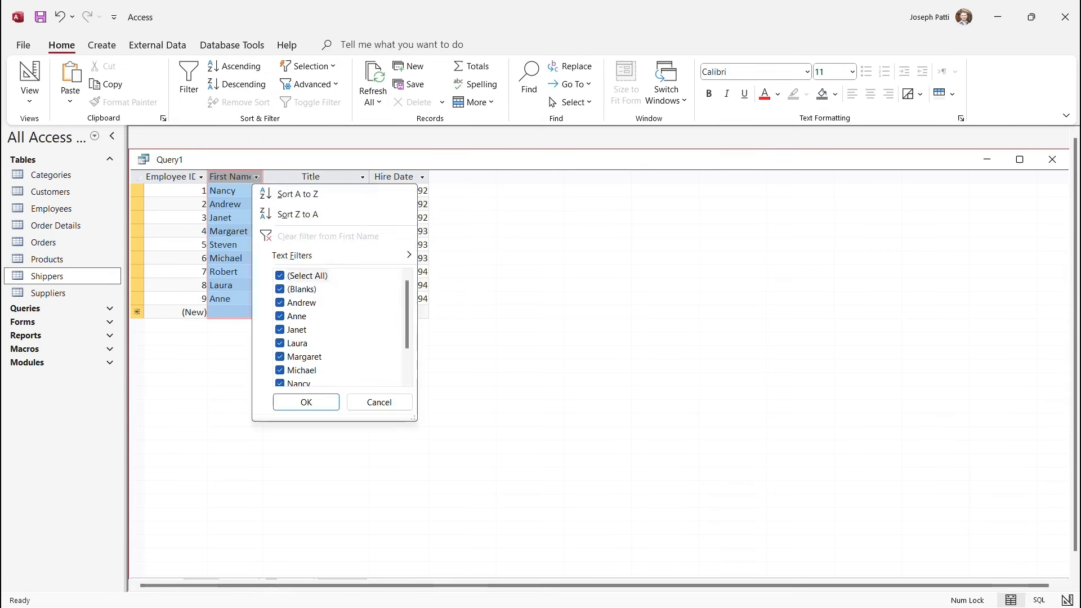
click(297, 195)
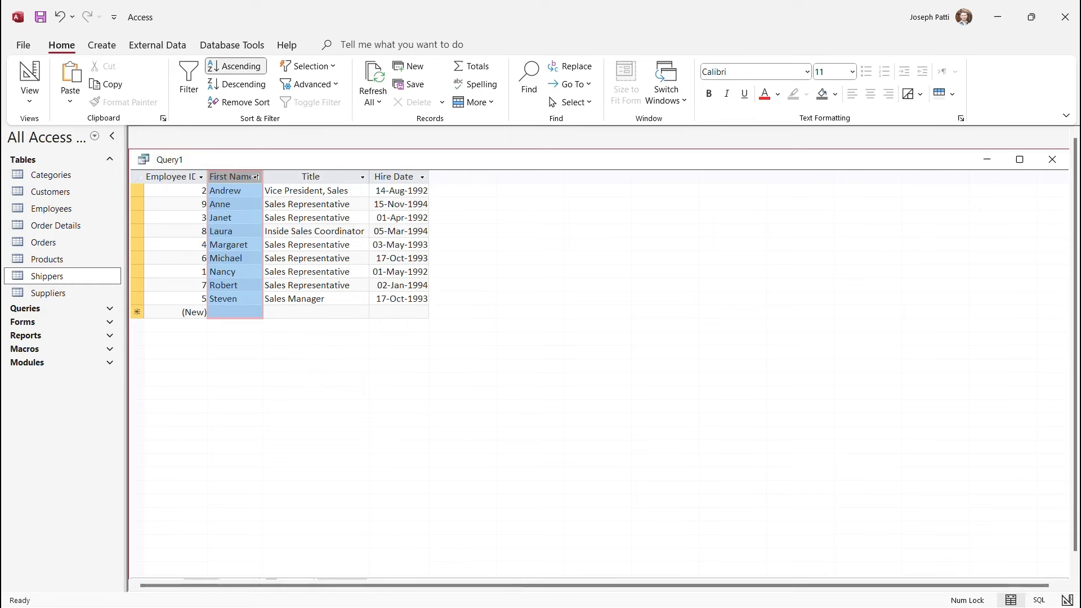
click(239, 102)
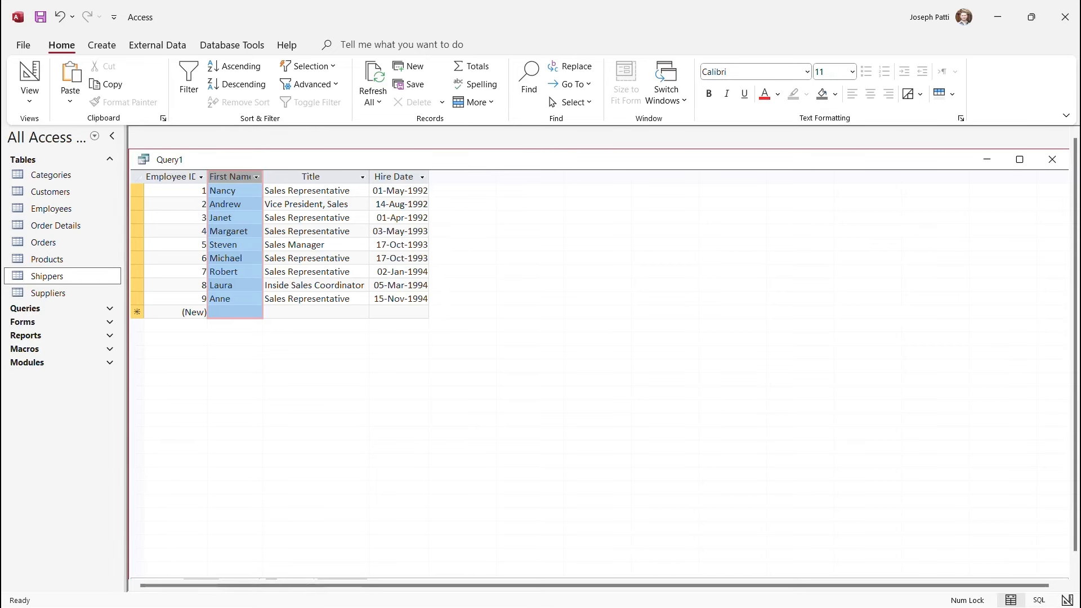
Step: Switch to Design View, set the FirstName field's sort to Ascending and run the query
click(30, 97)
click(74, 185)
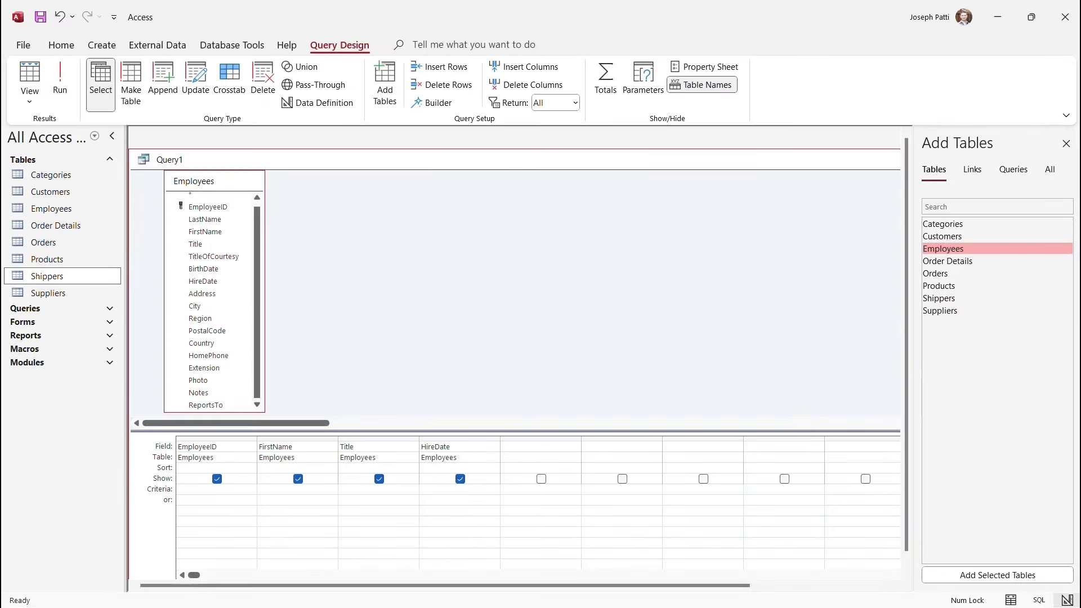
click(379, 426)
click(332, 468)
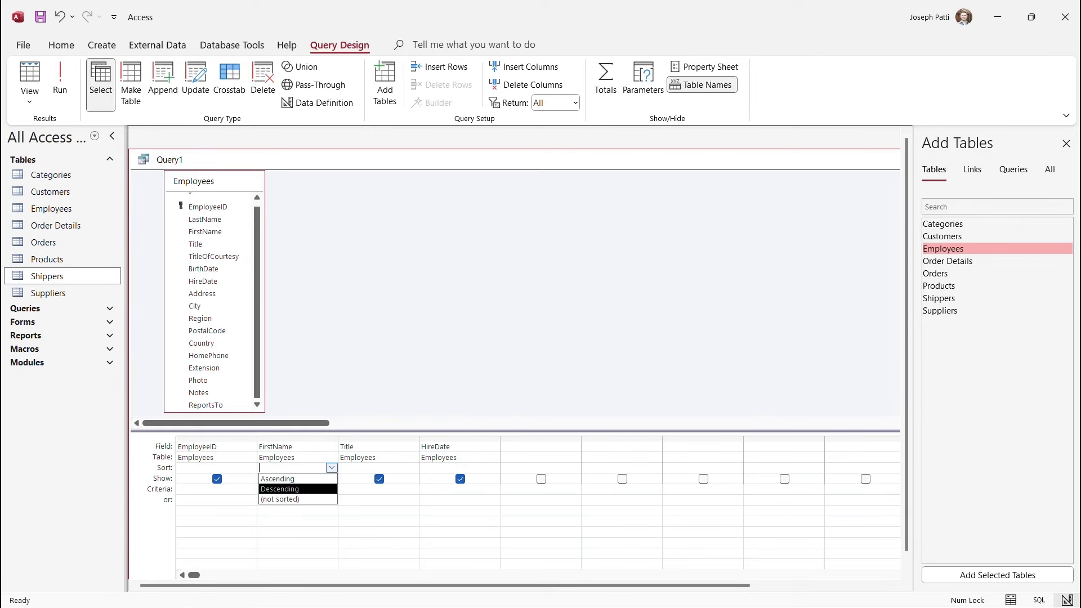
key(Up)
key(Return)
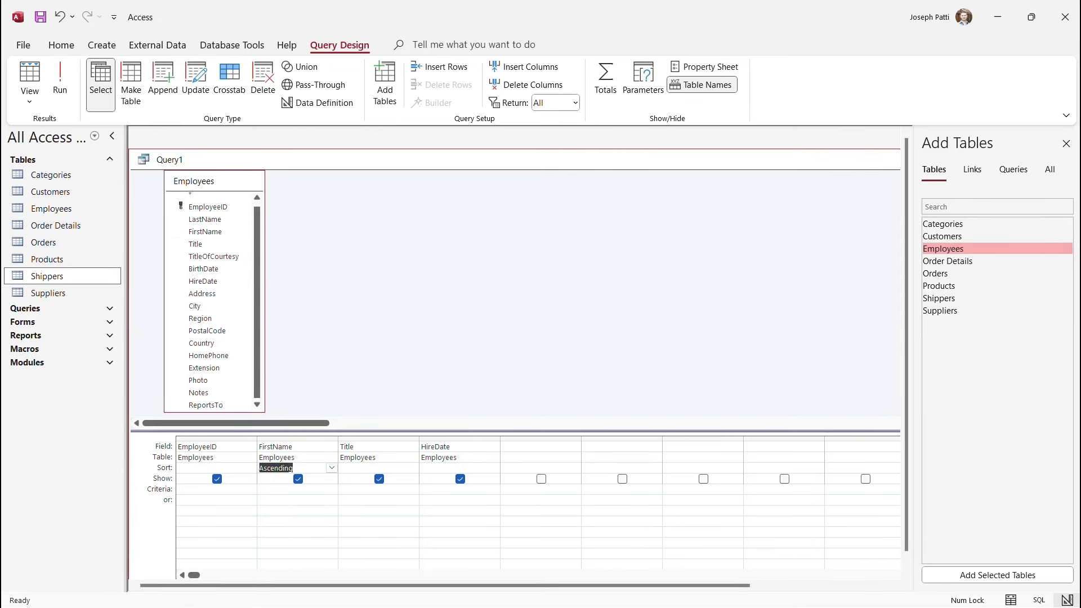
click(60, 79)
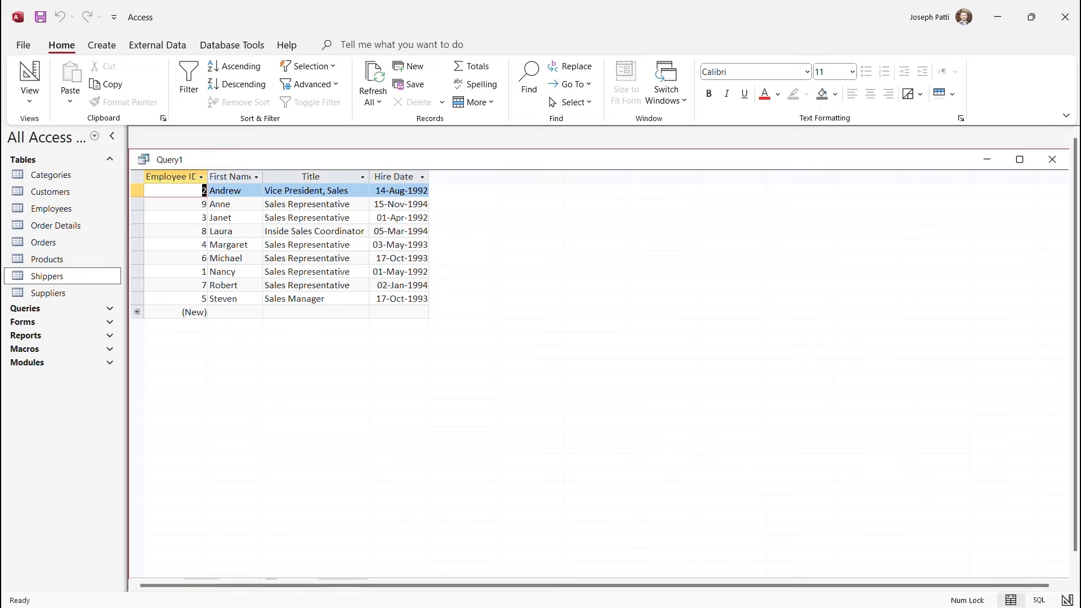
Step: Return to Design View and set the FirstName field's sort to (not sorted)
click(30, 93)
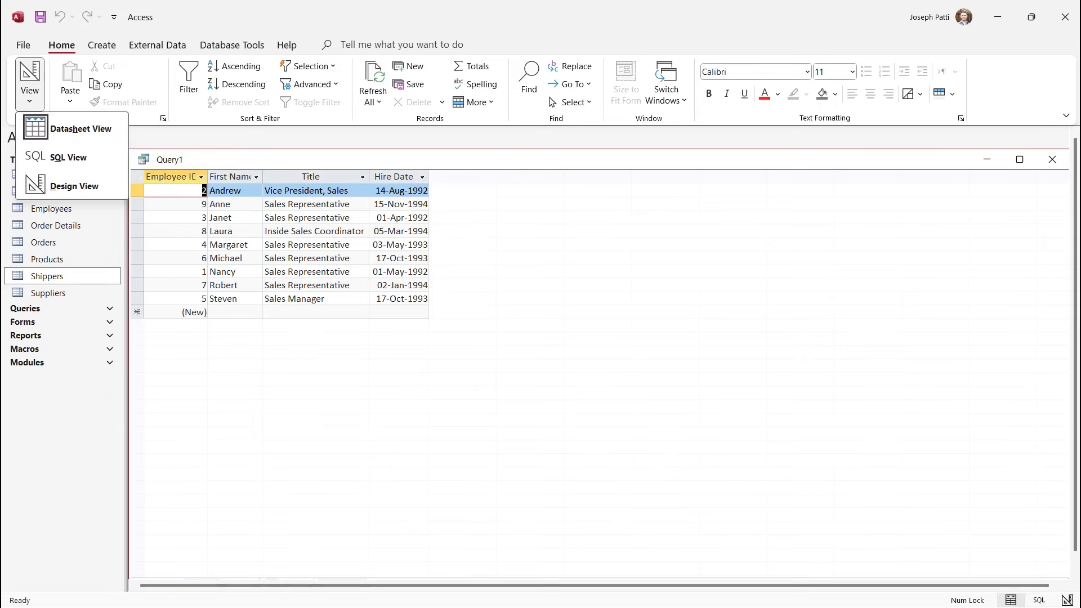
click(74, 186)
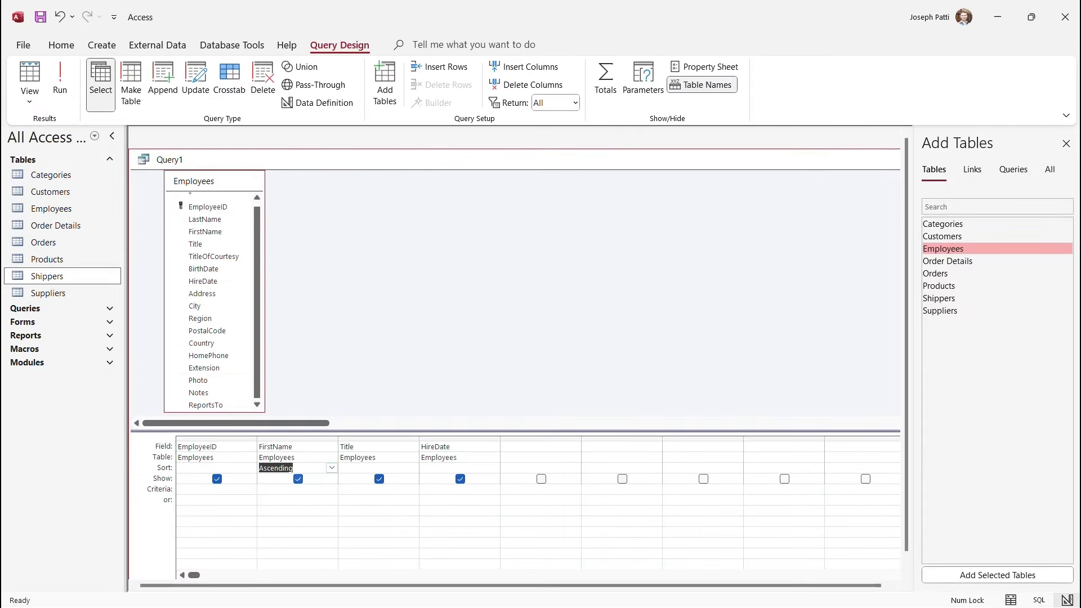
click(332, 468)
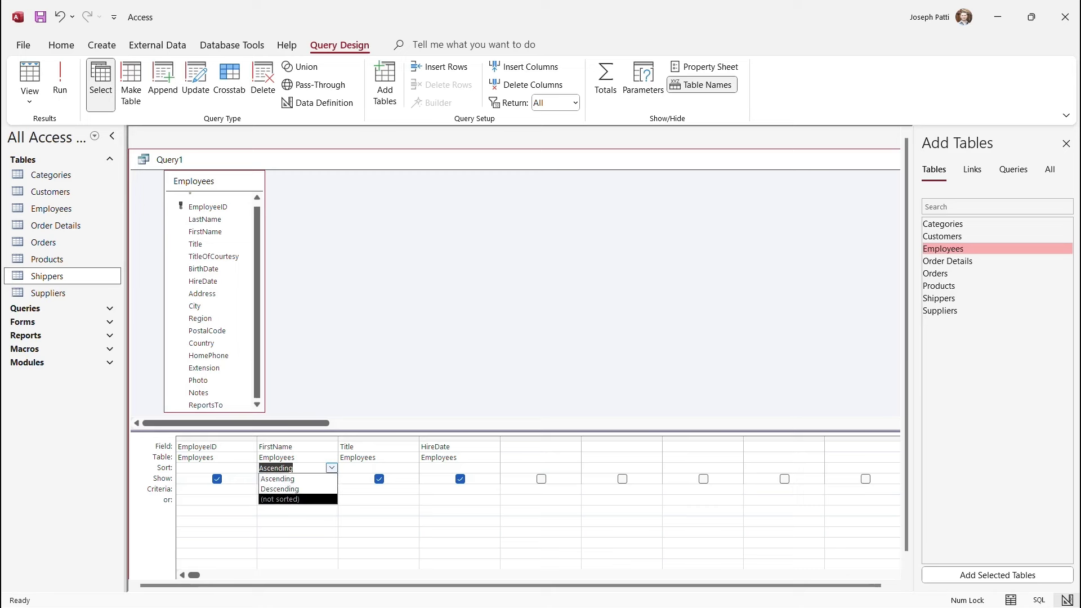
click(287, 500)
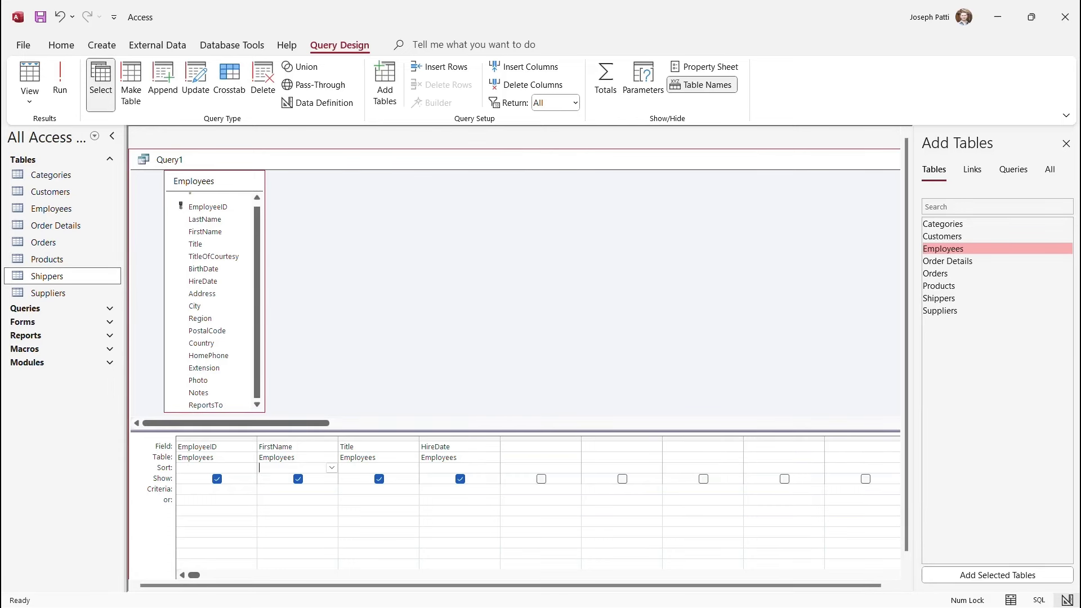
Step: Set the sort of both the FirstName and Title fields to Ascending and run the query
click(332, 468)
click(287, 478)
click(378, 468)
click(412, 468)
click(374, 478)
click(60, 79)
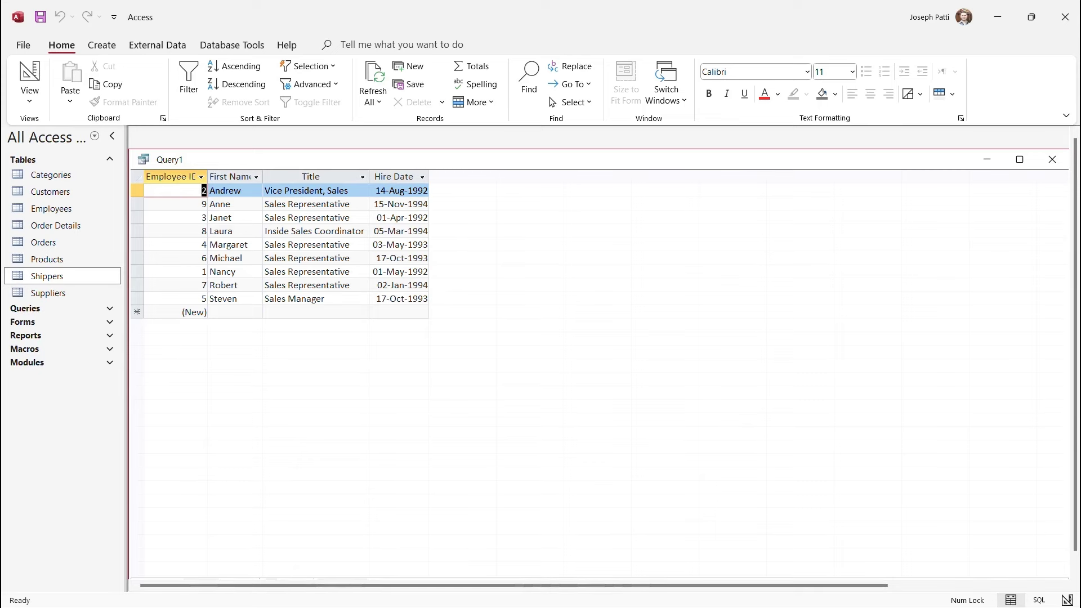
Step: In Design View, change the sort of both FirstName and Title to Descending and run the query
click(29, 98)
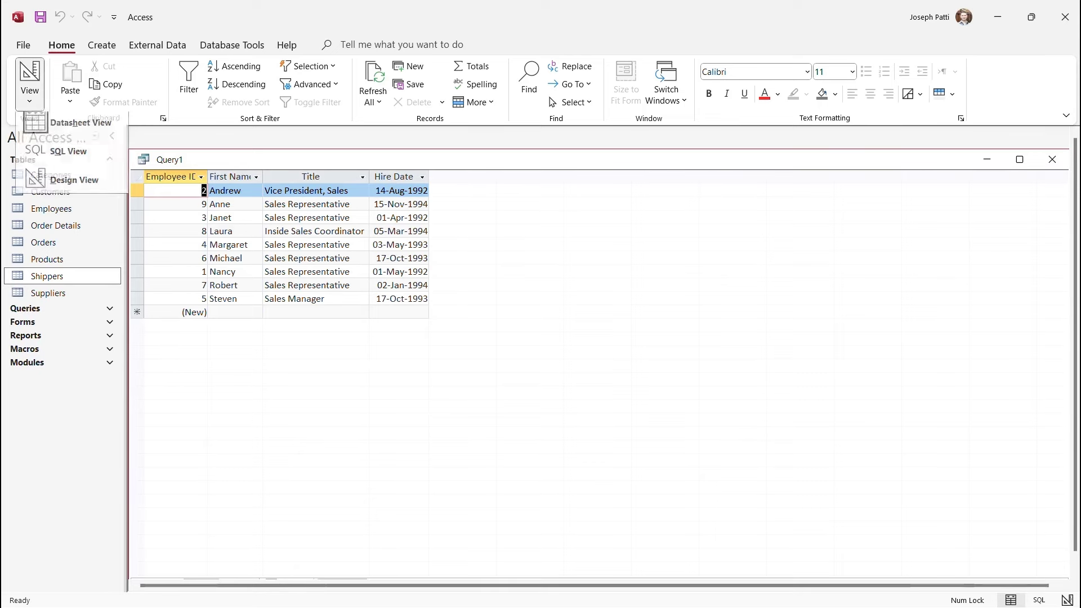
click(73, 179)
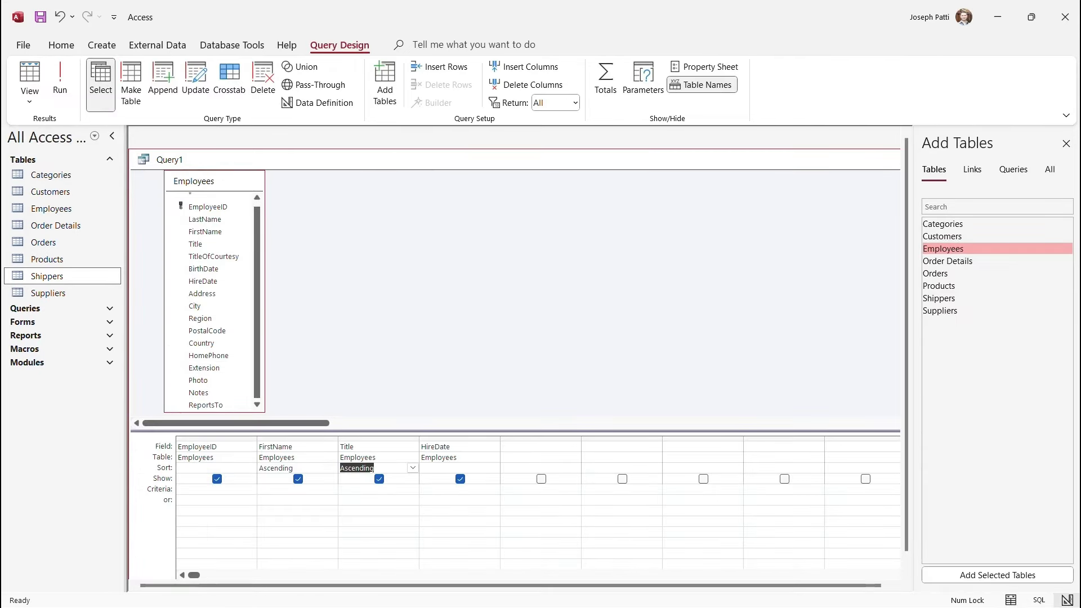
click(311, 468)
click(332, 468)
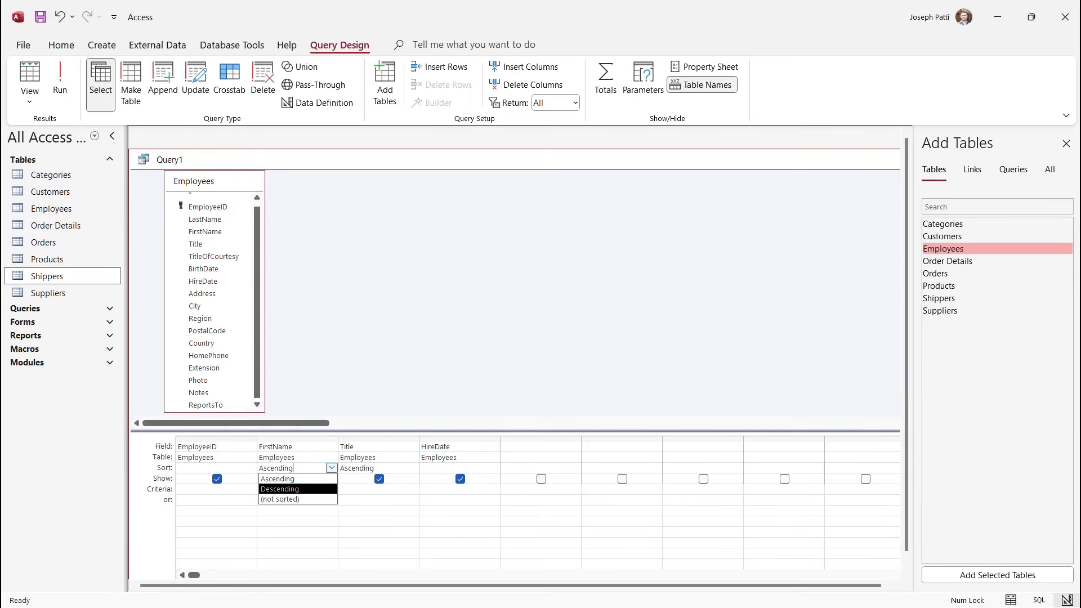
click(297, 489)
click(371, 469)
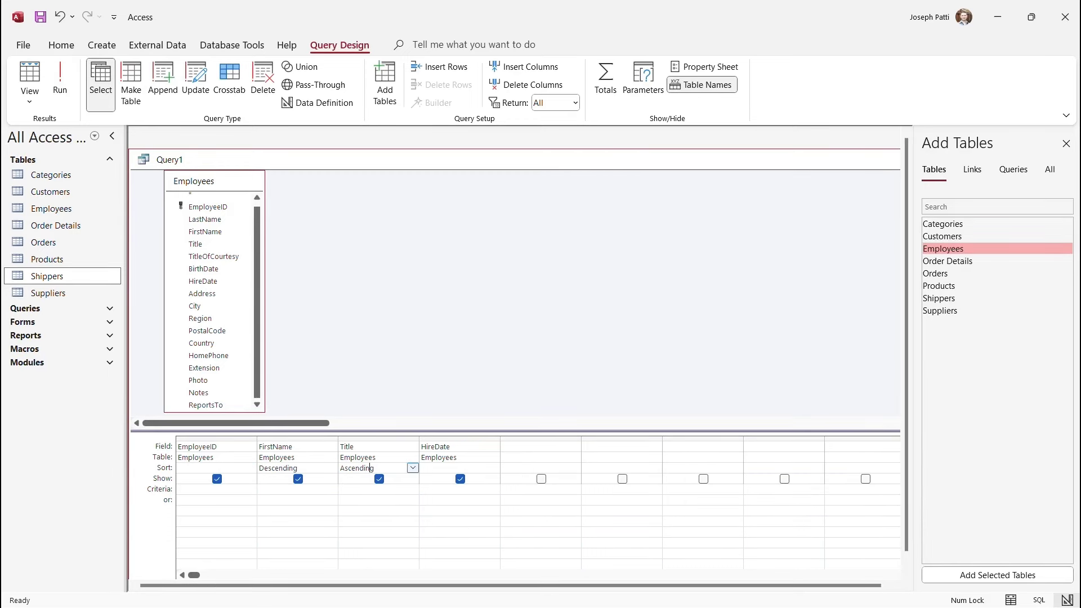
click(413, 468)
click(360, 489)
click(59, 78)
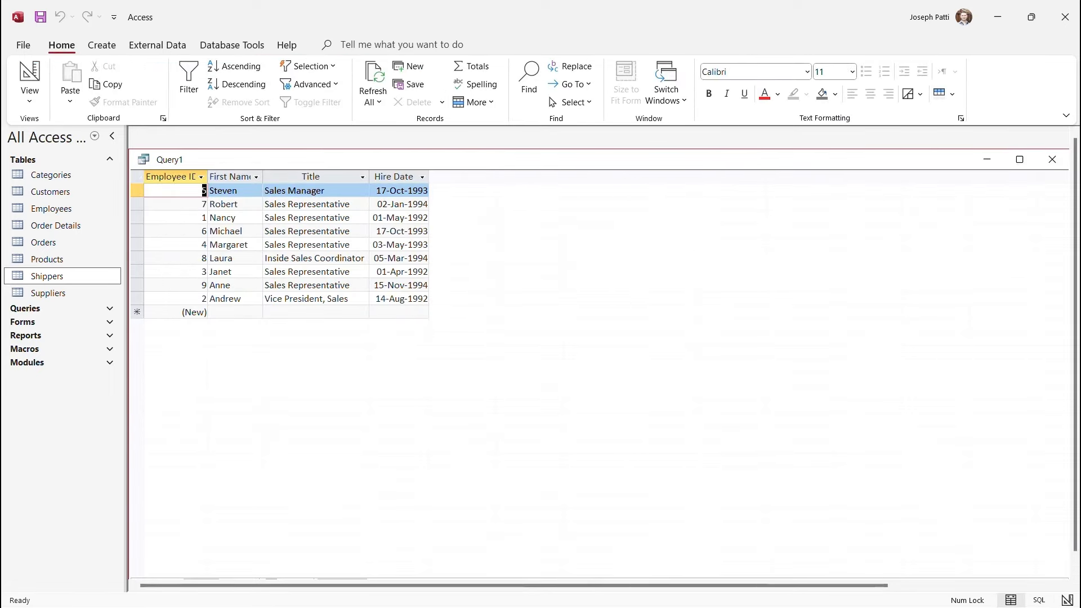
Step: In Design View, set FirstName and Title to (not sorted) and run the query
click(29, 97)
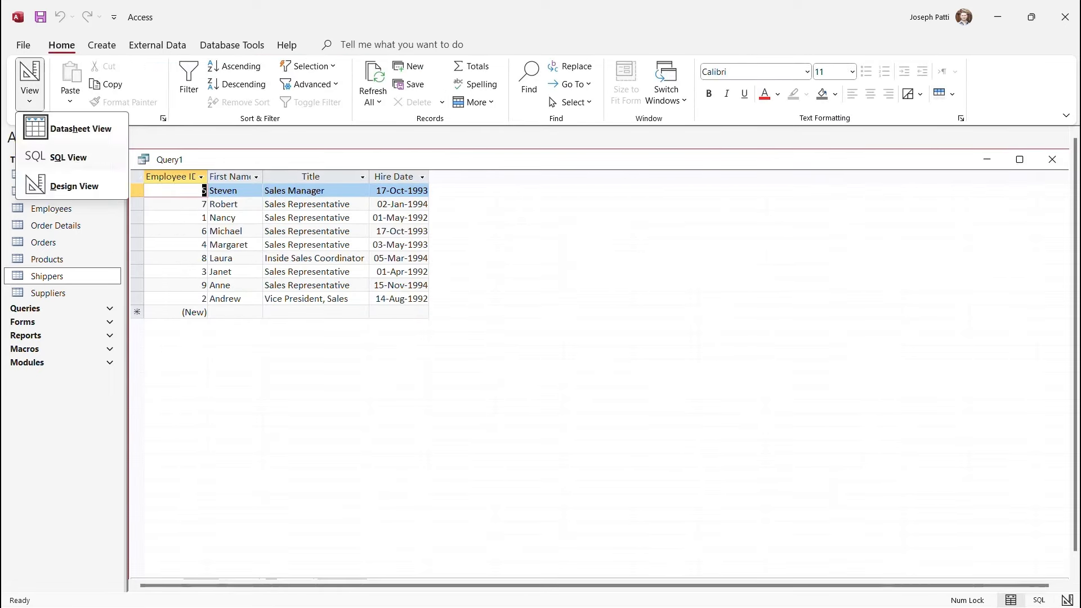
click(73, 187)
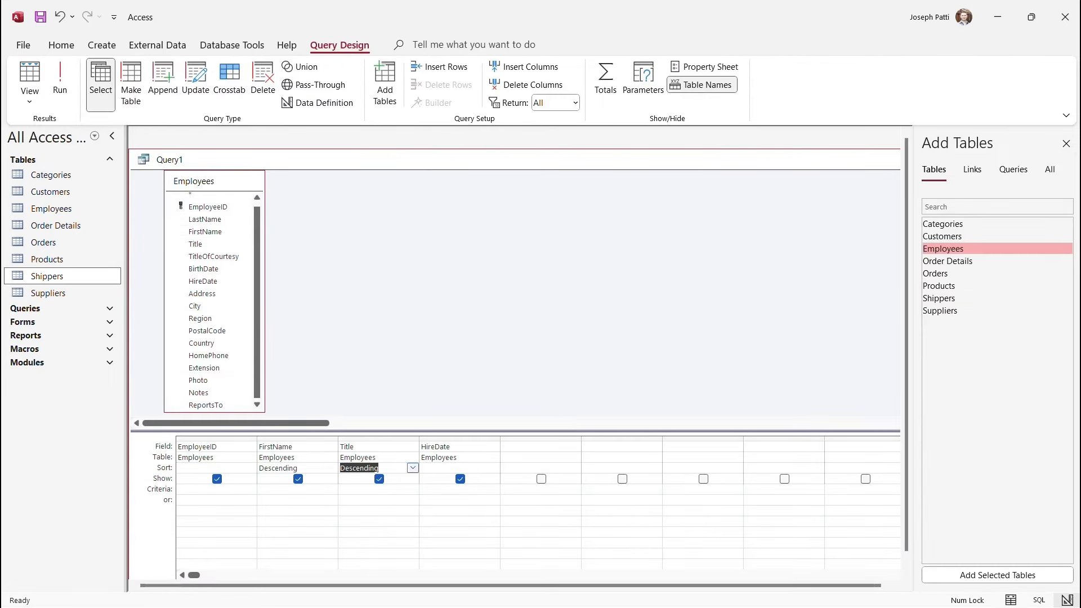
click(332, 467)
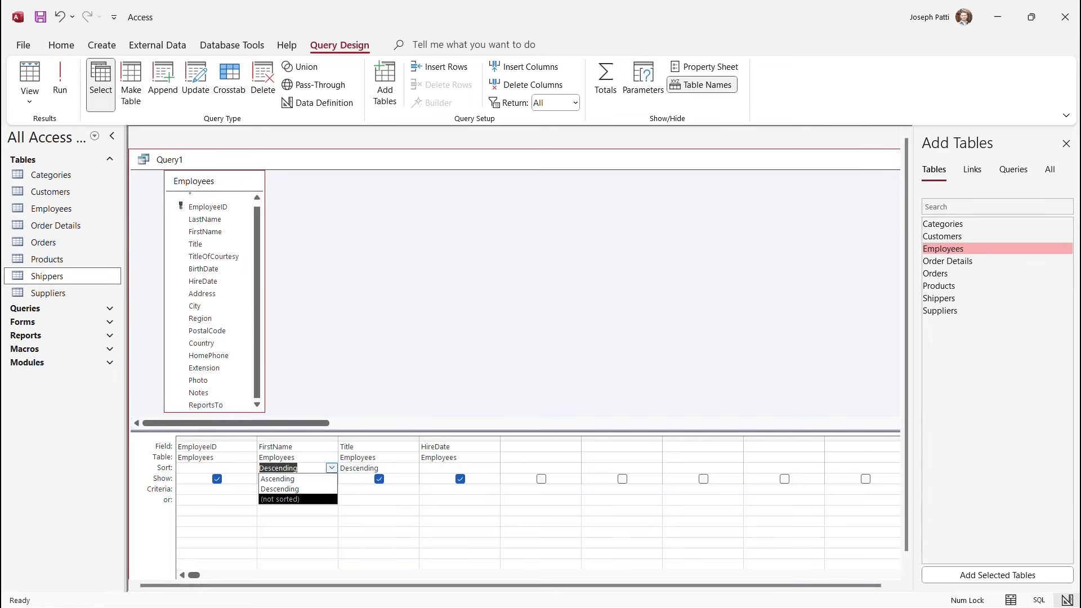
click(279, 499)
click(369, 468)
click(413, 468)
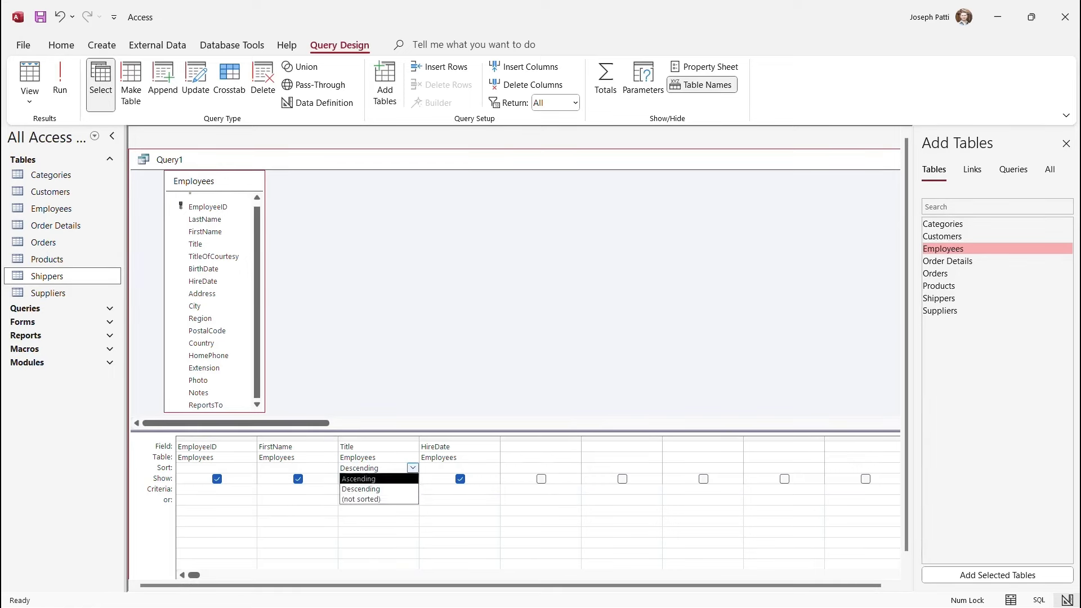
click(361, 498)
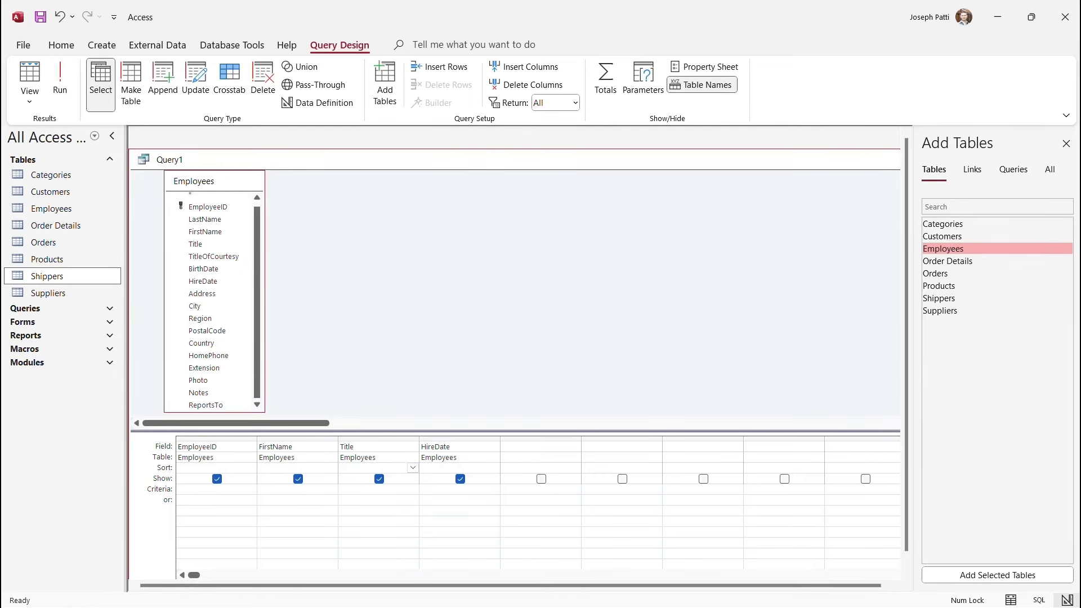
click(59, 80)
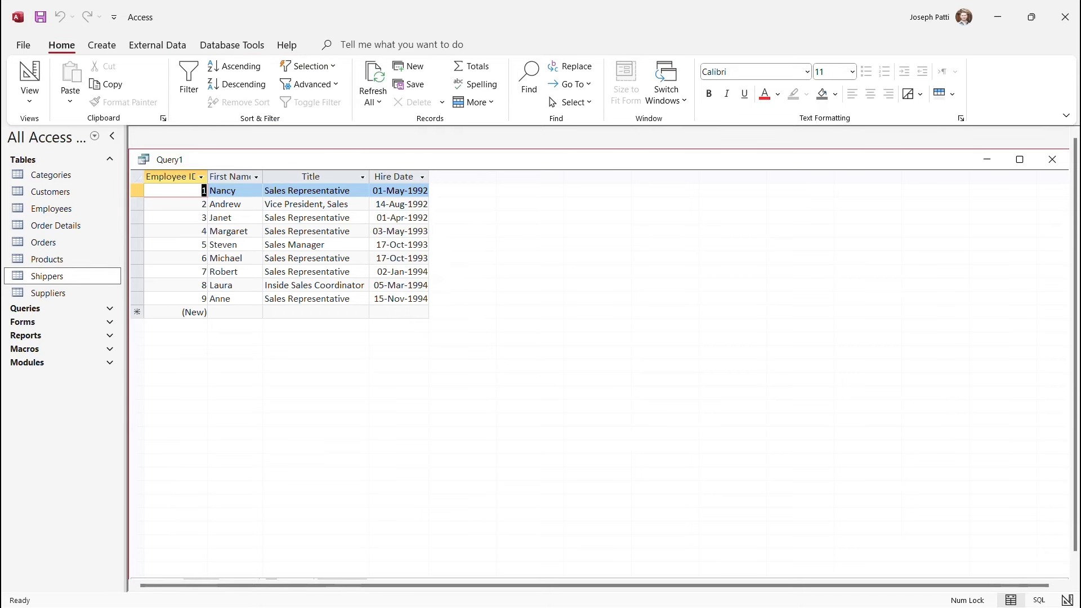
Step: Collapse the Tables group in the navigation list and examine the filter options of the Employee ID and Title columns
click(109, 159)
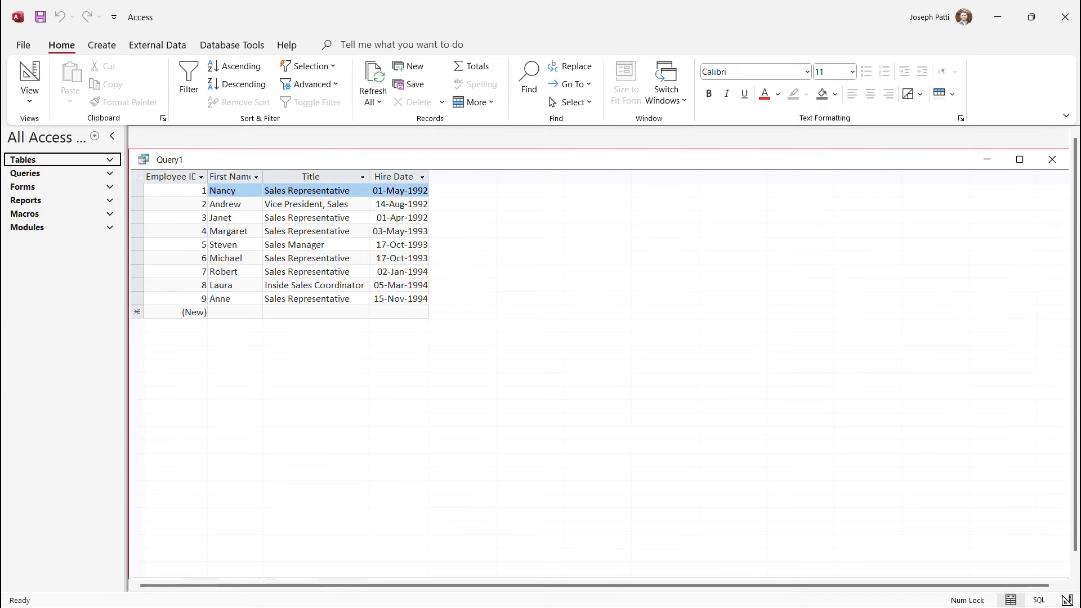
click(188, 78)
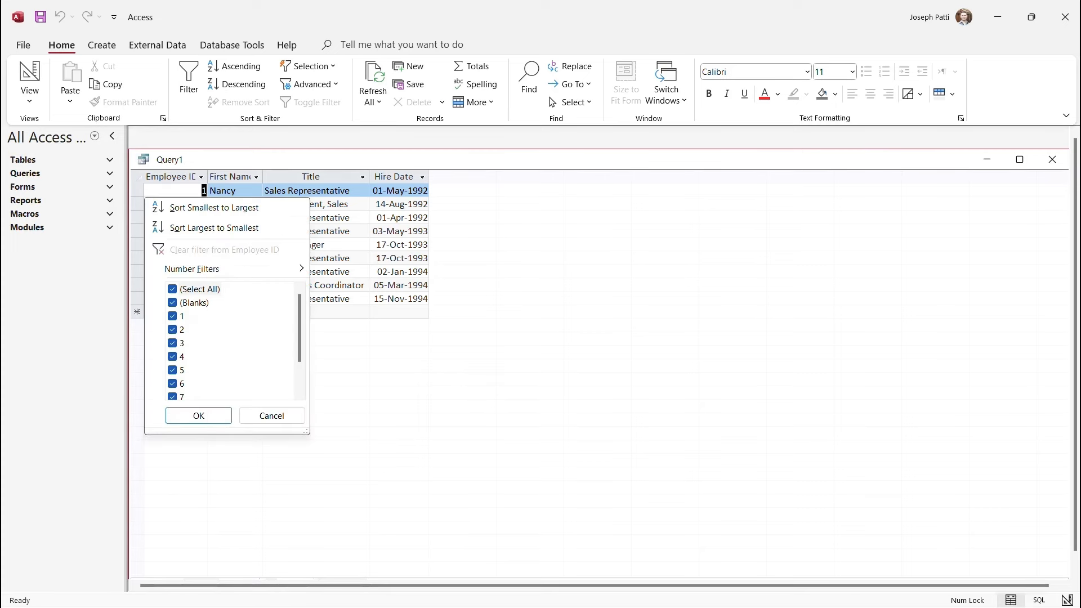
key(Escape)
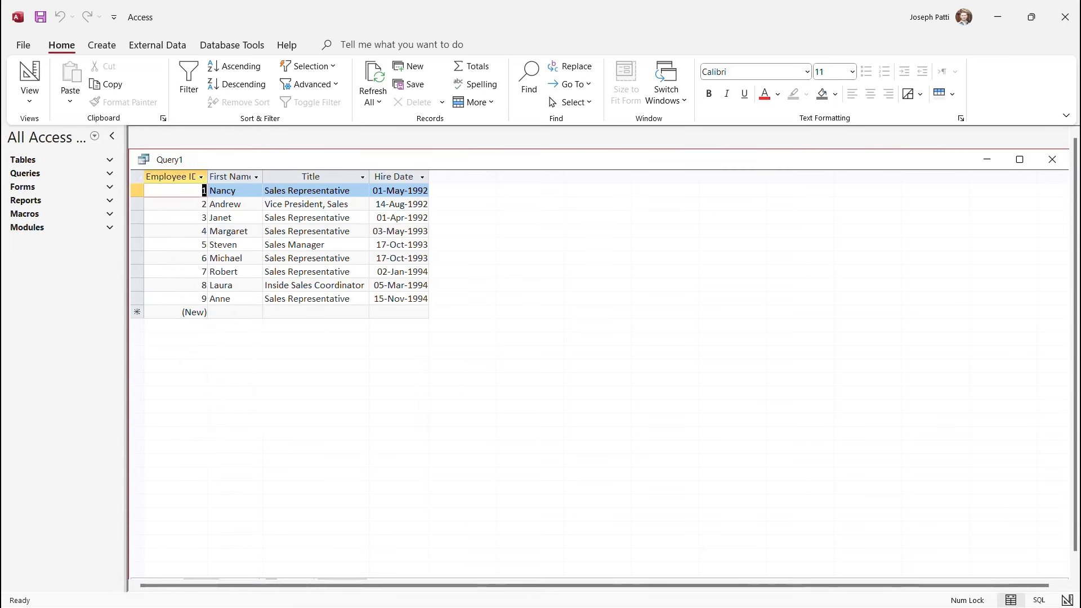
click(311, 177)
click(188, 78)
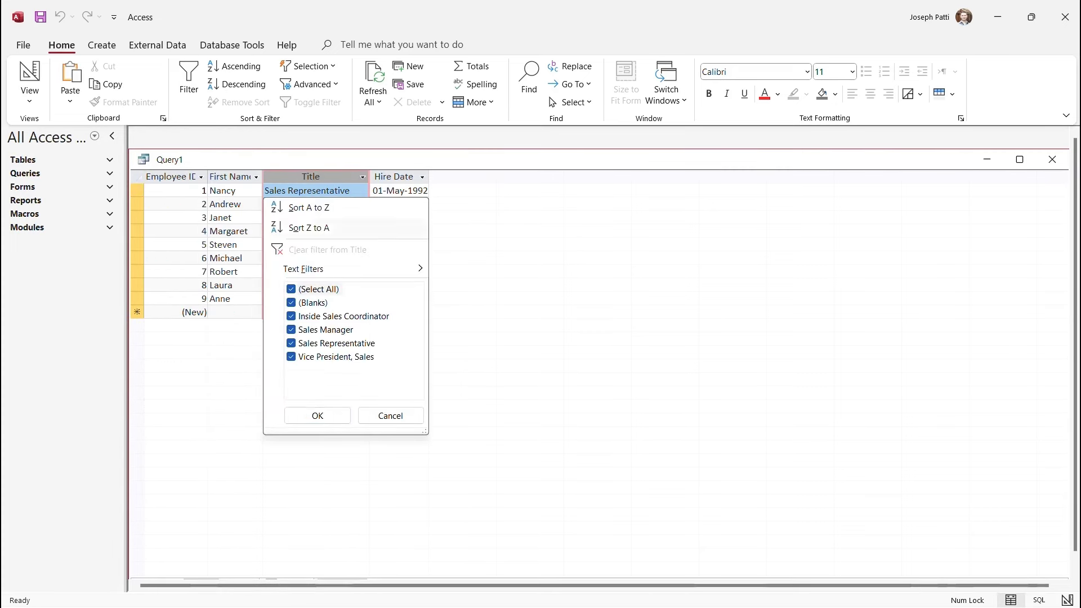
key(Escape)
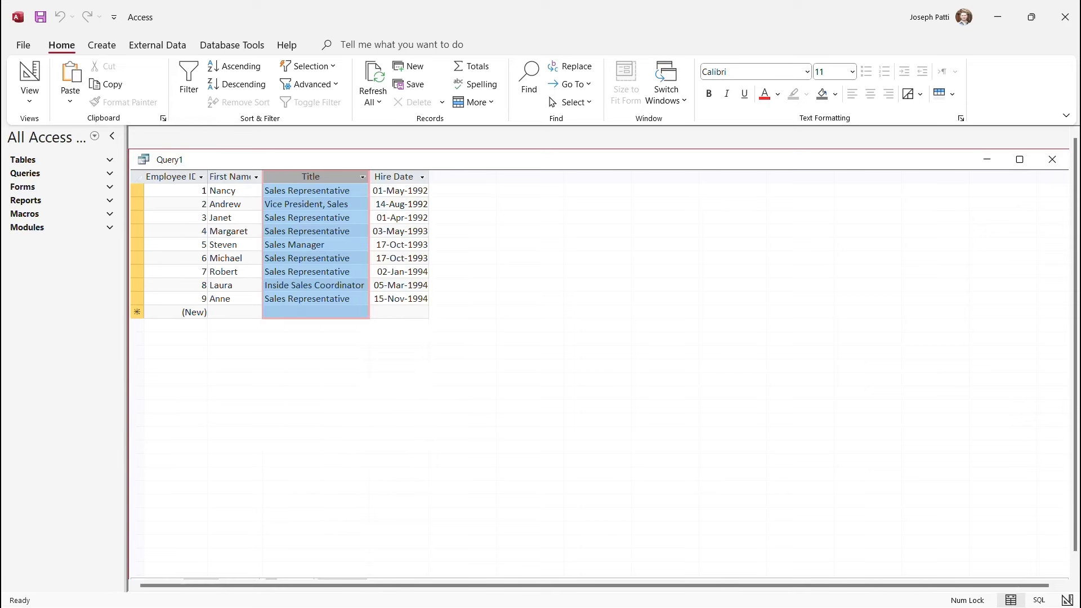
click(170, 177)
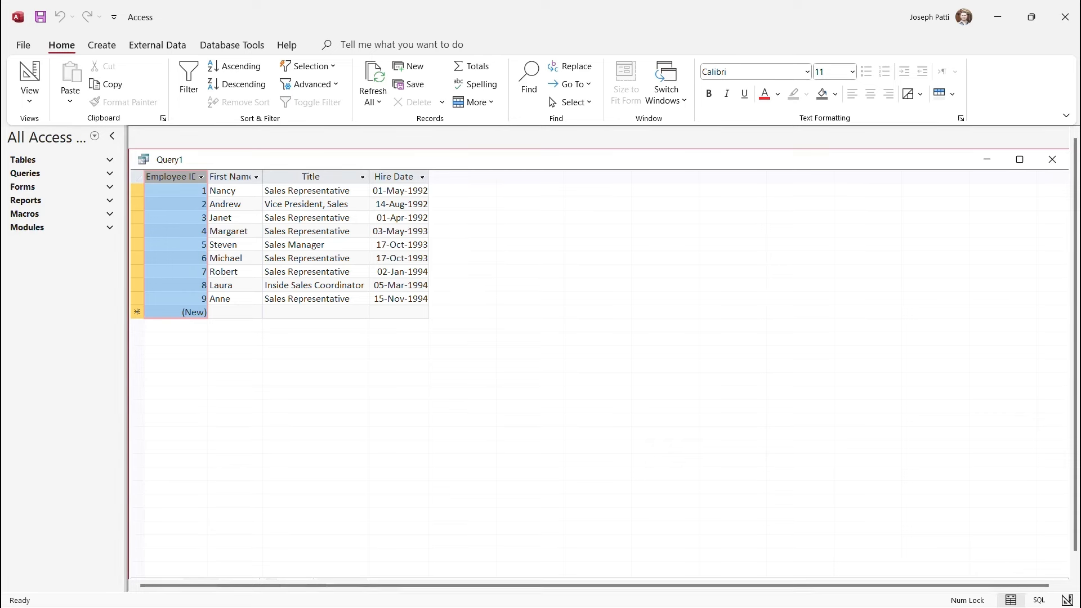
click(311, 177)
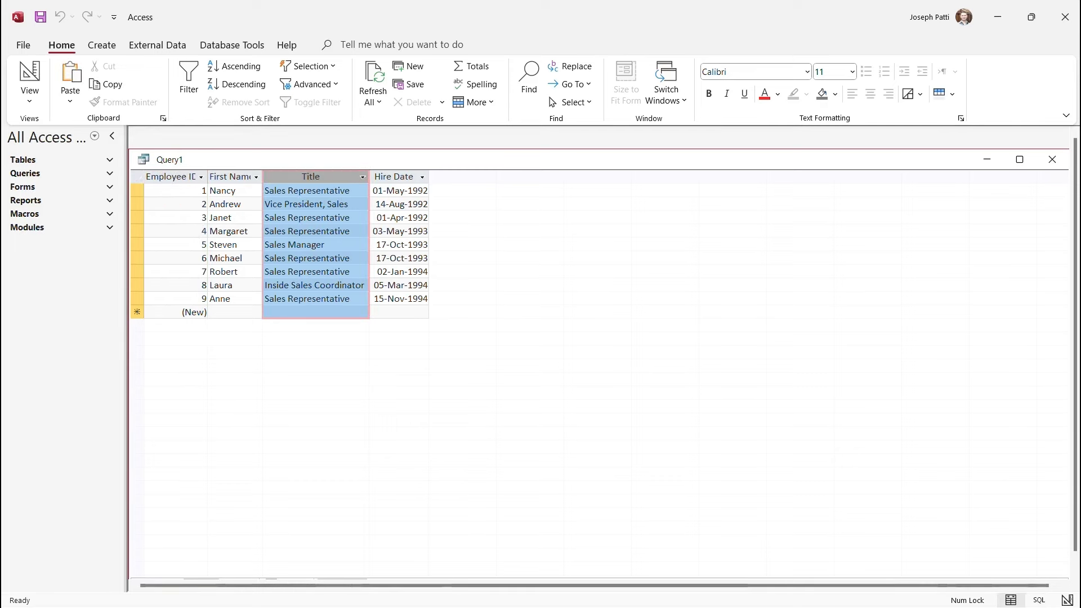
Step: Return the query to Design View and open the HireDate criteria cell for editing
click(29, 97)
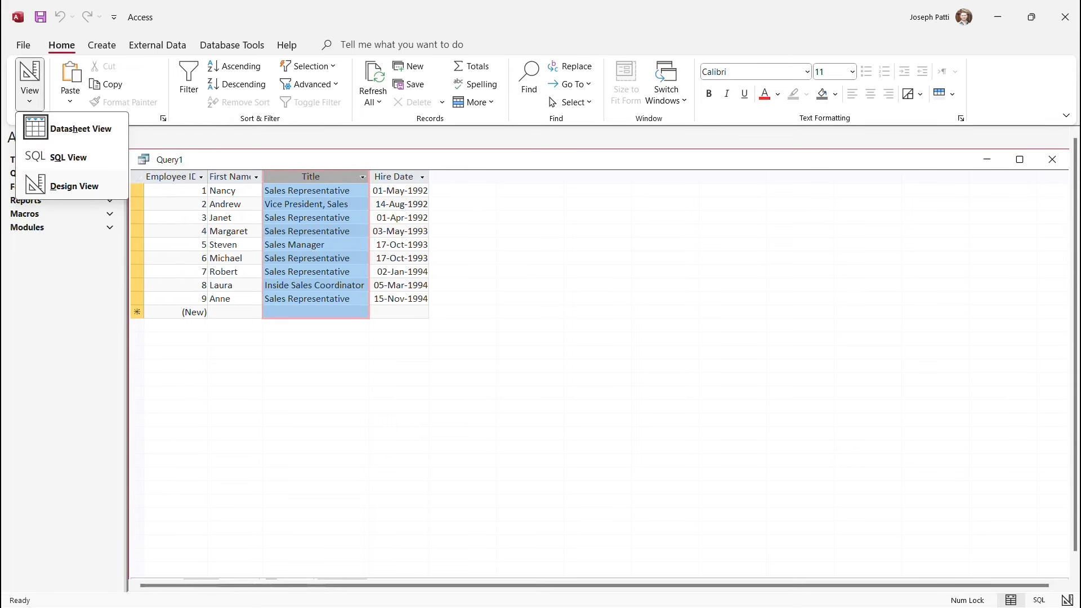
click(73, 186)
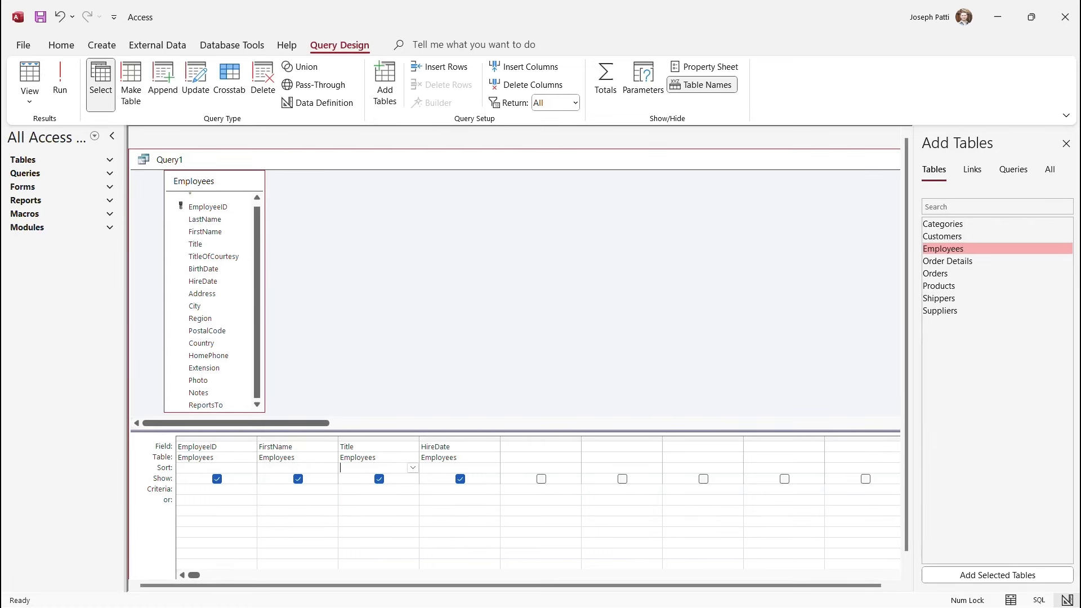
click(458, 490)
key(shift+F2)
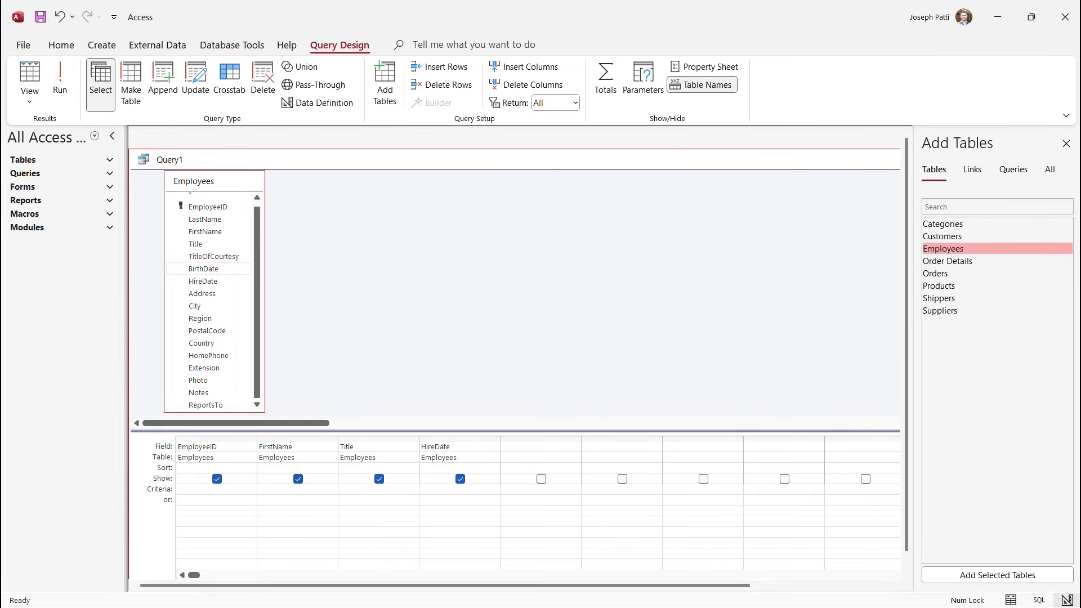
Step: Add BirthDate to the query, run it, and change the Vice President, Sales record's birth year to one after the hire date
double_click(204, 269)
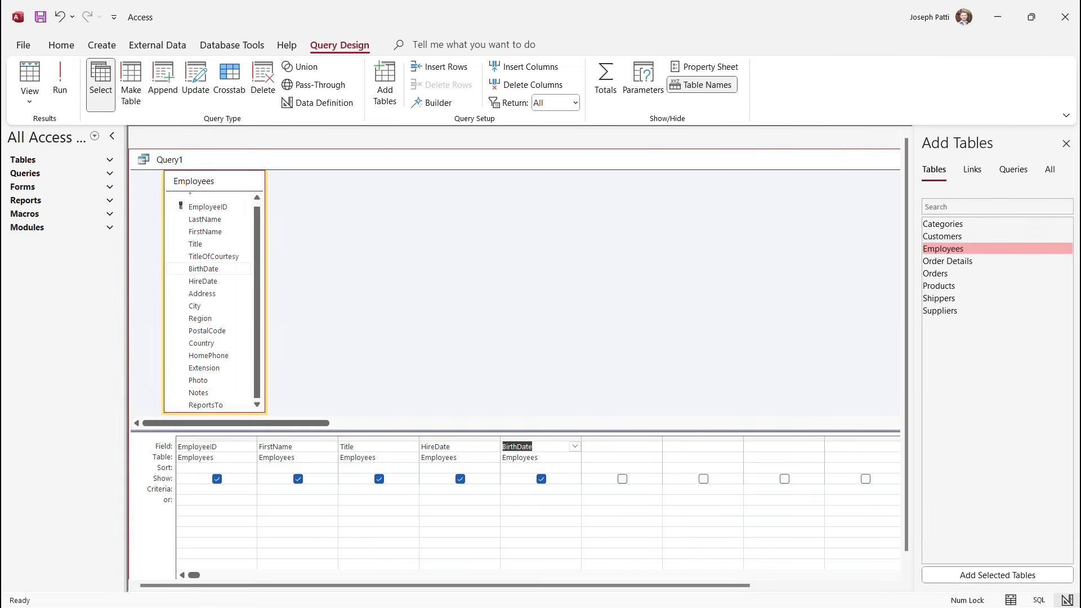
click(60, 79)
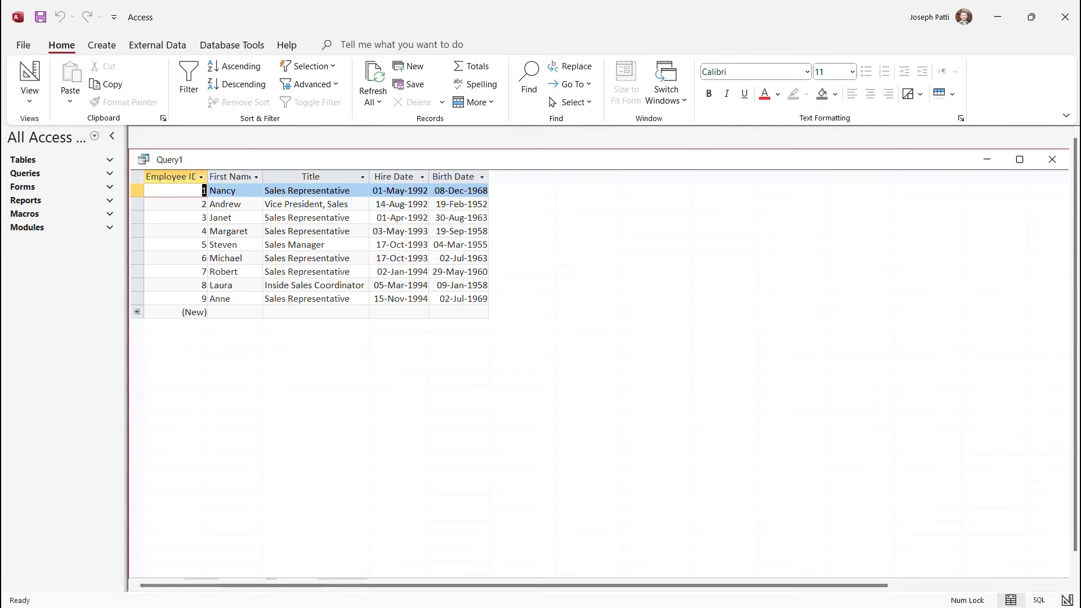
click(487, 204)
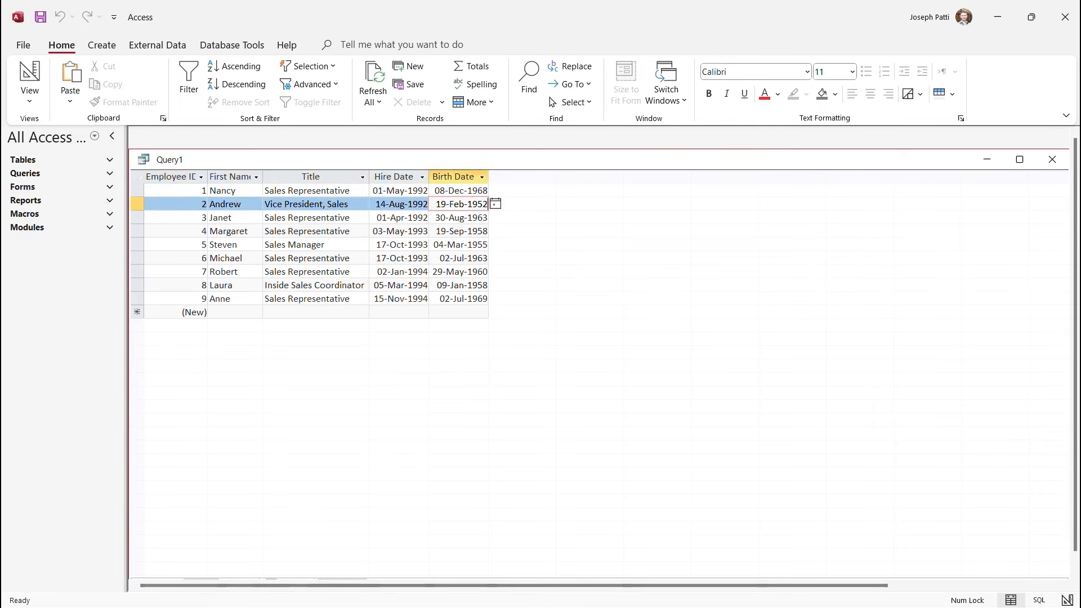
key(BackSpace)
key(BackSpace)
text(99)
key(Tab)
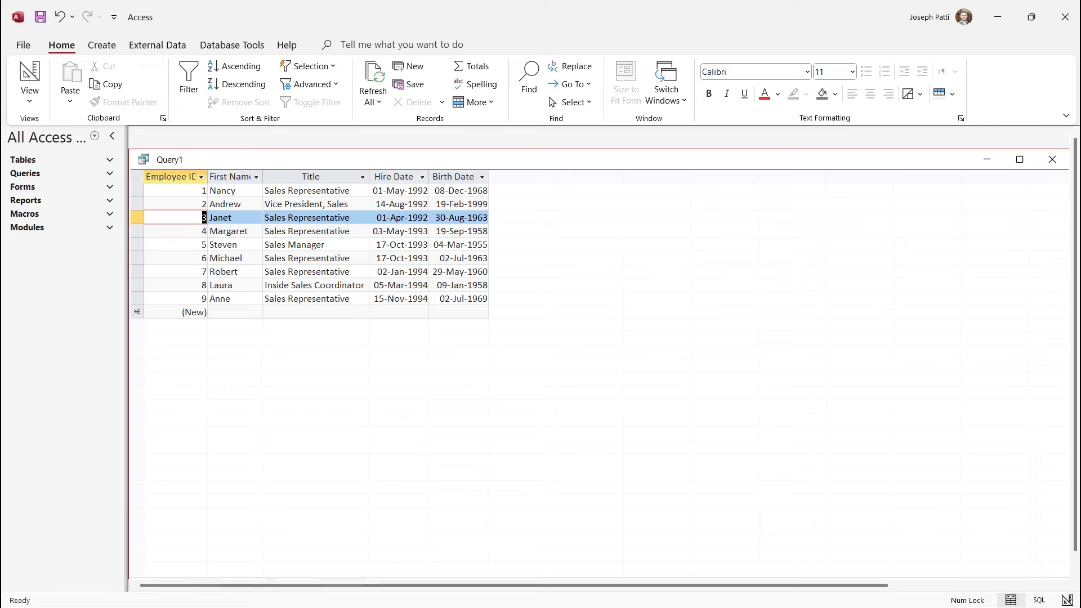
Step: In Design View, set the BirthDate criteria to >=[HireDate] and run the query
click(30, 101)
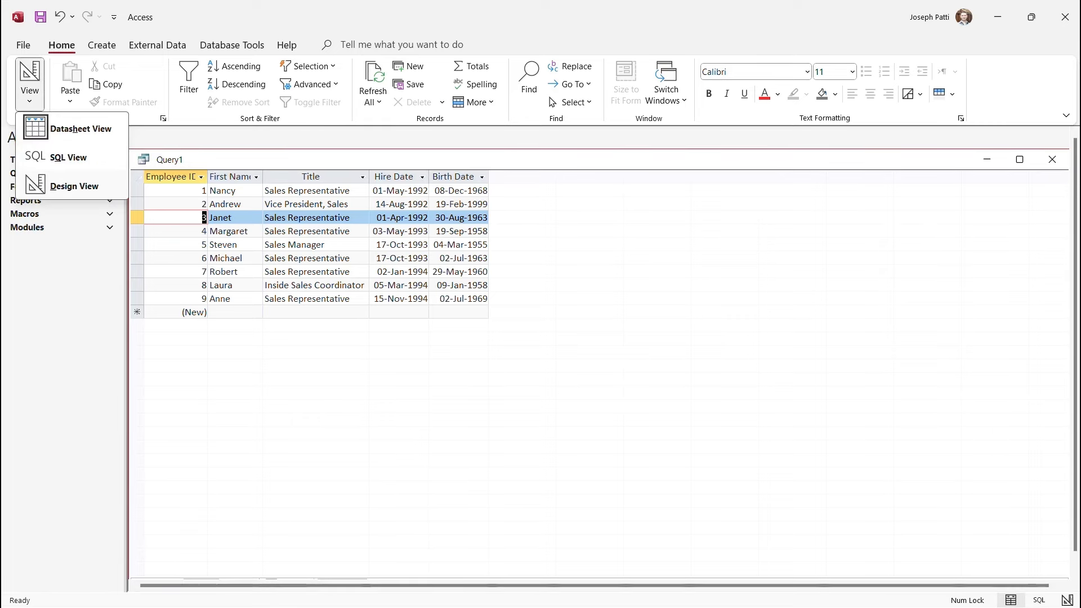
click(74, 186)
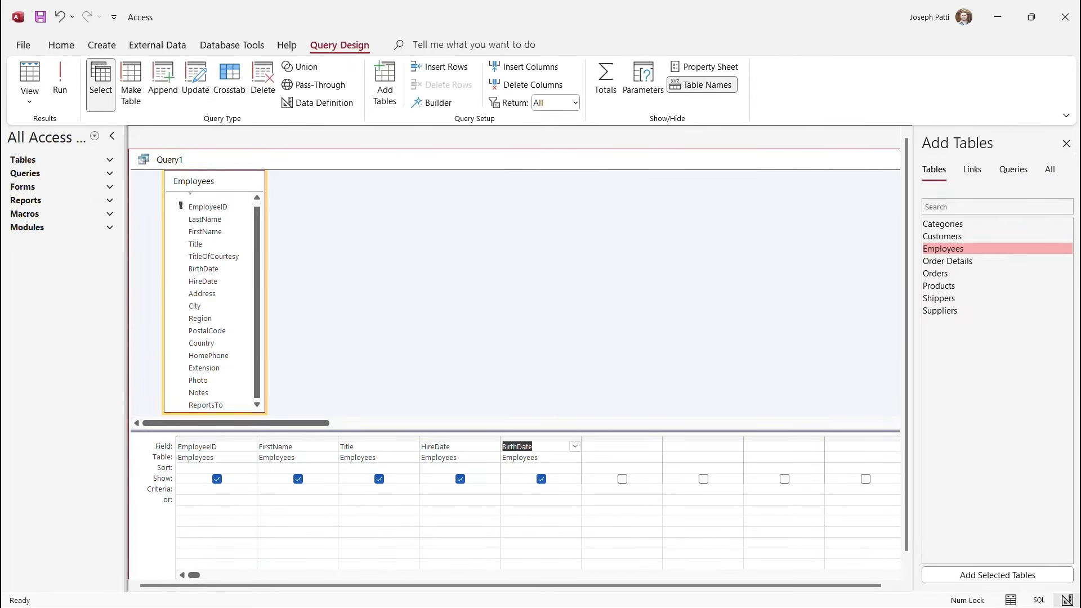
click(540, 489)
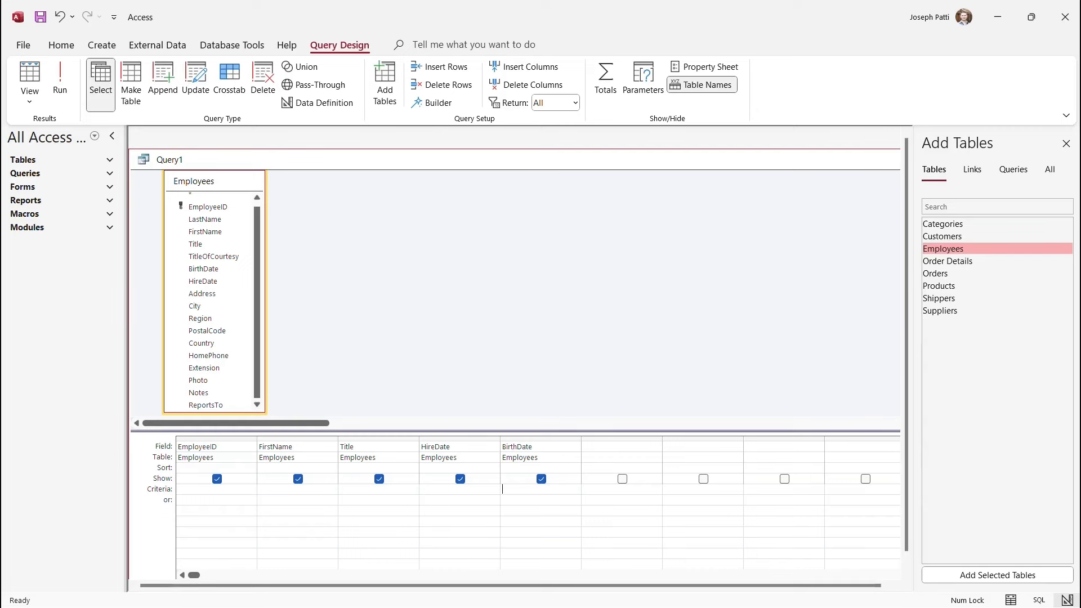
text(>)
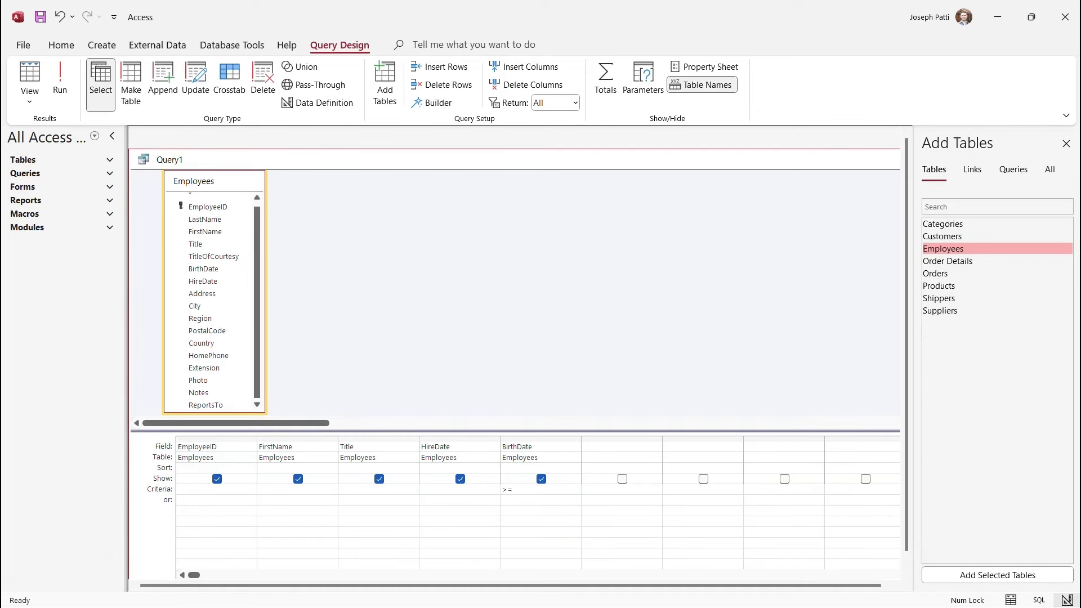
text(=h)
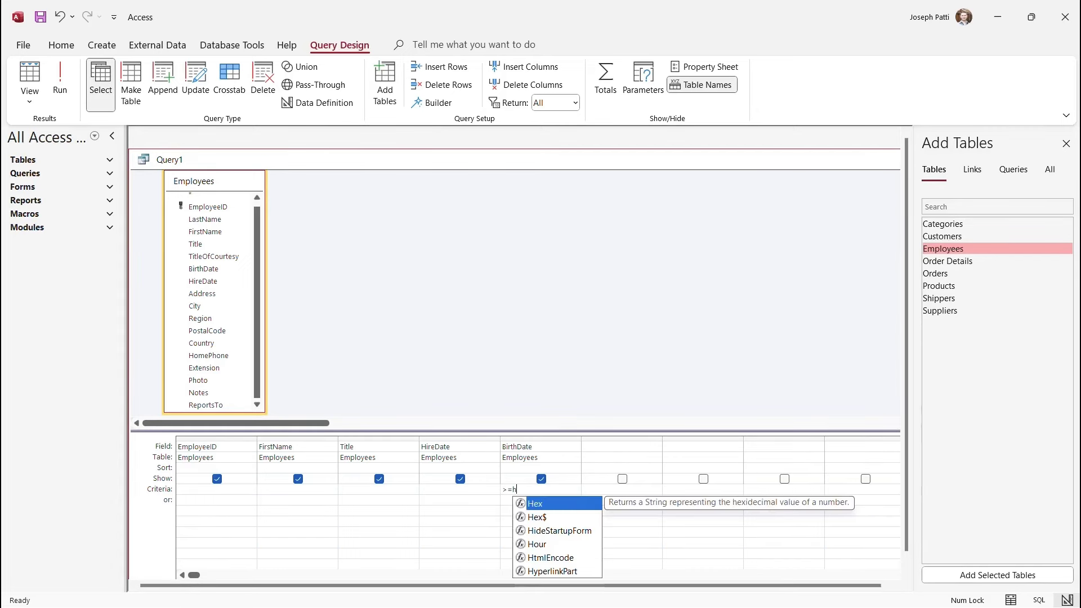
text(ire)
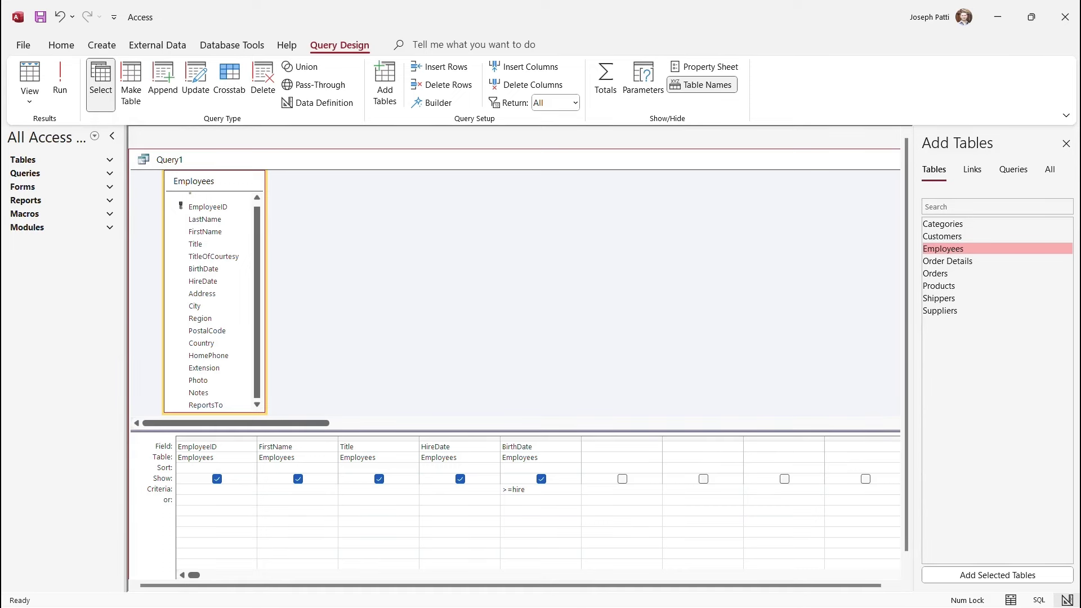
key(BackSpace)
key(BackSpace)
key(BackSpace)
key(BackSpace)
text(()
text([)
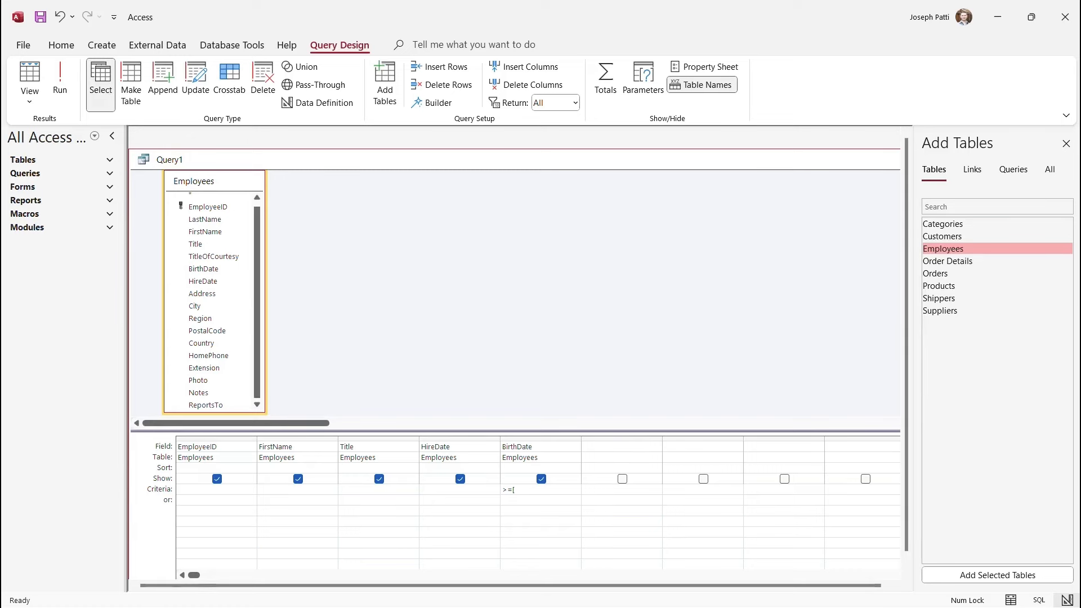
text(Hir)
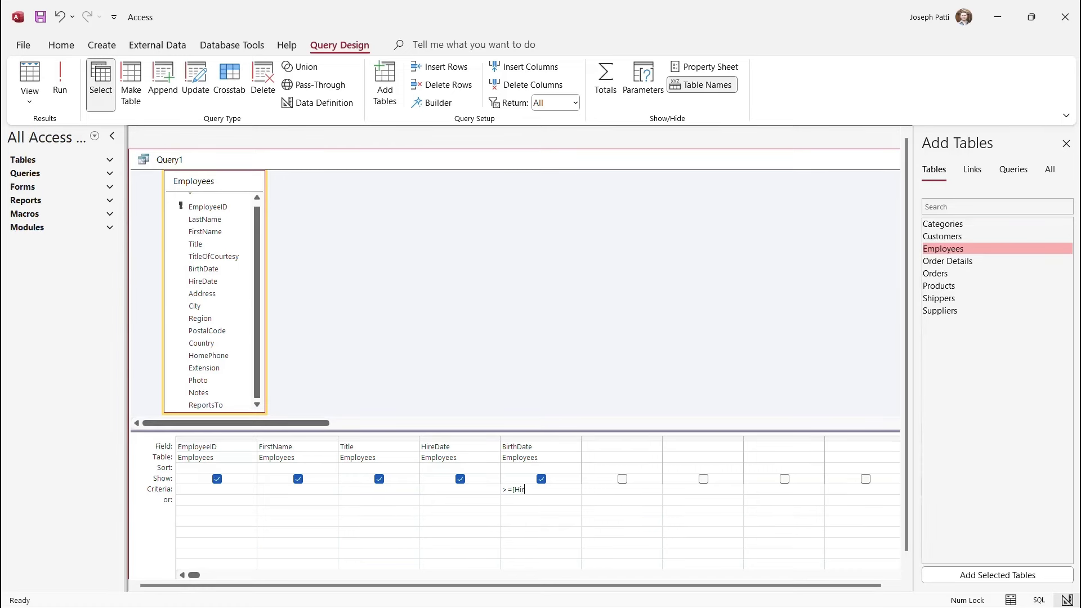
text(eDate)
text(])
click(60, 84)
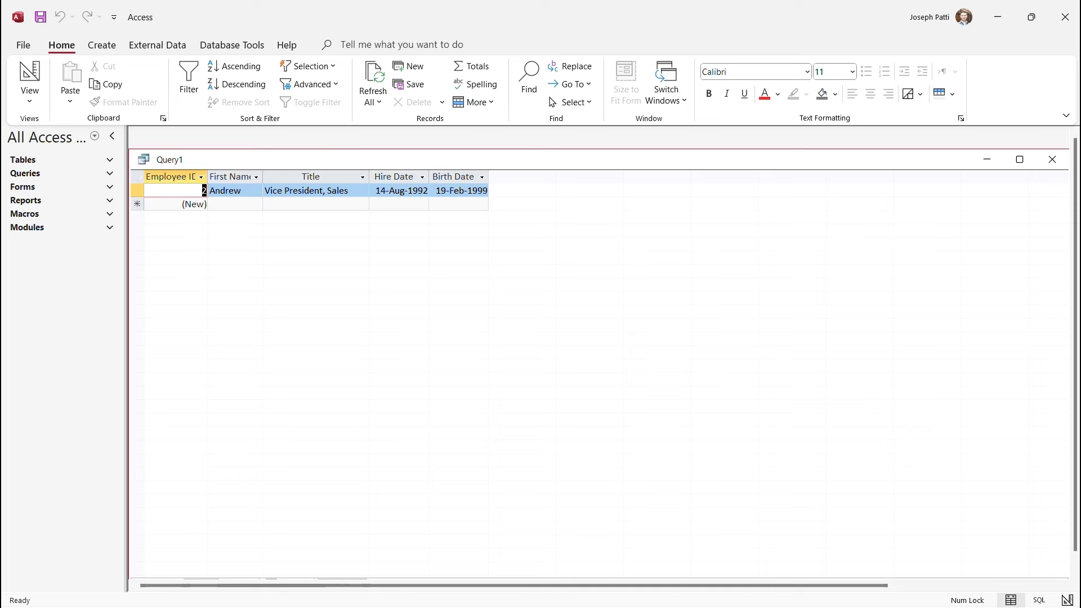
Step: Restore the original birth year of the Vice President, Sales record in the datasheet
click(487, 191)
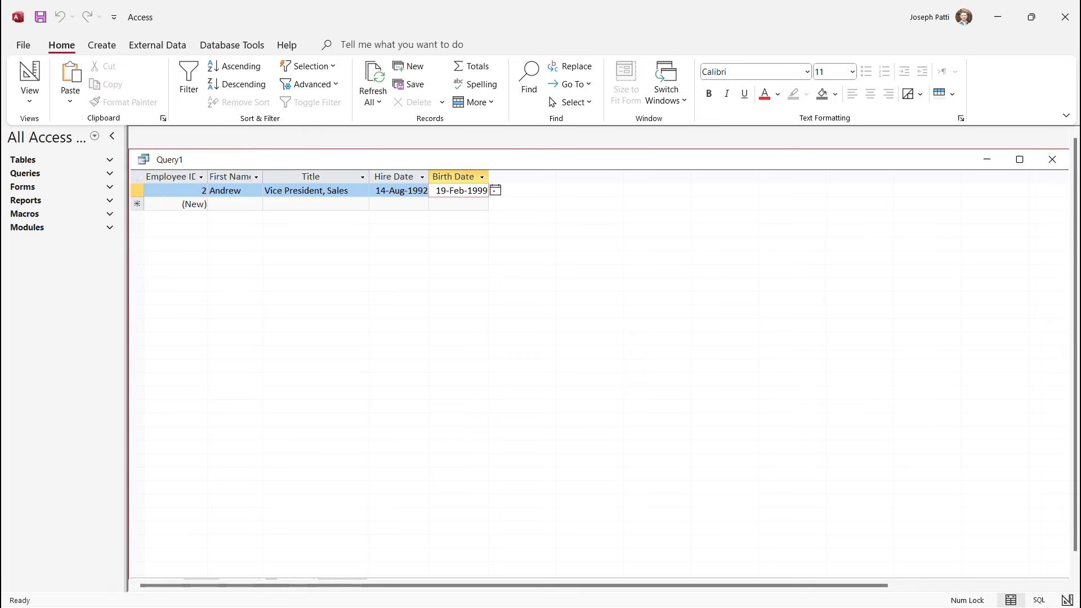
key(BackSpace)
key(BackSpace)
text(52)
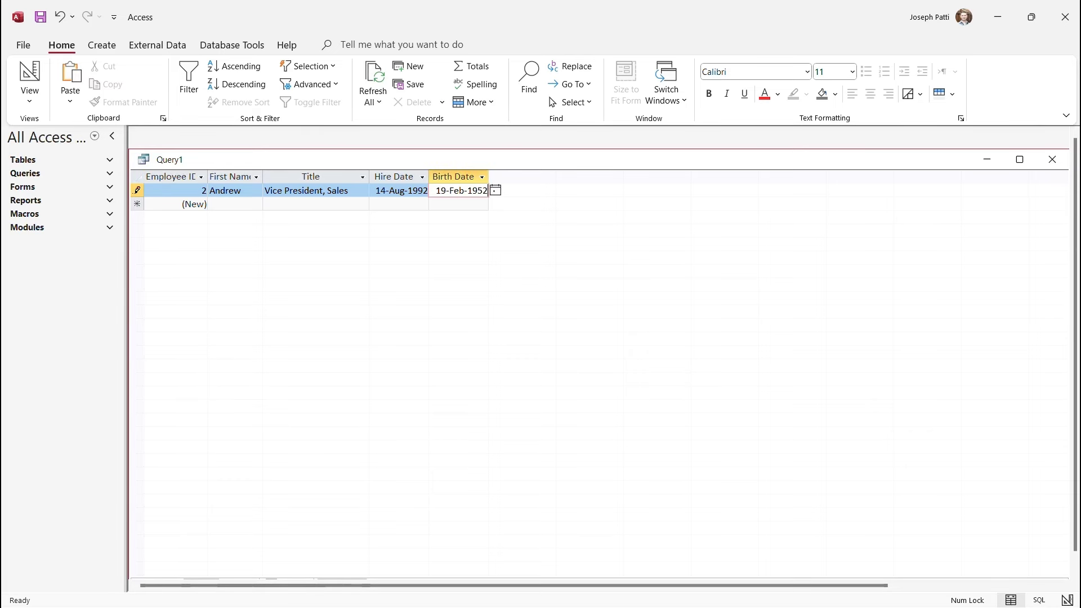
key(Tab)
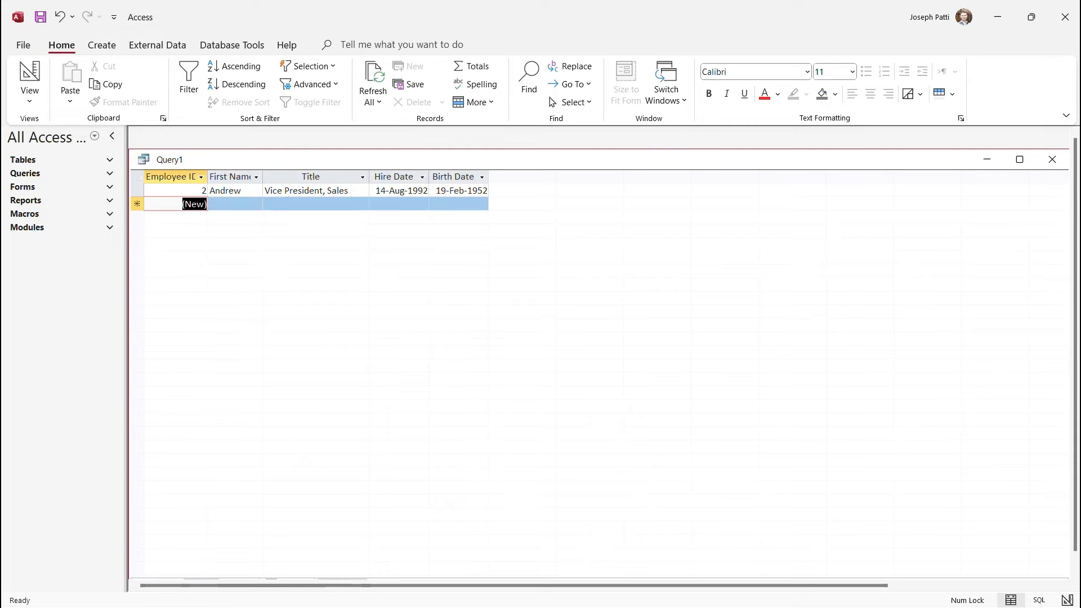
Step: Rerun the query with the BirthDate criteria >=[HireDate] and return it to Design View
click(29, 95)
click(68, 183)
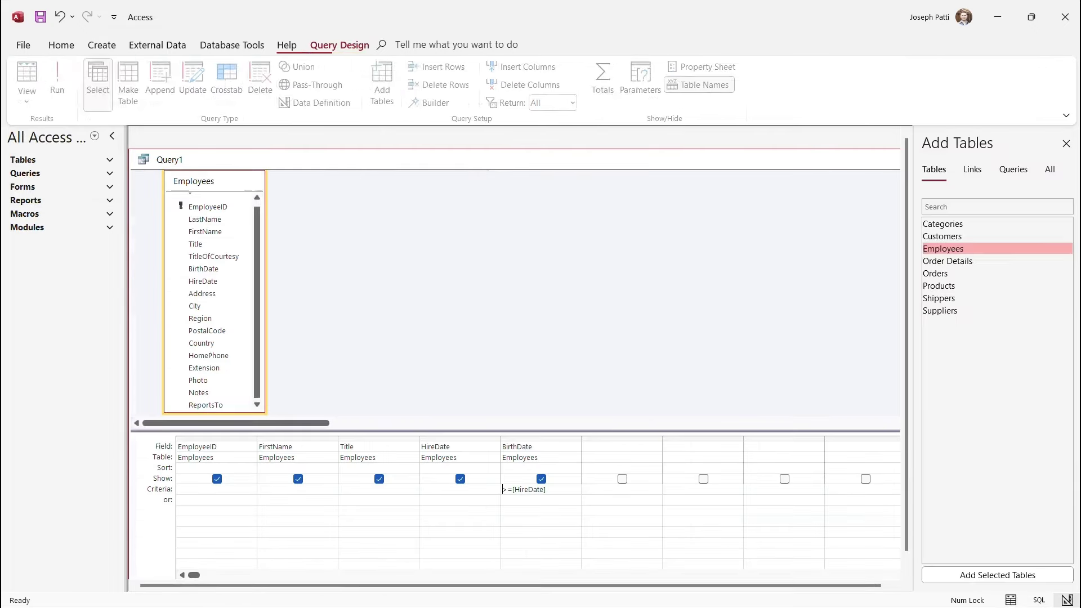
click(57, 79)
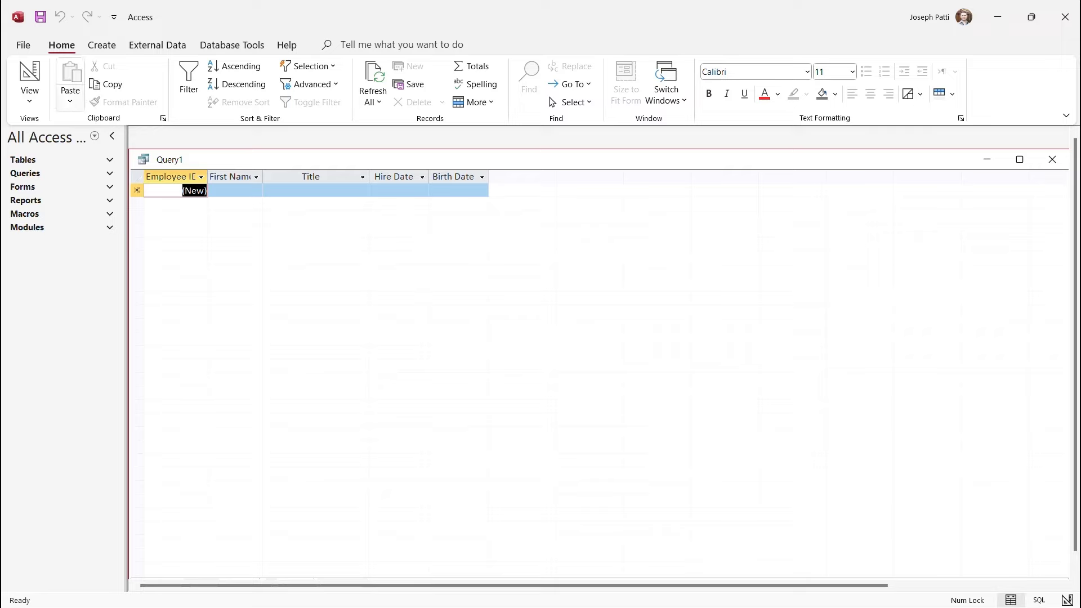
click(29, 96)
click(67, 184)
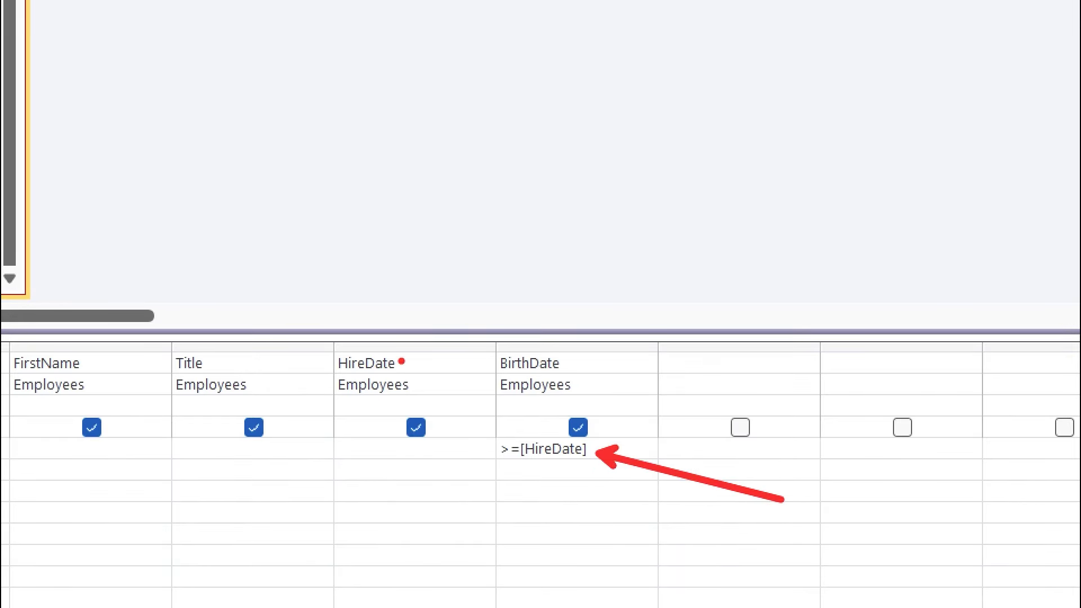
mouse_move(402, 361)
mouse_down()
mouse_move(559, 298)
mouse_move(833, 478)
mouse_move(783, 499)
mouse_up()
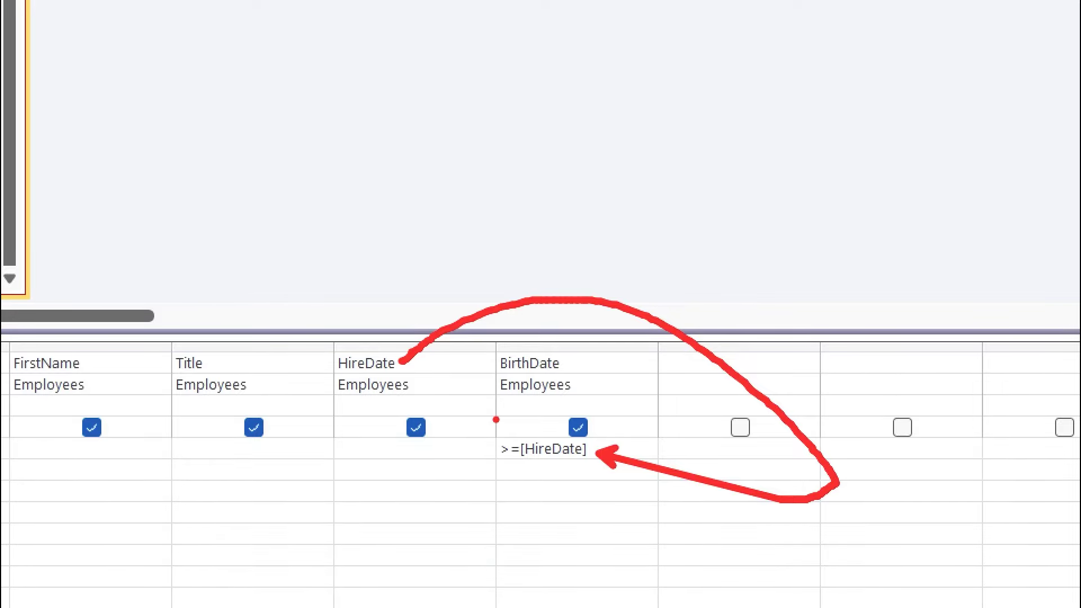
key(Escape)
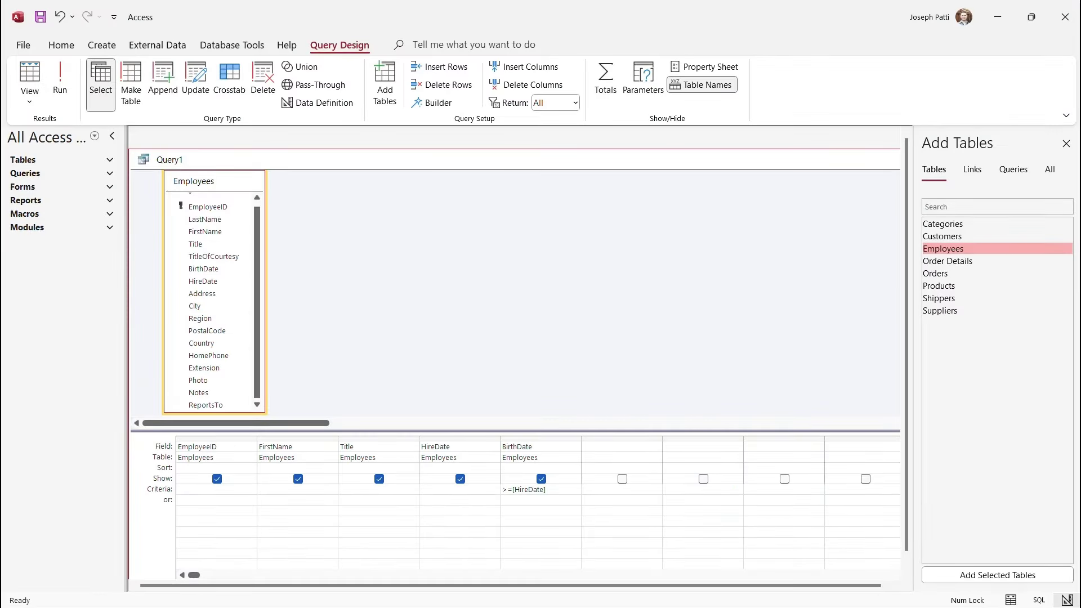
key(ctrl+1)
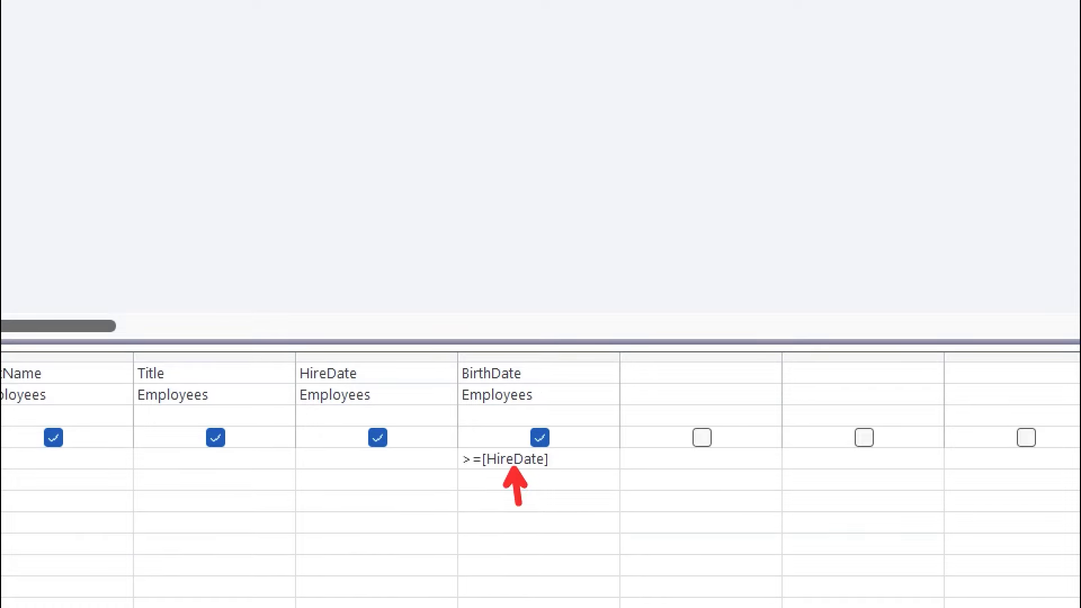
key(Escape)
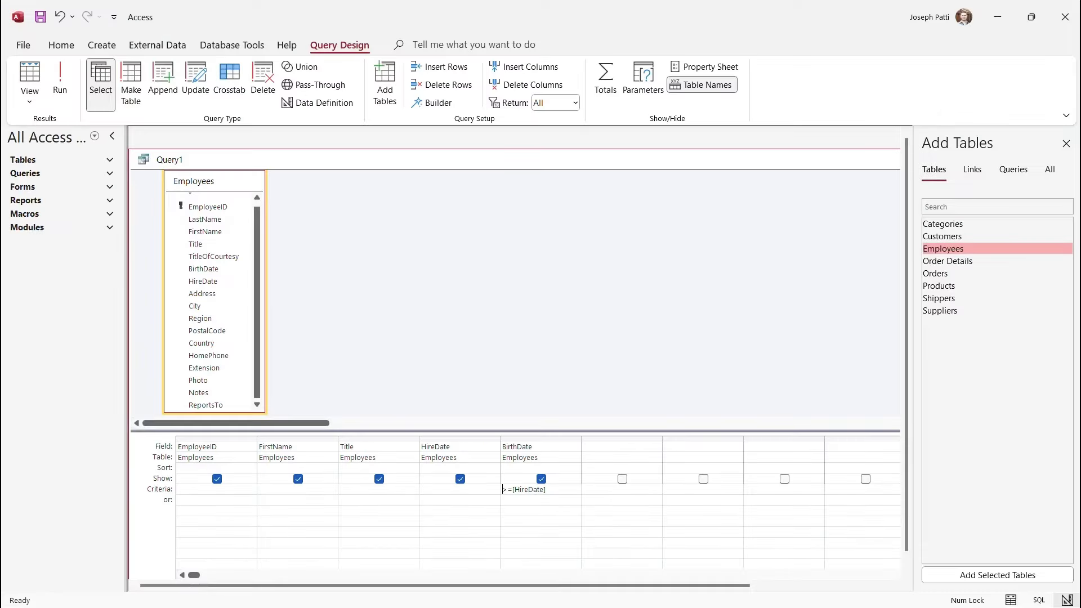
Step: Clear the BirthDate criteria and run the query
key(shift+End)
key(Delete)
click(60, 85)
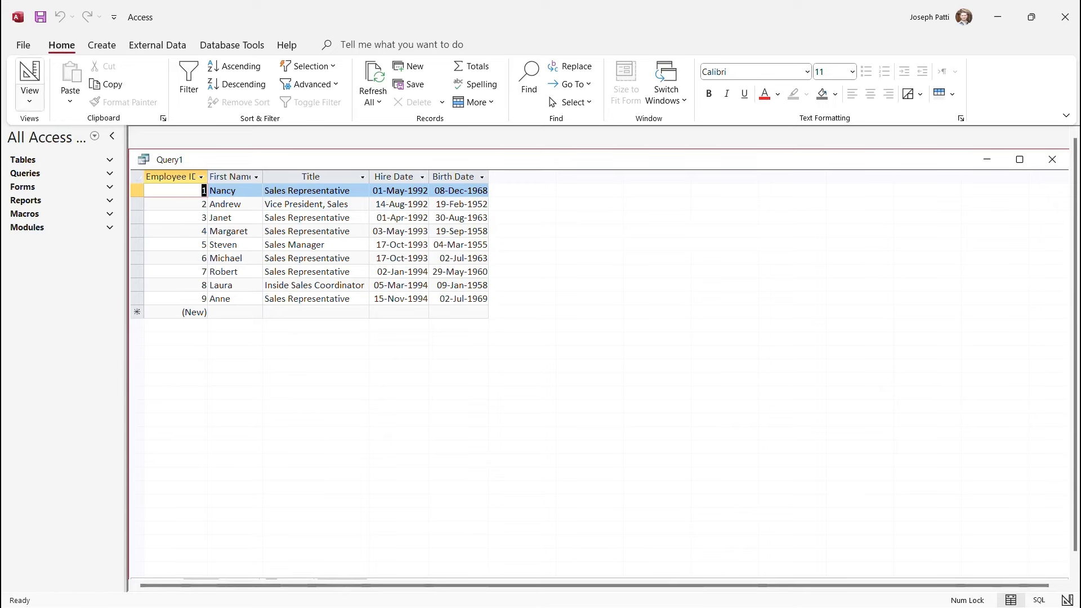
Step: In Design View, set the Title criteria to s* and run the query
click(29, 101)
click(70, 183)
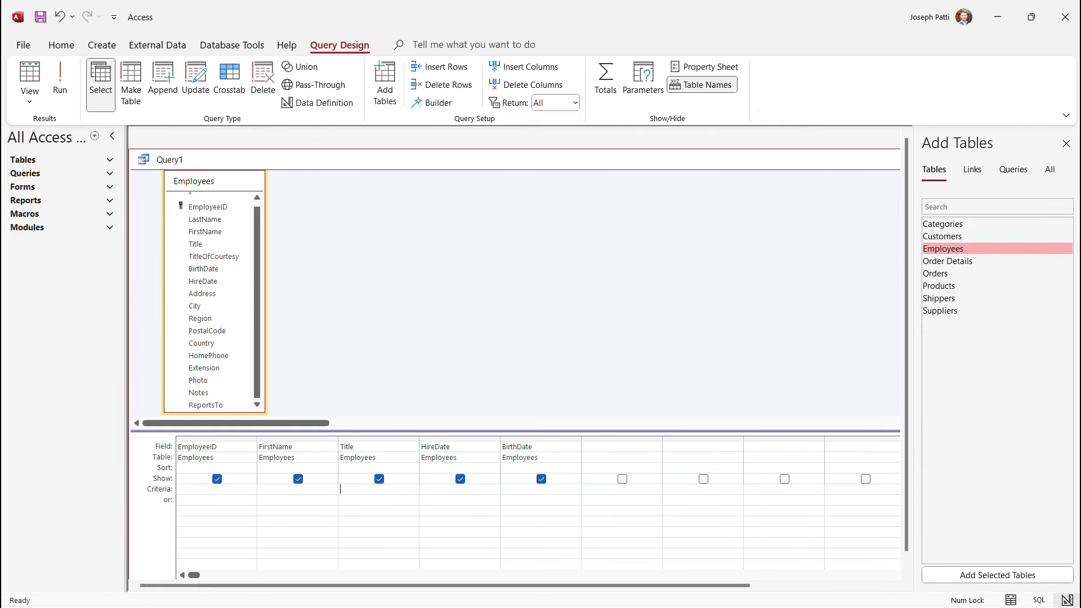
text(s)
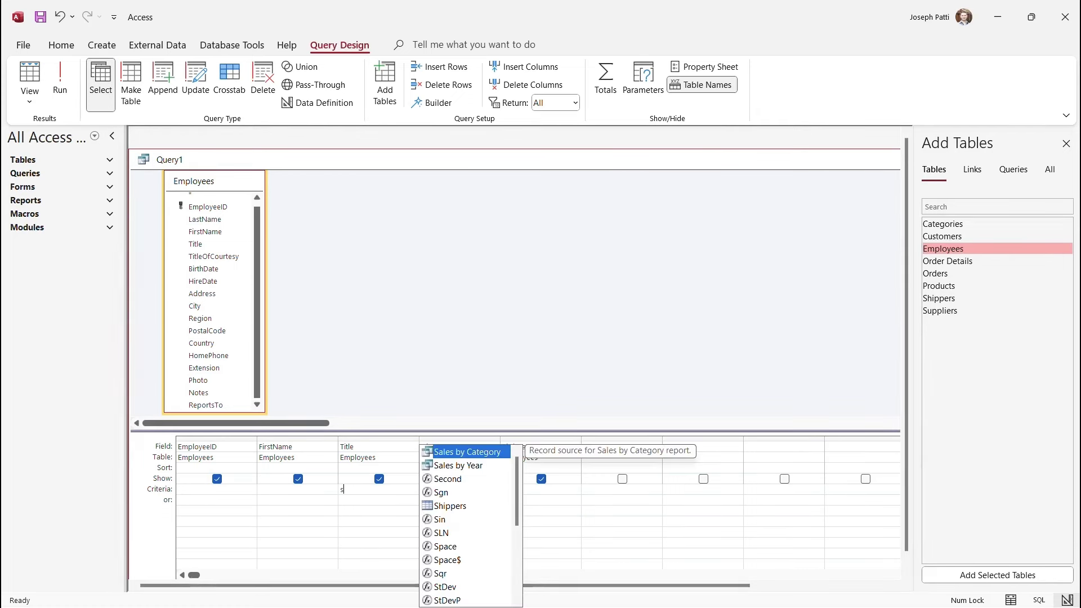
text(*)
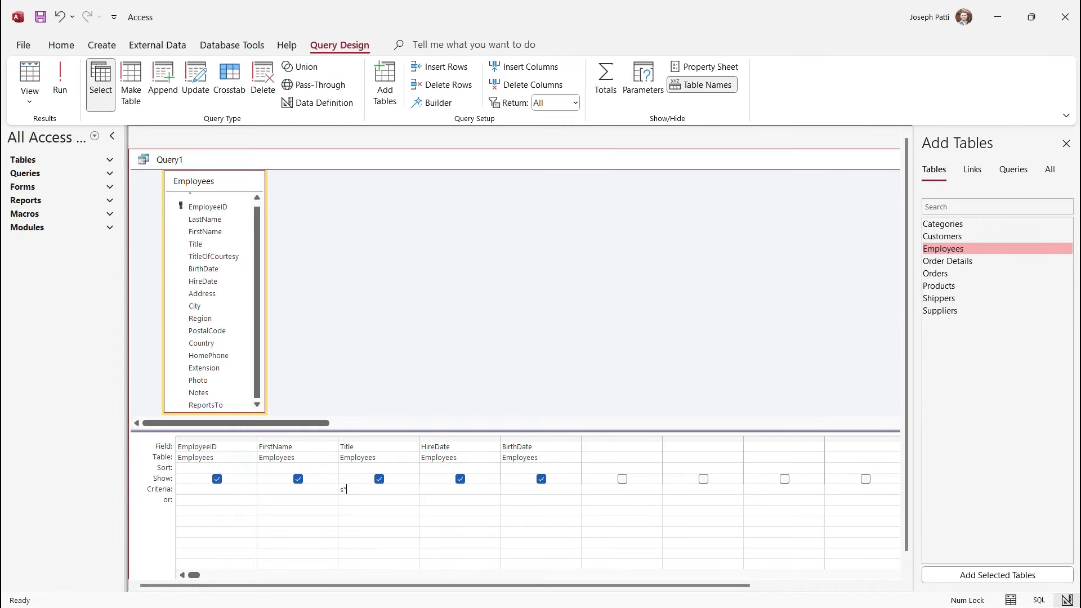
click(59, 79)
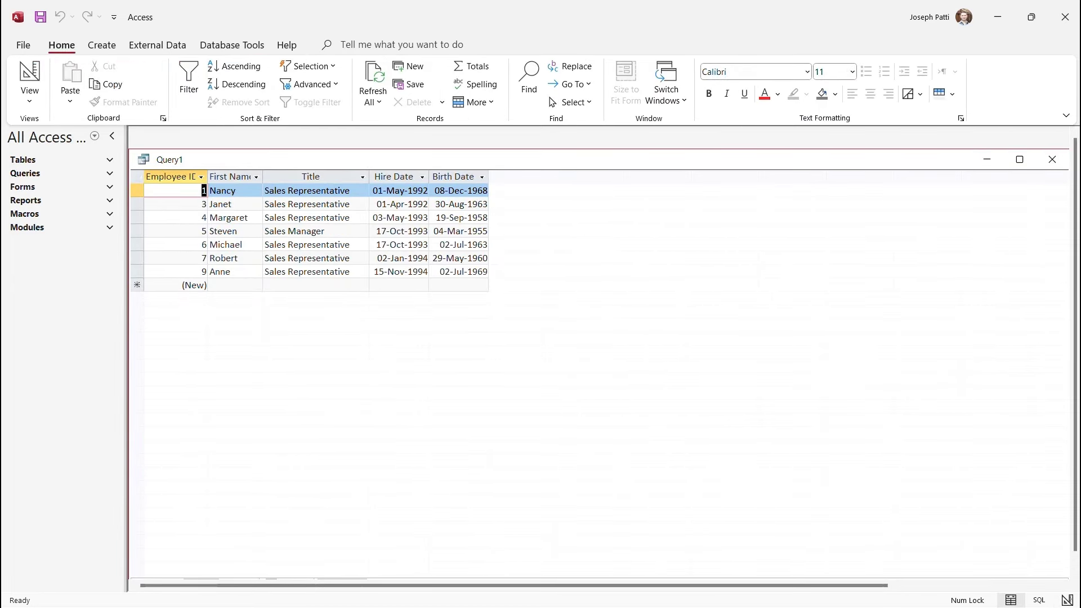
Step: Examine the query's statement in SQL View and return to Design View
click(29, 96)
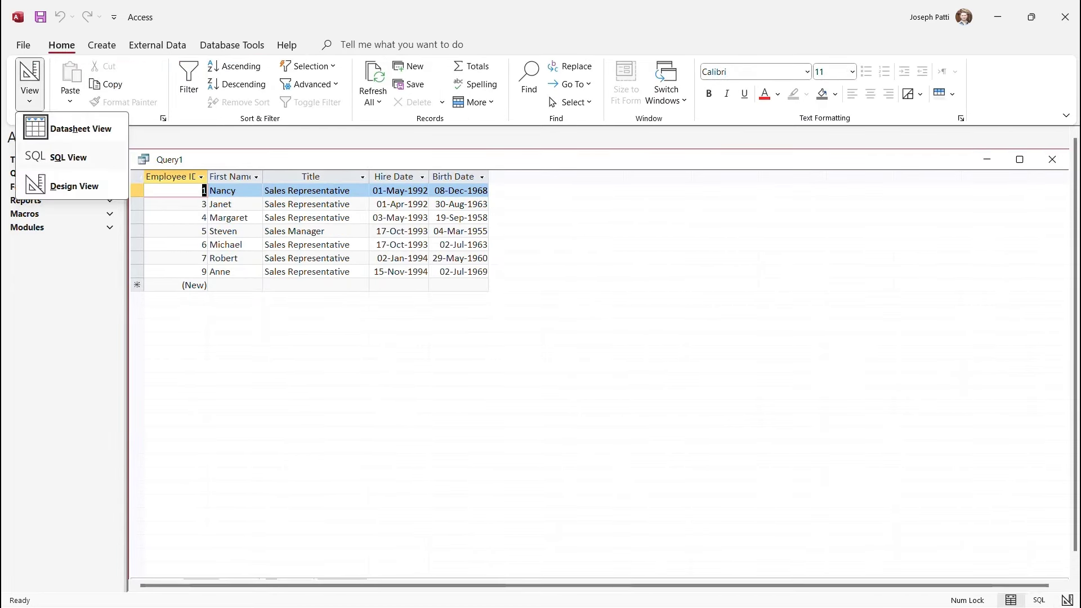
click(68, 158)
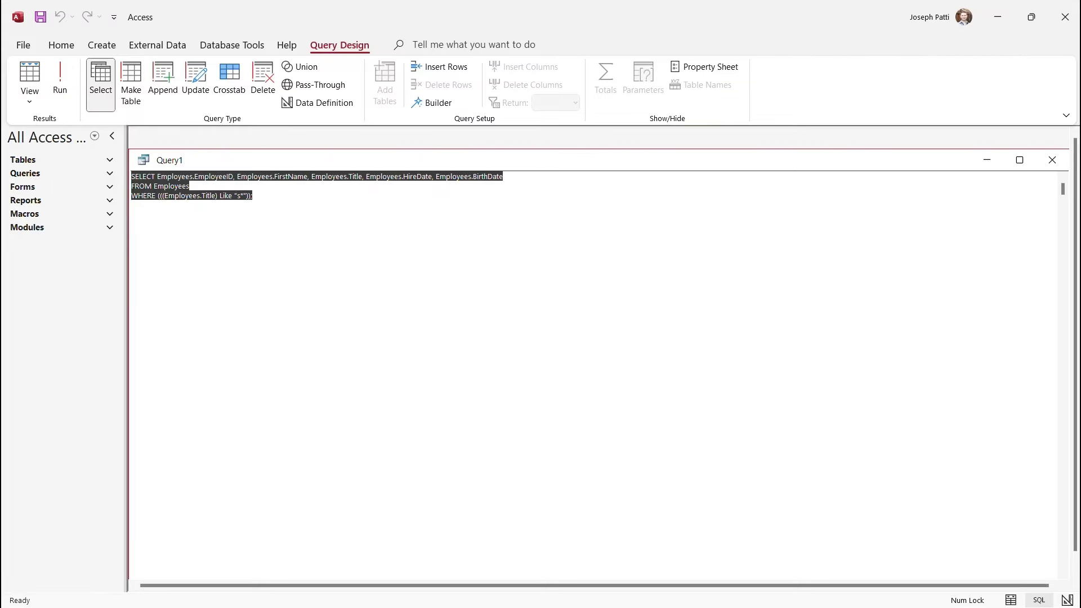
click(29, 96)
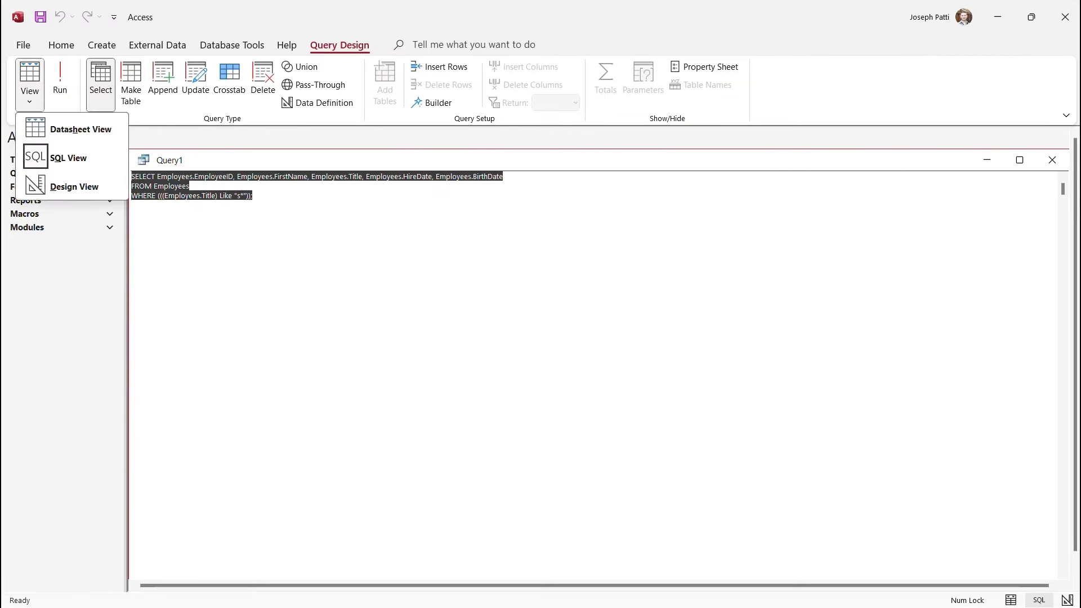
click(74, 186)
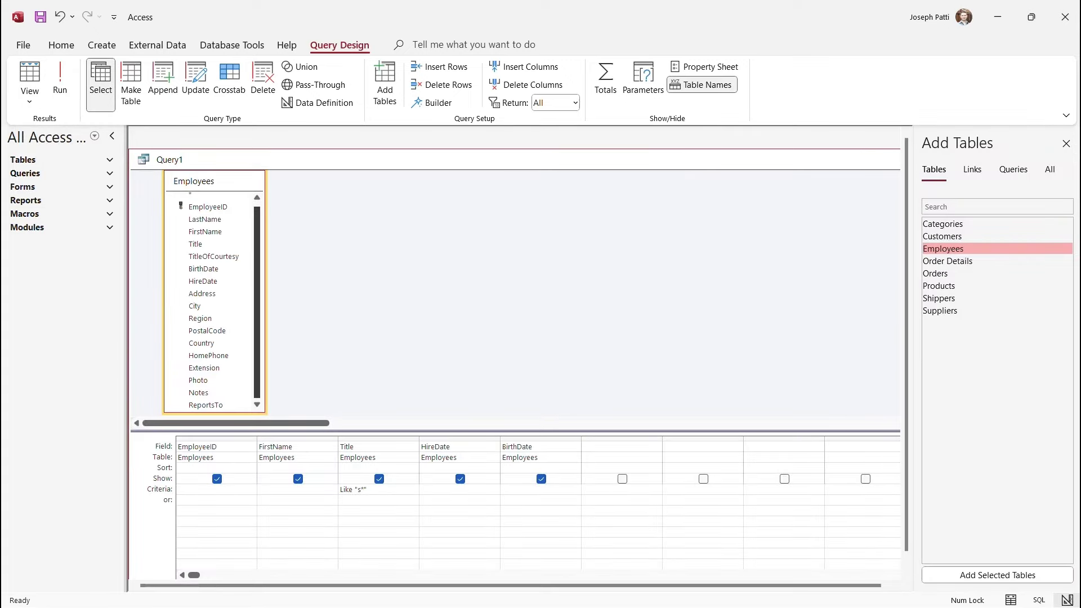
Step: Replace the Title criteria with *r and run the query
drag(368, 490, 340, 490)
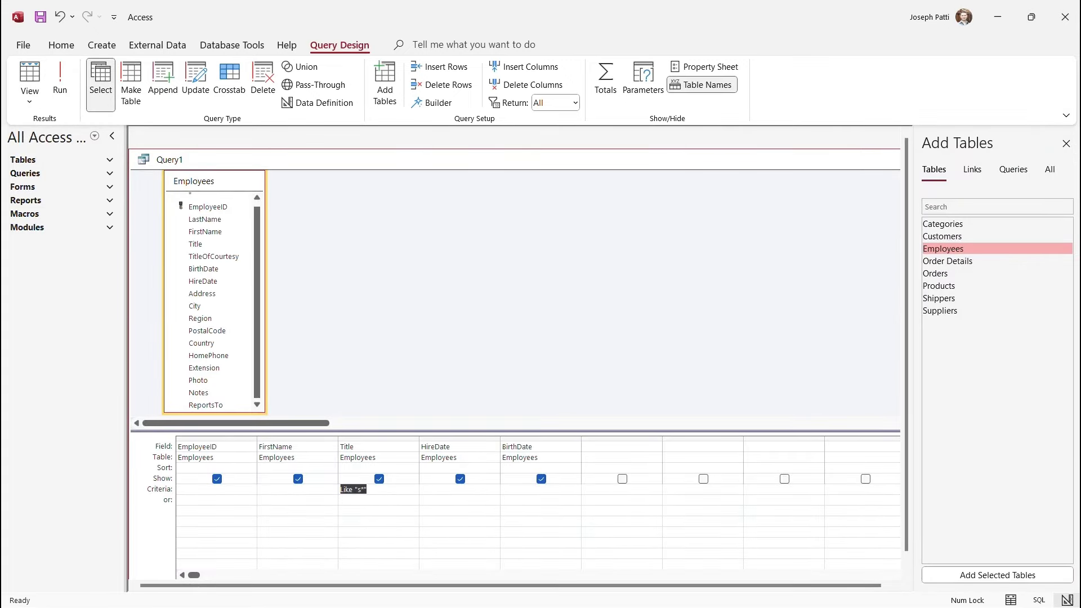
text(*r)
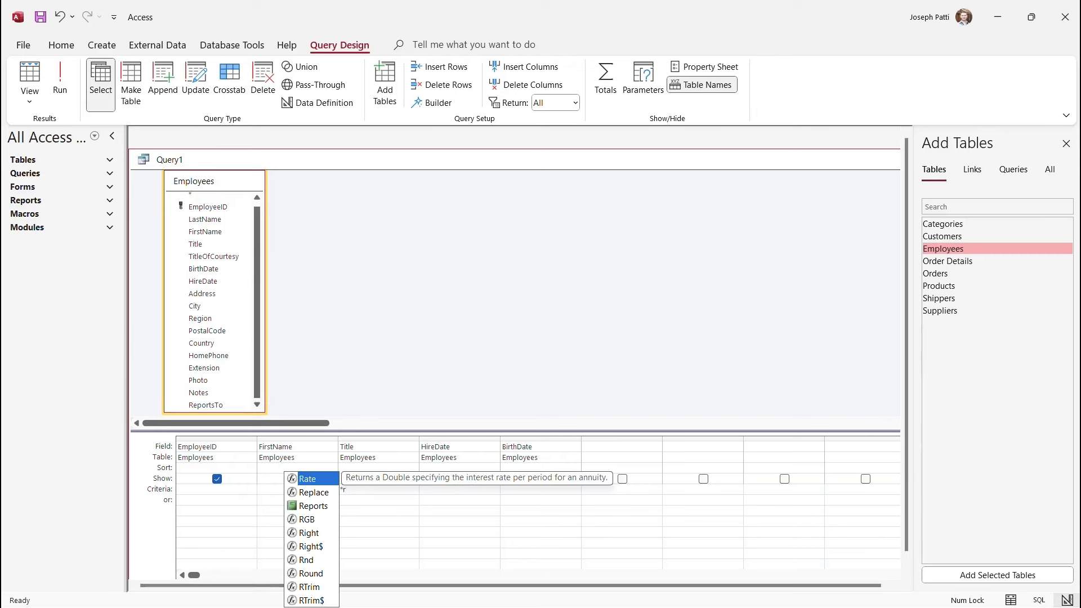
click(60, 82)
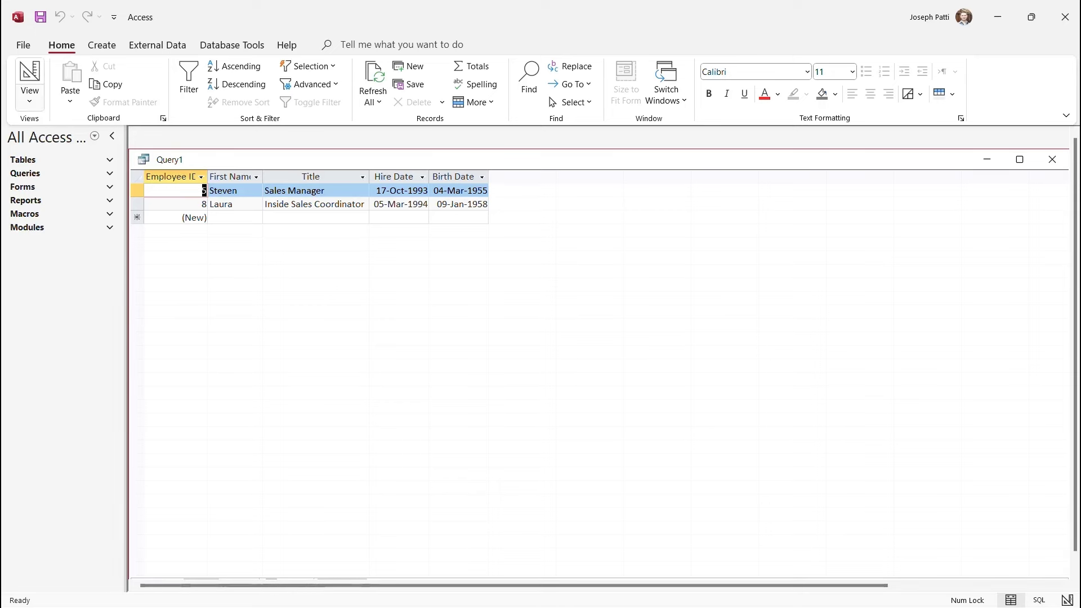
Step: In Design View, clear the Title criteria and run the query
click(30, 98)
click(74, 186)
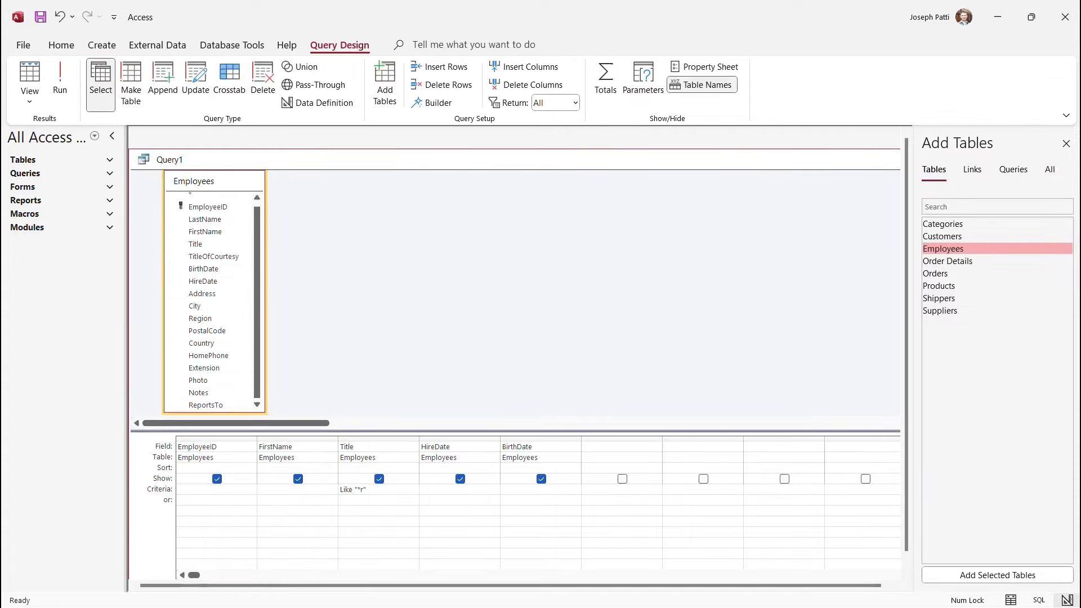
drag(366, 489, 340, 489)
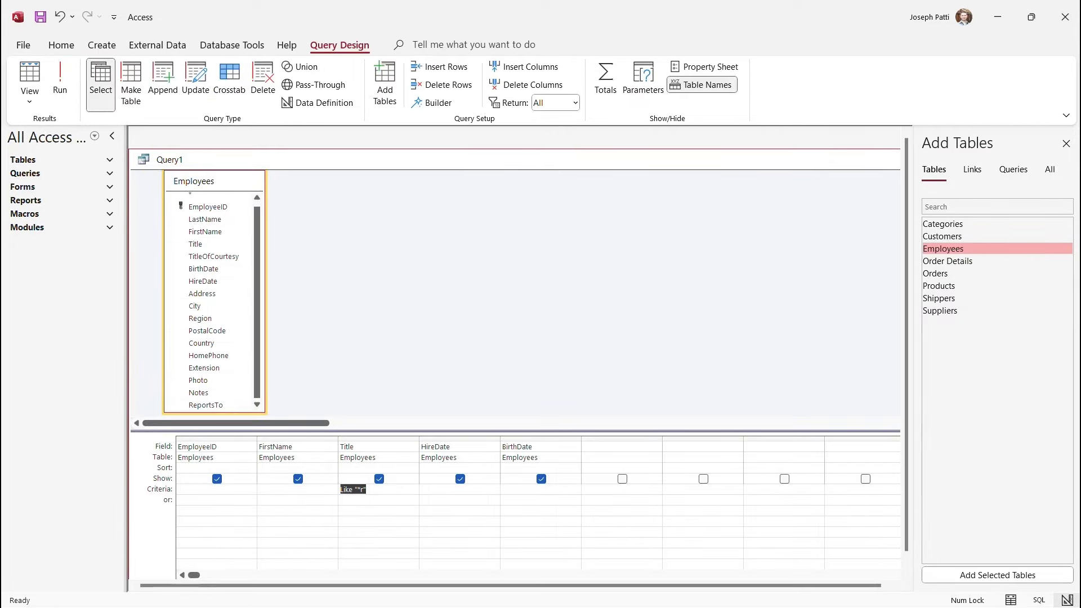
key(Delete)
click(61, 80)
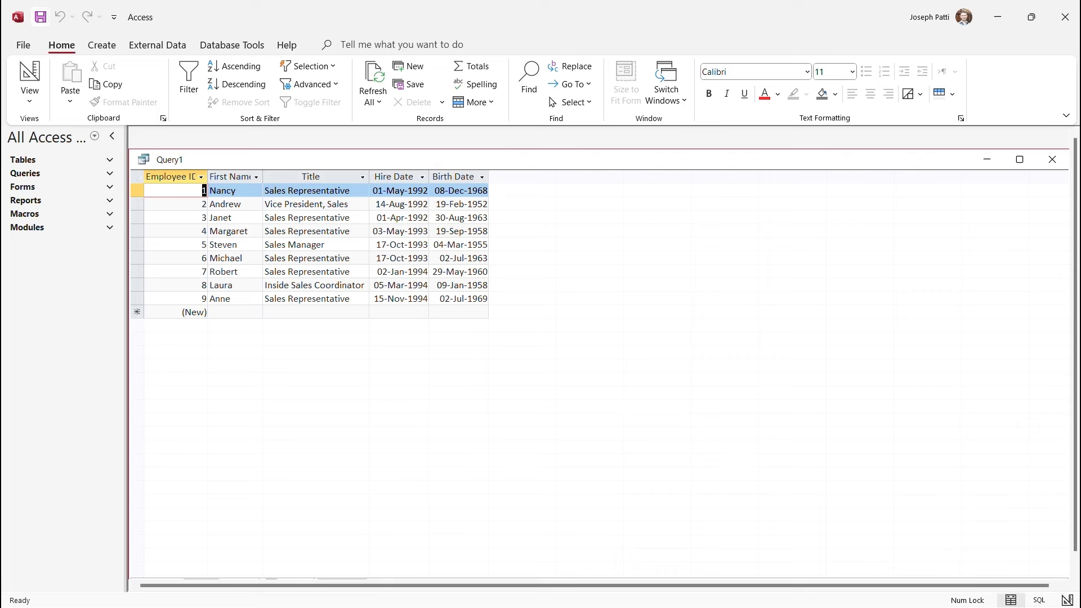
Step: Save the query as Fun Query and close it
click(79, 34)
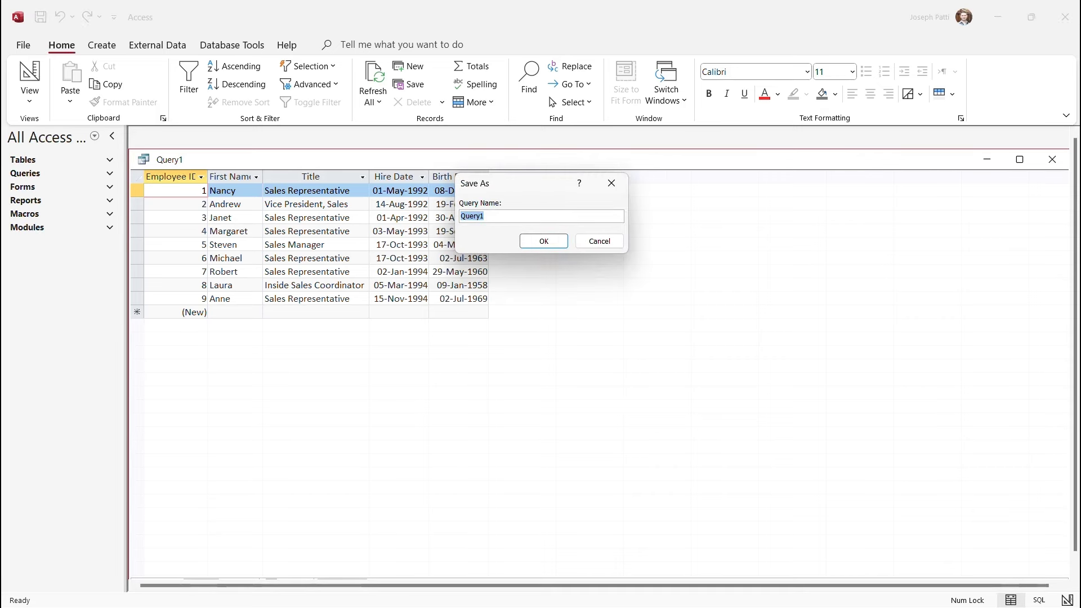
text(Fun Query)
key(Return)
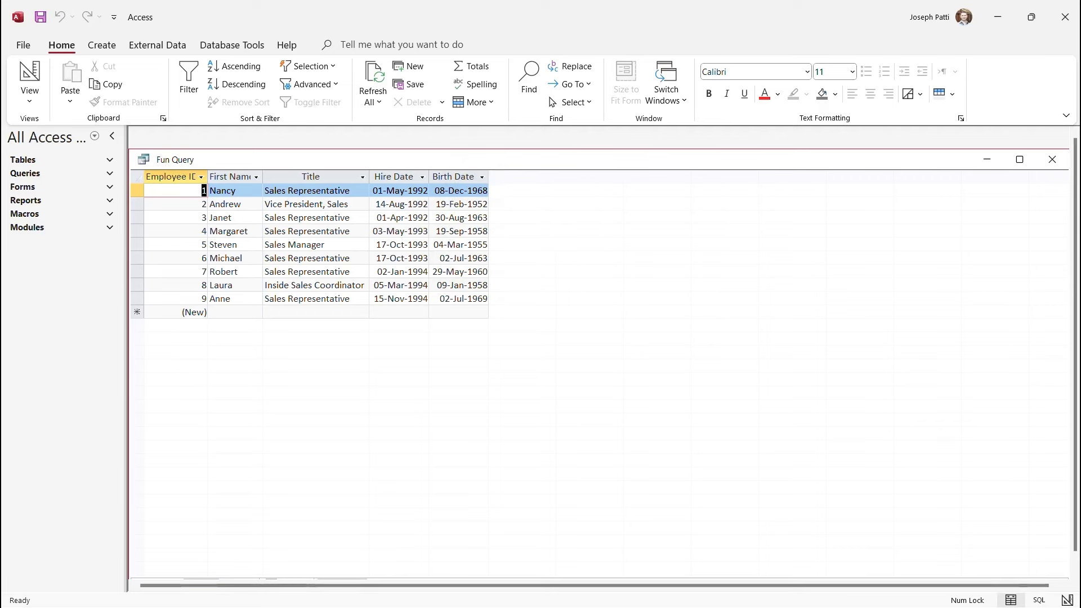
click(1052, 159)
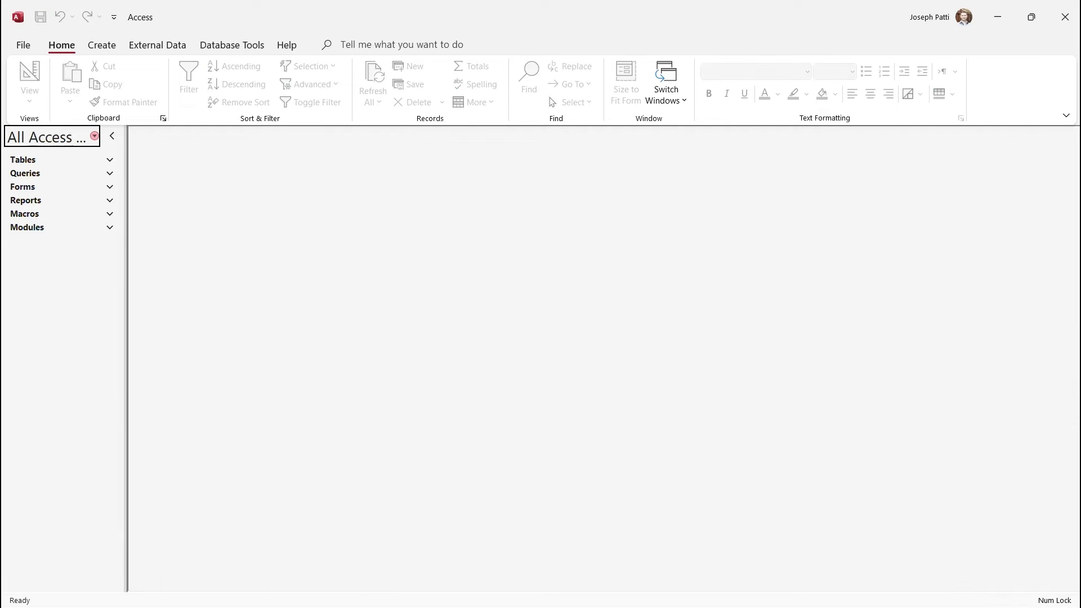
Step: Open the saved Fun Query from the list of queries to check it, and close it again
click(62, 173)
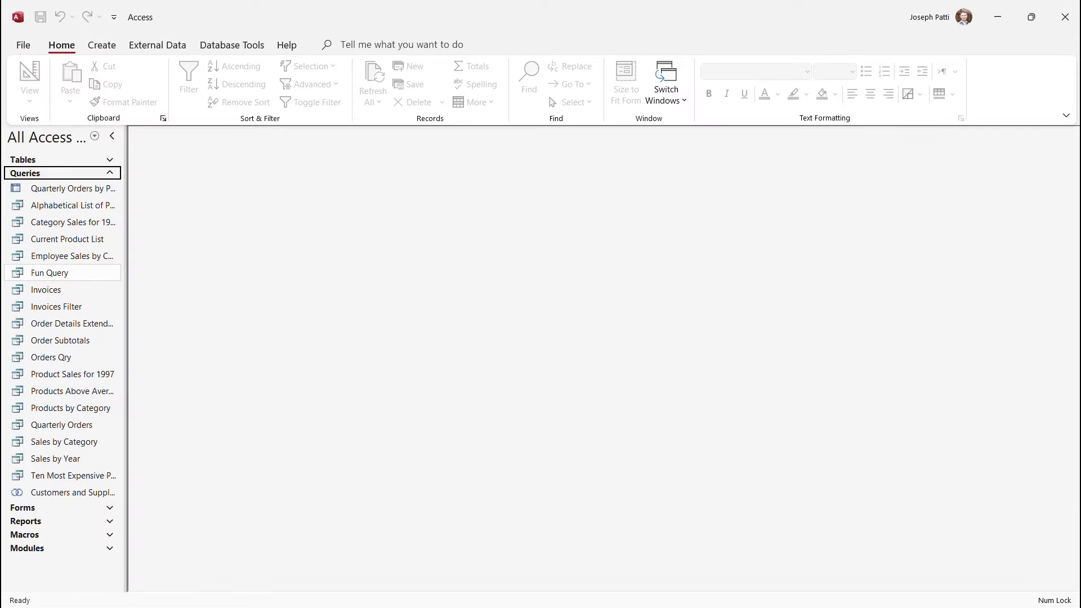
double_click(50, 273)
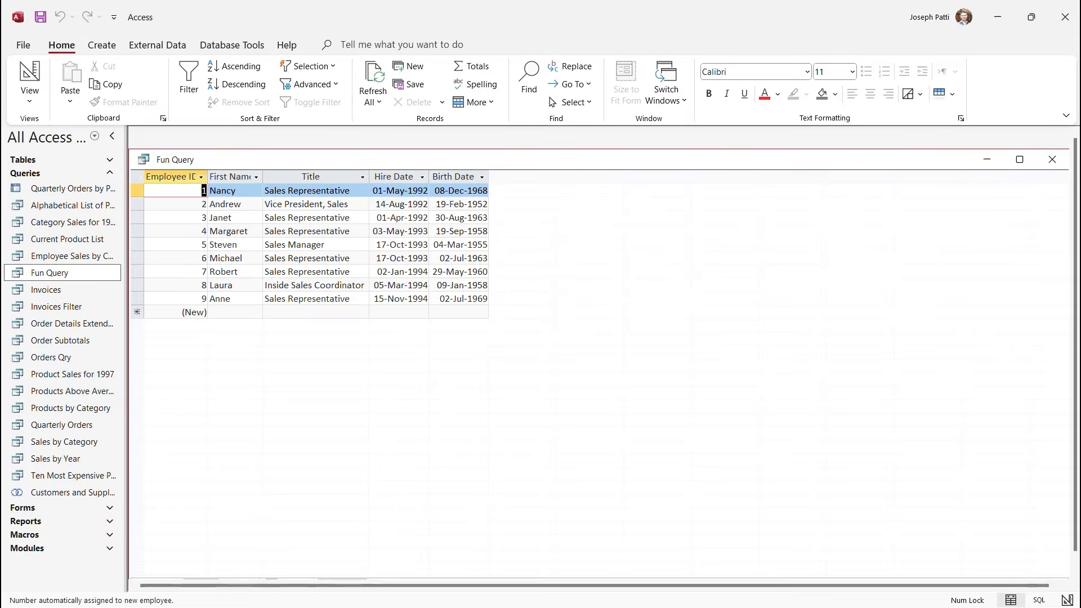
click(1052, 159)
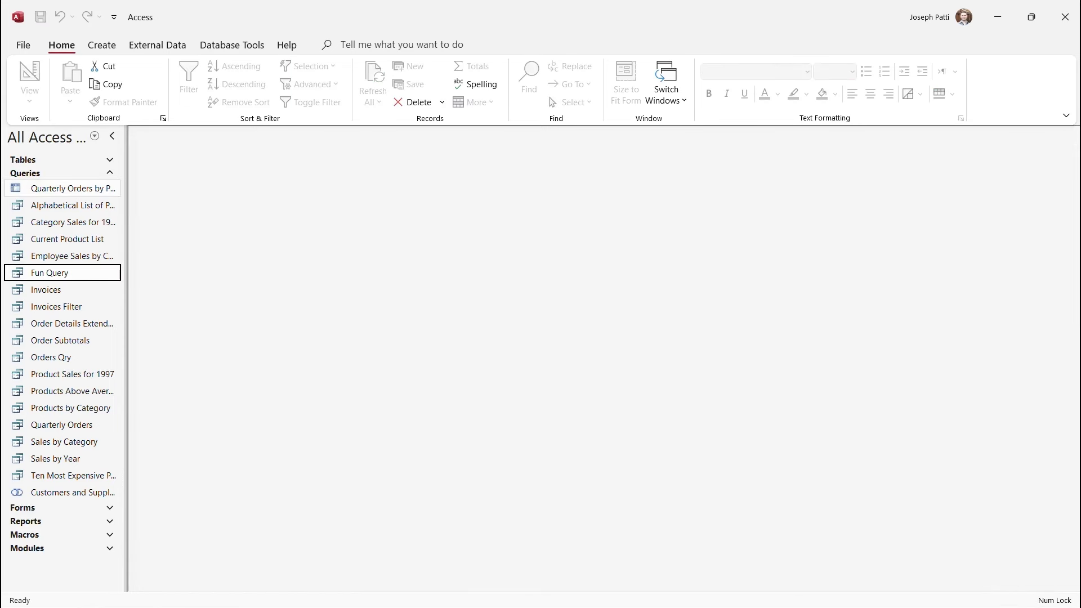
click(109, 173)
click(109, 160)
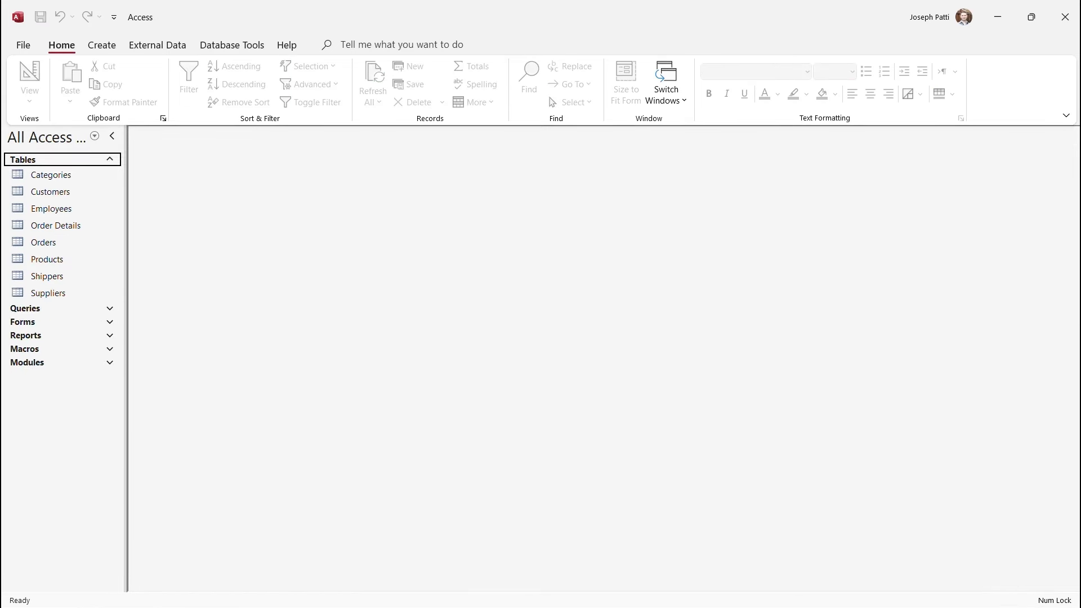
click(109, 160)
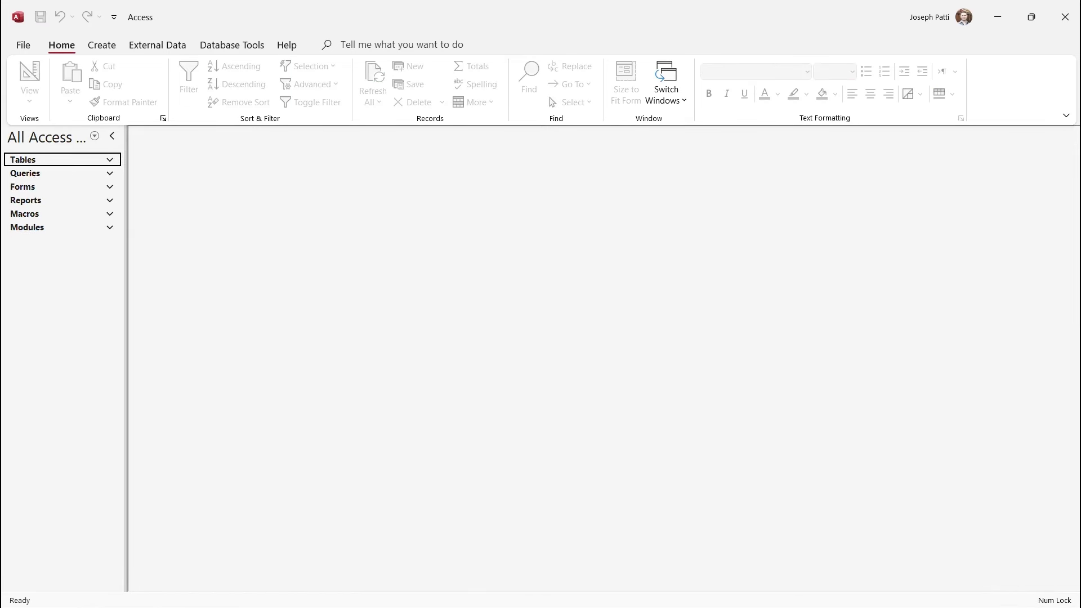
click(110, 173)
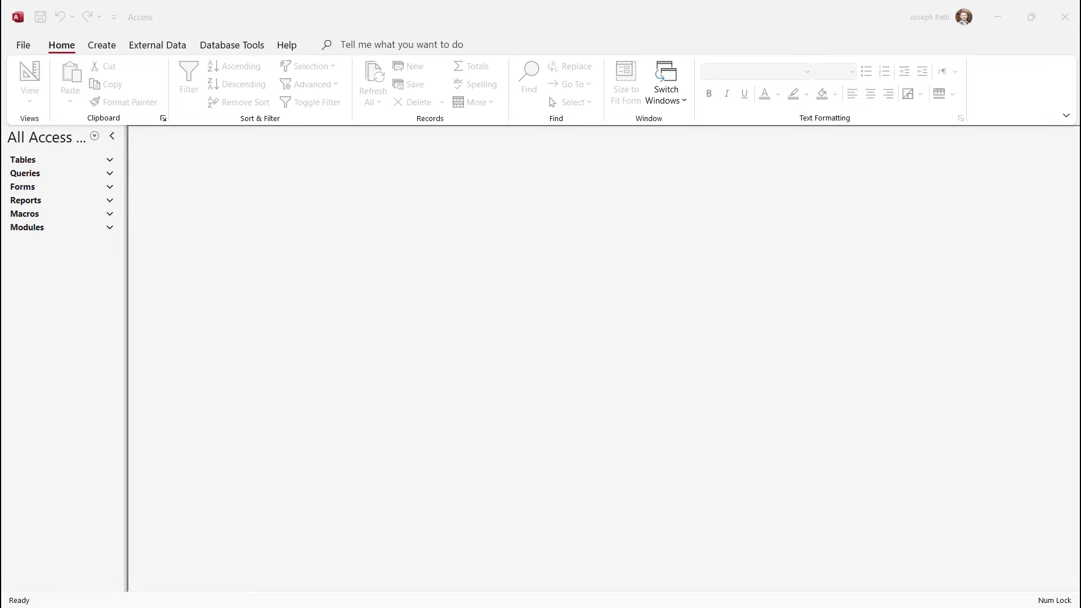
Step: Create a new query in Design View based on the Order Details table
click(102, 45)
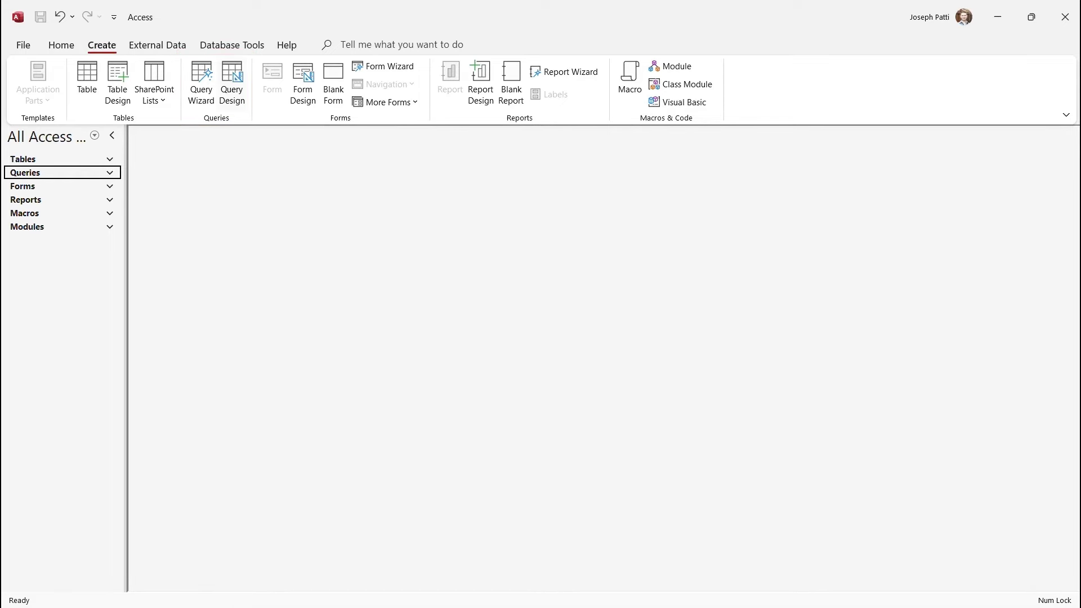
click(232, 82)
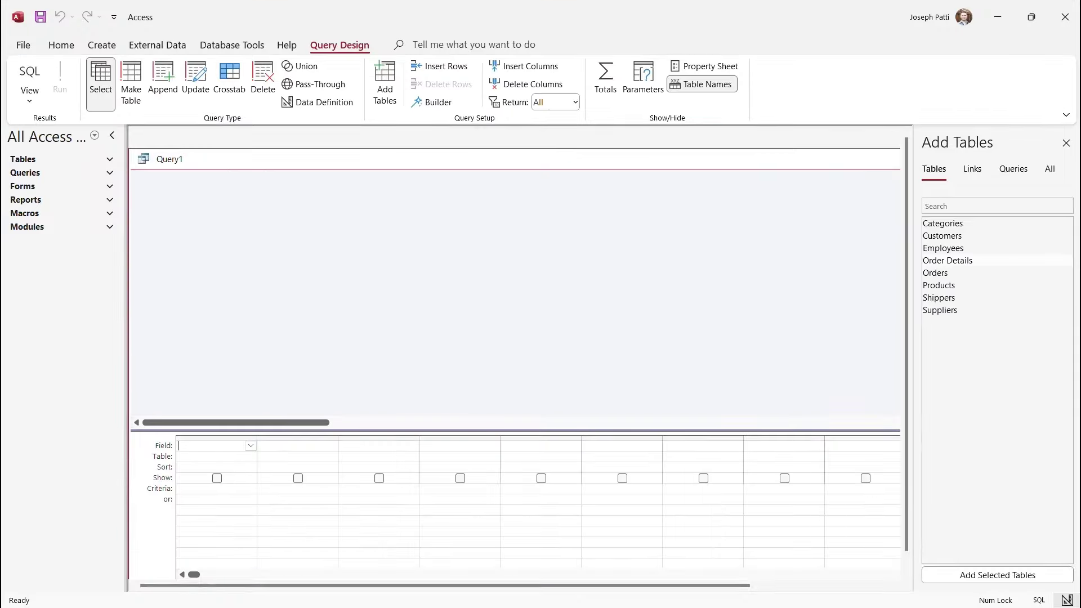
double_click(849, 261)
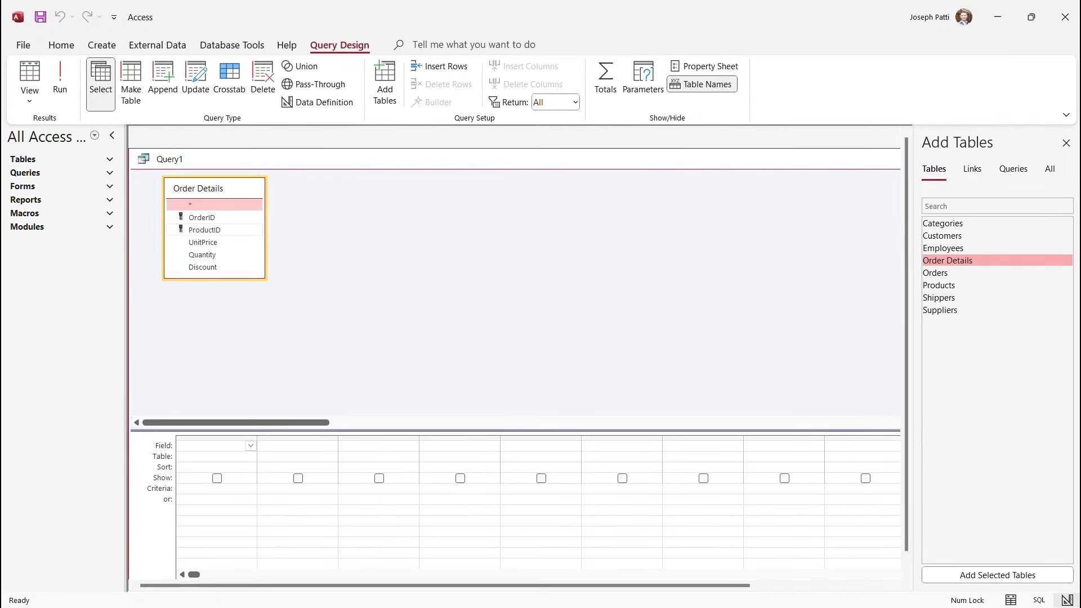
Step: Add the ProductID, UnitPrice and Quantity fields to the query and run it
double_click(204, 229)
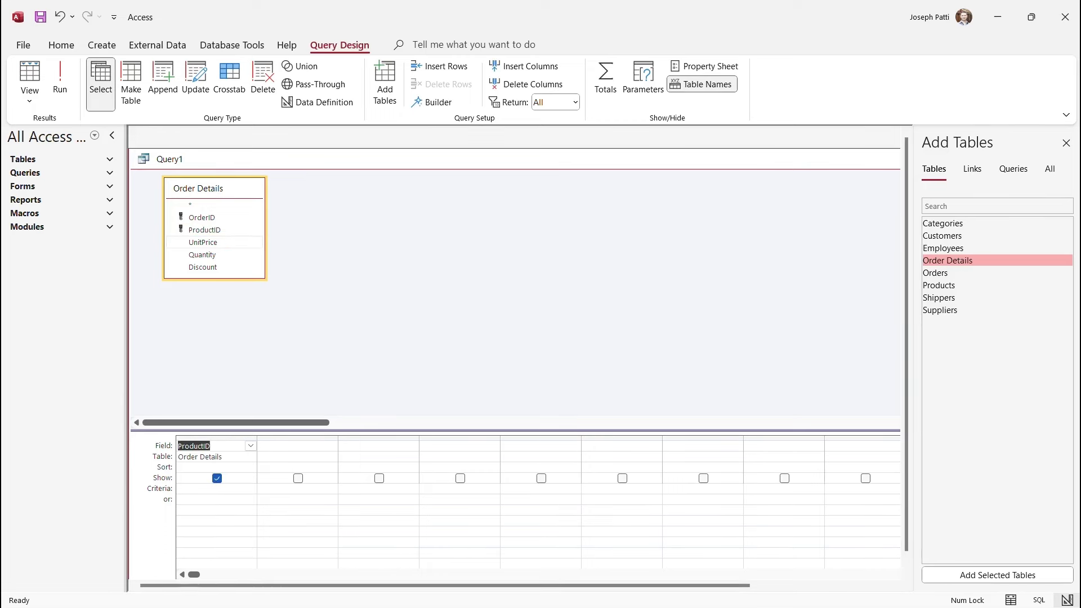
double_click(202, 242)
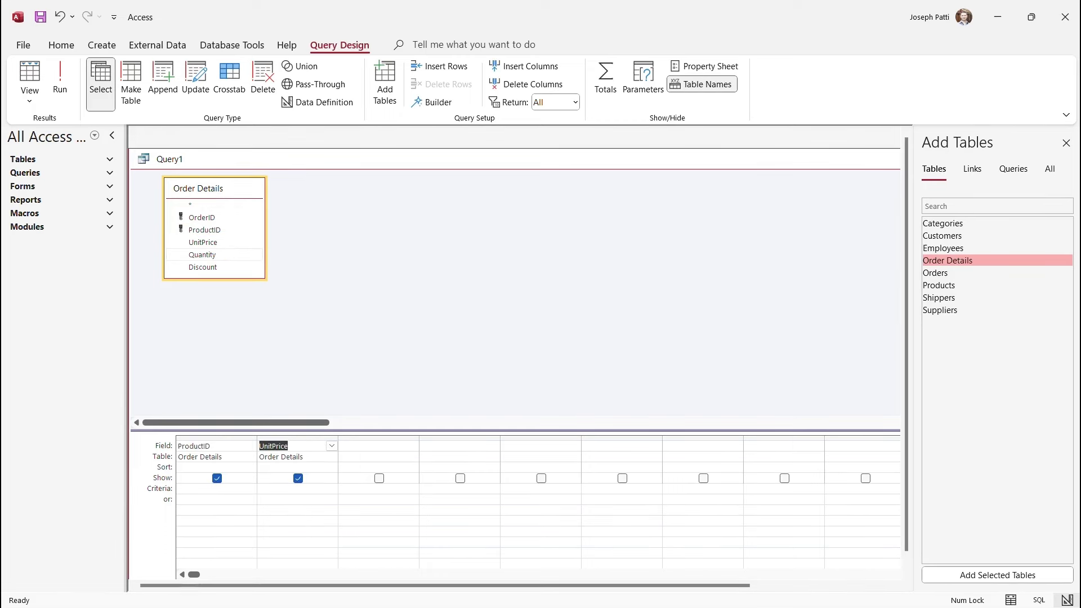
double_click(202, 255)
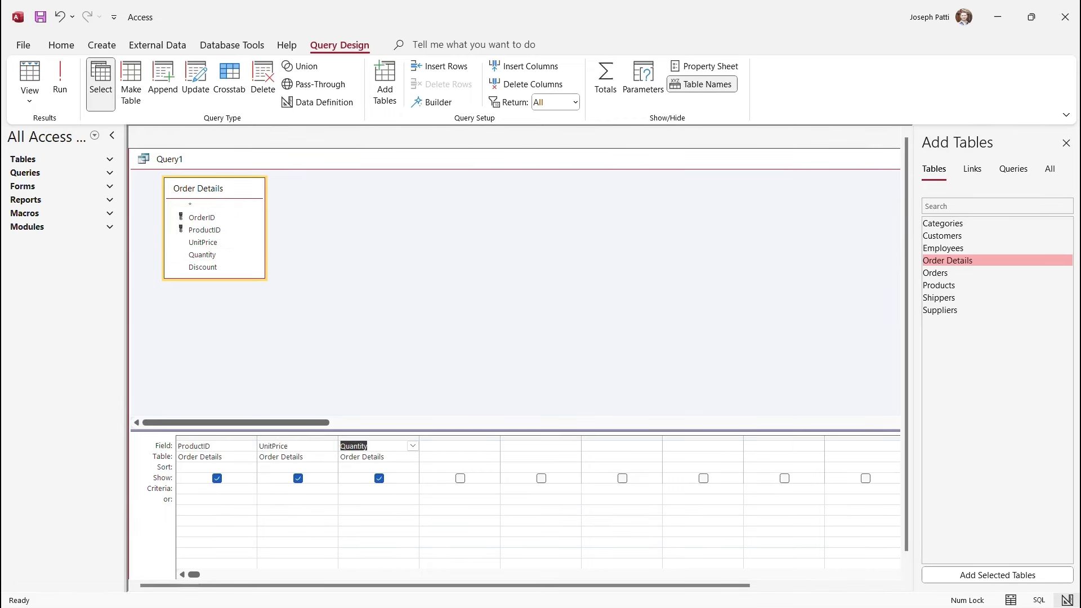
click(59, 77)
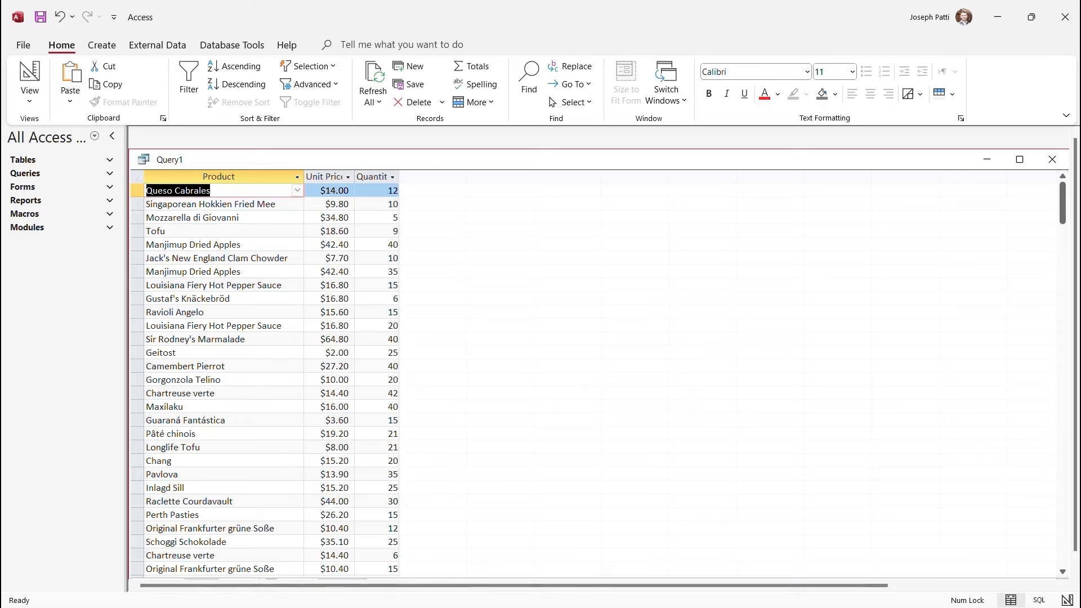
Step: Widen the Unit Price and Quantity columns and save the query under the owner's first name in possessive form followed by Query
drag(354, 176, 438, 177)
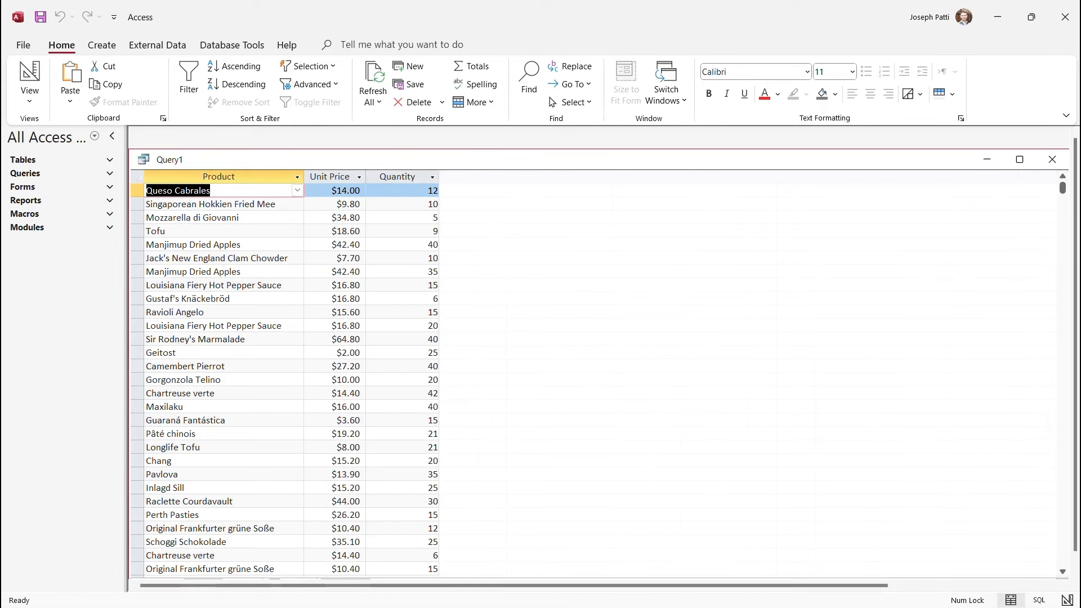
key(ctrl+s)
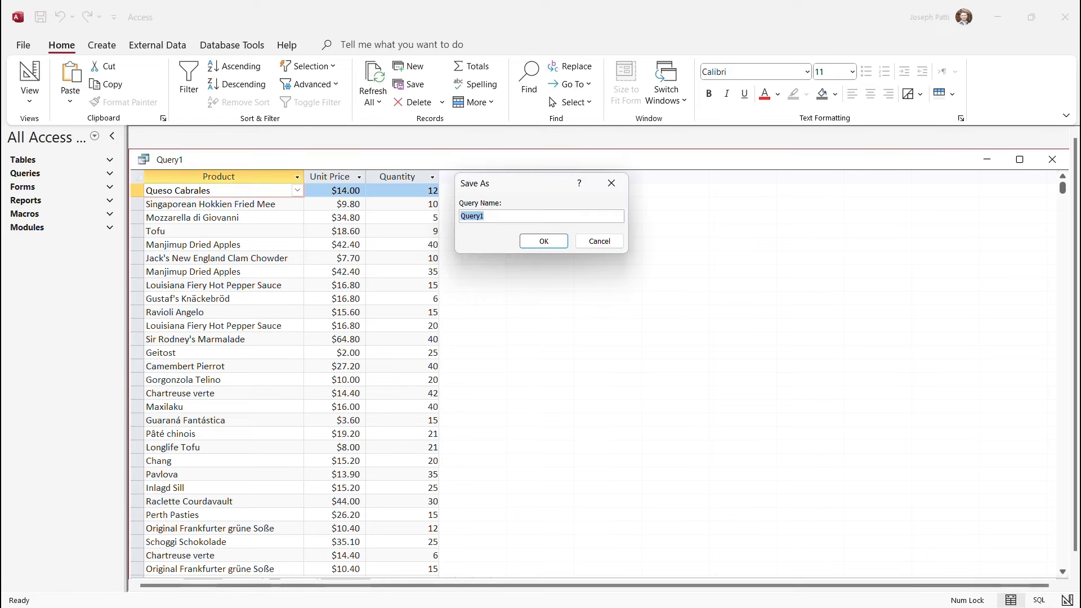
text(Joe's Query)
key(Return)
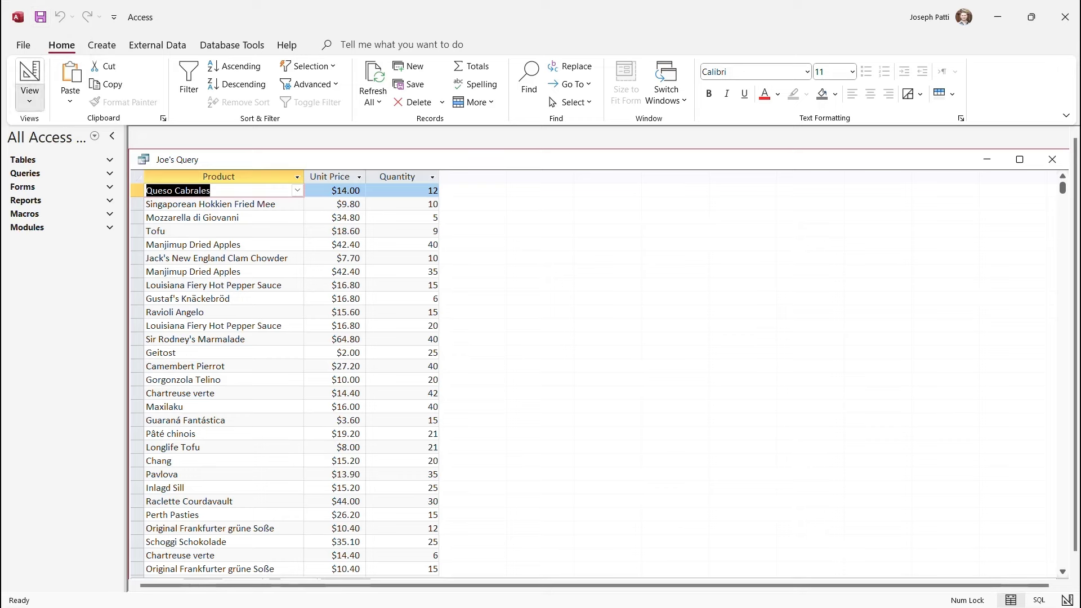
Step: In Design View, start a calculated field with the name TotalSales: in the empty column after Quantity
click(30, 100)
click(72, 184)
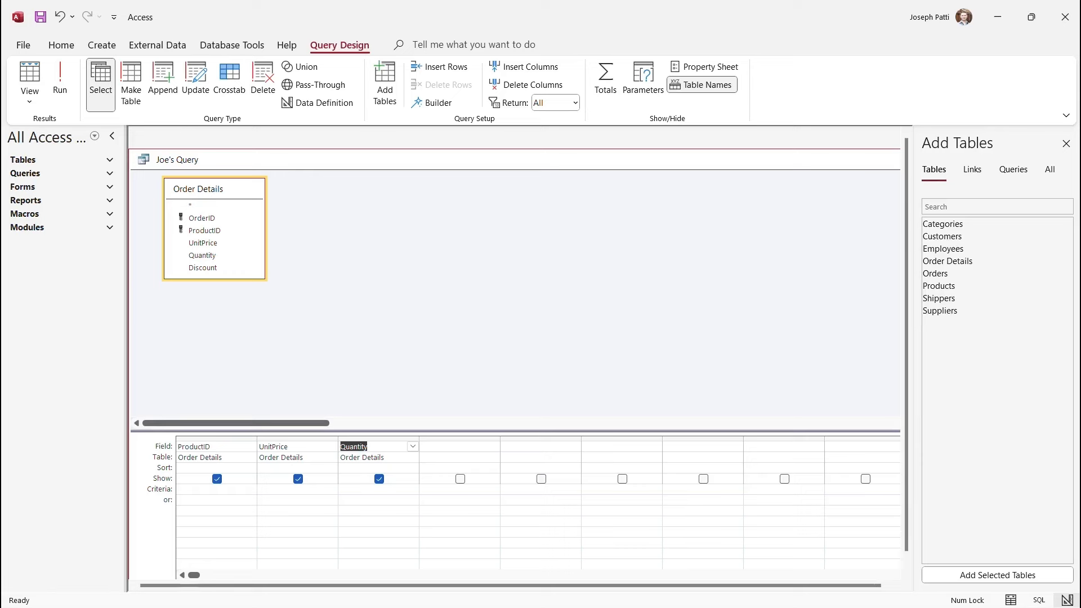
click(493, 447)
text(TotalSales:)
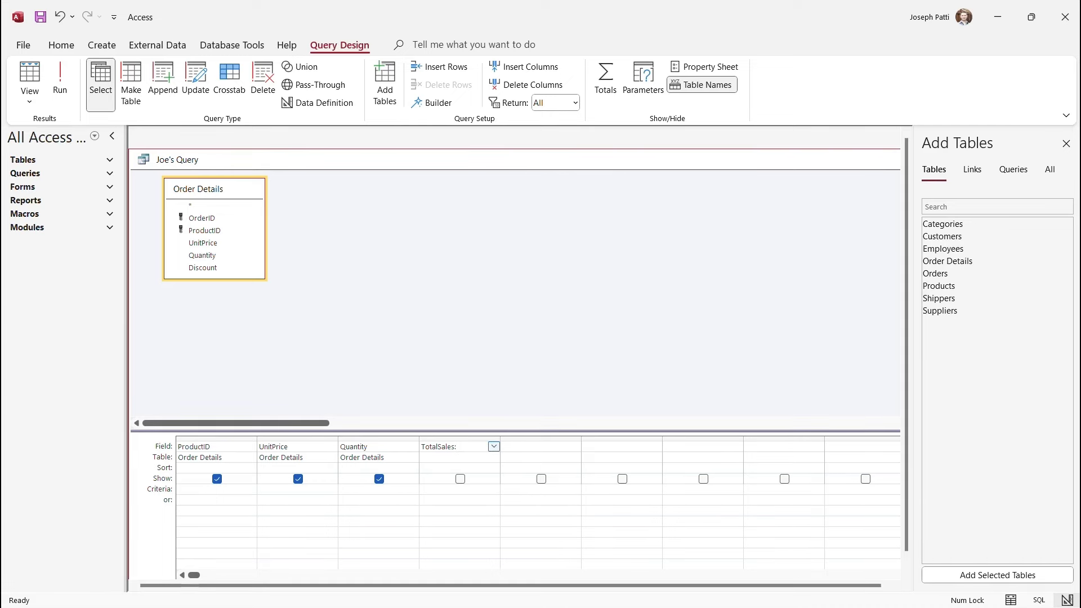
Step: Show the TotalSales field in the Zoom box and set its font size to 22
key(shift+F10)
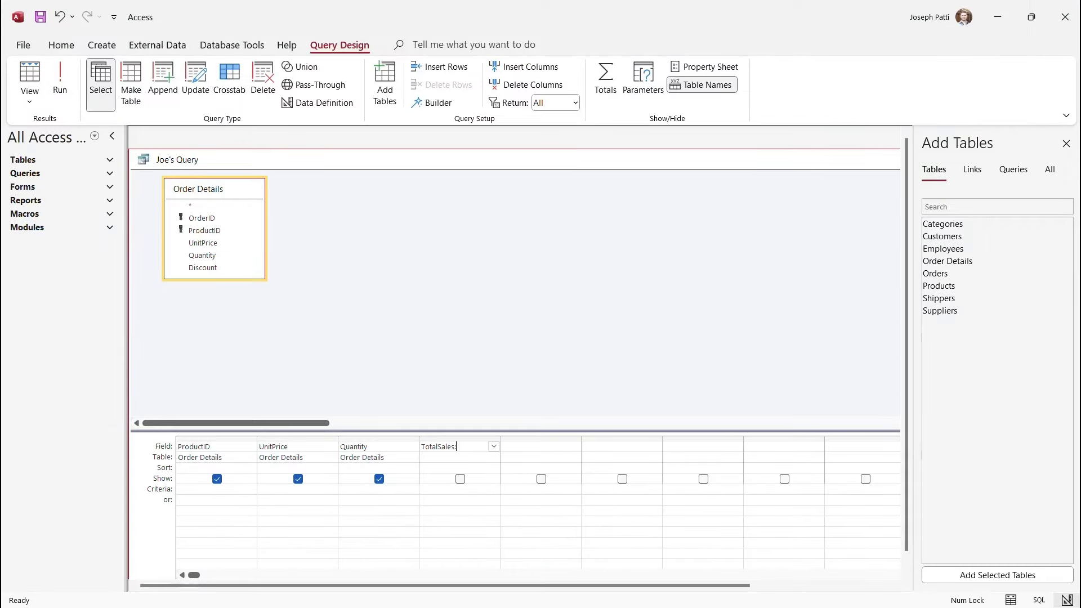
right_click(457, 449)
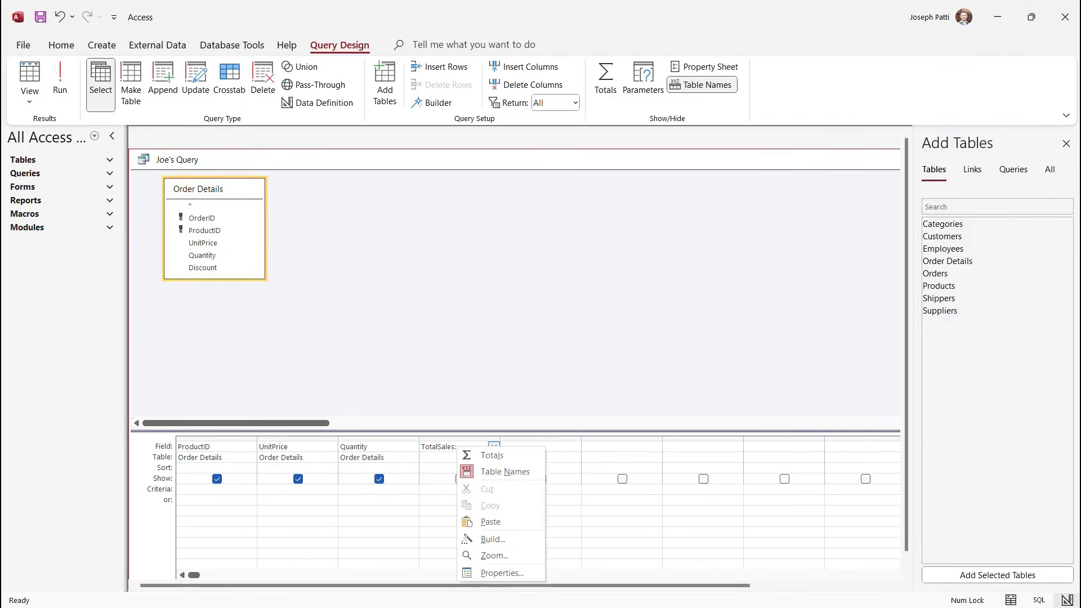
click(491, 556)
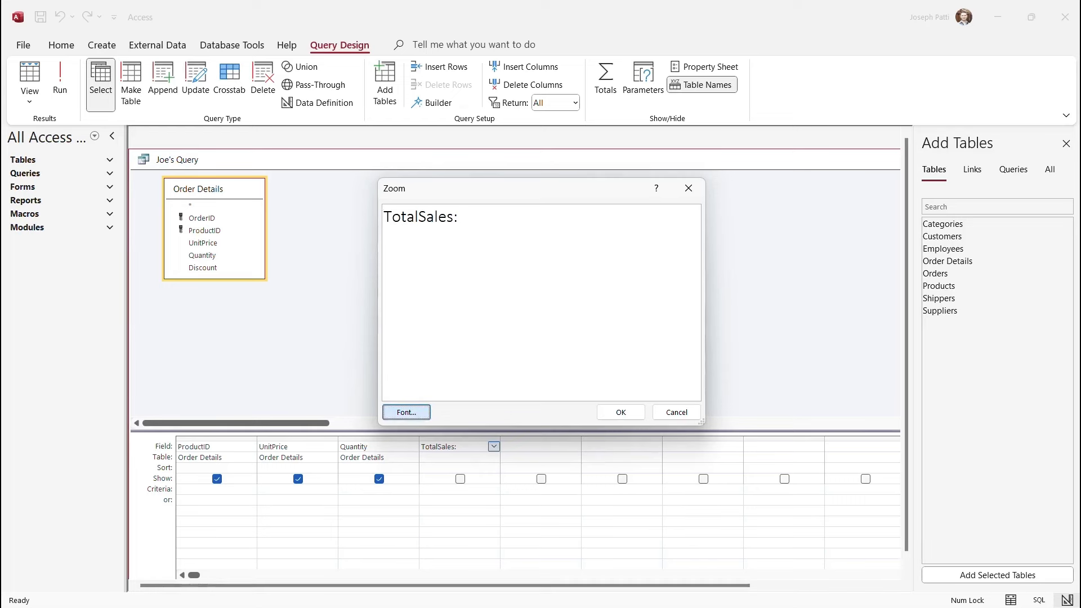
click(406, 412)
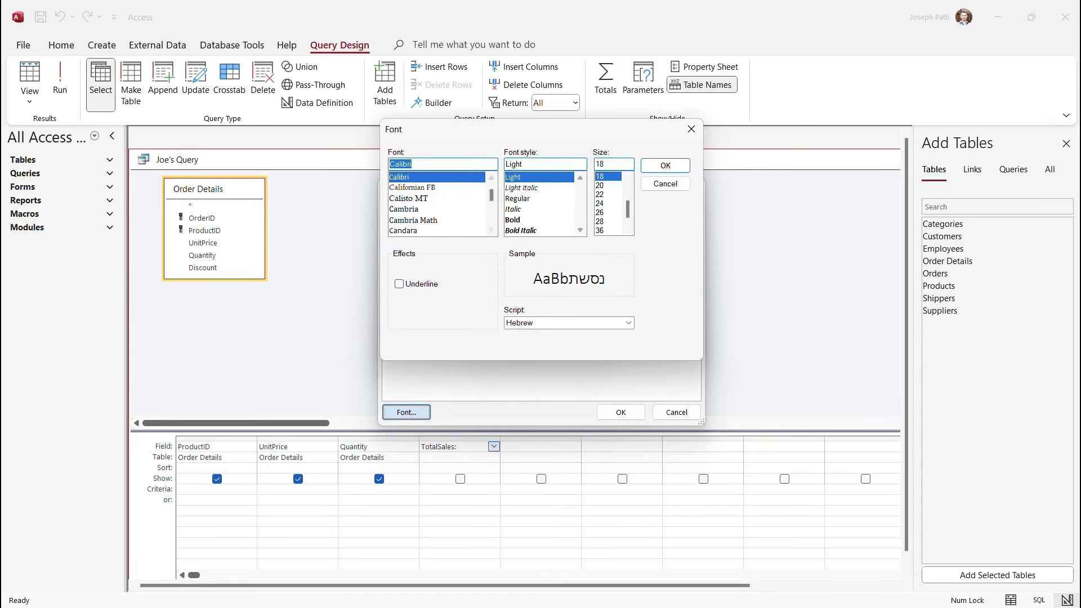
click(600, 195)
click(665, 165)
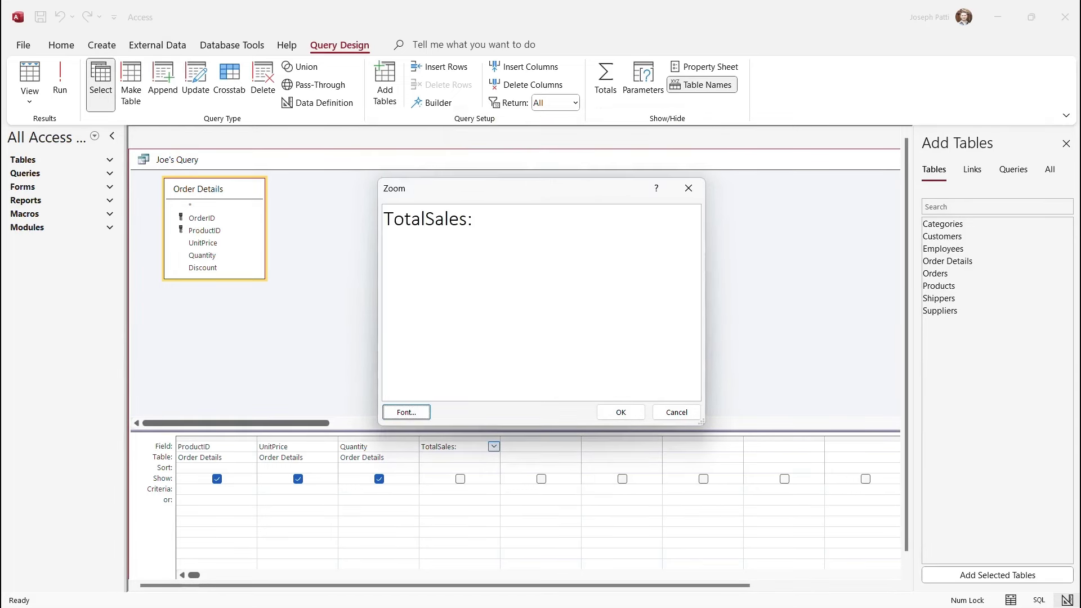
Step: Complete the TotalSales field with the expression [UnitPrice]*[Quantity] and run the query
click(473, 219)
text([Uni)
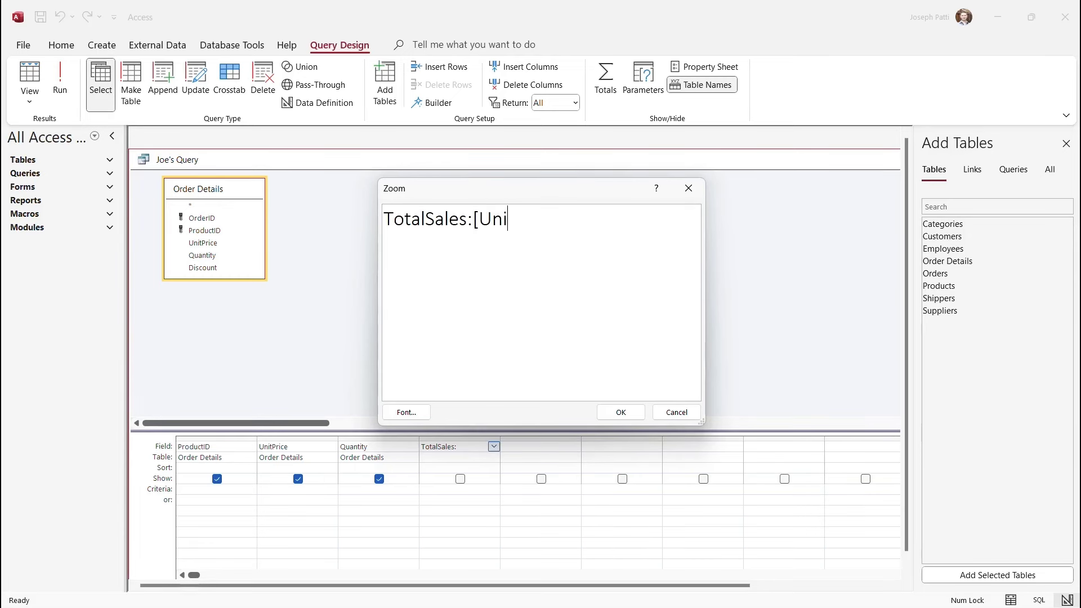
text(tPrice]*[Quantity)
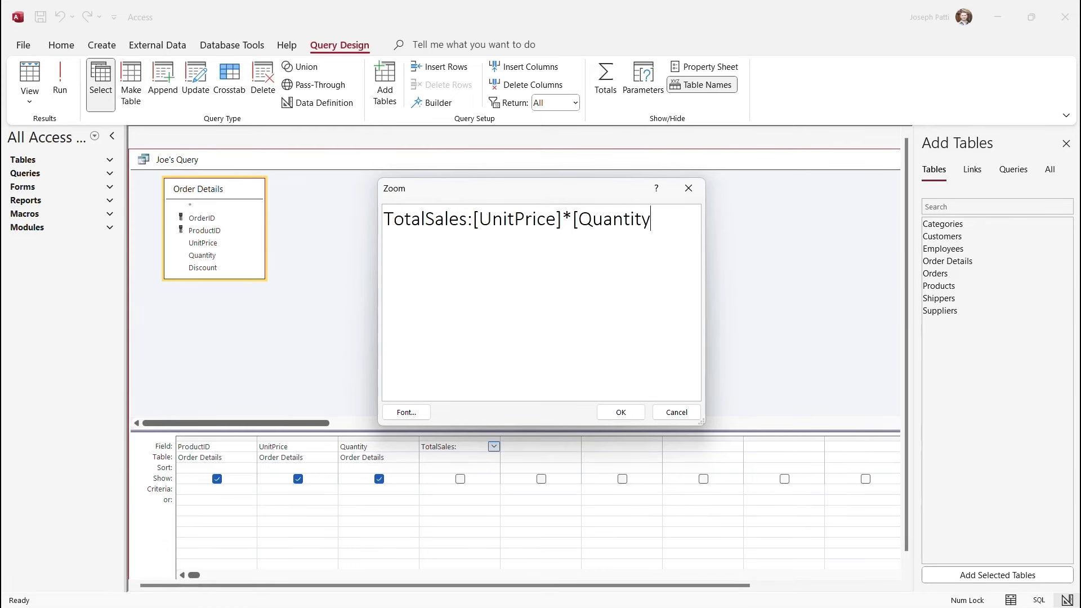
text(])
click(620, 412)
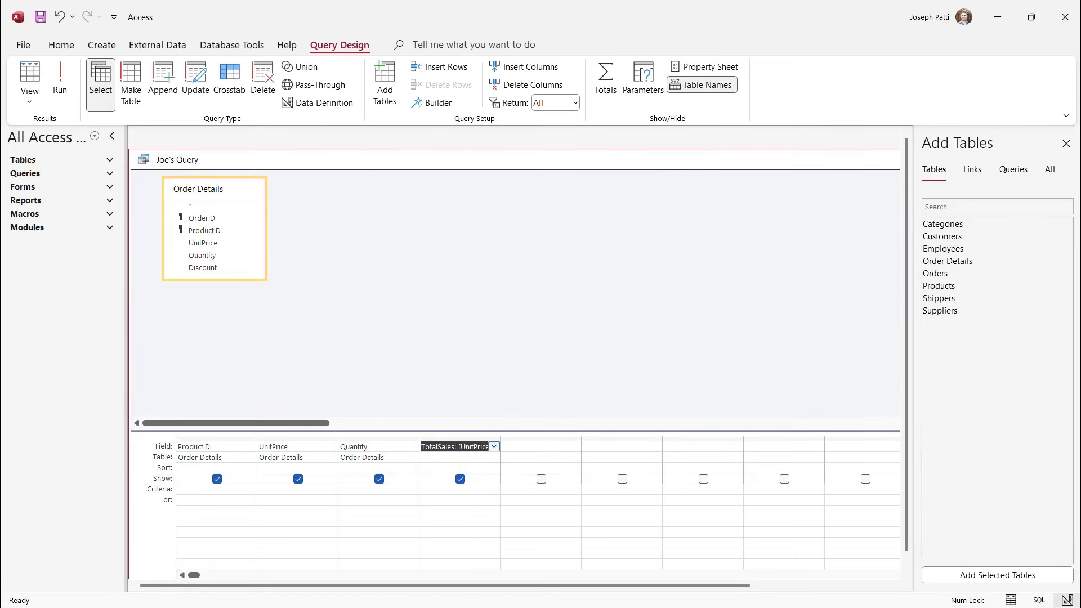
click(60, 79)
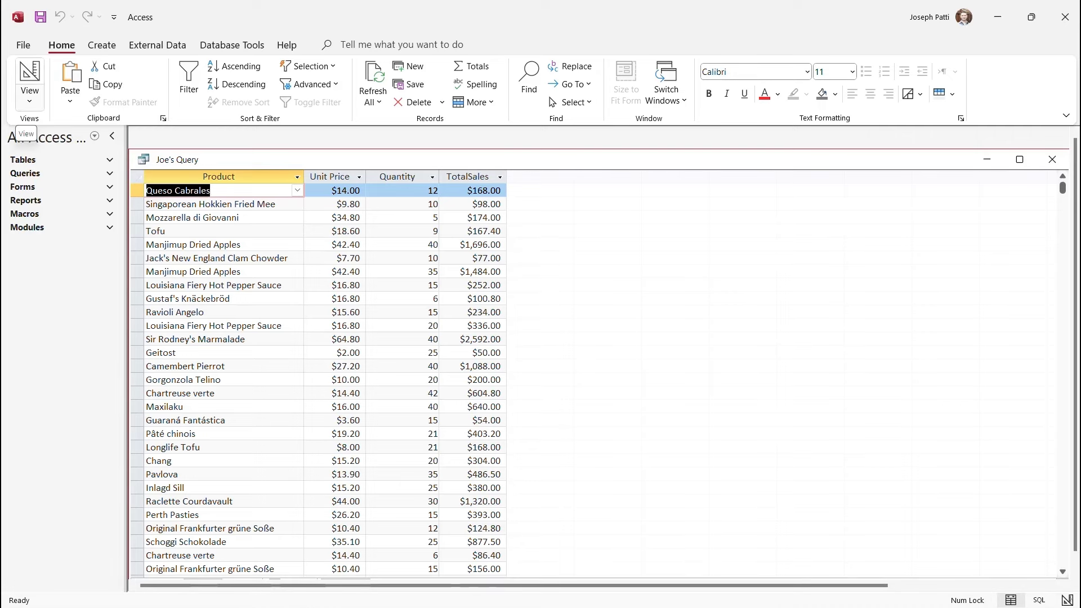
Step: In Design View, add the calculated field ProjectedSales:[TotalSales]*1.1 in the empty column after TotalSales, using the Zoom box
click(29, 100)
click(50, 186)
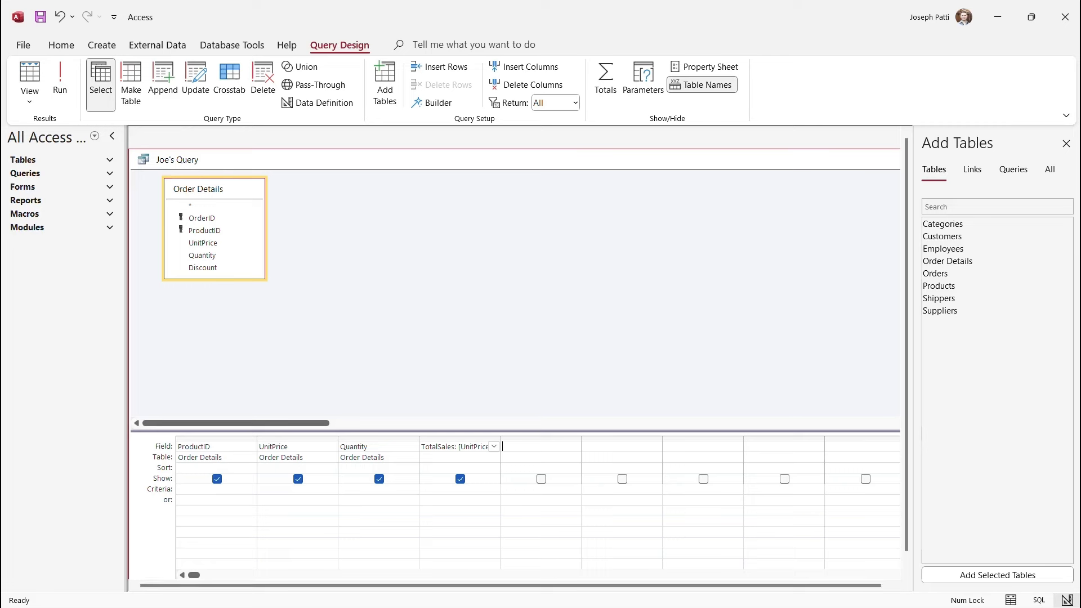
text(]*[C)
right_click(525, 447)
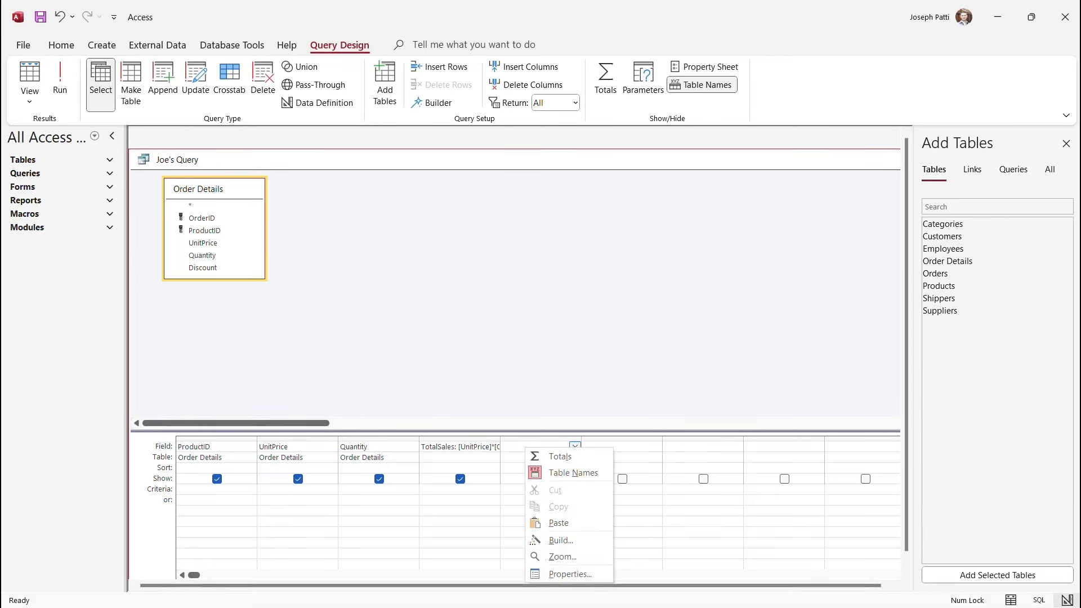
key(Return)
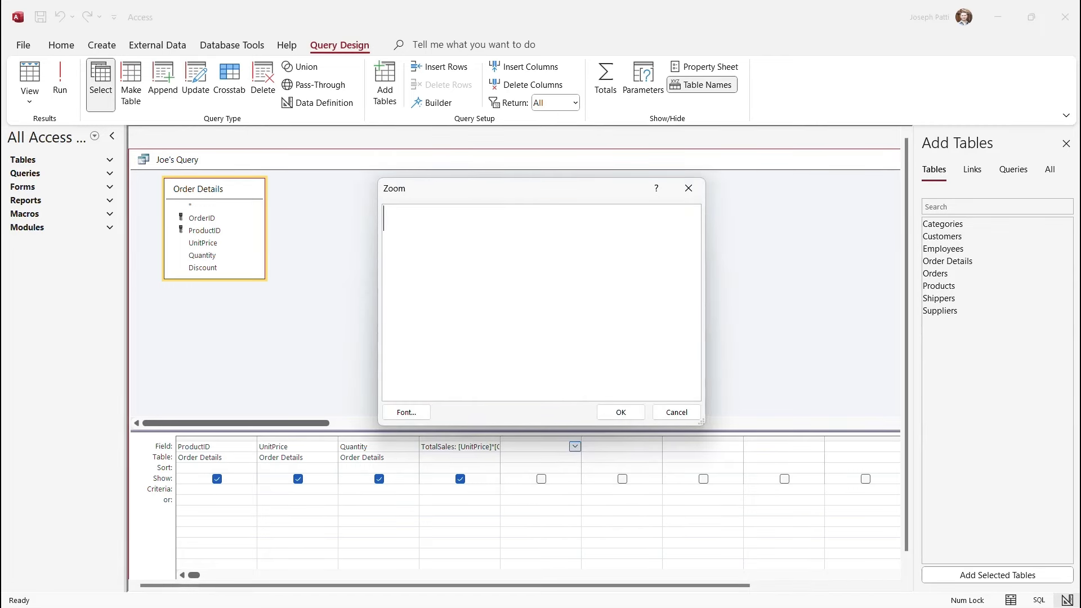
text(Pr)
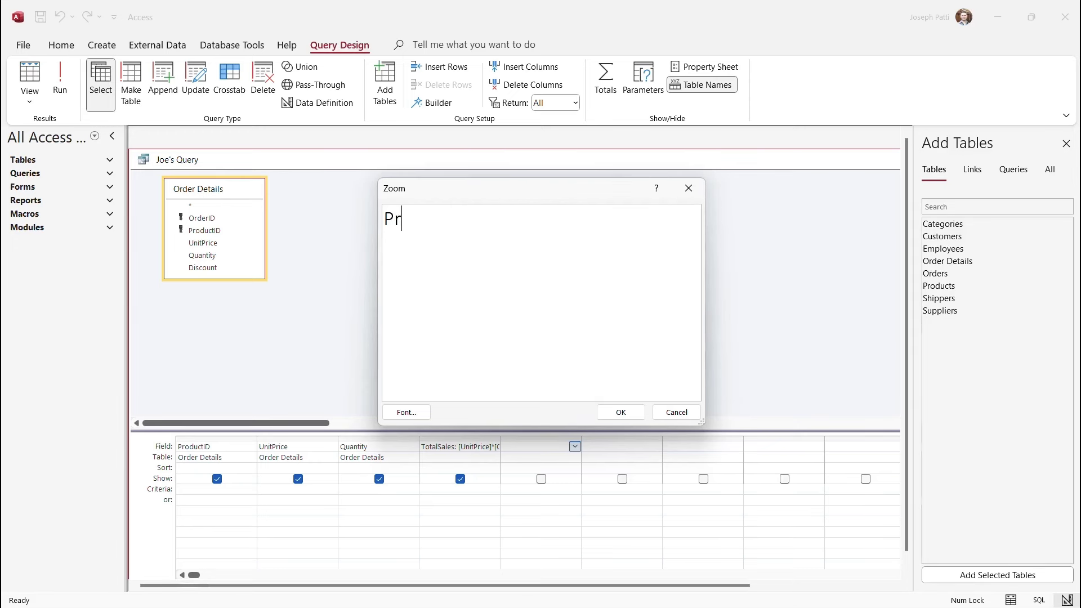
text(ojectedSales)
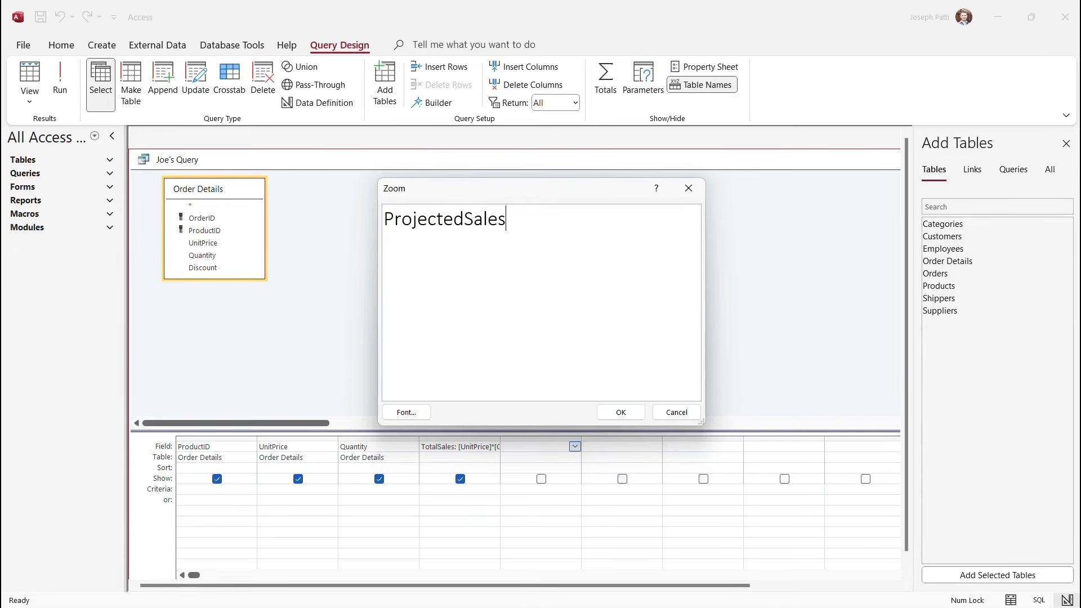
text(:[TotalSales])
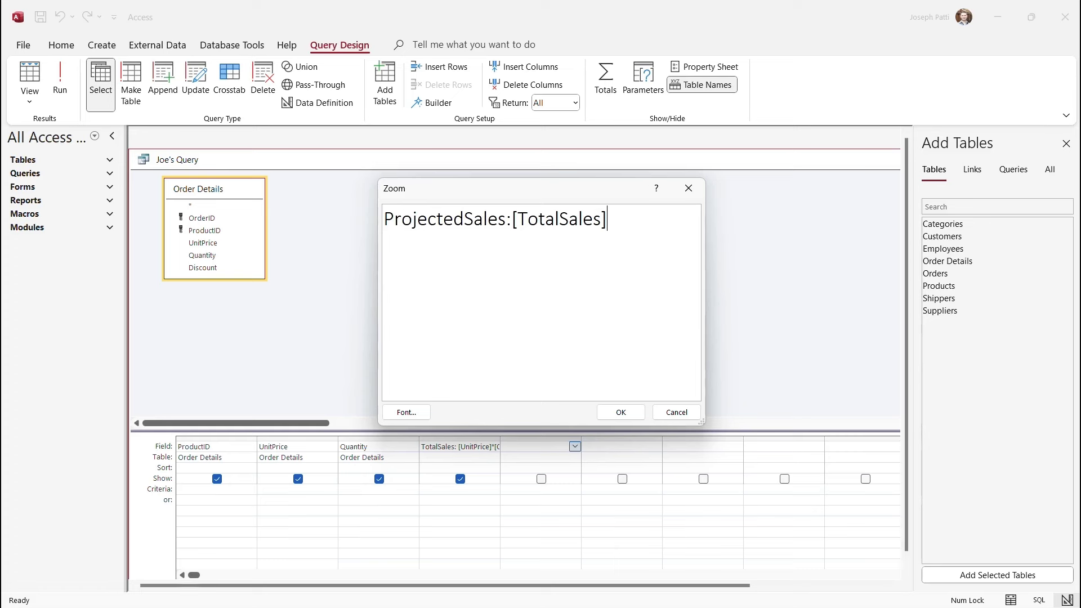
text(*1.1)
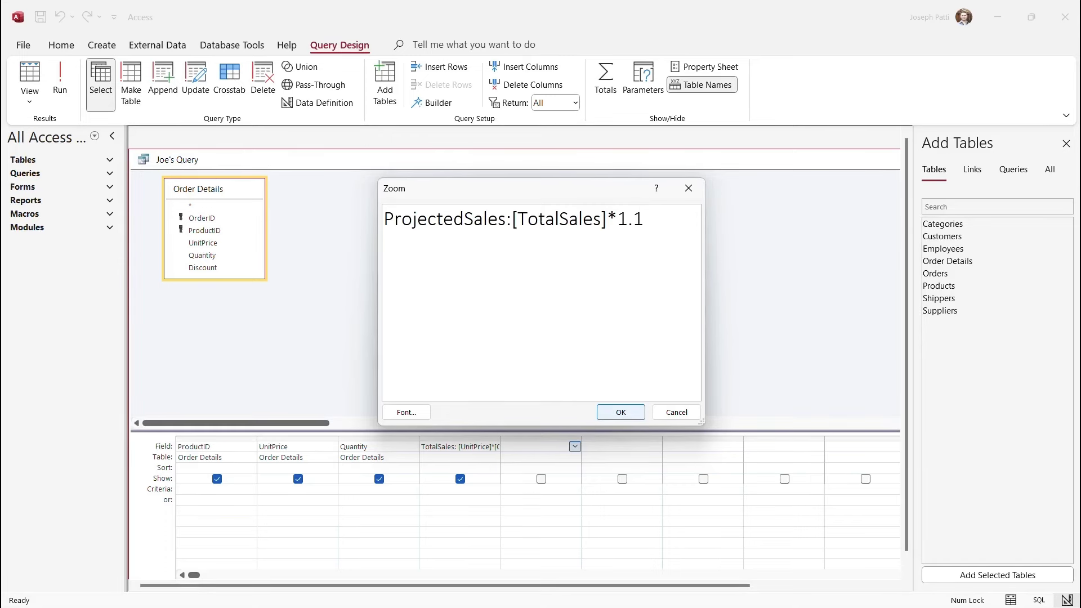
key(Return)
Step: Run the query and widen the ProjectedSales column to fit its heading
click(60, 79)
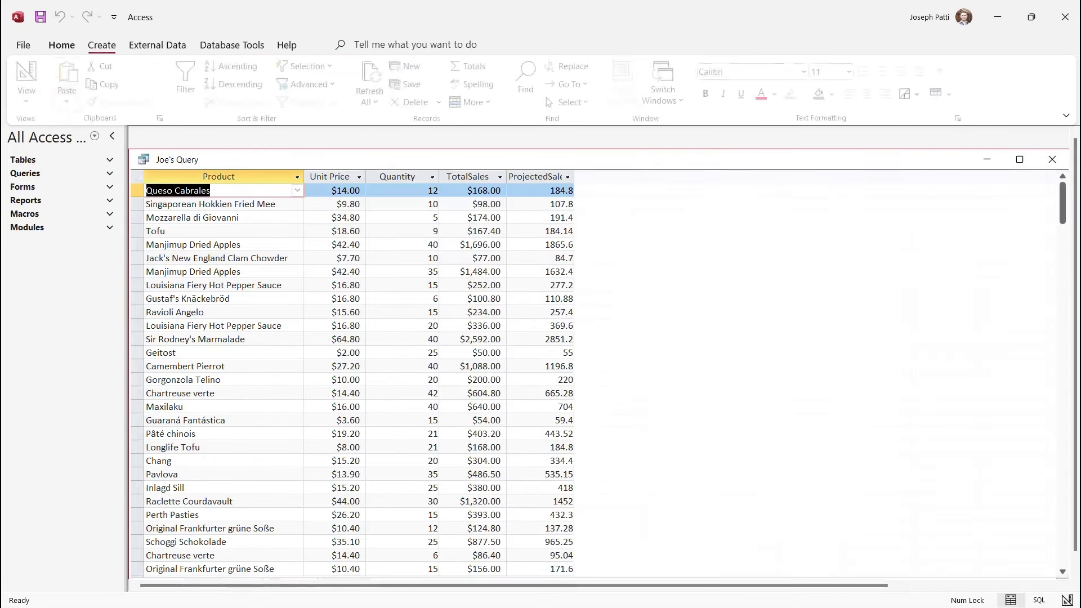
drag(575, 177, 596, 177)
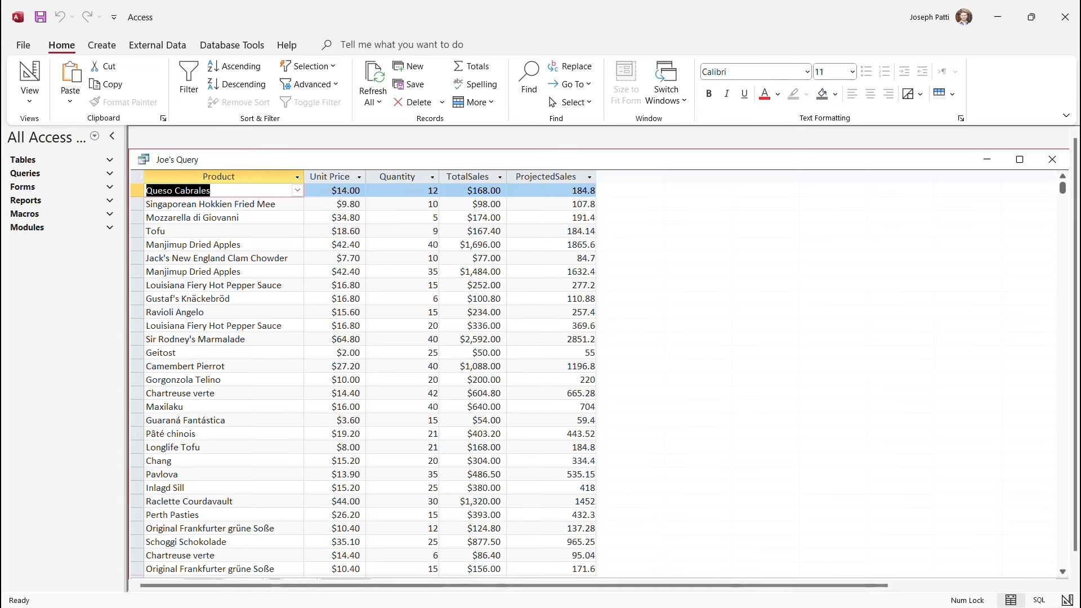
Step: In Design View, set the Caption property of the TotalSales field to Total Sales
click(30, 90)
click(74, 186)
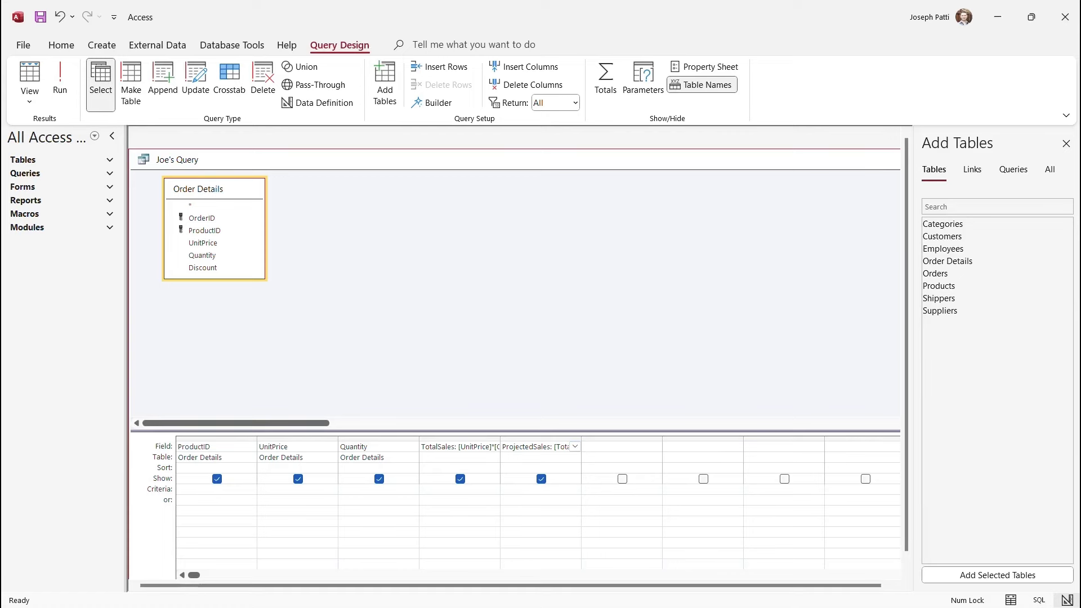
right_click(428, 448)
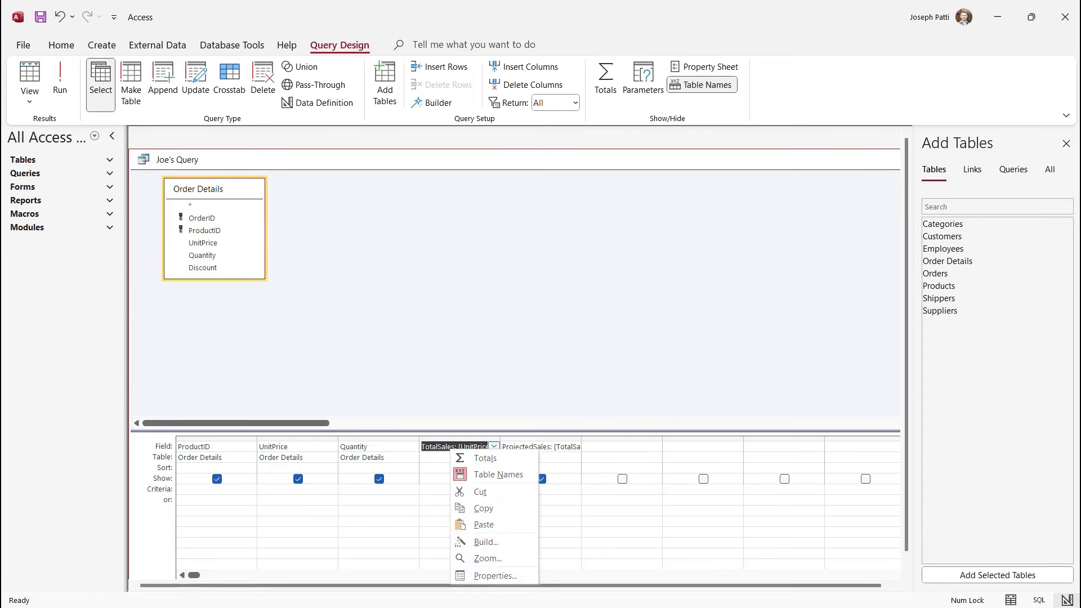
click(482, 571)
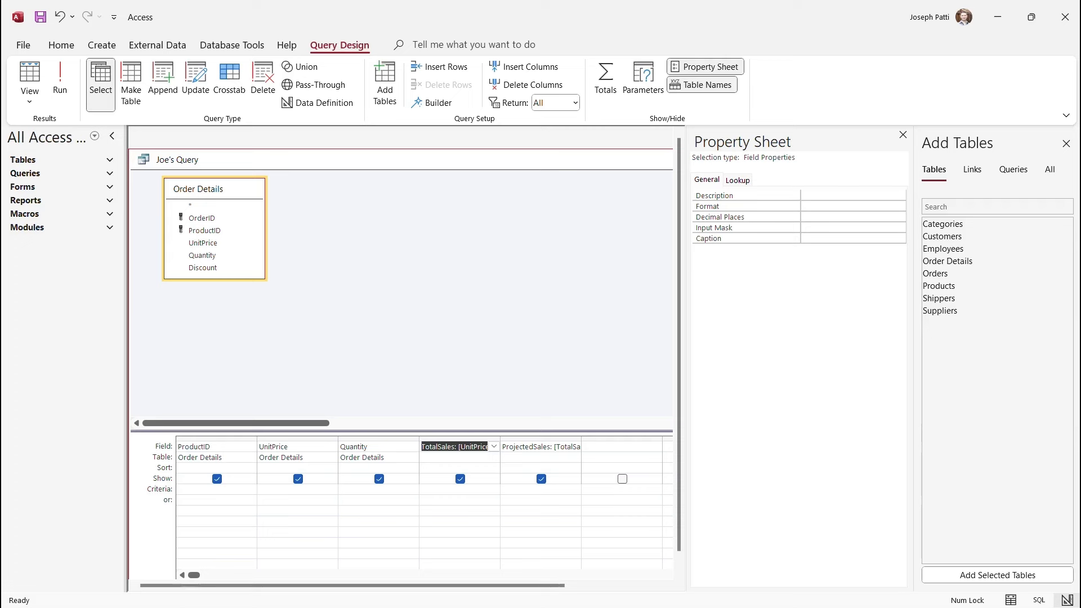
click(845, 239)
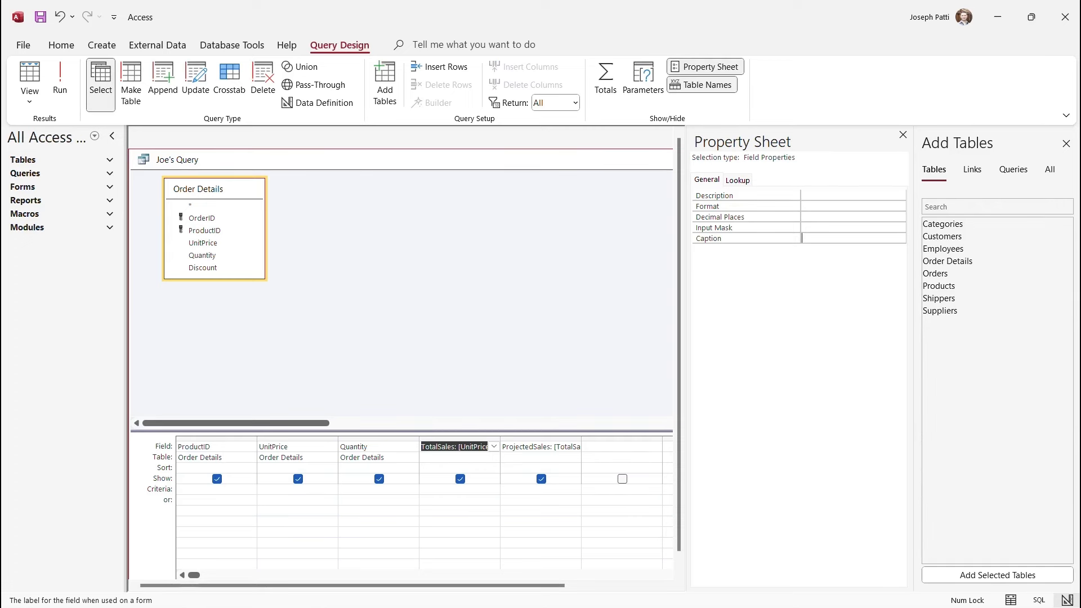
text(Total Sales)
key(Return)
click(454, 446)
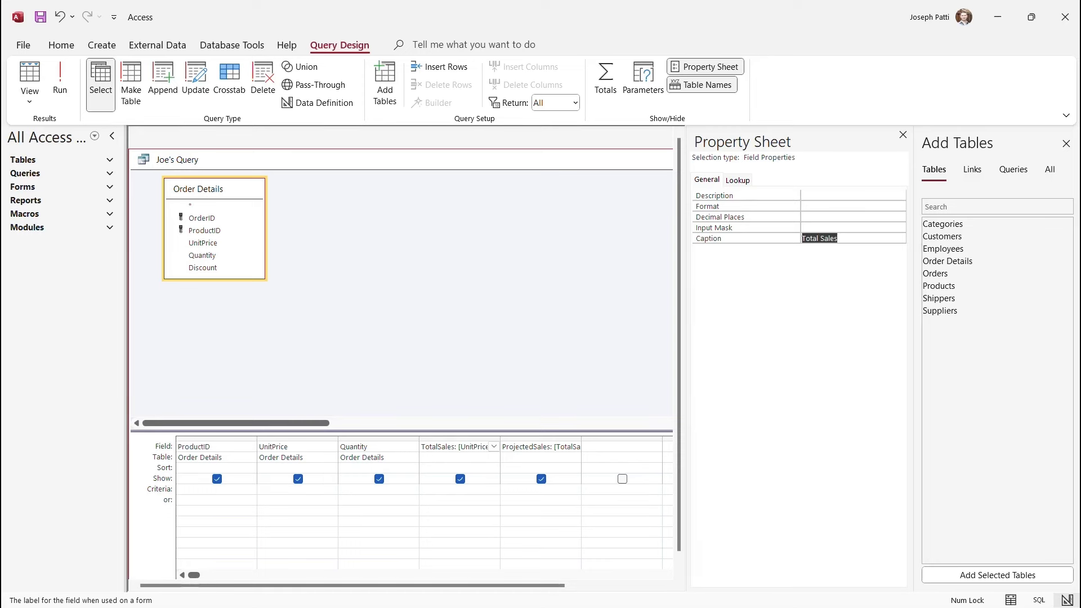
Step: Set the Caption property of the ProjectedSales field to Projected Sales and run the query
right_click(530, 447)
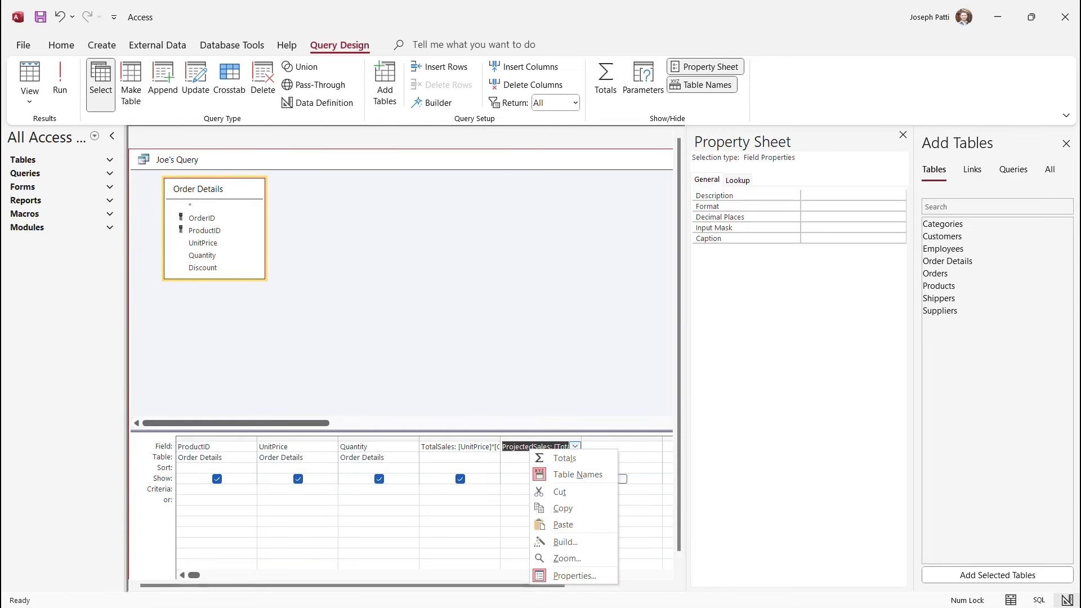
click(574, 576)
text(Pr)
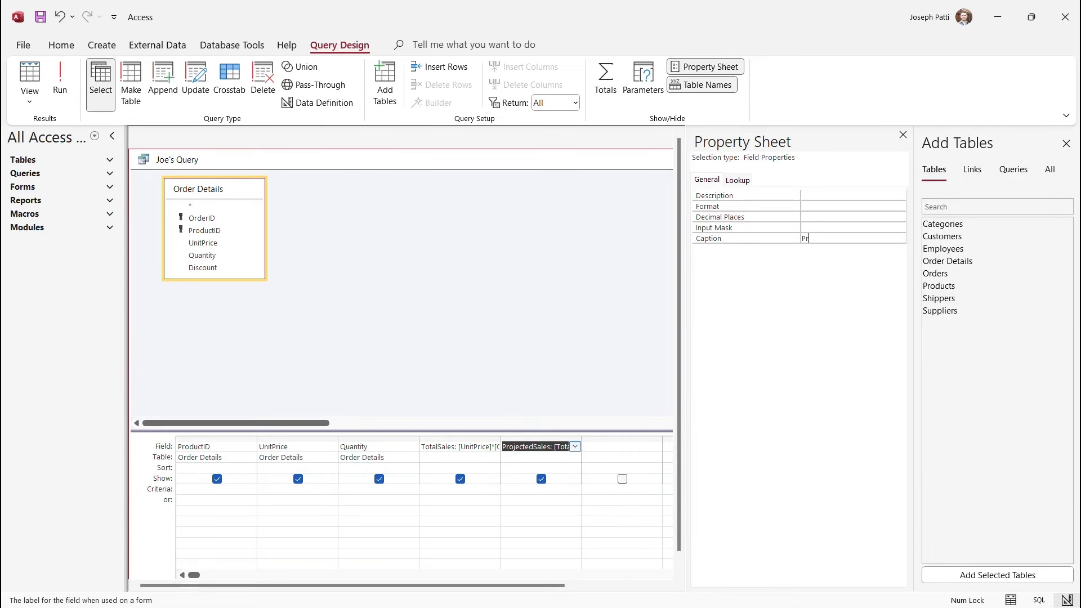
text(ojected Sales)
key(Return)
click(903, 134)
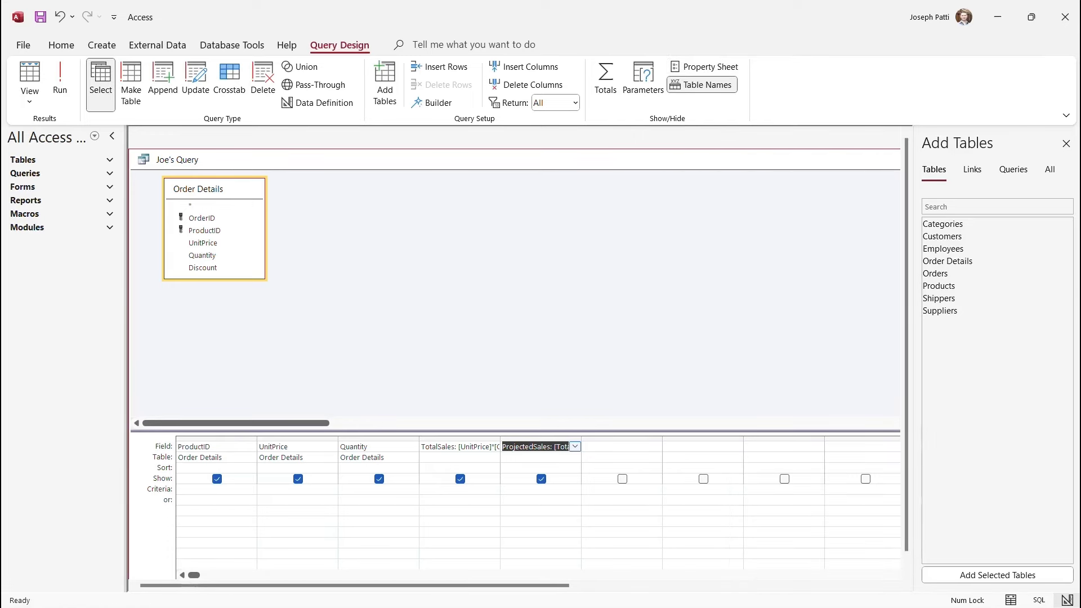
click(60, 78)
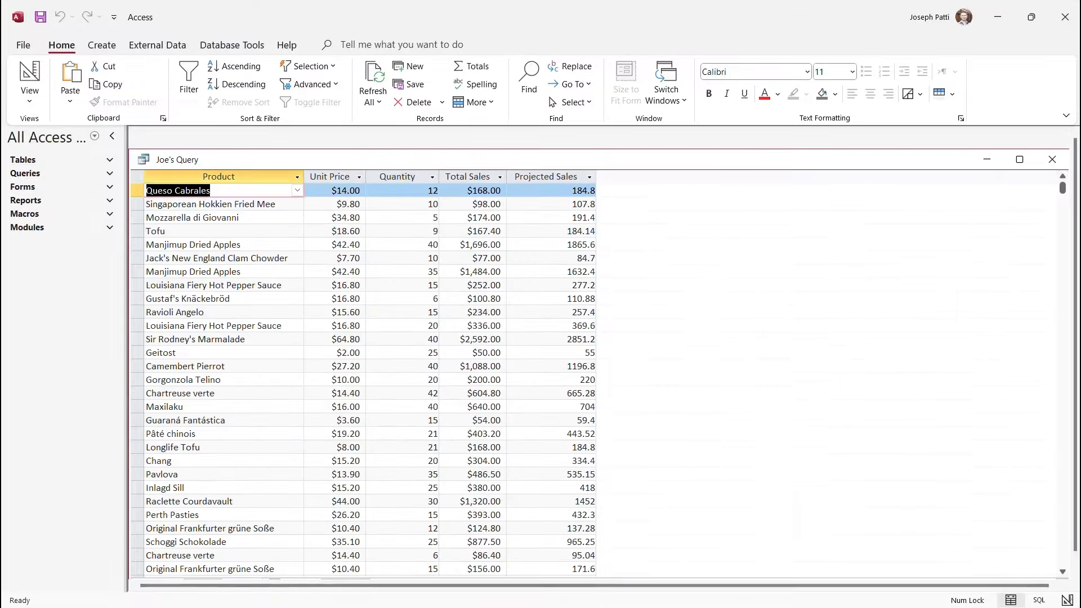
Step: Add the Orders table to the query design, lengthen both field lists and move Orders further away from Order Details
click(29, 97)
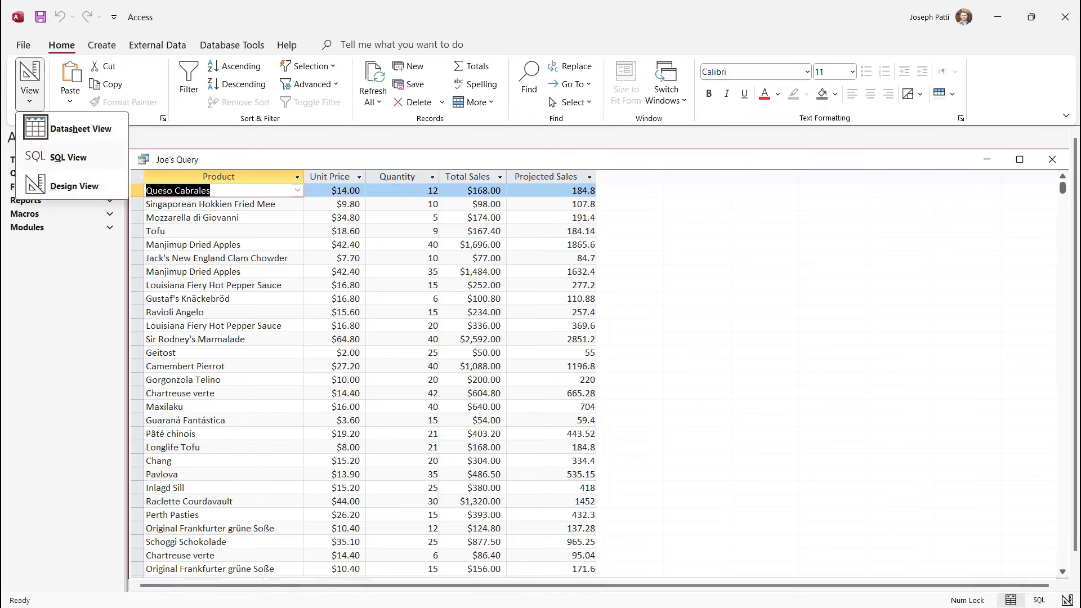
click(62, 183)
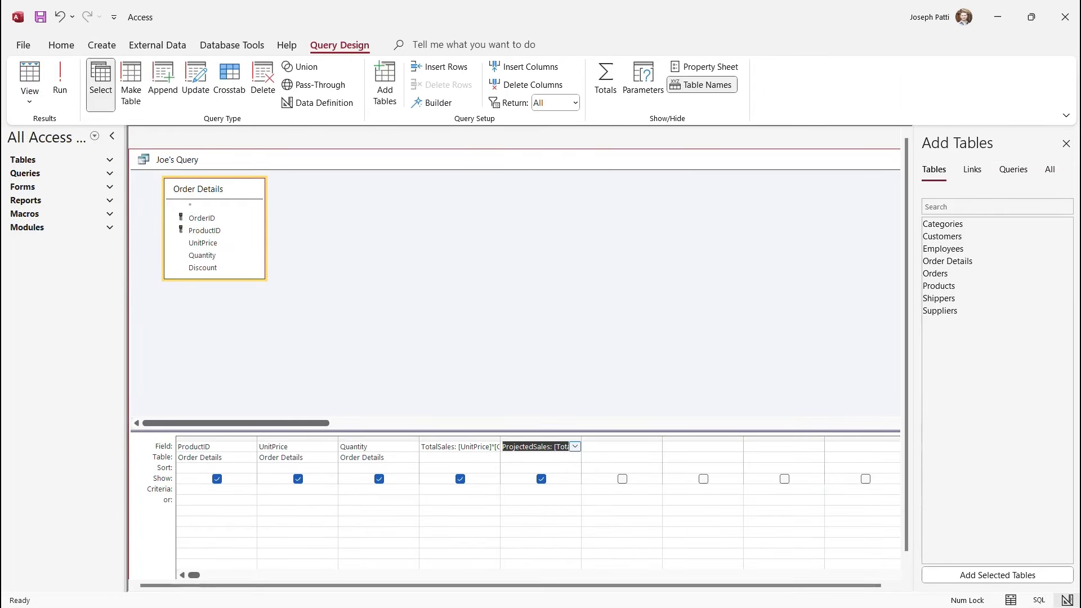
drag(215, 280, 215, 339)
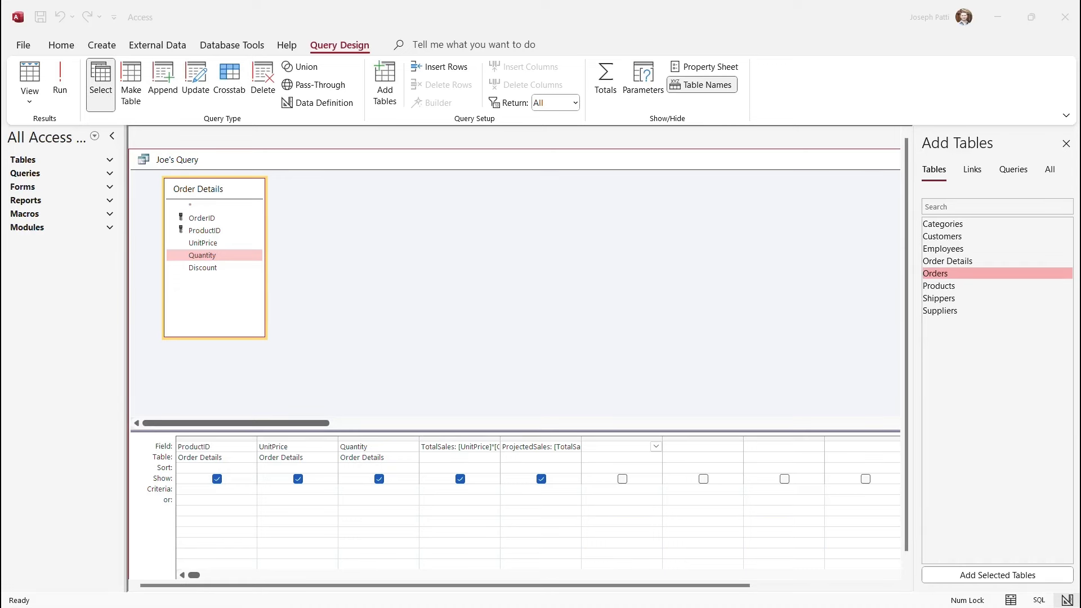
key(alt+Tab)
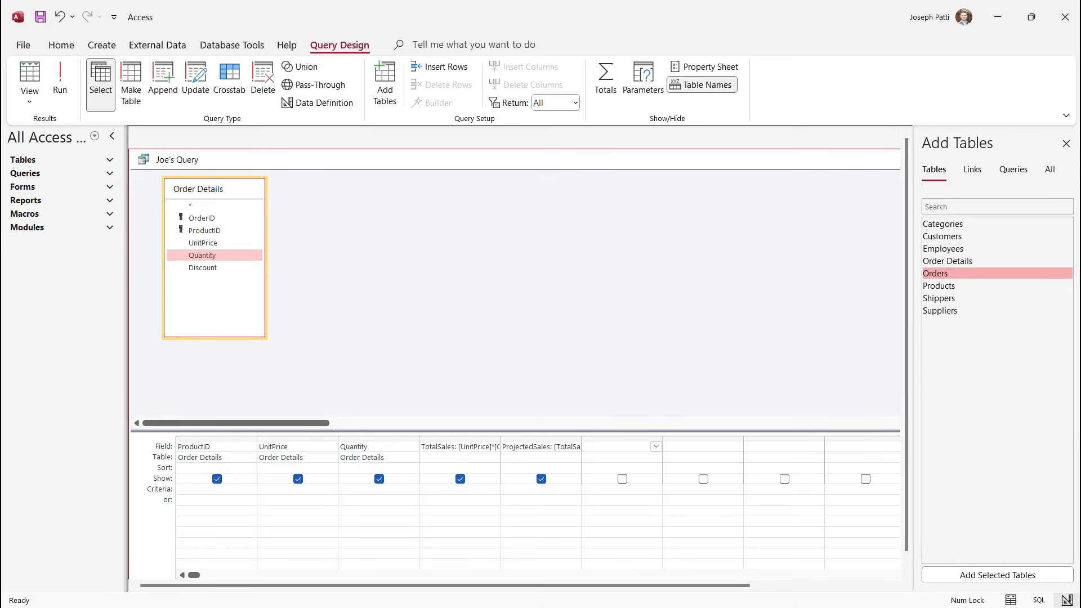
click(939, 286)
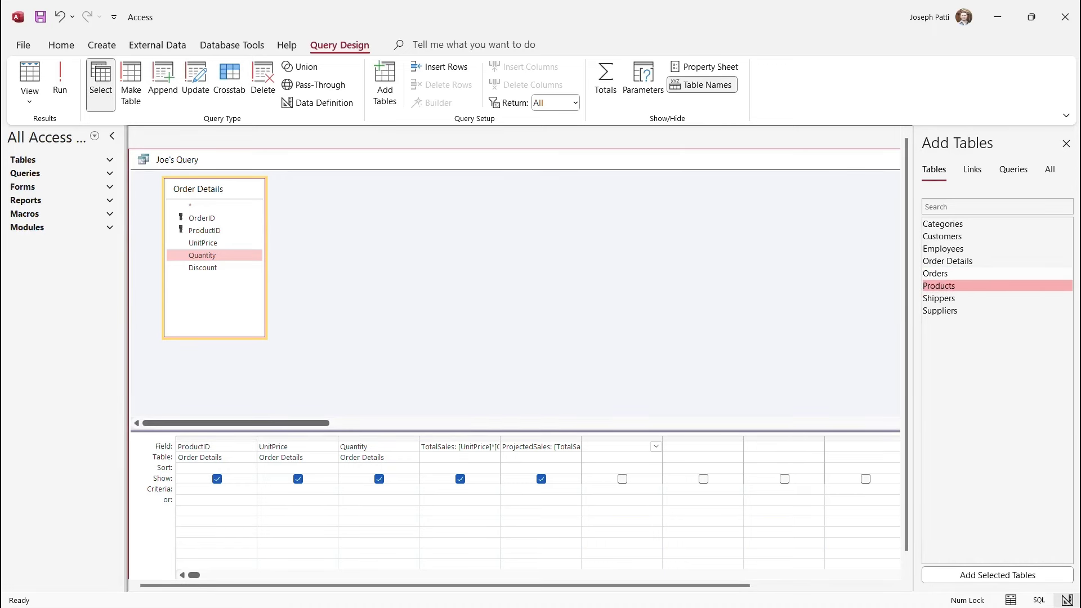
double_click(936, 274)
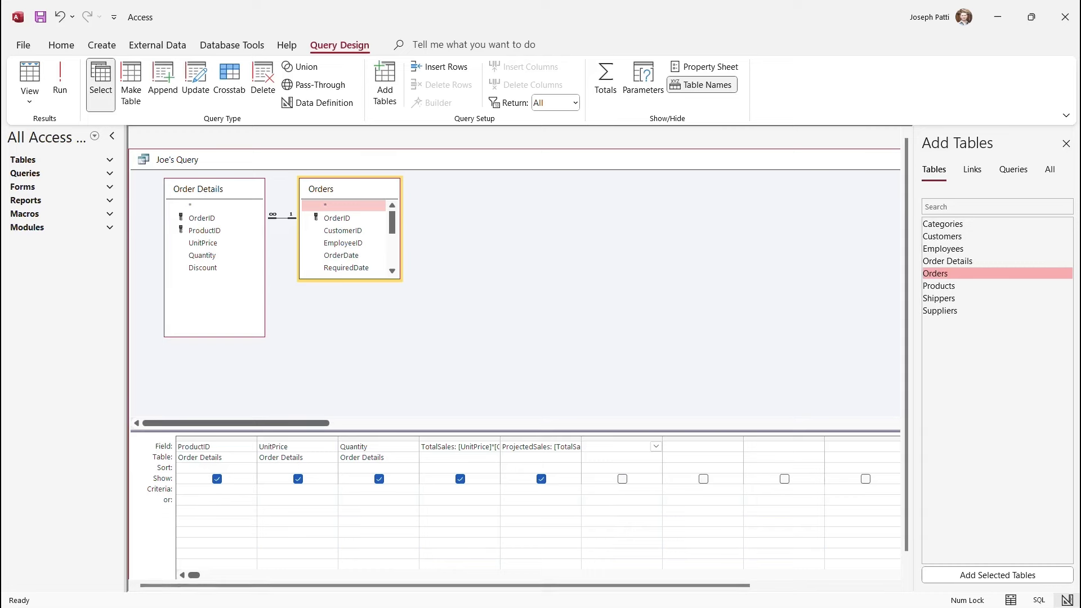
drag(350, 281, 349, 365)
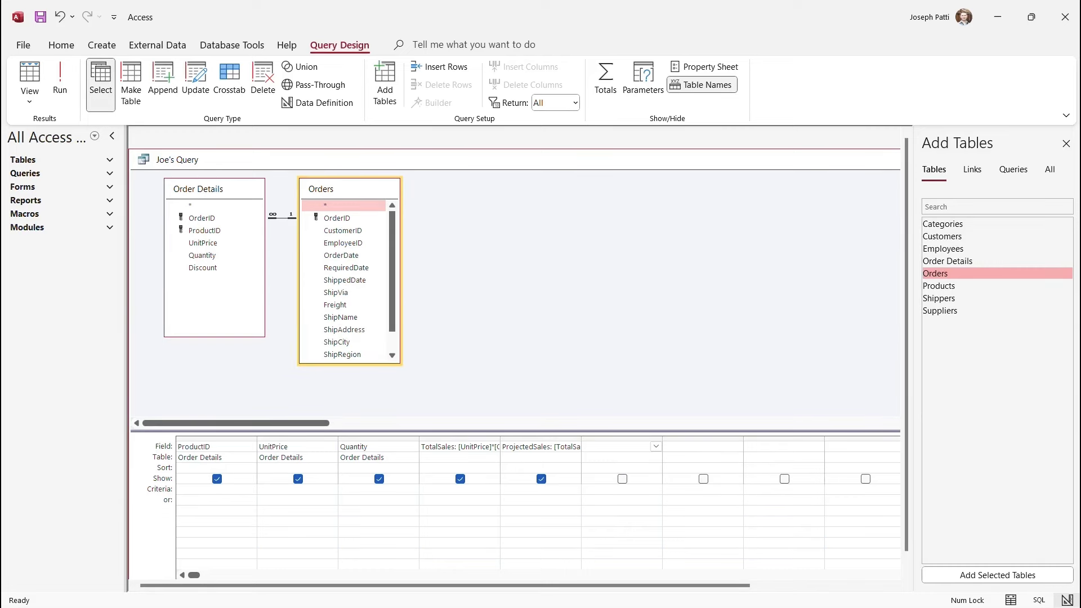
drag(338, 189, 404, 209)
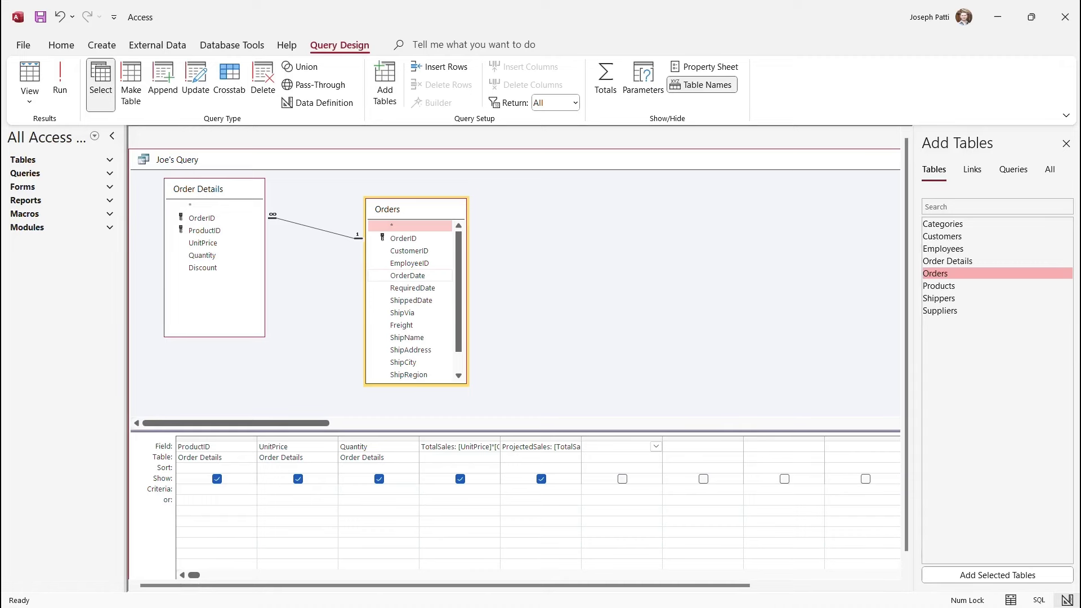
Step: Add the OrderDate field from Orders to the design grid and run the query
double_click(407, 276)
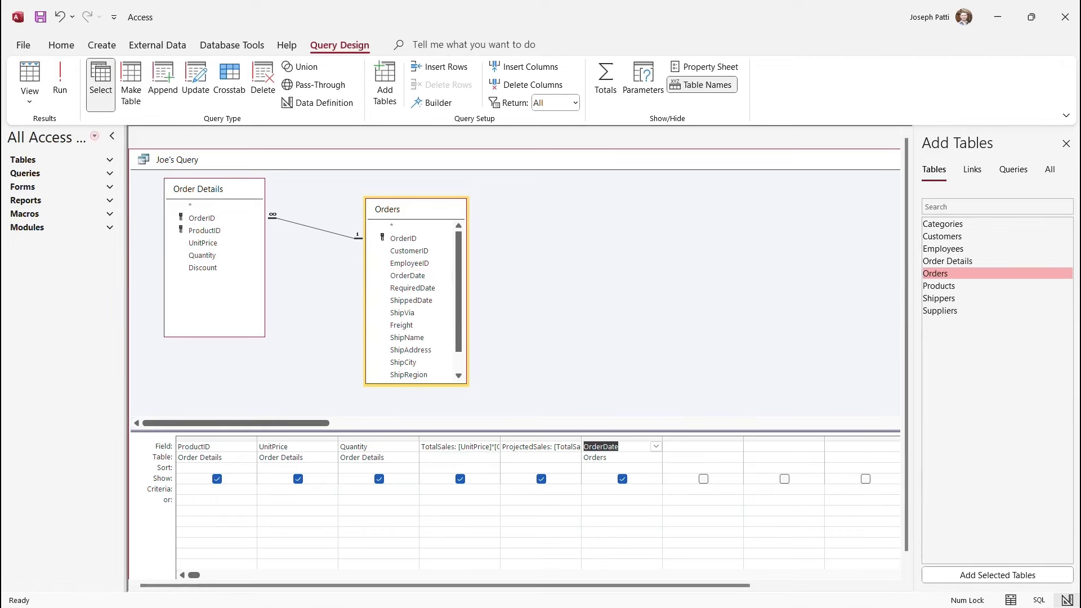
click(60, 79)
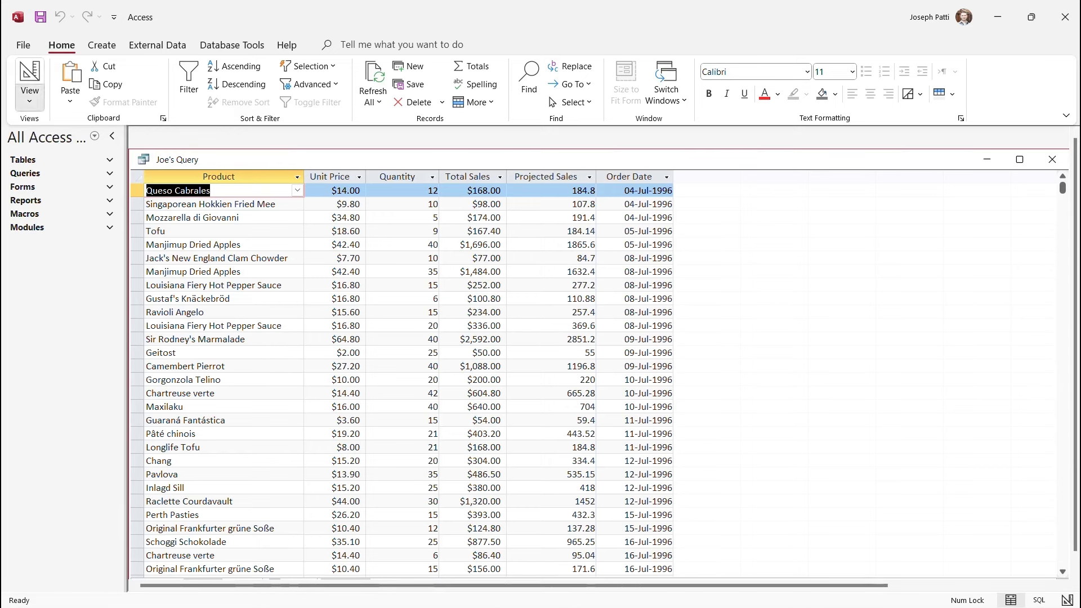
Step: In Design View, open the Expression Builder for the blank column after OrderDate and list the built-in Date/Time functions
click(30, 100)
click(73, 186)
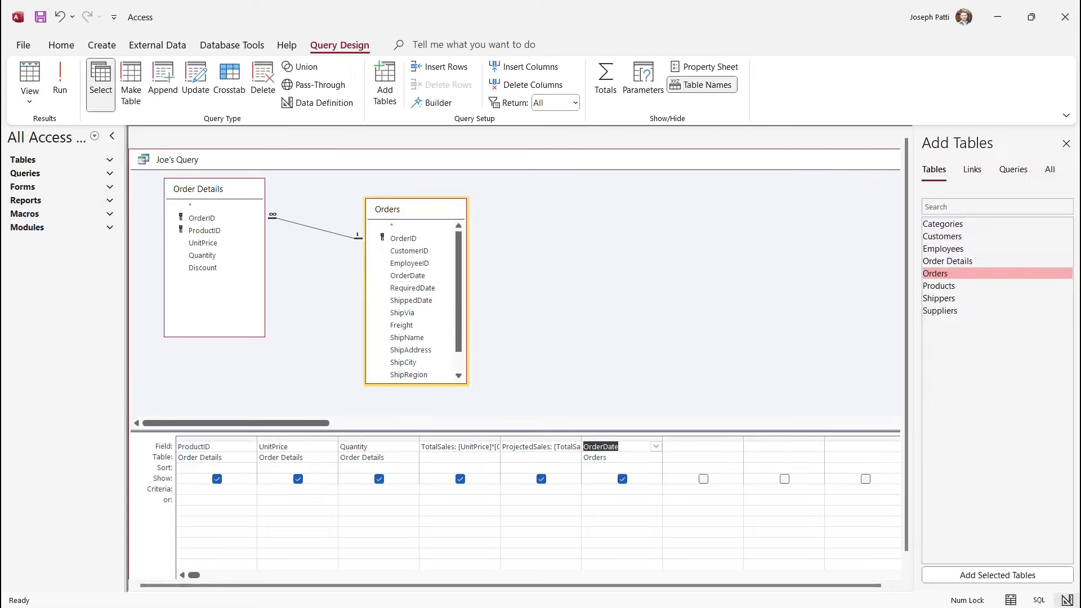
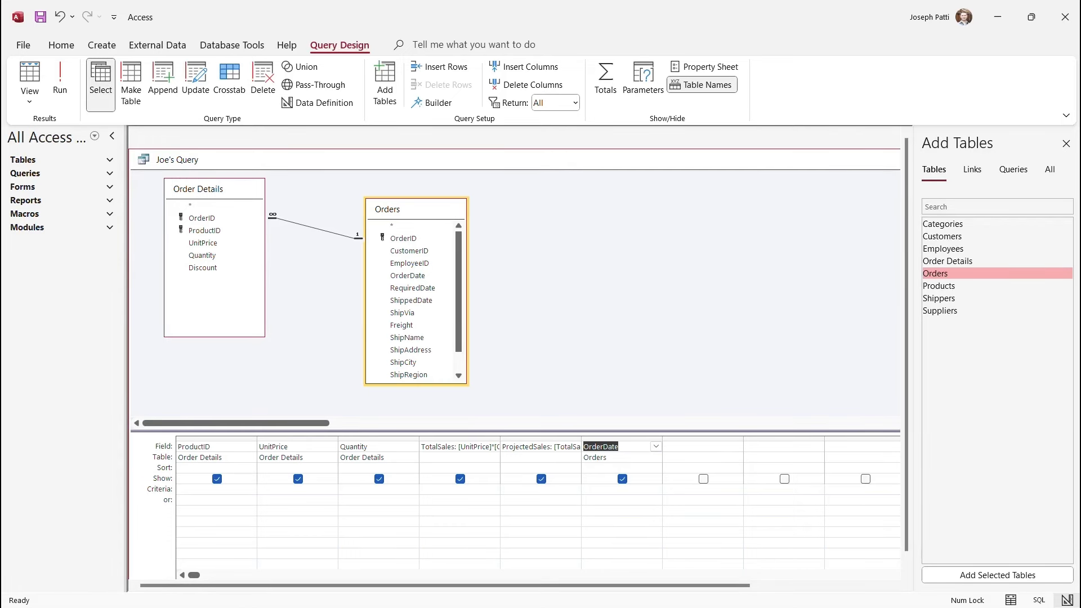
right_click(701, 446)
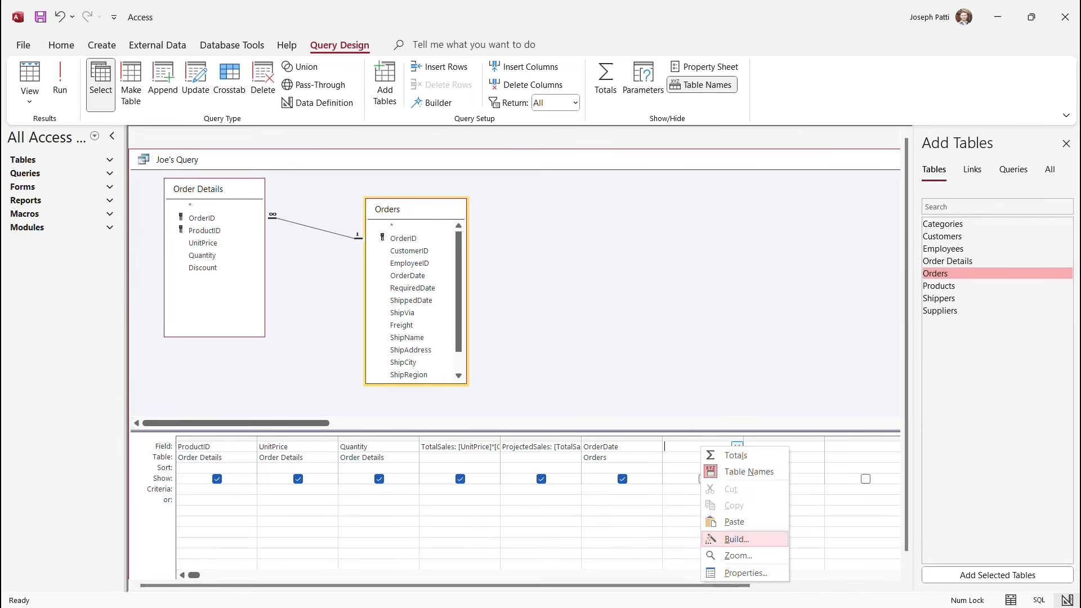
click(736, 539)
drag(466, 120, 435, 168)
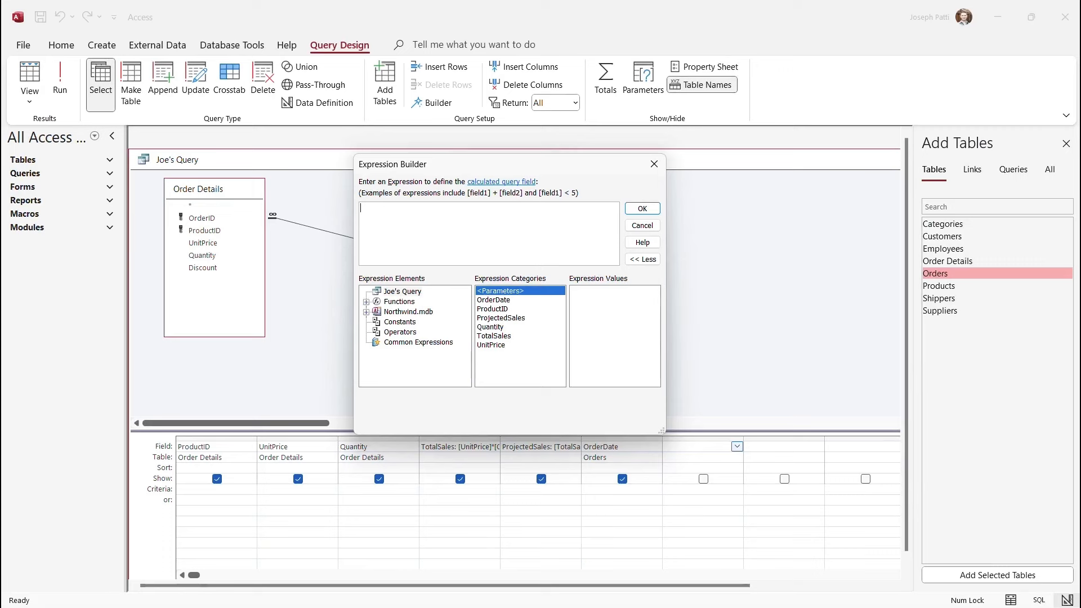
click(338, 301)
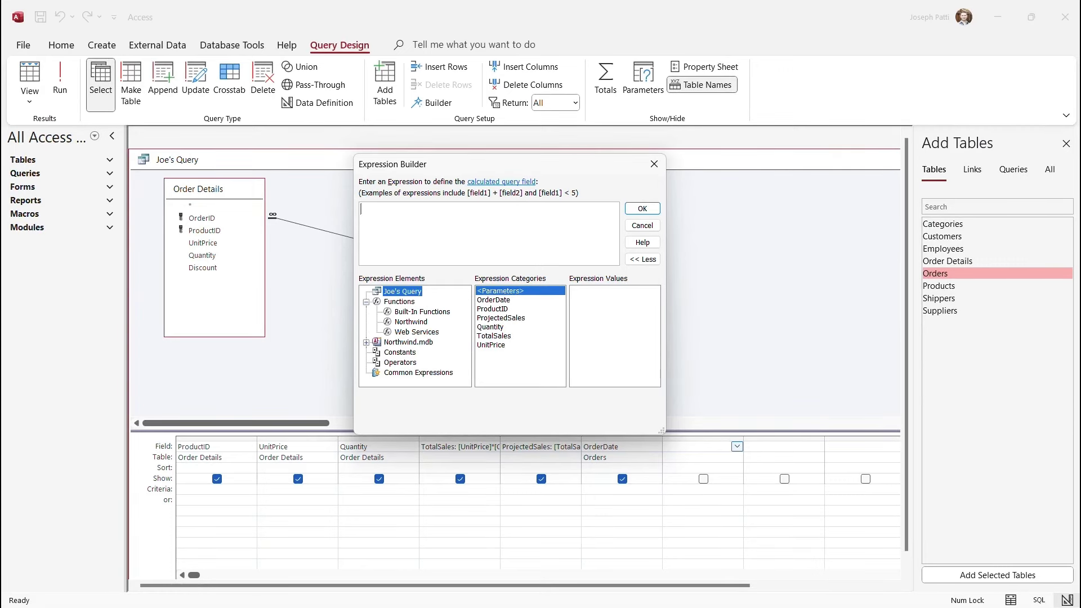
click(421, 312)
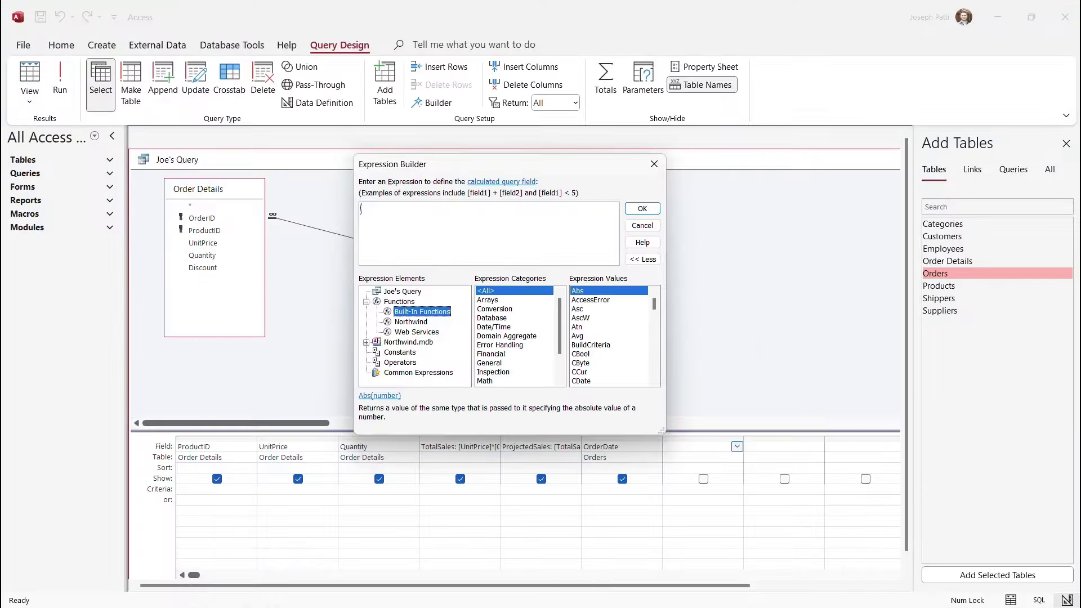
click(472, 327)
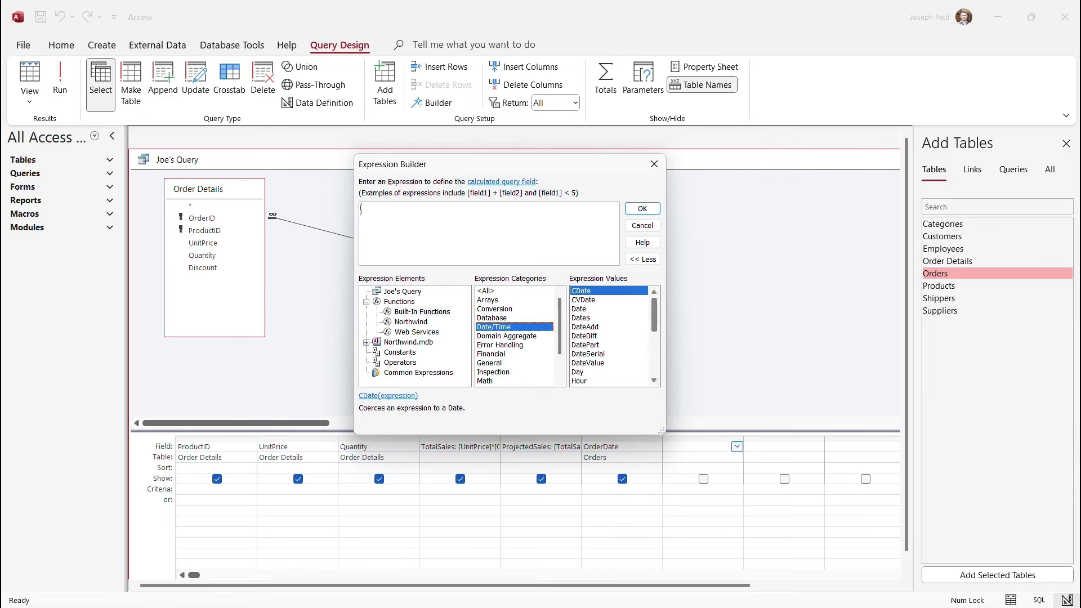
scroll(610, 336, down, 3)
drag(655, 342, 654, 345)
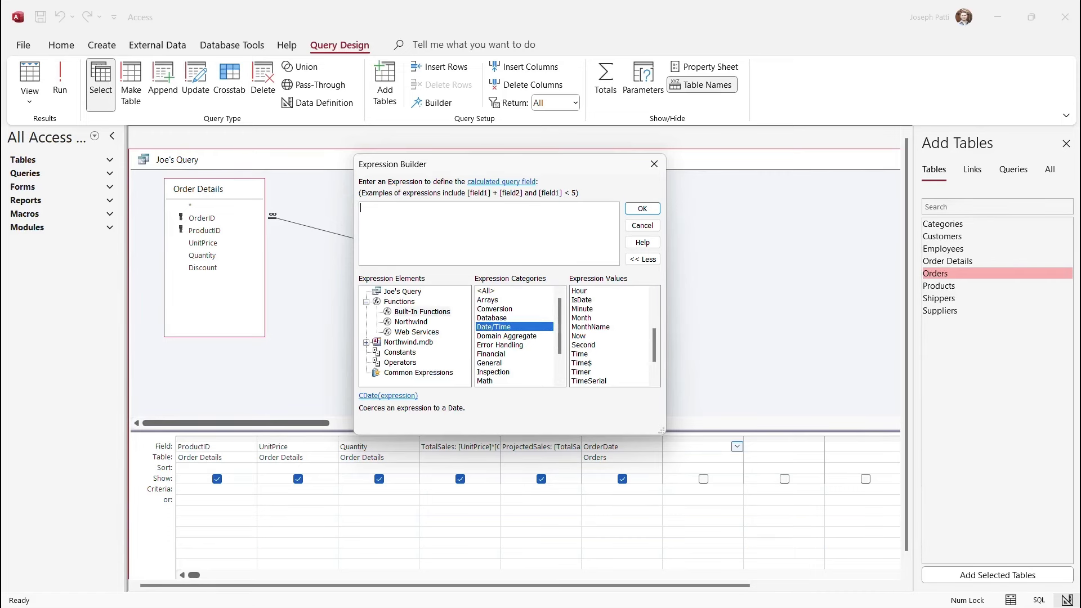
Step: Name the calculated field OrderMonth and insert the Month function after the name
text(Order)
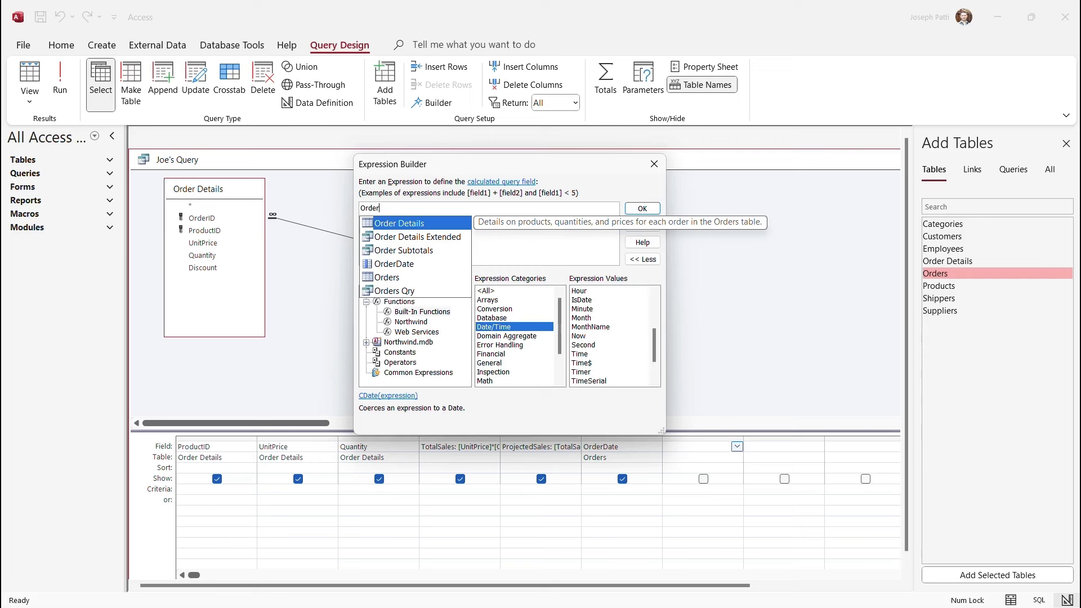
text(Month:)
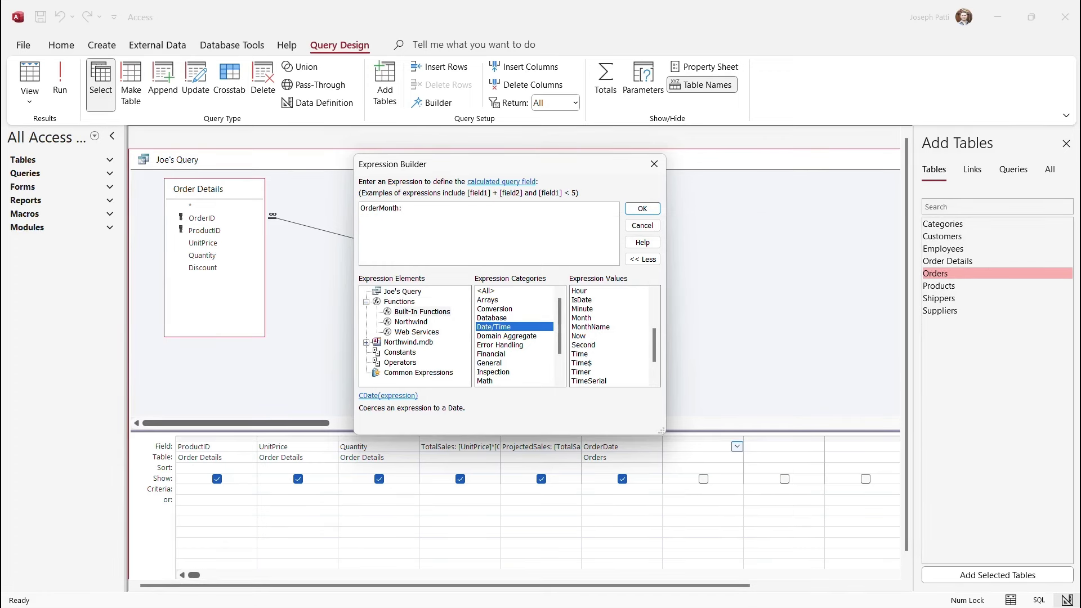
click(582, 318)
double_click(581, 318)
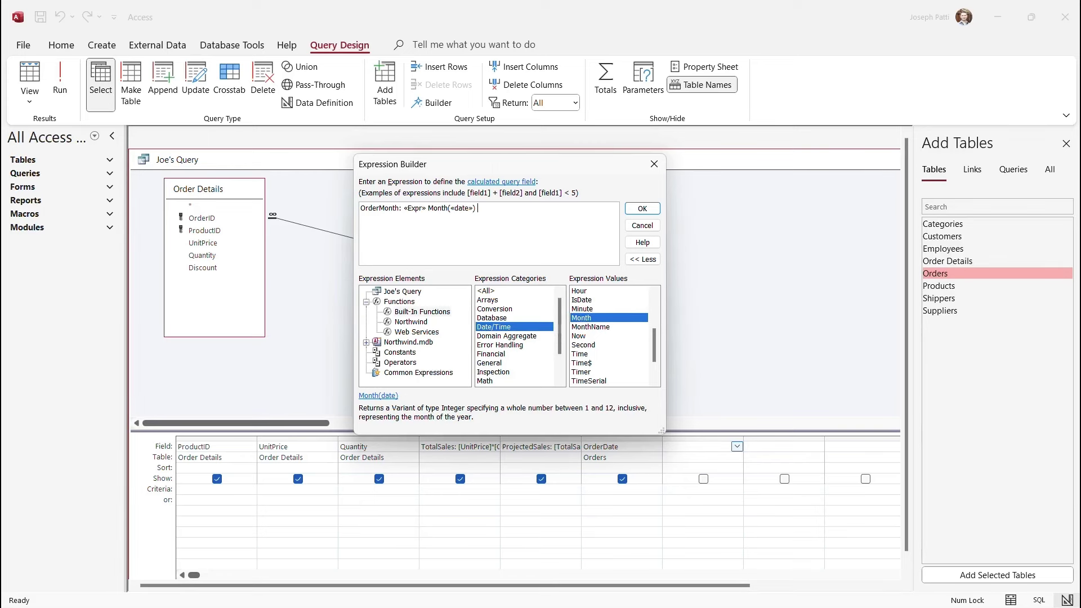
Step: Remove the «Expr» placeholder, replace the date argument with [OrderDate] from Joe's Query, and accept the OrderMonth expression
click(415, 208)
click(462, 208)
click(415, 208)
key(Delete)
click(439, 208)
click(402, 292)
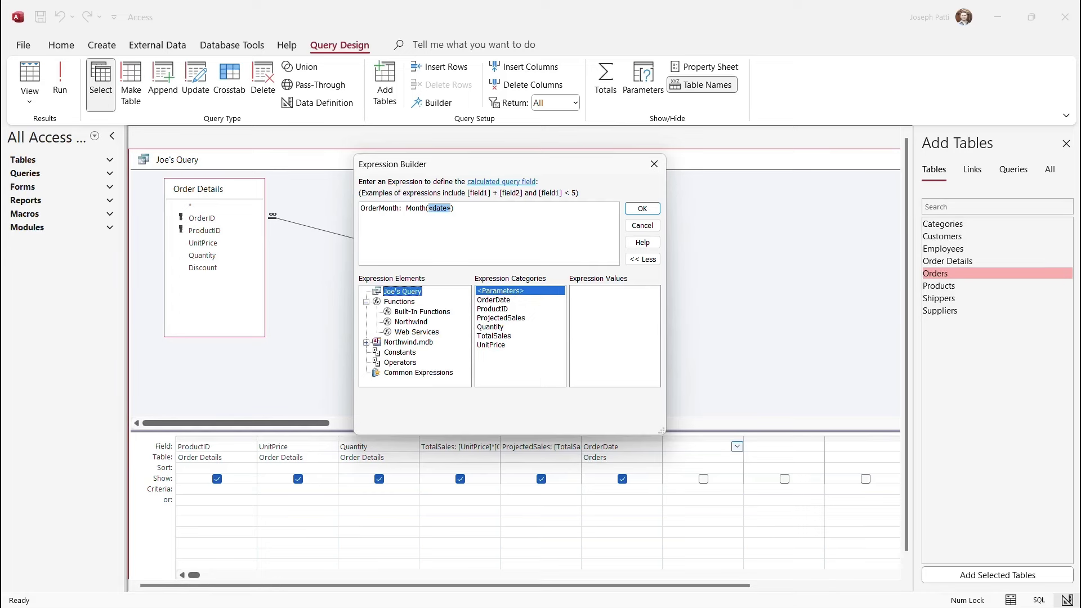
double_click(493, 299)
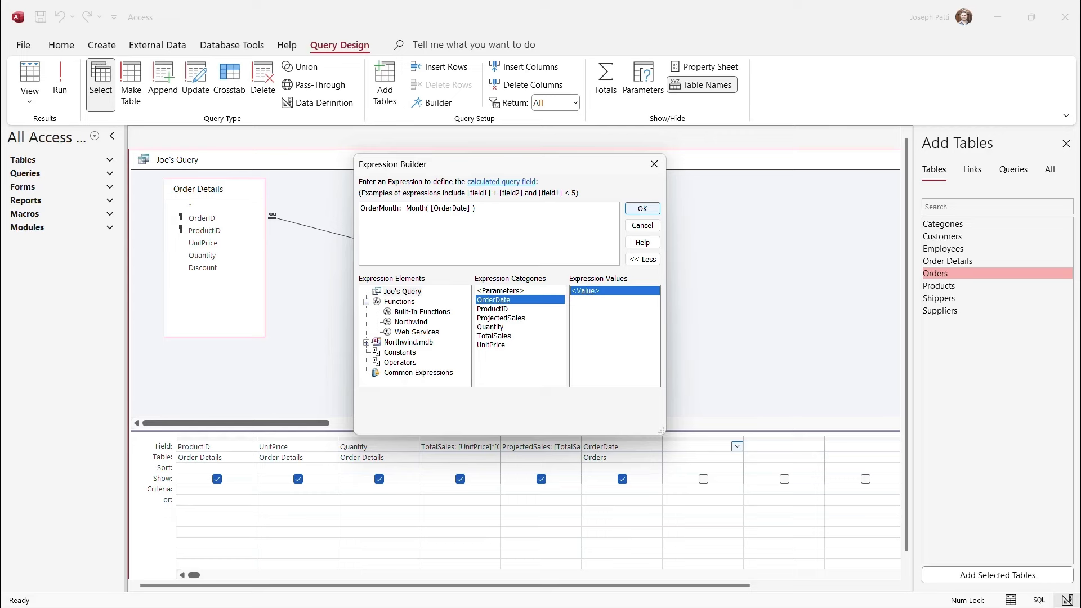
key(Return)
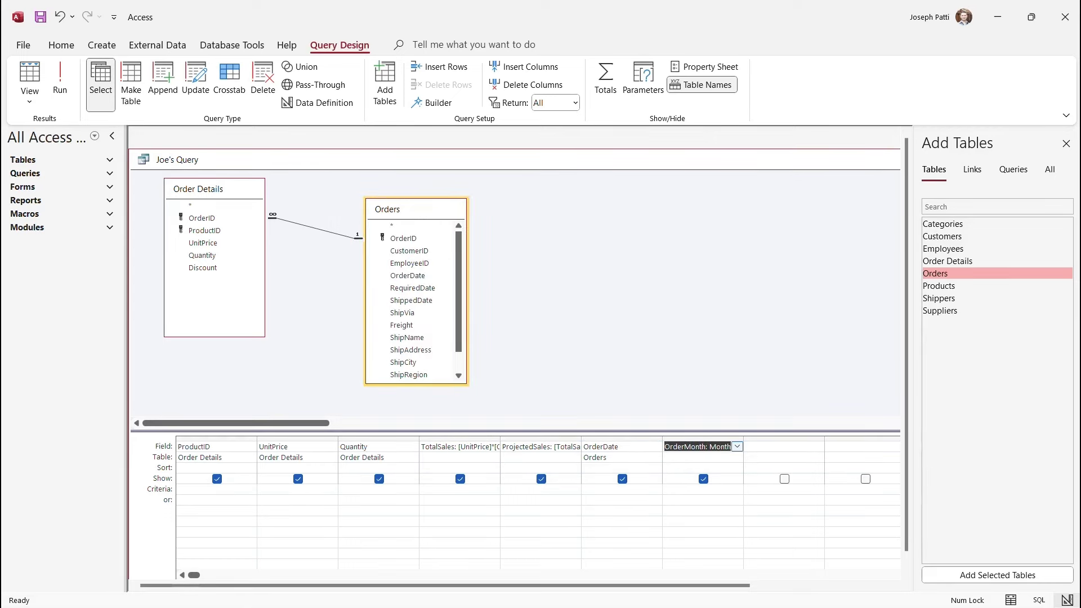
Step: Run the query and check the OrderMonth values against the order dates further down the records
click(60, 78)
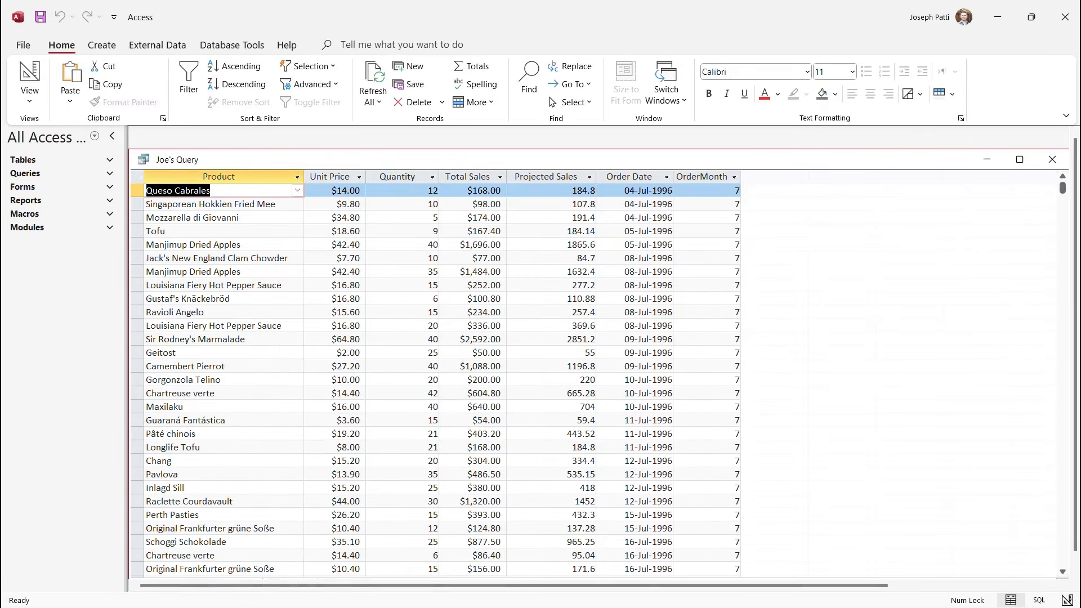
scroll(433, 377, down, 10)
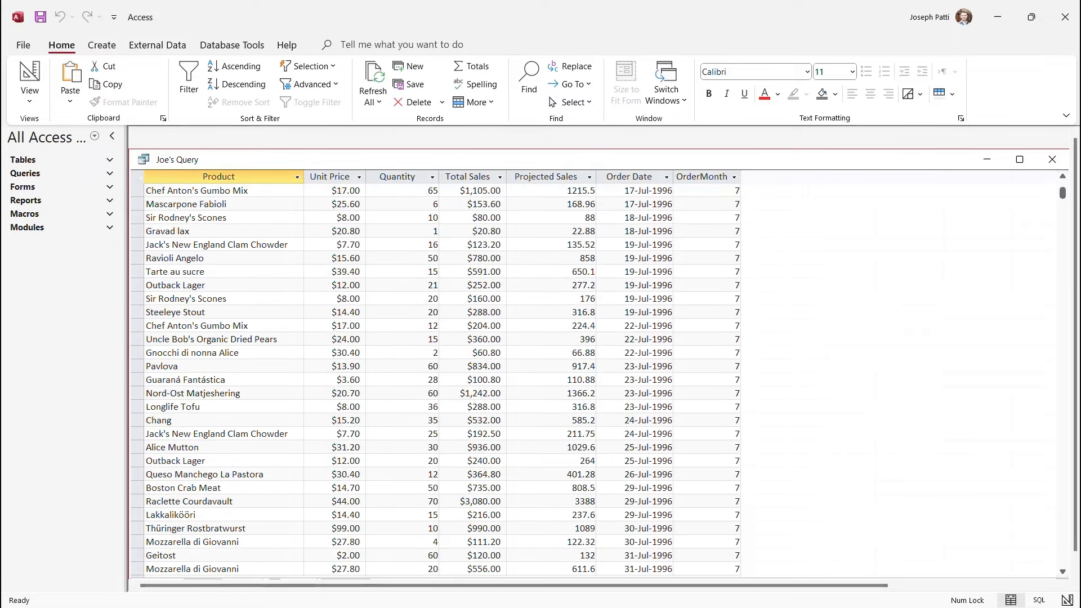
scroll(433, 377, down, 20)
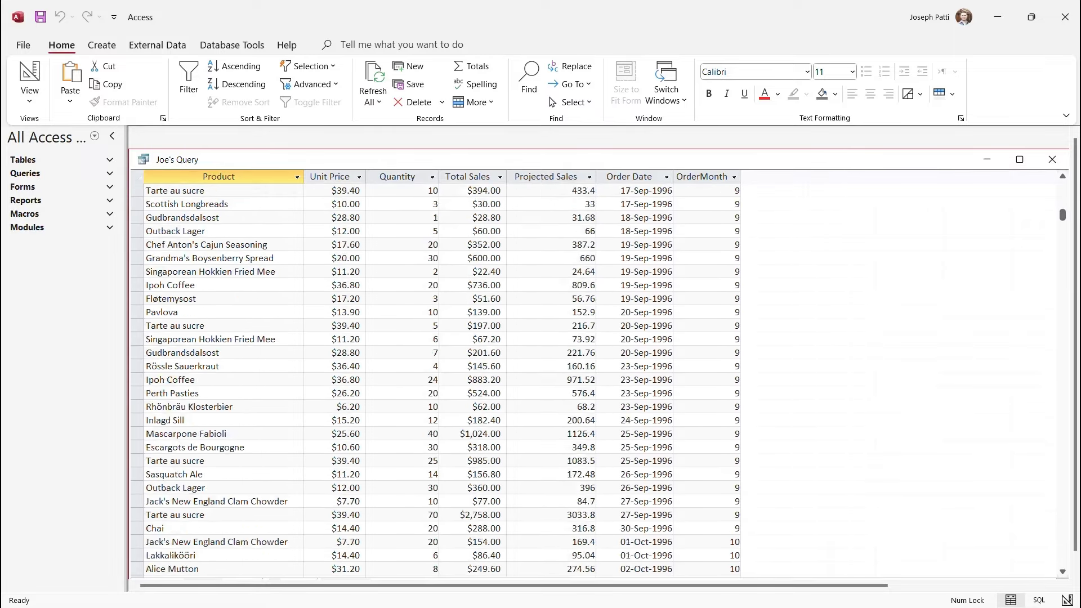
scroll(434, 377, down, 15)
scroll(433, 377, up, 13)
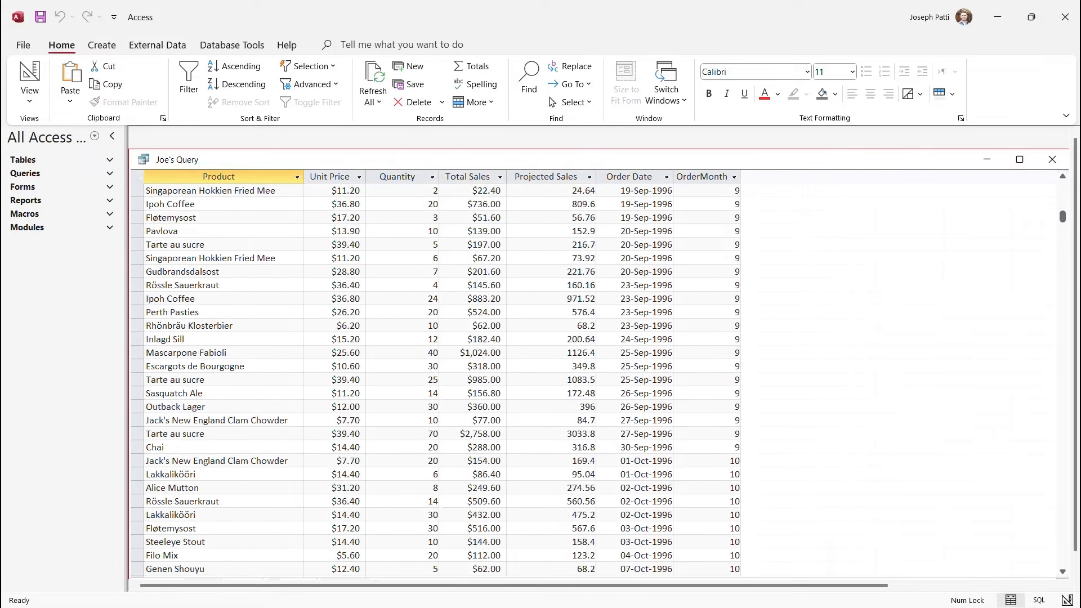
scroll(433, 377, up, 20)
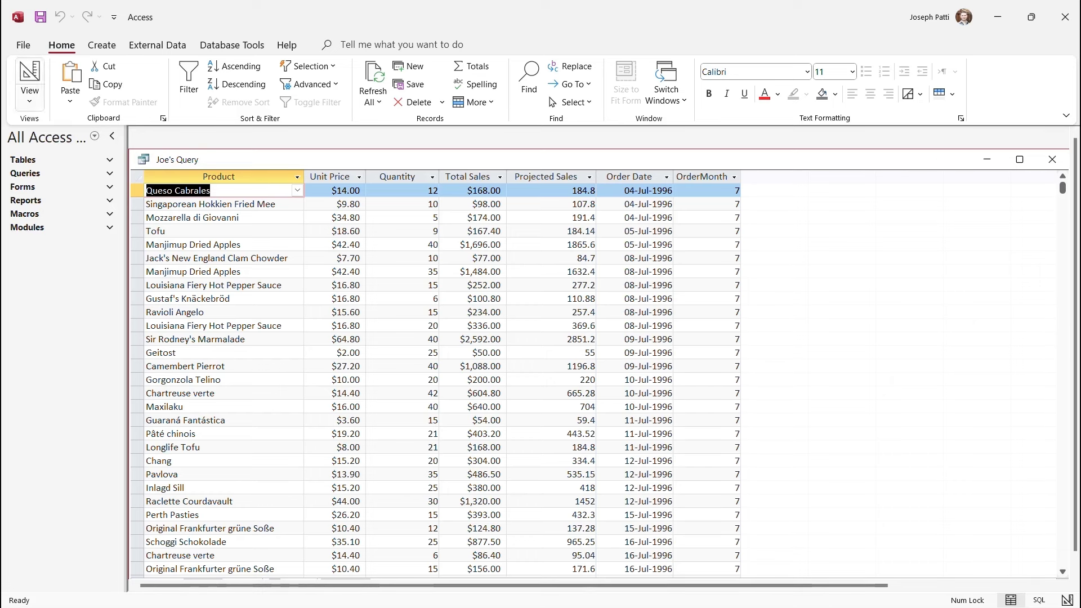
Step: Return to Design View, open the Expression Builder for the column after OrderMonth and list the built-in Date/Time functions
click(29, 102)
click(65, 184)
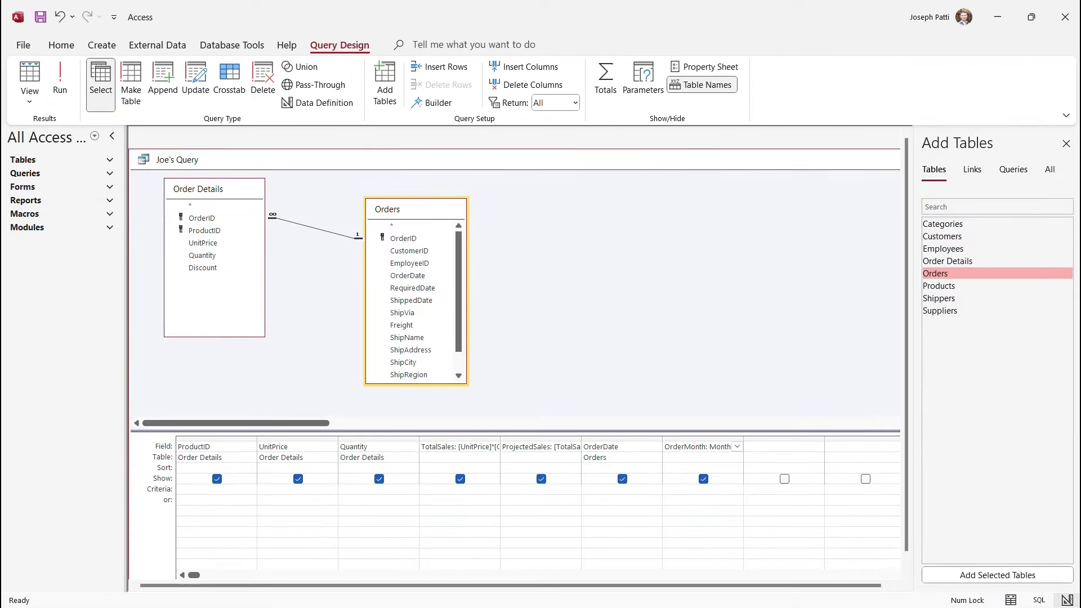
right_click(786, 447)
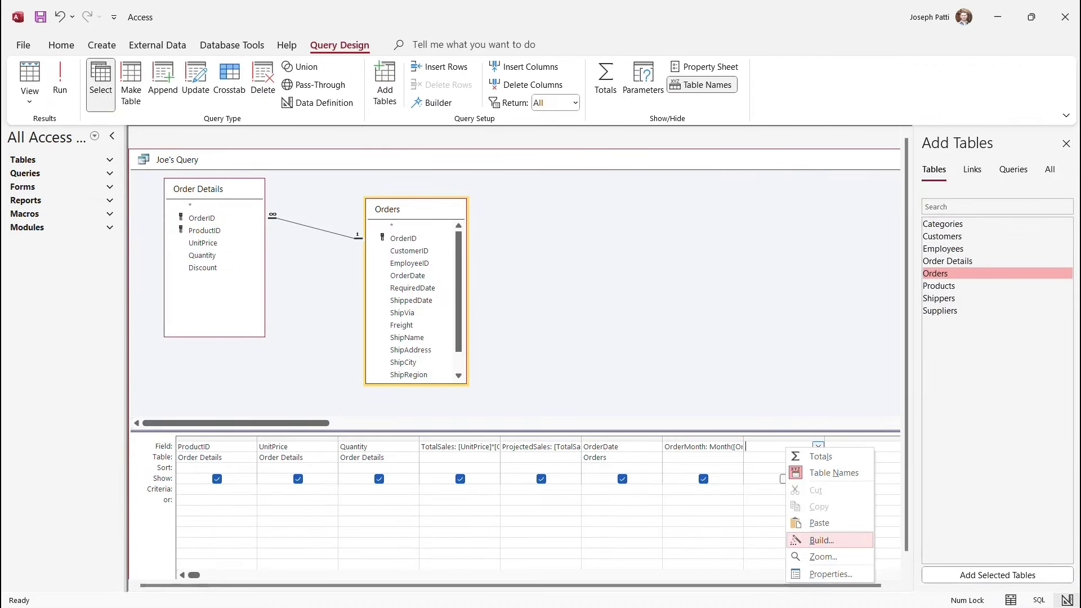
click(821, 539)
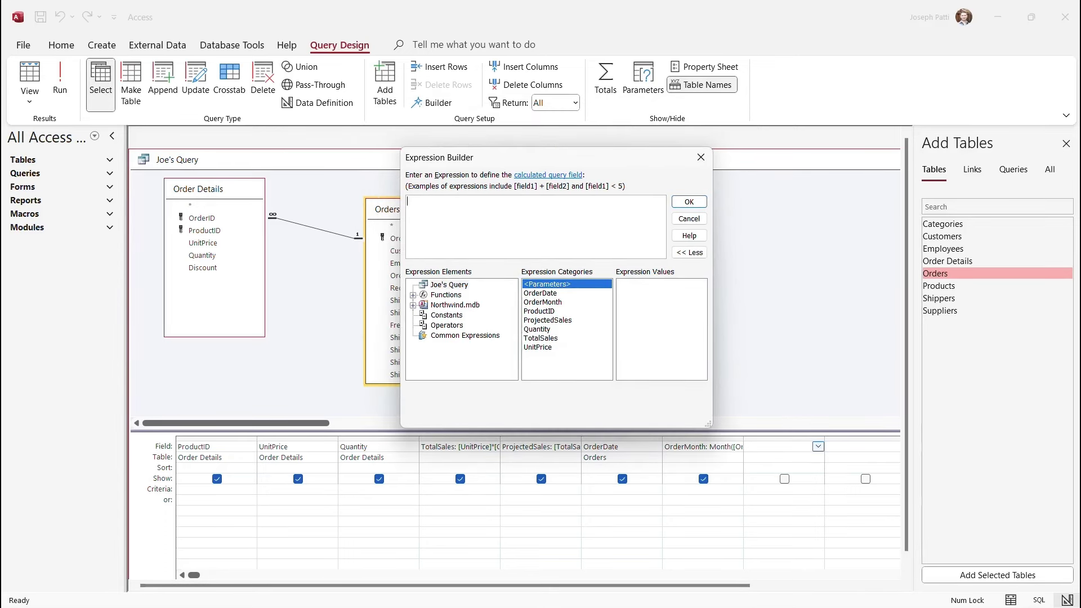
click(413, 295)
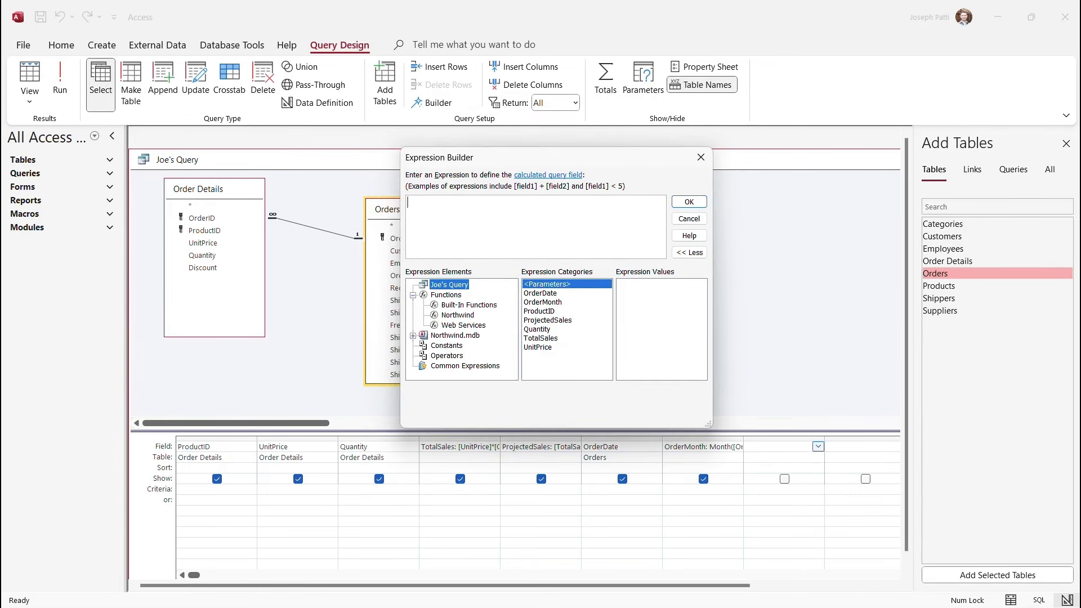
click(469, 305)
click(540, 320)
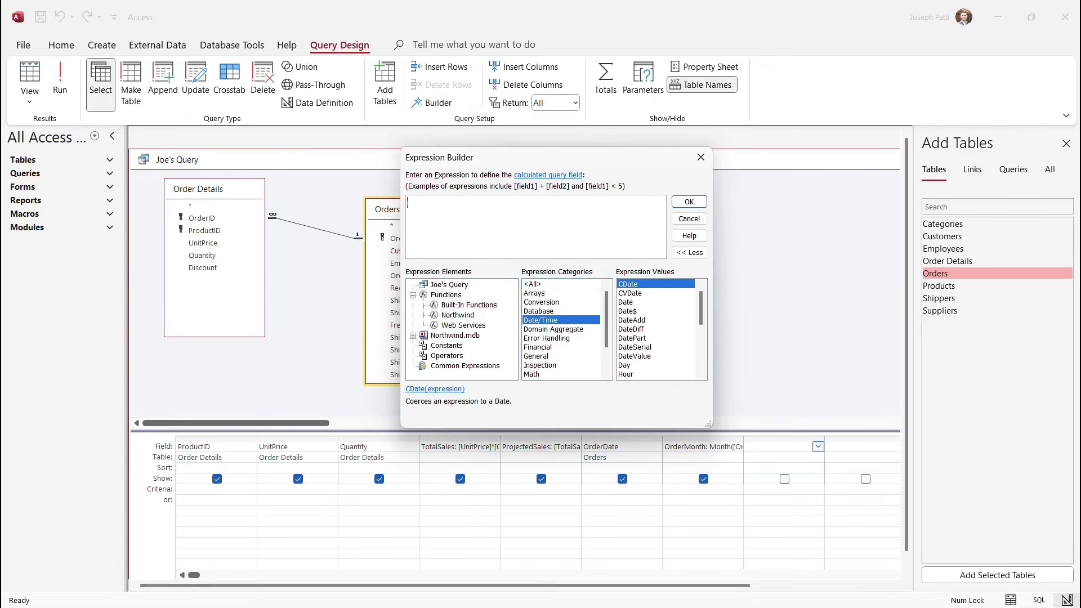
scroll(656, 329, down, 3)
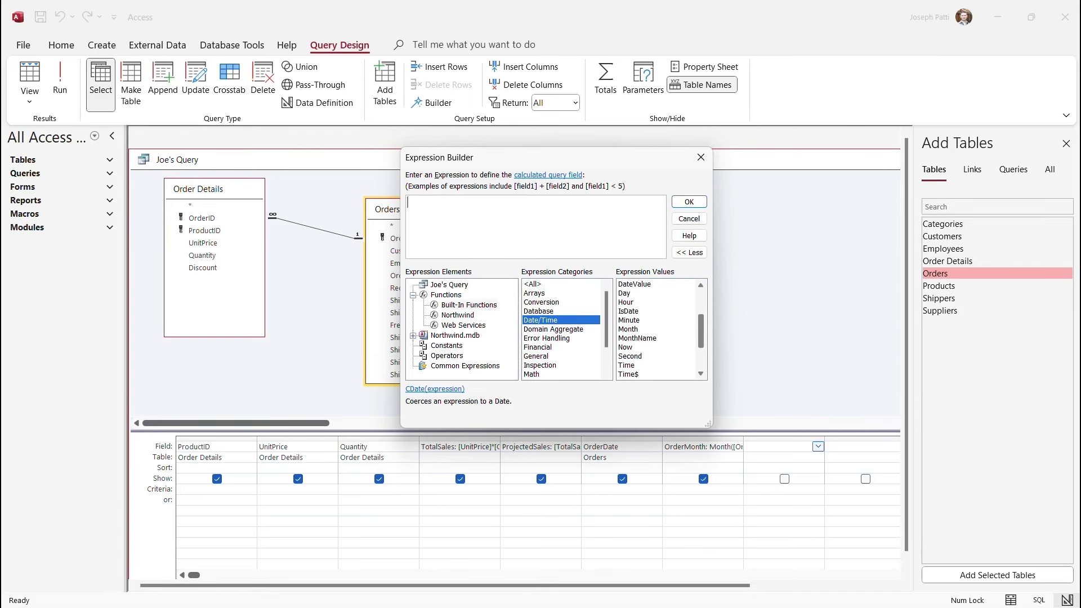
Step: Insert the MonthName function and put the field name OrderMonthName: in front of it
click(638, 330)
double_click(637, 330)
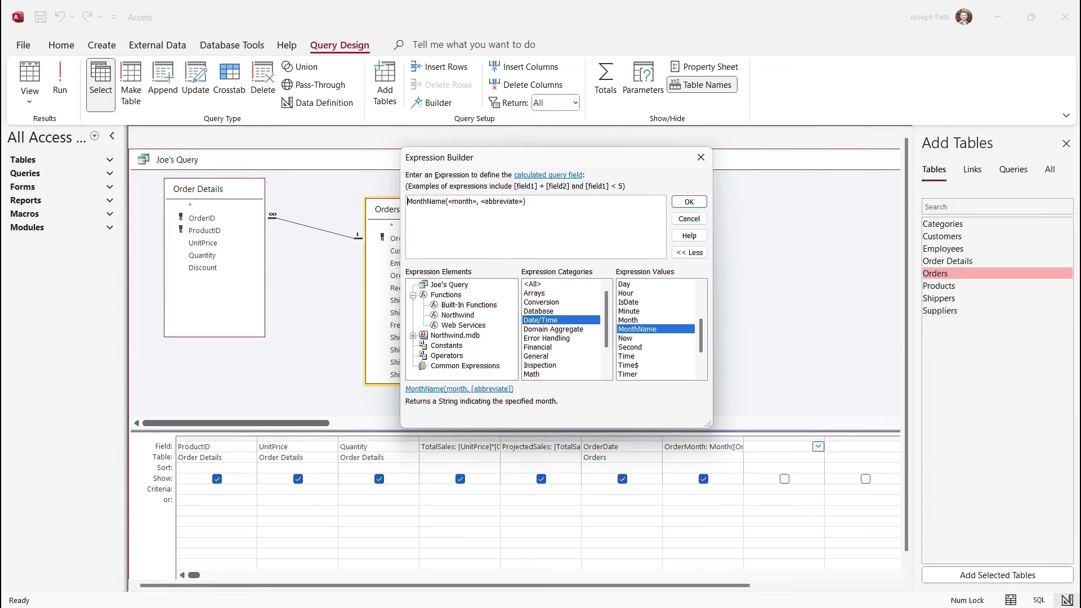
text(Order)
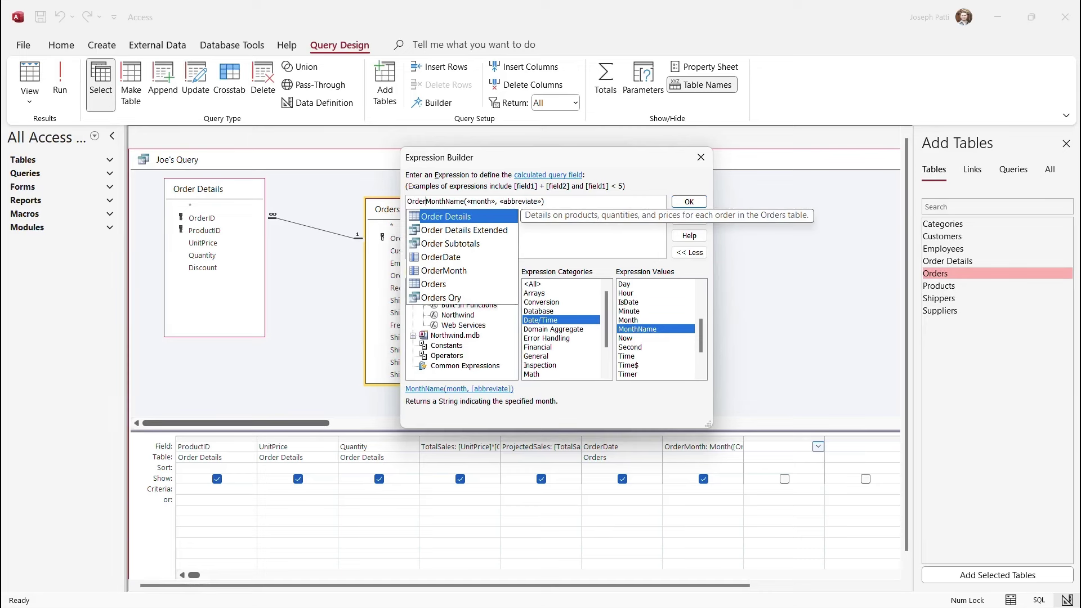
text(MonthName)
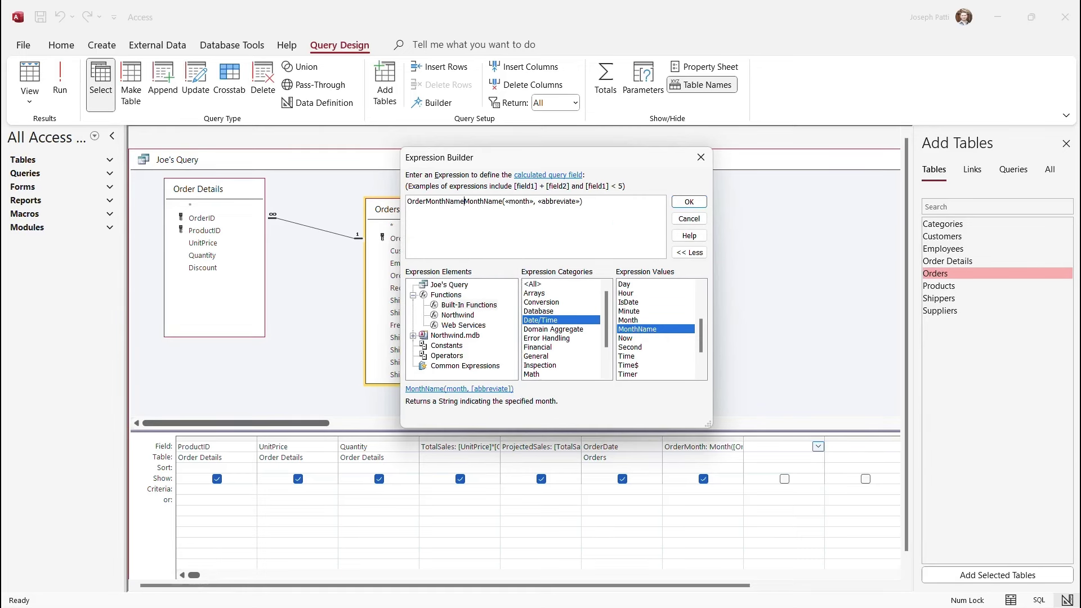
text(:)
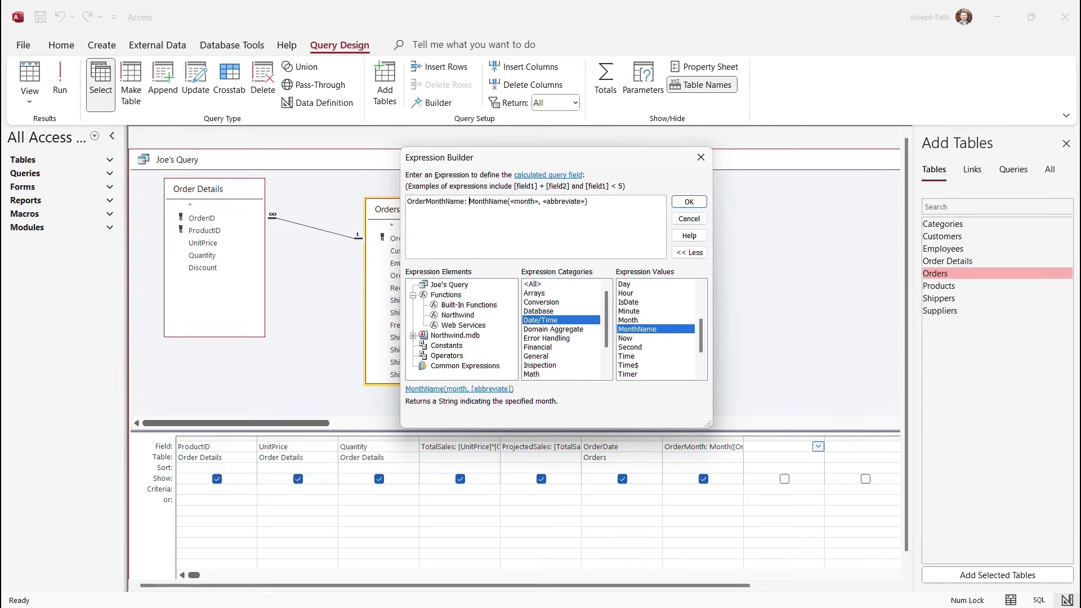
Step: Replace the month argument of MonthName with the [OrderMonth] field from Joe's Query
click(524, 201)
click(449, 285)
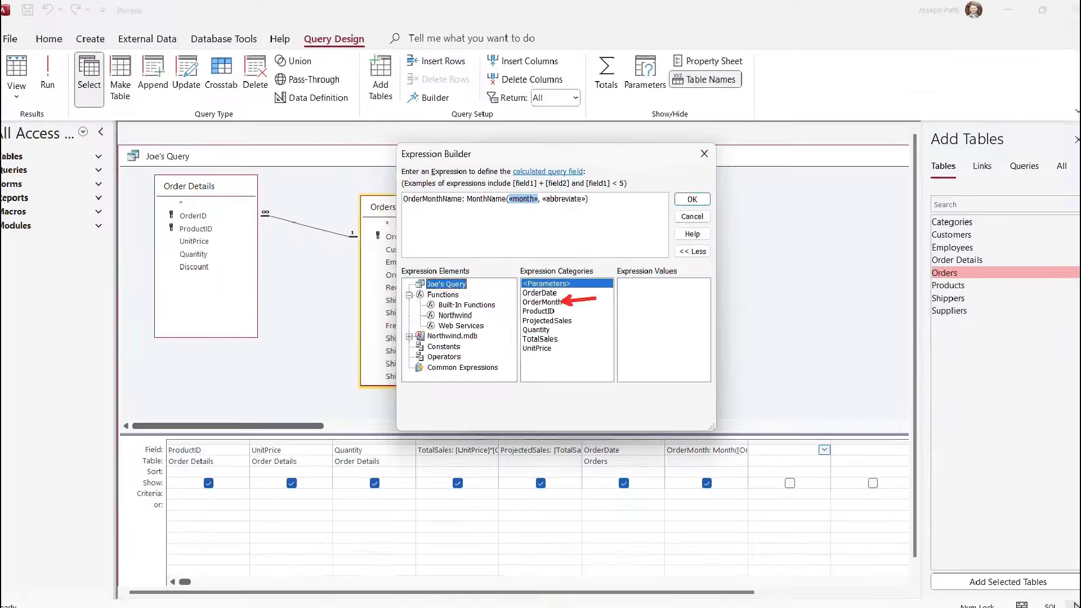
click(523, 297)
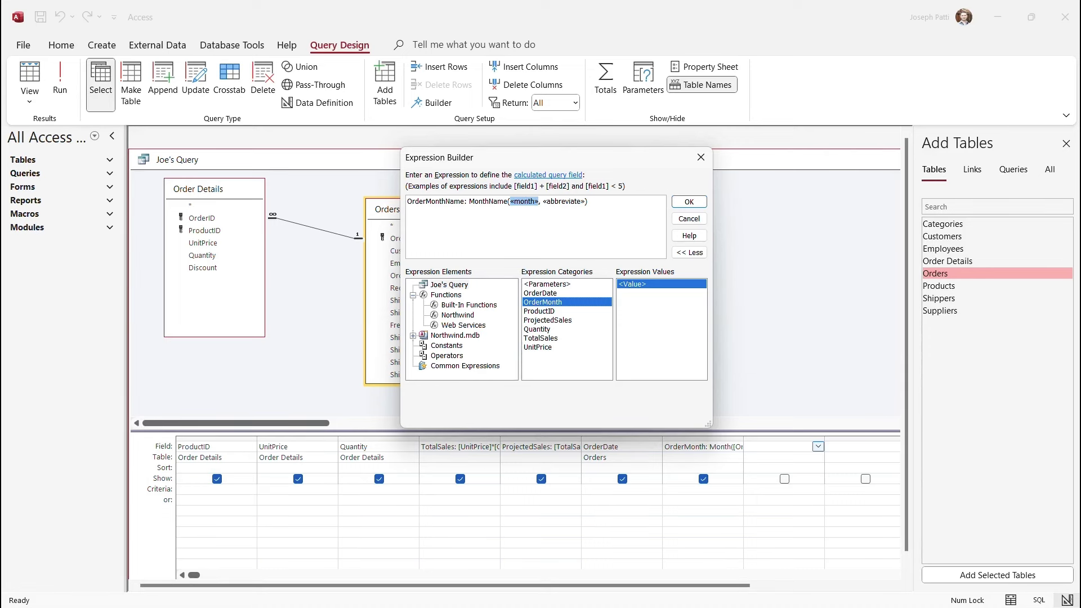
double_click(543, 302)
Step: Open the online help page for the MonthName function and read how its abbreviate argument works
click(584, 201)
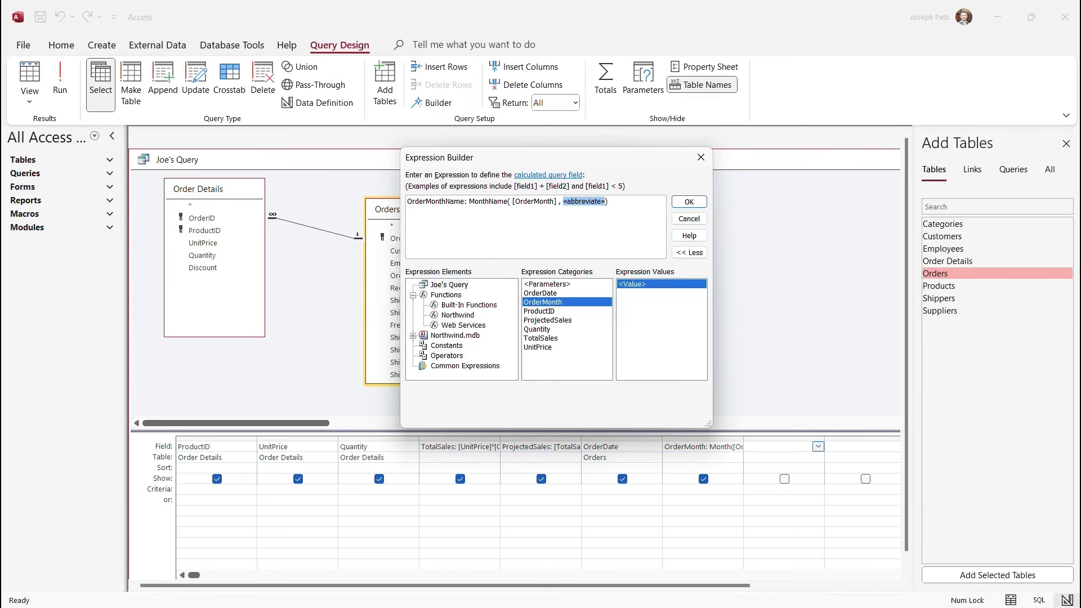
click(489, 201)
click(469, 305)
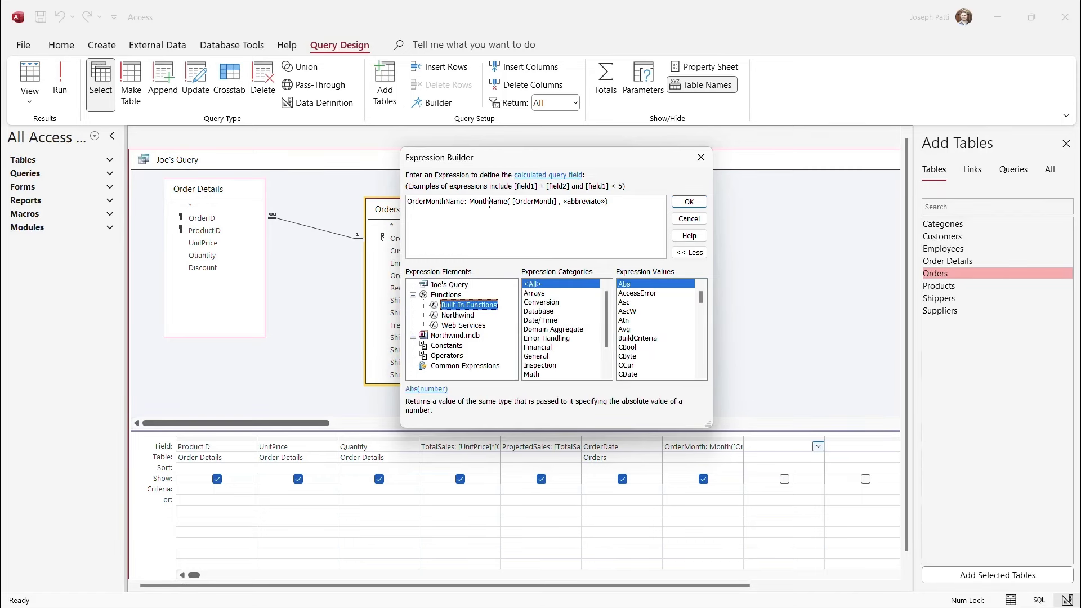
click(490, 202)
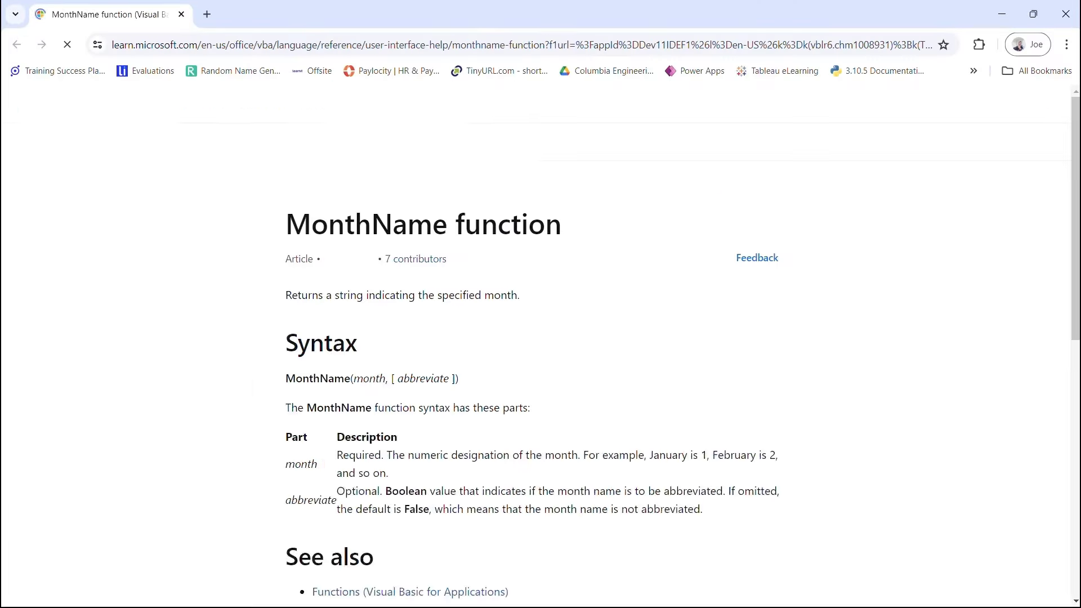
scroll(535, 338, down, 5)
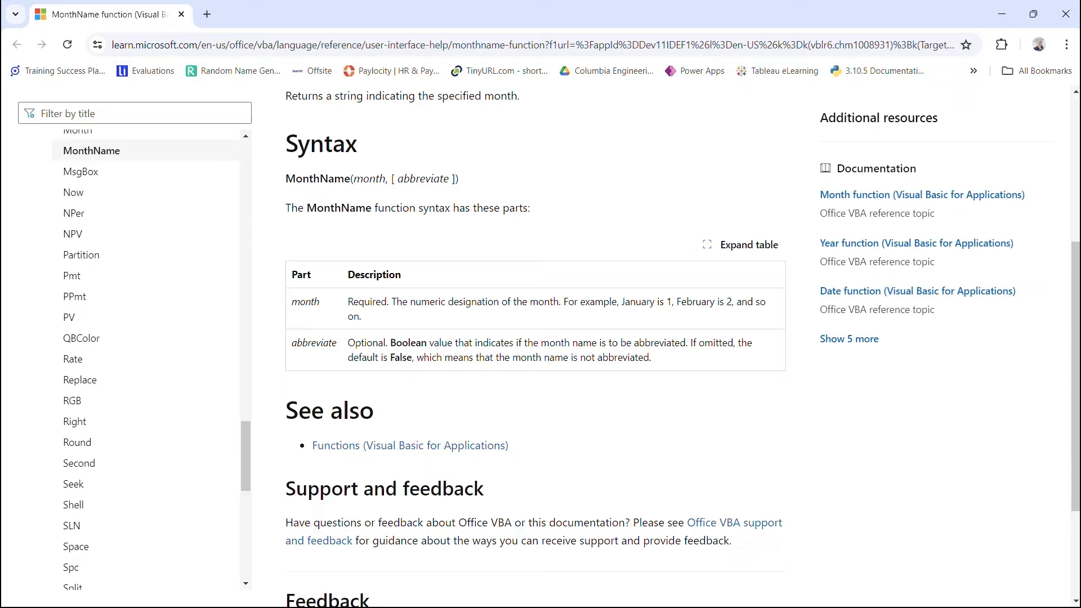
Step: Close the help page, remove the optional abbreviate argument and its comma from the MonthName expression, and accept the OrderMonthName field
click(181, 14)
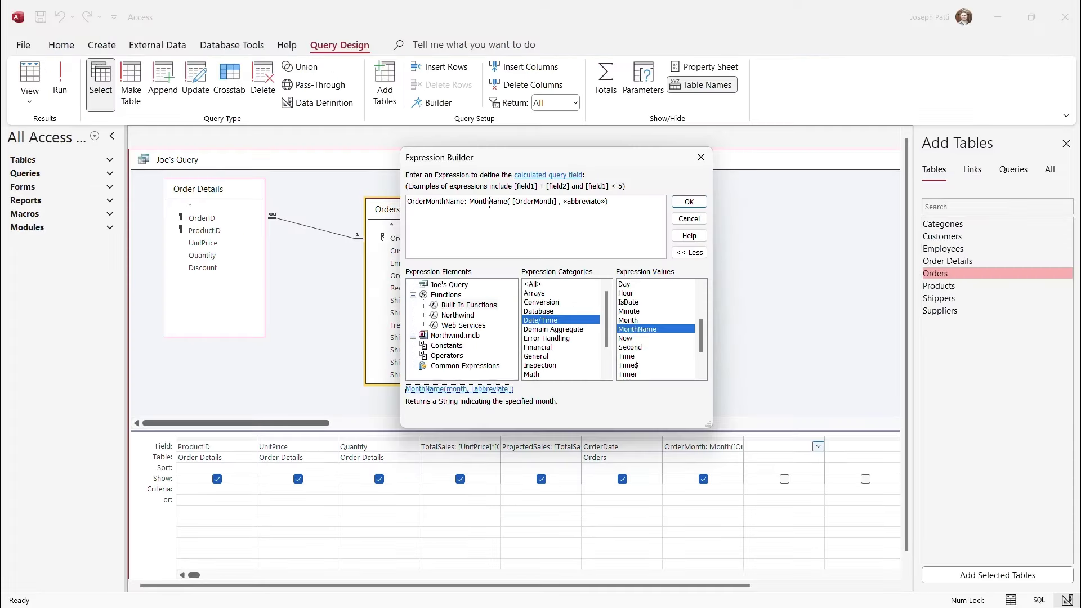
click(584, 201)
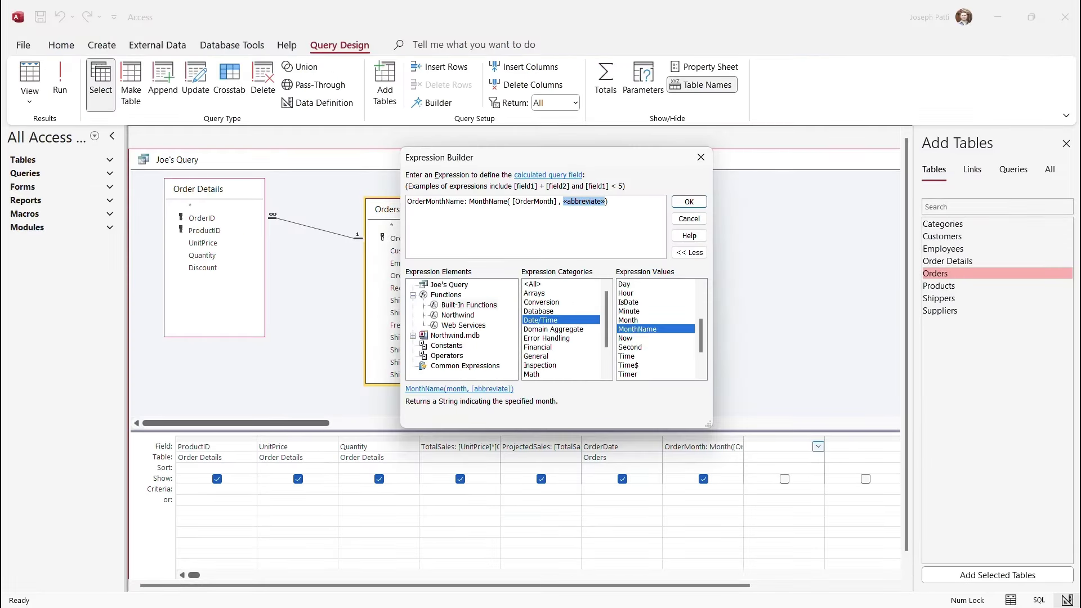
key(BackSpace)
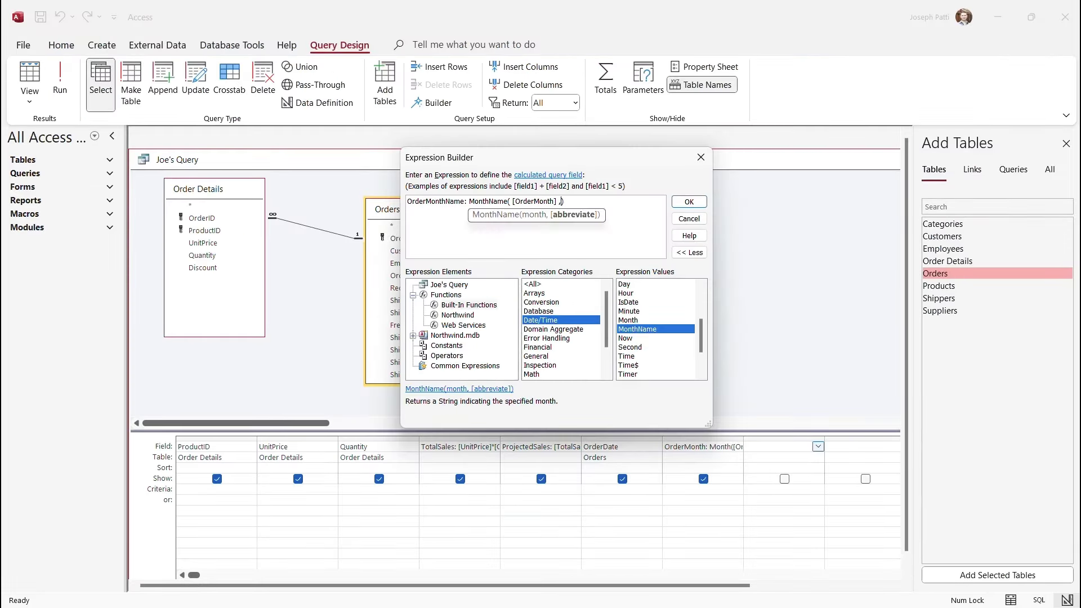
key(BackSpace)
key(BackSpace)
key(Right)
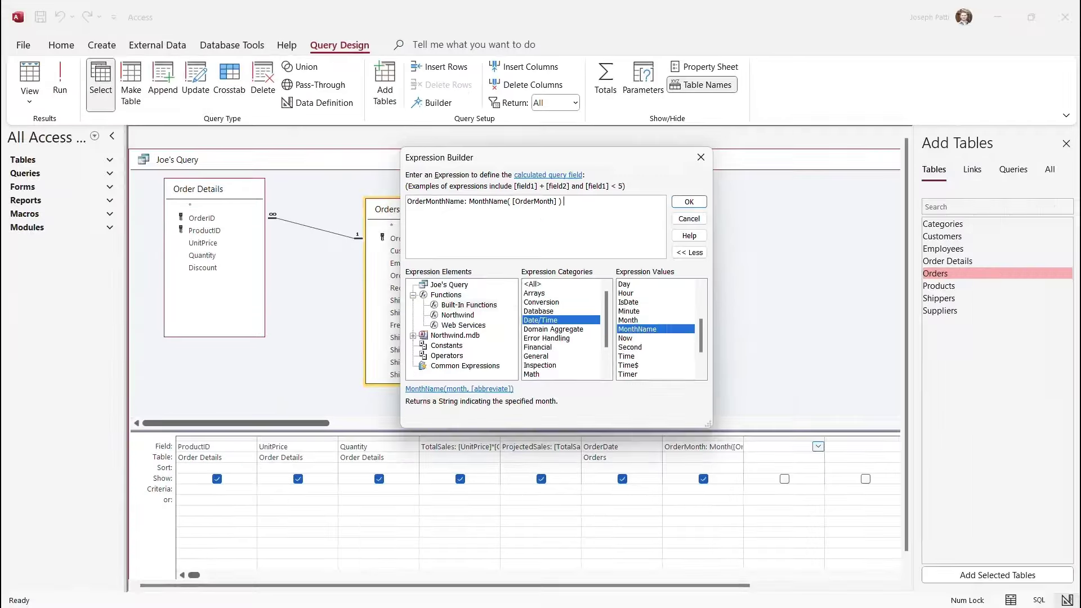
key(Return)
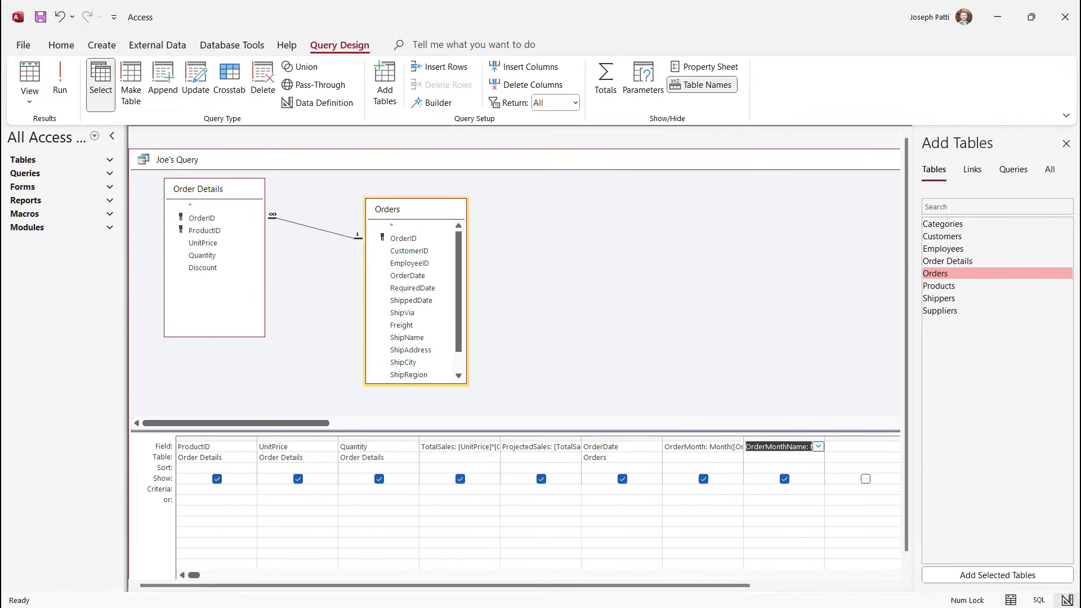
Step: Run Joe's Query and check the month names in the OrderMonthName column
key(F5)
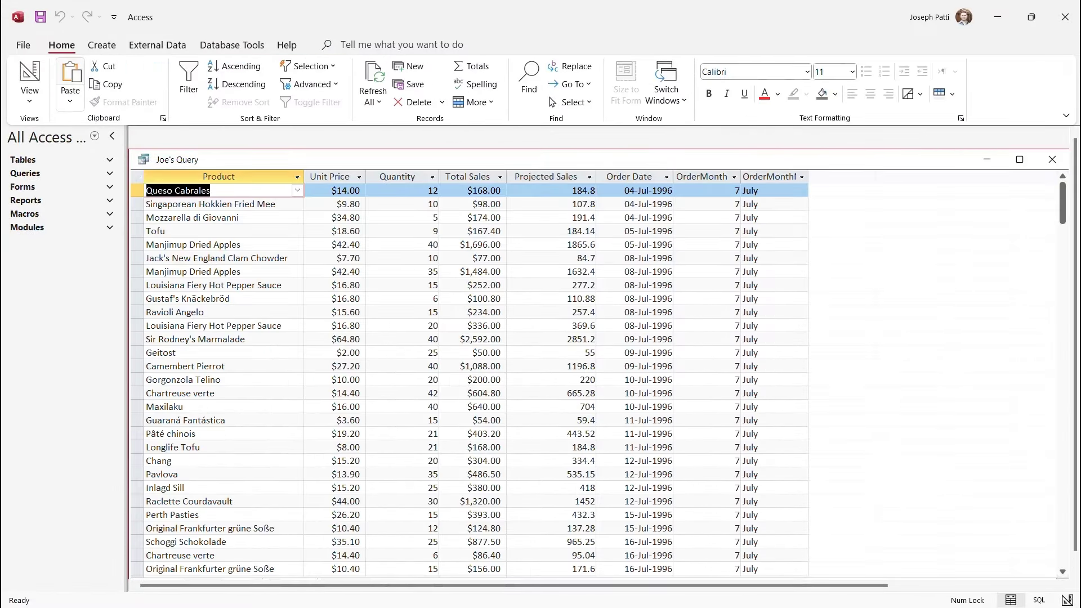
scroll(469, 377, down, 2)
scroll(469, 377, down, 20)
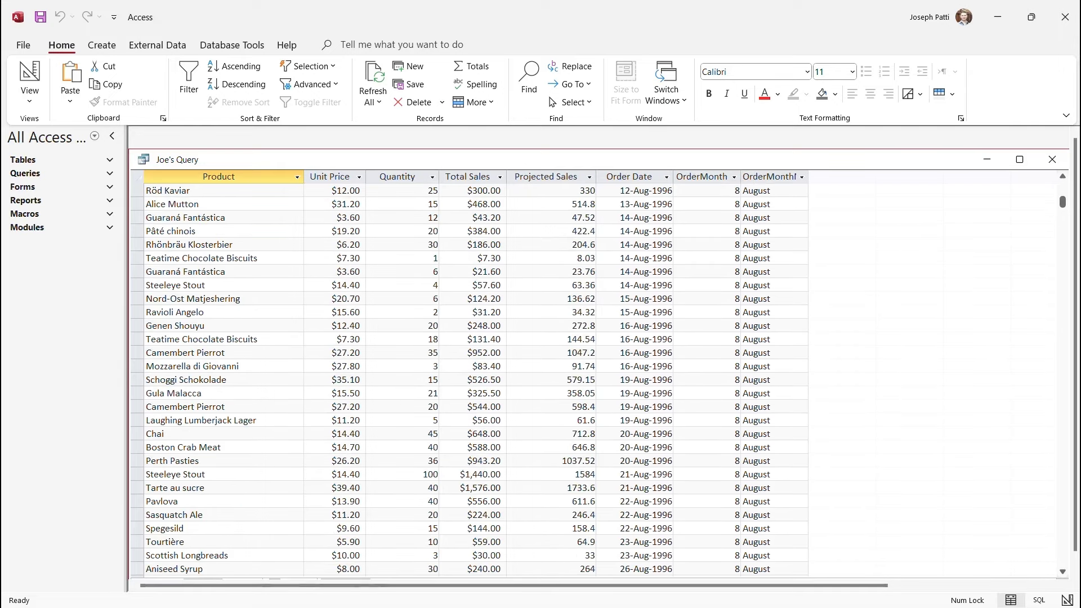
scroll(469, 377, up, 20)
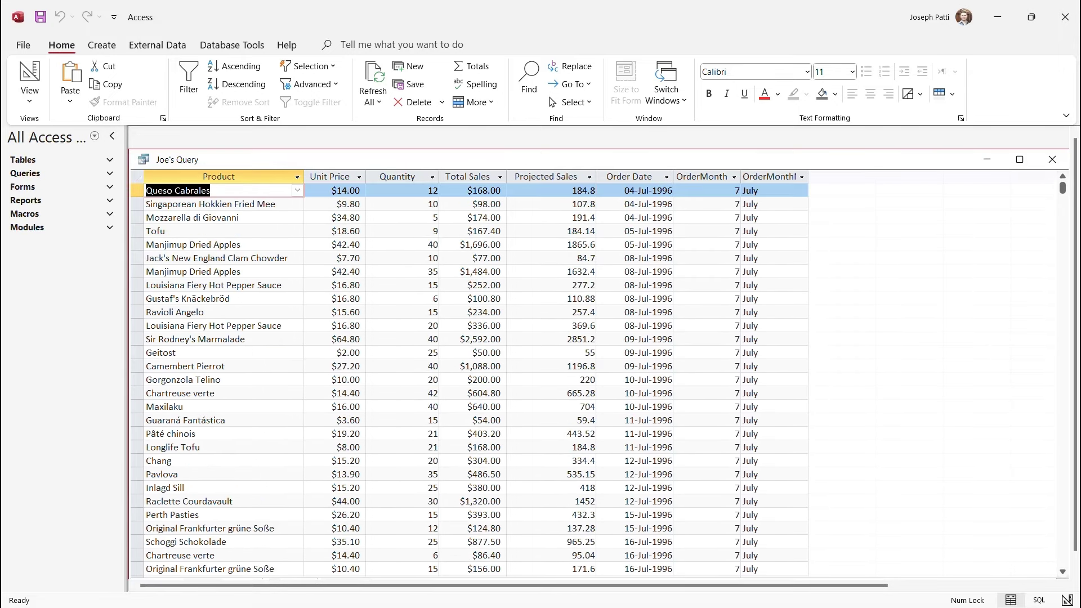
Step: Return to Design View and add True as the second argument of MonthName in the OrderMonthName field
click(30, 100)
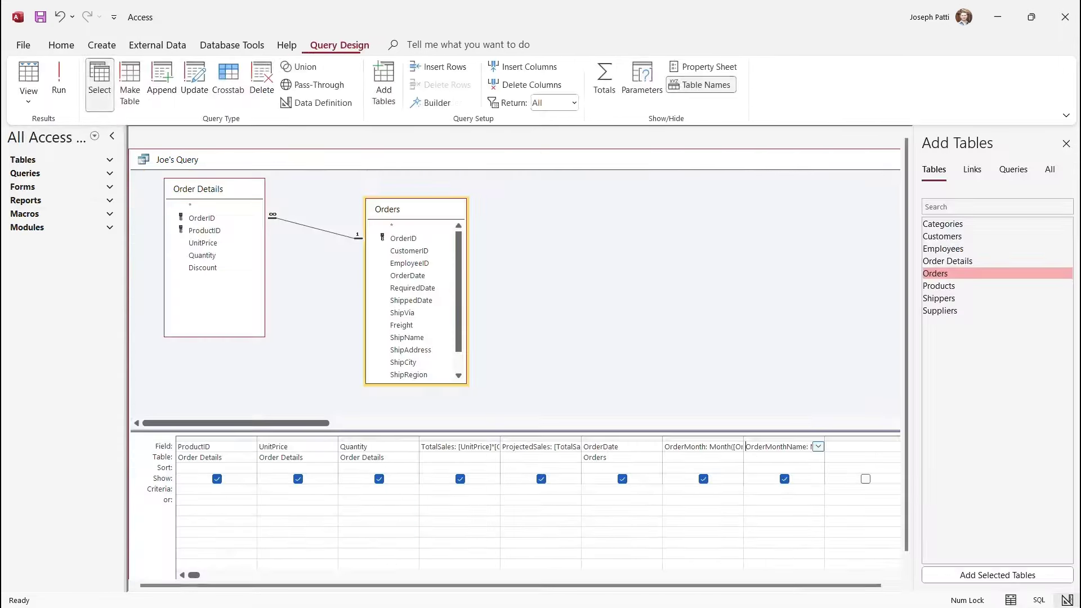
click(74, 186)
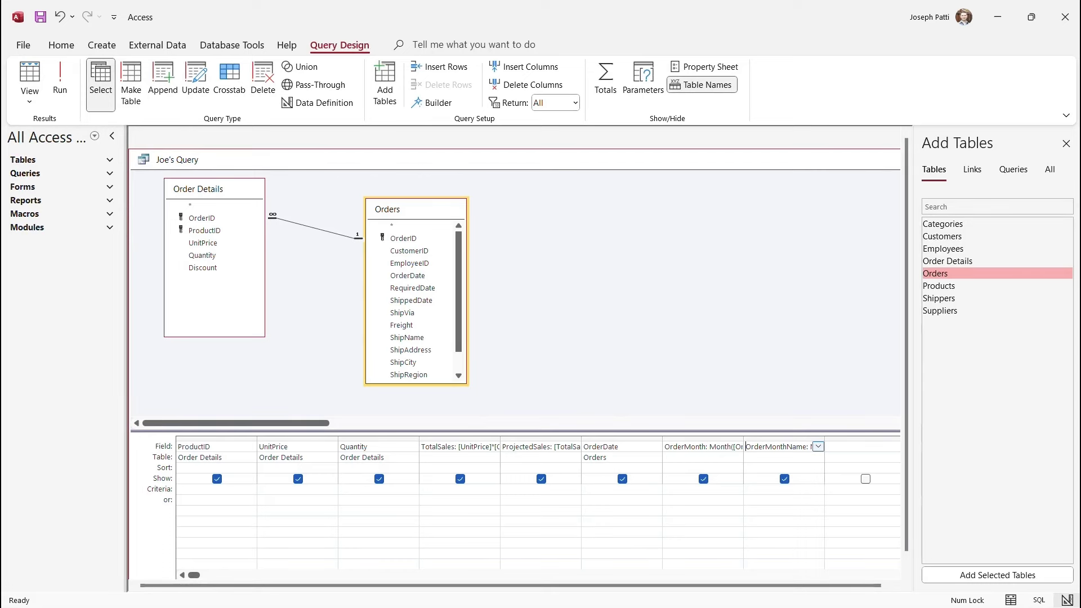
right_click(770, 447)
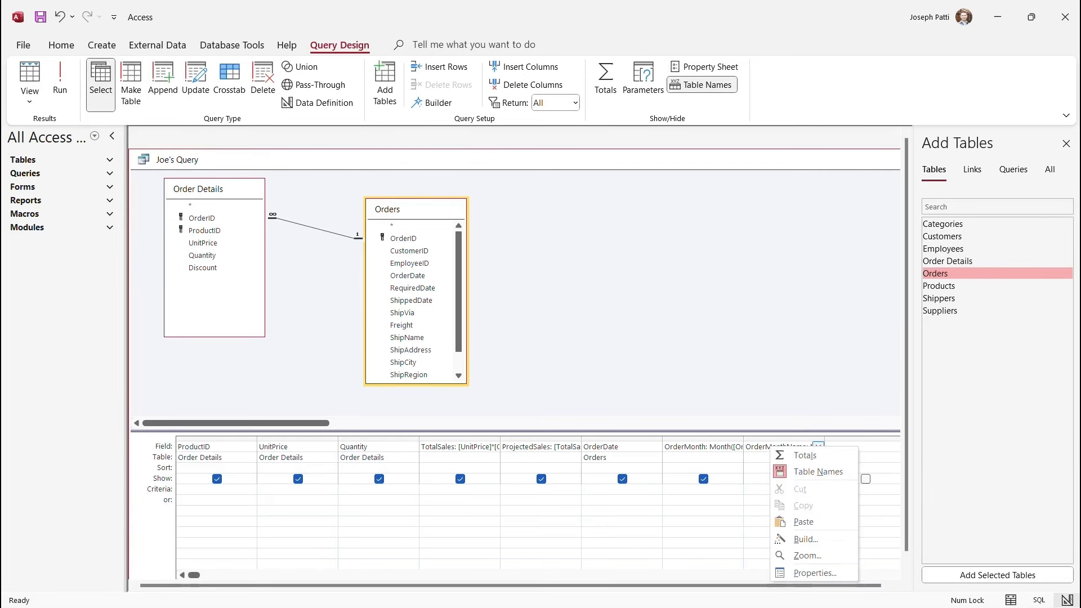
click(807, 556)
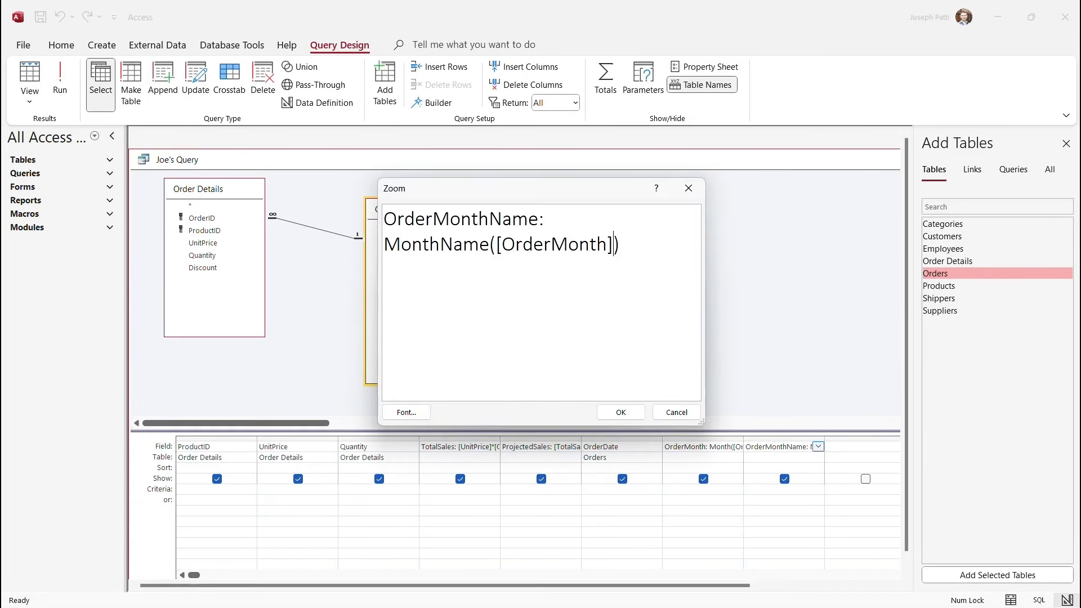
key(Left)
text(,True)
click(621, 412)
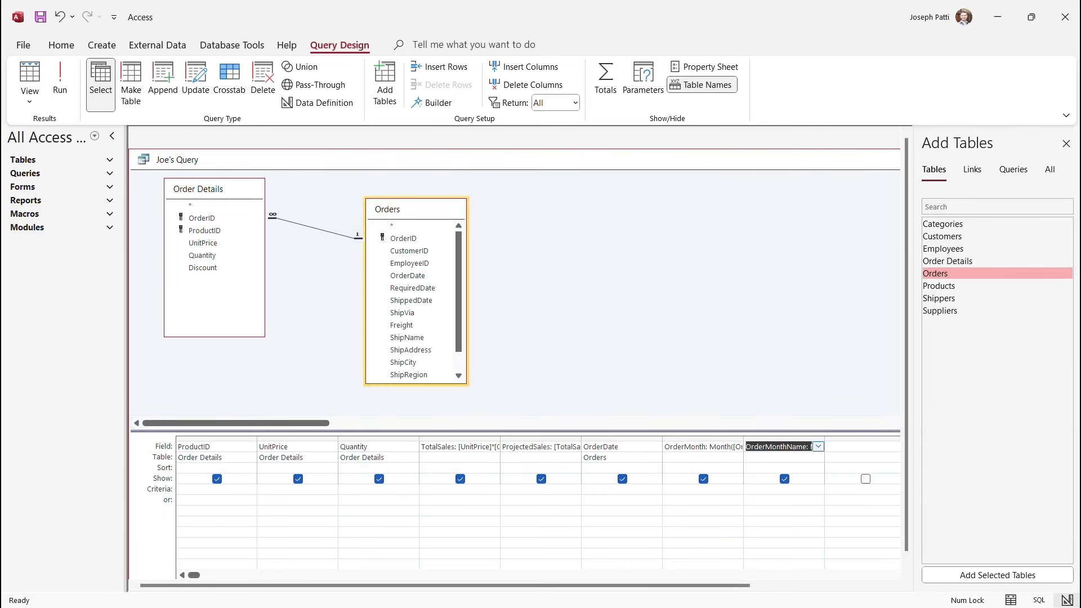
Step: Show the query in Datasheet View and examine the abbreviated month names across the records
click(30, 73)
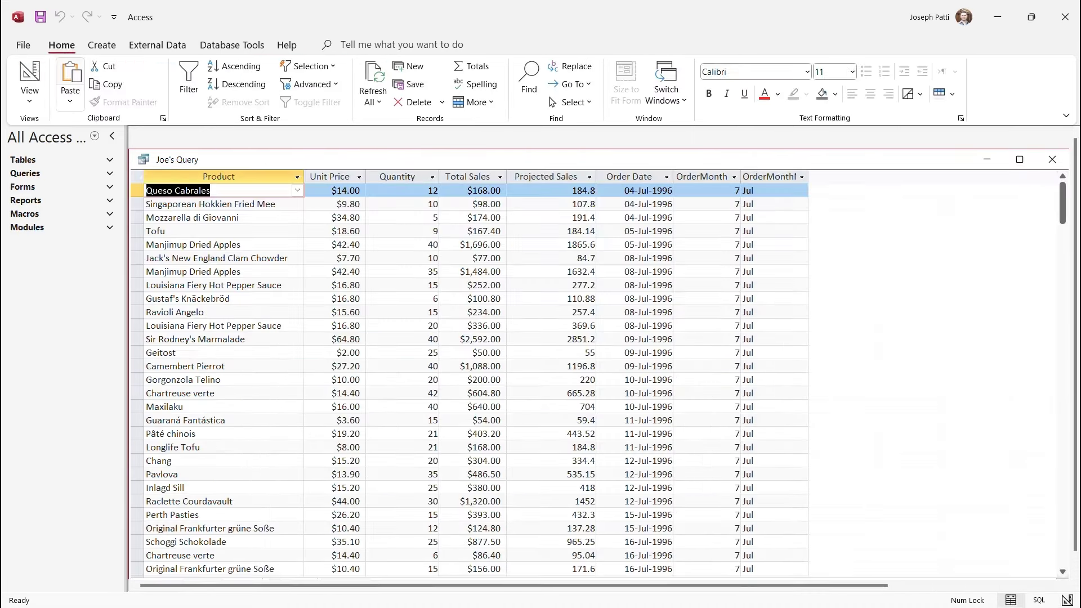
scroll(471, 371, down, 18)
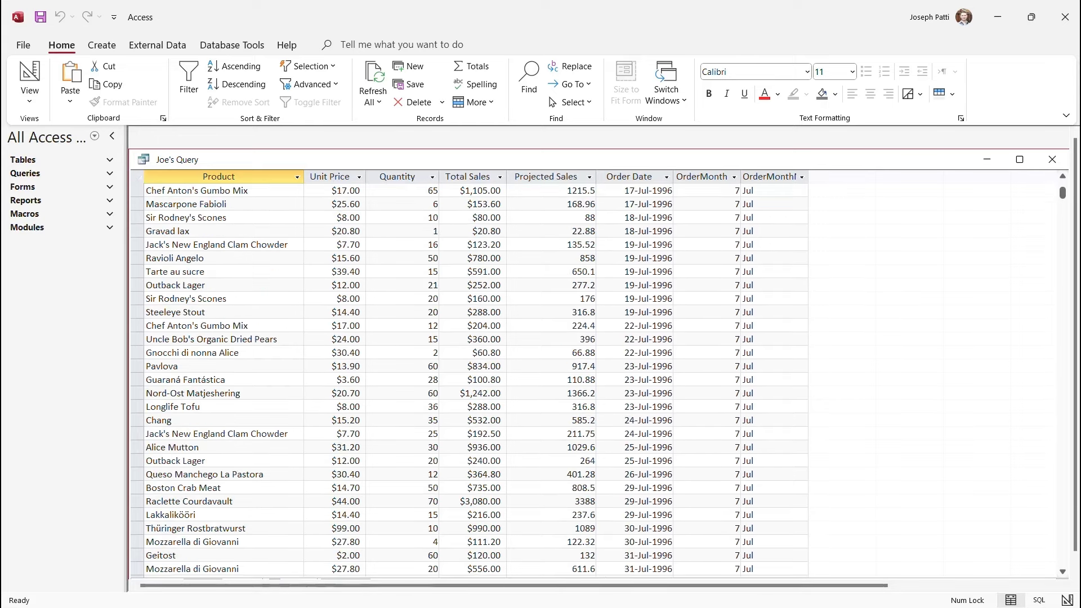
scroll(470, 372, up, 18)
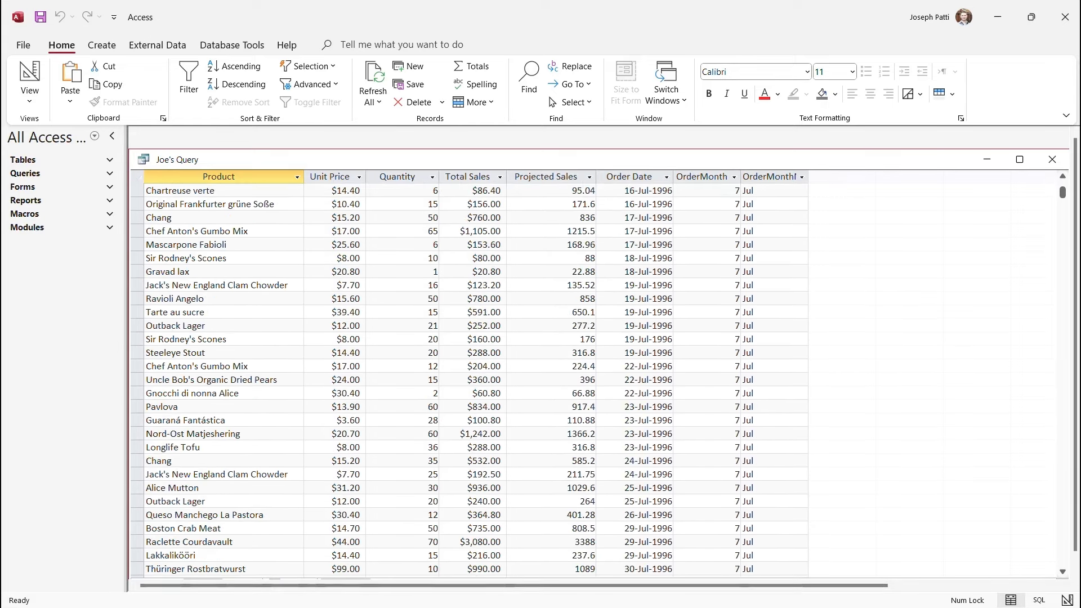
Step: Return to Design View and remove the ,True argument from the OrderMonthName expression, leaving MonthName([OrderMonth])
click(30, 101)
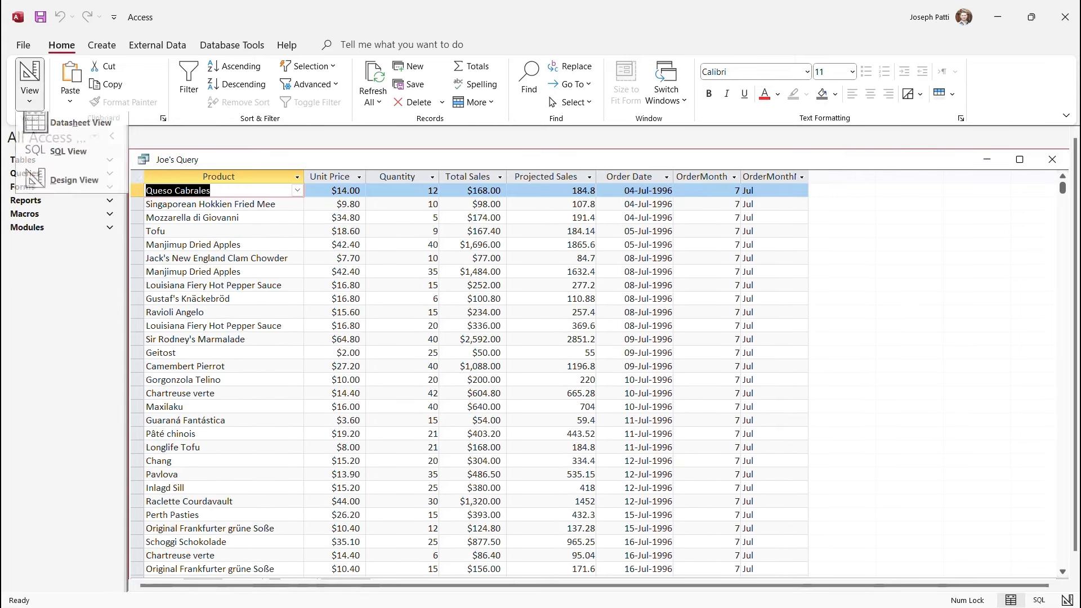
click(73, 186)
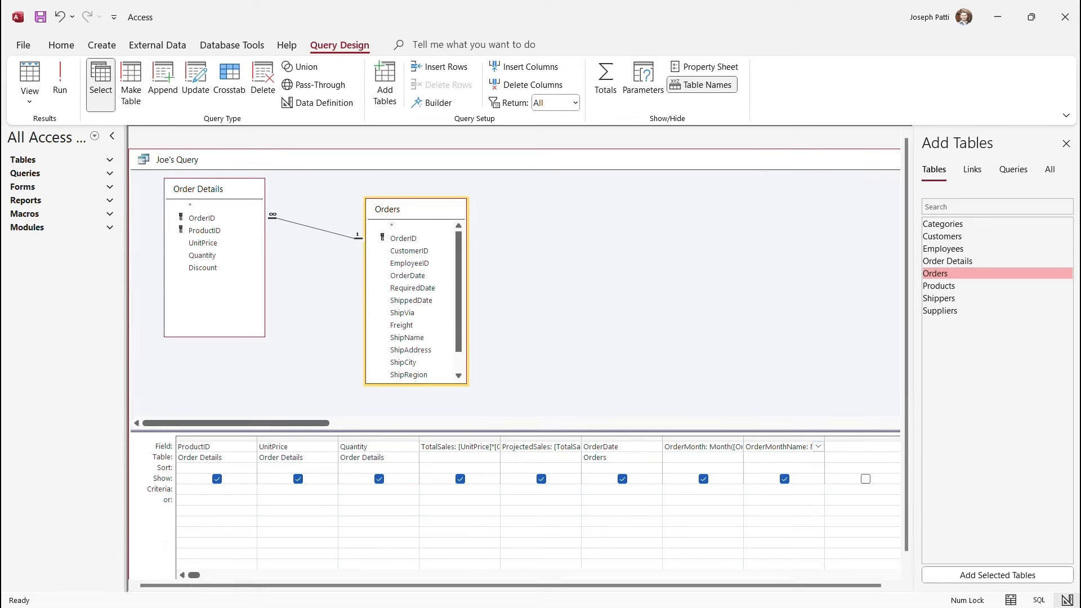
right_click(787, 448)
click(813, 557)
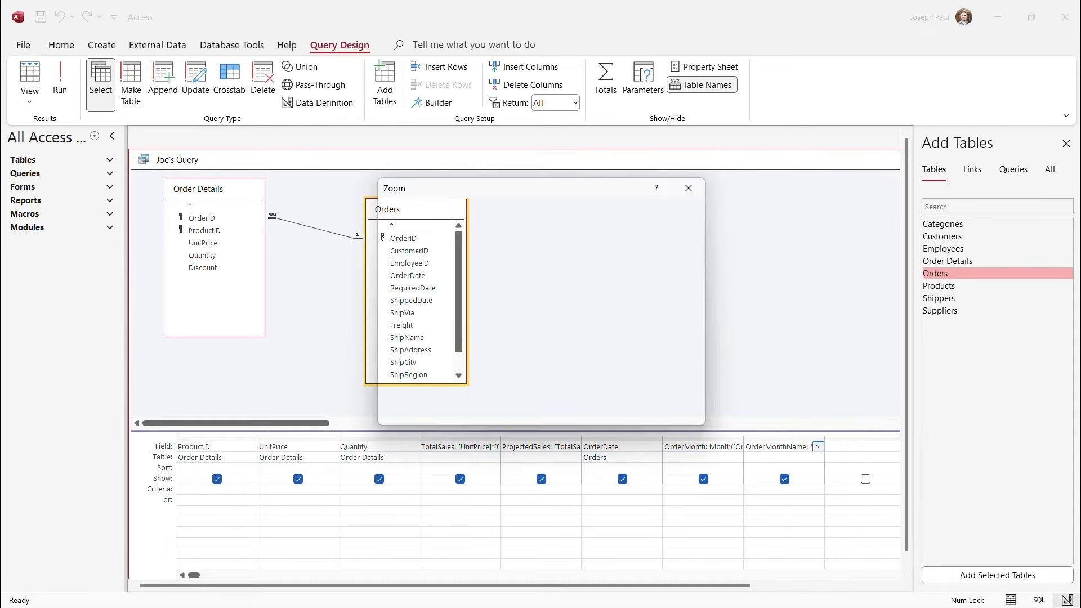
click(656, 245)
key(BackSpace)
key(BackSpace)
key(BackSpace)
key(BackSpace)
key(BackSpace)
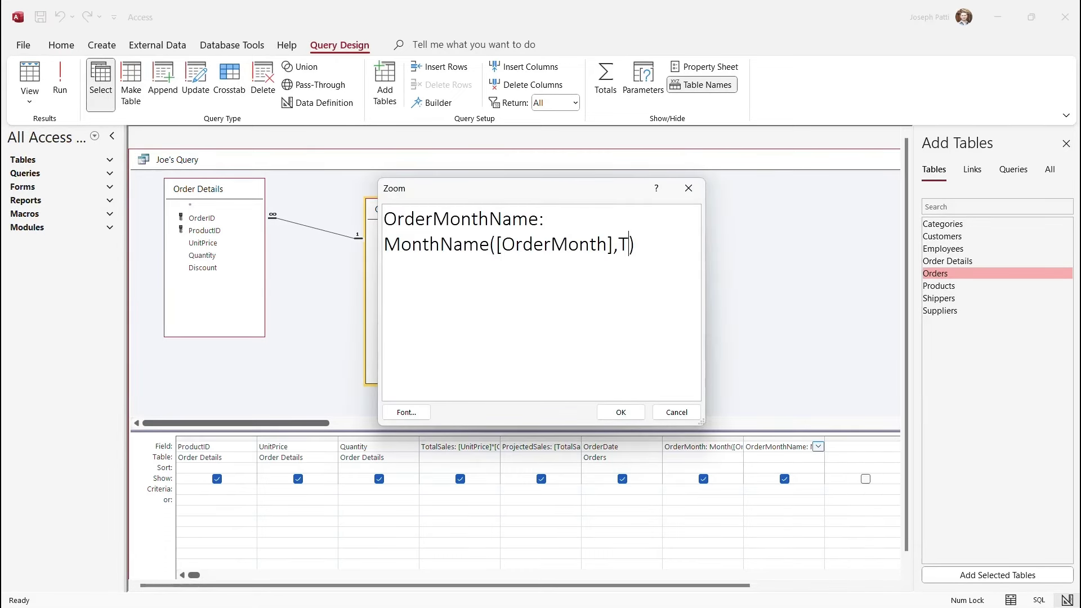
key(Return)
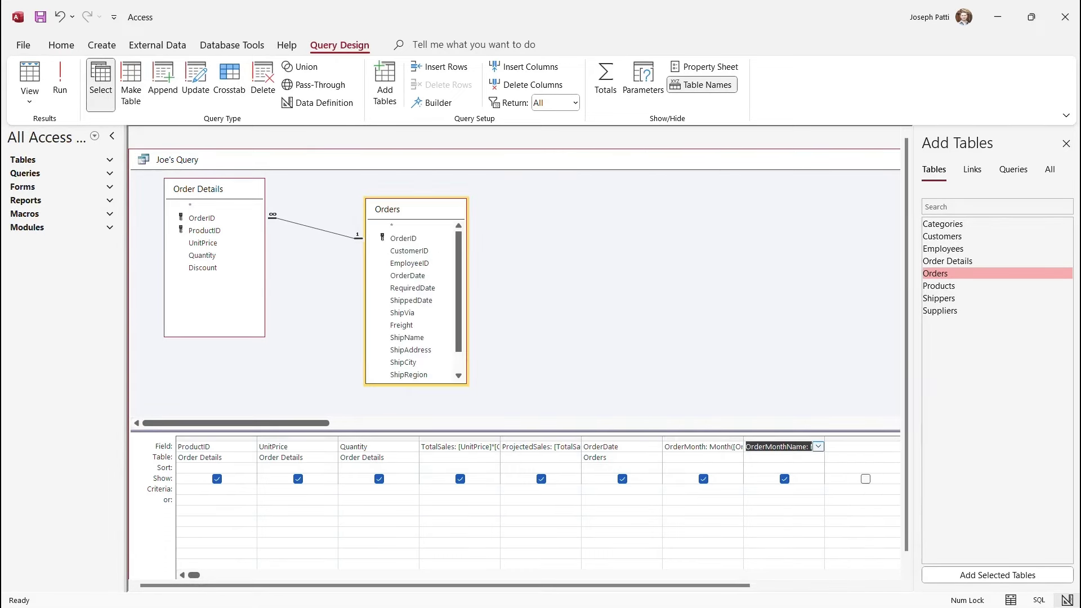
Step: Run the query again and look through the records to check that full month names are listed
click(61, 82)
scroll(599, 372, down, 19)
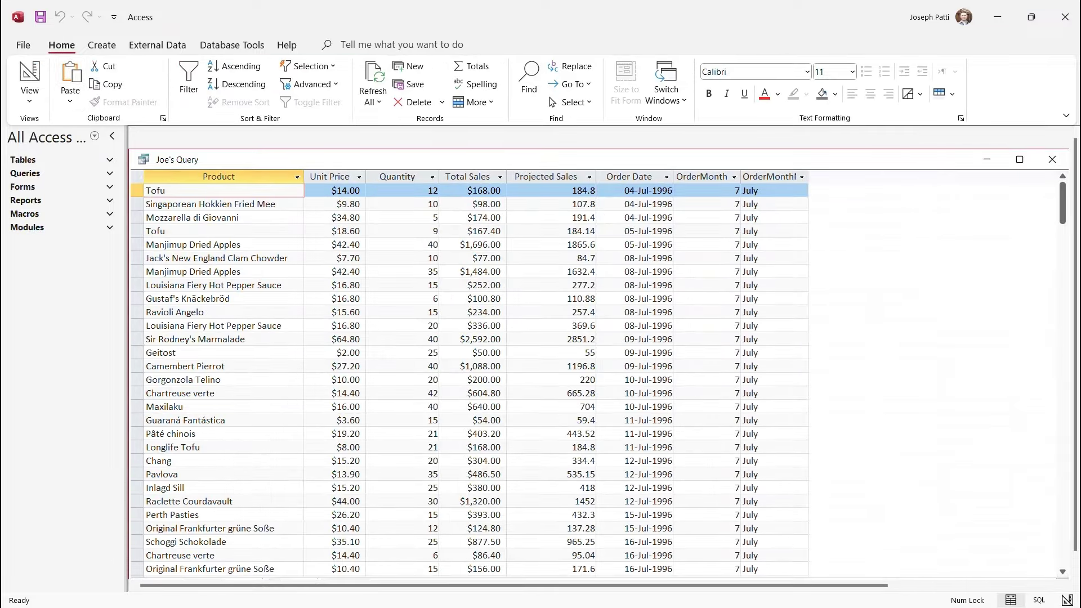
scroll(599, 371, down, 15)
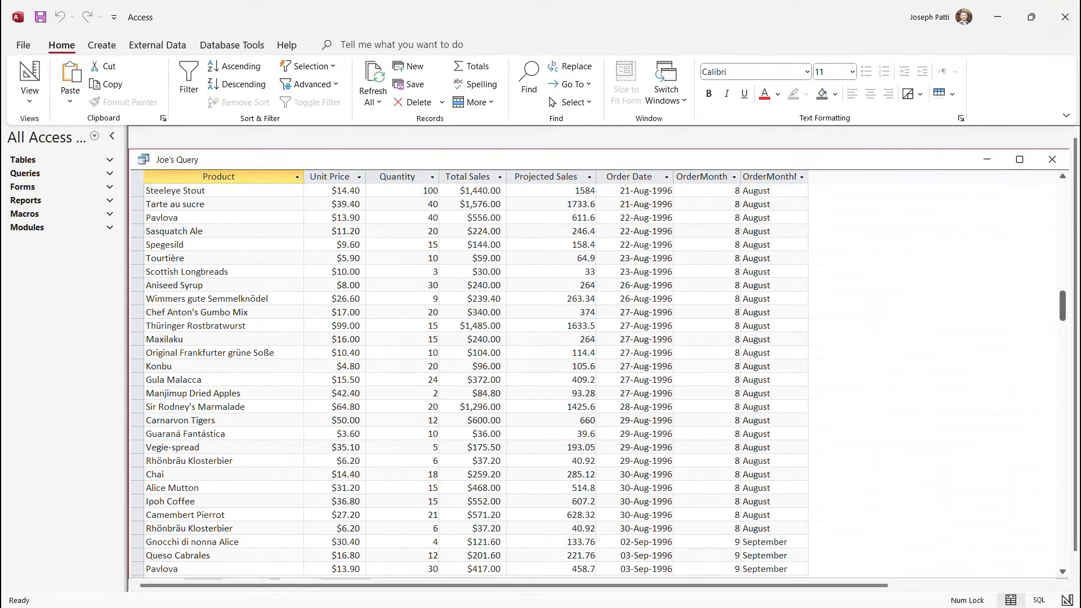
scroll(599, 372, up, 20)
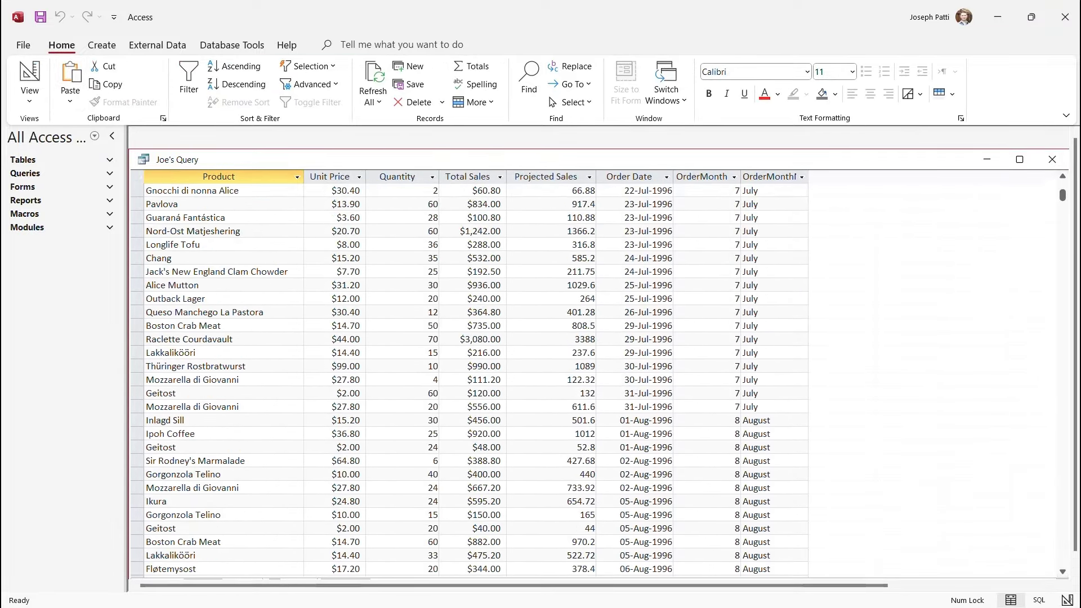
scroll(599, 372, up, 6)
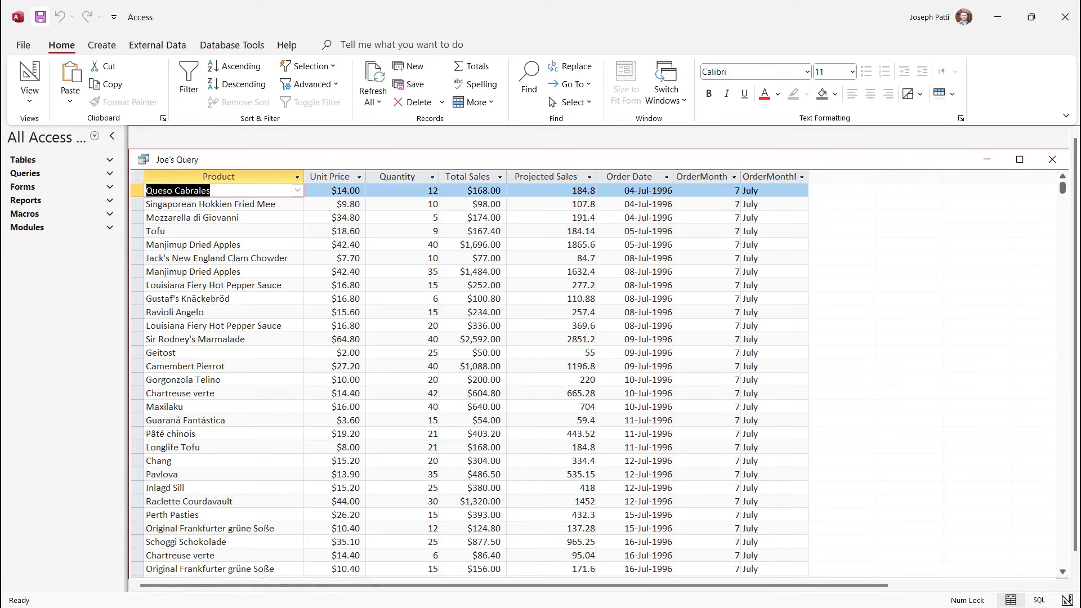
Step: Return to Design View, open the Expression Builder for the empty column after OrderMonthName and list the built-in Date/Time functions
click(29, 98)
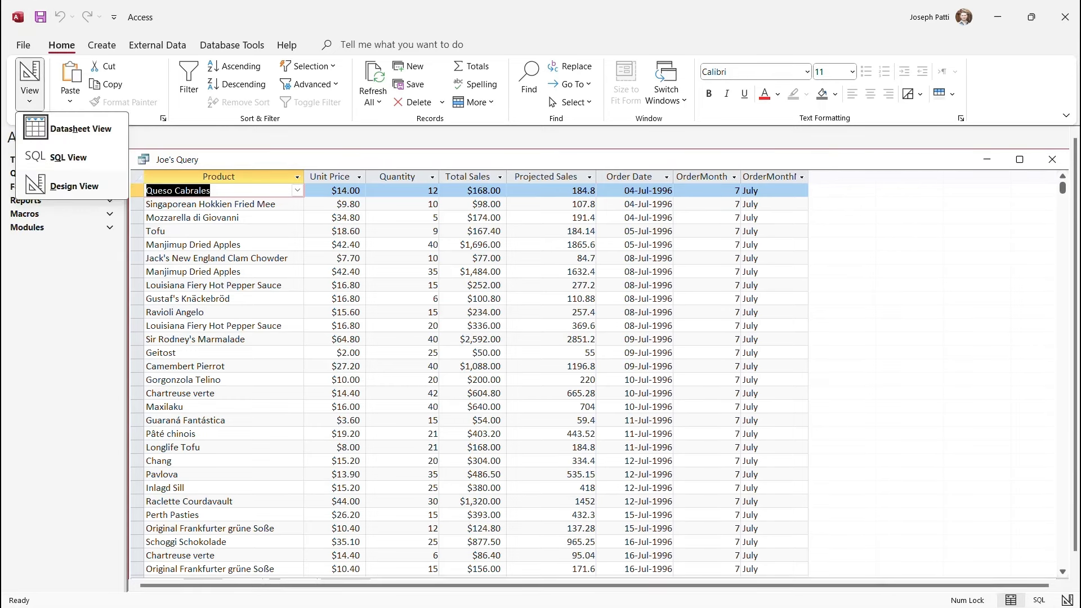
click(74, 186)
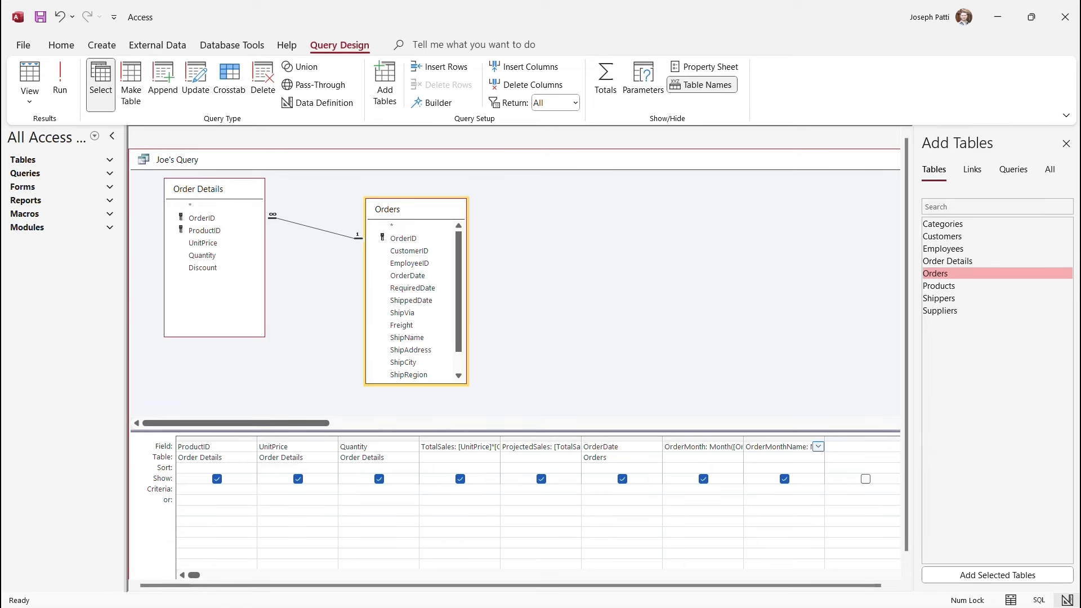
click(850, 447)
right_click(850, 448)
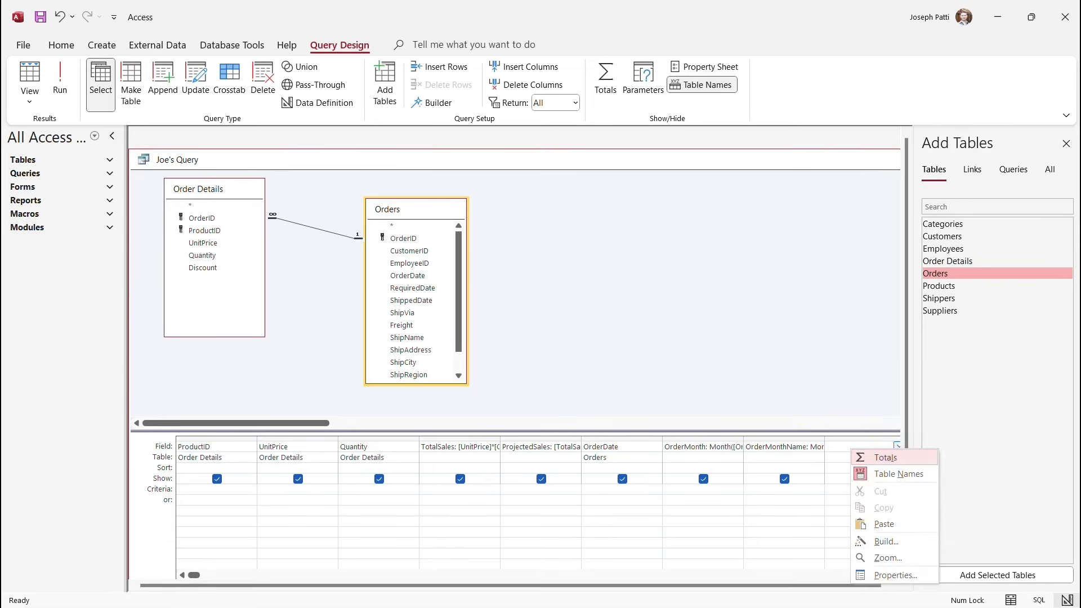
click(886, 541)
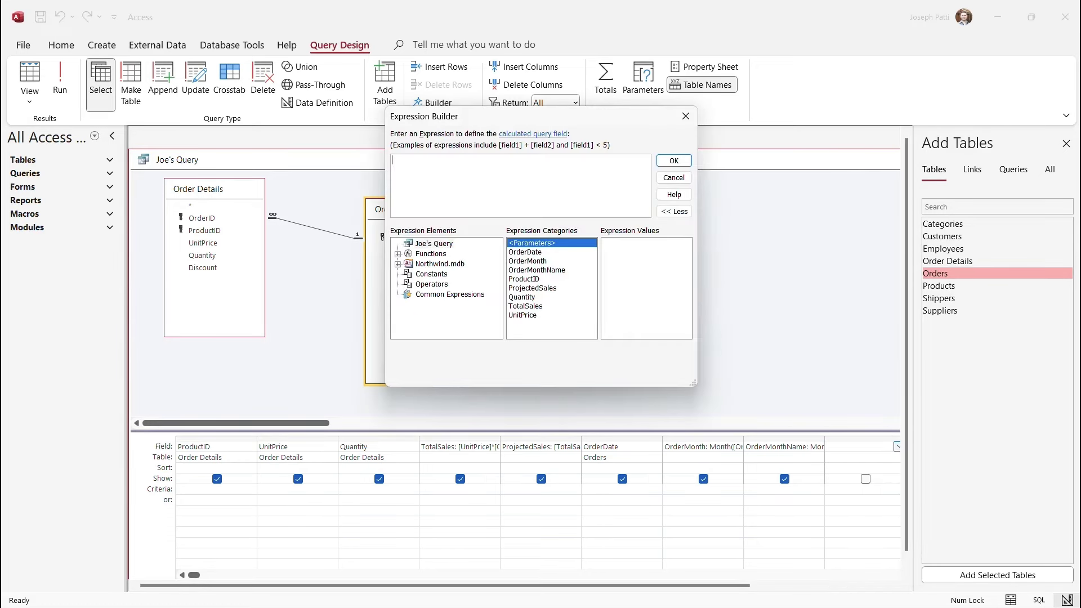
click(398, 254)
click(453, 264)
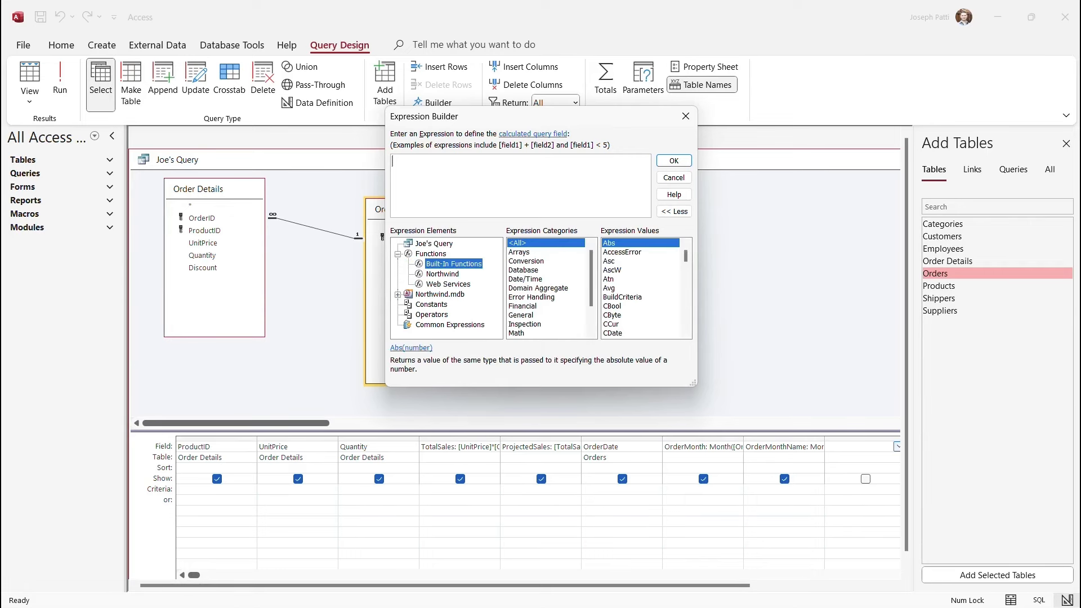
click(525, 279)
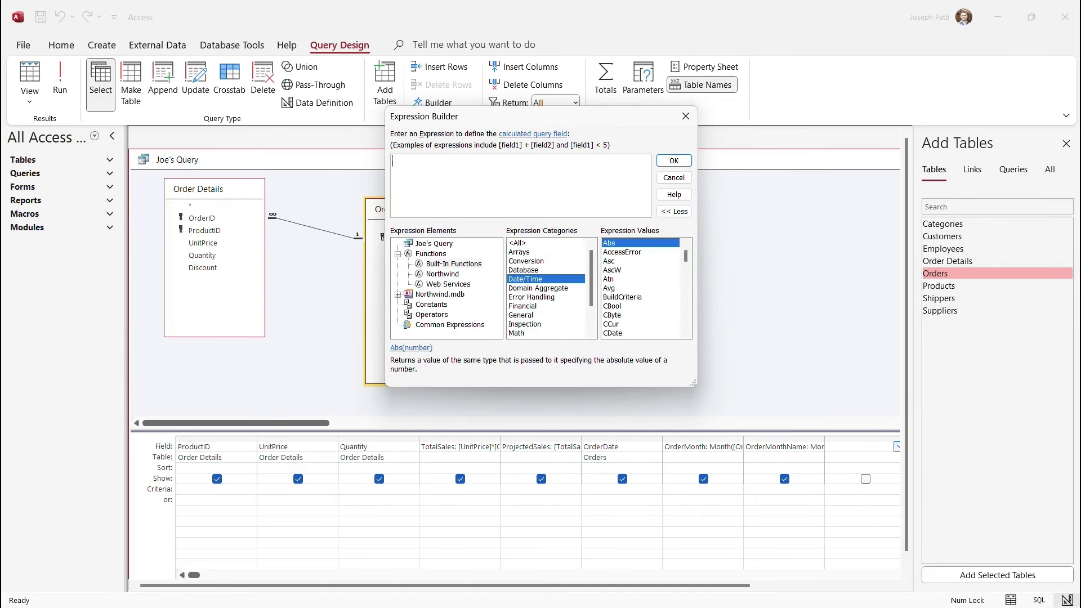
Step: Insert the Year function into the expression and open its online help page to read the syntax
drag(685, 267, 686, 311)
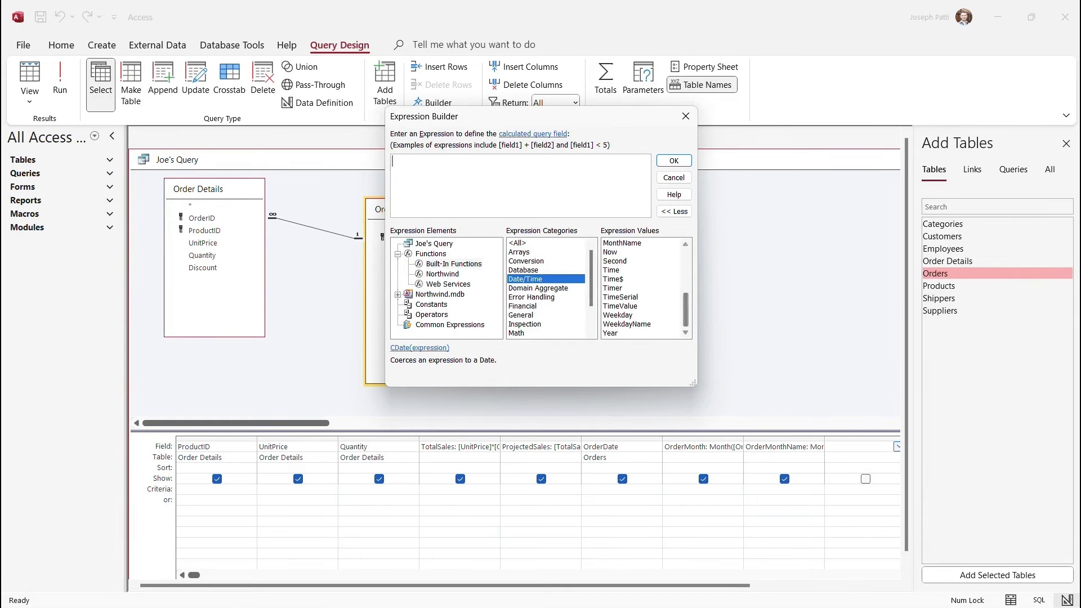
click(611, 334)
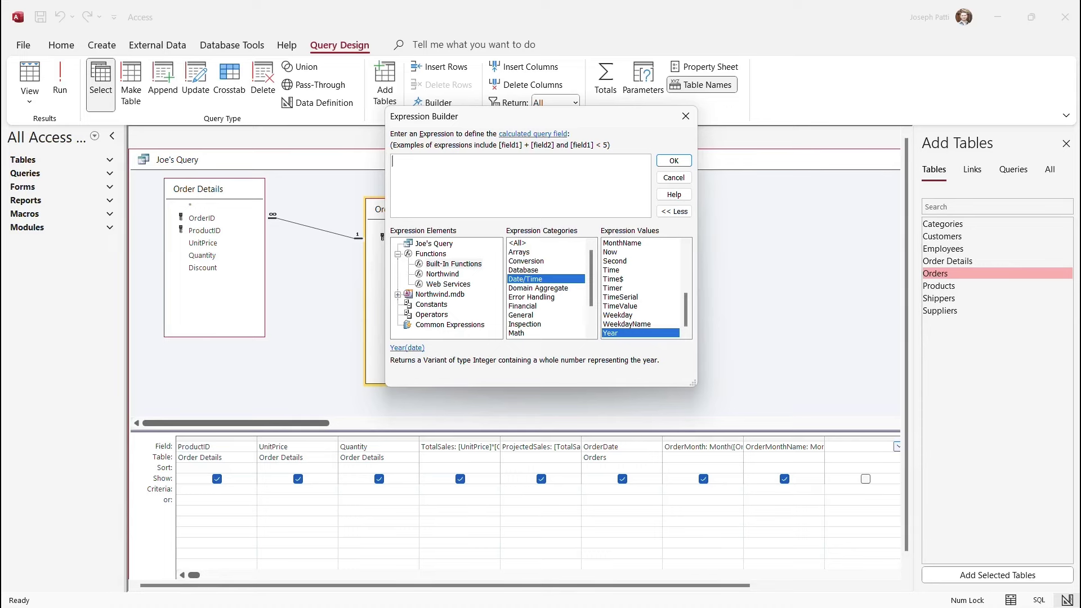
double_click(610, 333)
click(407, 347)
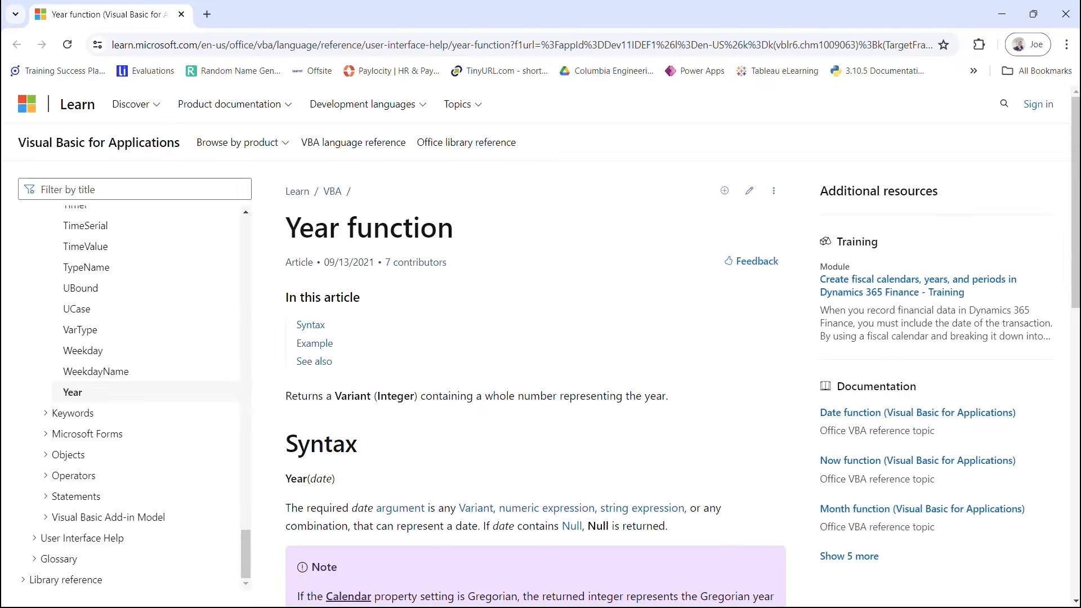
scroll(535, 366, down, 4)
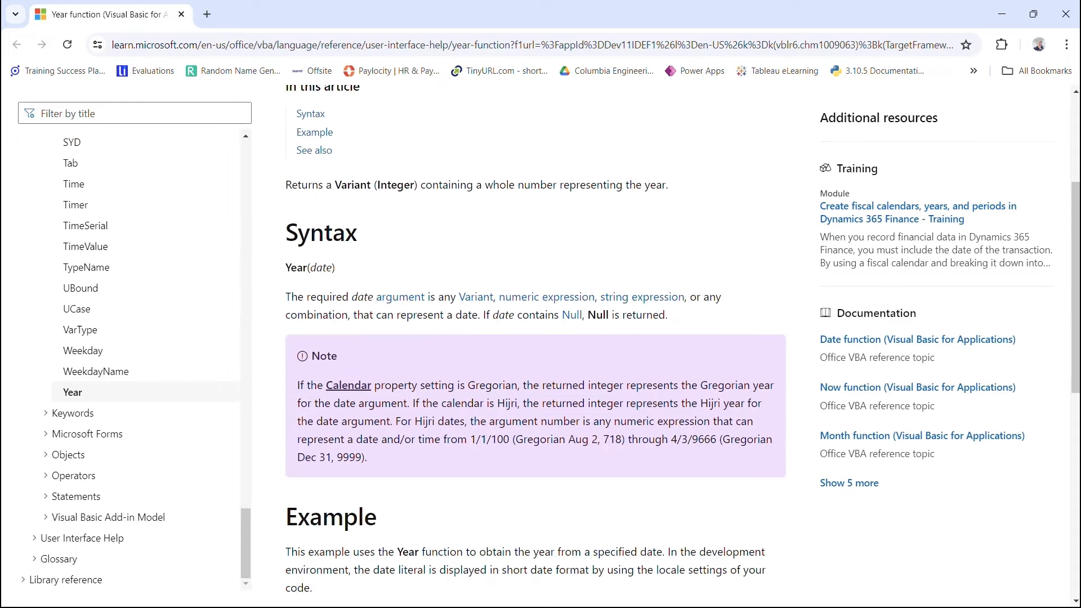
Step: Close the Year function's help page and name the calculated field OrderYear in front of the Year function
click(181, 14)
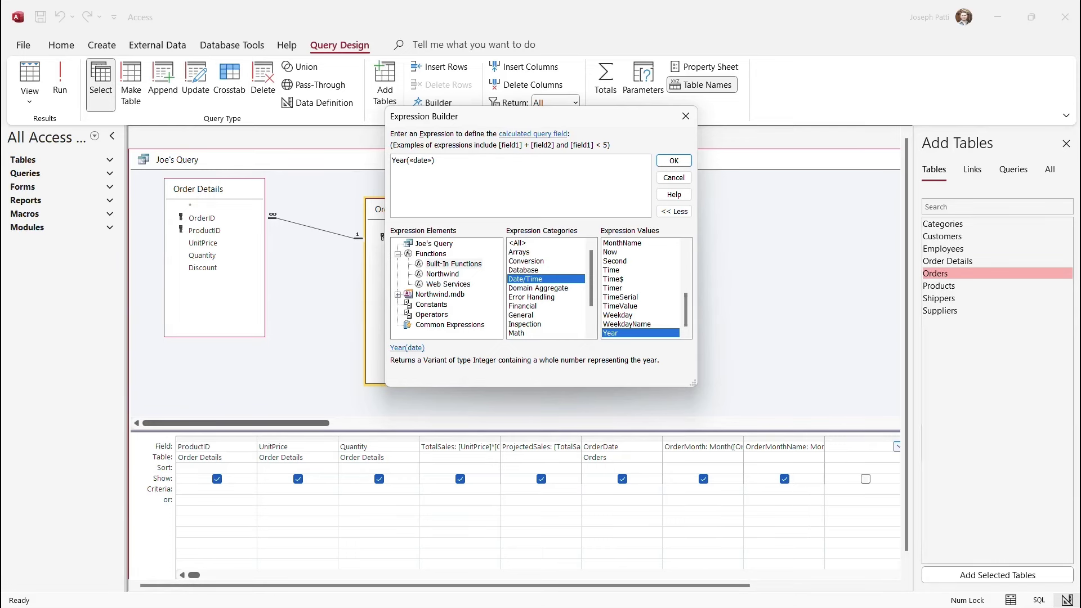
text(Order)
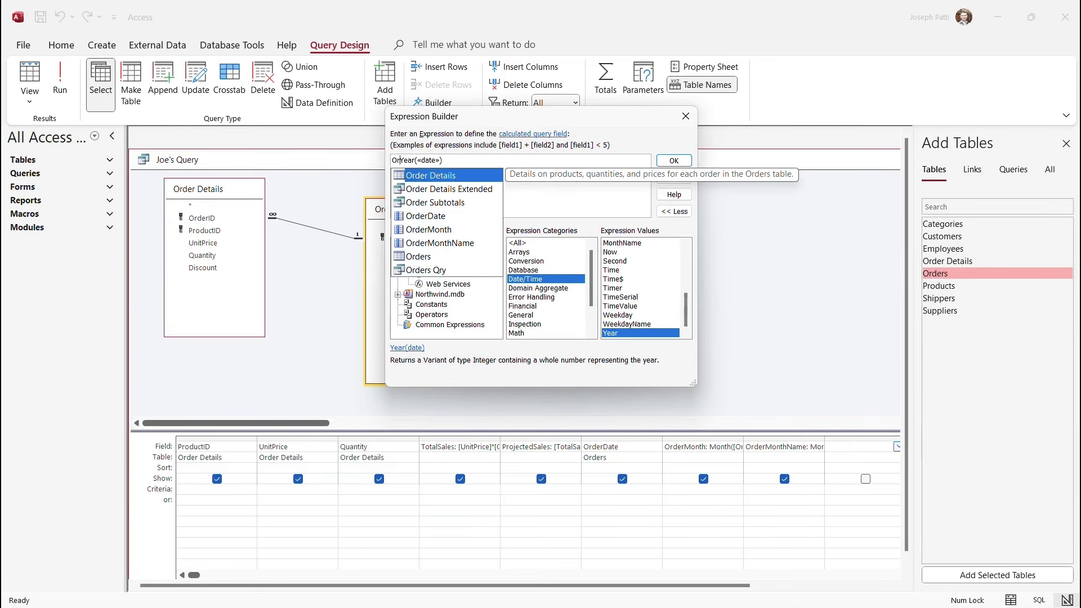
text(Yeatr)
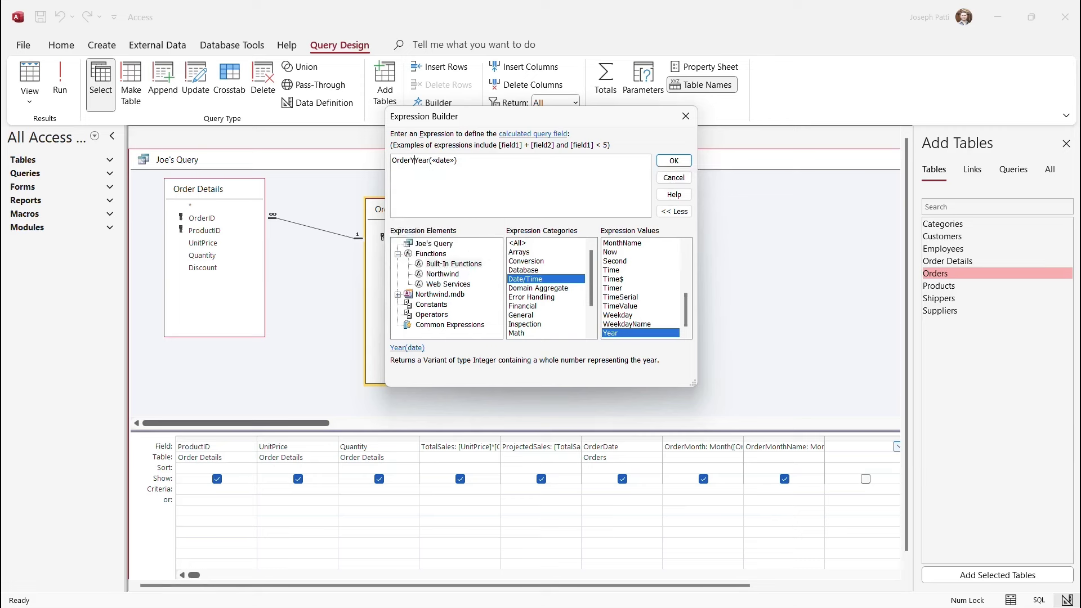
key(BackSpace)
key(BackSpace)
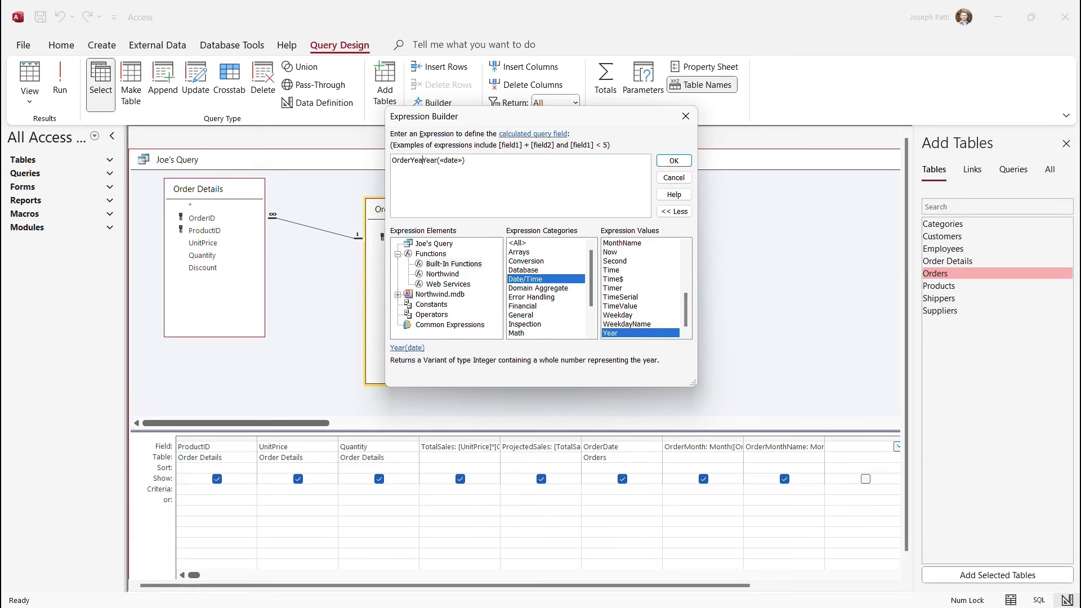
text(r:)
Step: Replace the «date» placeholder with the query's OrderDate field, giving Year([OrderDate]), and confirm the expression
click(459, 160)
click(433, 244)
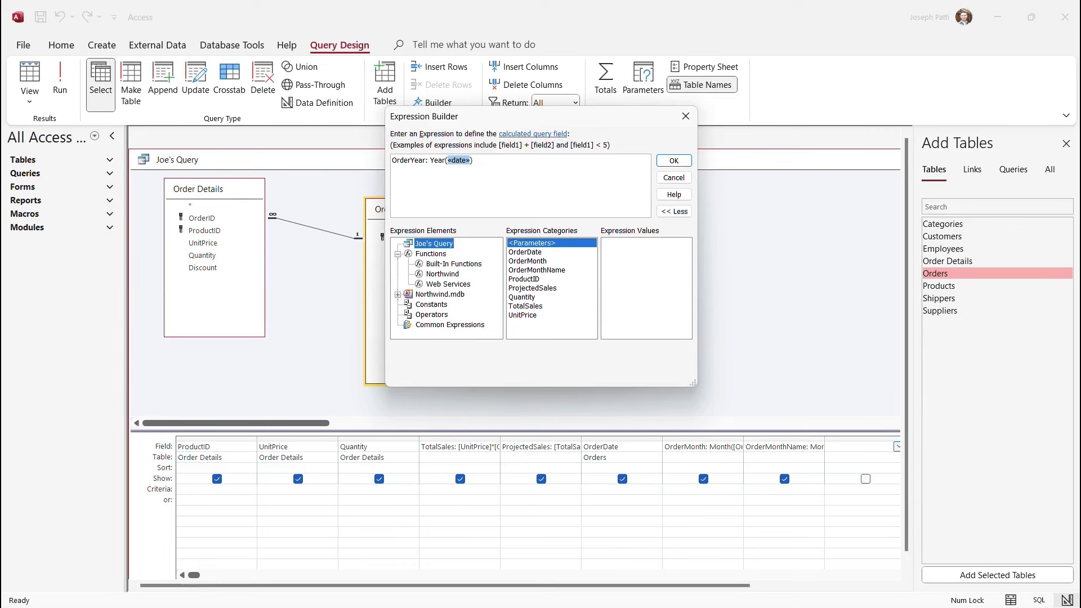
double_click(525, 253)
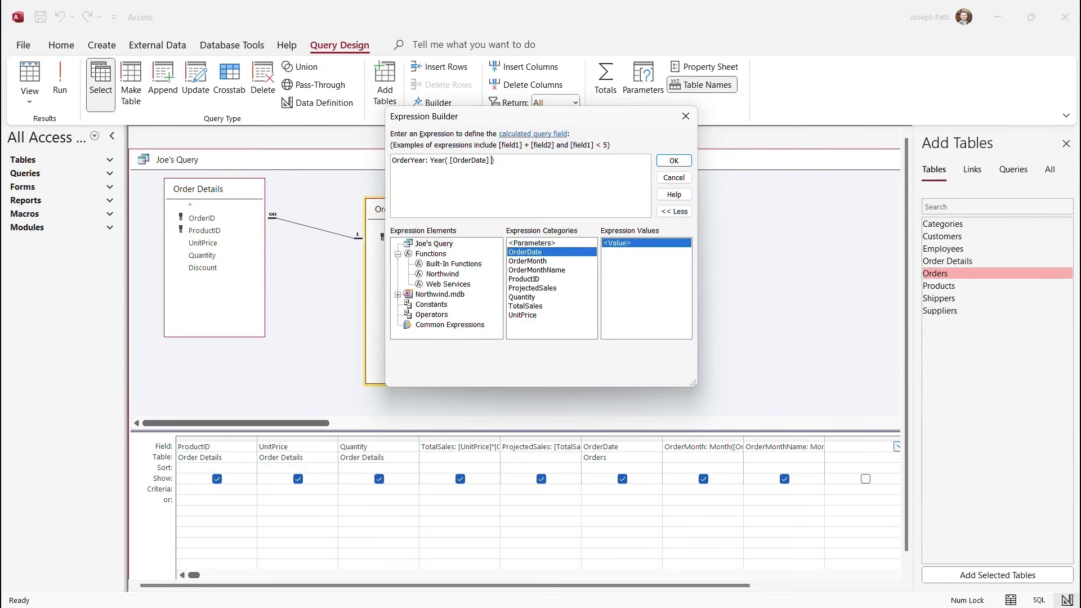
key(Return)
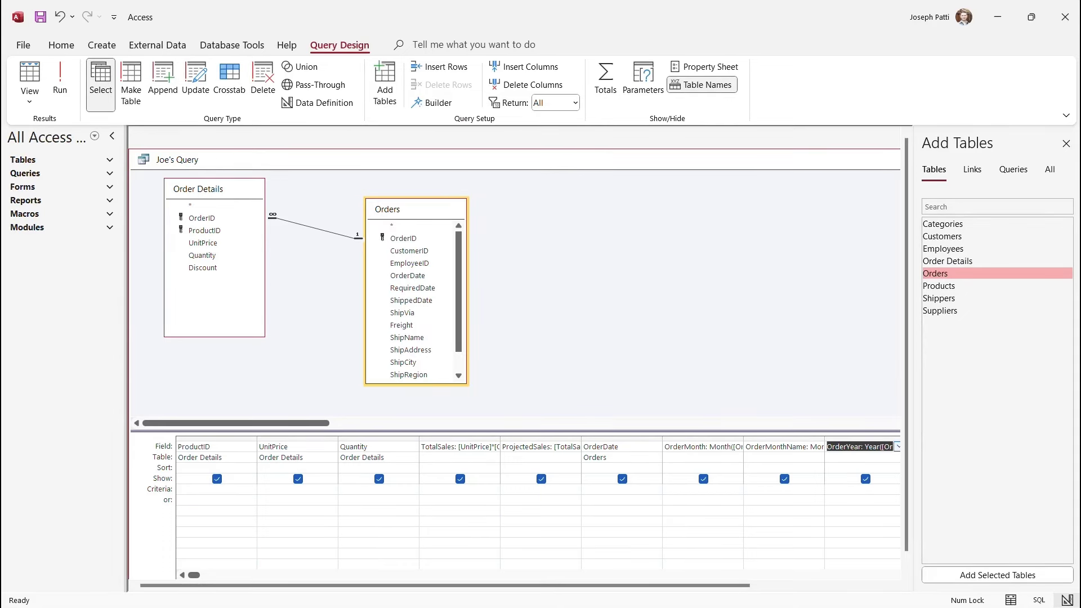
Step: Run the query to check the OrderYear column, and return to Design View
click(60, 78)
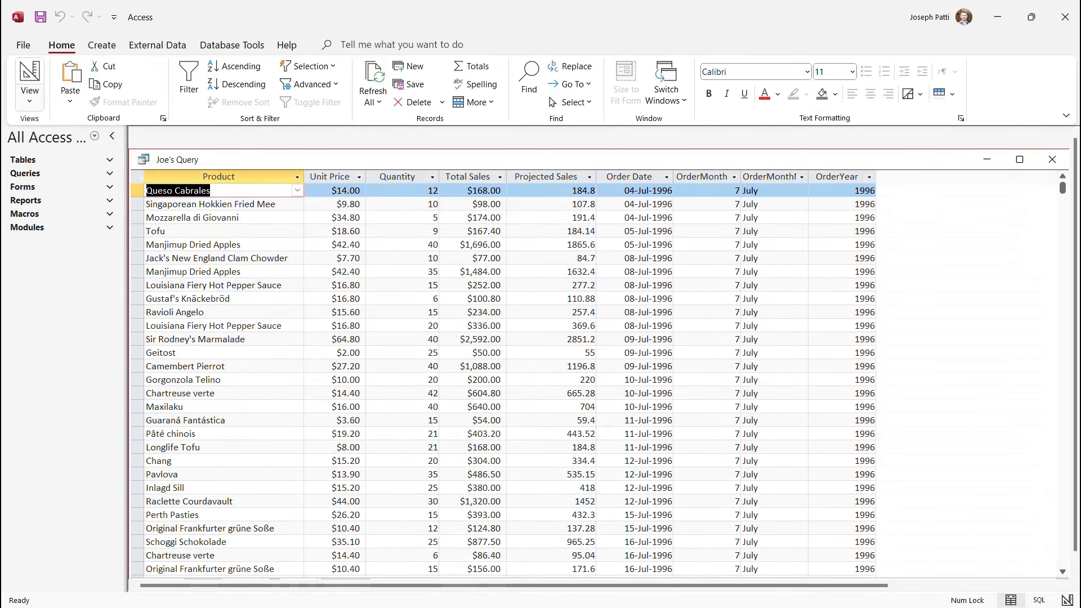
click(29, 101)
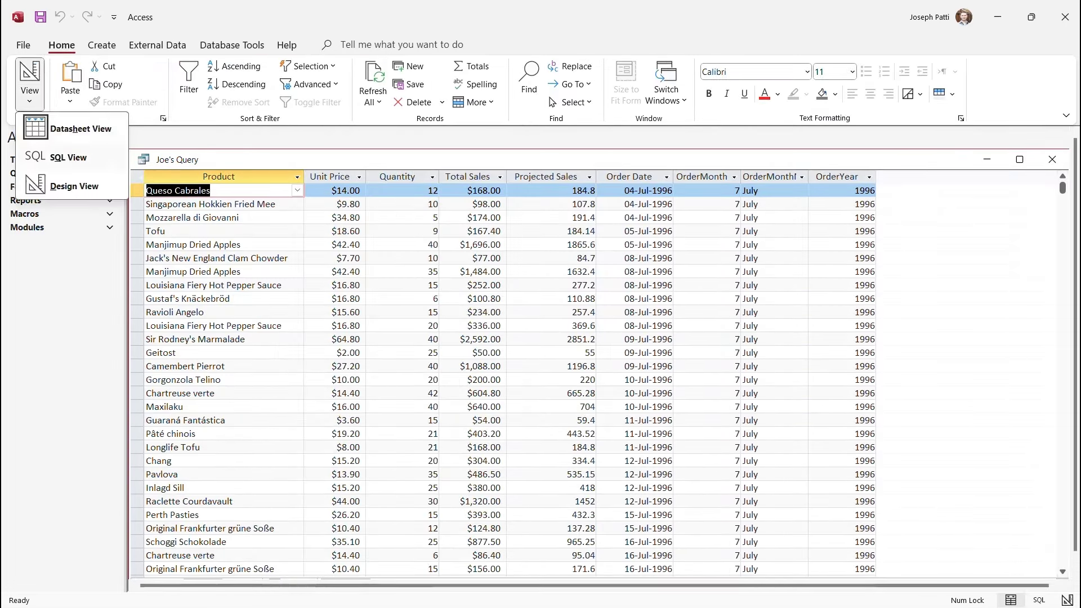
click(74, 186)
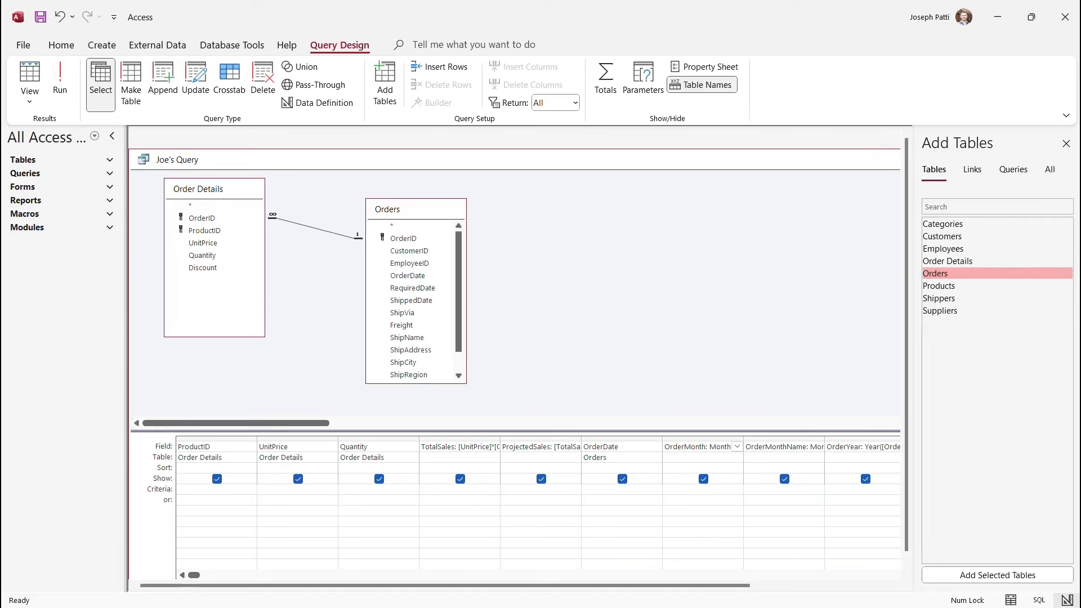
Step: Delete the OrderMonth, OrderMonthName and OrderYear columns from the query's design grid
mouse_move(702, 439)
mouse_down()
mouse_move(863, 438)
mouse_move(702, 438)
mouse_up()
click(698, 447)
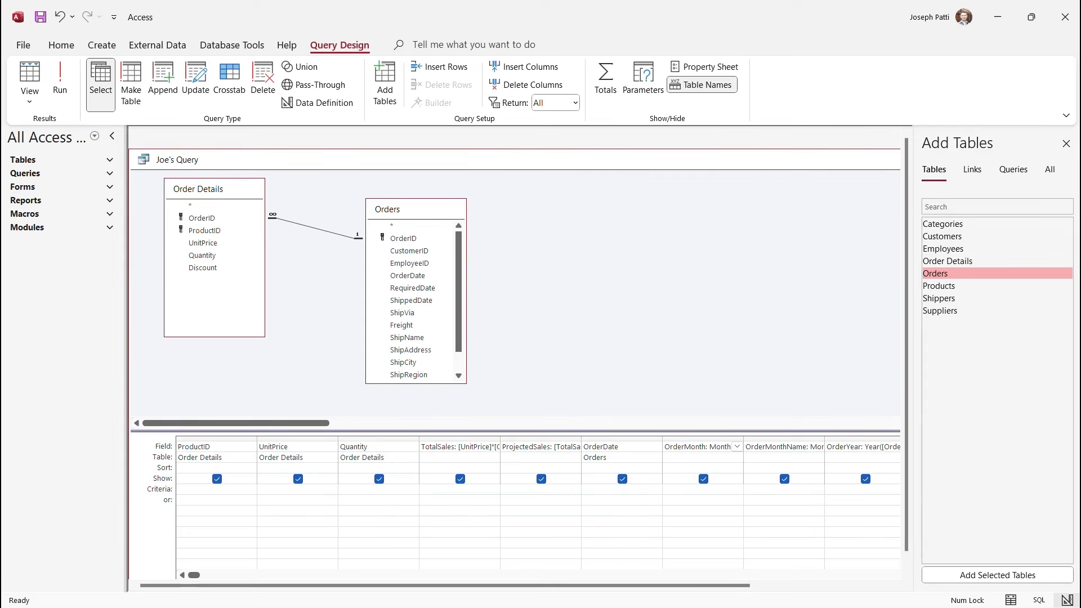
click(702, 439)
drag(703, 438, 863, 438)
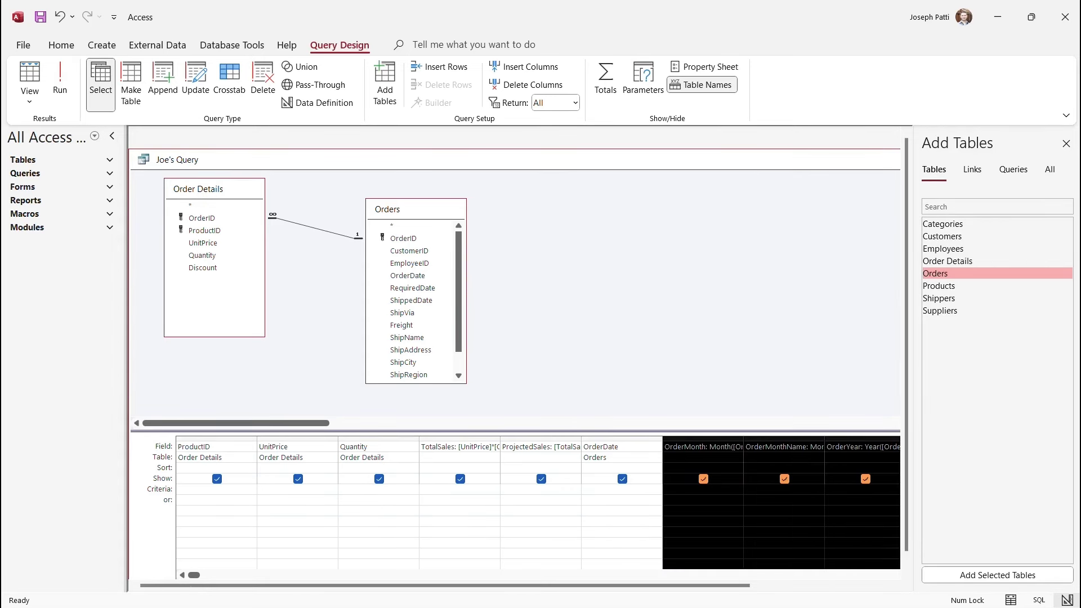
key(Delete)
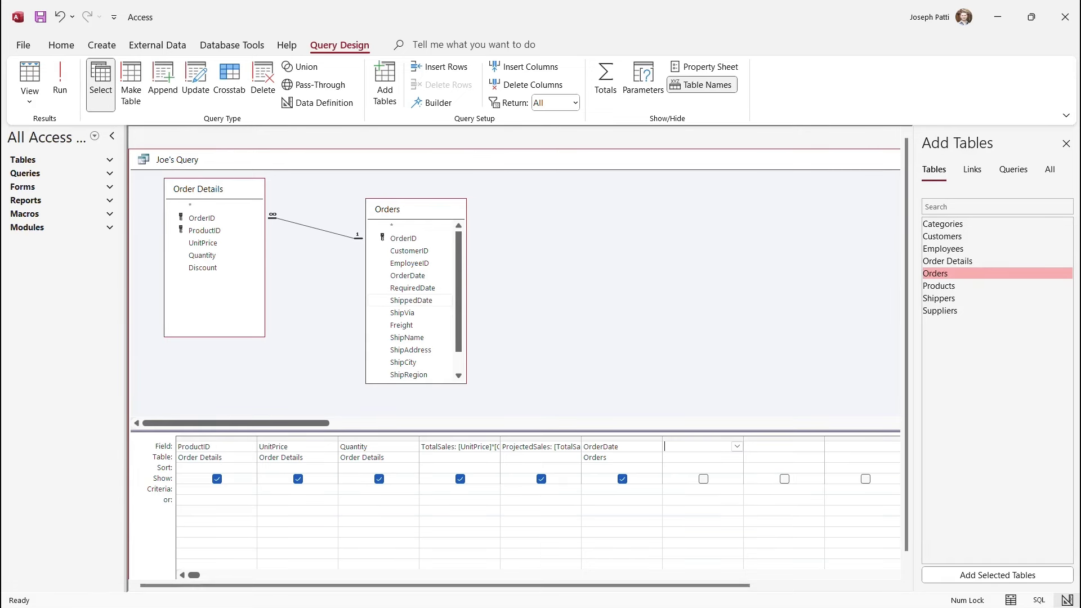
Step: Add ShippedDate from the Orders table and open the Expression Builder for the next empty column, listing the built-in Date/Time functions
double_click(411, 300)
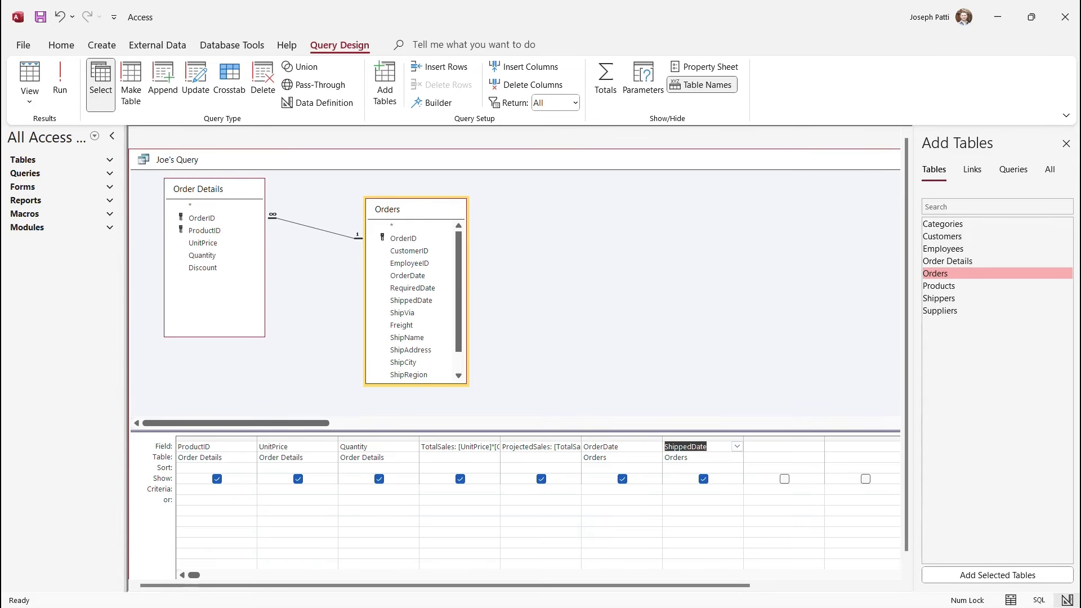
right_click(780, 446)
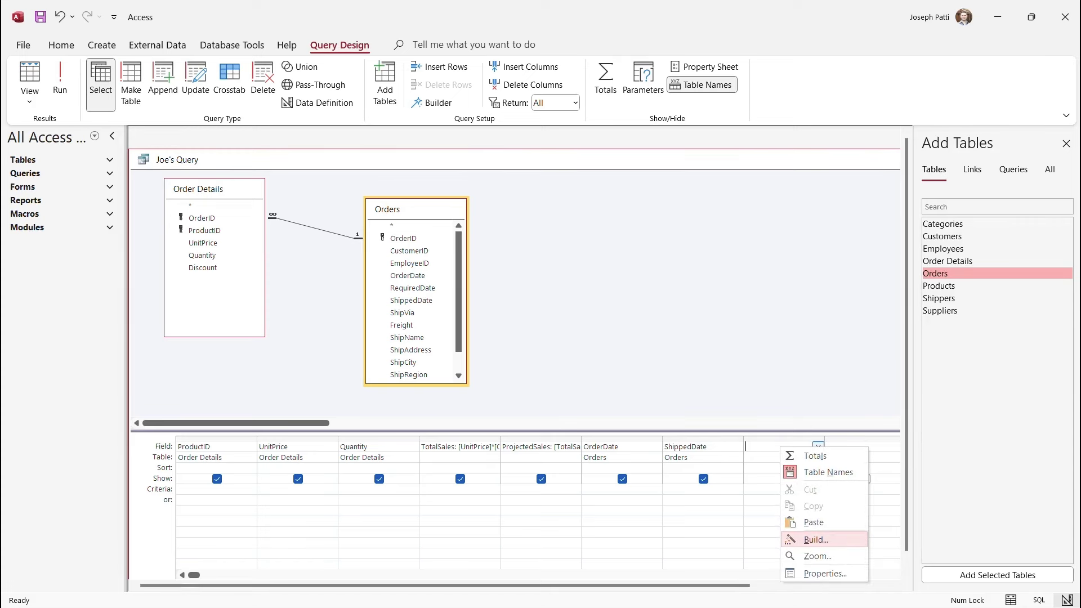
click(815, 539)
drag(482, 134, 439, 158)
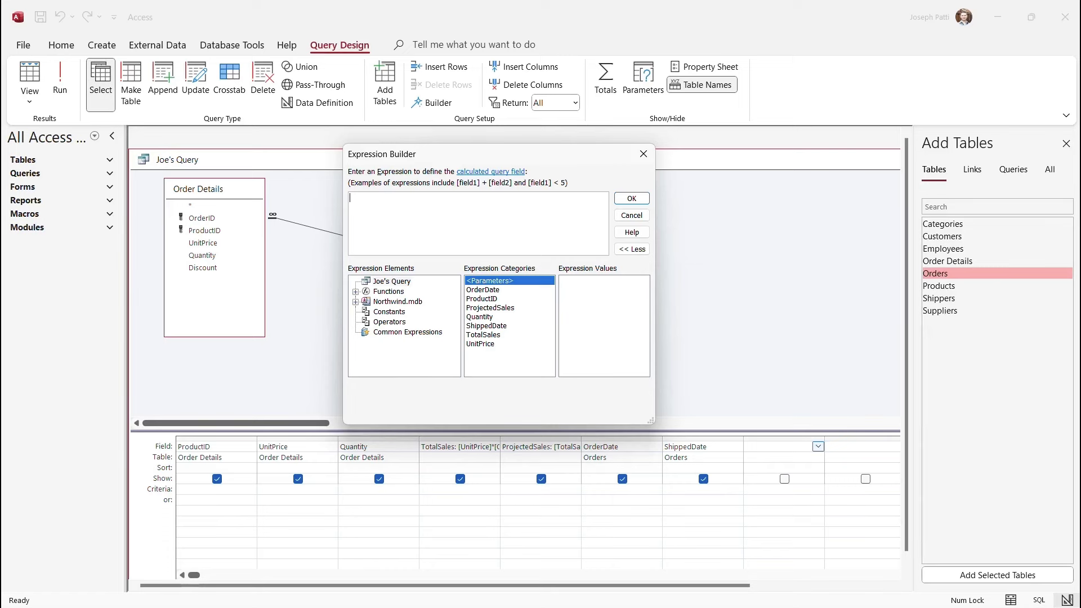
click(356, 291)
click(411, 301)
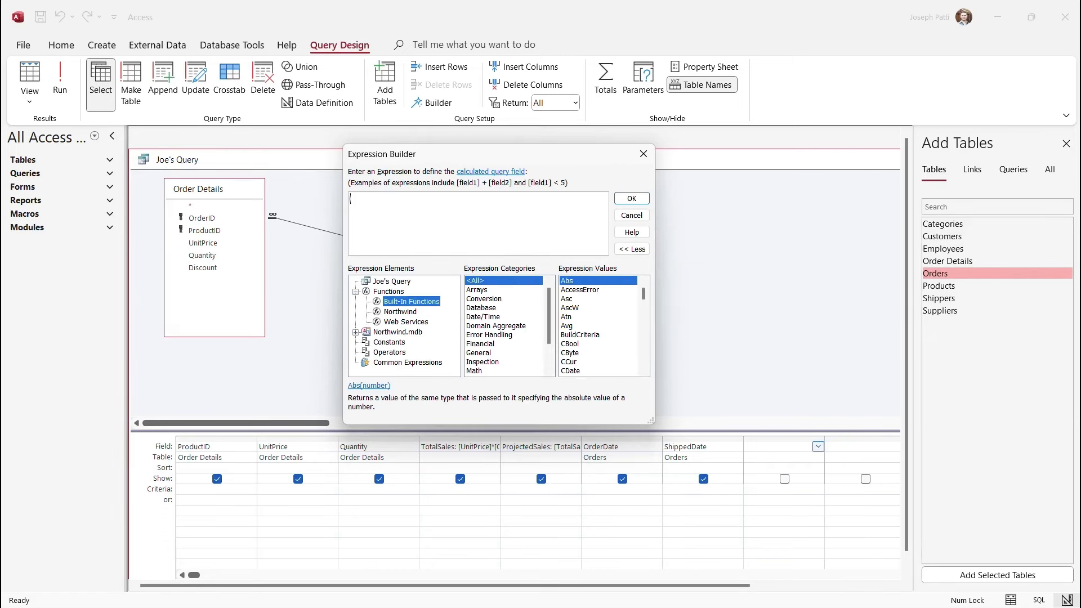
click(483, 317)
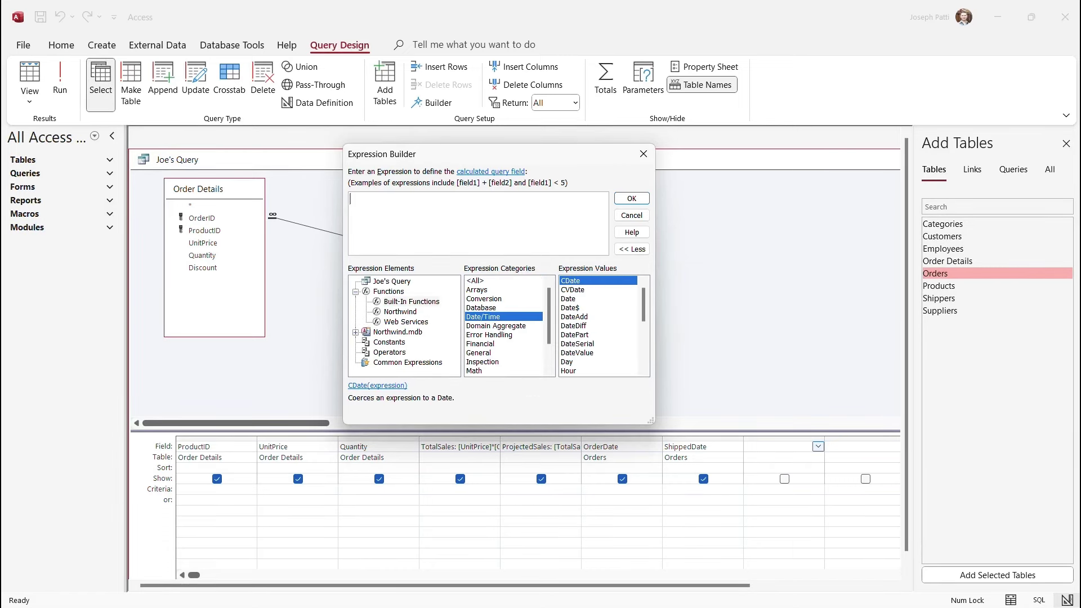
Step: Name the calculated field ShippingTime, insert the DateDiff function after it and remove the «Expr» placeholder
click(573, 325)
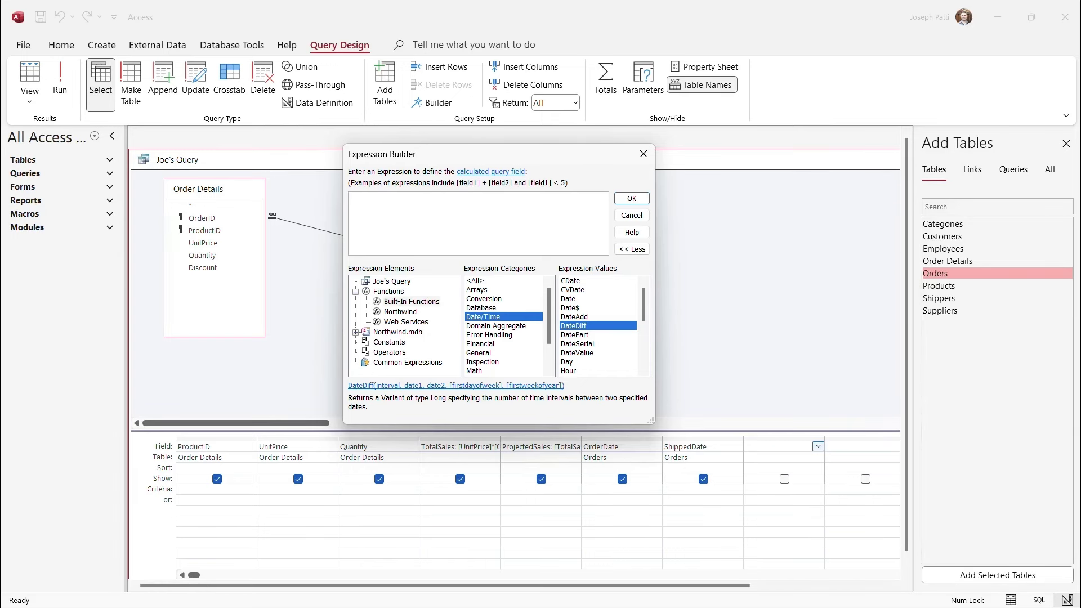
text(Shipp)
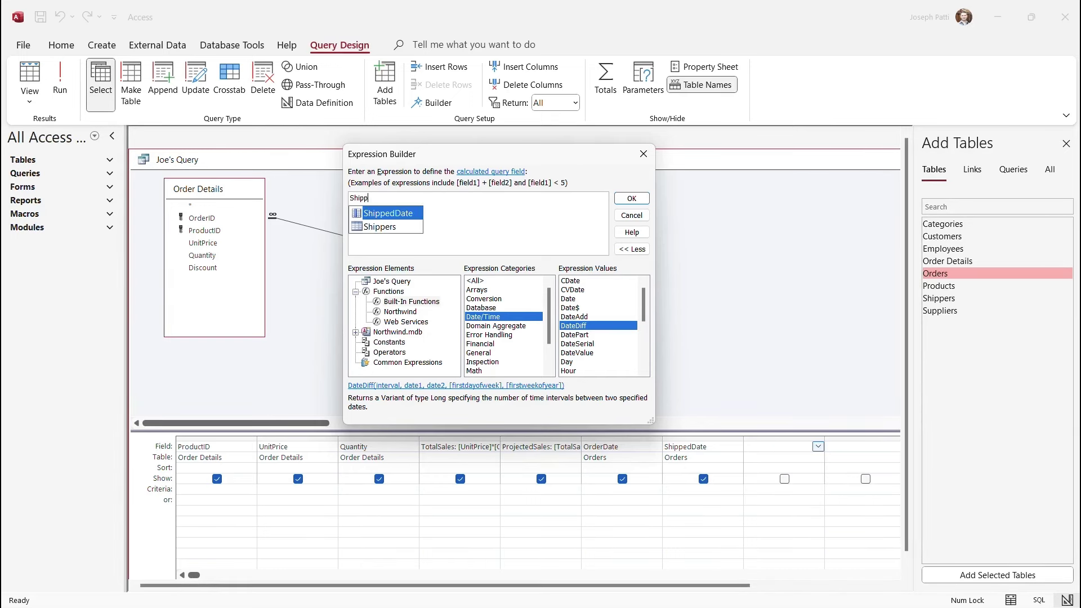
text(ingTime:)
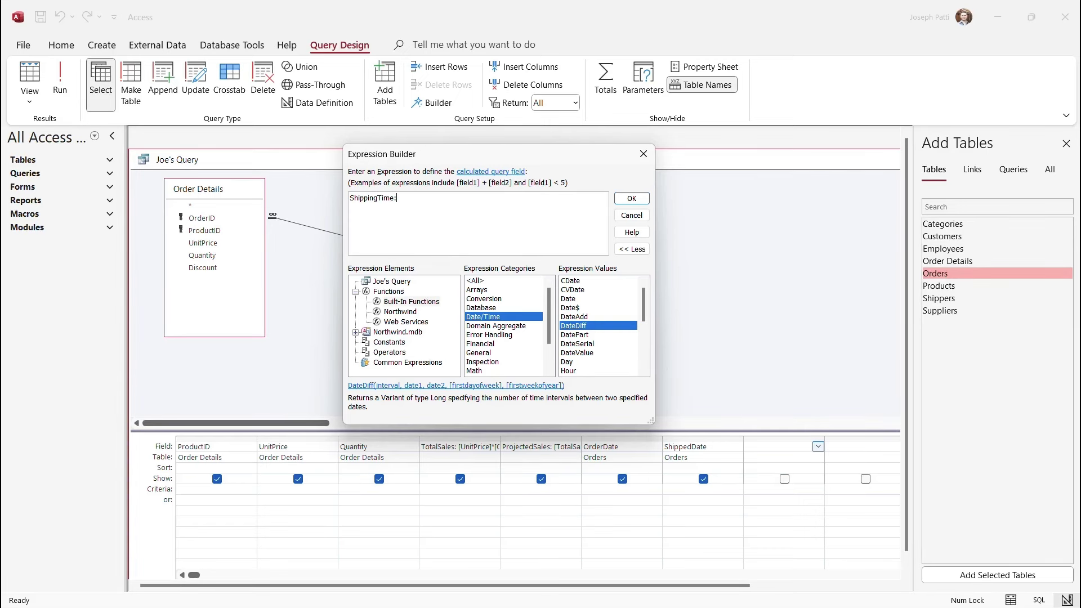
double_click(573, 326)
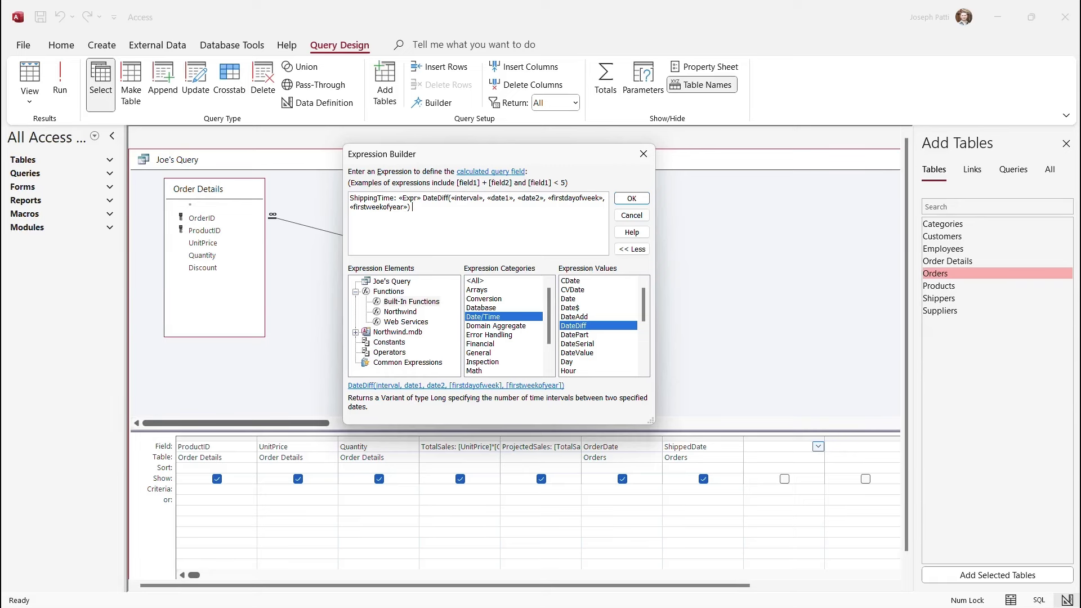
click(411, 199)
key(Delete)
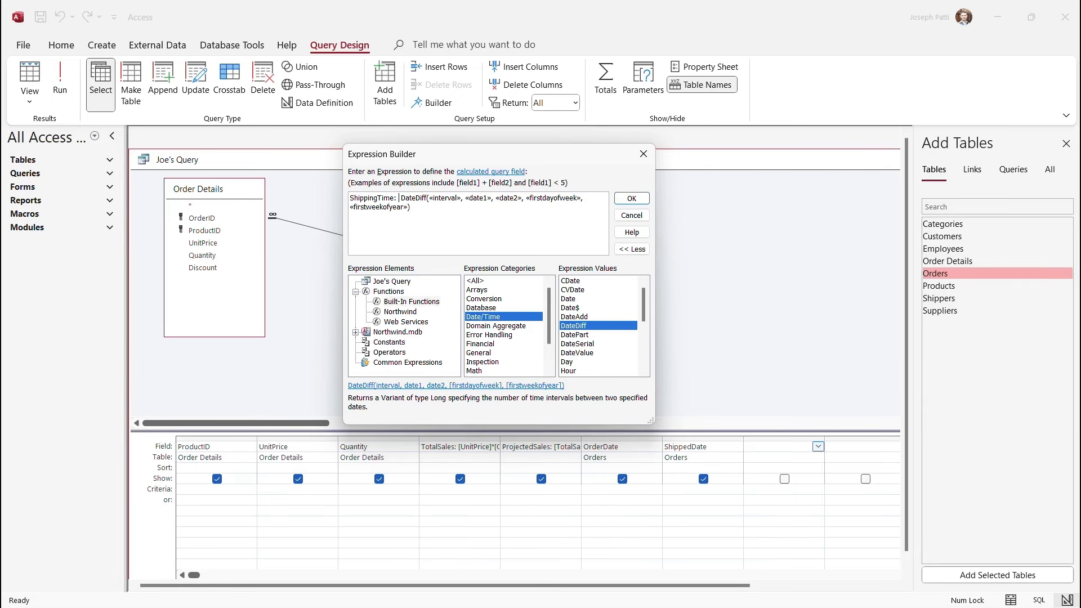
Step: Open the DateDiff function's online help page and read its syntax and the settings for the interval argument
click(445, 198)
click(456, 386)
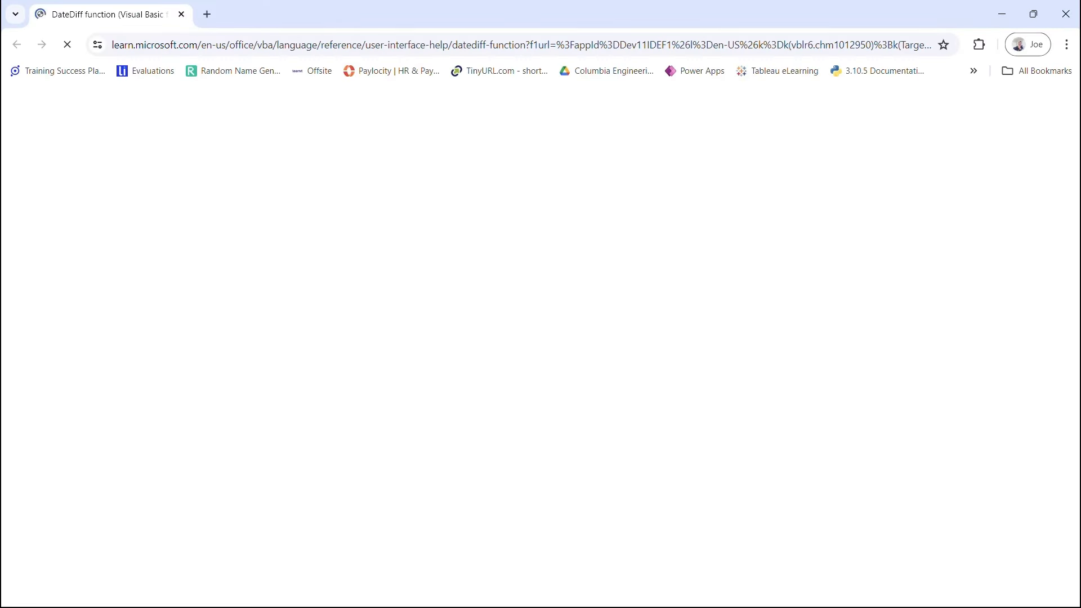
scroll(534, 337, down, 5)
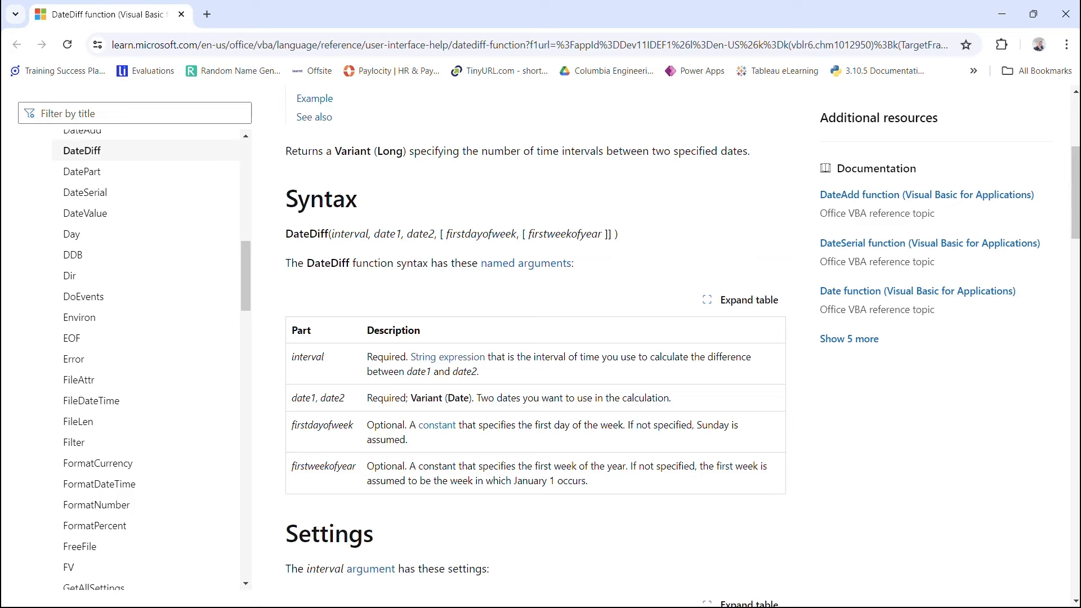
scroll(535, 338, down, 7)
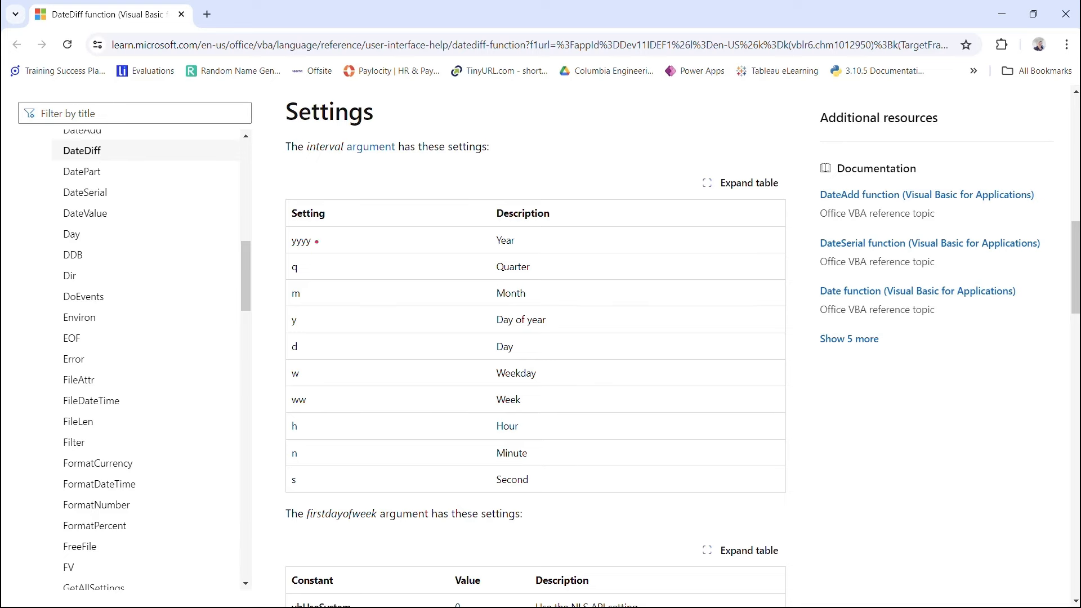
Step: Review the interval argument settings in the DateDiff documentation to find the code for days
mouse_move(317, 242)
mouse_down()
mouse_move(368, 241)
mouse_move(358, 264)
mouse_move(390, 290)
mouse_up()
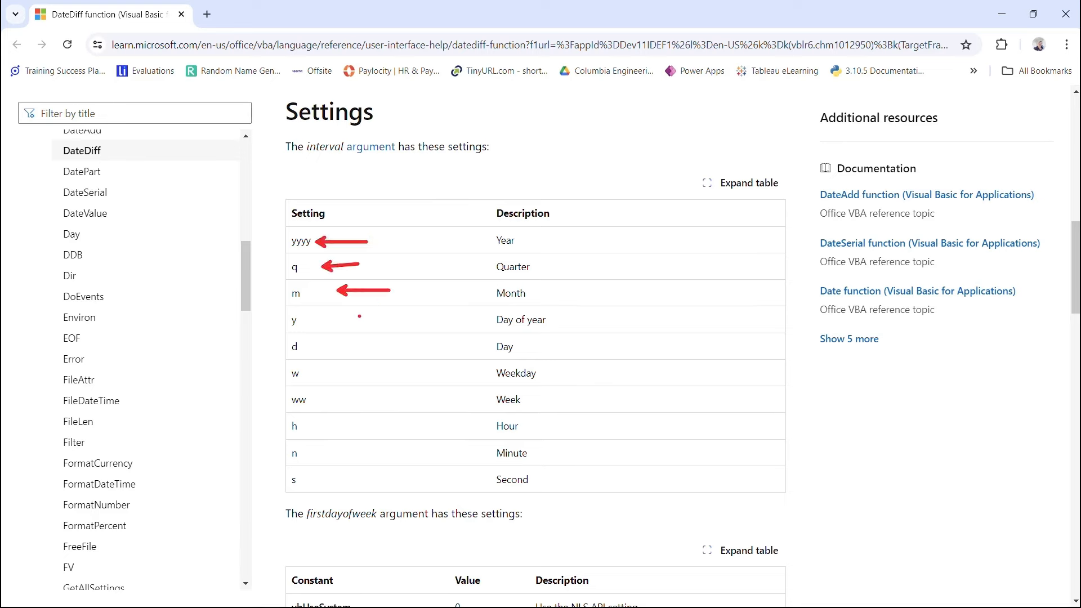
drag(356, 323, 398, 322)
mouse_move(284, 334)
mouse_down()
mouse_move(307, 352)
mouse_move(532, 363)
mouse_move(555, 362)
mouse_move(551, 349)
mouse_up()
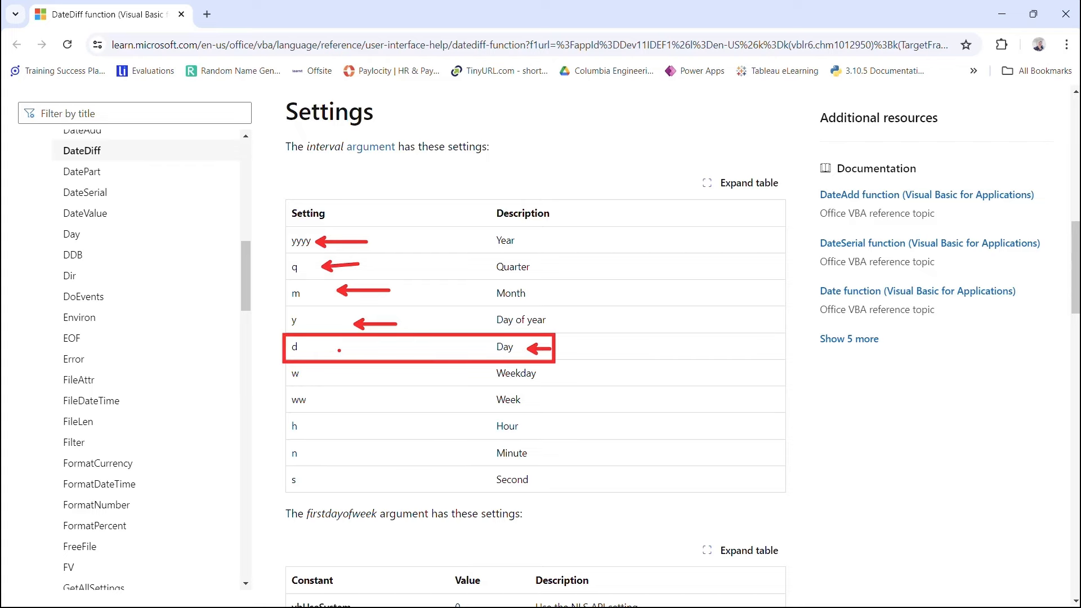
key(Escape)
scroll(339, 350, up, 6)
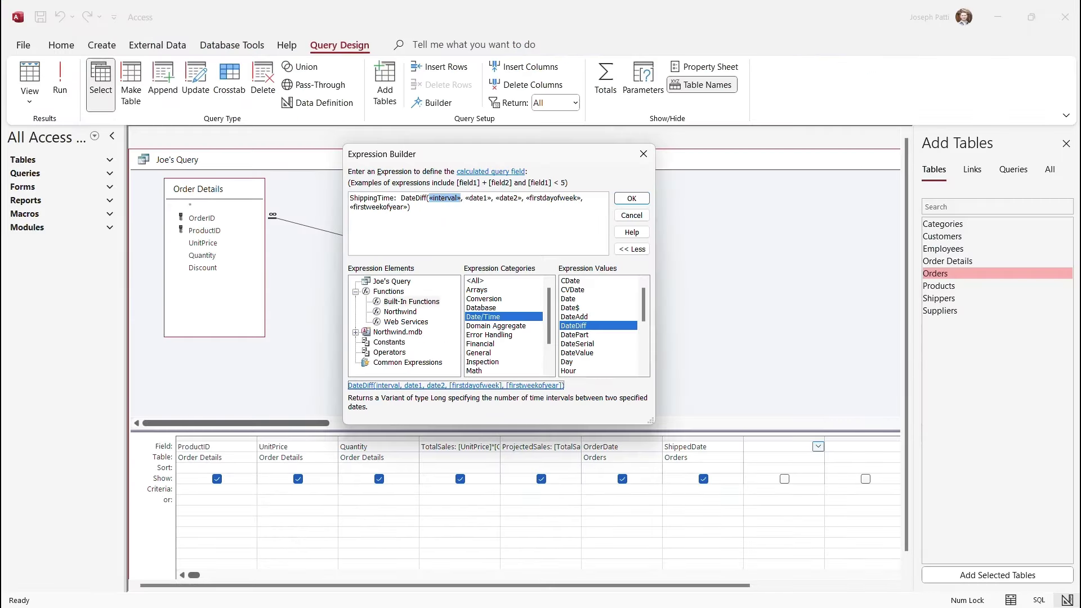
Step: Remove the optional firstdayofweek and firstweekofyear arguments and their leftover commas from the ShippingTime DateDiff expression
click(378, 208)
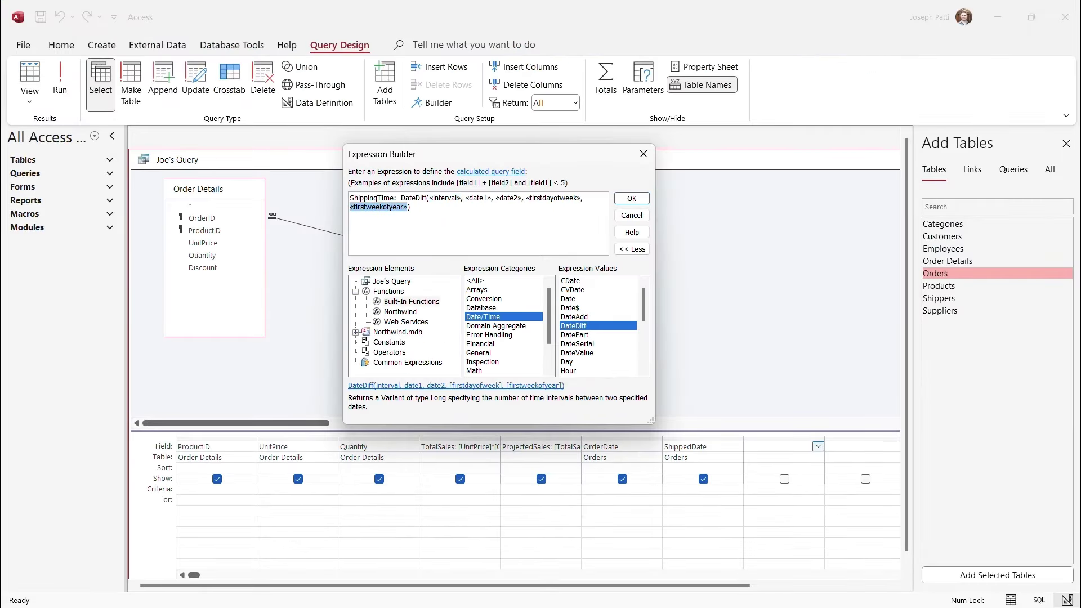
key(Delete)
click(553, 198)
key(Delete)
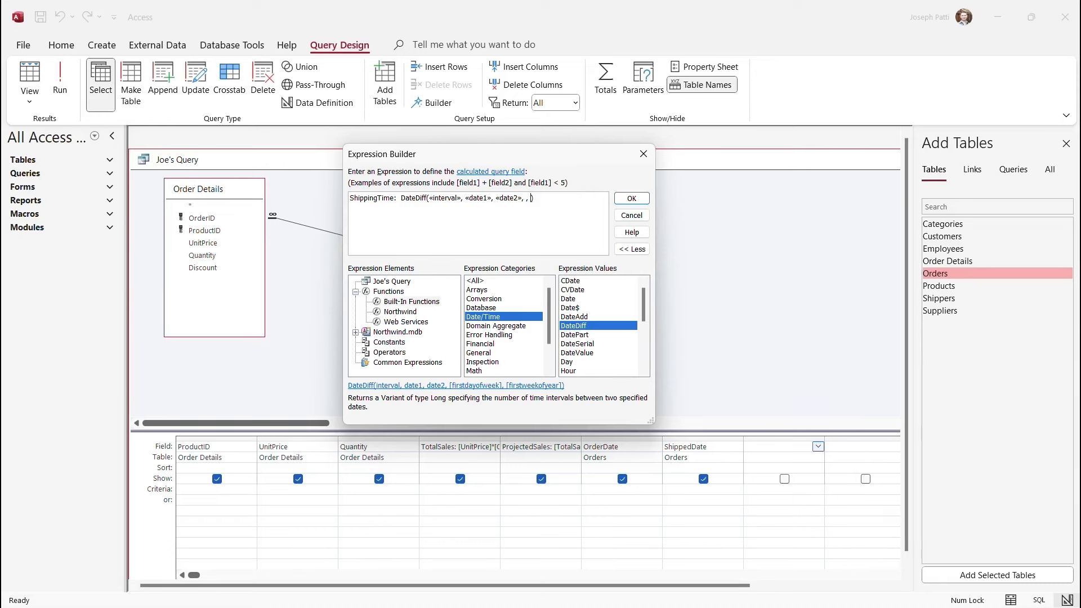
key(BackSpace)
key(BackSpace)
key(BackSpace)
key(BackSpace)
Step: Fill in the DateDiff arguments with "d" as interval, [OrderDate] as date1 and [ShippedDate] as date2, and accept the expression
text("d)
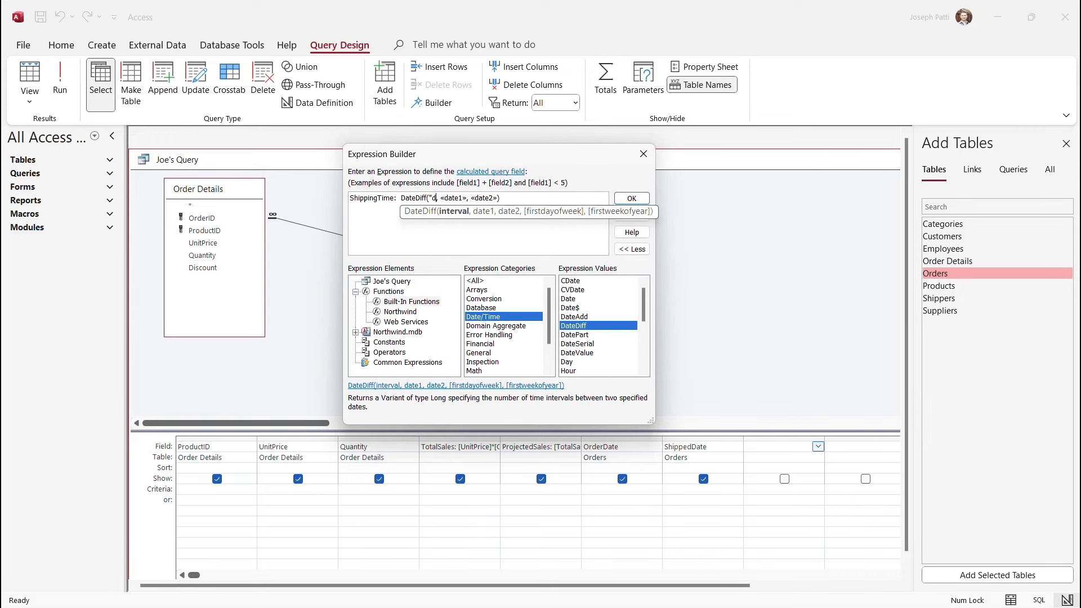
text(")
click(456, 198)
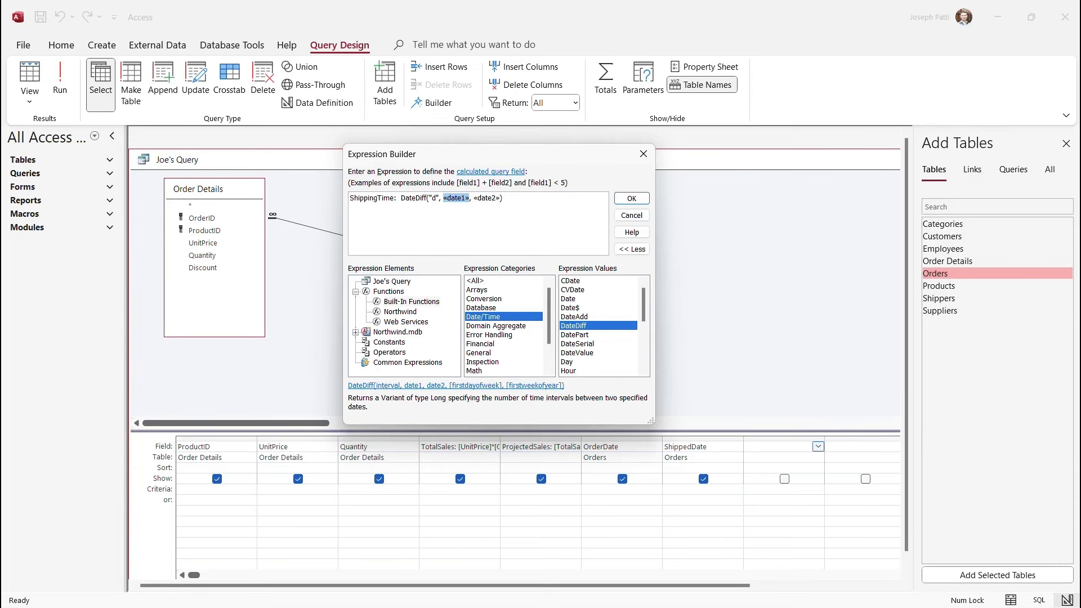
click(391, 282)
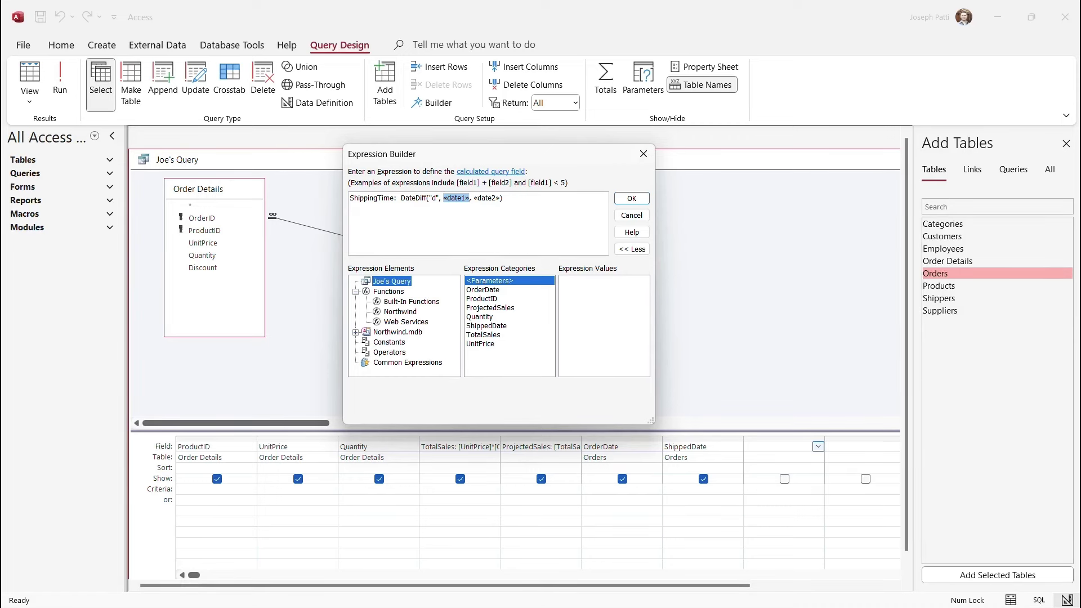
double_click(482, 290)
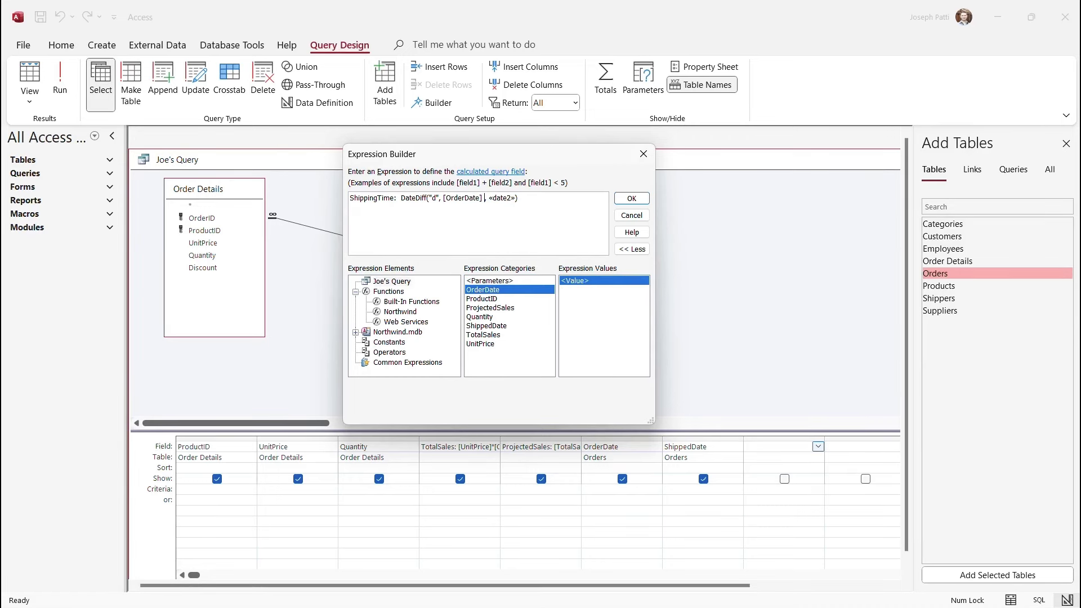
click(501, 198)
click(486, 326)
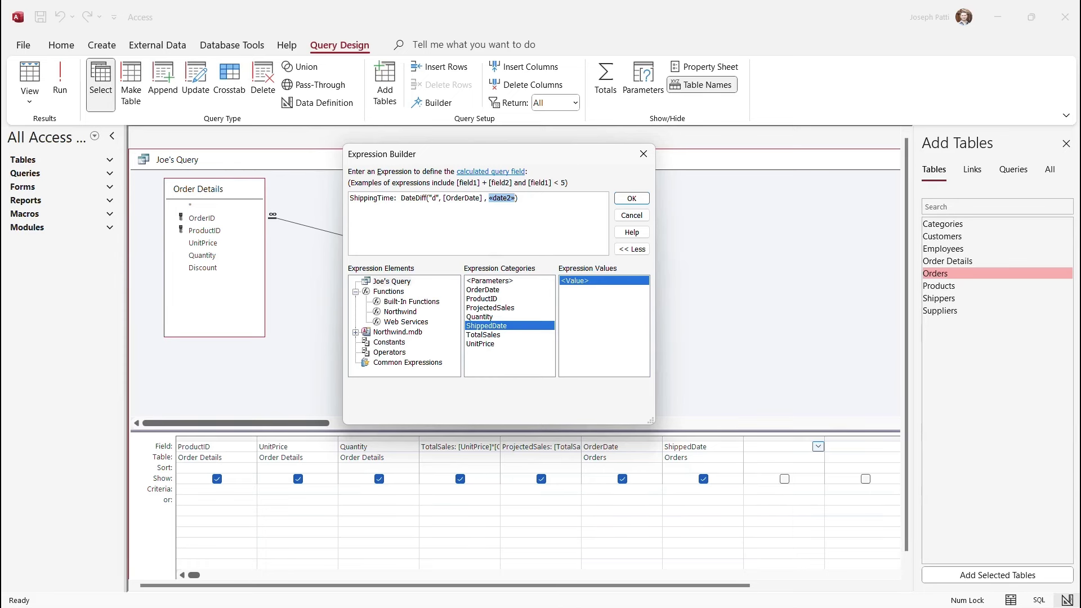
double_click(487, 326)
key(Return)
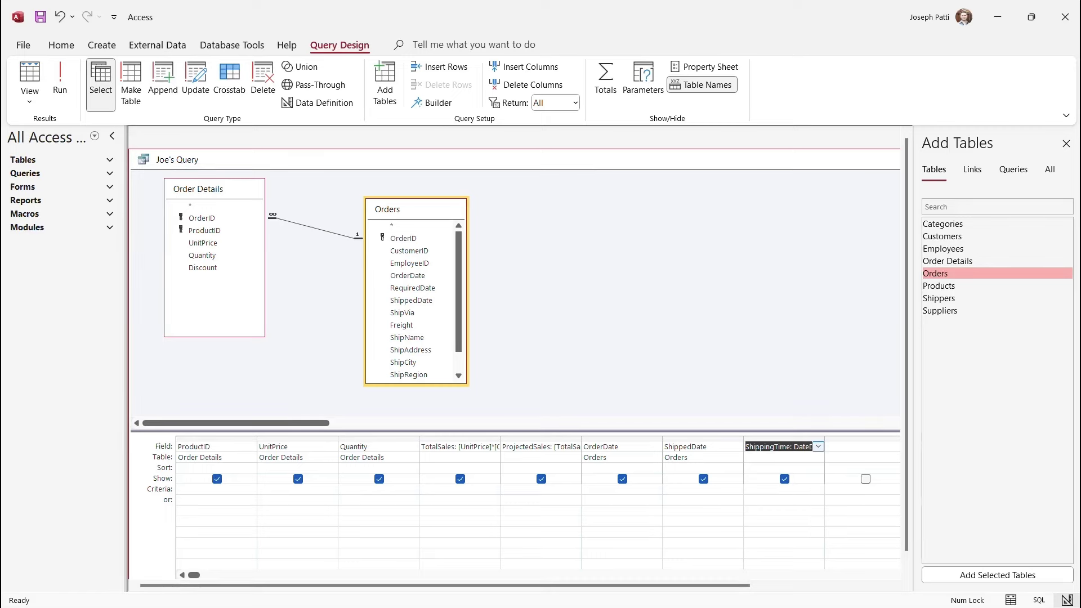
Step: Run Joe's Query to check the calculated ShippingTime column, and return to Design View
click(60, 80)
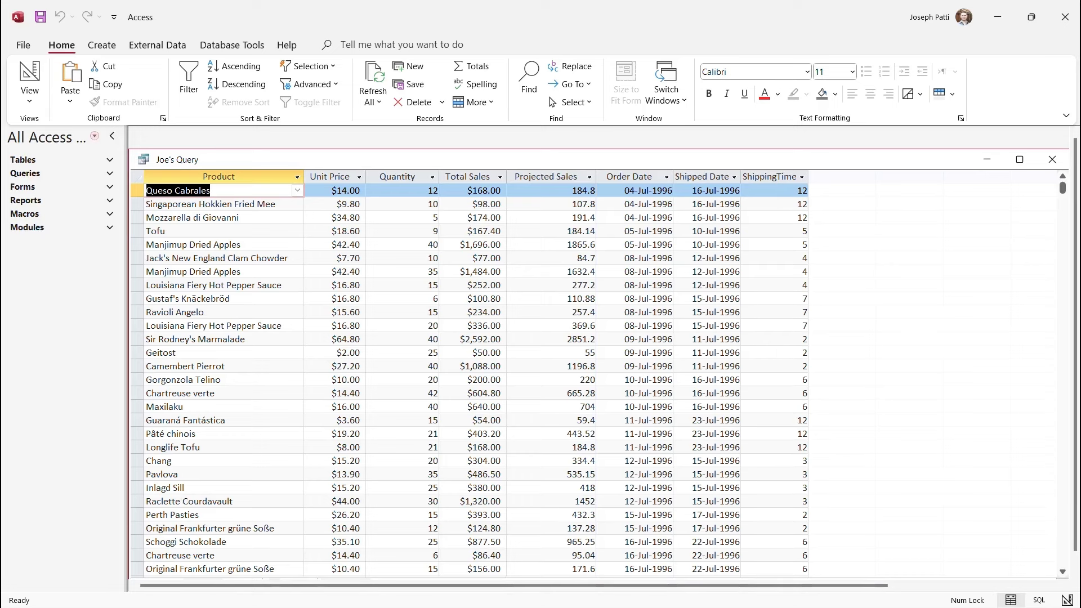
click(29, 100)
click(74, 186)
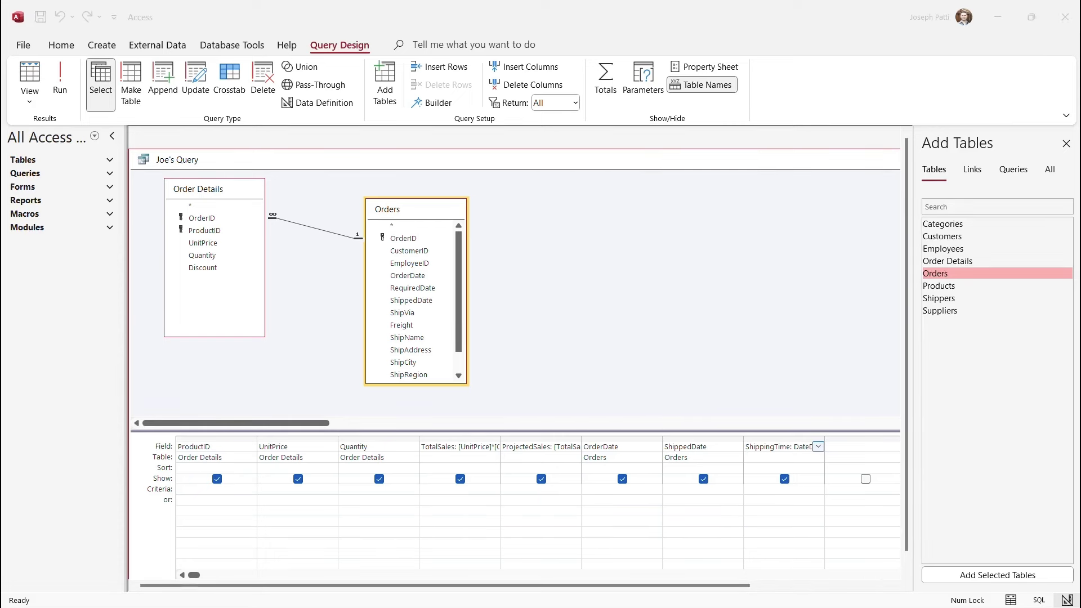
Step: Append & " Days" to the end of the ShippingTime expression using an enlarged Zoom view
right_click(783, 448)
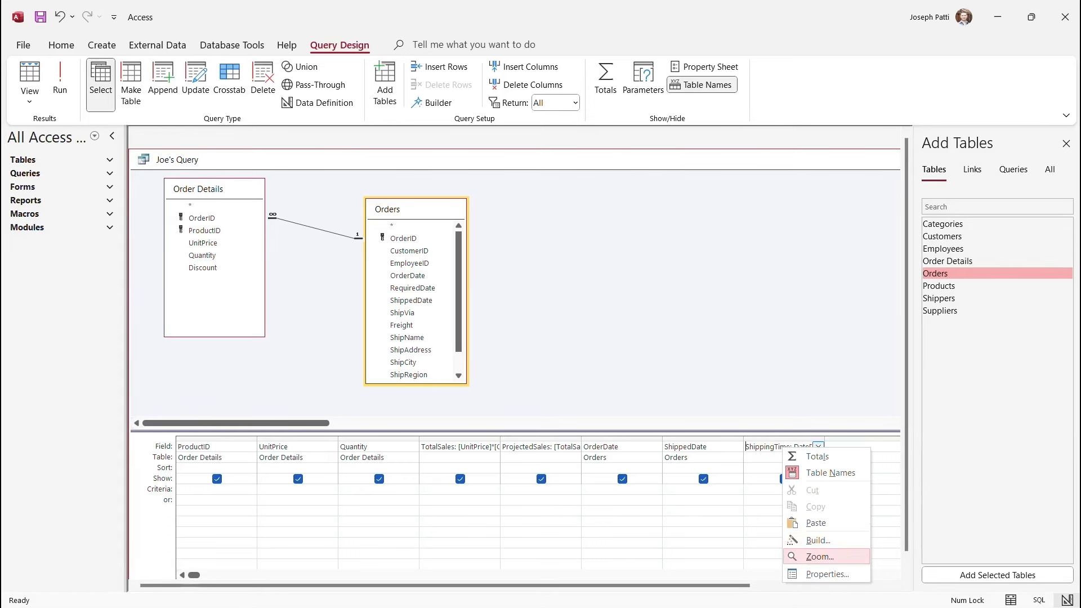
key(Return)
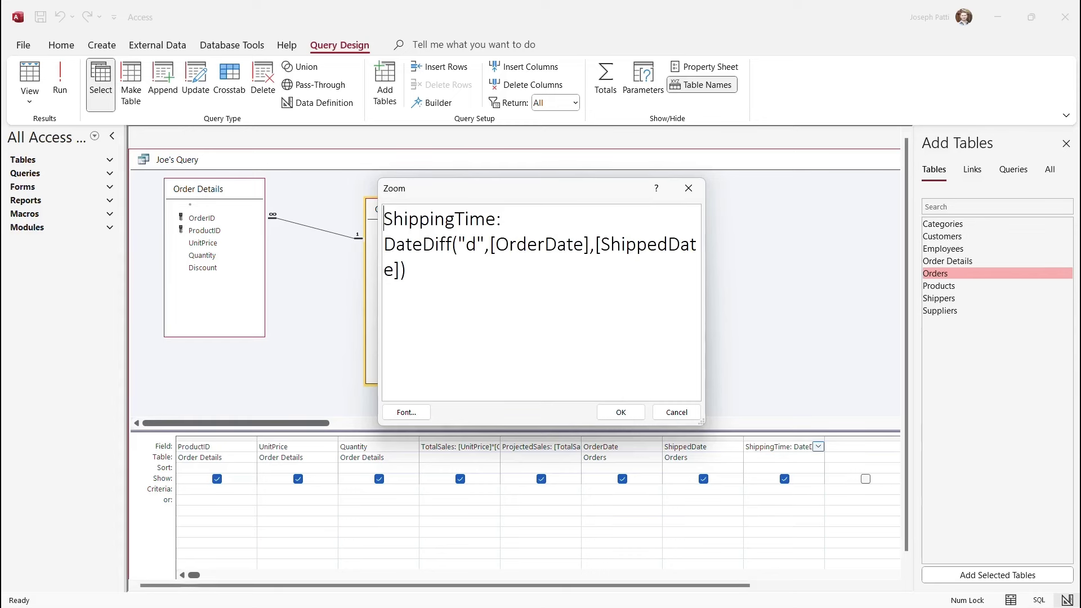
drag(701, 422, 846, 421)
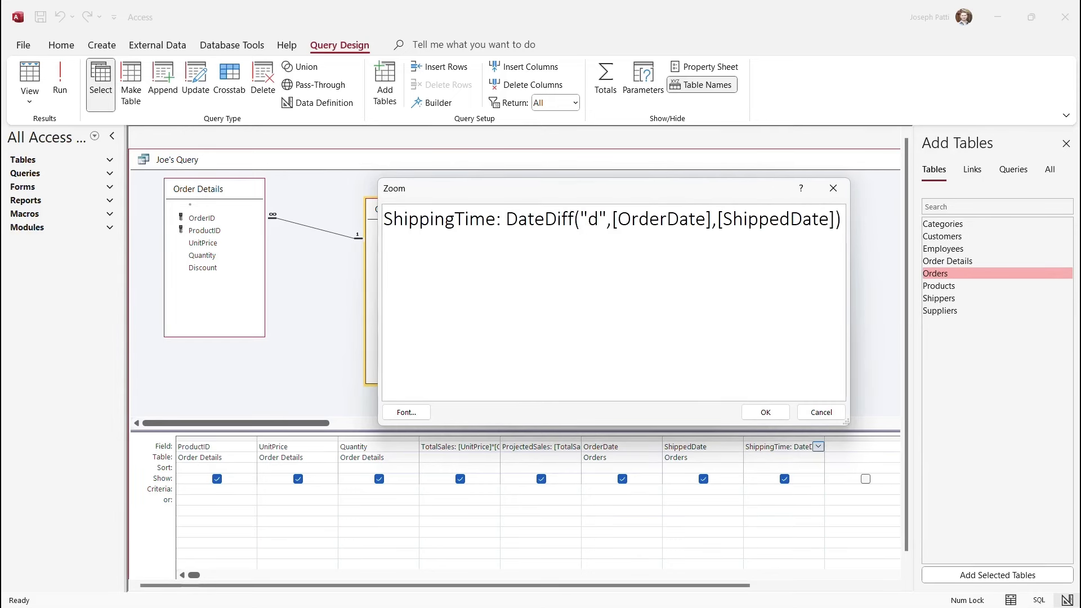
drag(563, 188, 340, 178)
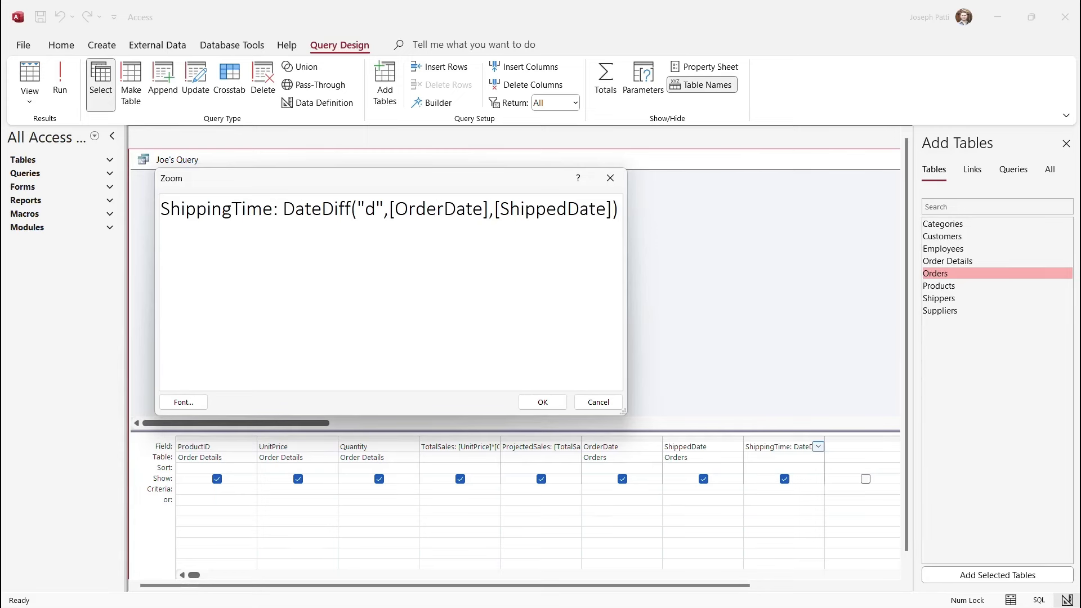
text(& " Days")
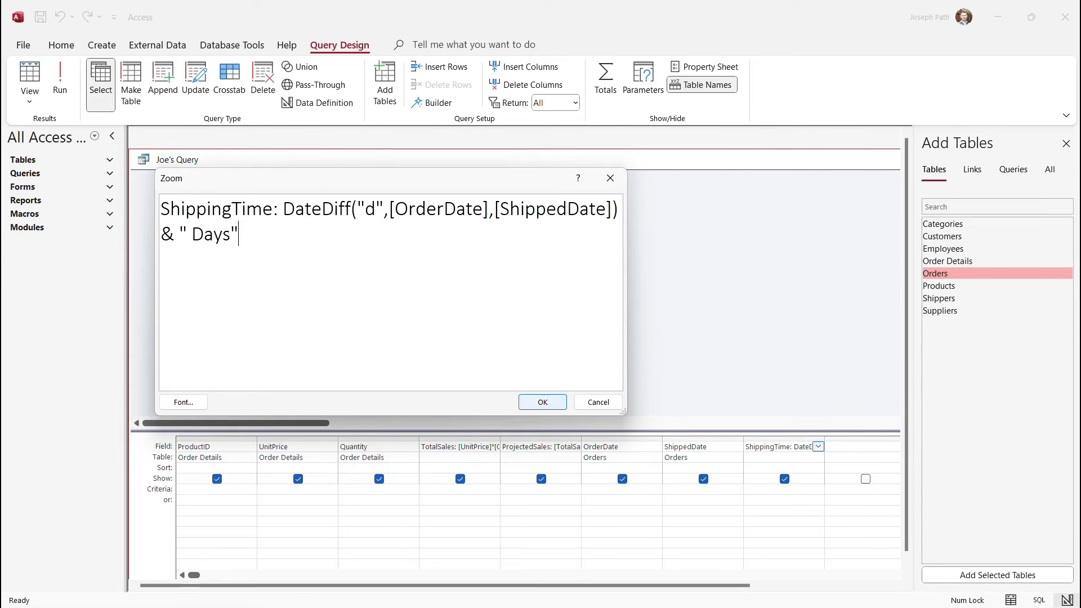
click(542, 402)
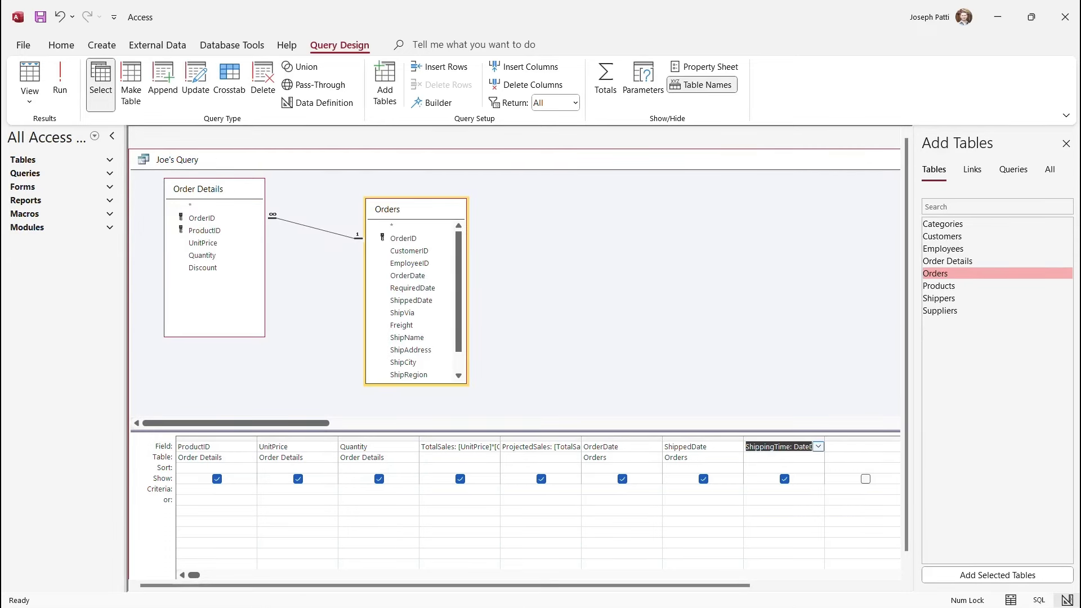
Step: Review the complete ShippingTime expression in the Expression Builder and close it
right_click(783, 446)
click(799, 539)
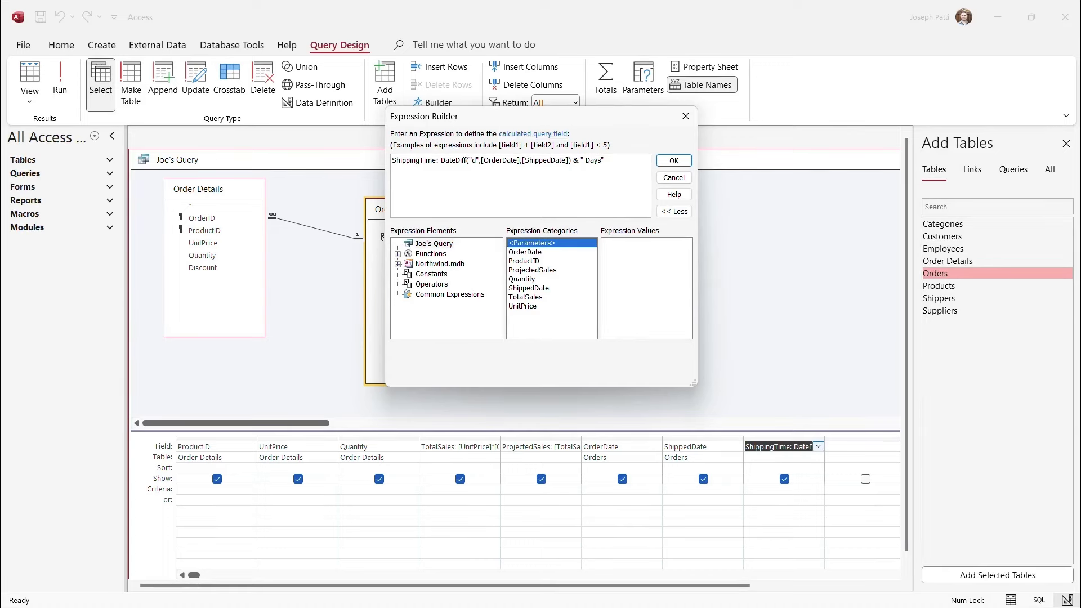
key(Return)
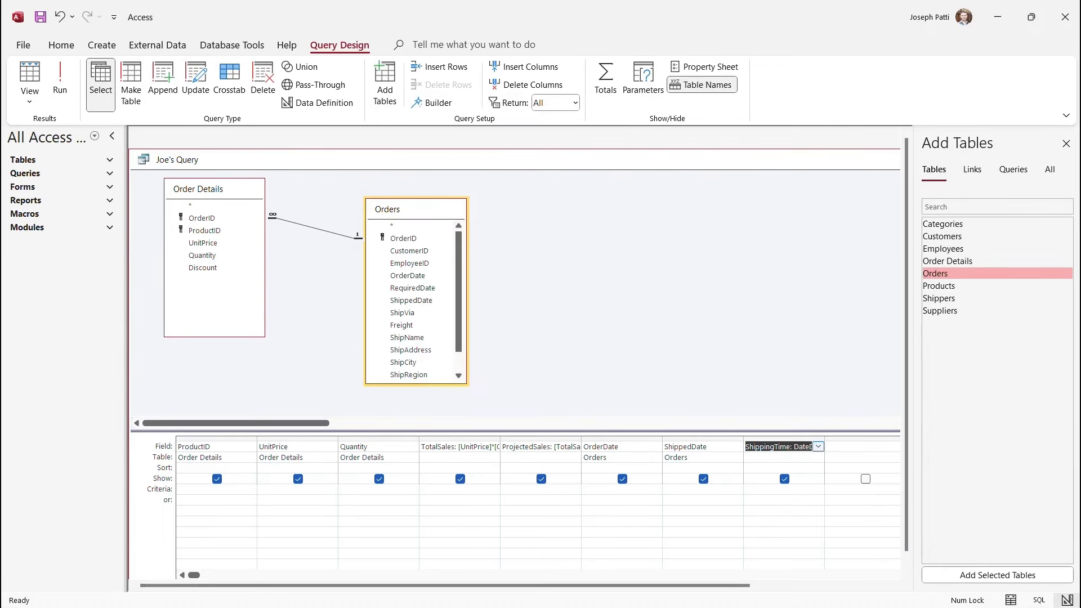
Step: Rerun the query to check the Days suffix in the ShippingTime column, and switch back to Design View
click(60, 79)
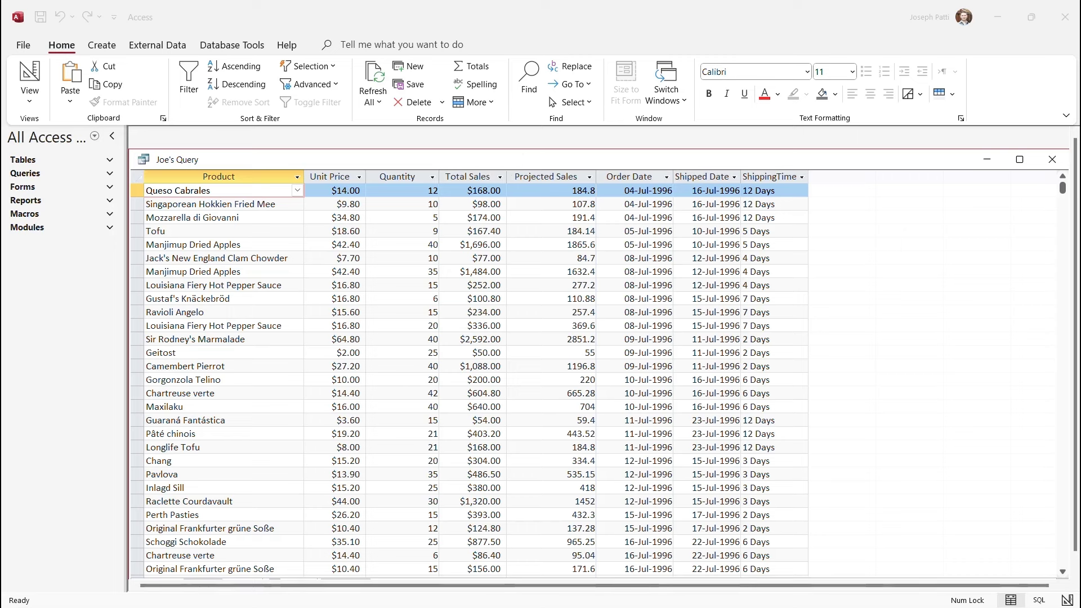
click(30, 100)
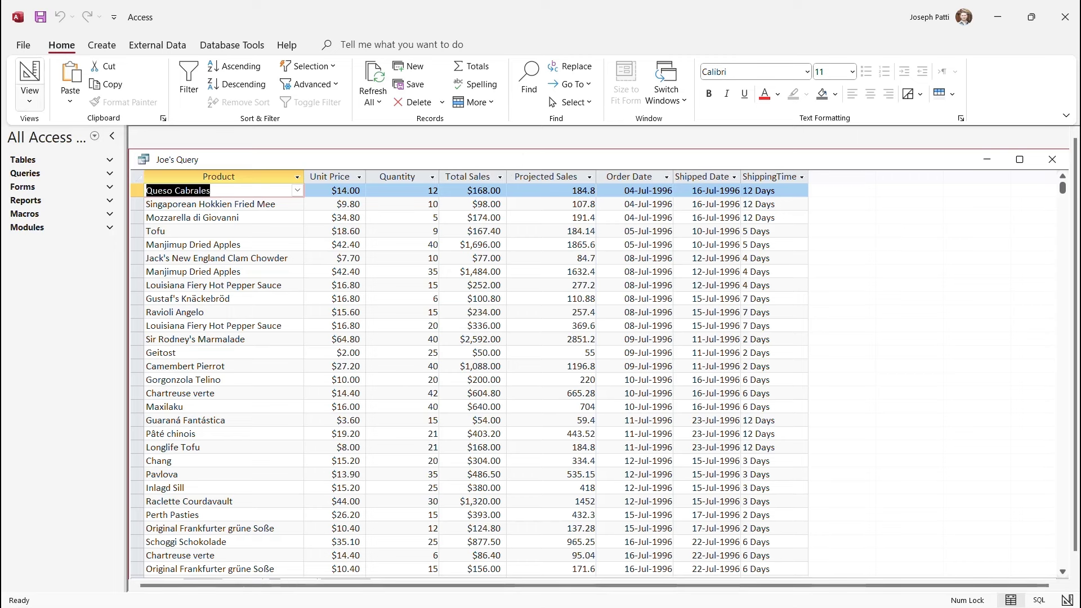
click(73, 180)
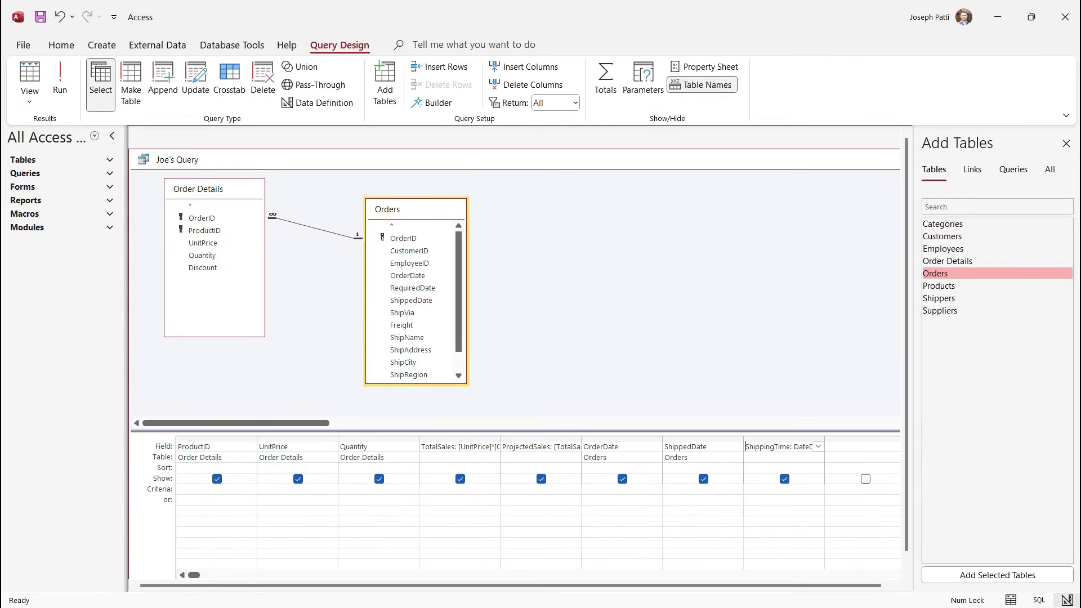
Step: Start a new expression in the empty column after ShippingTime and insert the built-in Program Flow function IIf
right_click(849, 447)
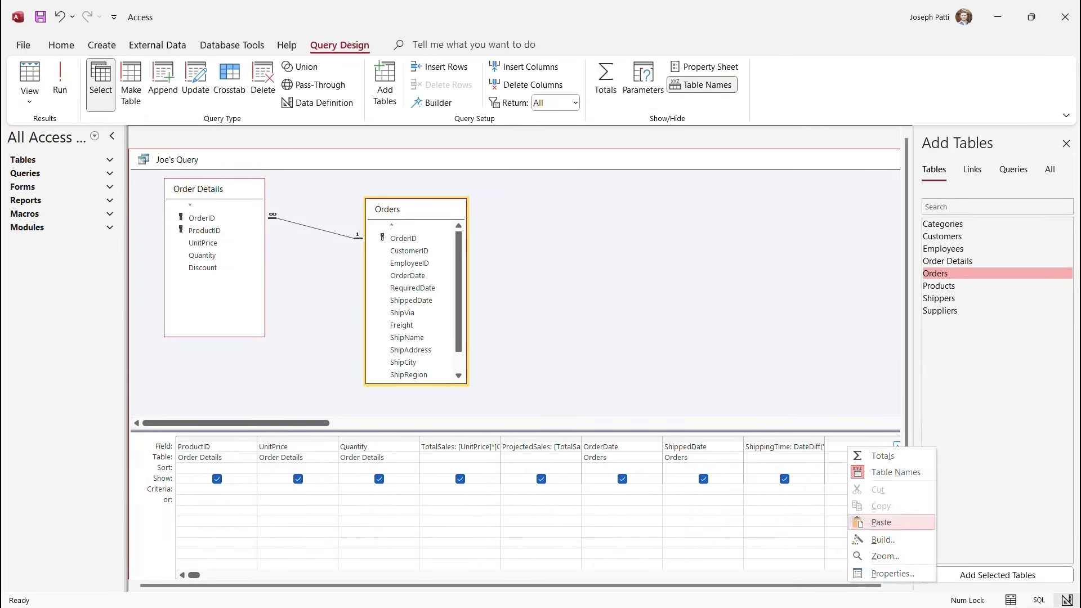
click(883, 540)
drag(535, 120, 480, 145)
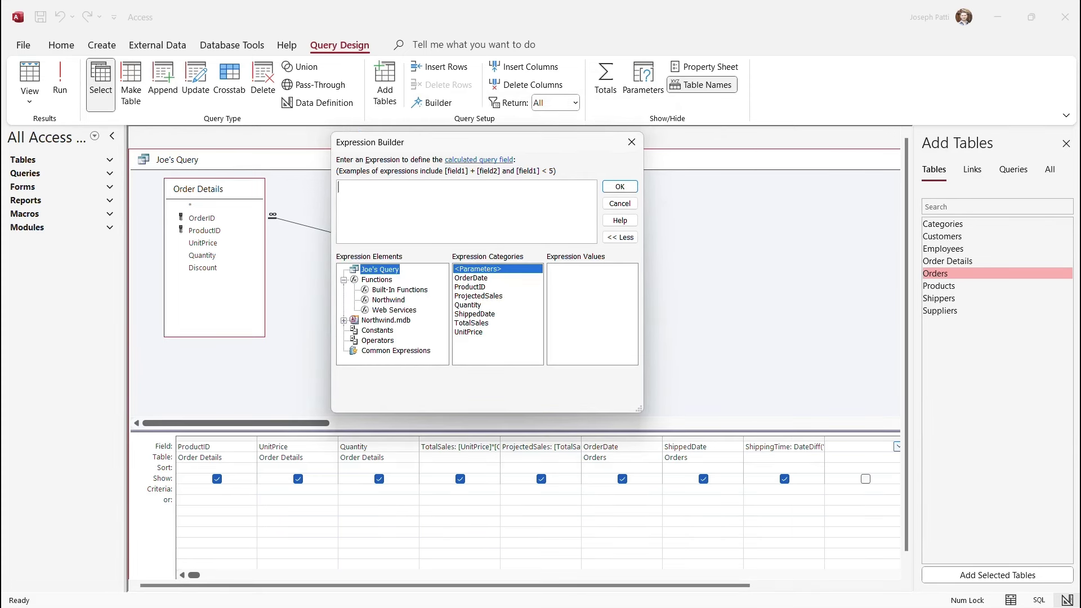
click(399, 290)
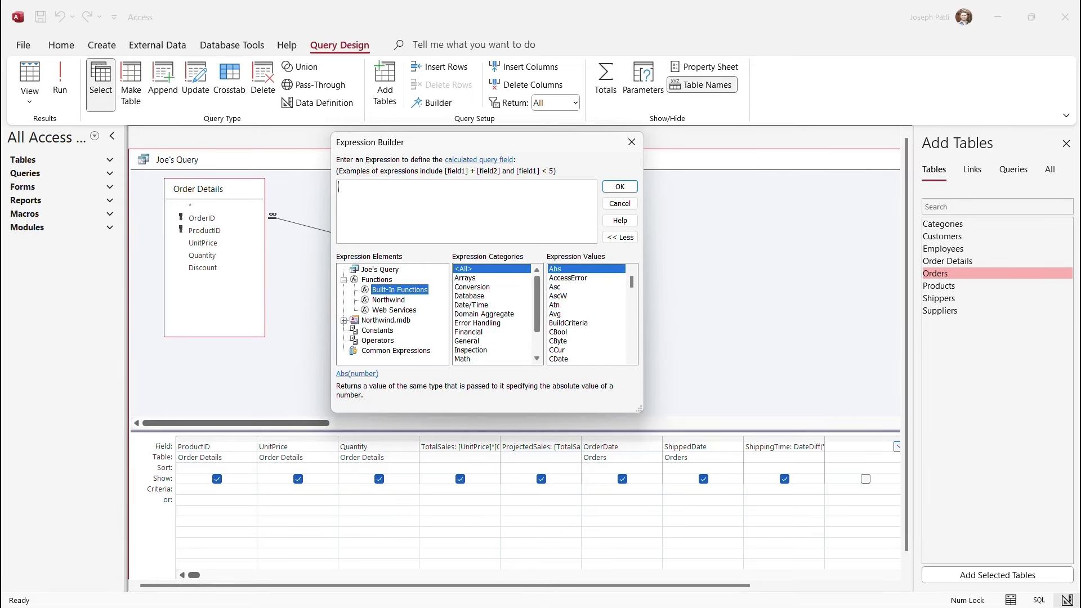
scroll(492, 314, down, 1)
scroll(492, 314, down, 3)
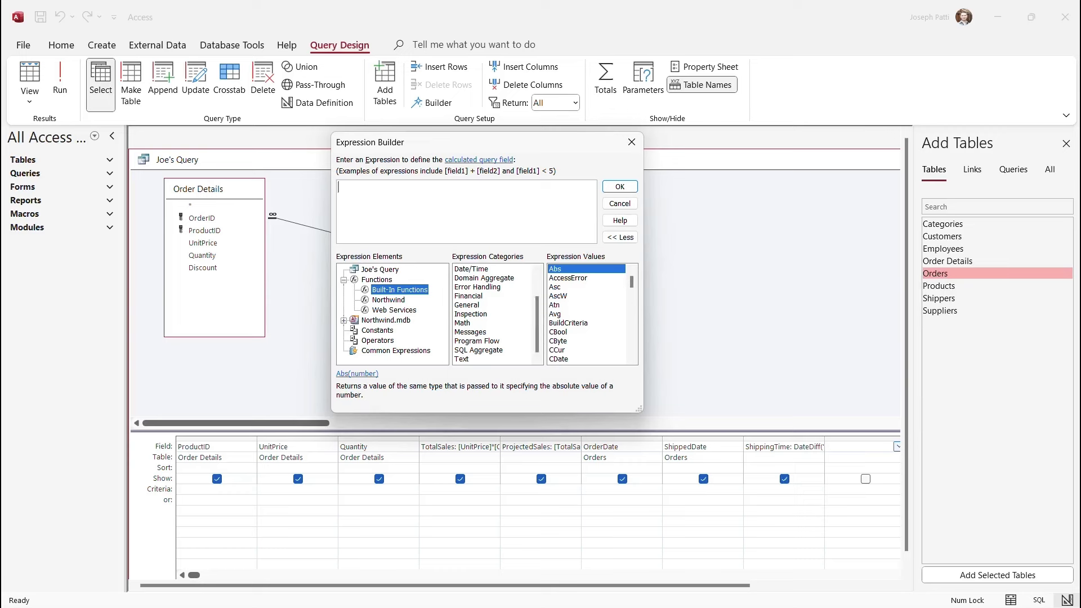
click(477, 341)
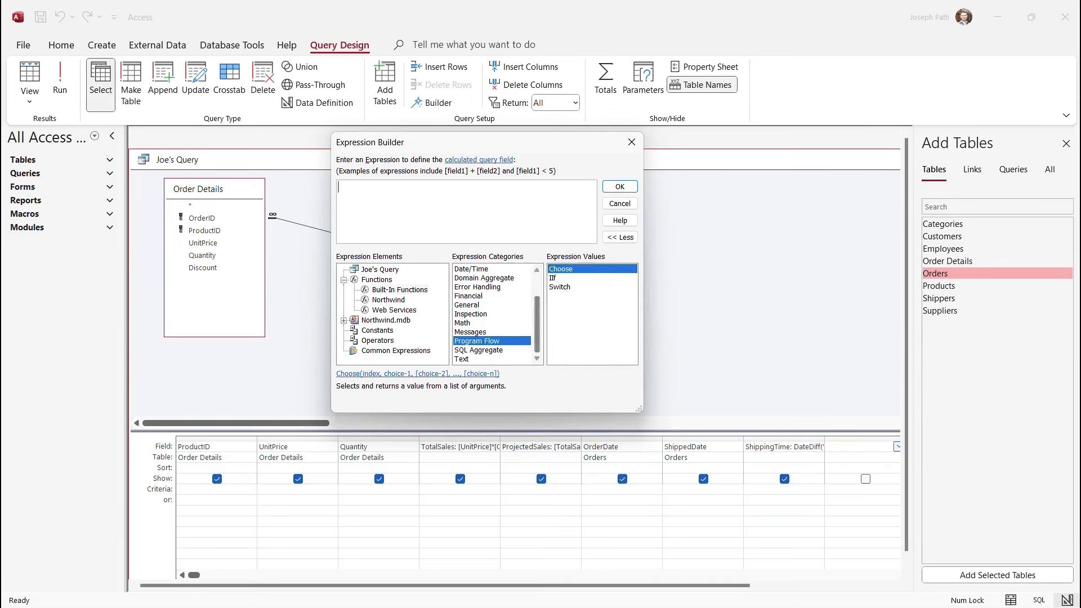
click(552, 278)
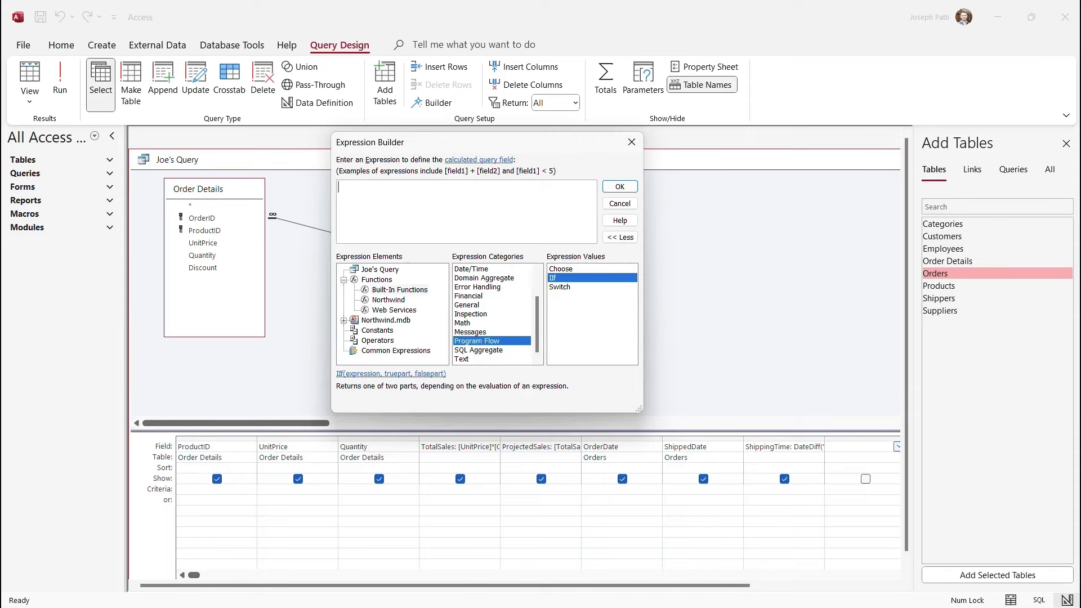
double_click(553, 278)
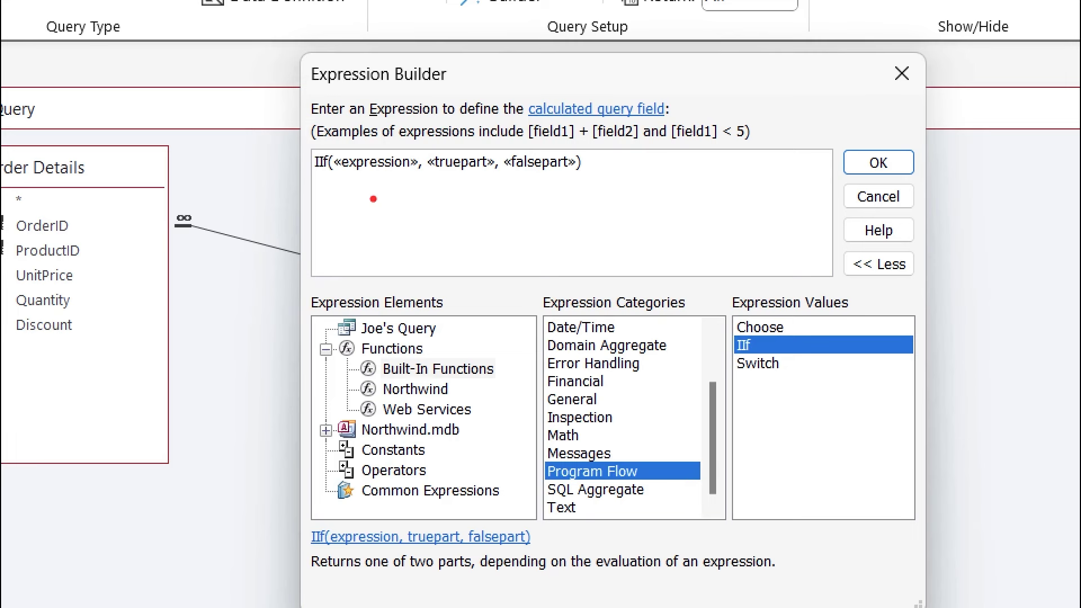
drag(377, 176, 376, 255)
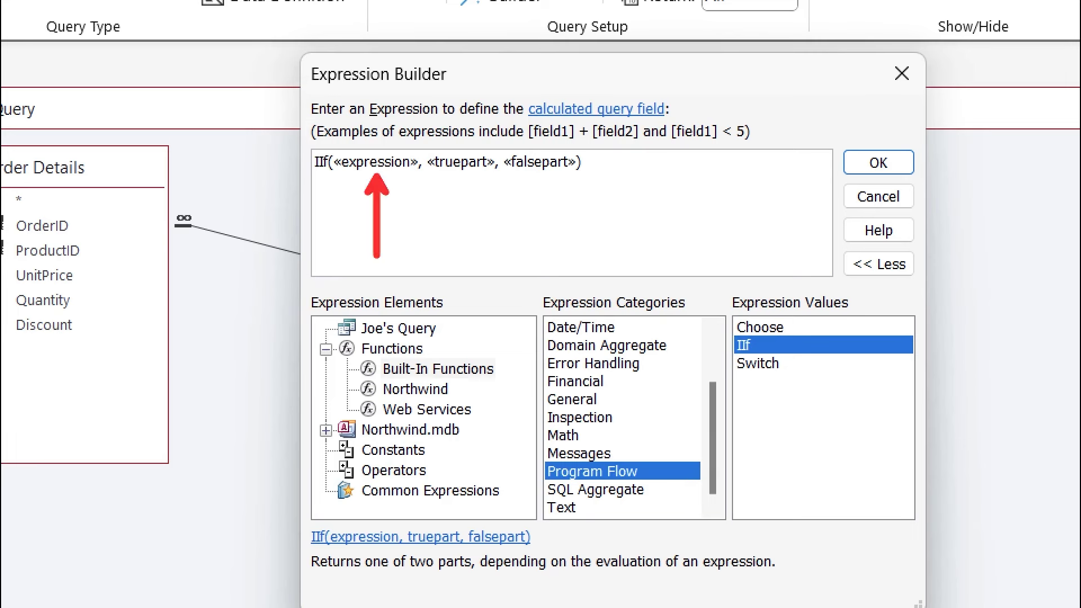
drag(465, 176, 465, 233)
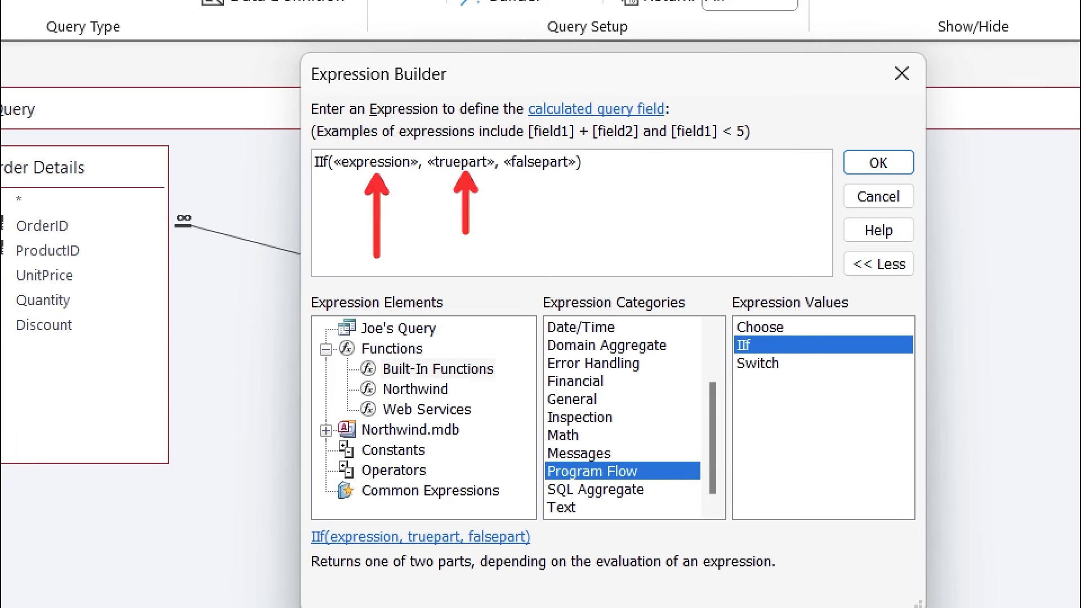
drag(546, 177, 546, 254)
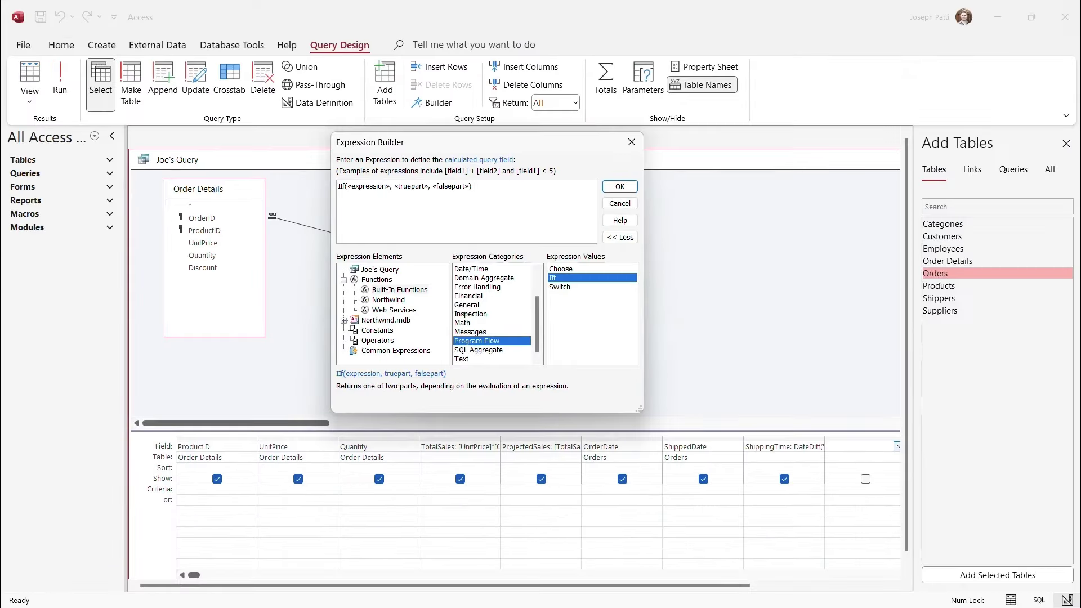
Step: Replace the IIf function's expression placeholder with the condition that the query's TotalSales field is >=200
click(369, 186)
click(380, 270)
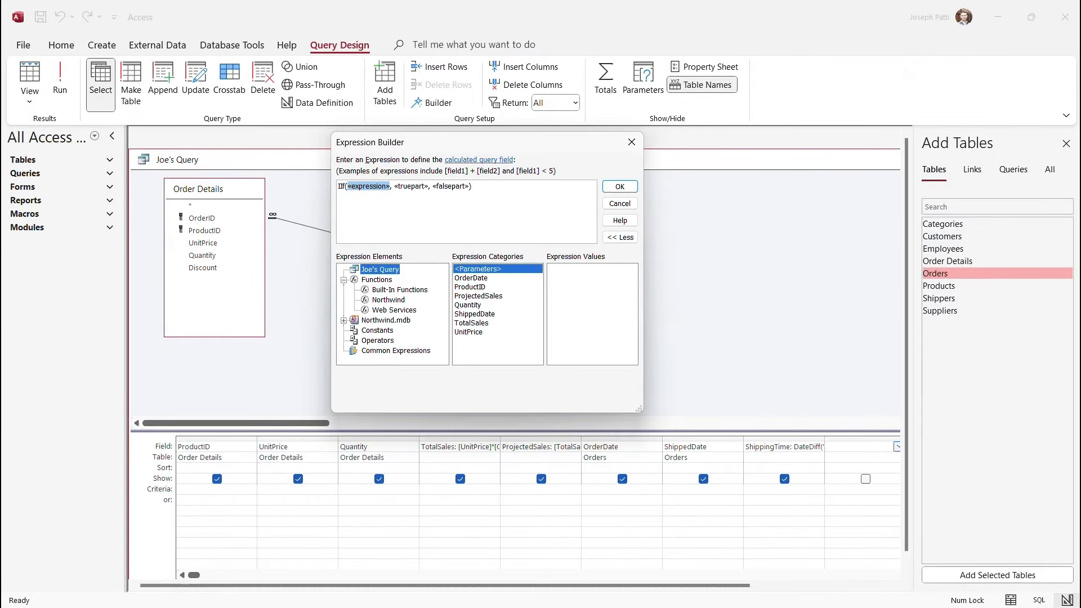
click(472, 323)
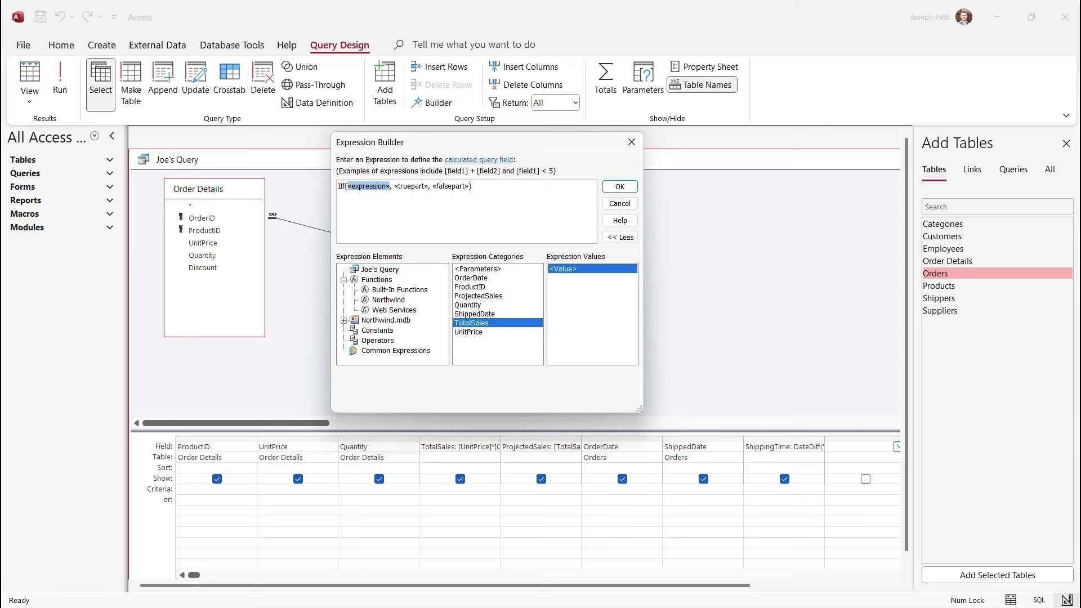
double_click(471, 323)
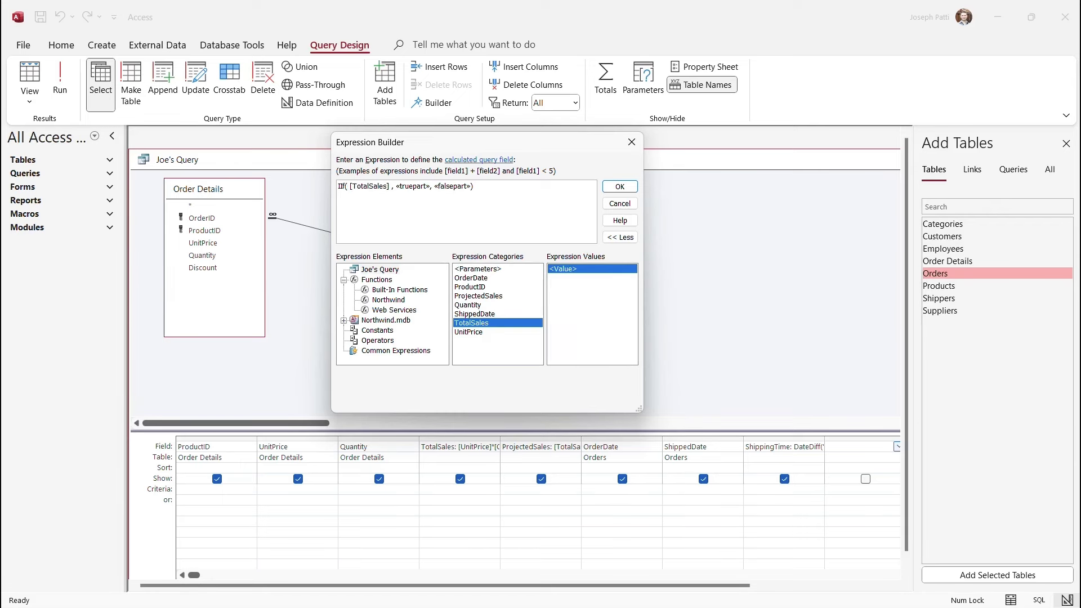
text(>)
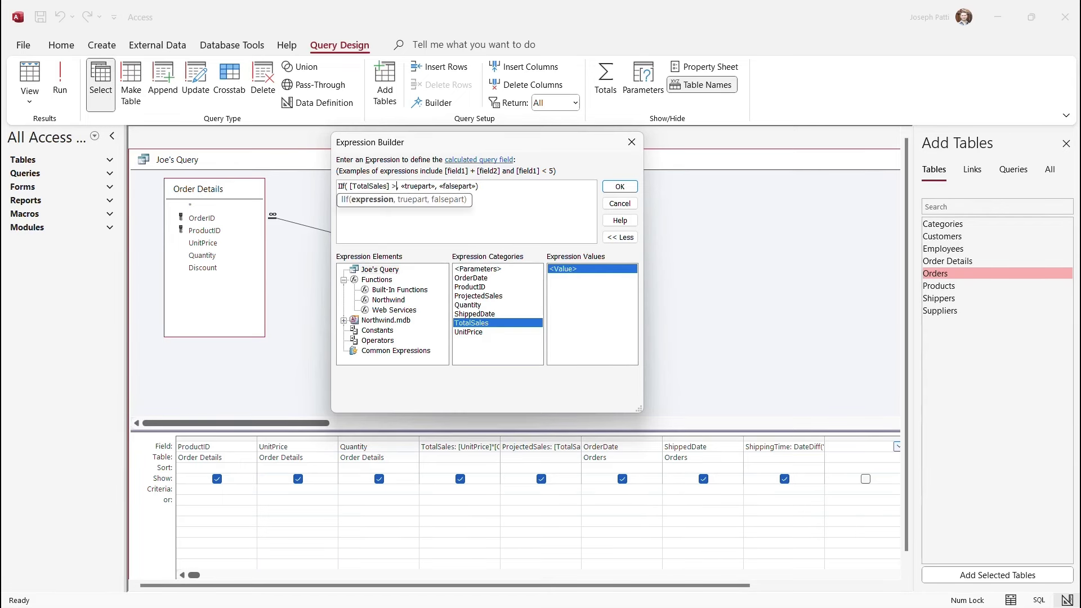
text(=200)
Step: Set the IIf true part to 0.1 and the false part to 0, and accept the expression
click(435, 186)
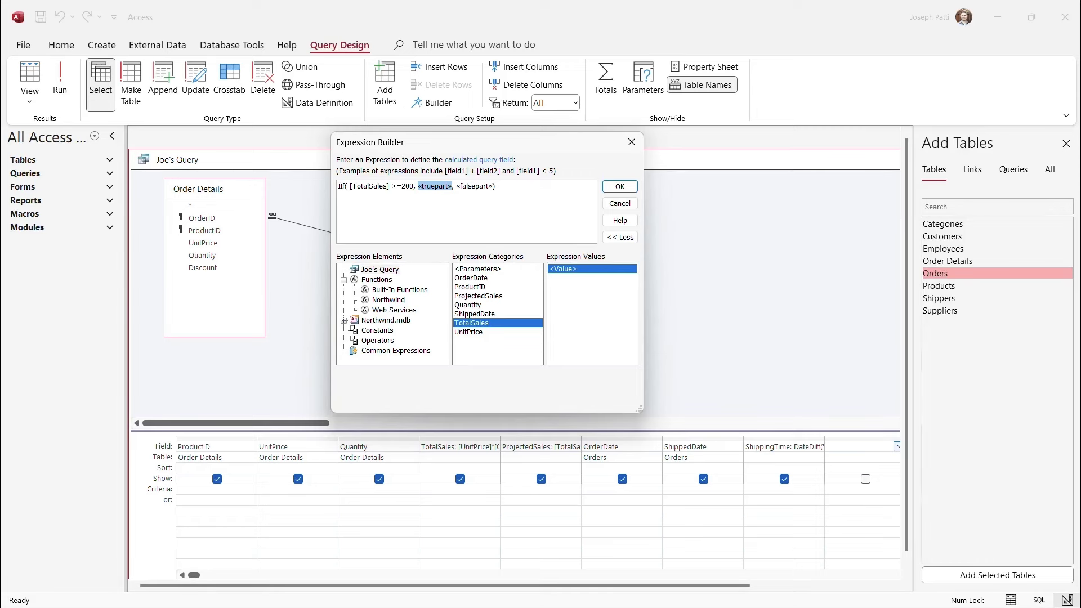
text(0)
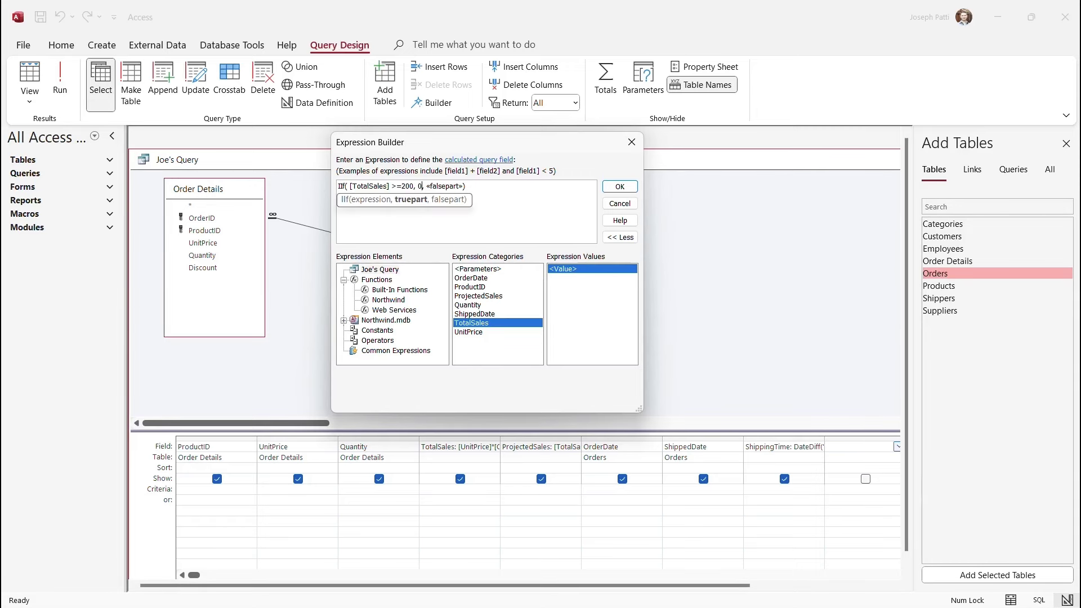
text(.1)
click(450, 186)
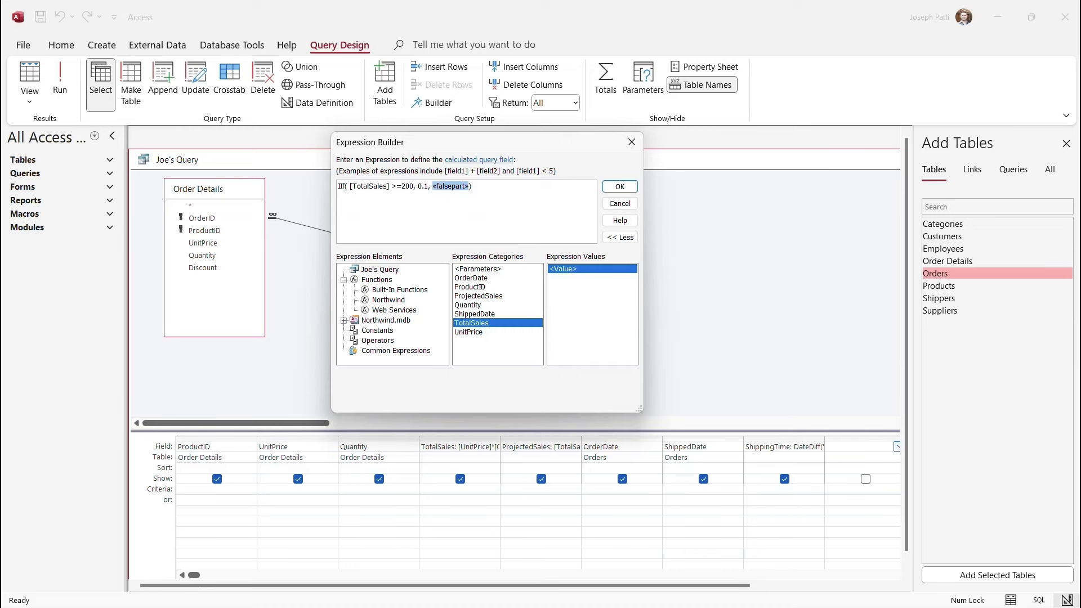
text(0)
click(440, 186)
key(Return)
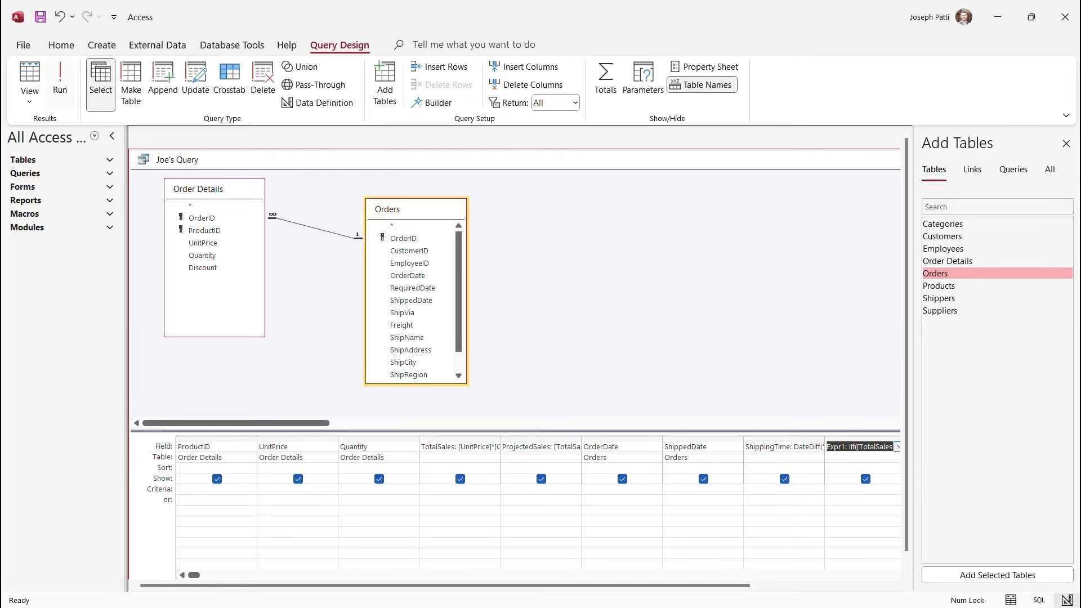
Step: Run the query to check the values of the new IIf column, and switch back to Design View
click(60, 85)
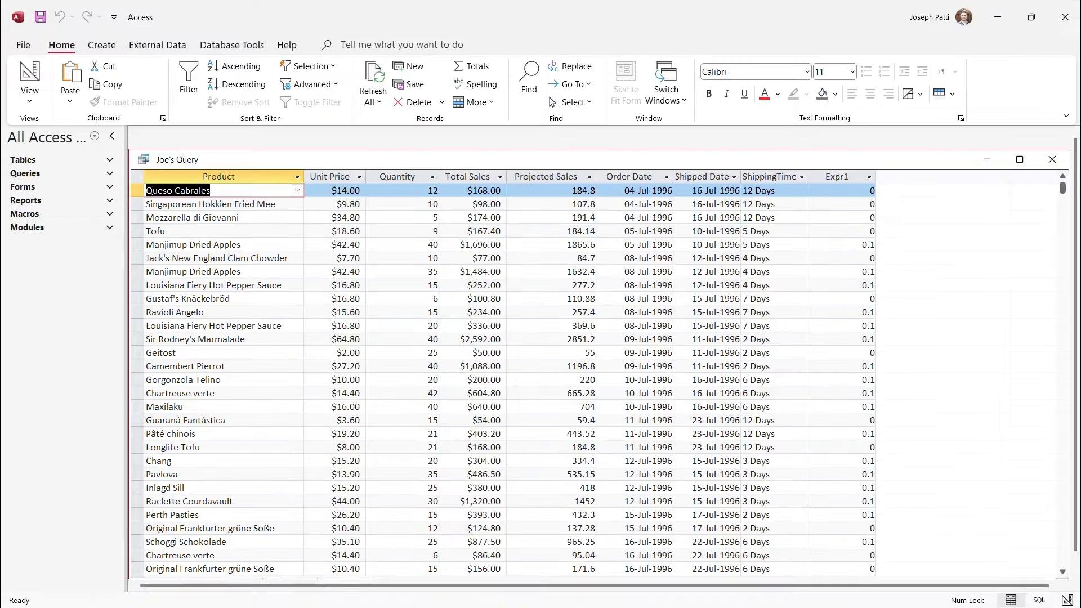
click(30, 100)
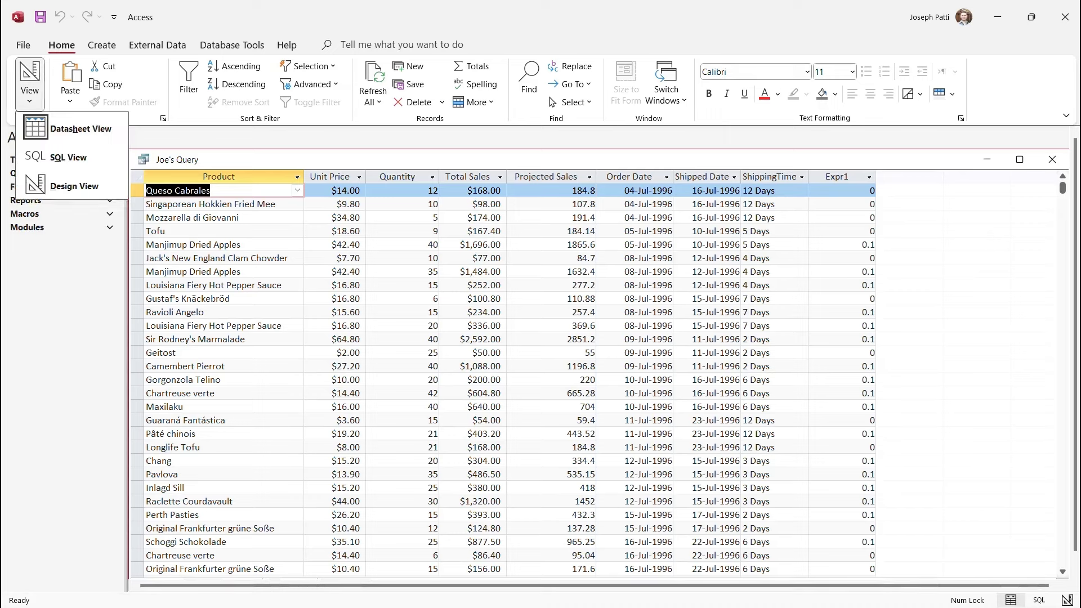
click(74, 186)
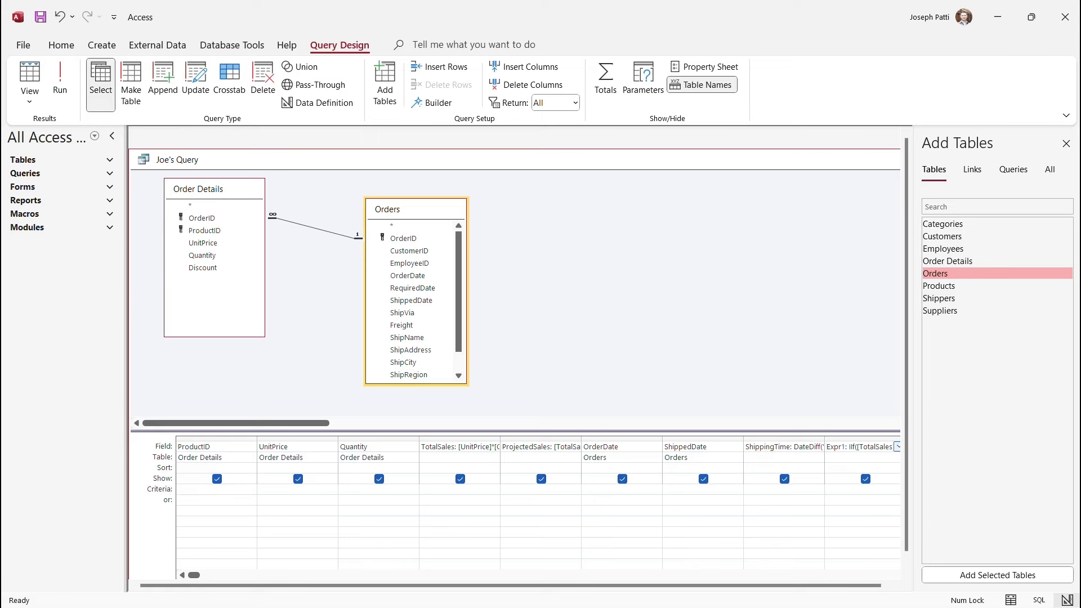
Step: Rename the IIf field from Expr1 to NewDiscount using an enlarged Zoom view of its expression
click(894, 586)
click(894, 586)
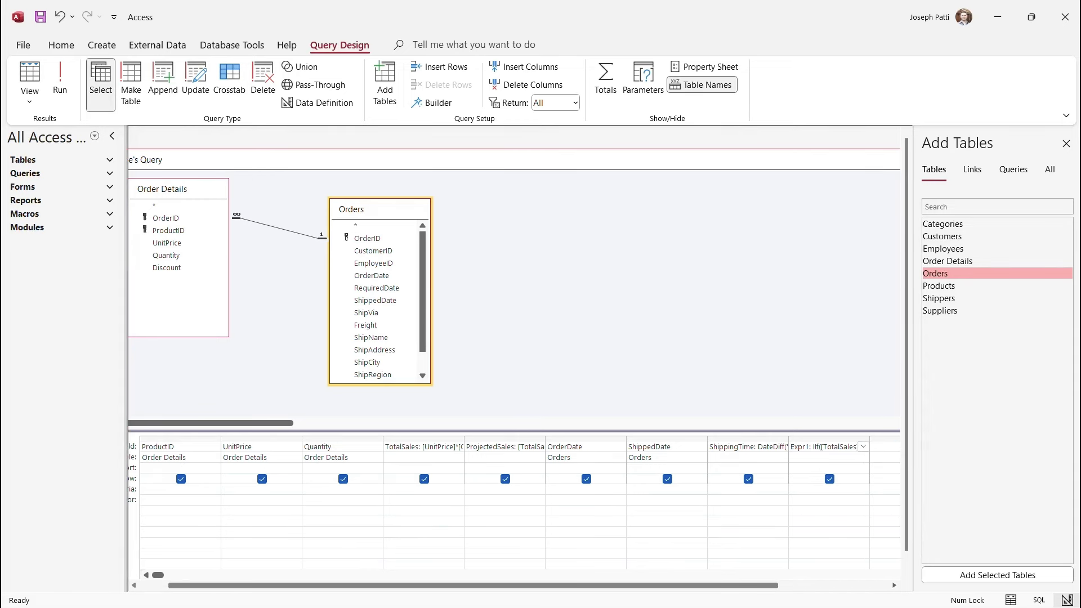
click(894, 585)
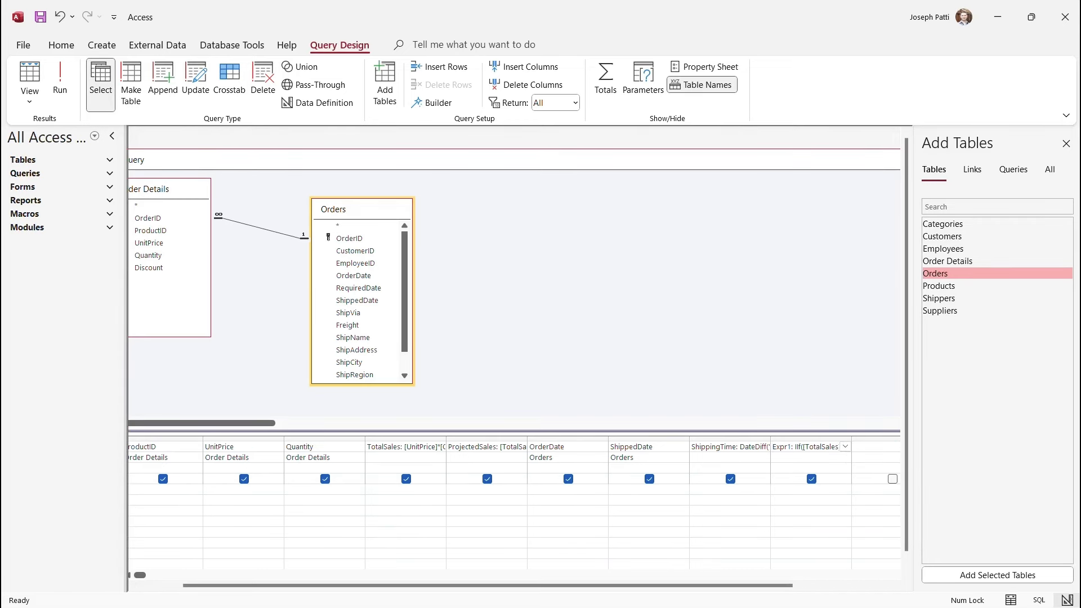
right_click(811, 448)
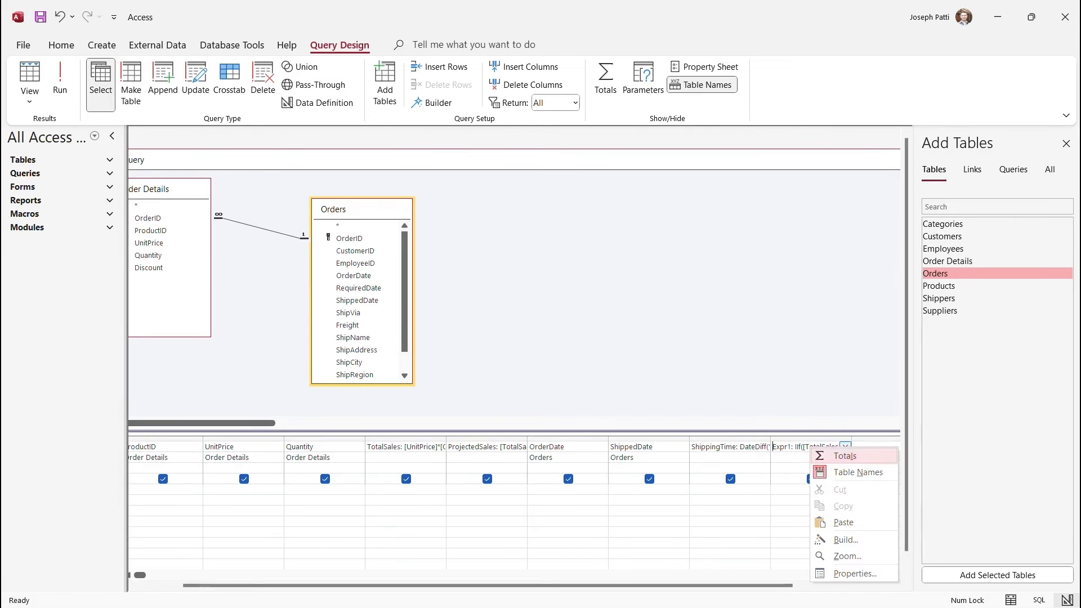
click(847, 556)
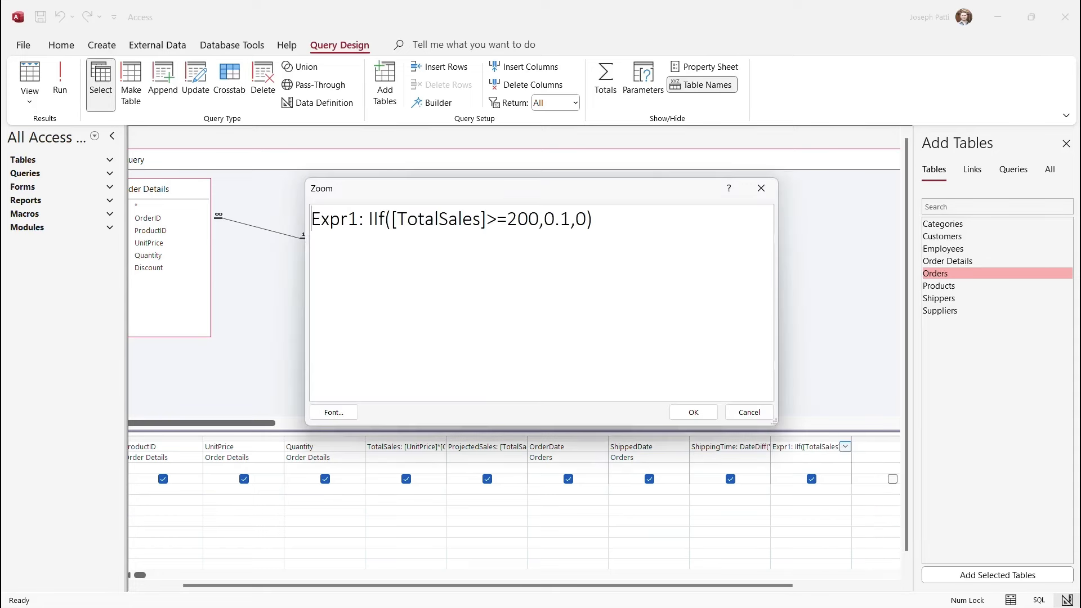
drag(358, 219, 312, 219)
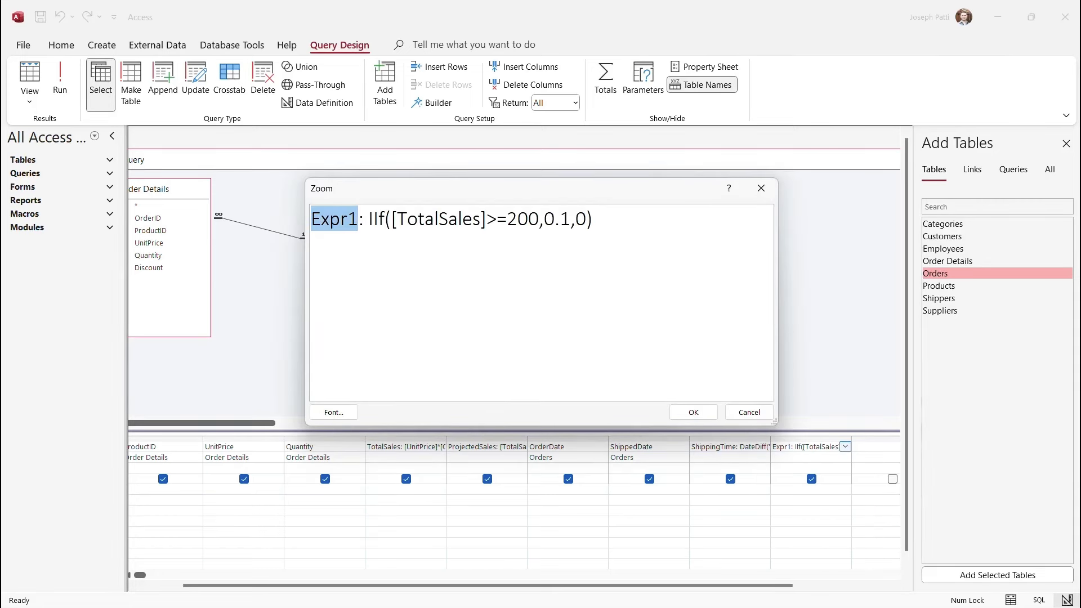
text(NewDisc)
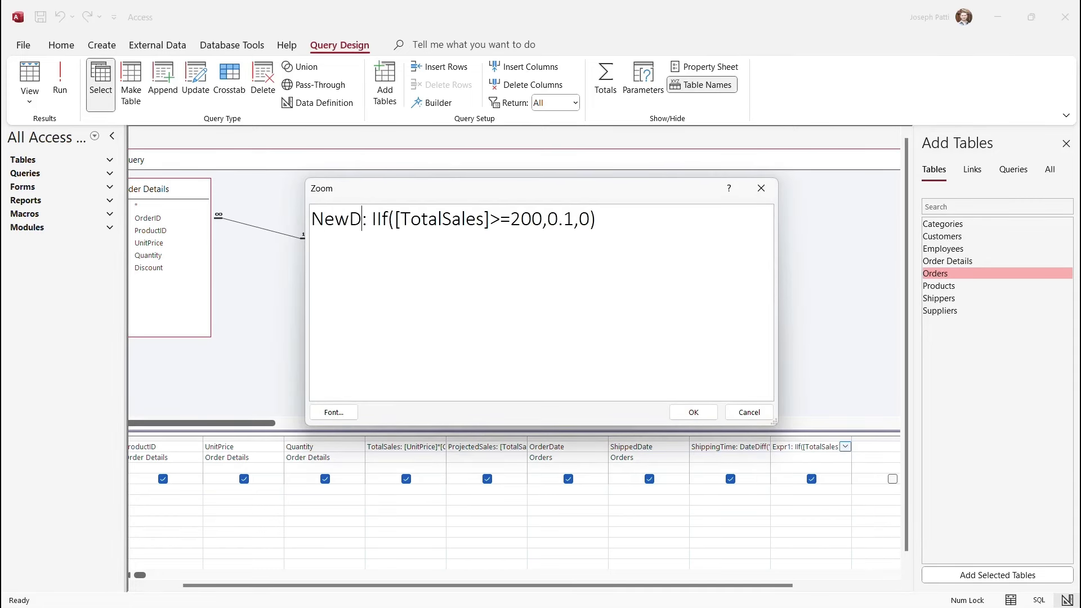
text(ount)
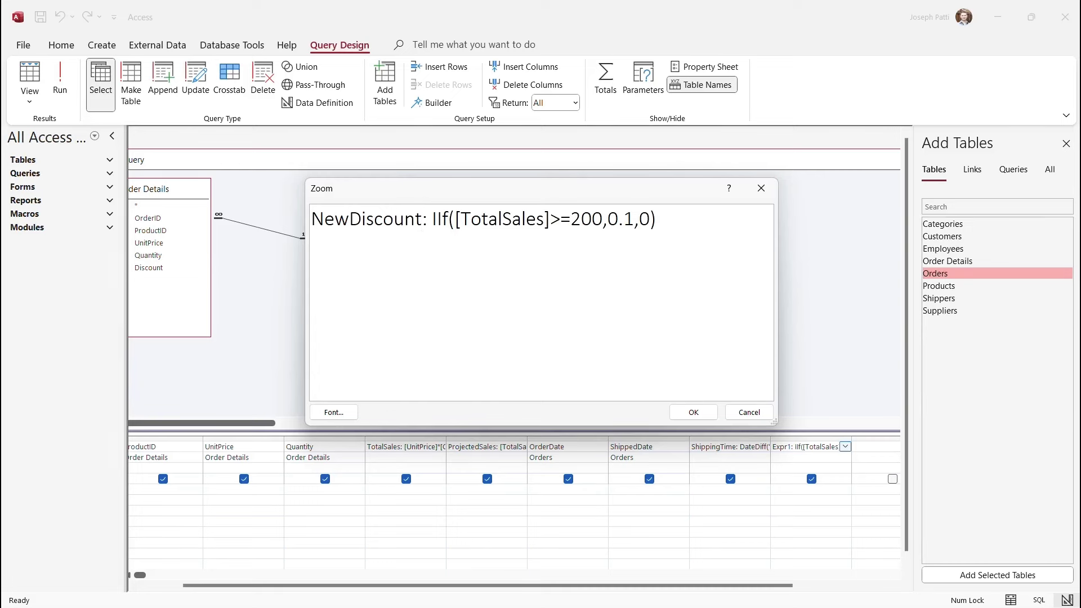
click(693, 412)
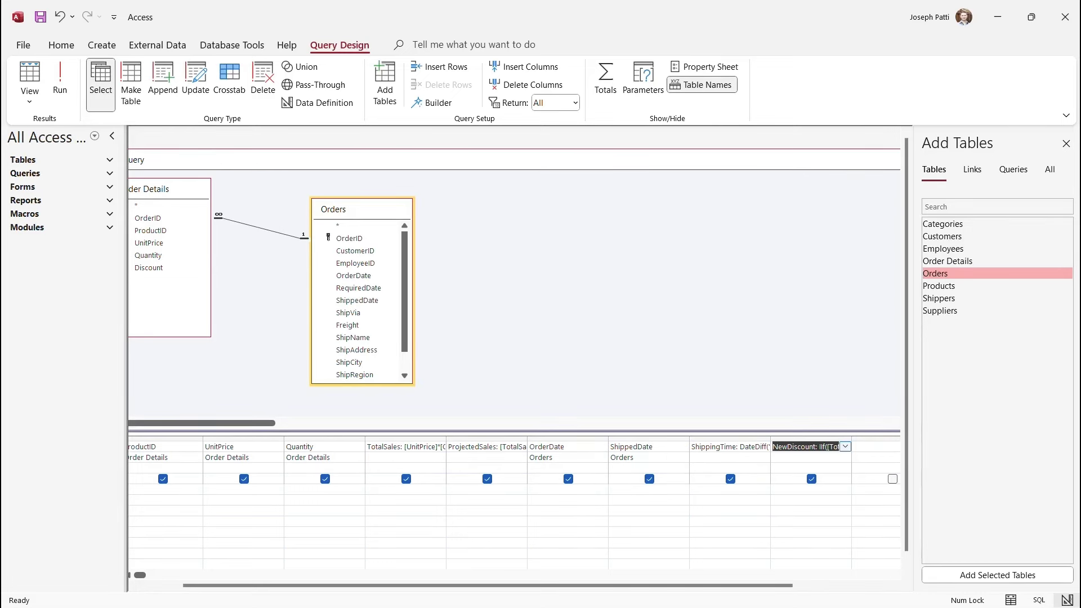
Step: Set the NewDiscount field's Format property to Percent
right_click(798, 449)
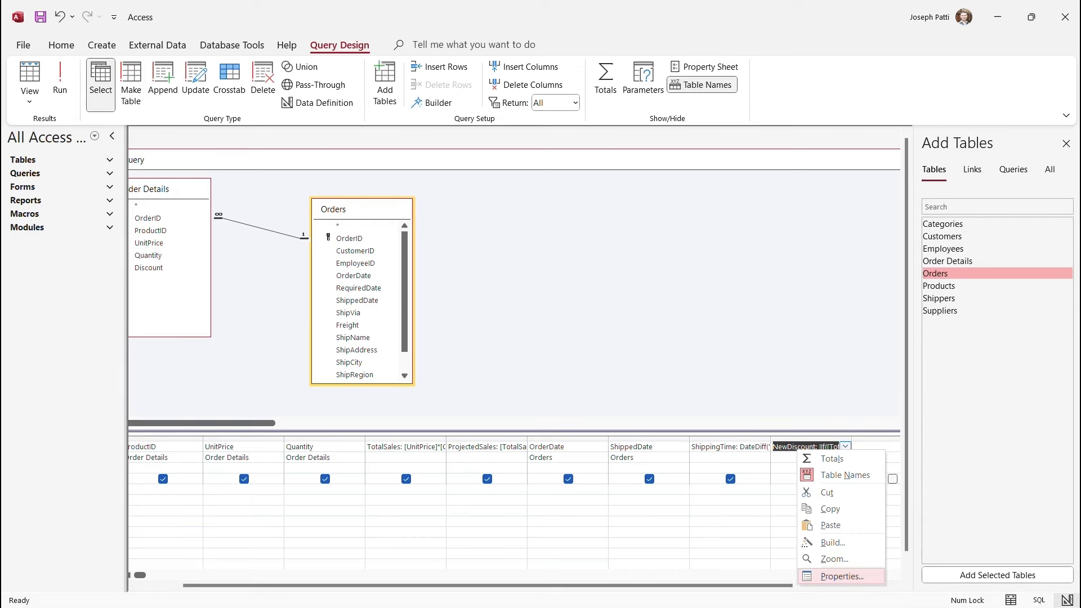
click(841, 576)
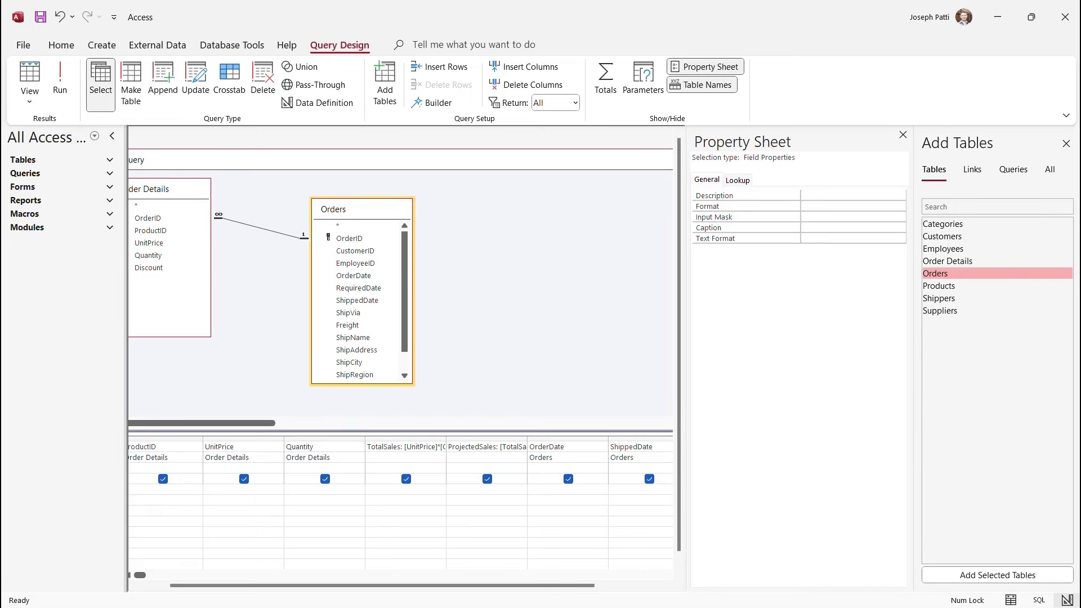
click(853, 206)
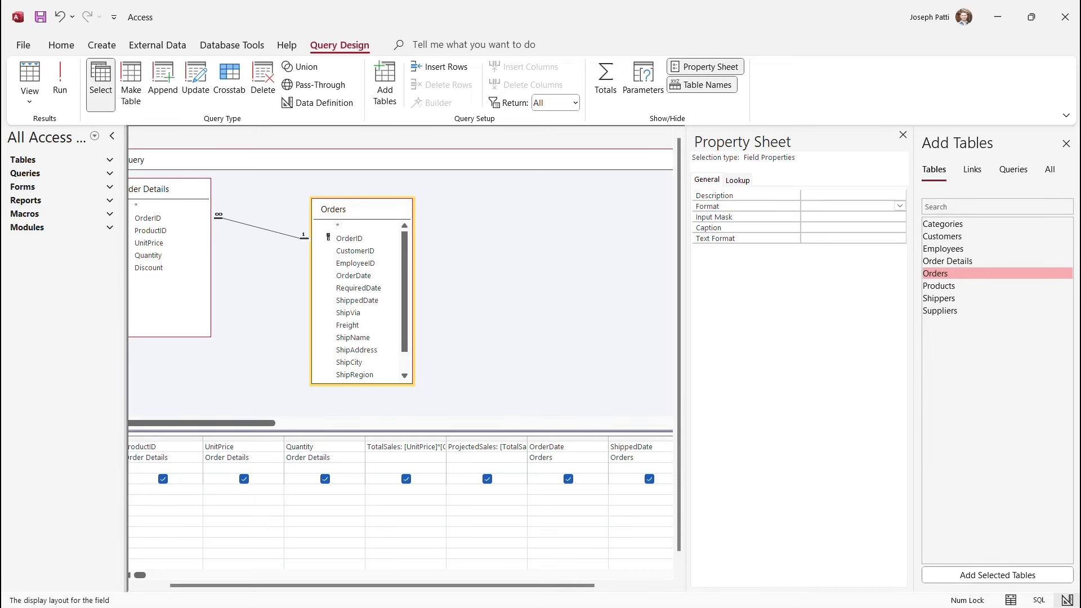
click(900, 206)
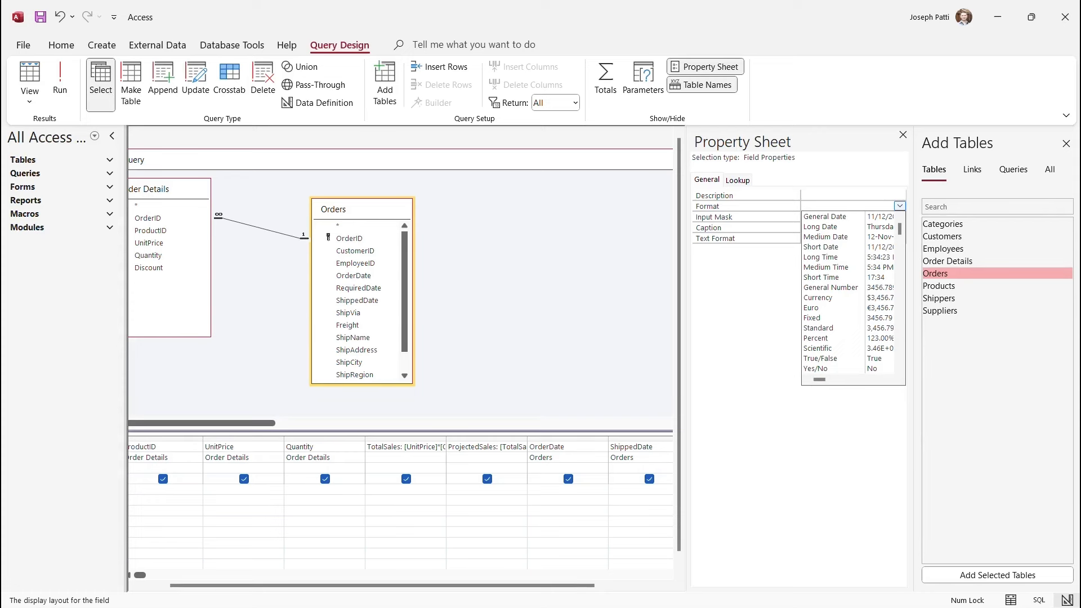
key(Down)
key(Down)
key(Down)
key(Down)
key(Down)
key(Down)
key(Down)
key(Down)
key(Down)
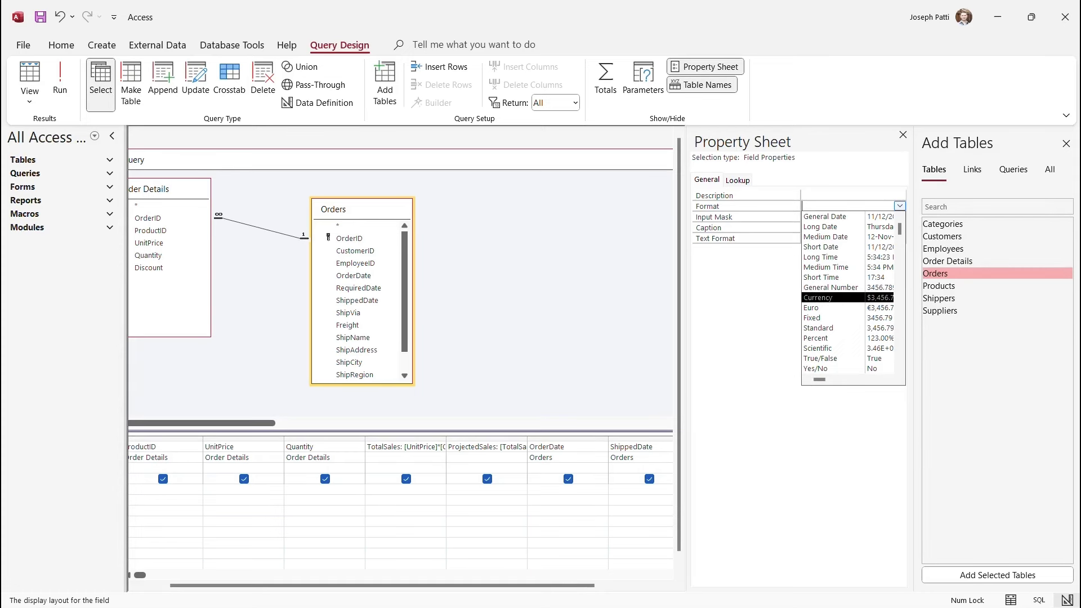
key(Down)
key(Down)
key(Down)
key(Down)
key(Return)
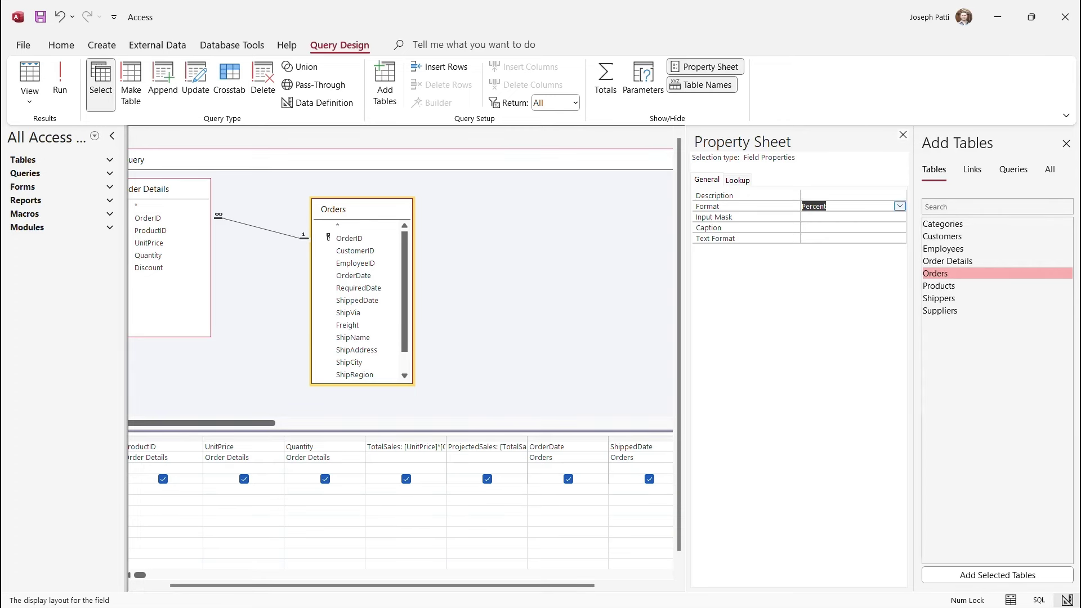
click(900, 206)
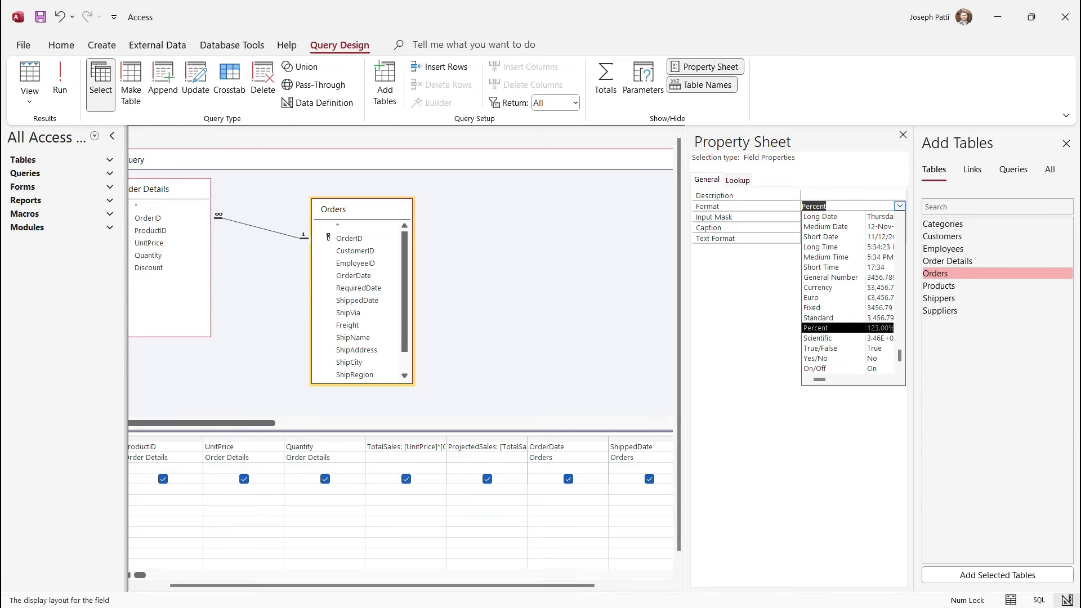
click(816, 328)
click(899, 206)
click(816, 329)
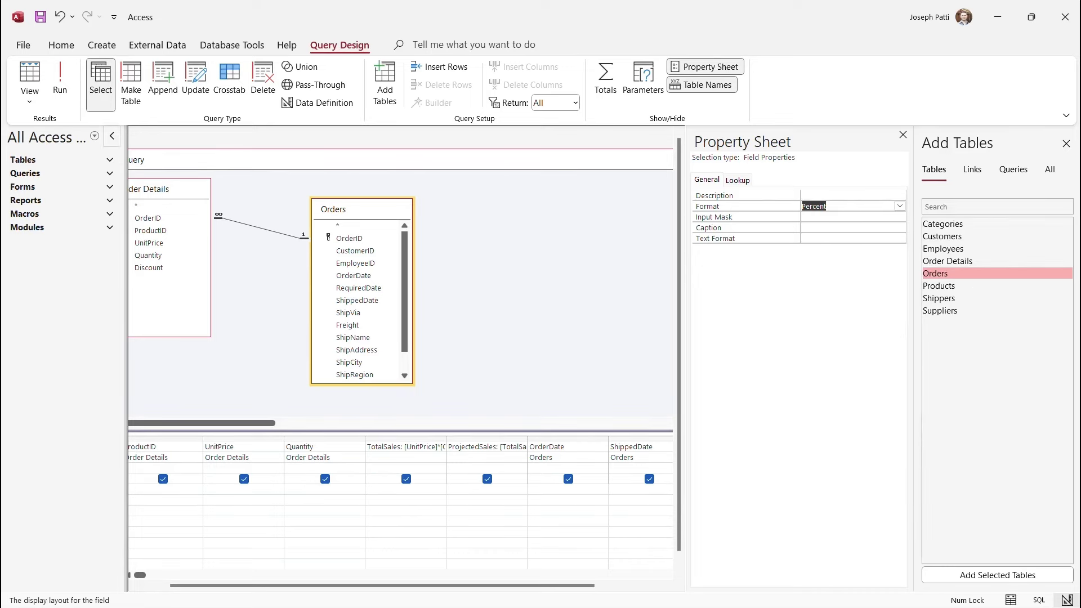
Step: Run the query to check the percent formatting of the NewDiscount column, and return to Design View
click(59, 79)
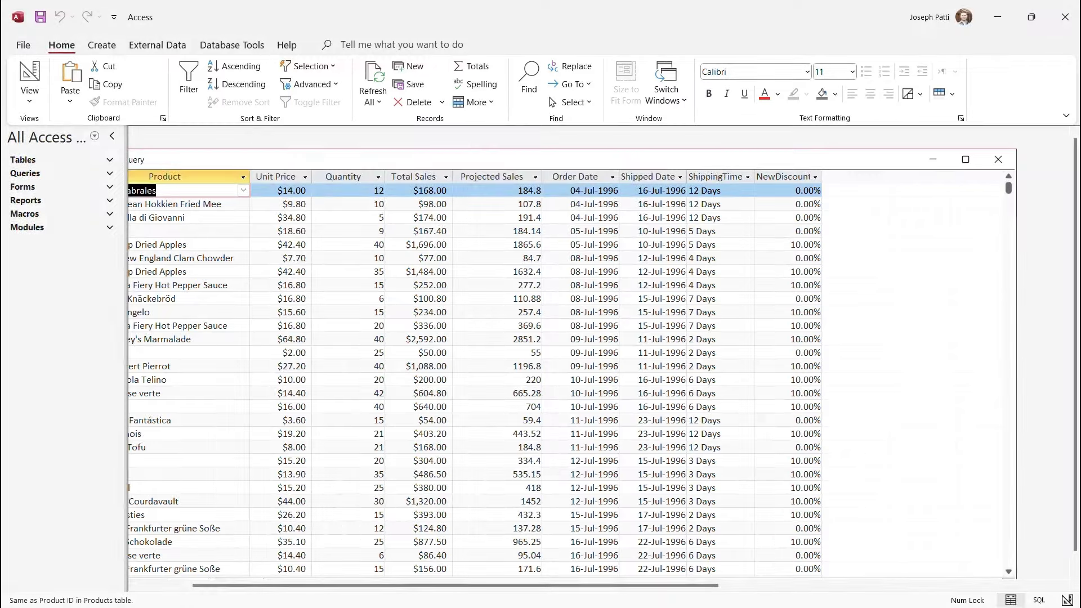
click(30, 93)
click(62, 181)
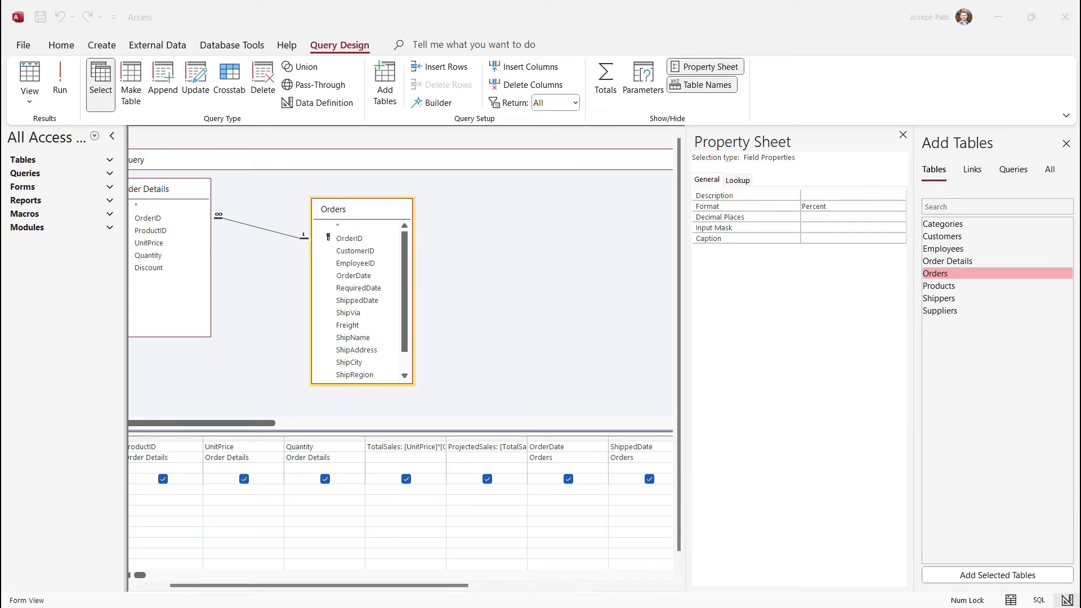
Step: Set the NewDiscount field's Decimal Places property to 0
click(847, 217)
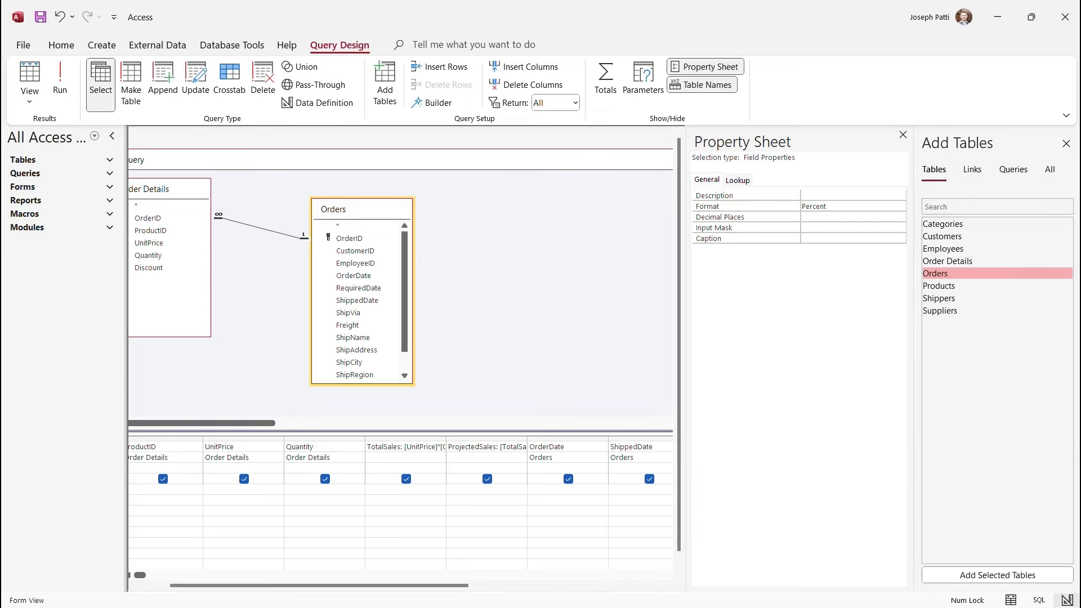
click(900, 217)
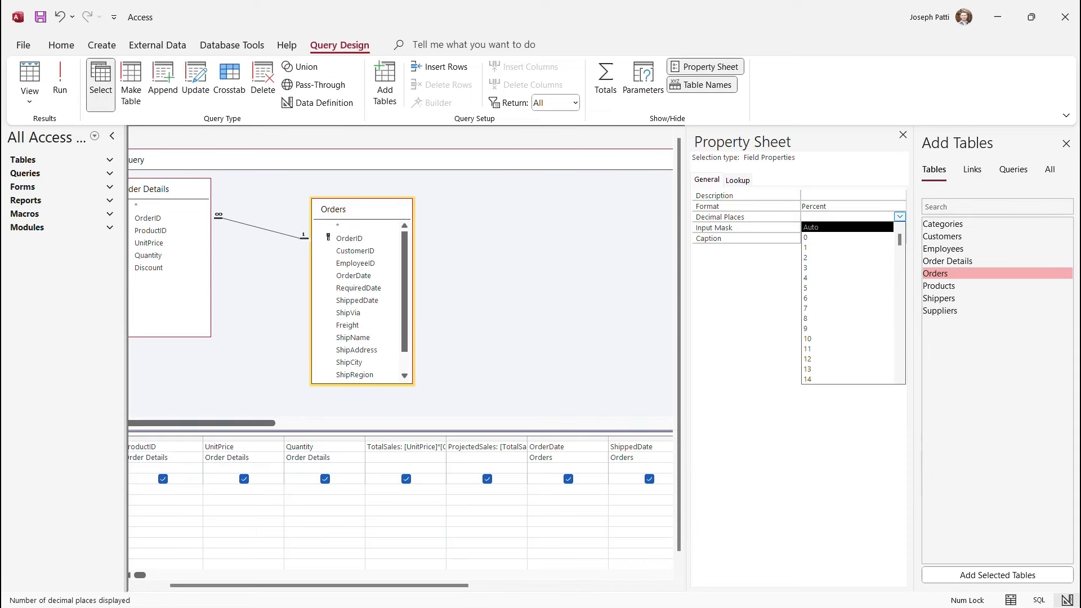
key(Return)
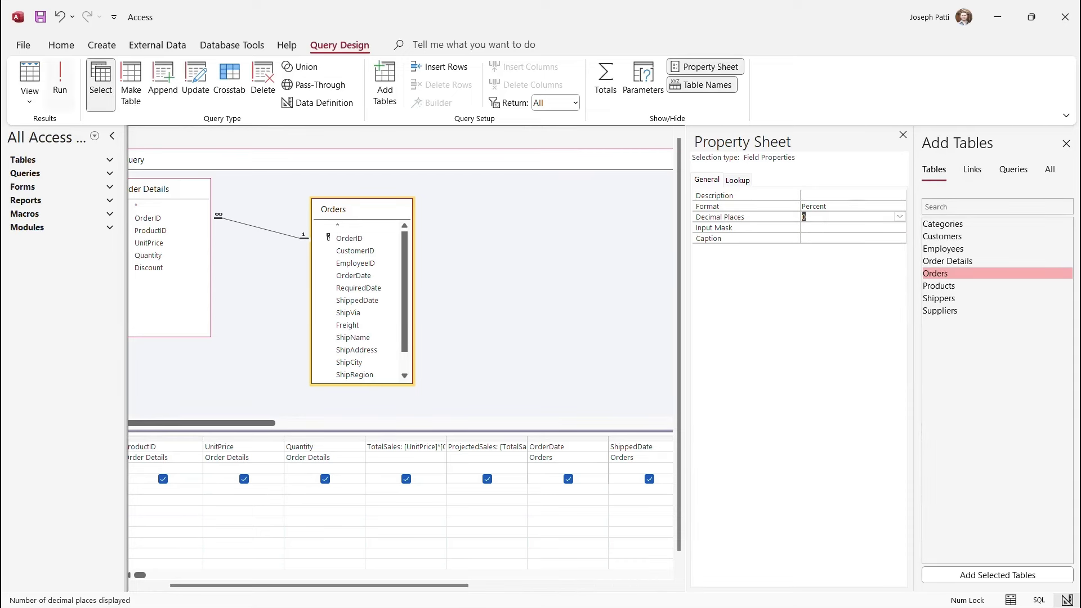
Step: Rerun the query, look through the NewDiscount percentages without decimals, and go back to Design View
click(60, 81)
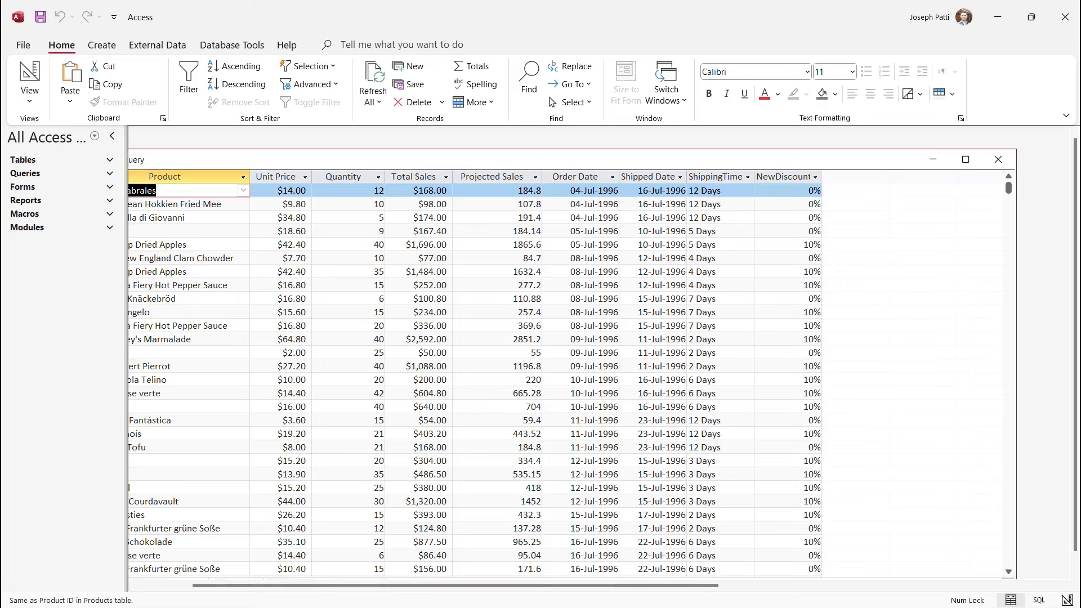
scroll(474, 379, down, 3)
scroll(474, 379, up, 3)
click(29, 101)
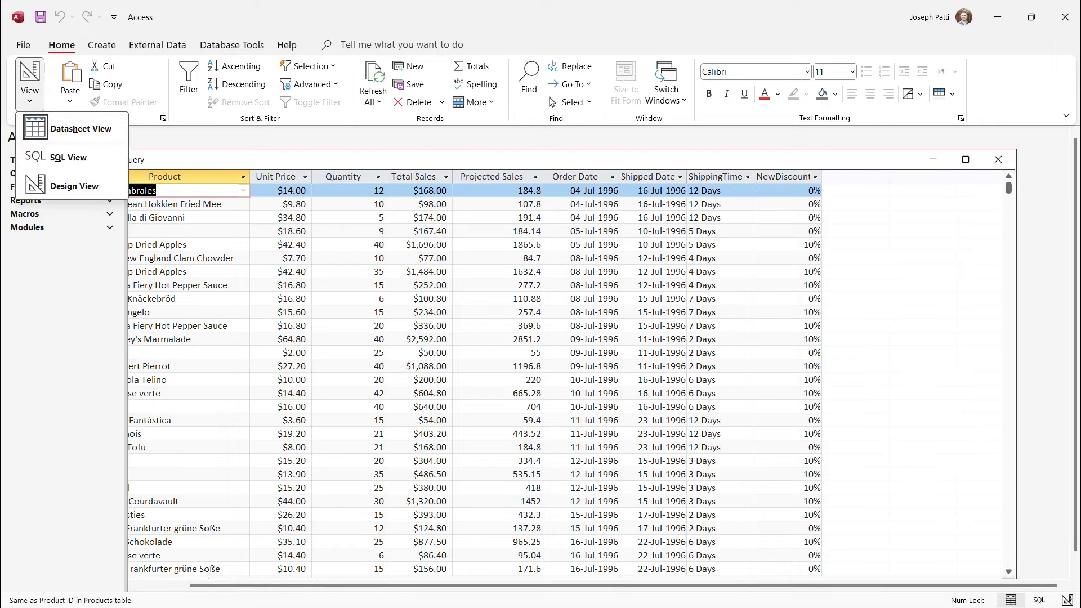
click(65, 180)
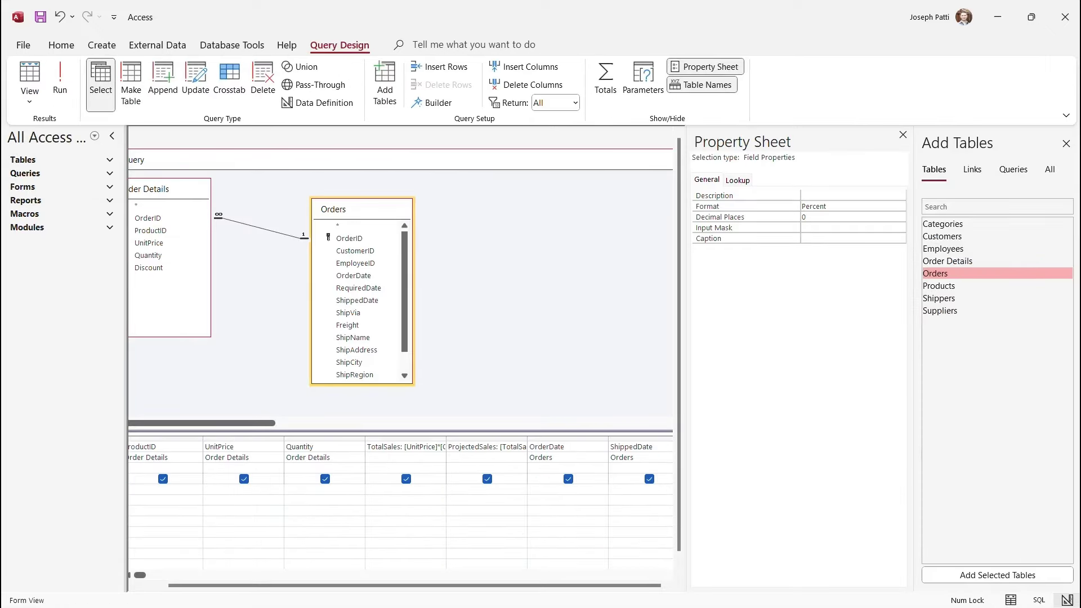
Step: Change the NewDiscount expression to IIf([TotalSales]>=200,[TotalSales] - 1.1,0) in the Zoom editor
drag(319, 586, 505, 585)
click(467, 447)
right_click(463, 448)
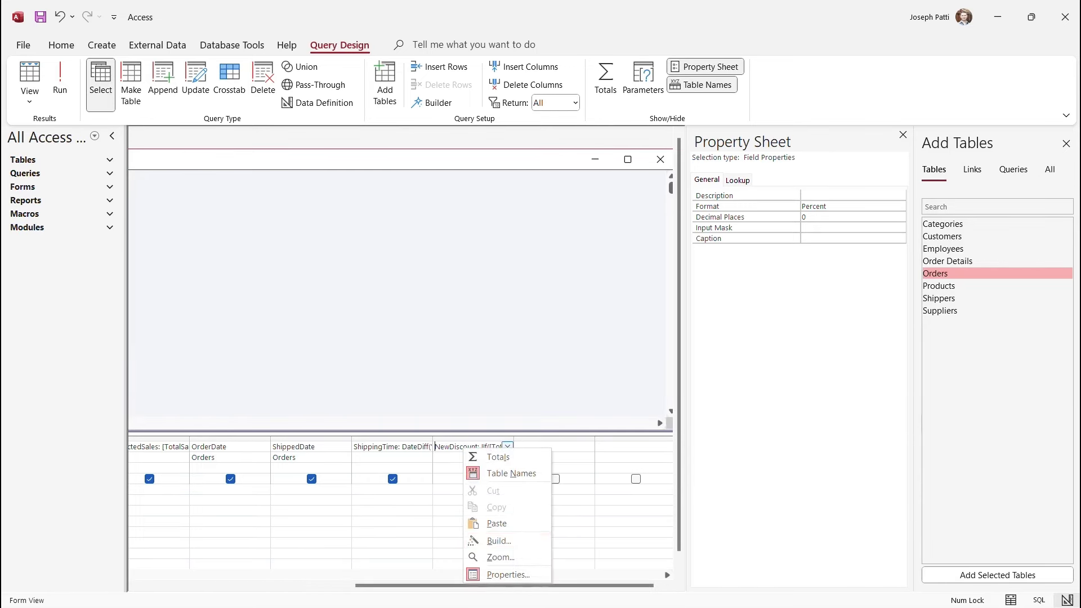
click(484, 558)
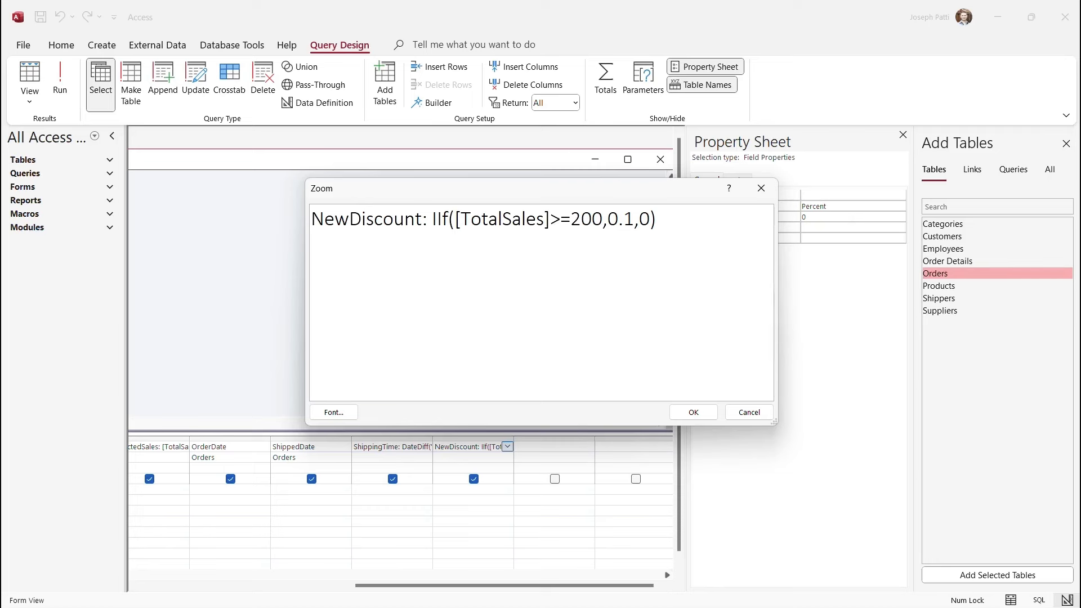
text([TotalSales)
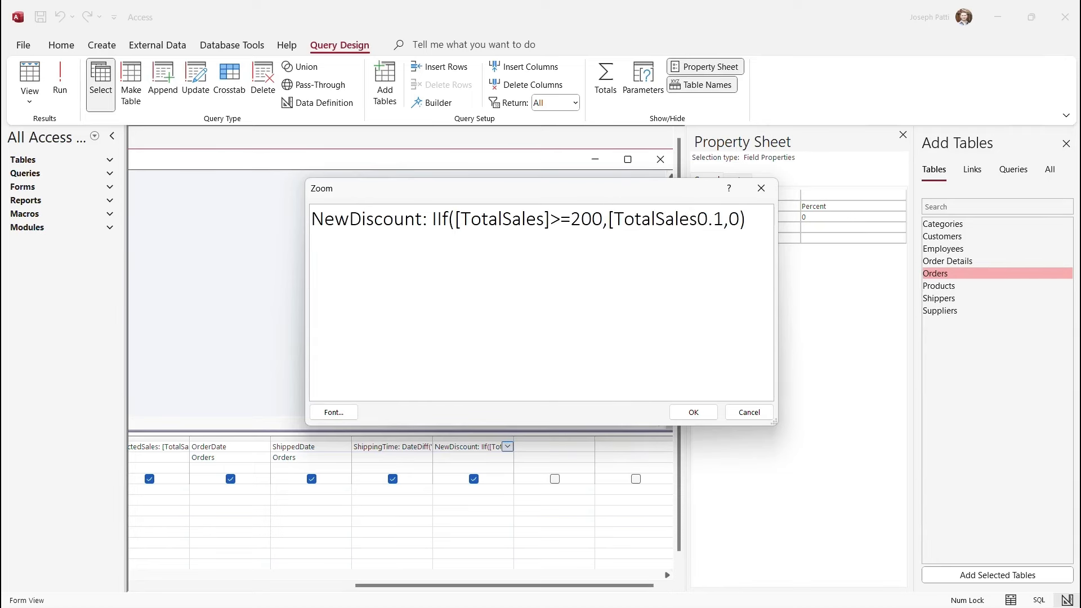
text(] -)
key(Right)
key(BackSpace)
text(1)
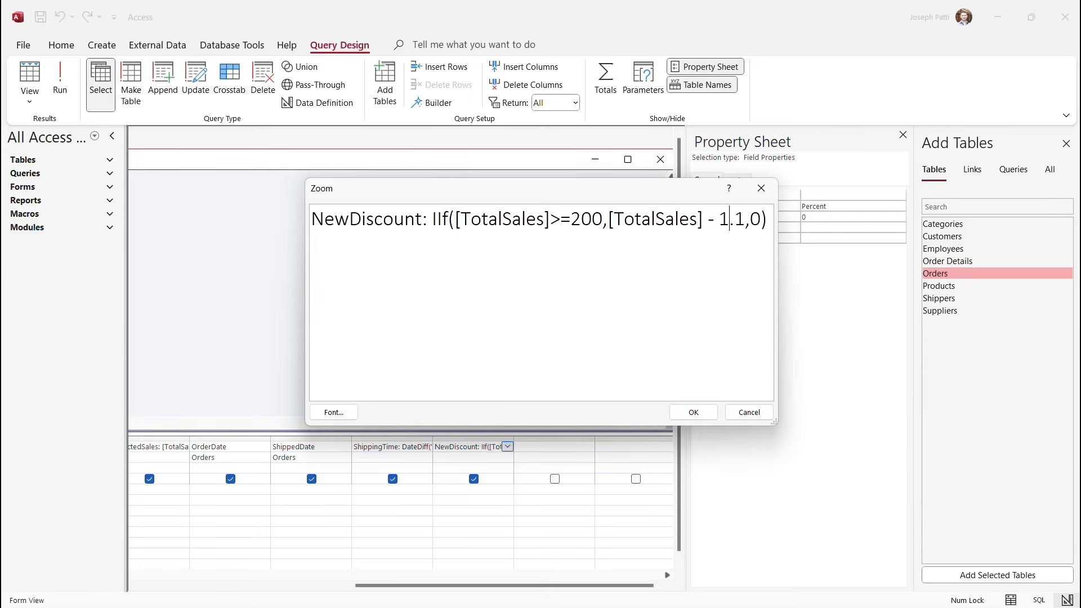
click(693, 412)
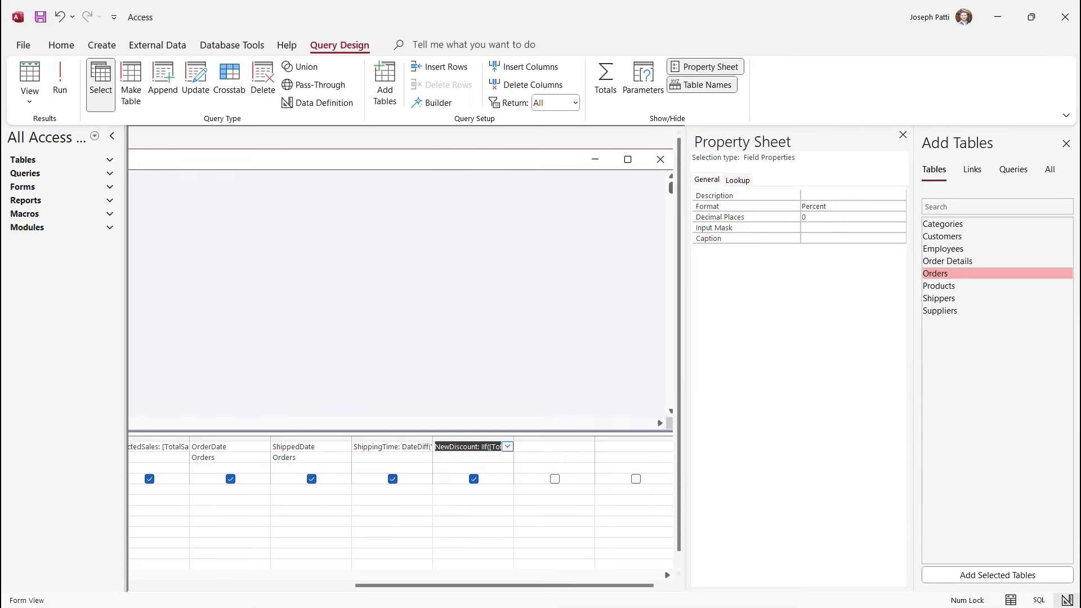
Step: Run the query to check the recalculated NewDiscount values, and return to Design View
click(60, 84)
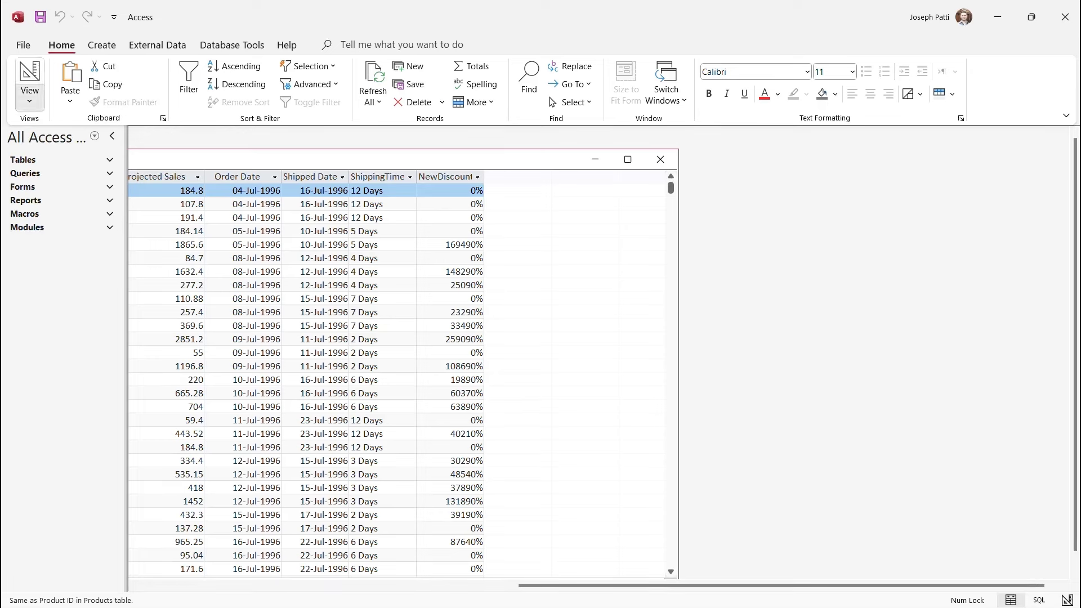
click(29, 97)
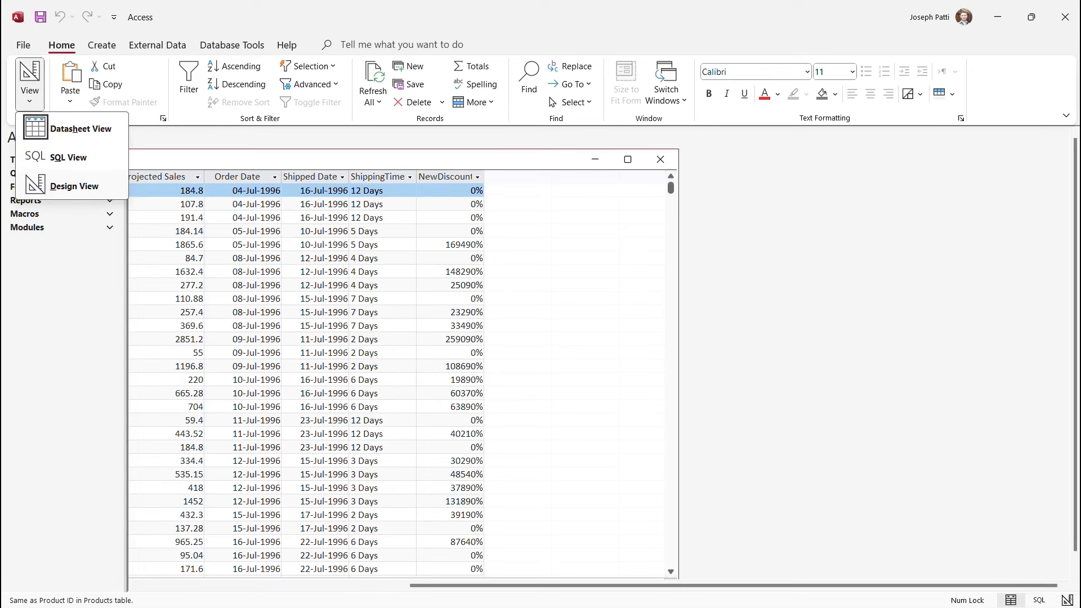
click(74, 186)
Step: Set the NewDiscount field's Format property to Currency and its Decimal Places property to 2
click(850, 206)
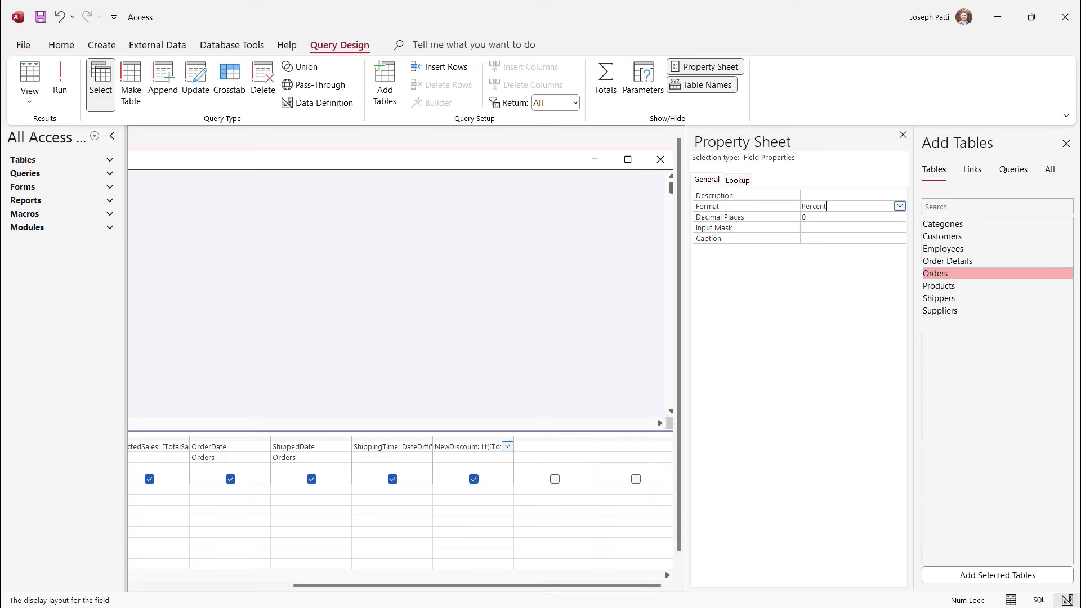
click(900, 206)
click(838, 226)
click(850, 217)
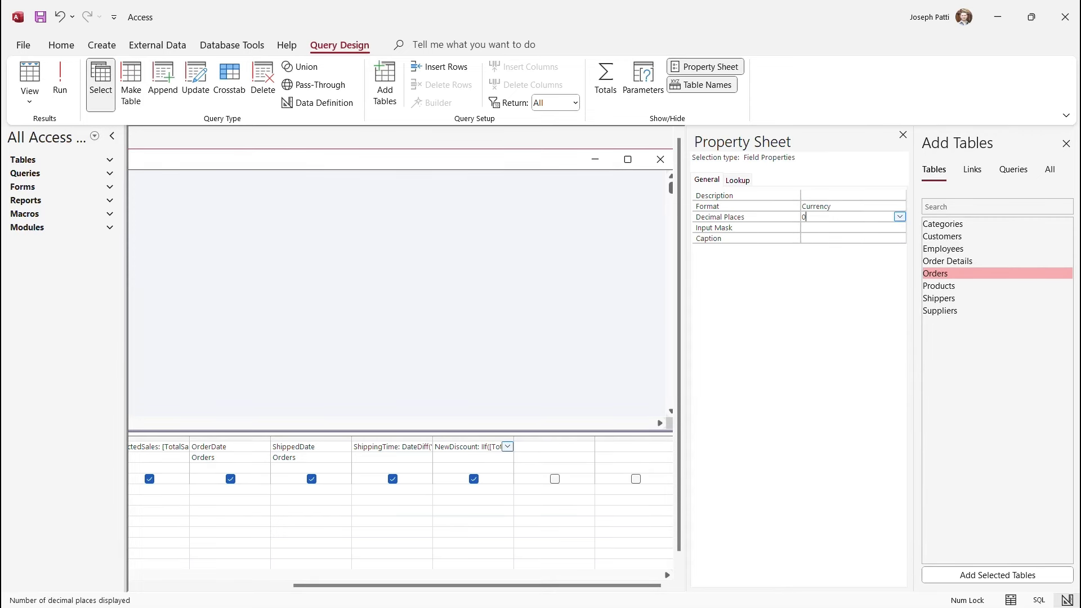
click(900, 217)
click(827, 255)
Step: Run the query, widen the NewDiscount column to review its currency values, and return to Design View
click(59, 84)
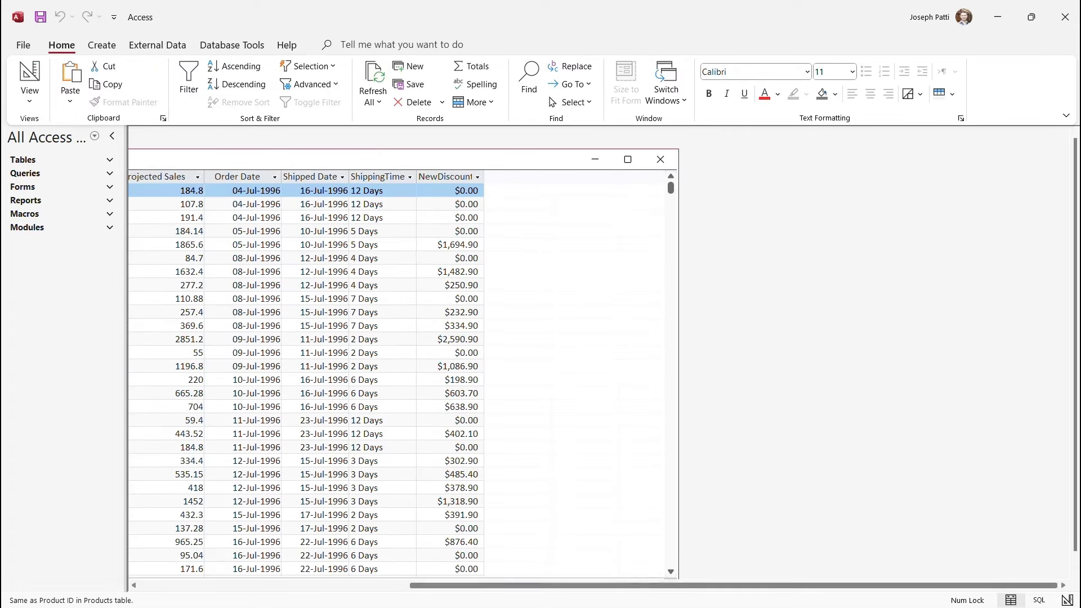
drag(710, 585, 550, 585)
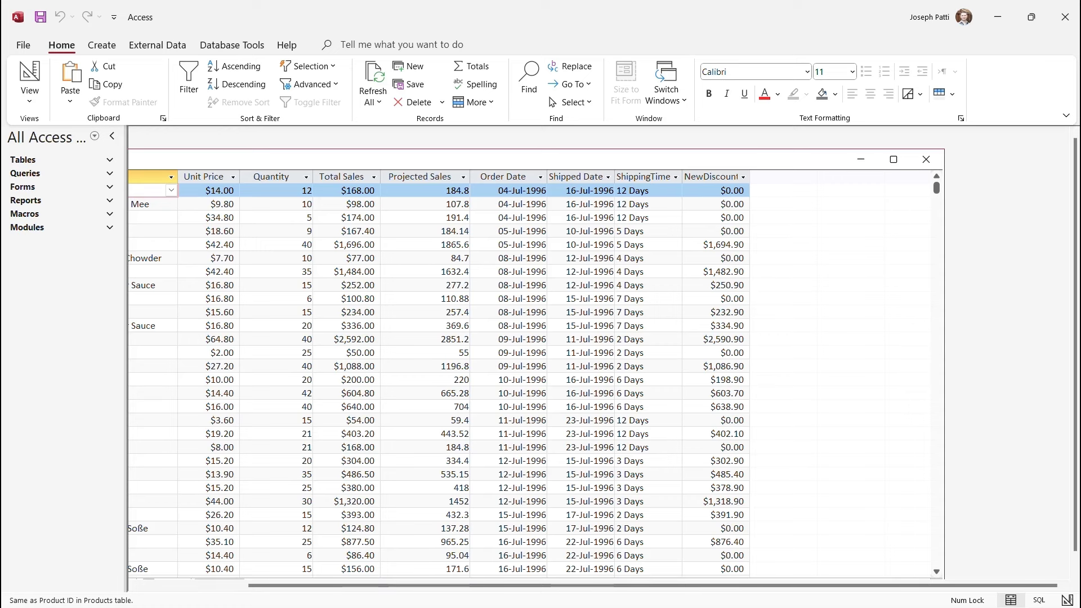
drag(749, 177, 772, 177)
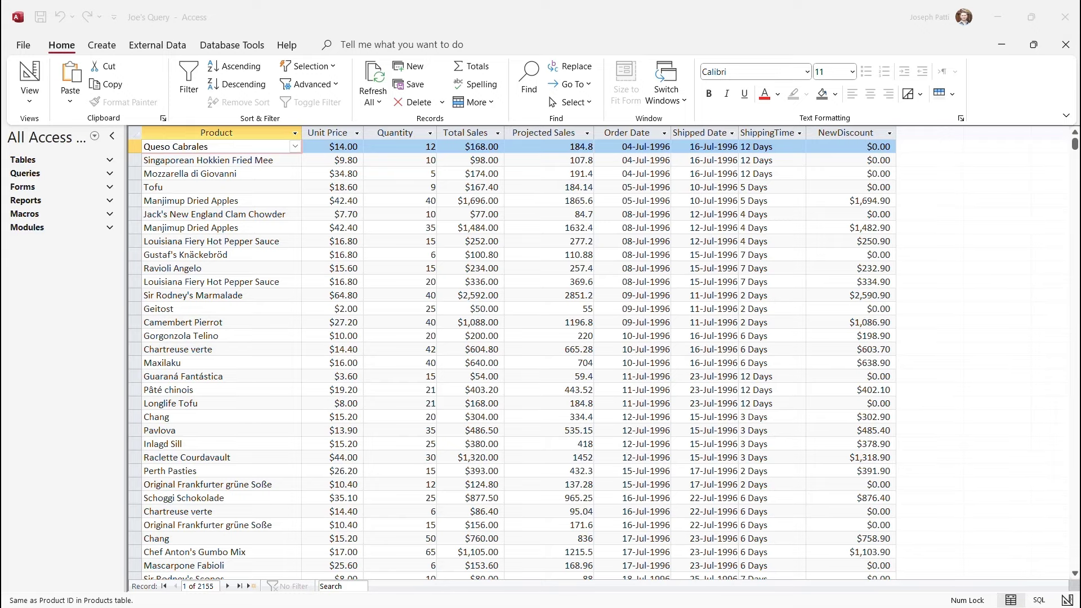
click(30, 101)
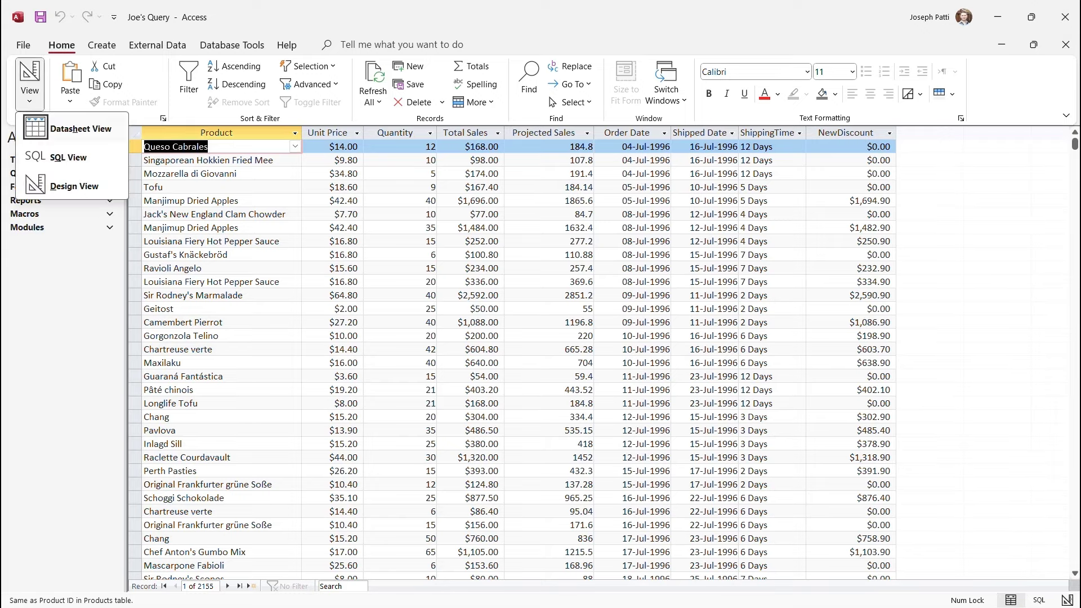
click(74, 186)
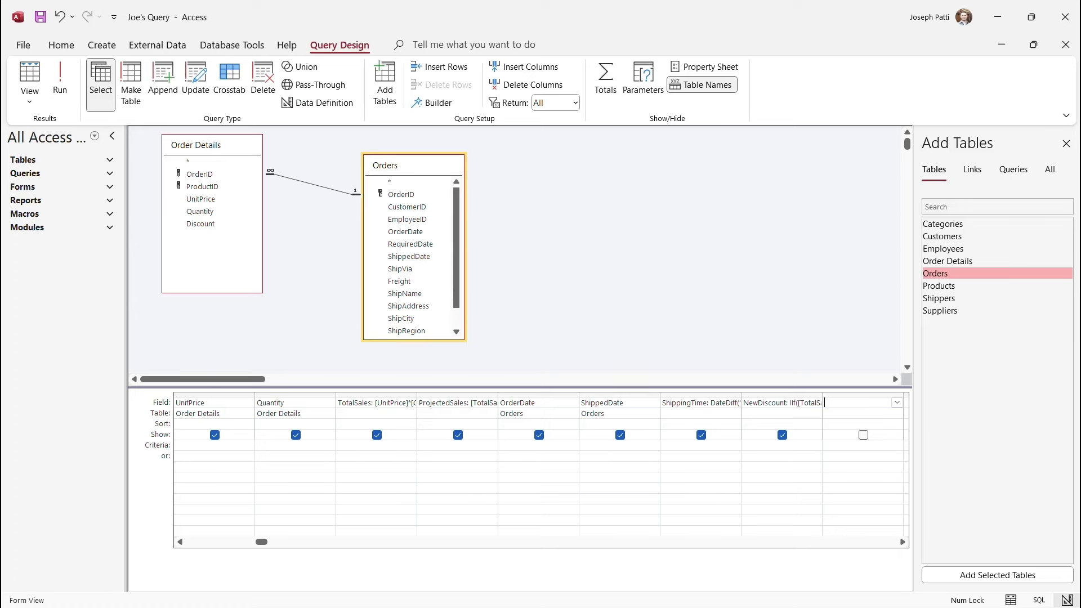
Step: Replace the UnitPrice through NewDiscount fields in the design grid with ShipVia and Freight from the Orders table
drag(214, 395, 782, 395)
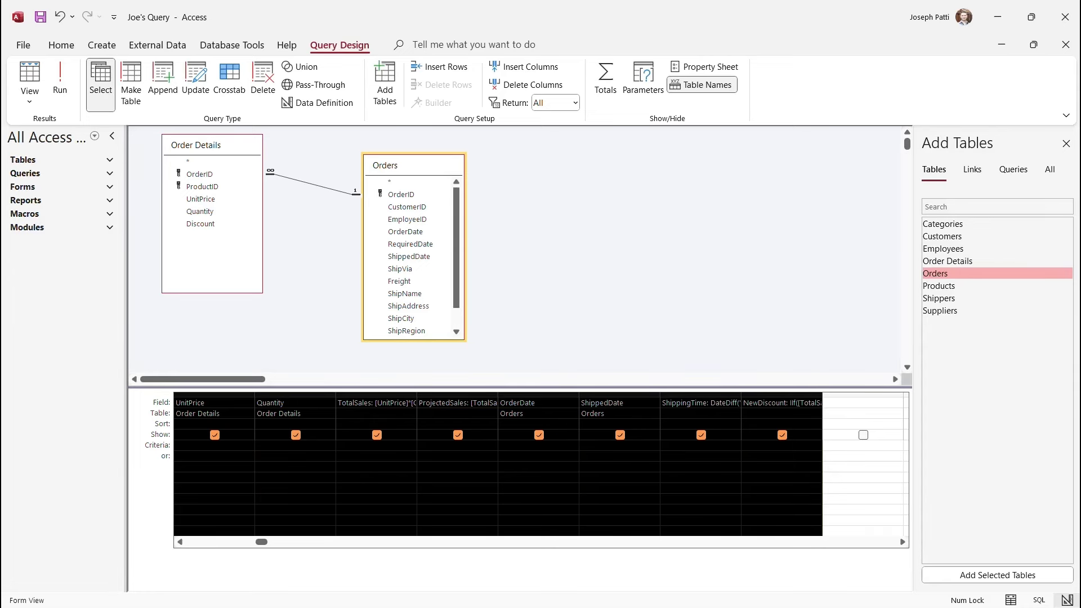
key(Delete)
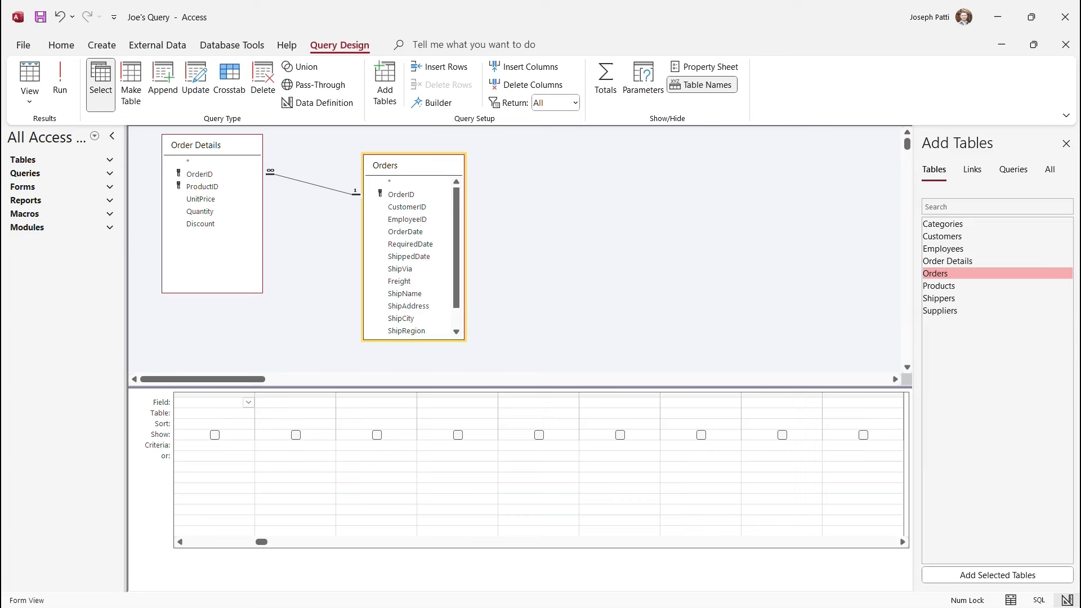
double_click(400, 269)
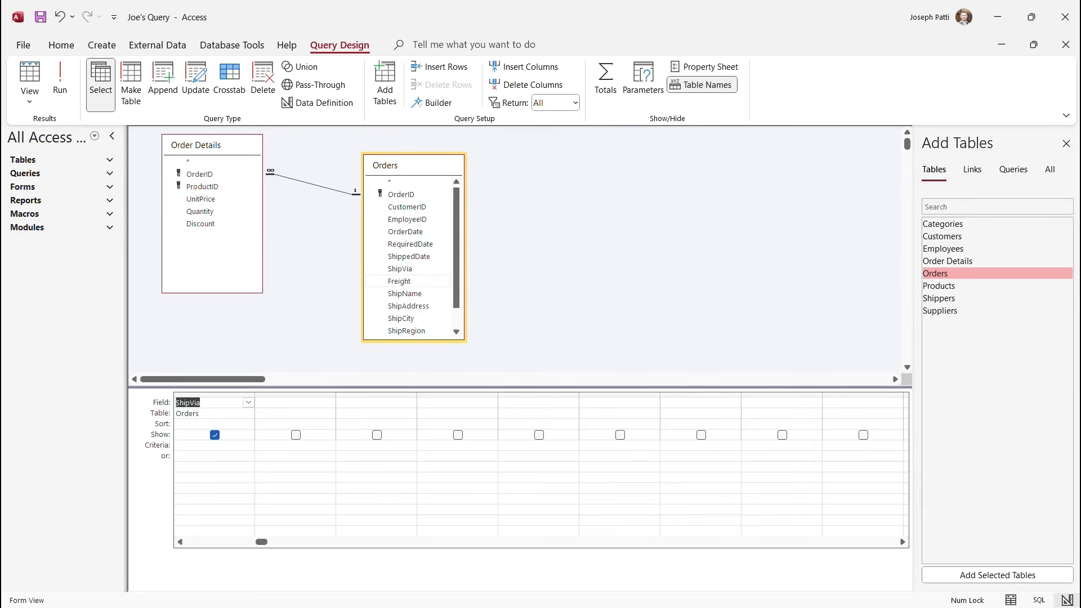
double_click(399, 280)
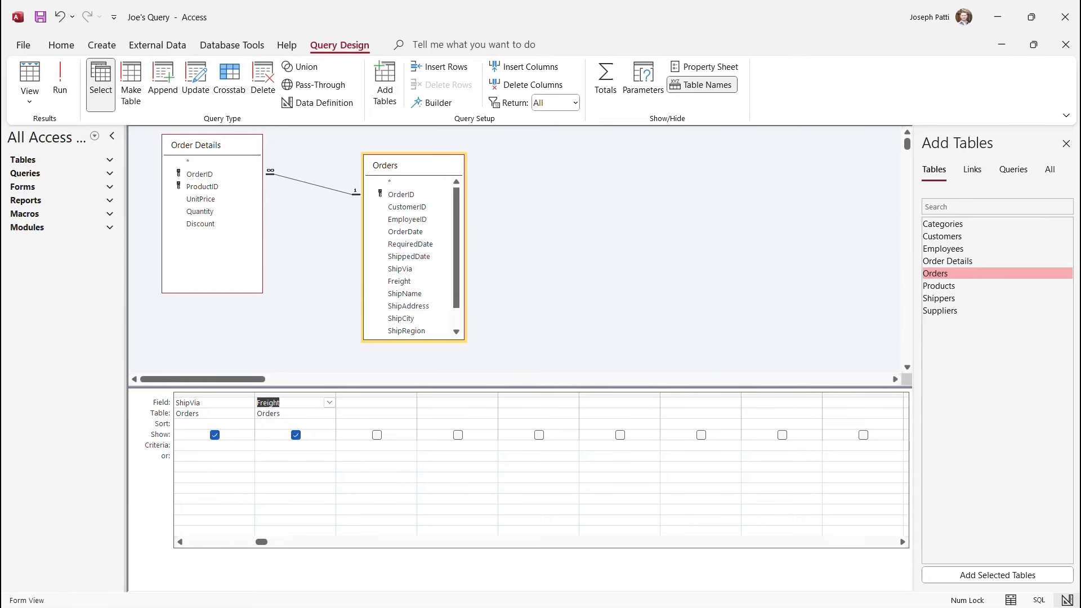
Step: Preview the query's fields, and delete the remaining ProductID field in Design View
click(60, 79)
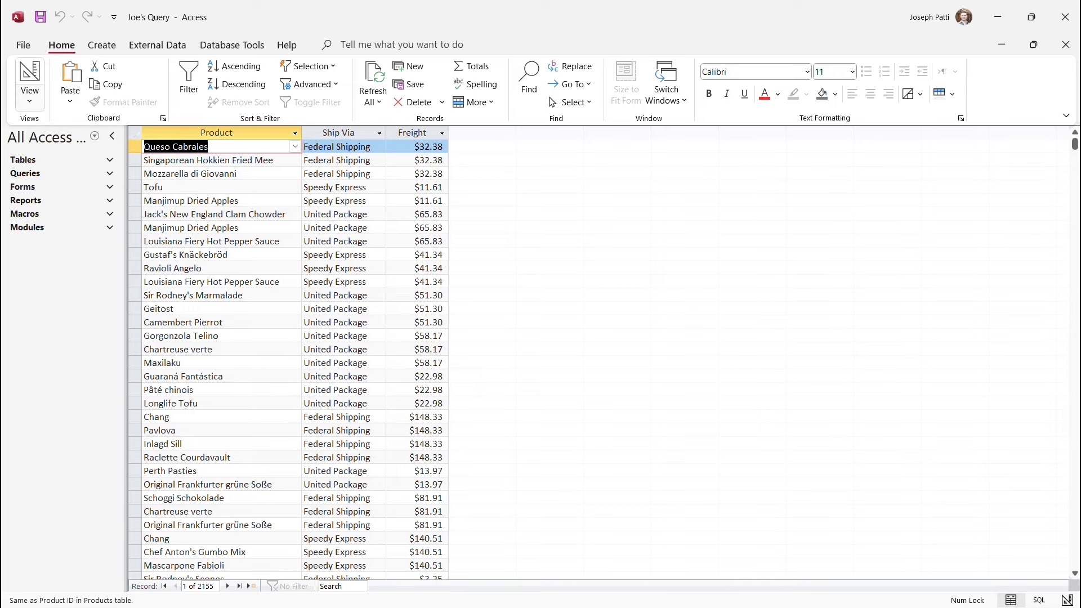
click(29, 93)
click(56, 185)
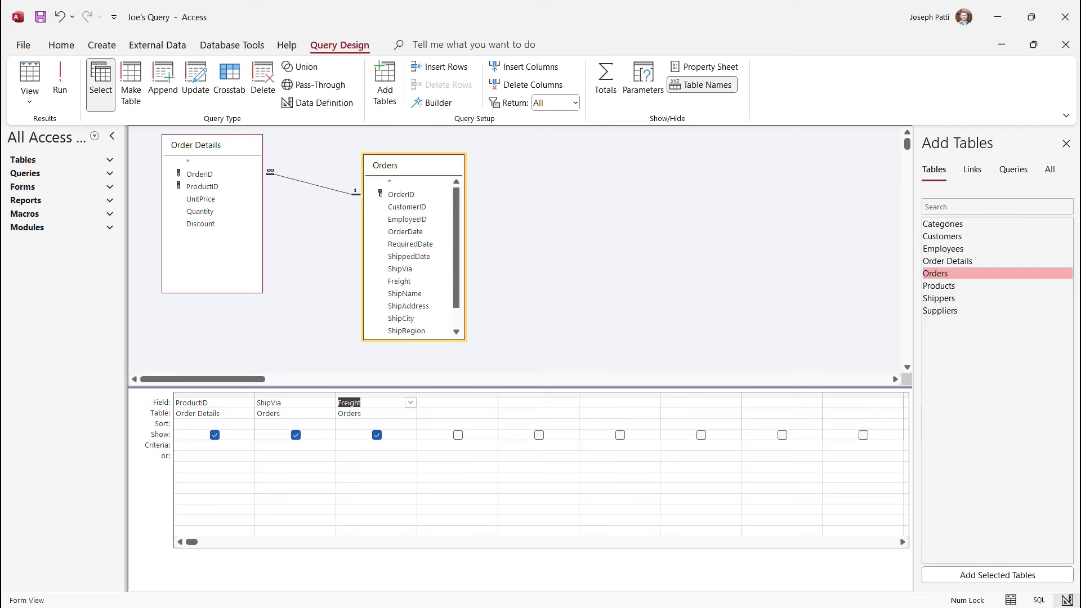
click(214, 395)
key(Delete)
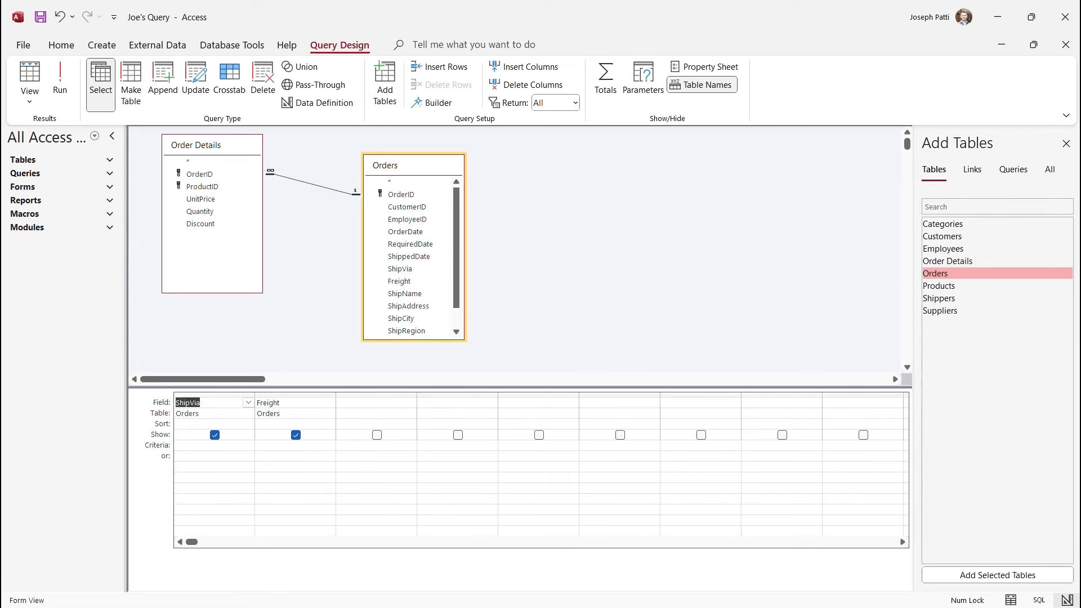
Step: Run the query to view the ShipVia and Freight records, and return to Design View
click(59, 81)
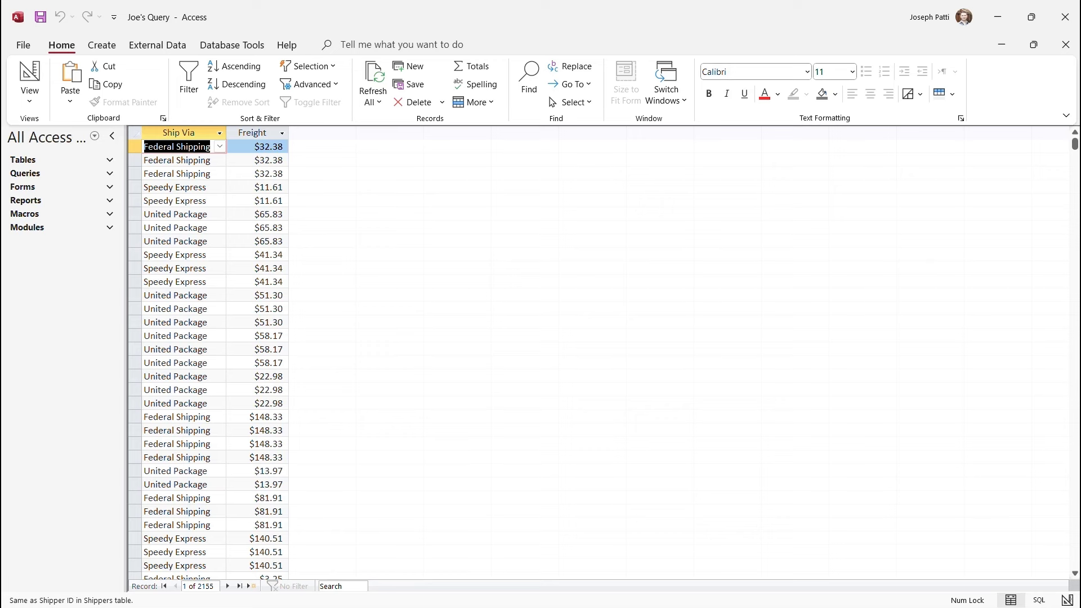
click(30, 97)
click(74, 185)
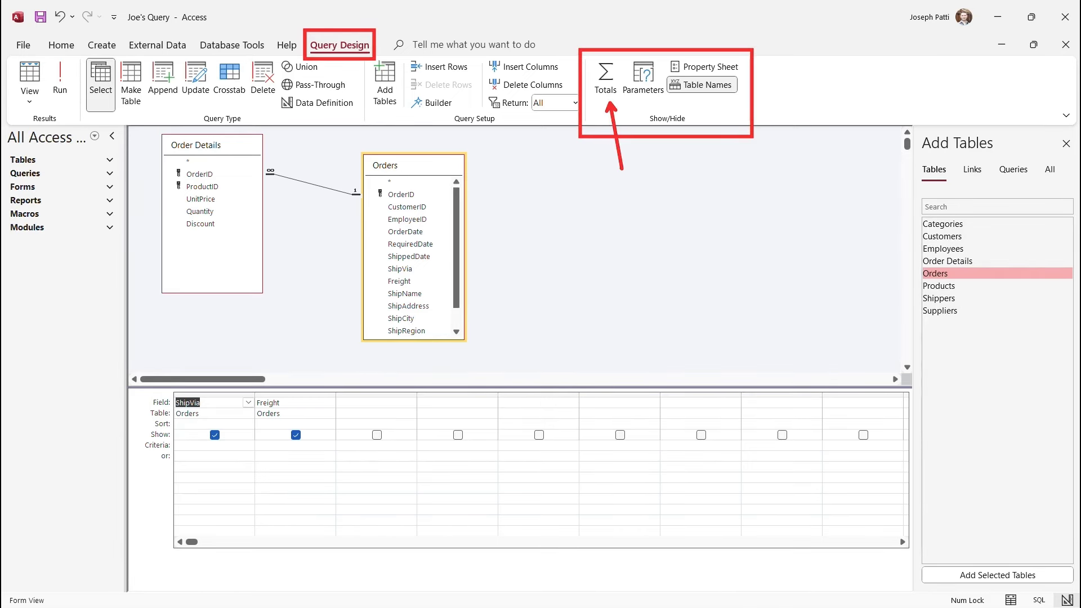
Step: Show the Total row in the design grid and set the Freight field's total to Sum, grouped by ShipVia
click(605, 84)
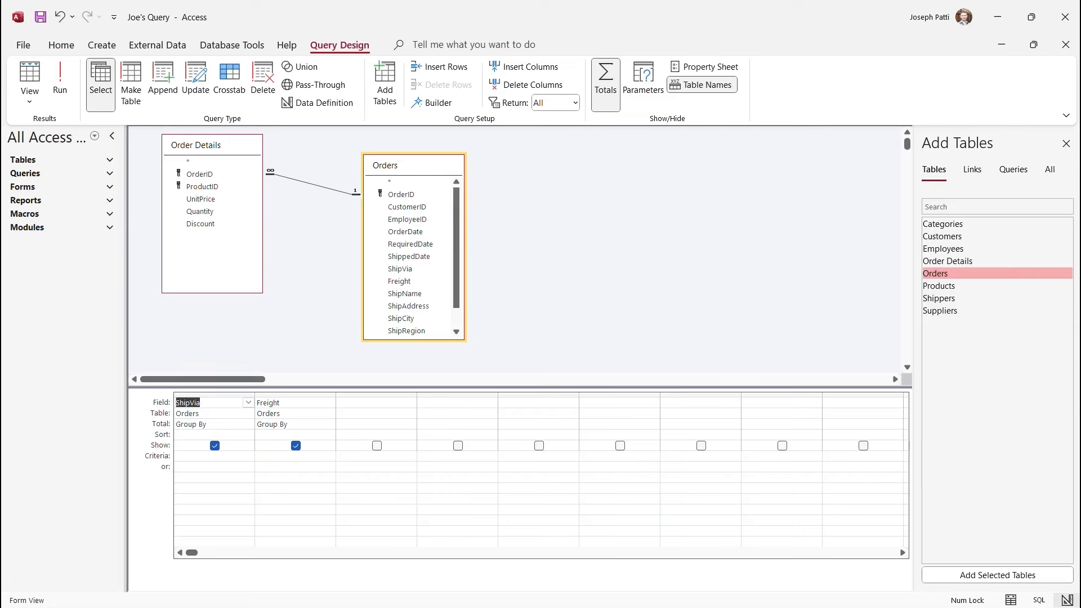
click(328, 424)
click(329, 424)
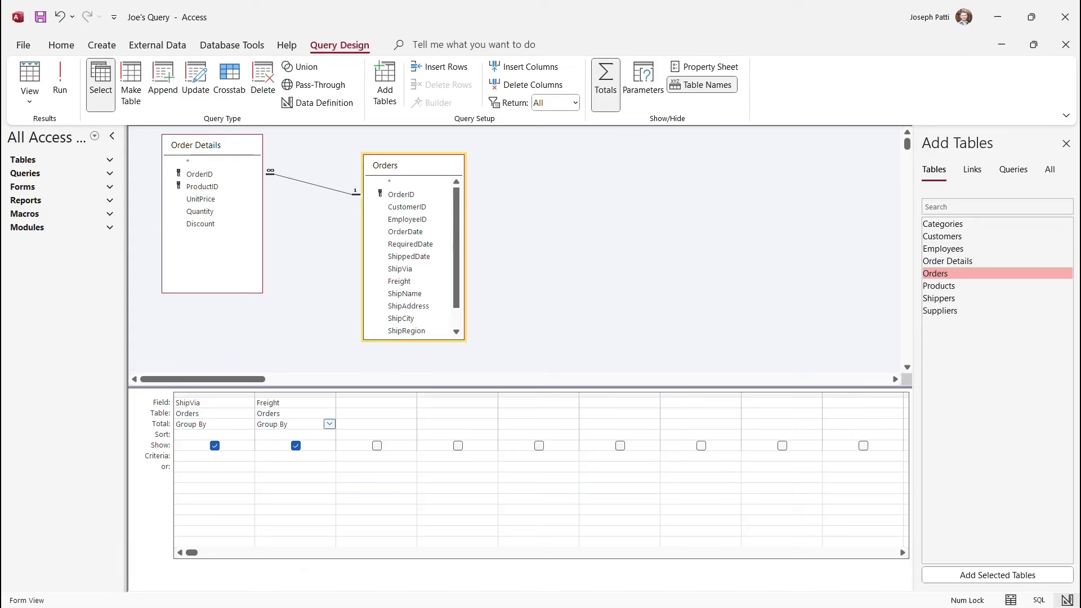
click(329, 424)
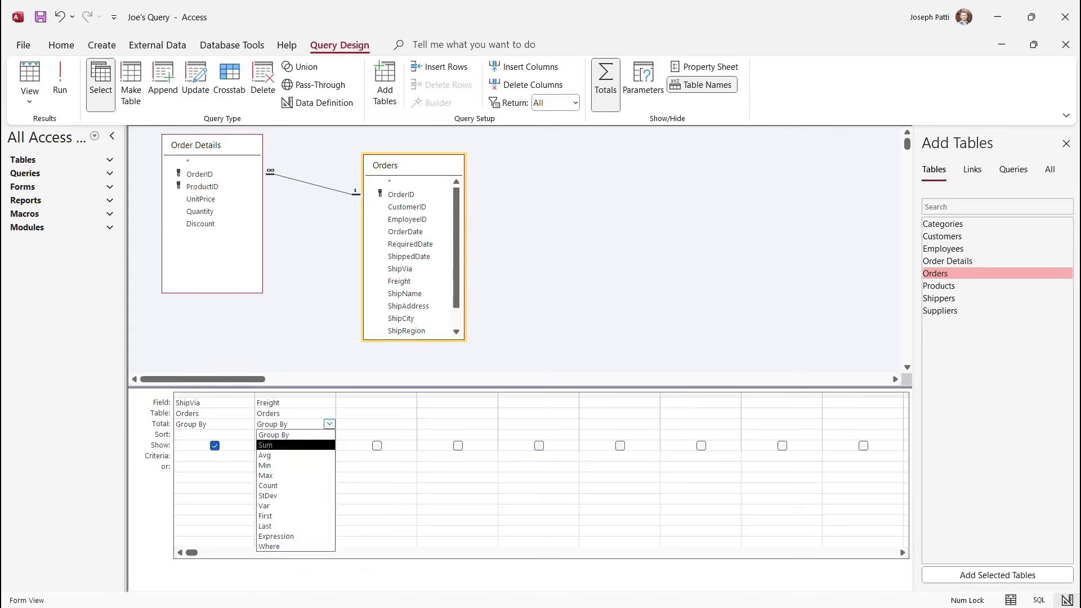
key(Return)
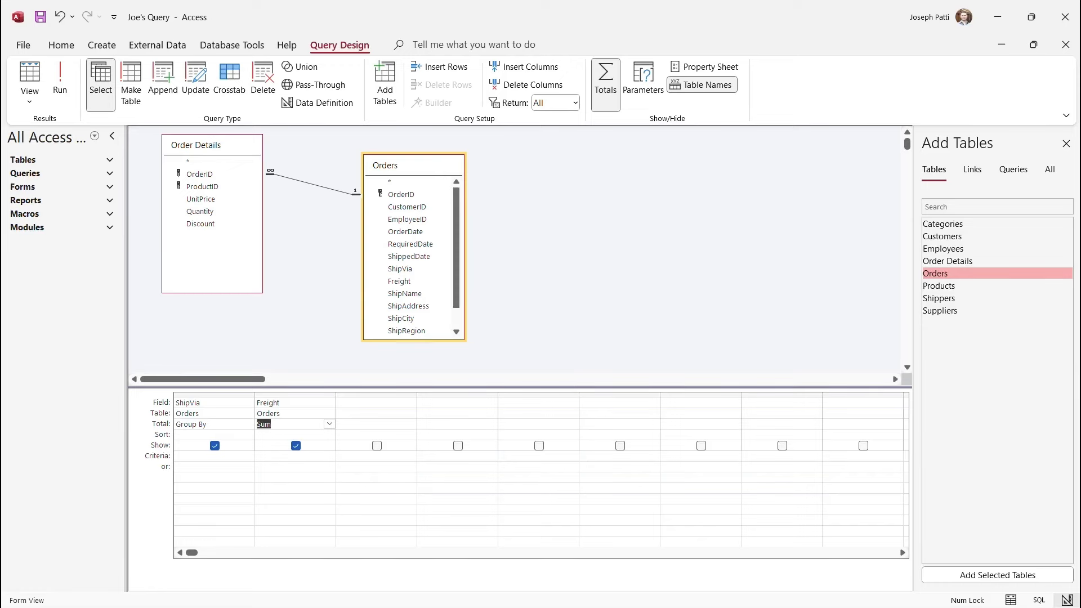
Step: Run the totals query, widen the summed Freight column to examine each shipper's total, and return to Design View
click(59, 79)
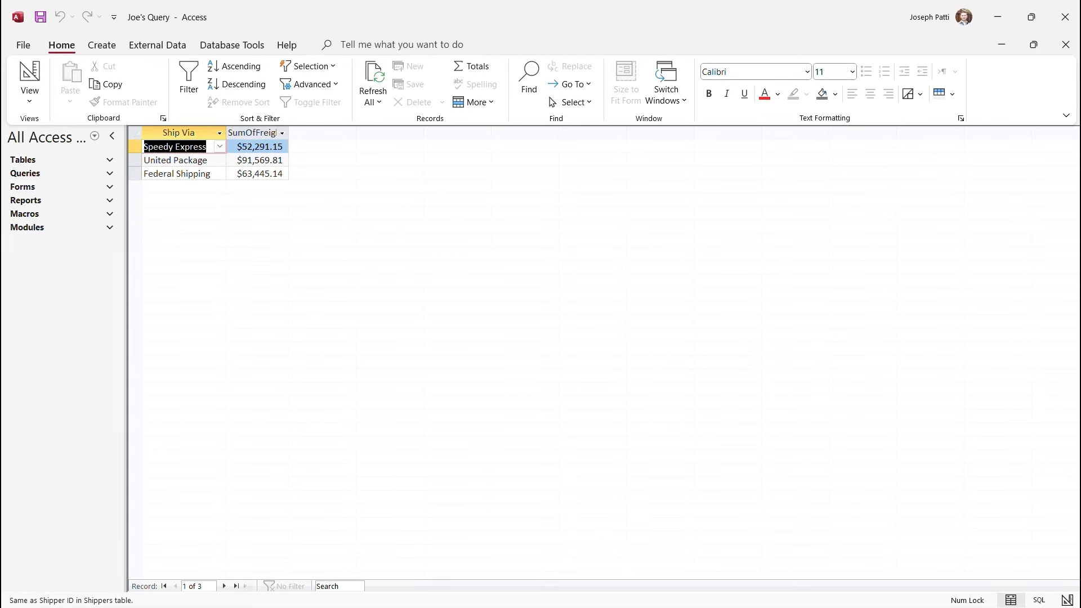
drag(289, 133, 314, 132)
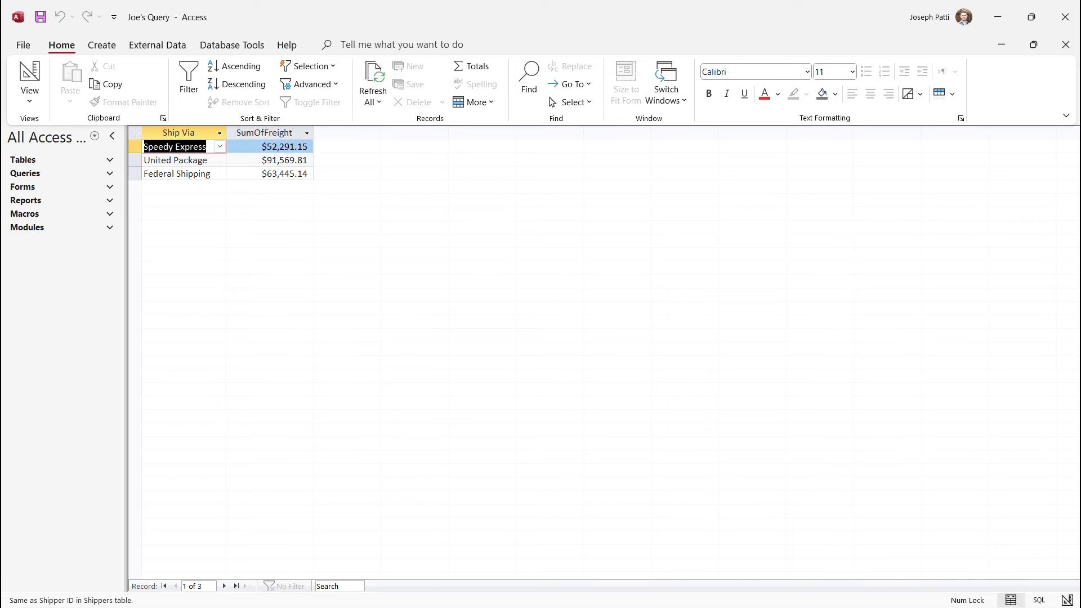
click(188, 160)
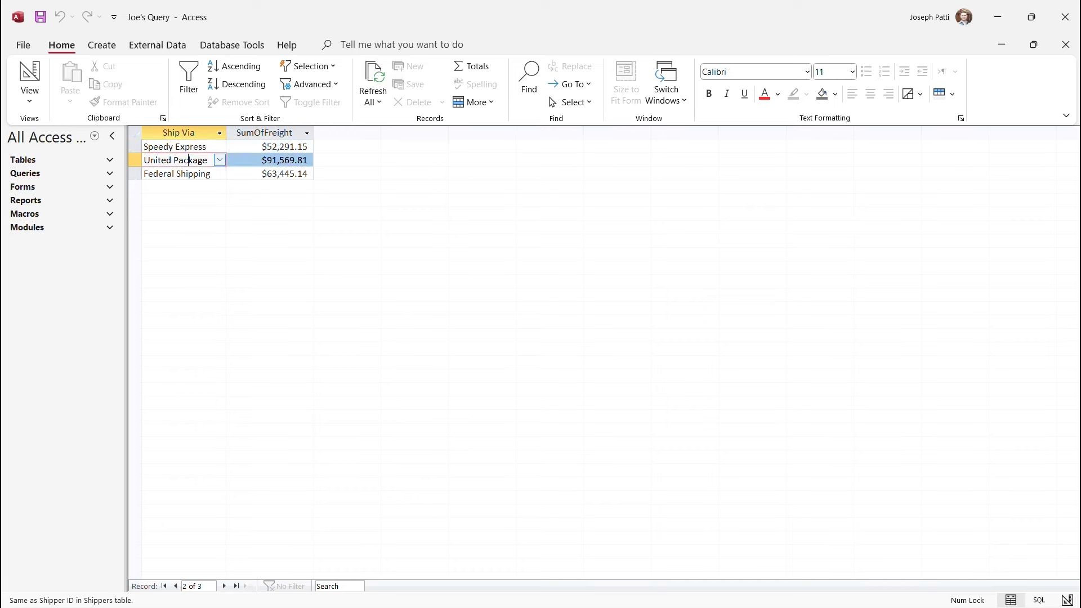
click(187, 173)
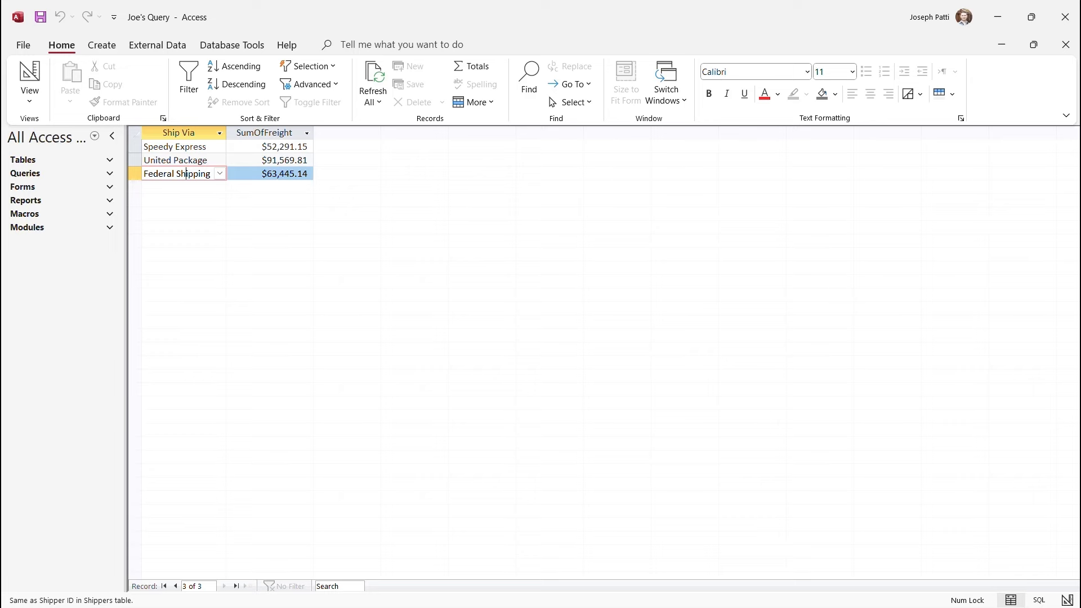
click(30, 93)
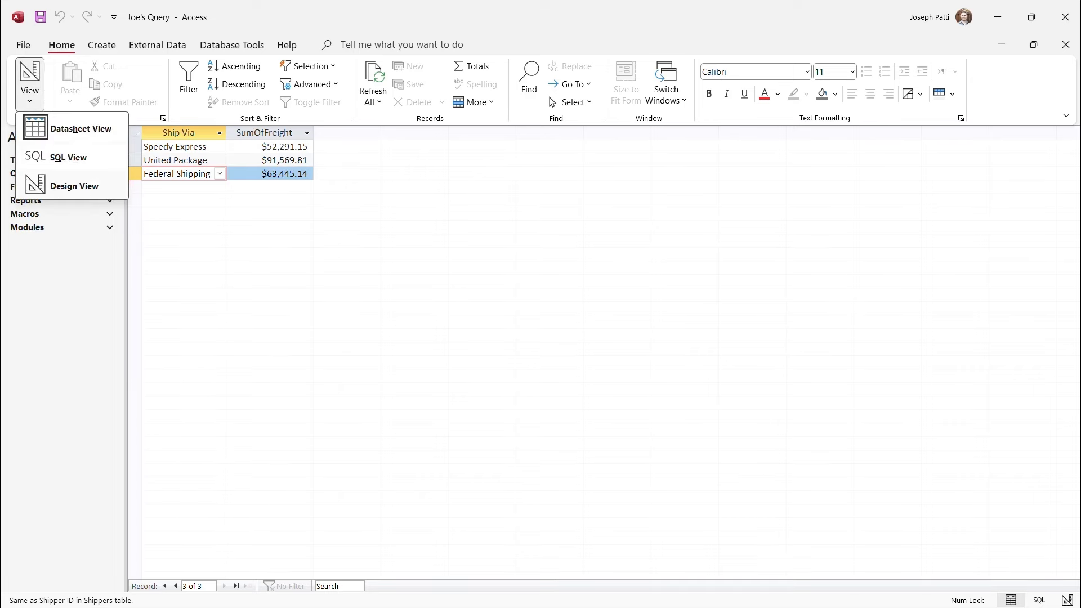
click(74, 186)
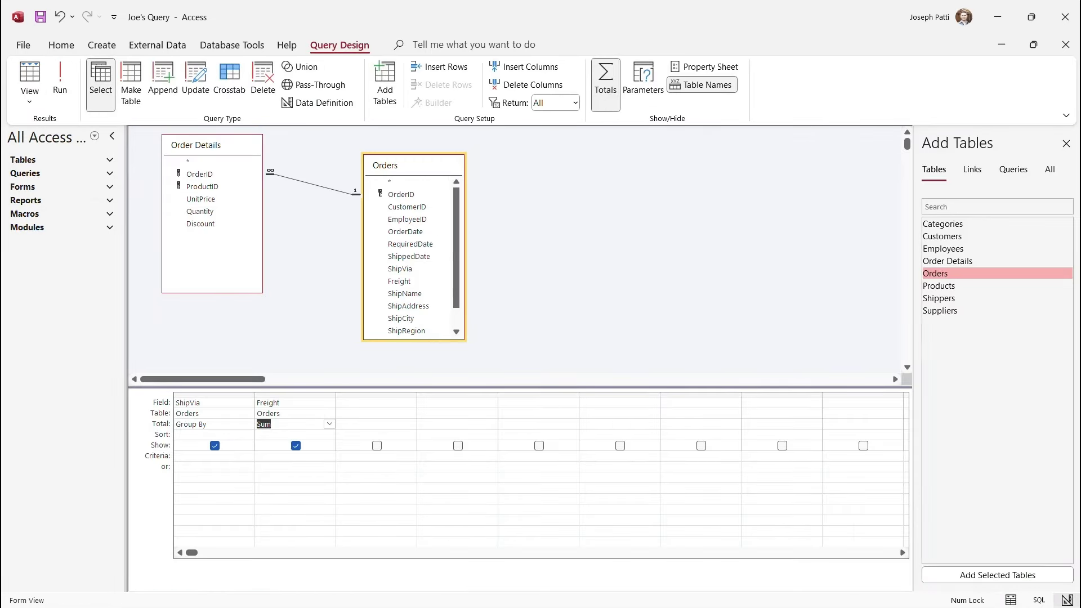
Step: Delete the ShipVia and Freight fields from the design grid and deselect the Orders table
drag(295, 394, 214, 395)
key(Delete)
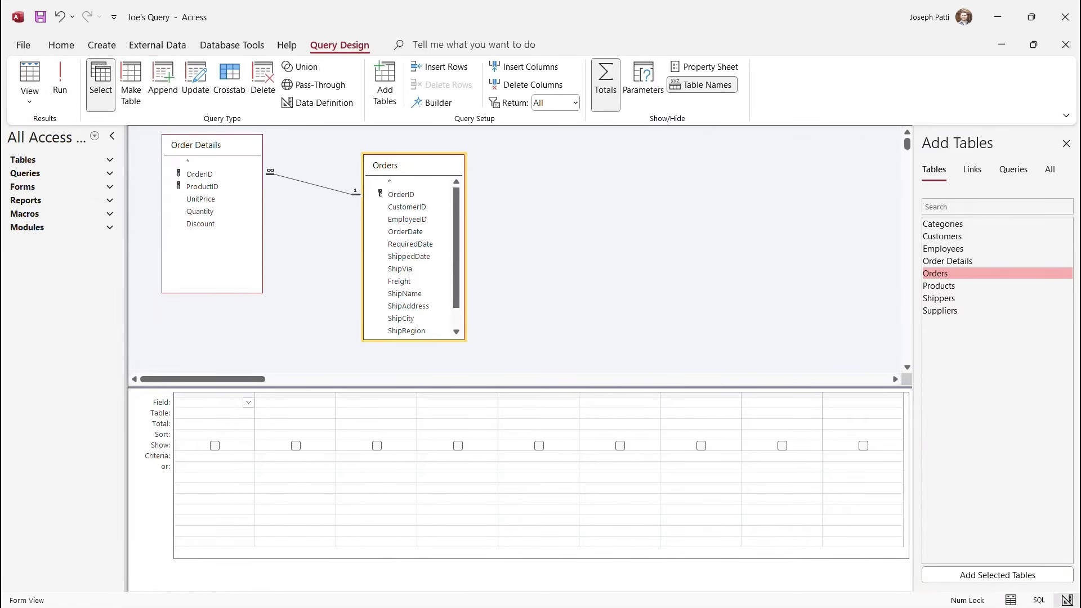
click(563, 248)
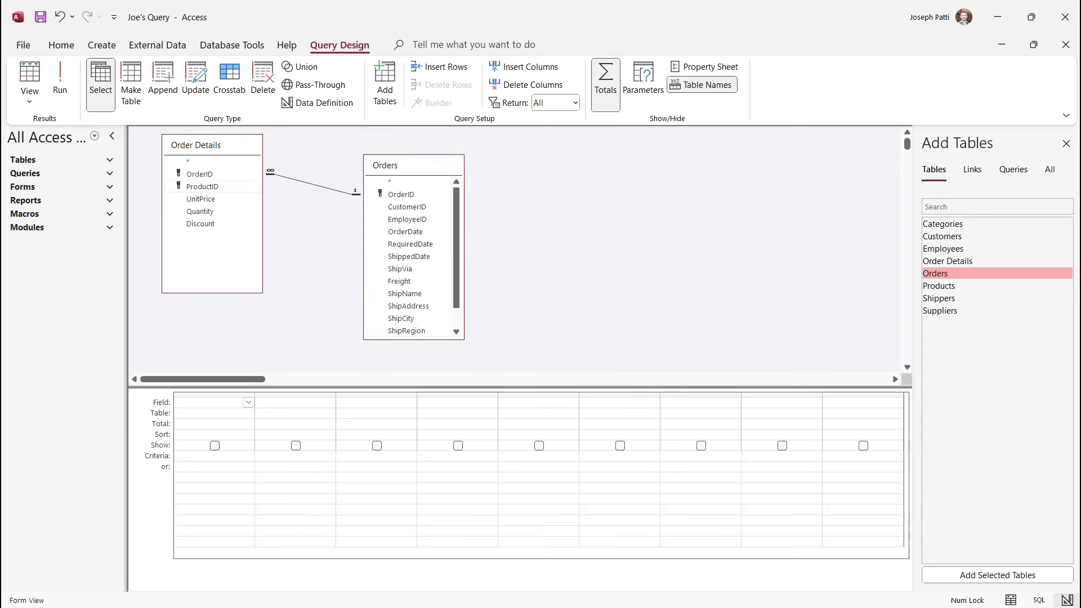
Step: Add the ProductID, UnitPrice and Quantity fields from Order Details to the design grid
double_click(202, 187)
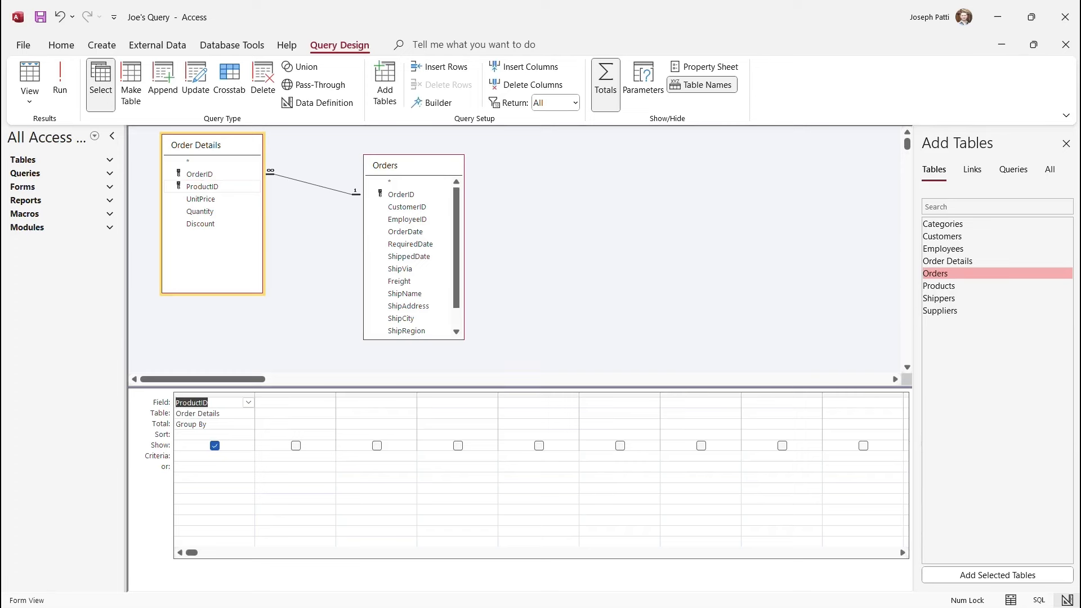
double_click(201, 199)
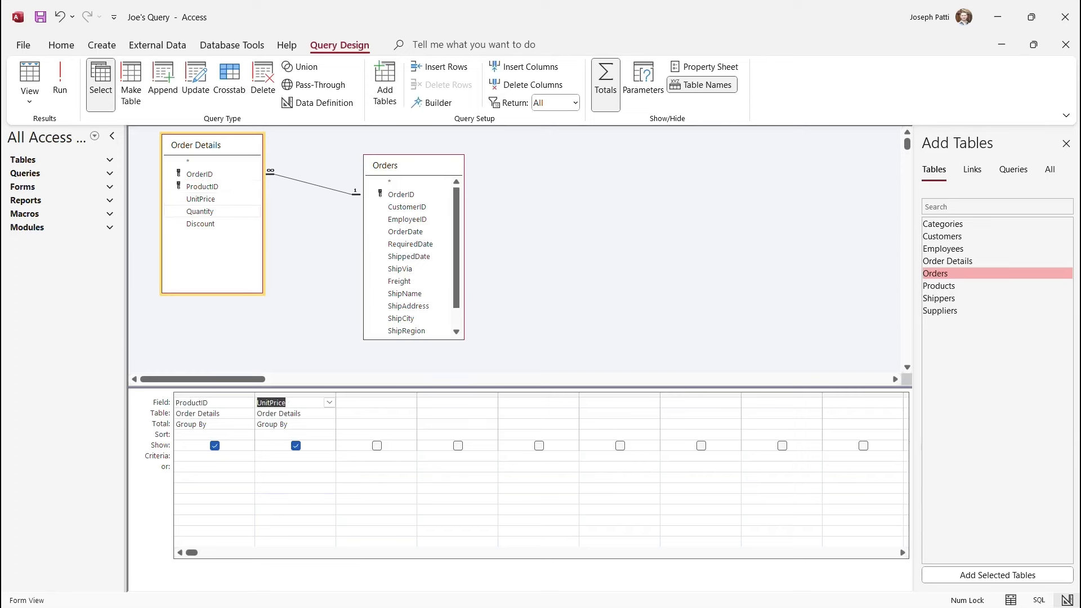
double_click(200, 211)
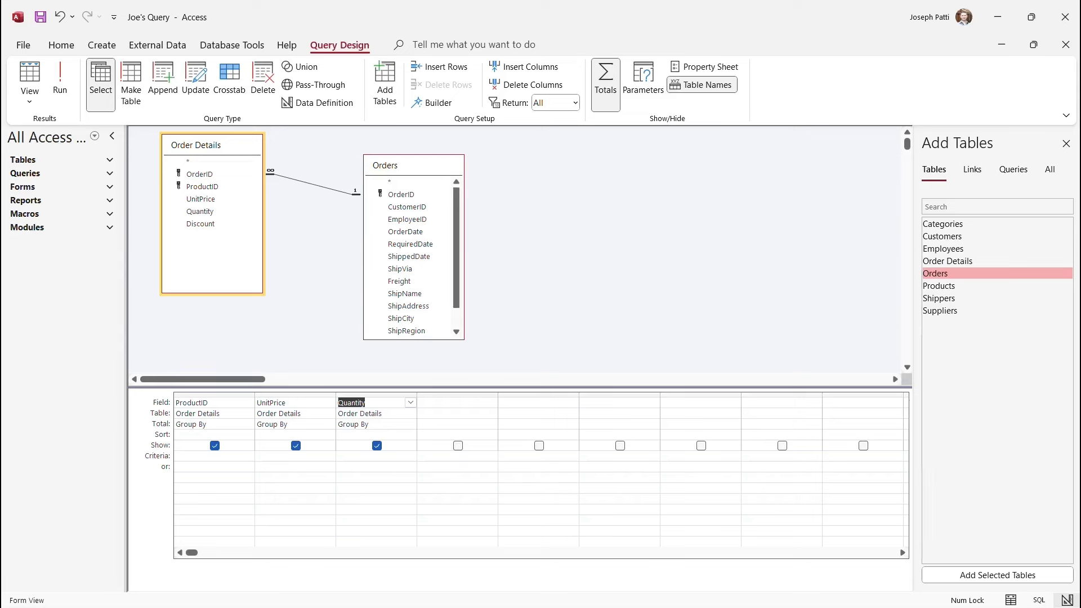
Step: Create a calculated field TotalSales: [UnitPrice] * [Quantity] in the first empty grid column, using the Zoom window
click(491, 402)
right_click(442, 404)
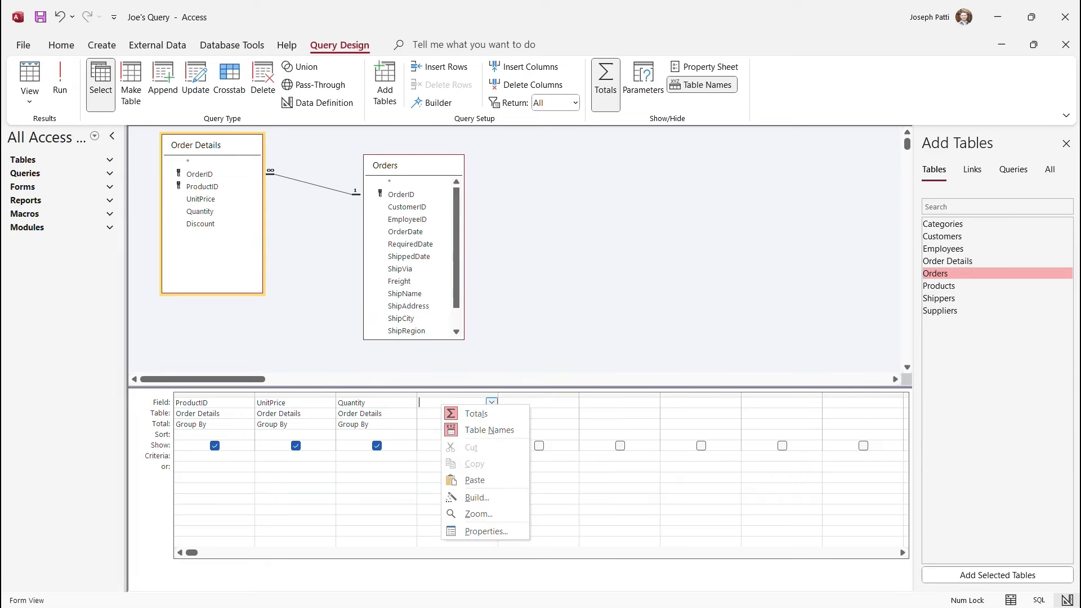
click(477, 514)
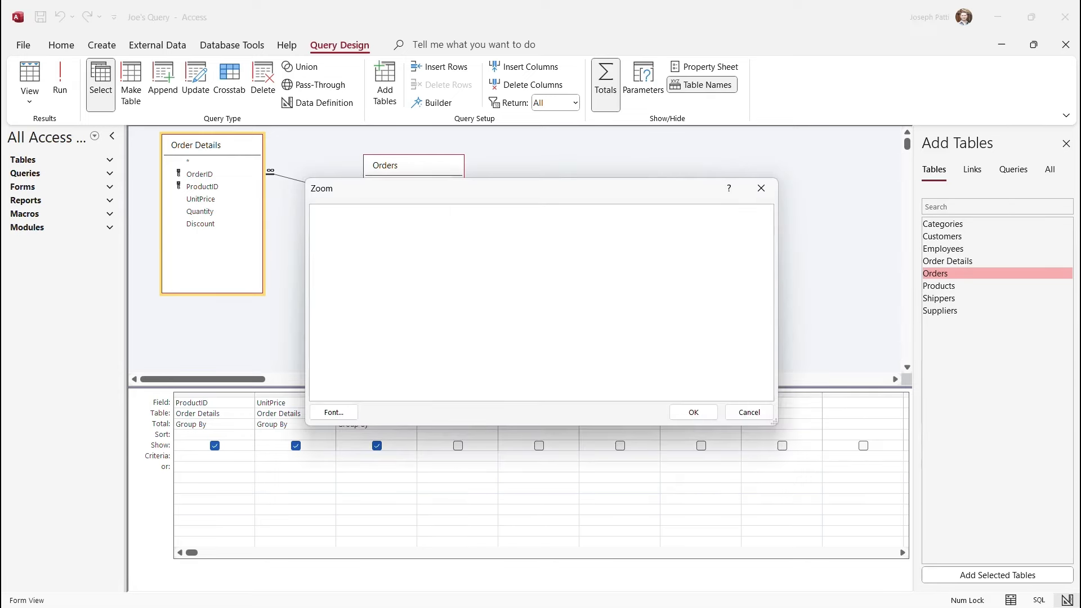
drag(397, 201, 505, 250)
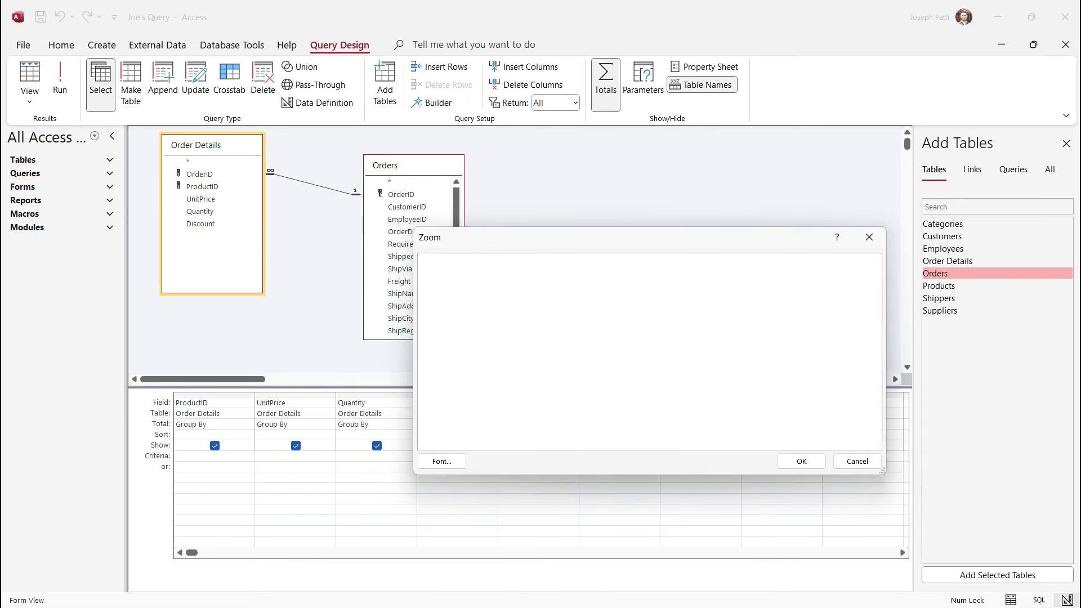
text(TotalSales:)
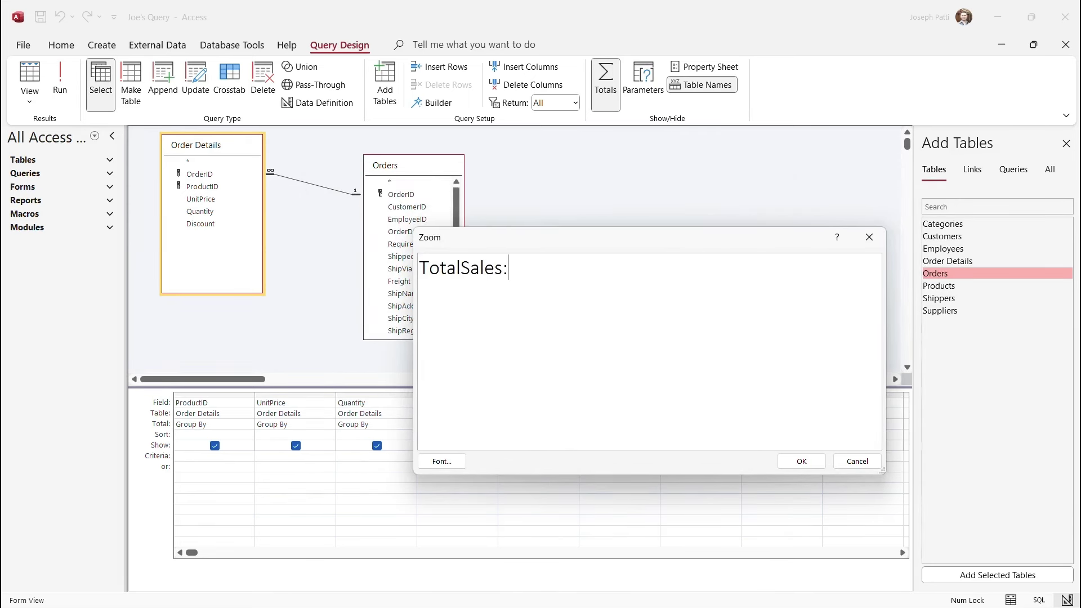
text([UnitPrice)
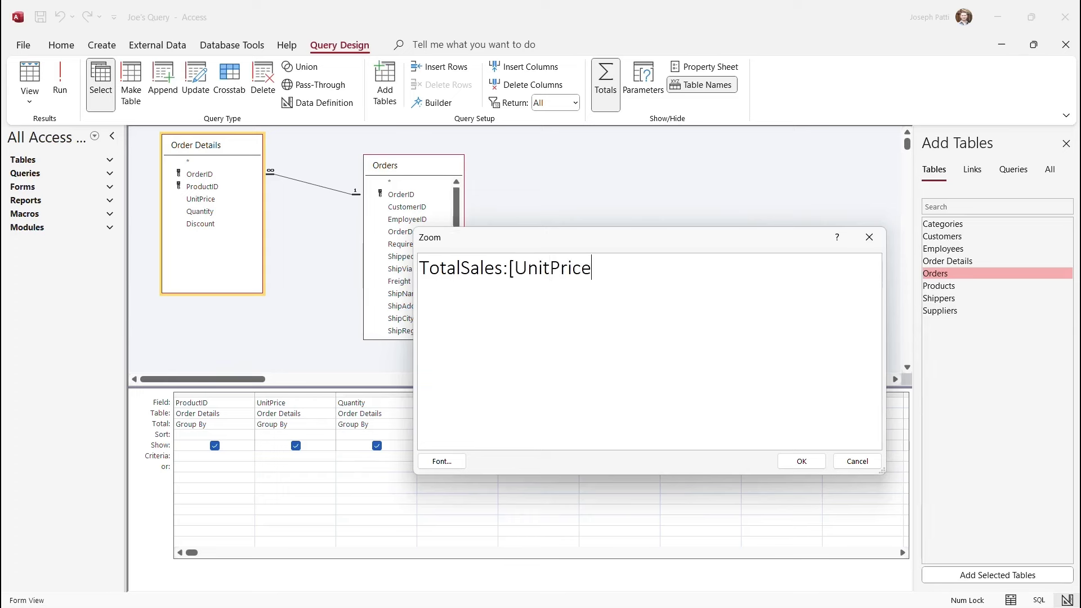
text([)
key(BackSpace)
text([)
key(BackSpace)
text(] * [Quanti)
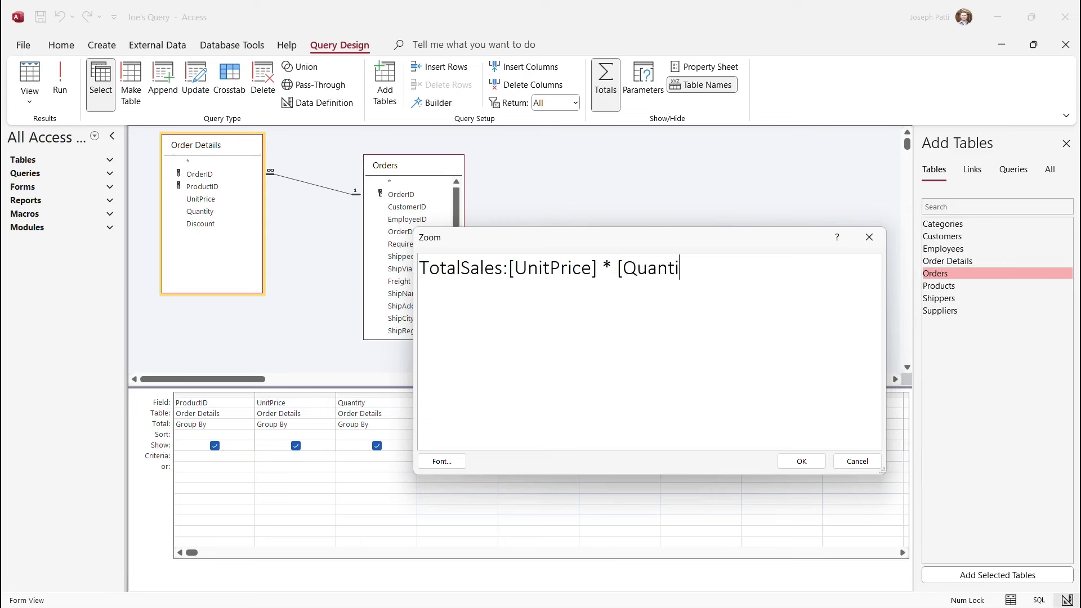
text(ty])
key(Return)
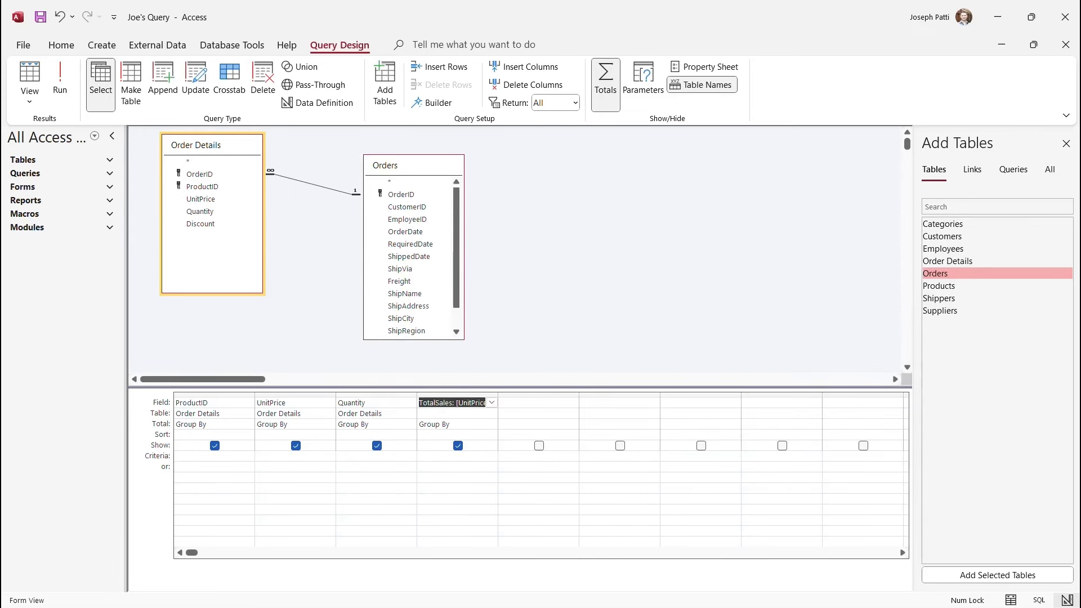
Step: Run the query to view the total sales by product, price and quantity, and return to Design View
click(60, 85)
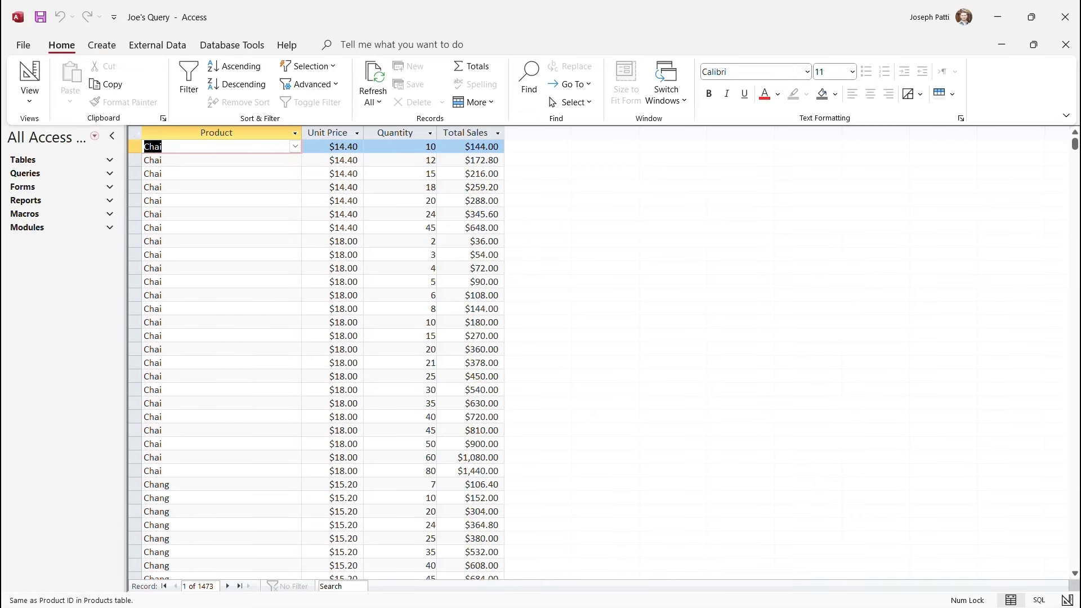
click(29, 96)
click(73, 185)
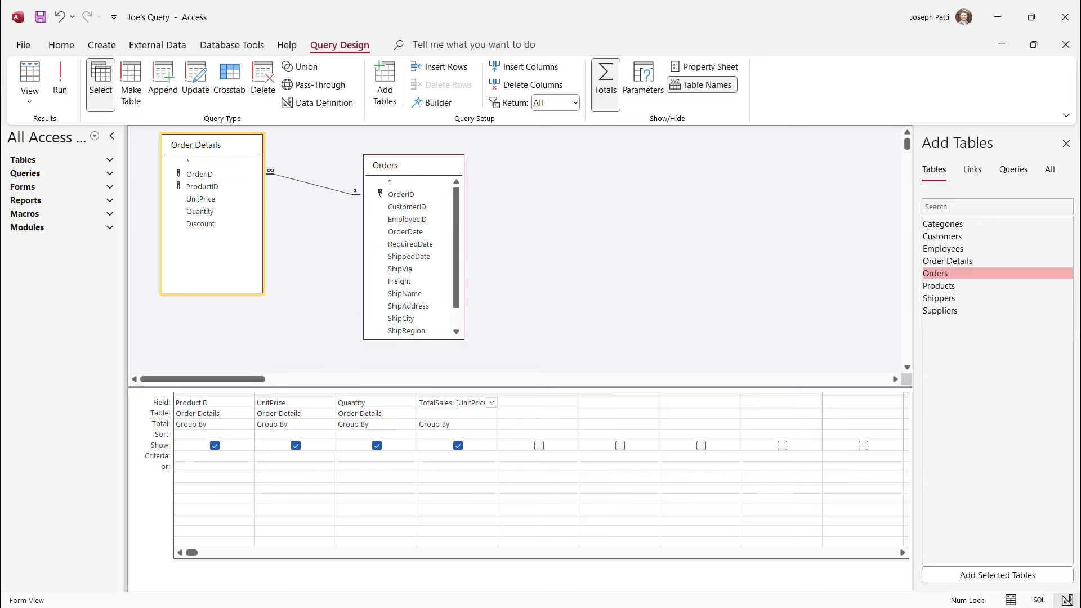
Step: Delete the UnitPrice and Quantity columns from the design grid and set the TotalSales field's total to Sum
drag(296, 394, 376, 394)
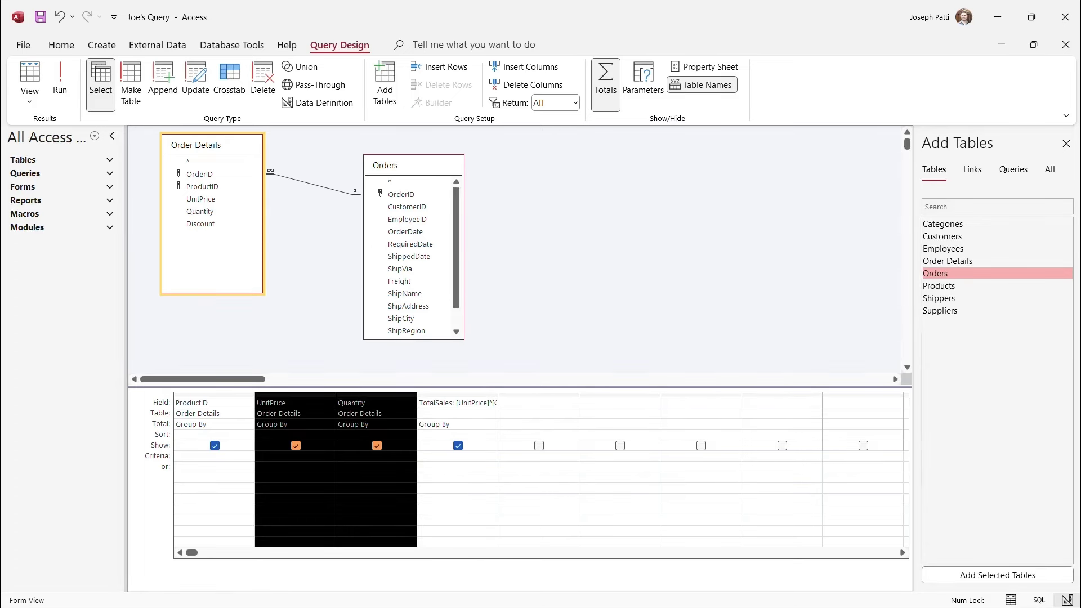
key(Delete)
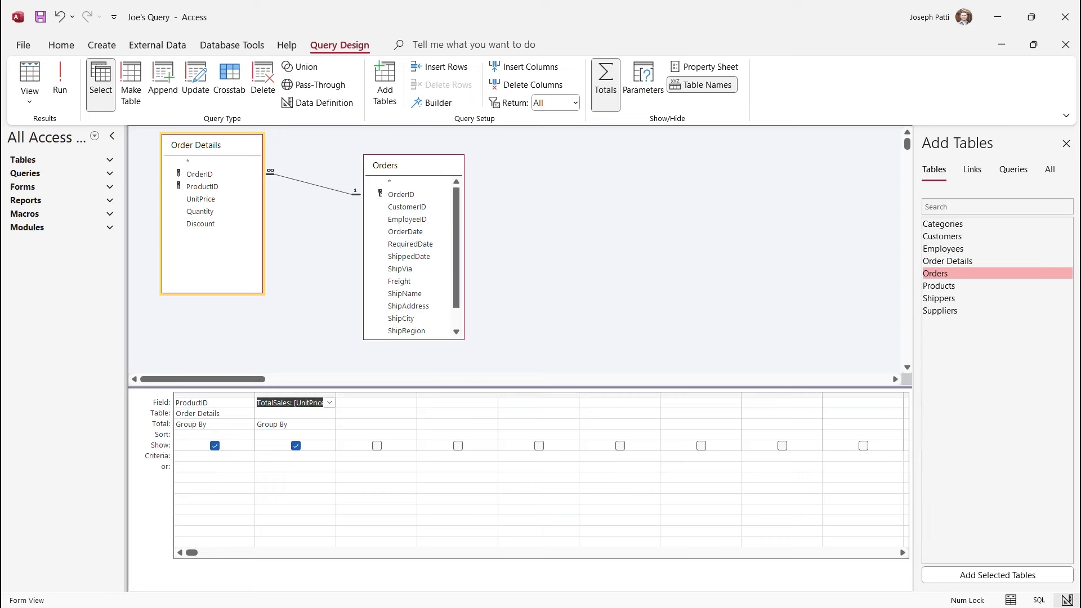
click(329, 424)
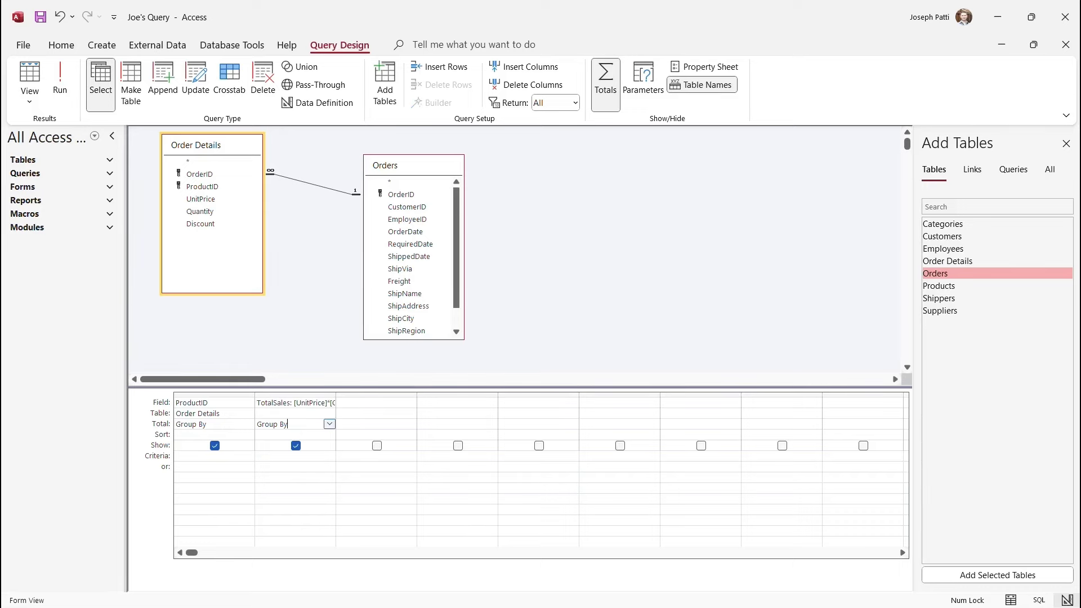
click(329, 424)
click(295, 444)
Step: Run the totals query and look through the summed sales for each product
click(60, 83)
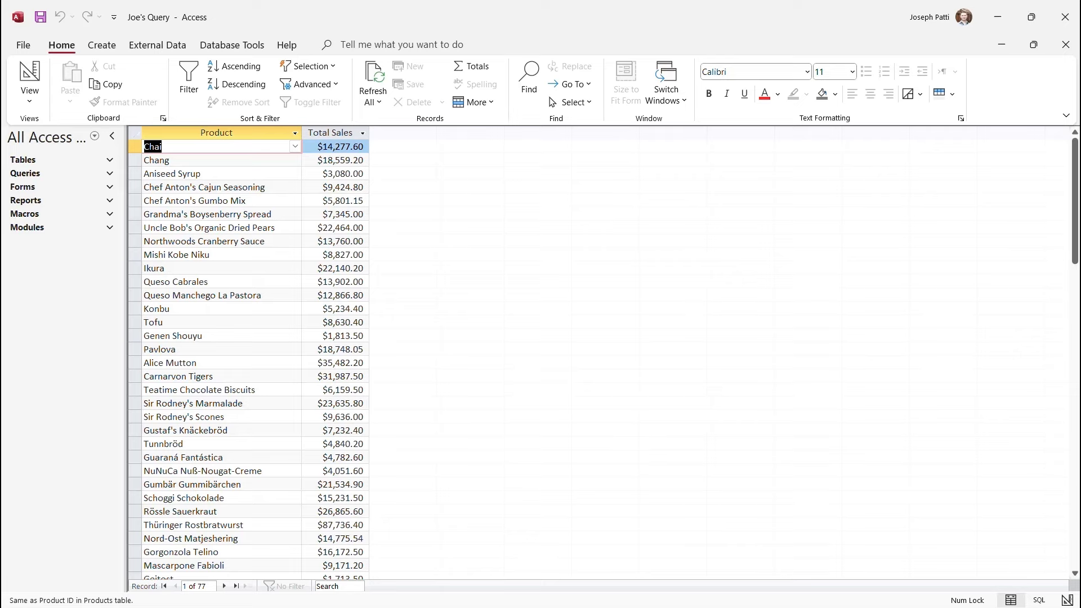
scroll(247, 355, down, 13)
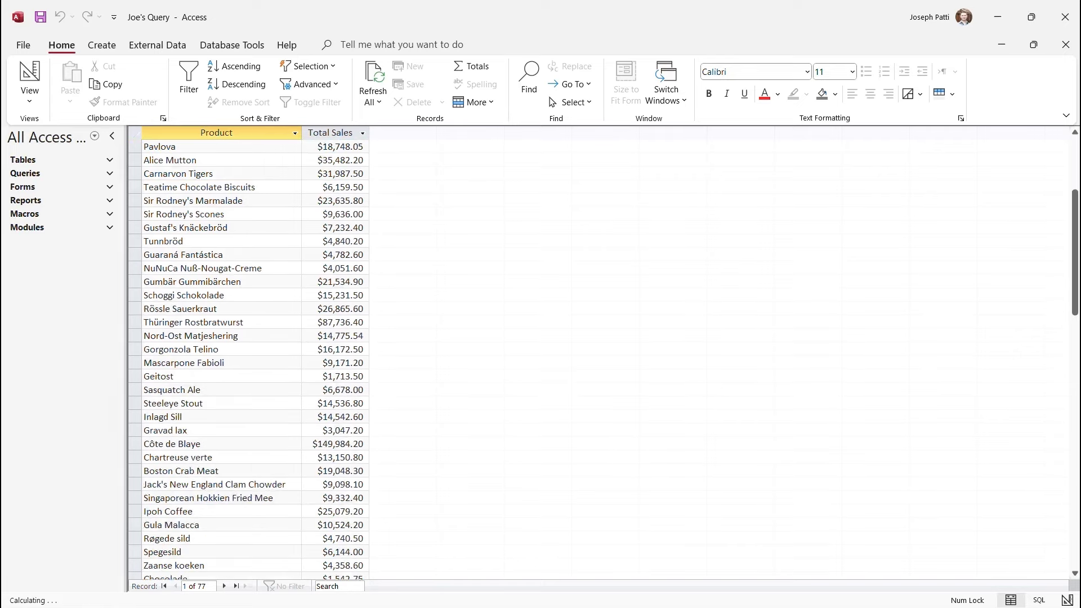
scroll(247, 354, up, 13)
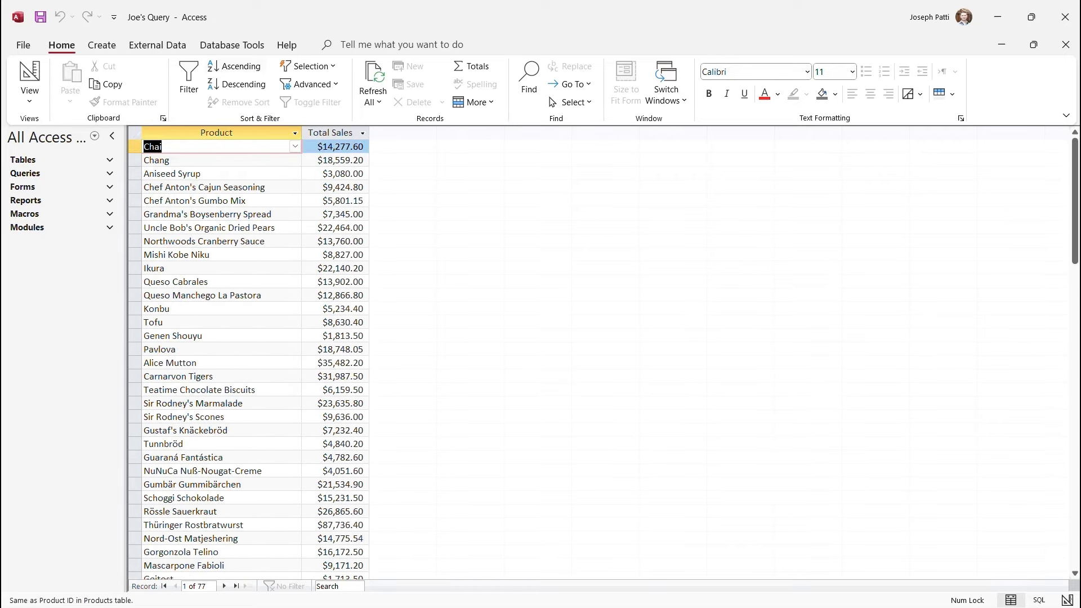
Step: Sort the results in ascending order by Product and look through the sorted list
click(235, 66)
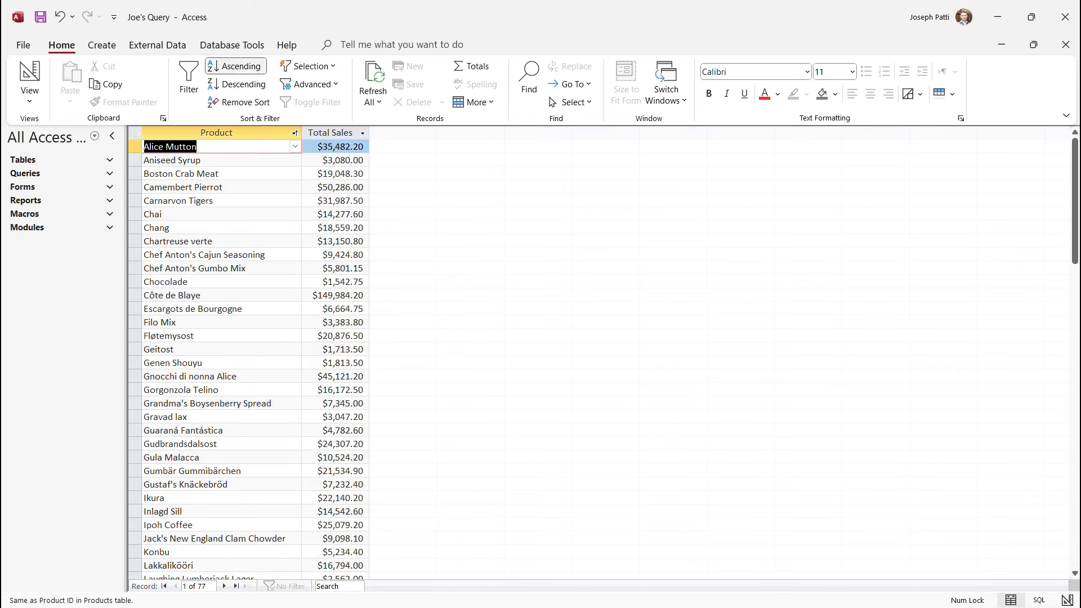
scroll(247, 355, down, 11)
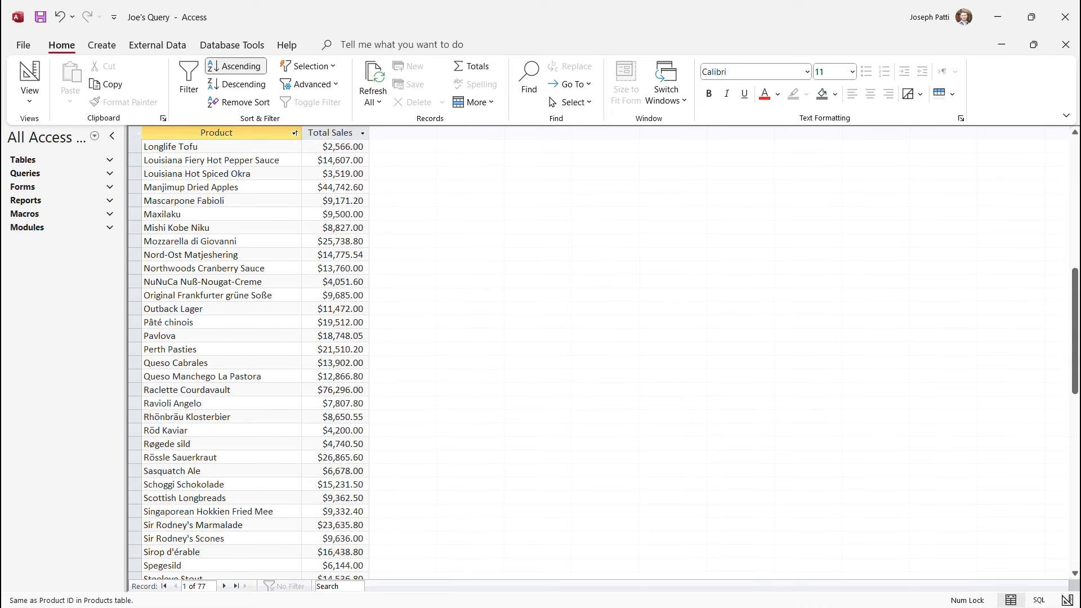
scroll(248, 355, up, 5)
scroll(294, 133, up, 6)
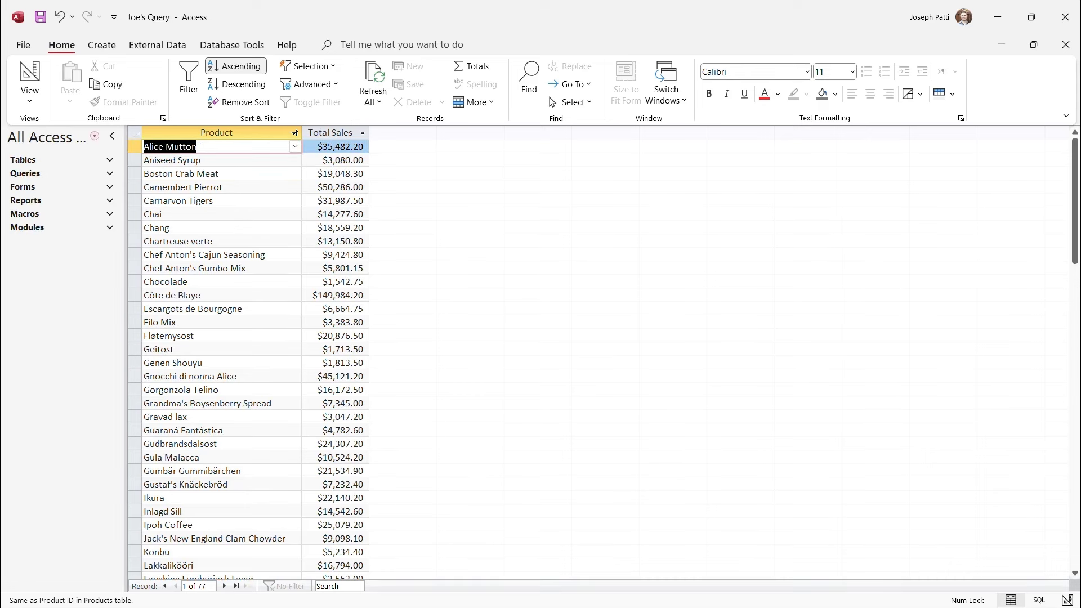
Step: Switch the query back to Design View and close it
click(23, 45)
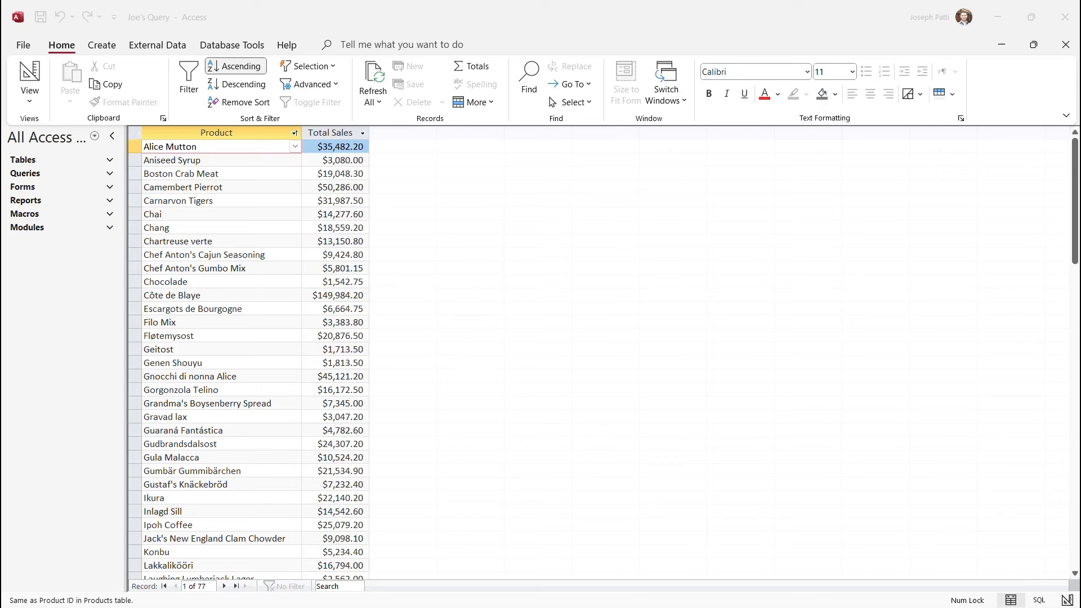
click(41, 17)
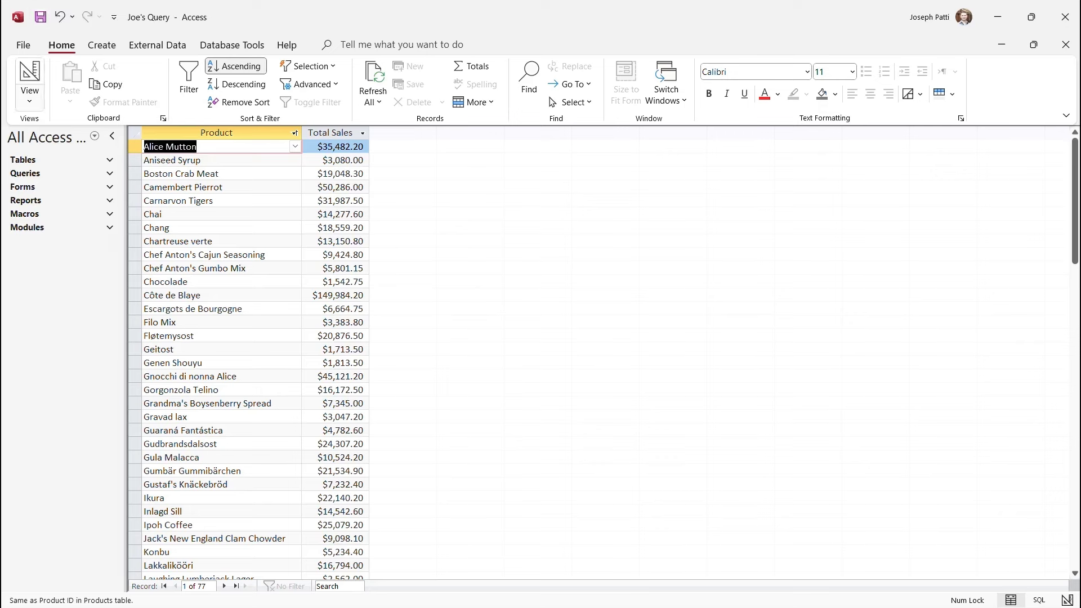
click(29, 100)
click(29, 101)
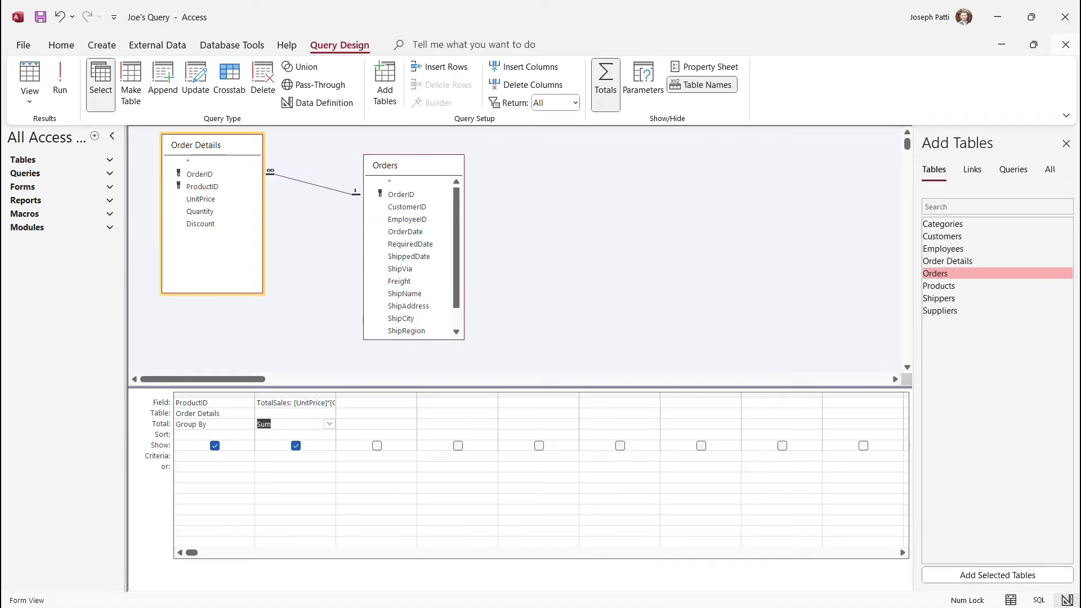
click(1048, 68)
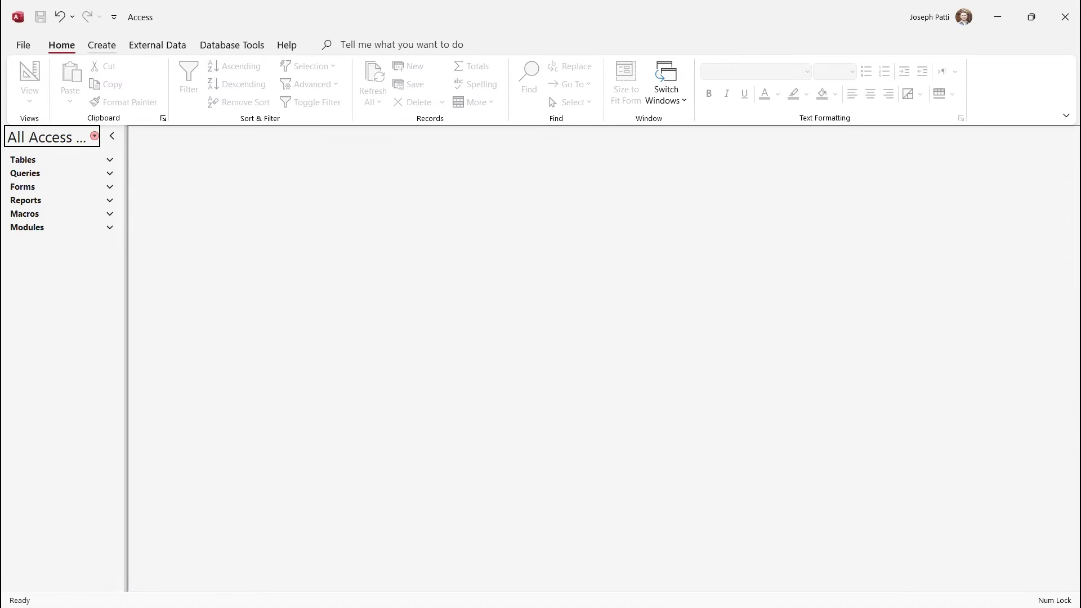
Step: Create a new crosstab query in Design View and add the Employees table with its field list enlarged
click(101, 45)
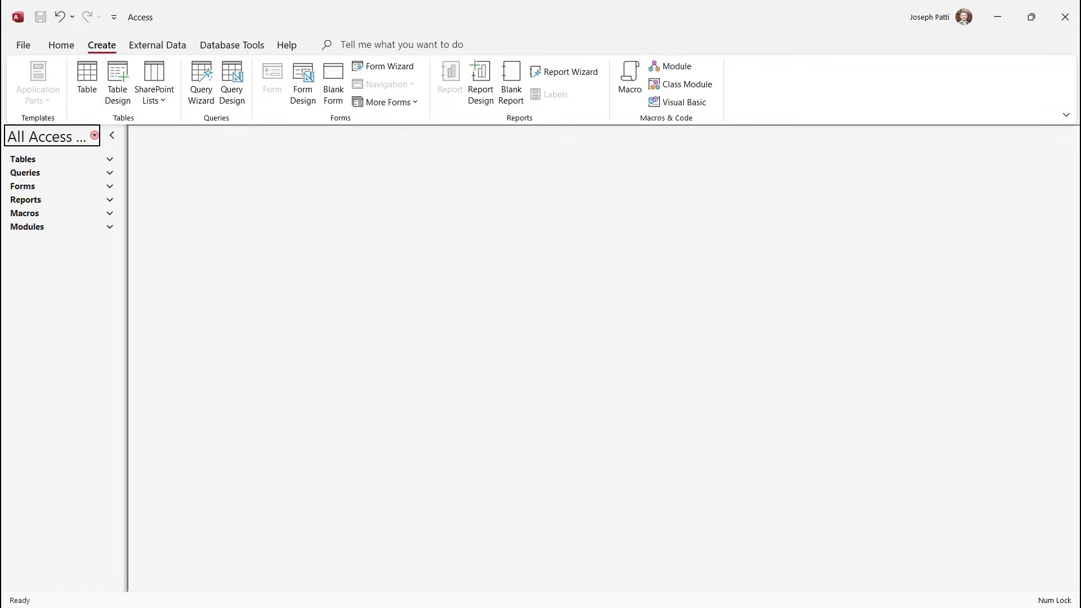
click(231, 81)
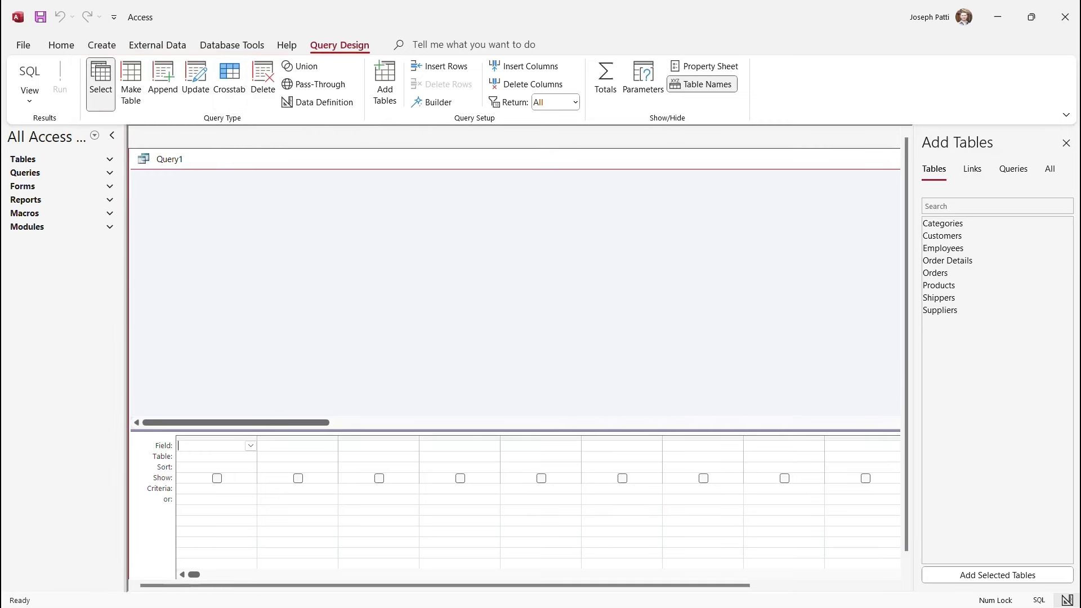
click(229, 79)
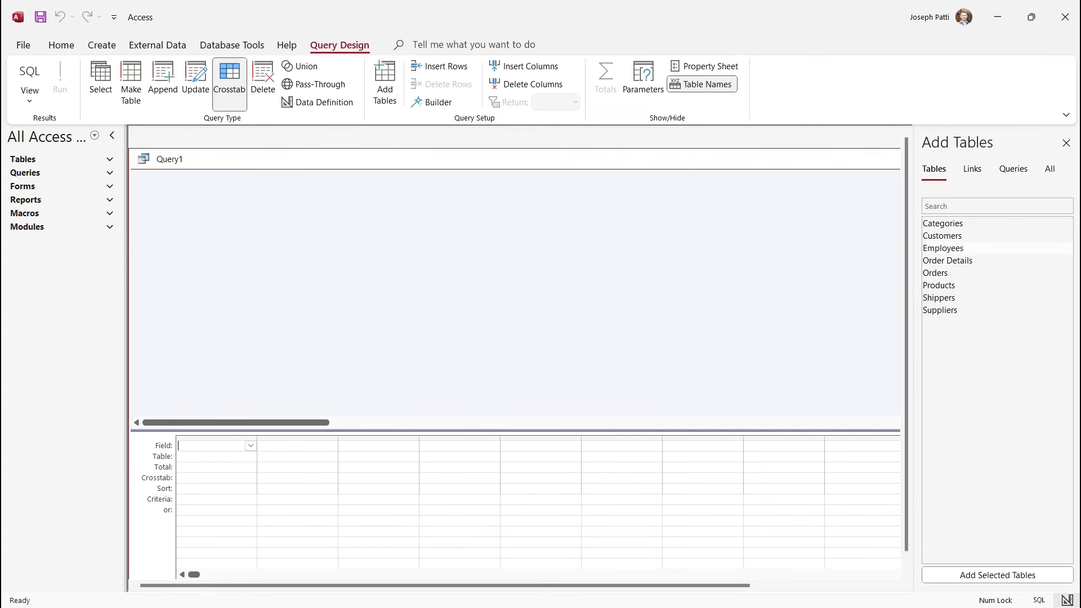
double_click(943, 248)
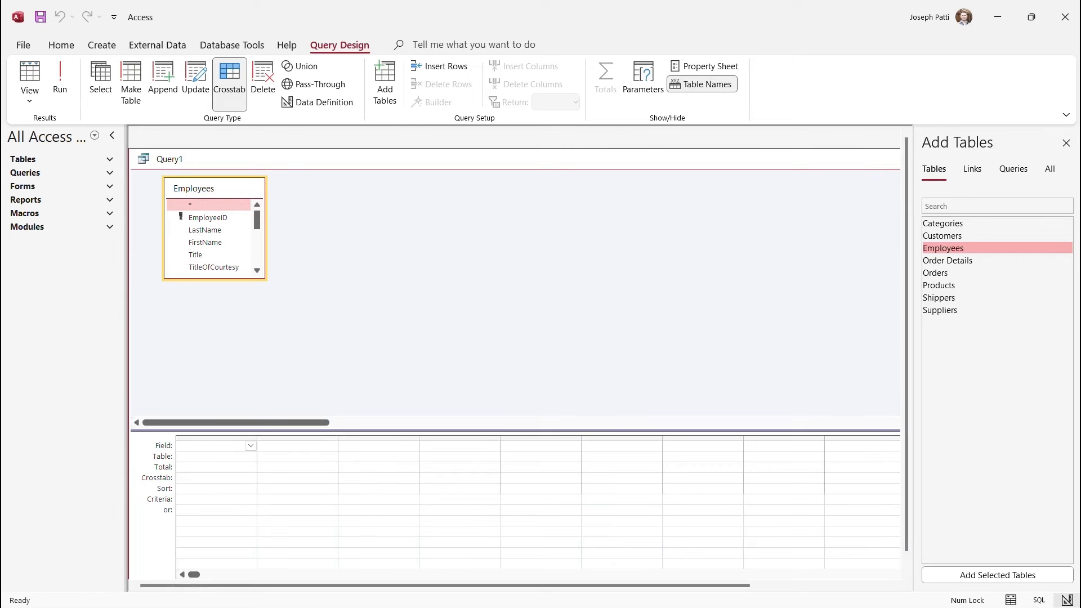
drag(215, 279, 215, 360)
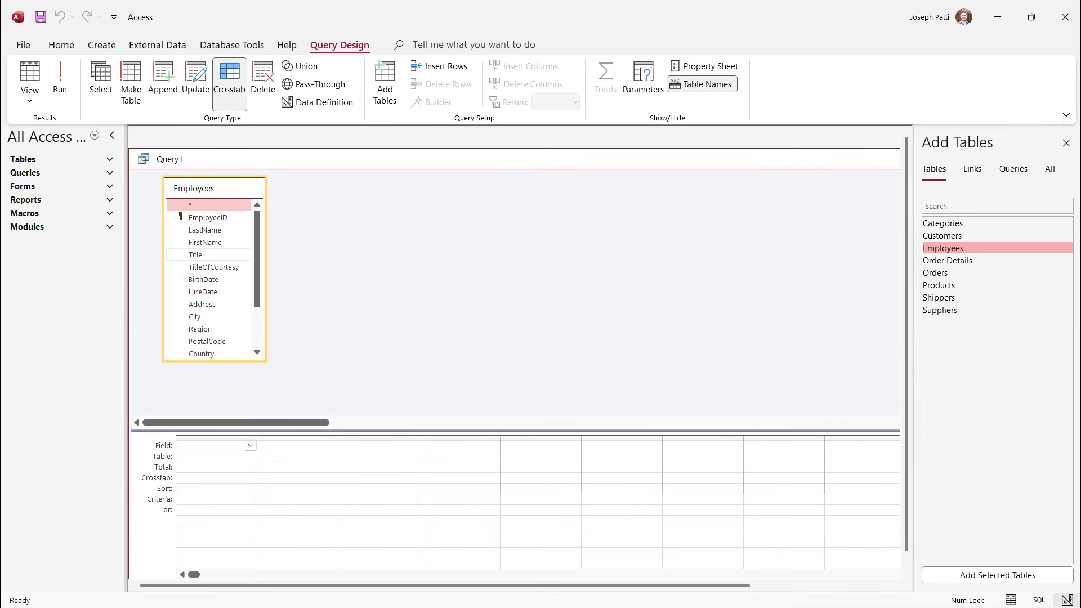
Step: Add the Title, Country and FirstName fields from Employees to the crosstab design grid
double_click(195, 255)
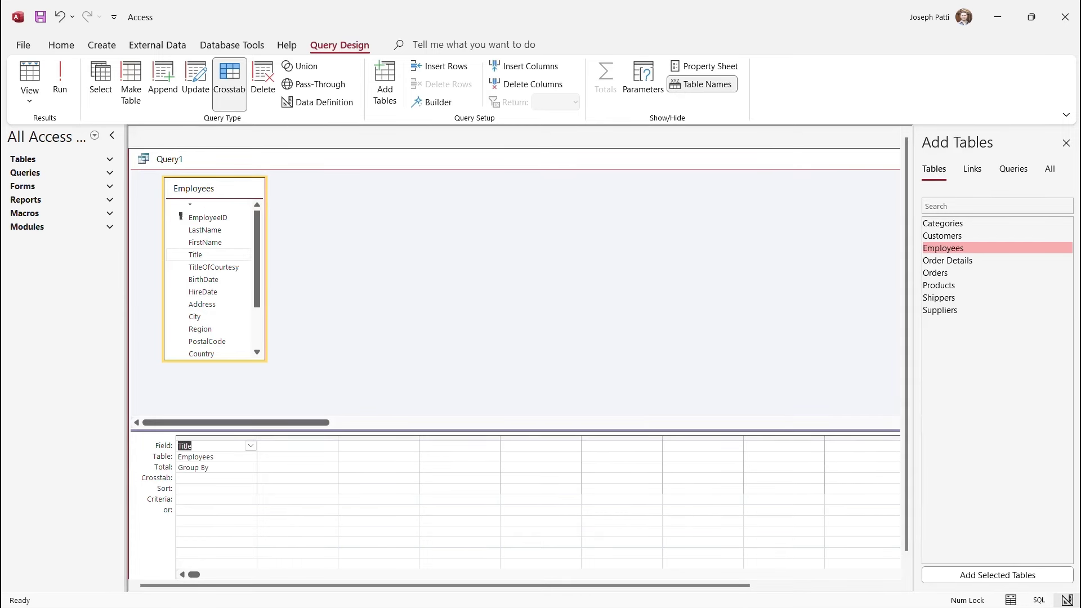
double_click(201, 354)
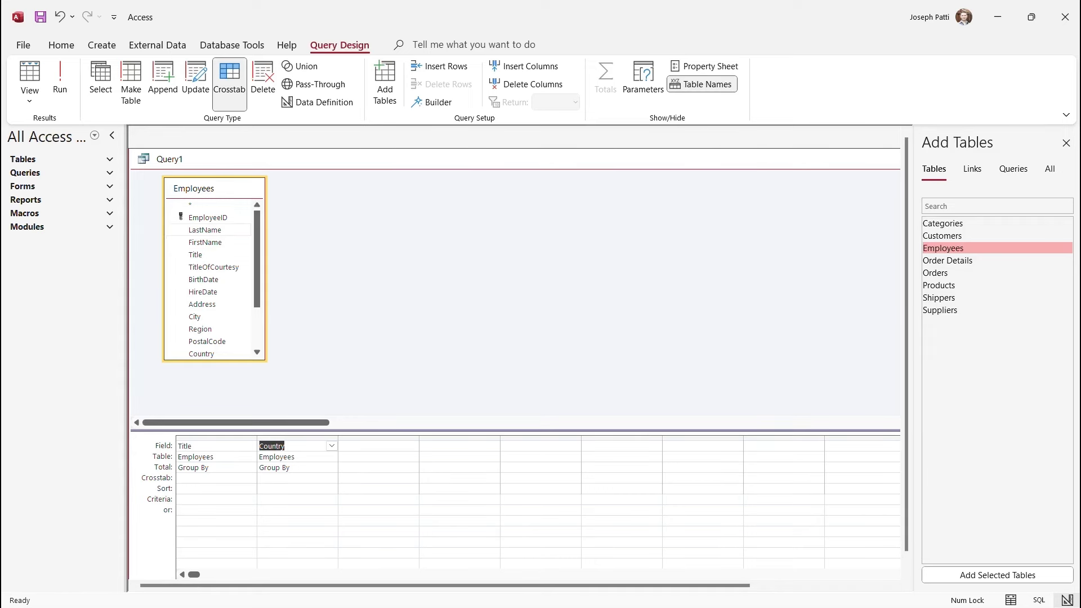
double_click(205, 242)
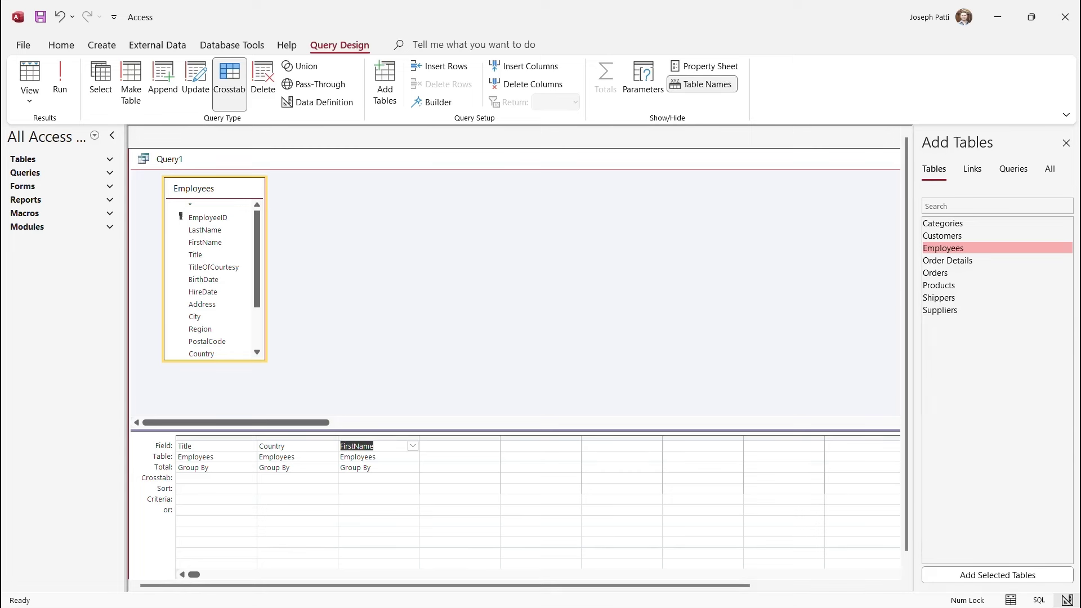
Step: Set the Title field's Crosstab role to Row Heading in the design grid
click(216, 478)
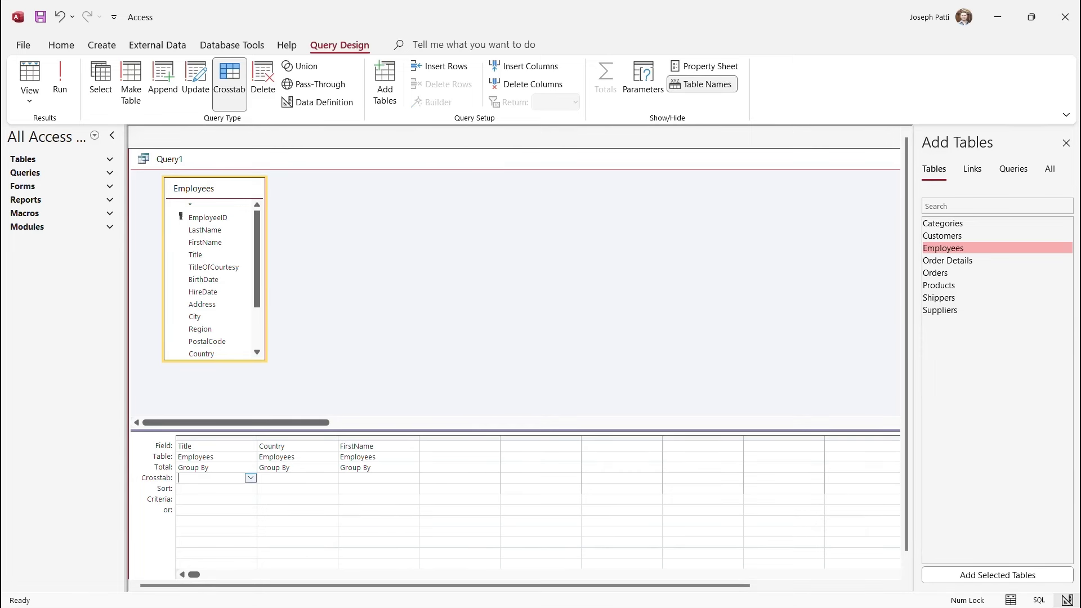
click(250, 478)
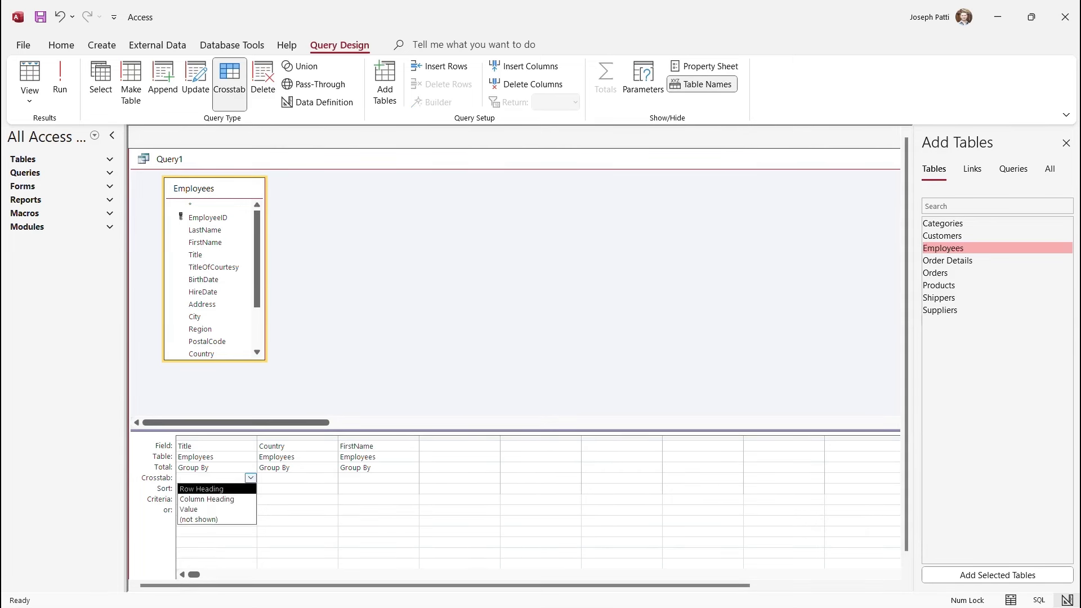
key(Down)
key(Down)
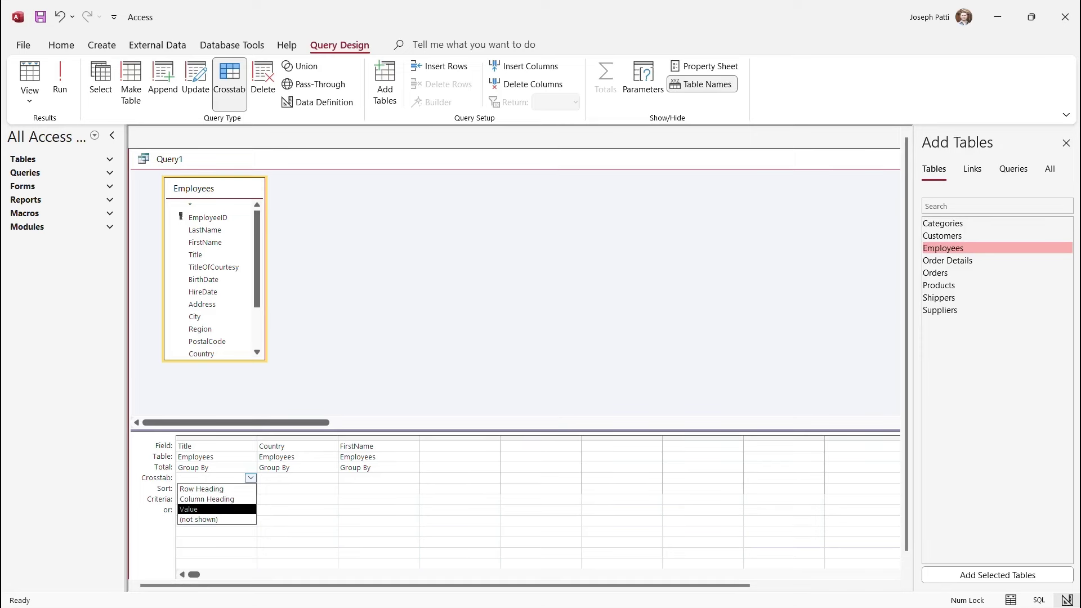
key(Up)
key(Up)
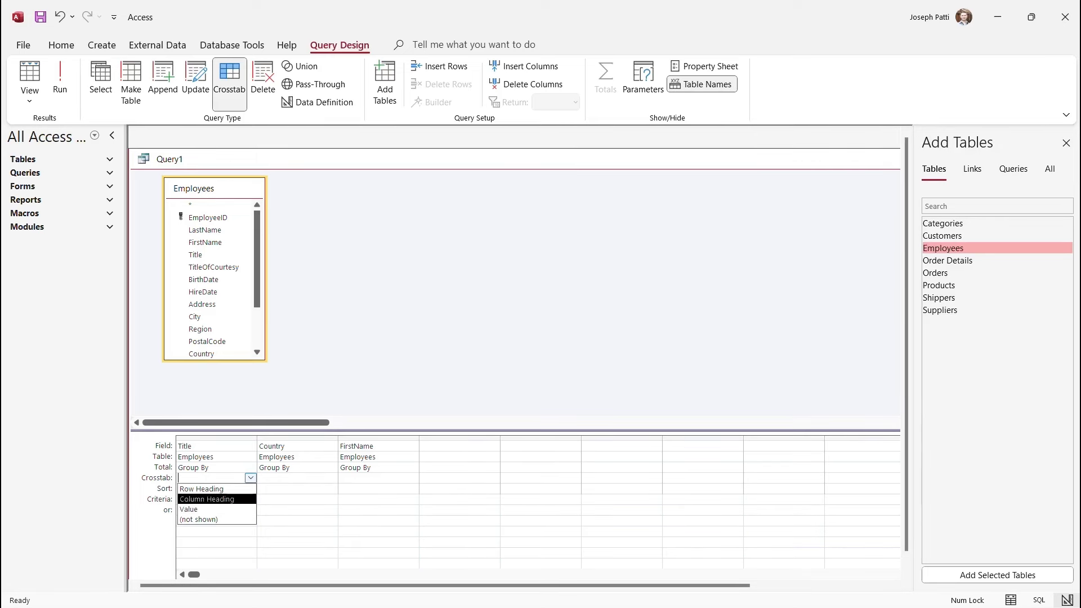
key(Return)
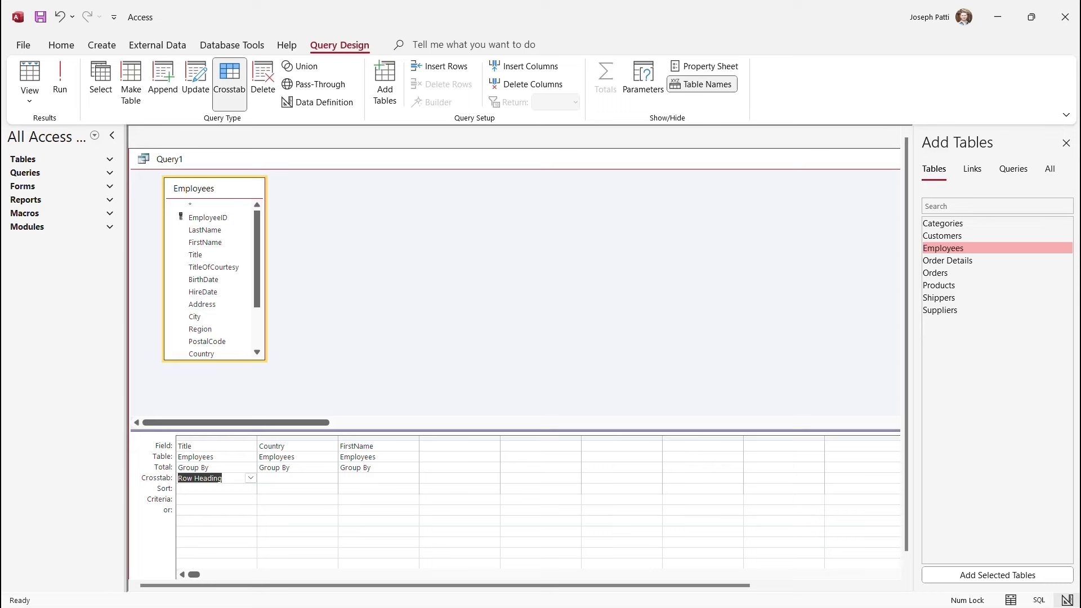
Step: Set the Country field's Crosstab role to Column Heading
click(332, 478)
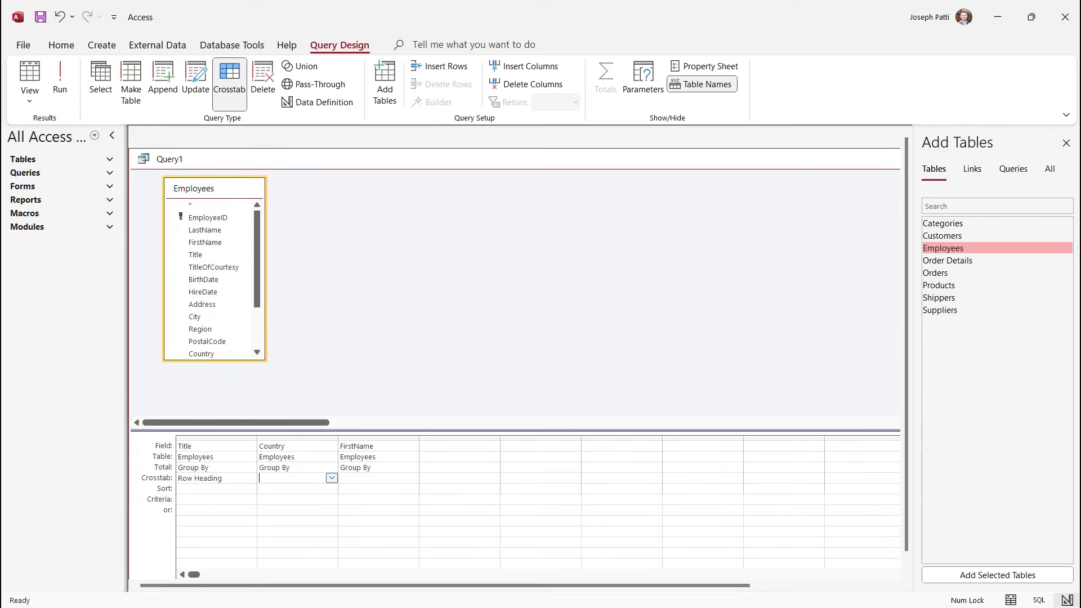
click(331, 478)
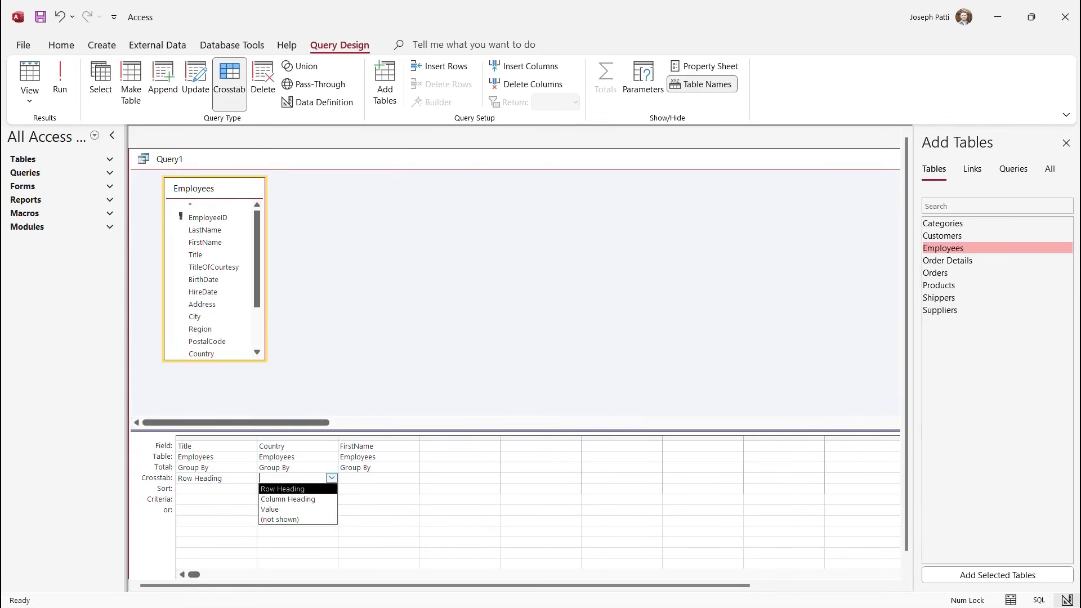
click(288, 499)
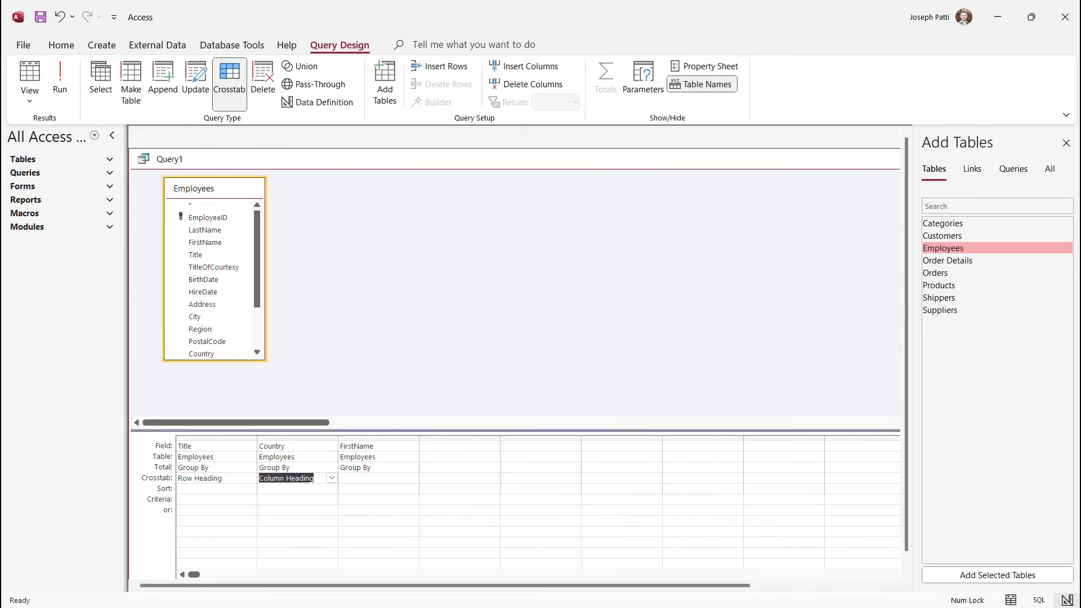
Step: Set the FirstName field's Crosstab role to Value
click(378, 478)
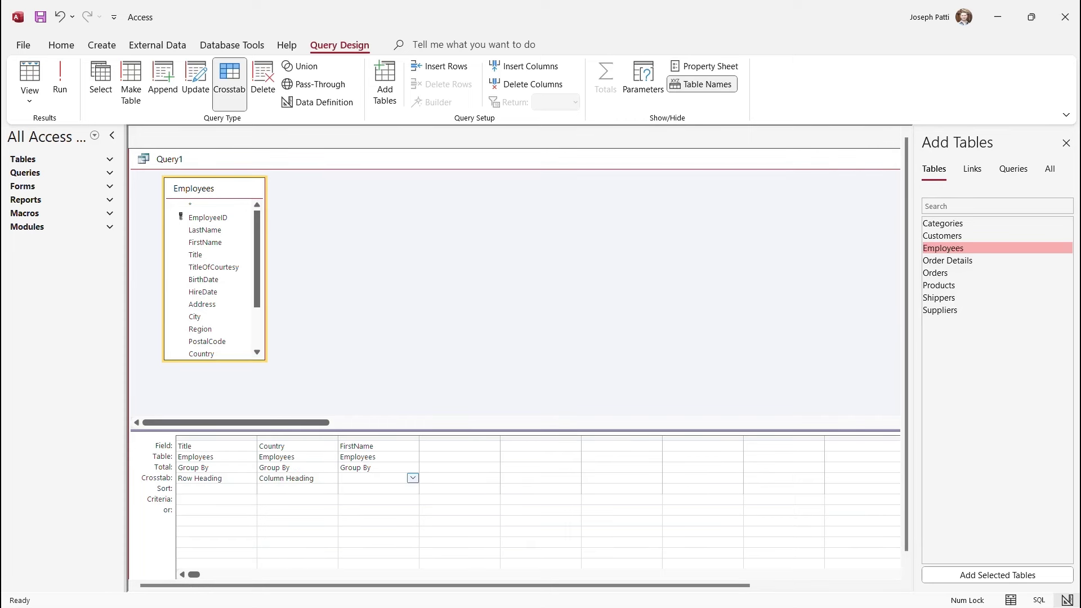
click(412, 478)
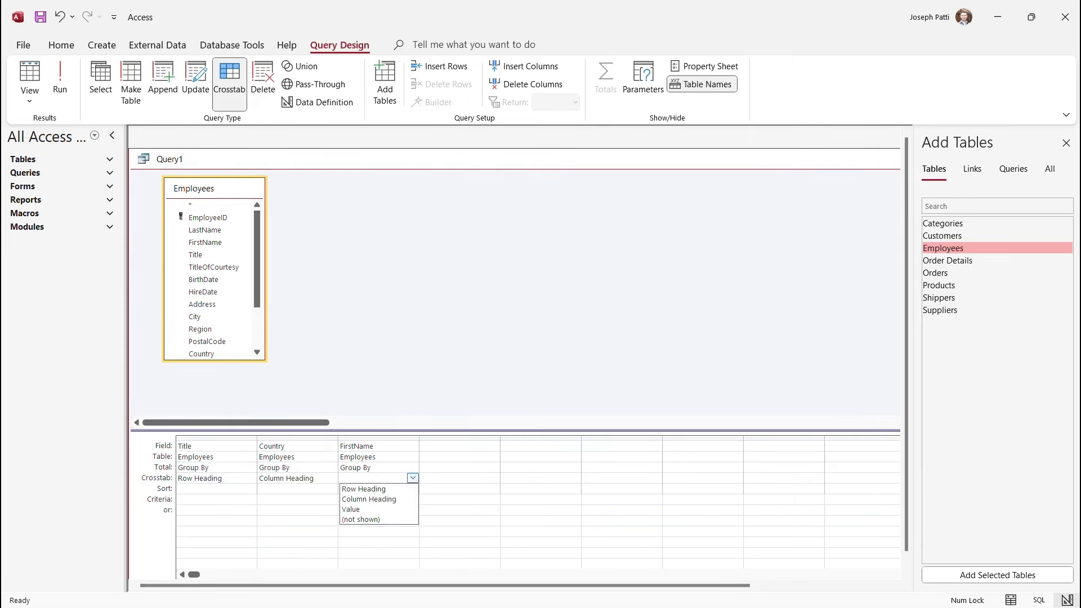
key(Down)
key(Down)
key(Down)
key(Return)
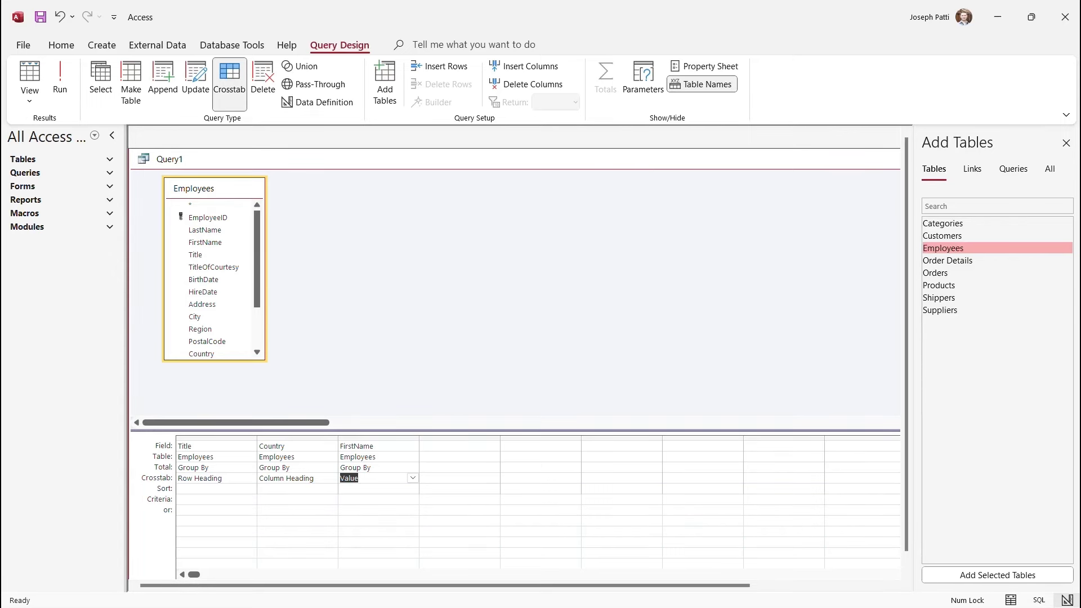
Step: Set the FirstName field's Total function to Count and run the crosstab query
click(60, 79)
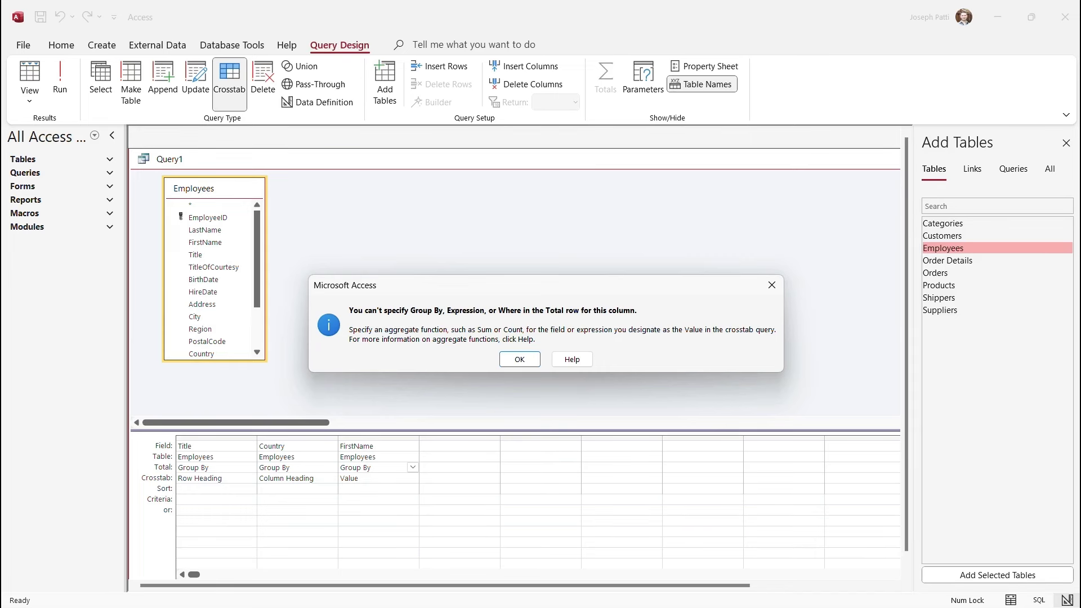
key(Return)
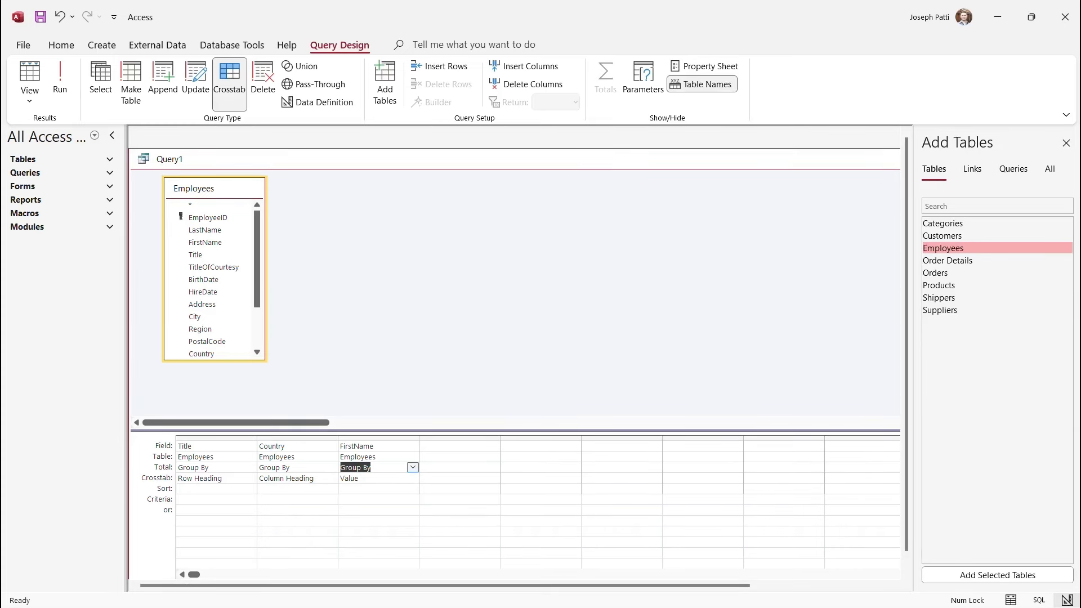
click(412, 467)
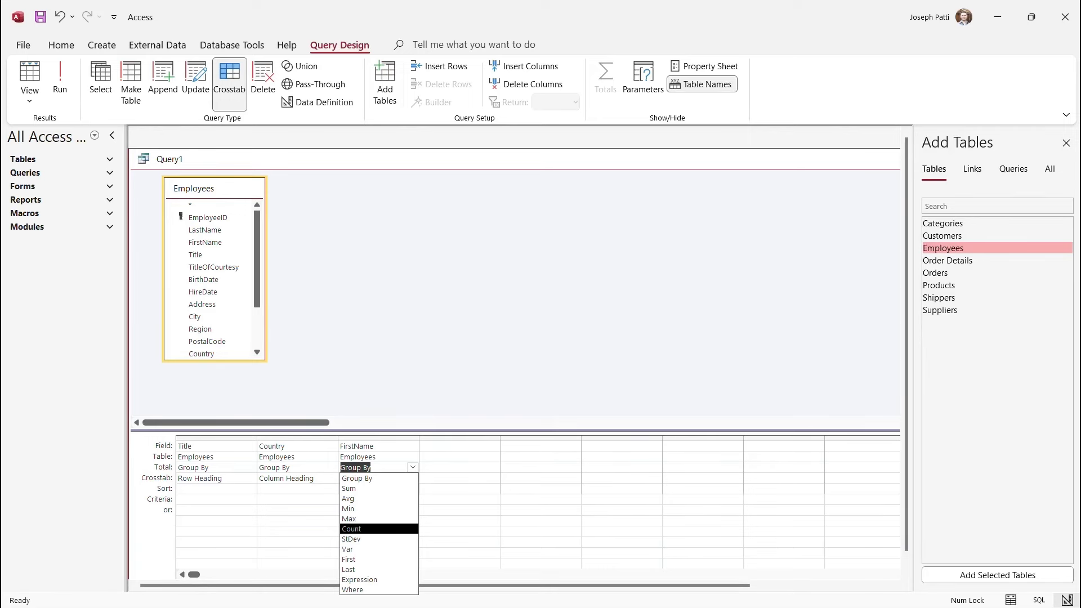
key(Return)
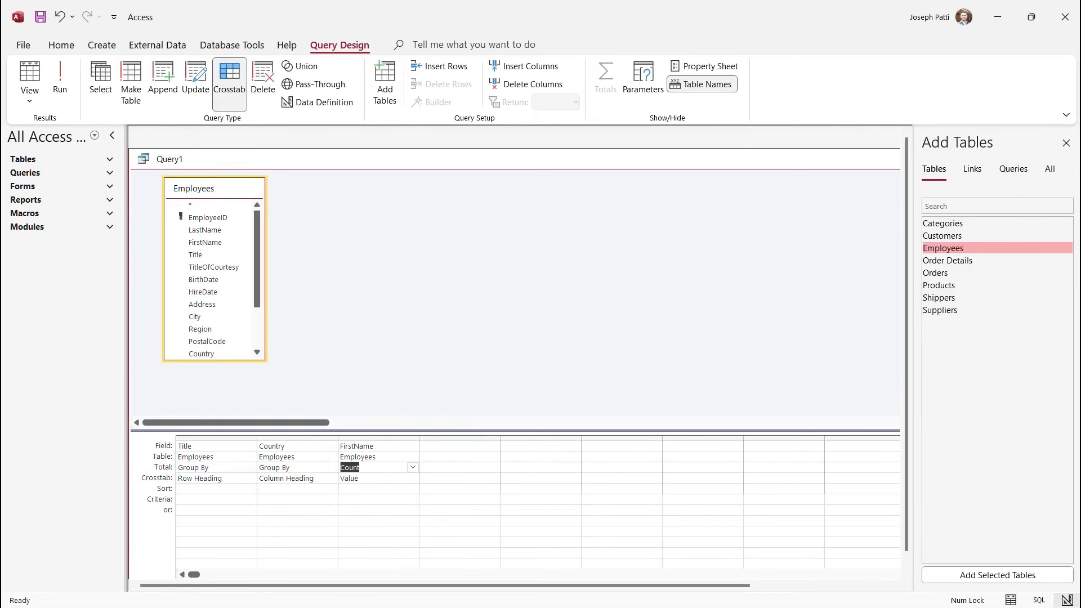
key(F5)
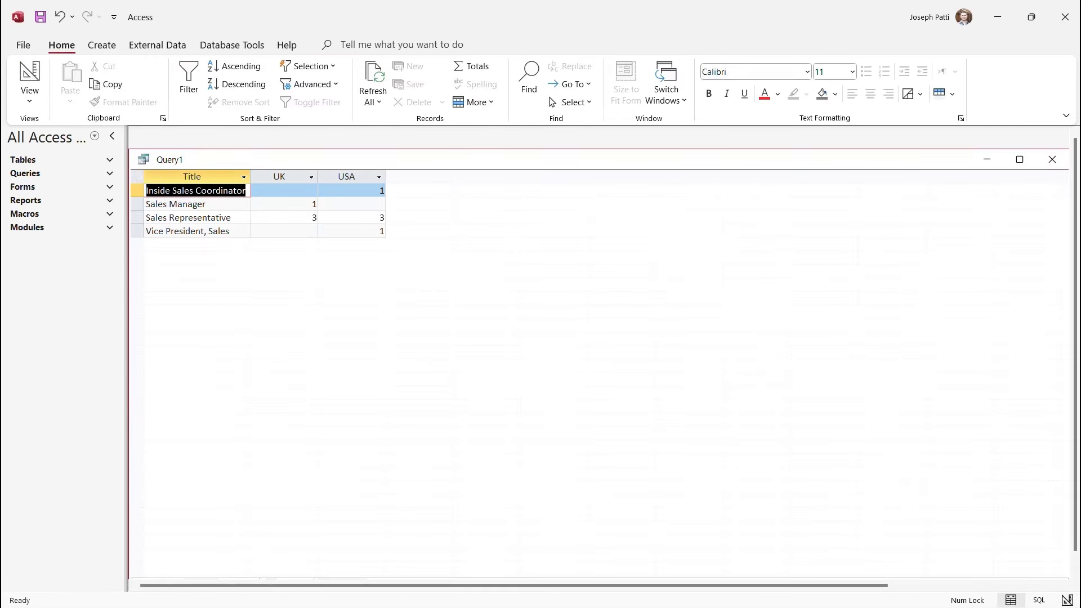
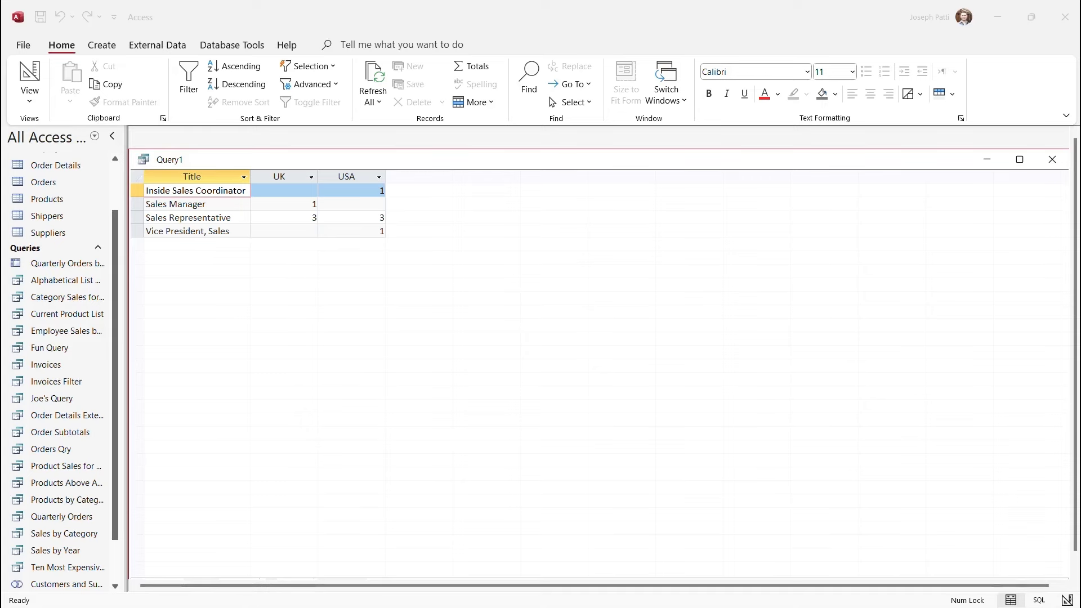
Step: Close the crosstab query without saving it and collapse the Queries and Tables groups in the object list
click(1052, 159)
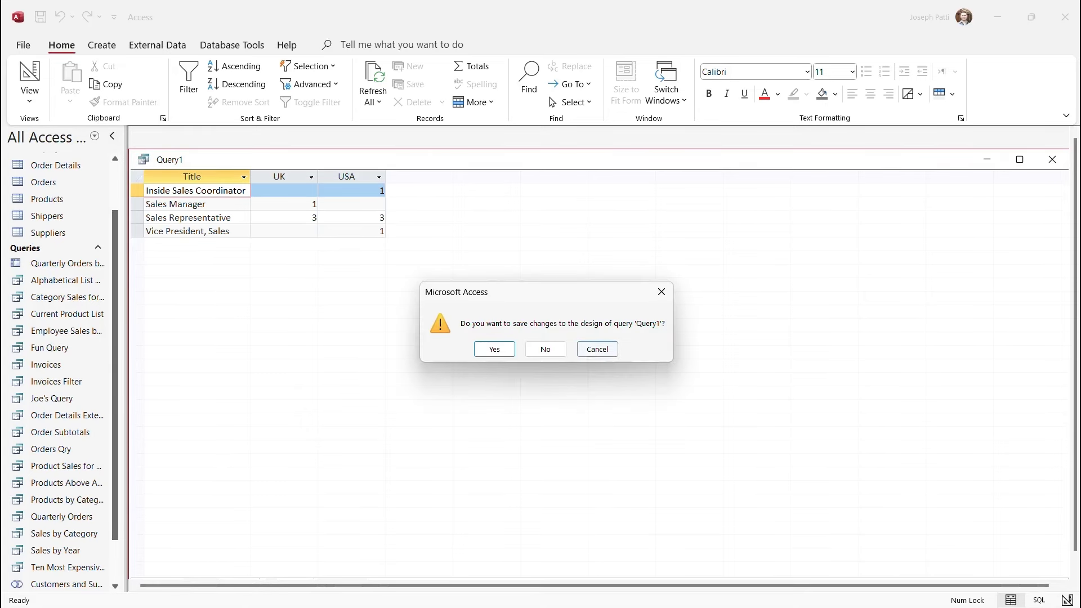
click(545, 349)
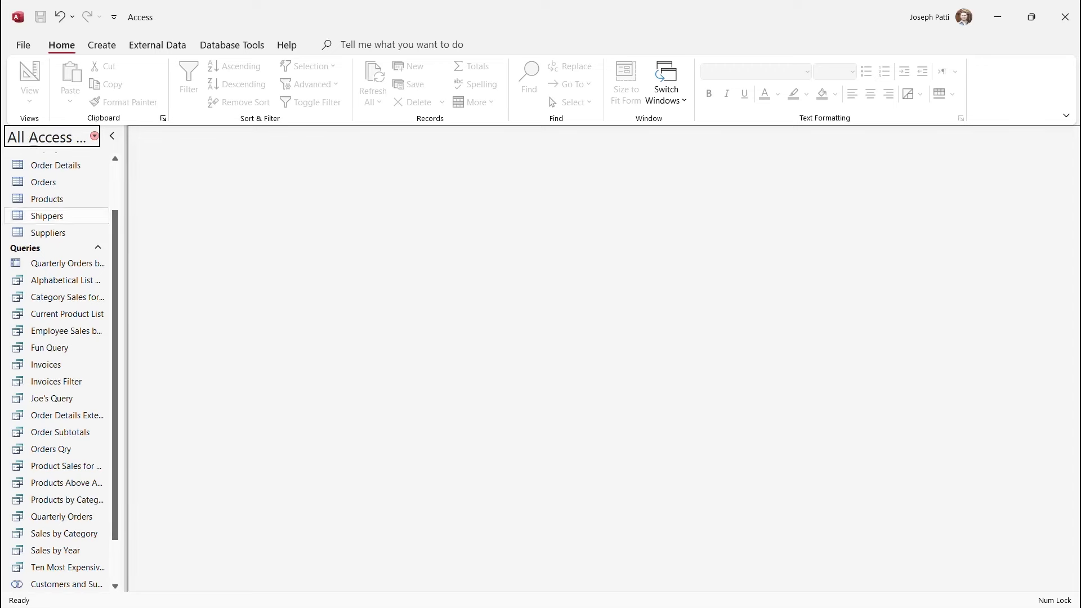
click(98, 247)
click(56, 160)
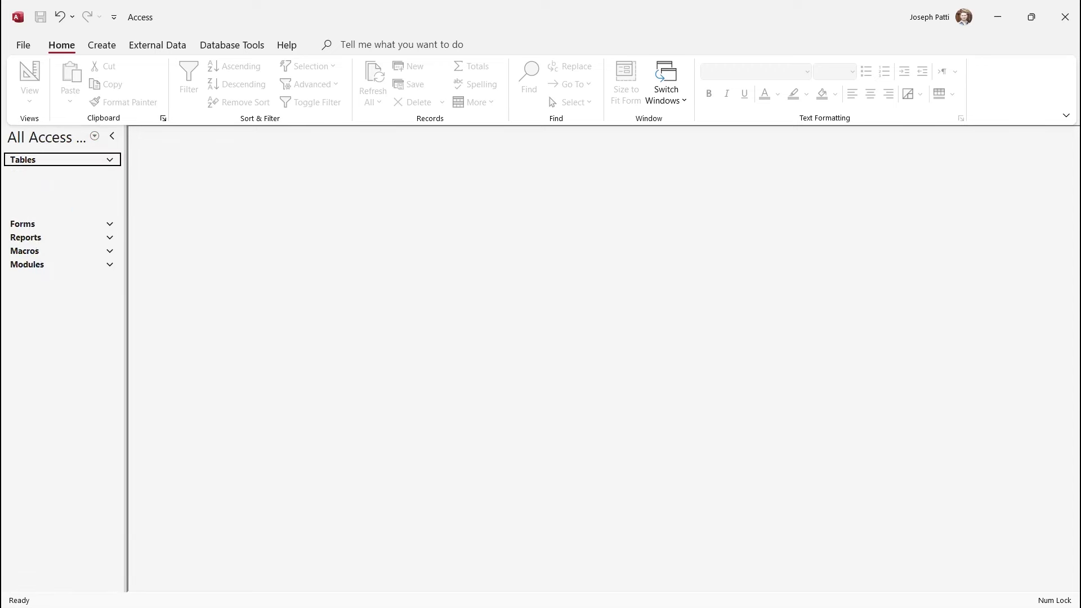
Step: Create a new query in Design View and add the Employees table with its field list enlarged
click(101, 45)
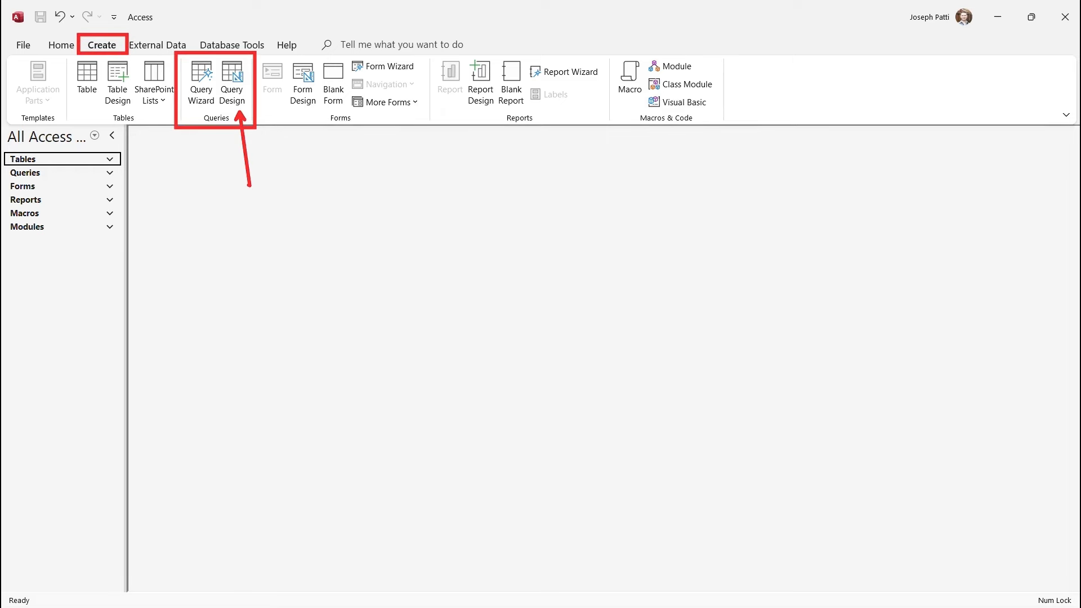
click(231, 82)
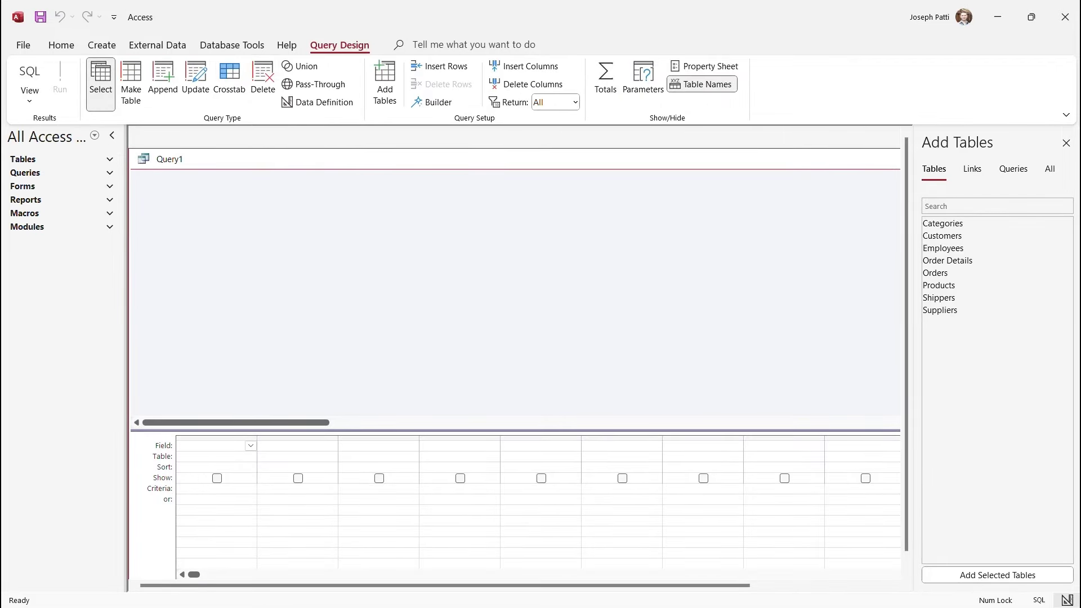
double_click(943, 248)
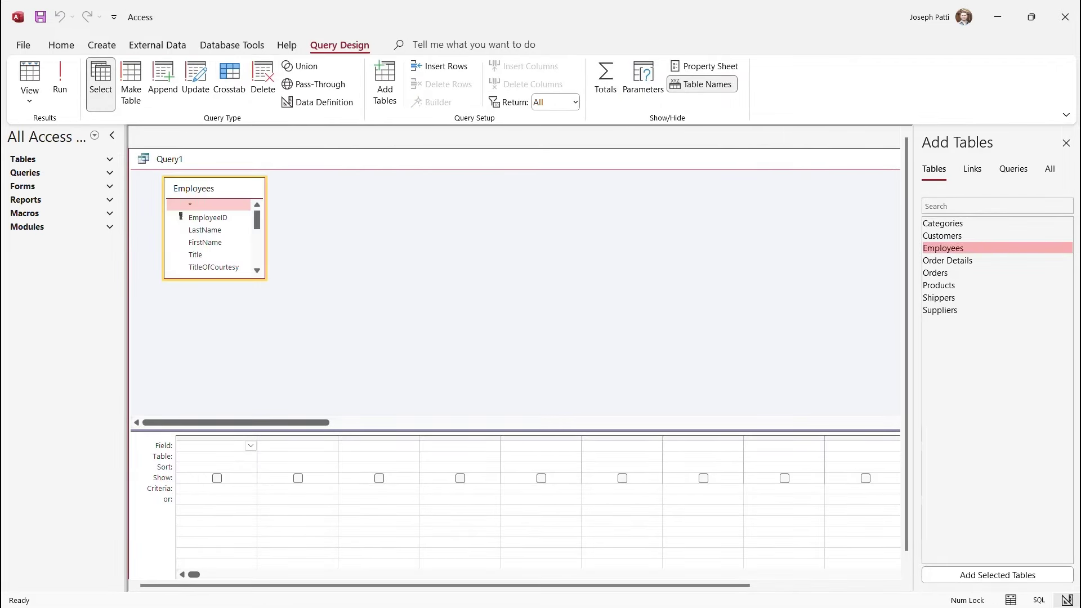
drag(214, 280, 215, 383)
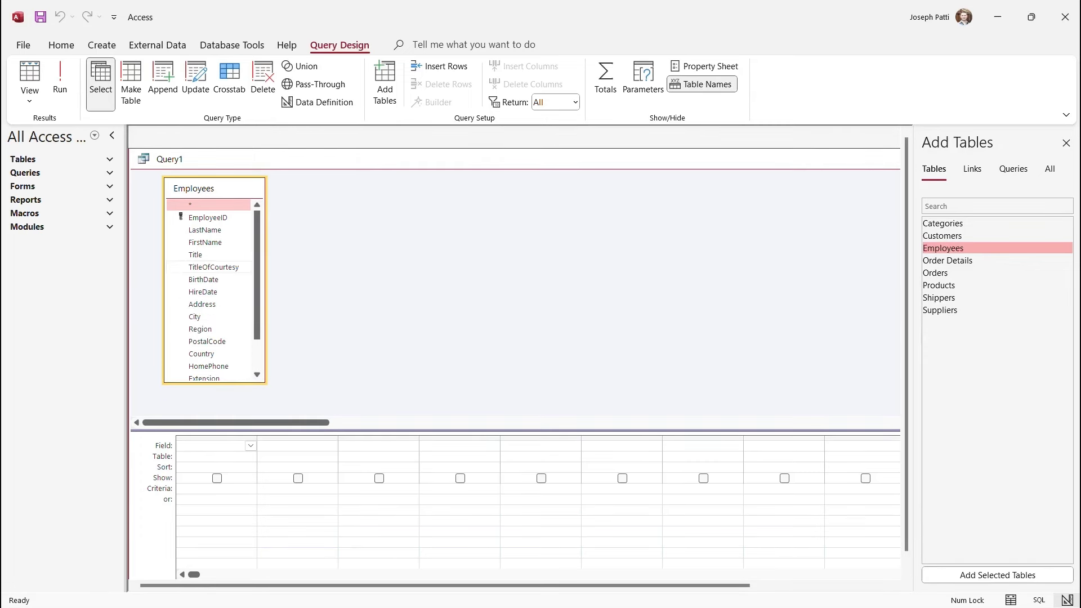
Step: Add the FirstName, LastName, HireDate and Country fields to the design grid and set the Country criterion to usa
double_click(205, 243)
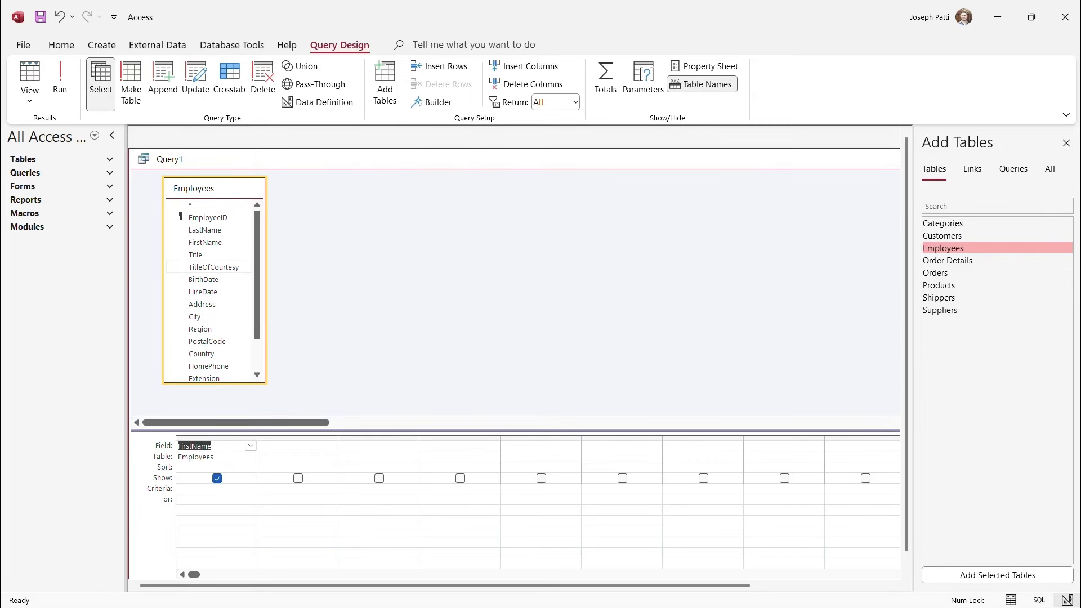
double_click(204, 230)
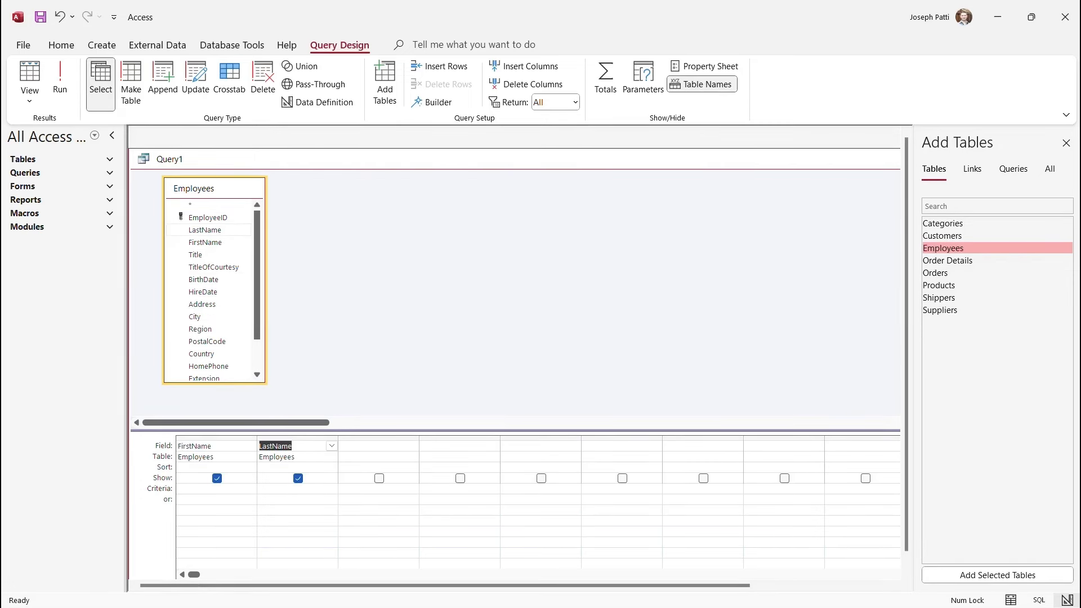
double_click(203, 291)
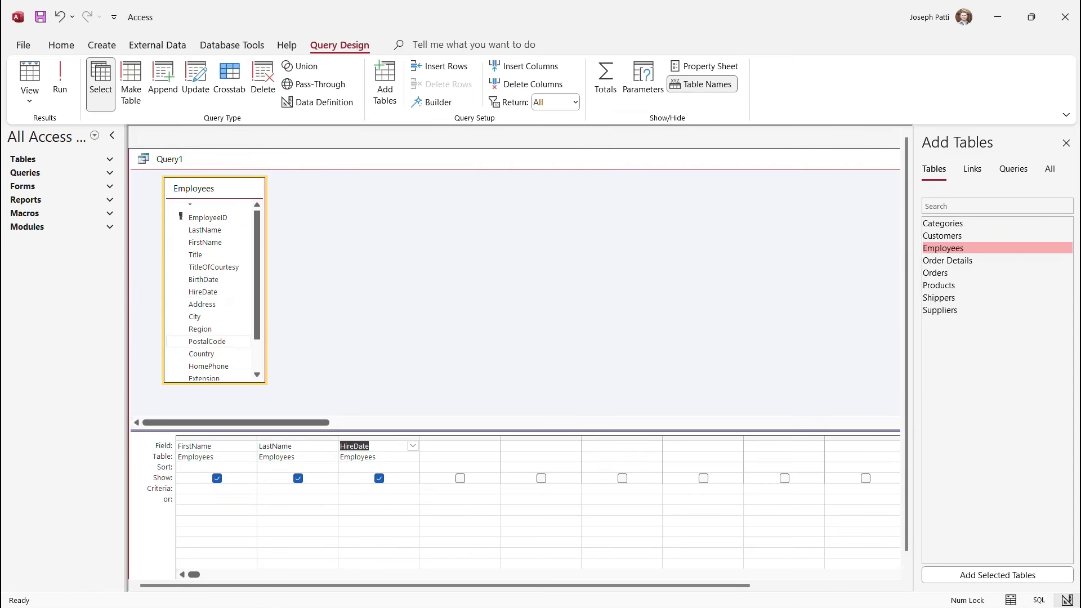
double_click(202, 353)
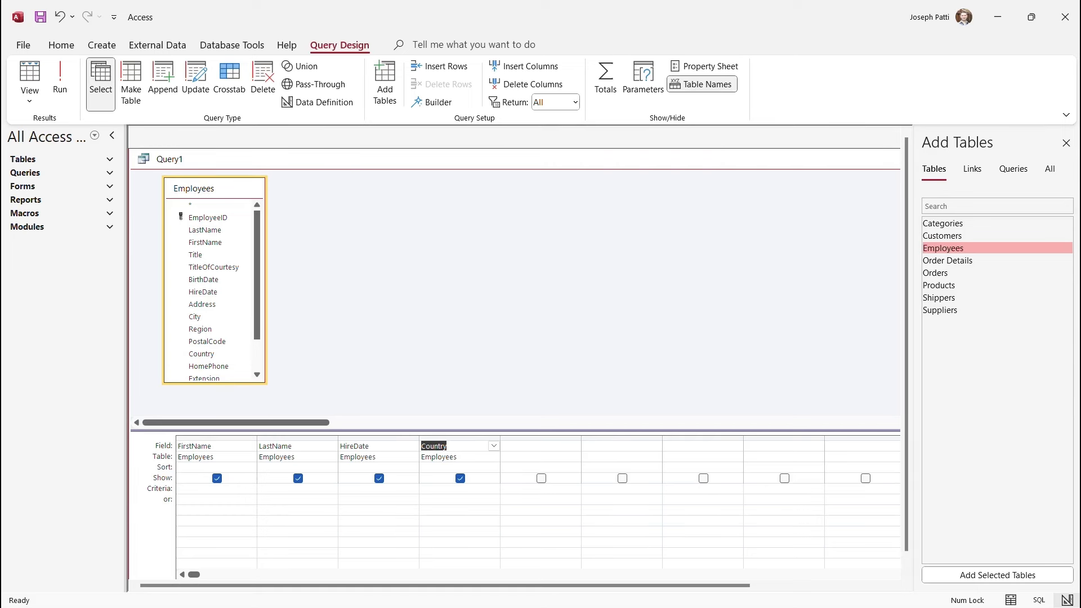
click(451, 489)
text(usa)
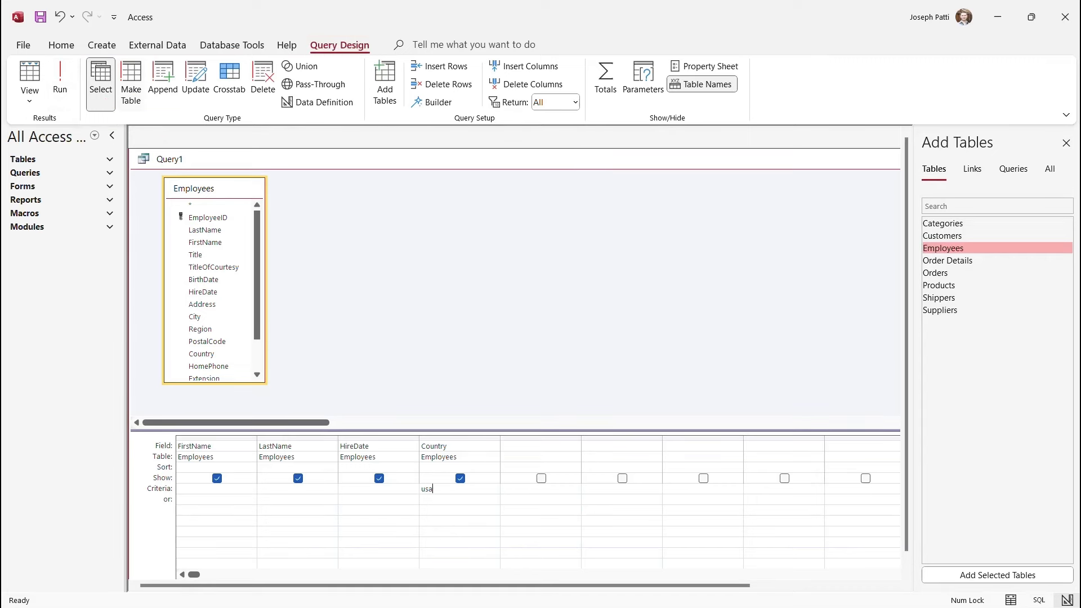
Step: Convert the query to a Make Table query that creates the table Employees USA in the current database
click(130, 83)
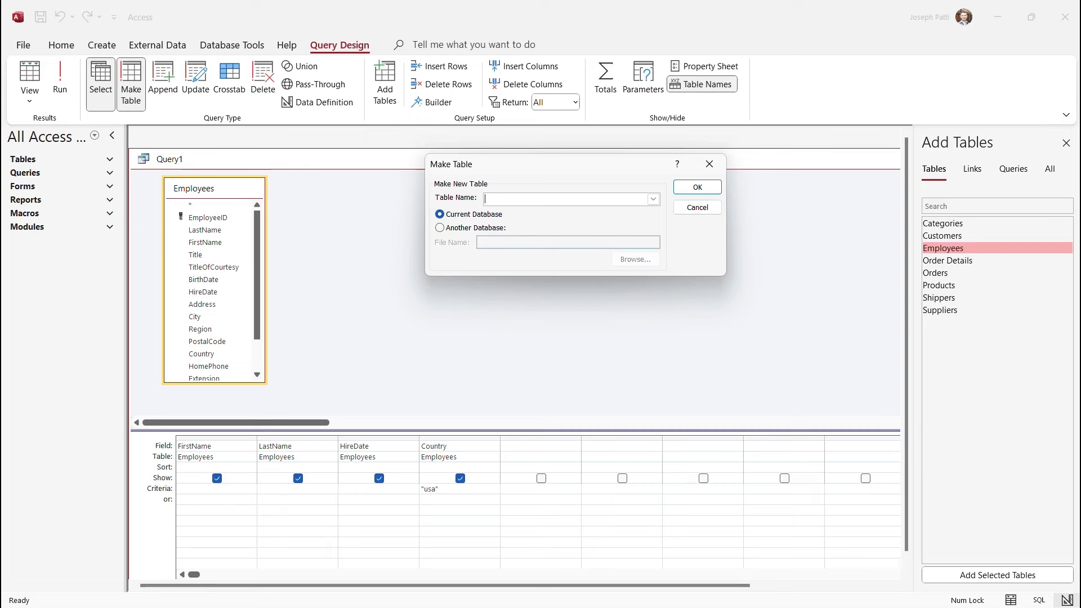
text(Employe)
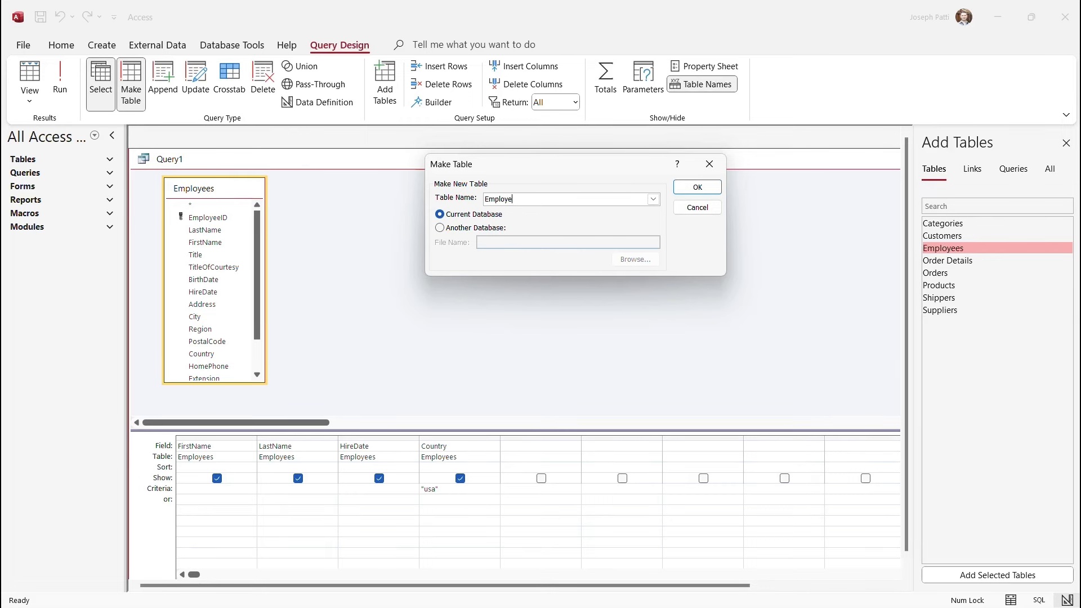
text(es USA)
key(Return)
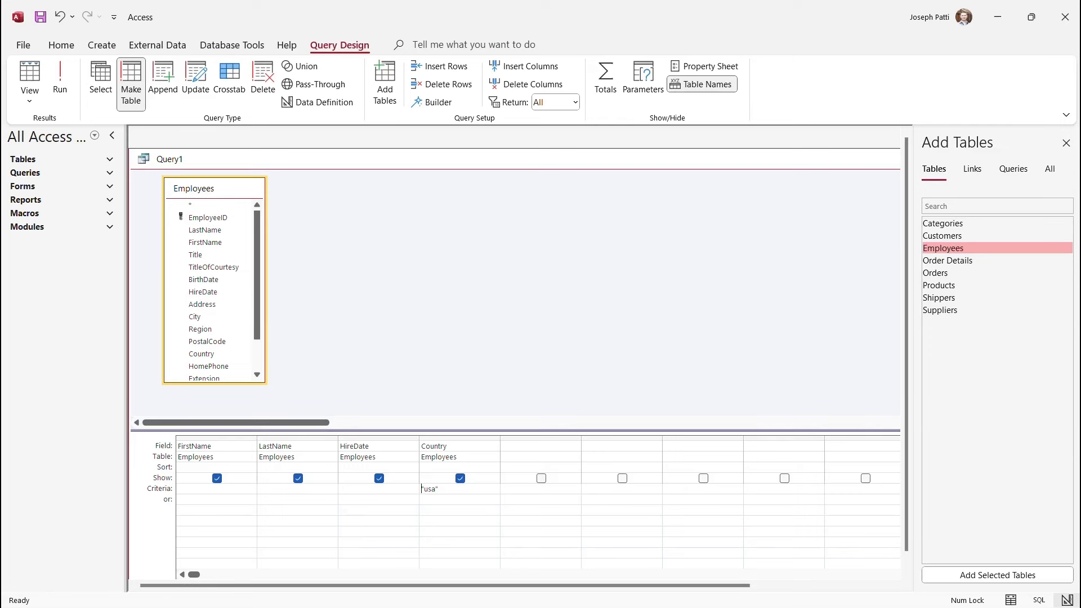
Step: Run the Make Table query, accept creating the new table, and expand the Tables group in the object list
click(60, 79)
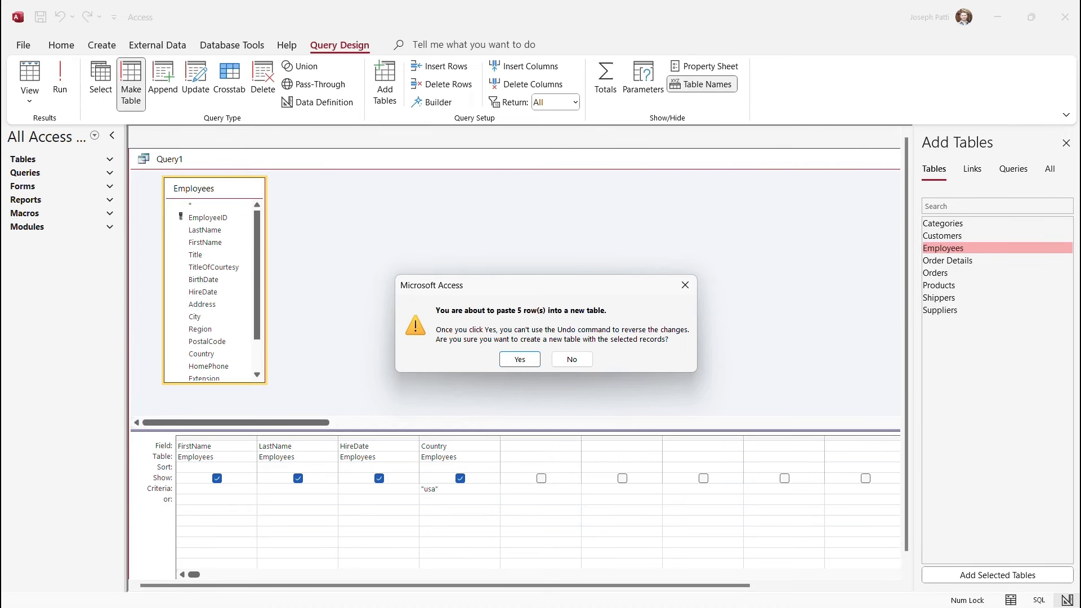
click(519, 359)
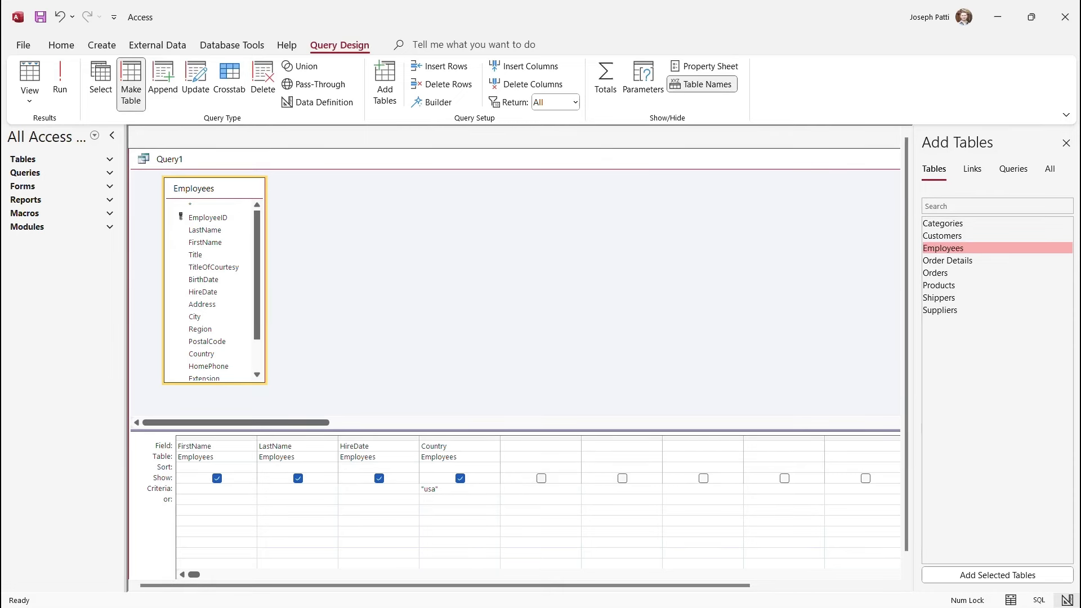
click(110, 160)
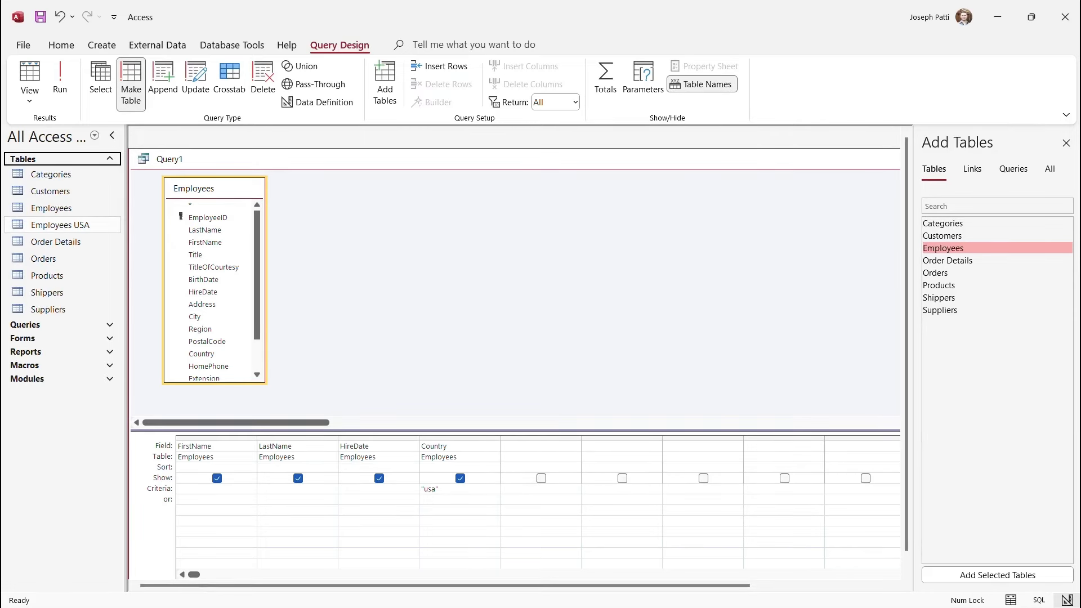
Step: Check the records in the Employees USA table, and close both the table and the Make Table query without saving
double_click(60, 225)
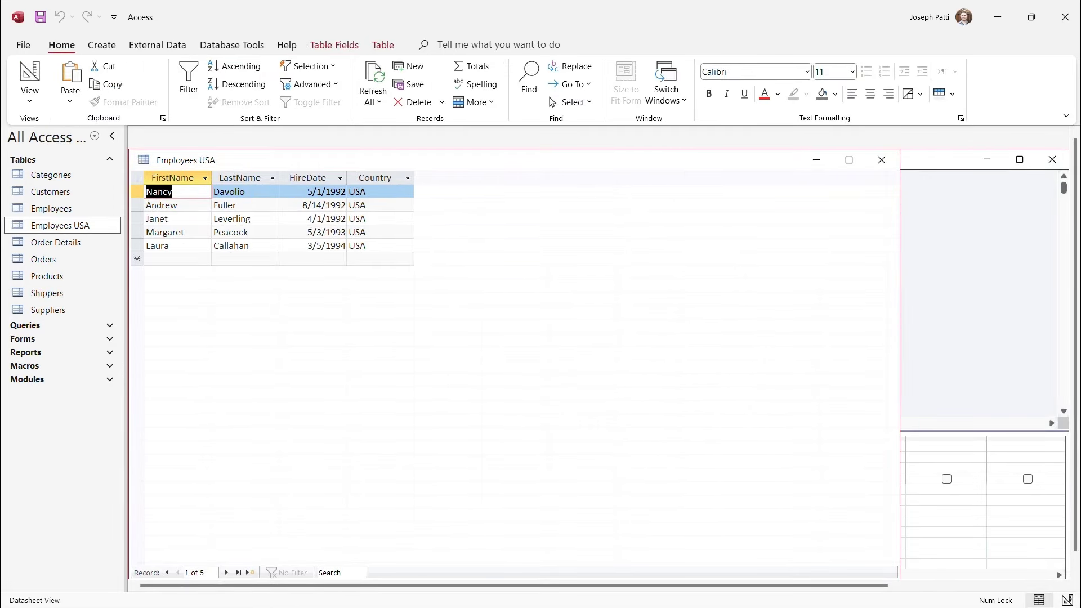
click(881, 160)
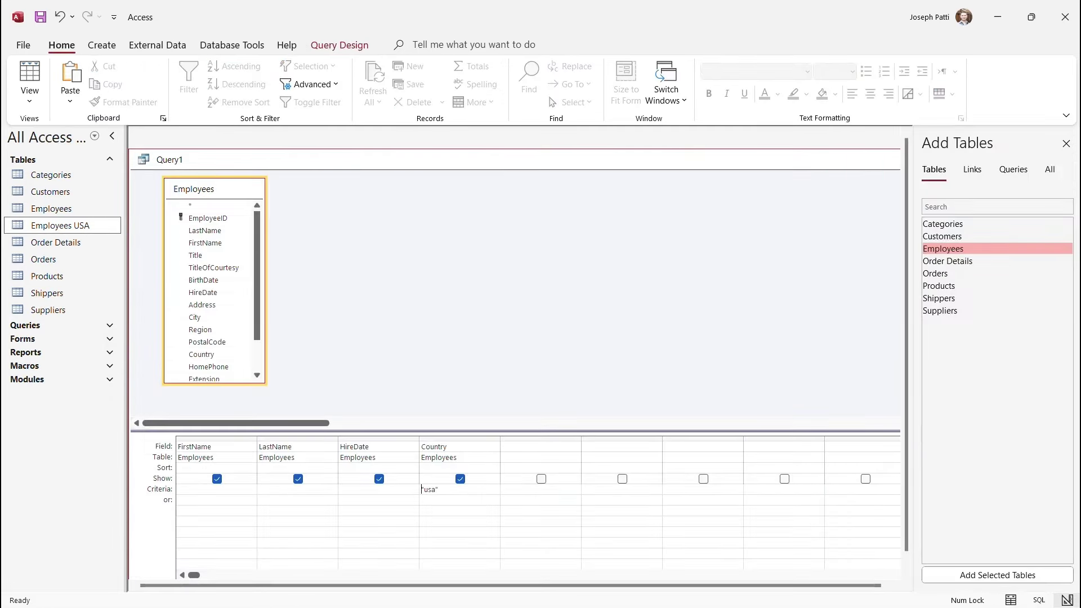
drag(788, 160, 589, 223)
click(853, 222)
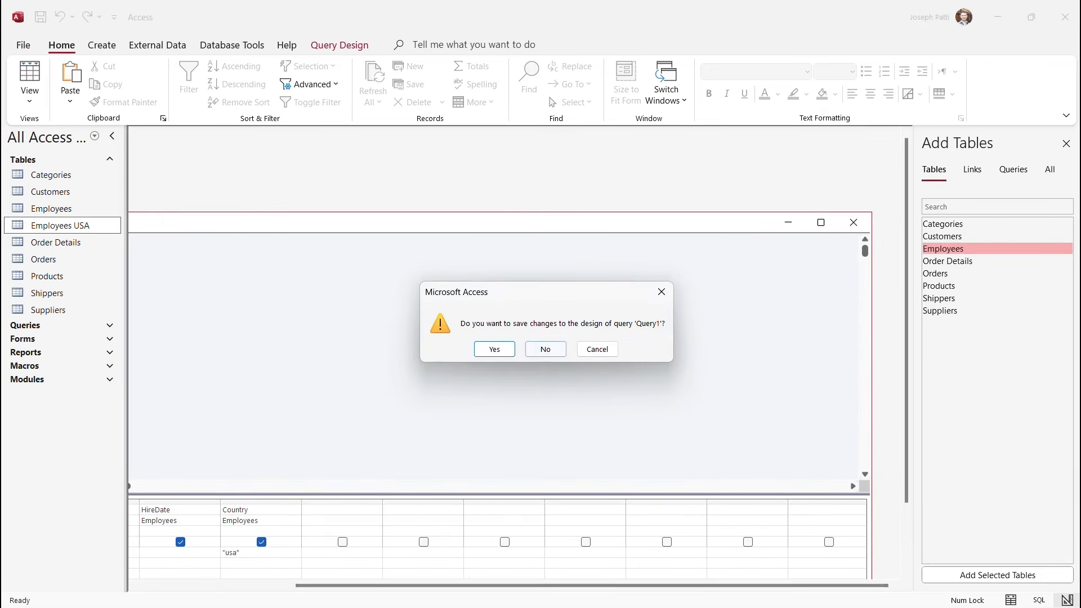
click(546, 349)
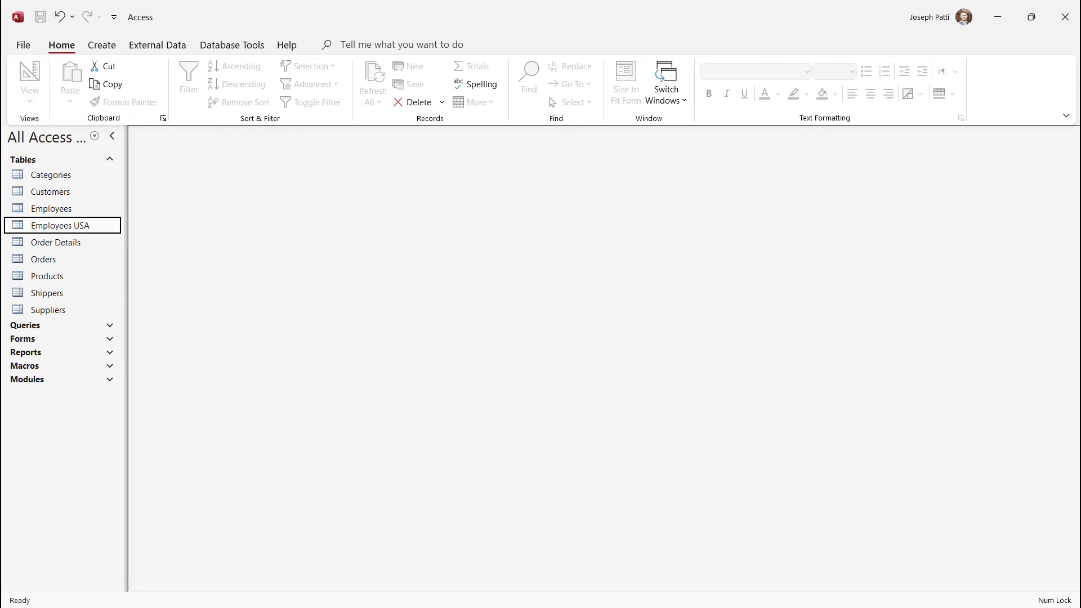
Step: Create a new query in Design View based on the Employees table
click(102, 45)
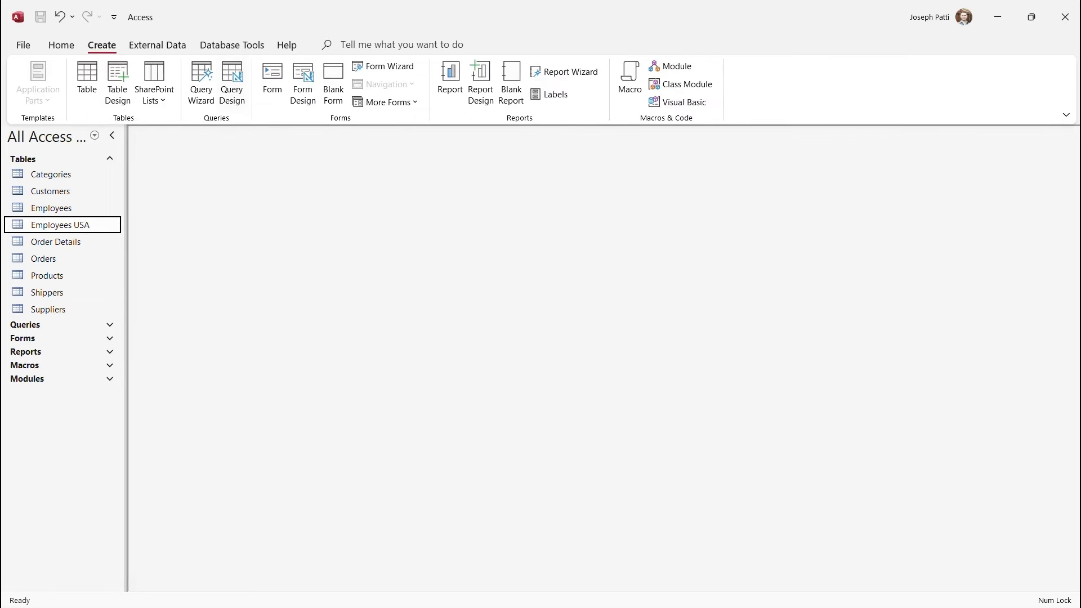
click(232, 84)
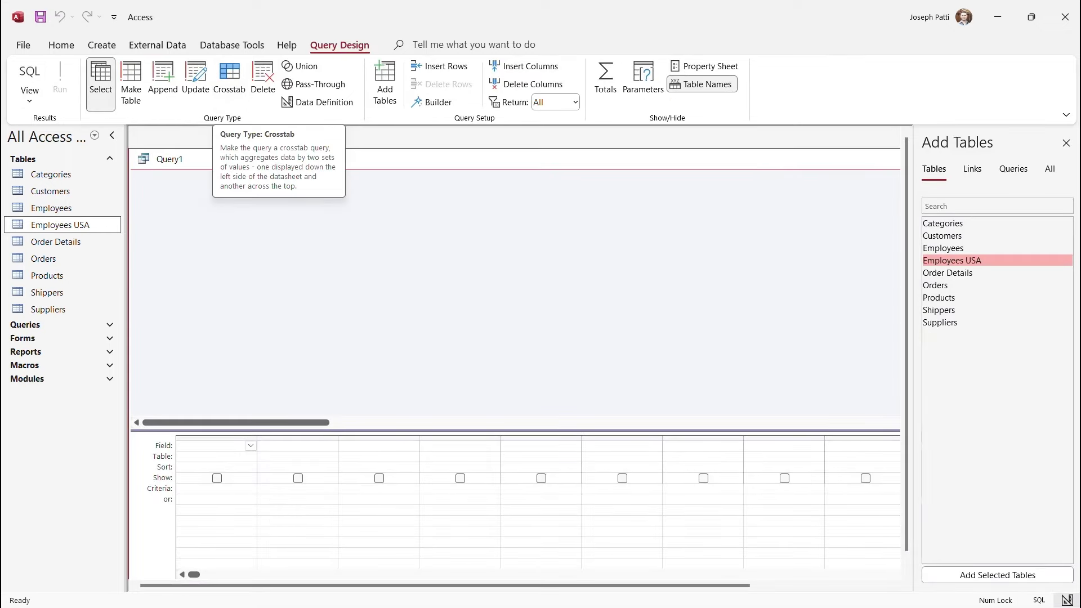
double_click(943, 249)
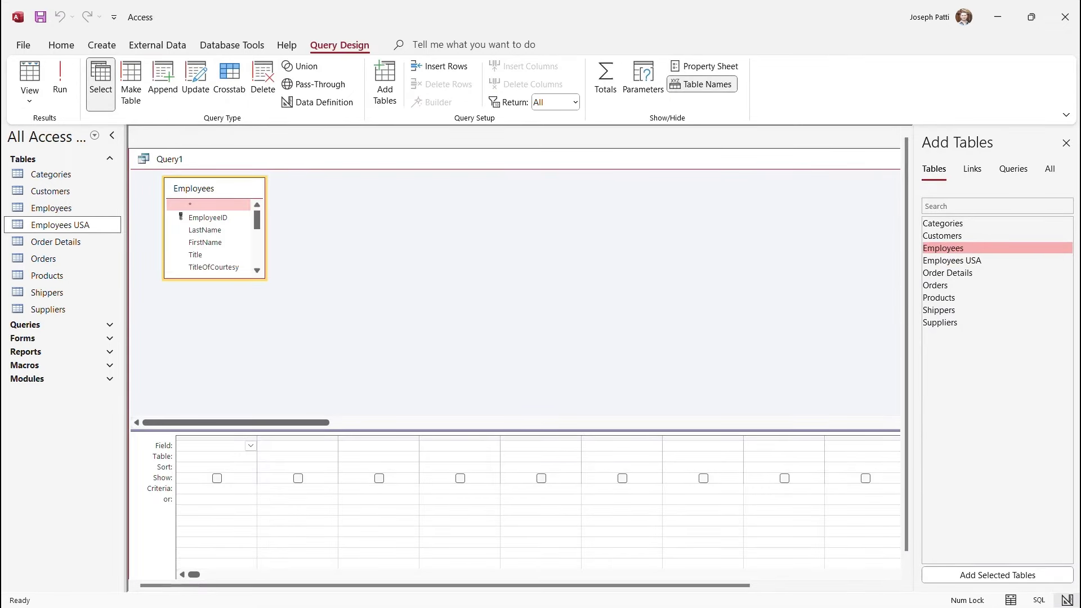
Step: Add the FirstName, LastName, HireDate and Country fields to the design grid and set the Country criterion to uk
double_click(205, 243)
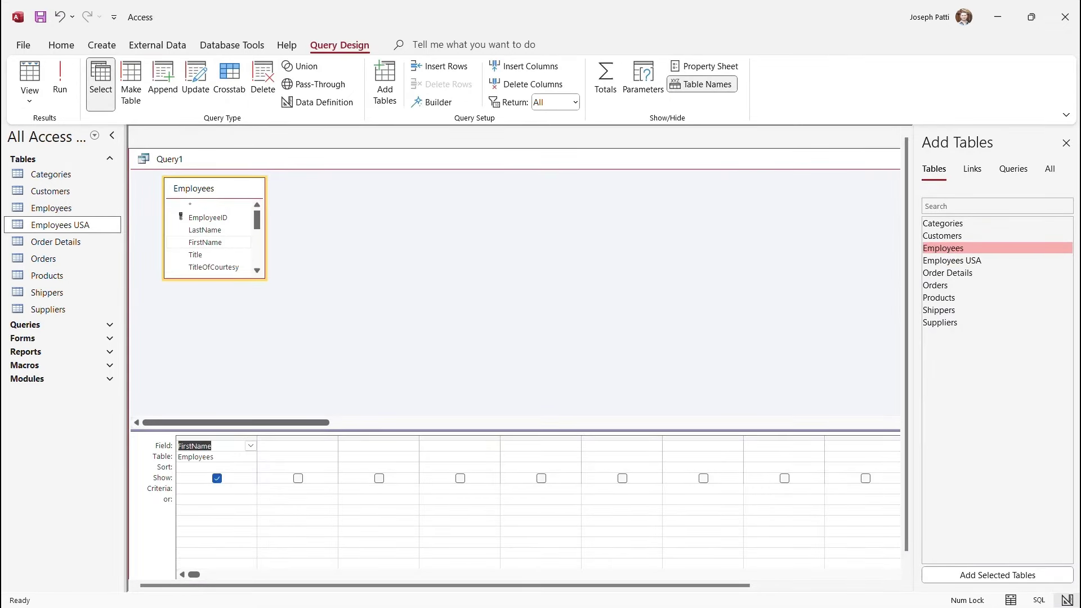
double_click(205, 229)
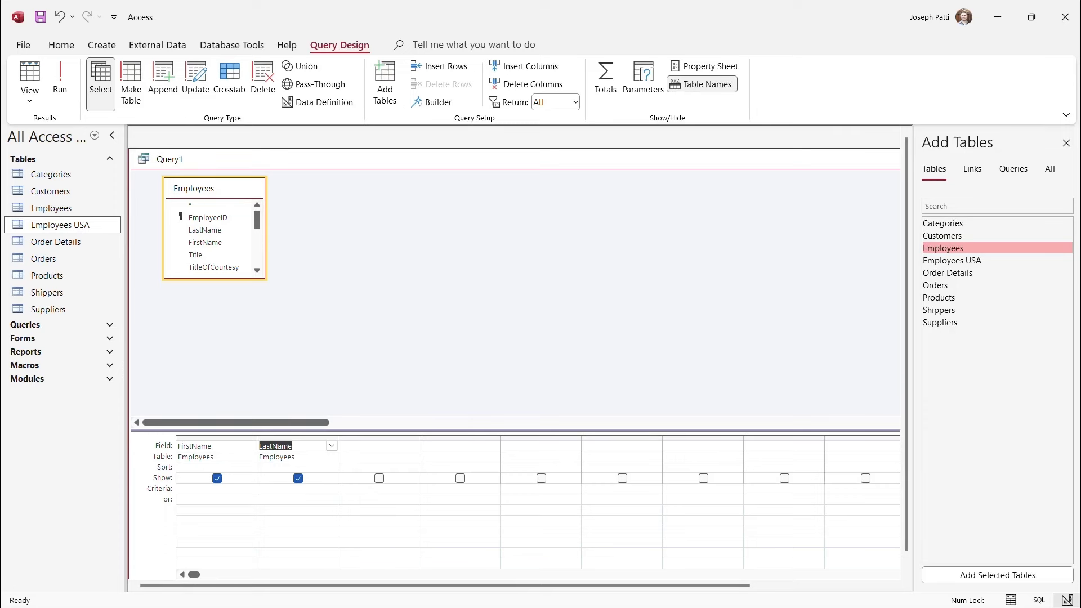
drag(214, 279, 214, 363)
double_click(203, 291)
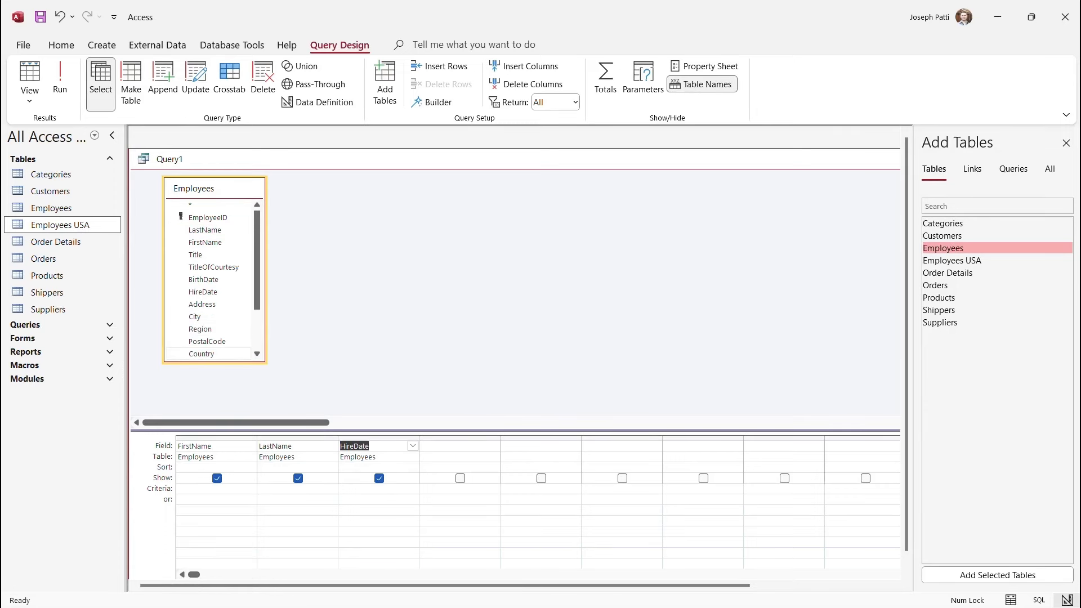
double_click(201, 354)
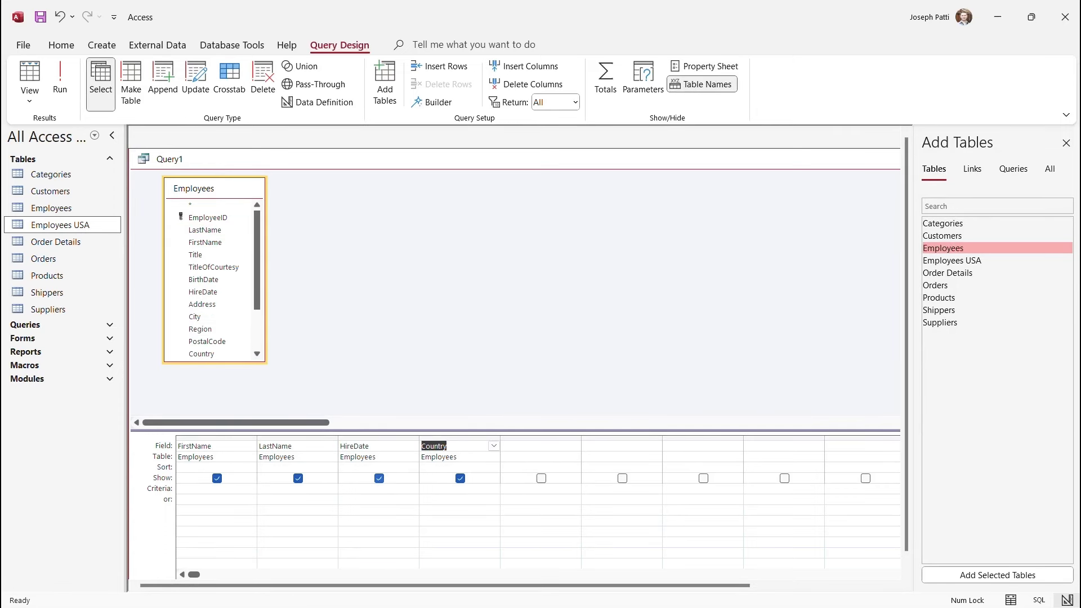
click(450, 488)
text(uk)
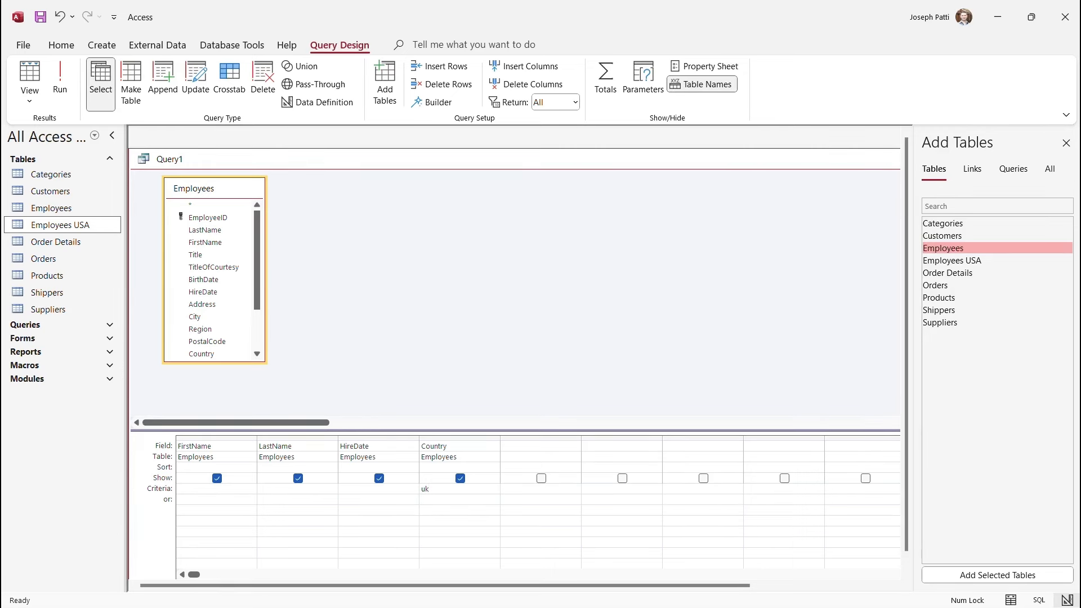
Step: Convert the query to a Make Table query for the table Employees UK in the current database and run it, accepting the new table
click(131, 85)
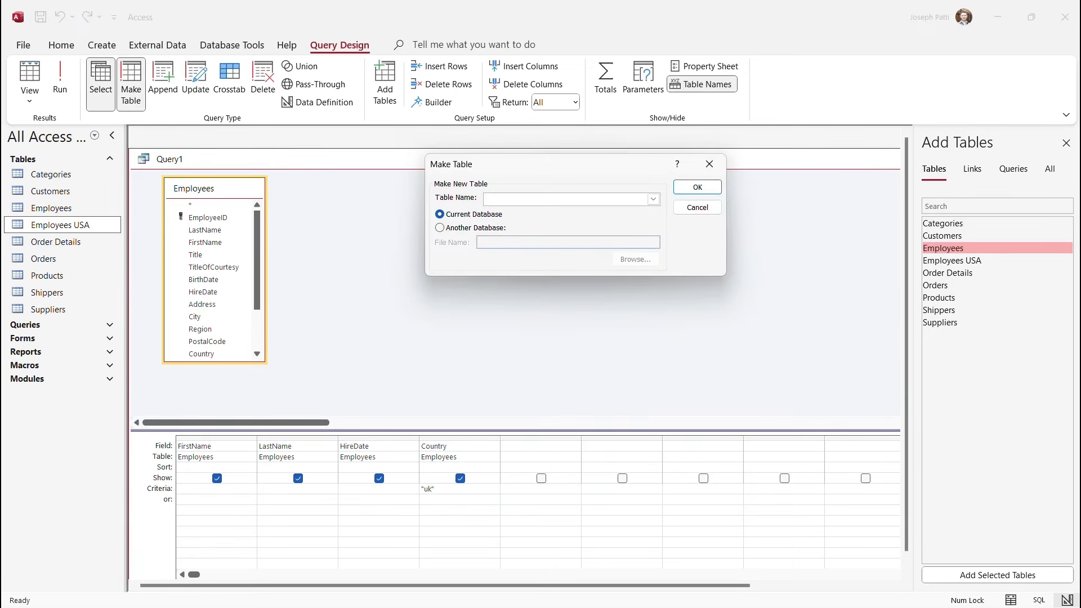
text(Employees UK)
click(697, 187)
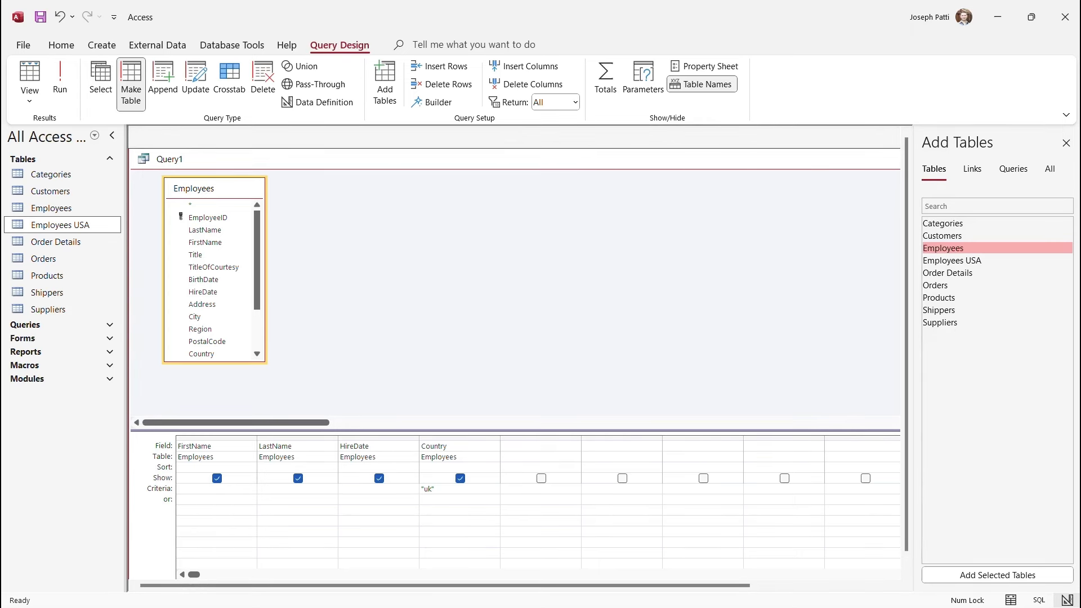
click(60, 78)
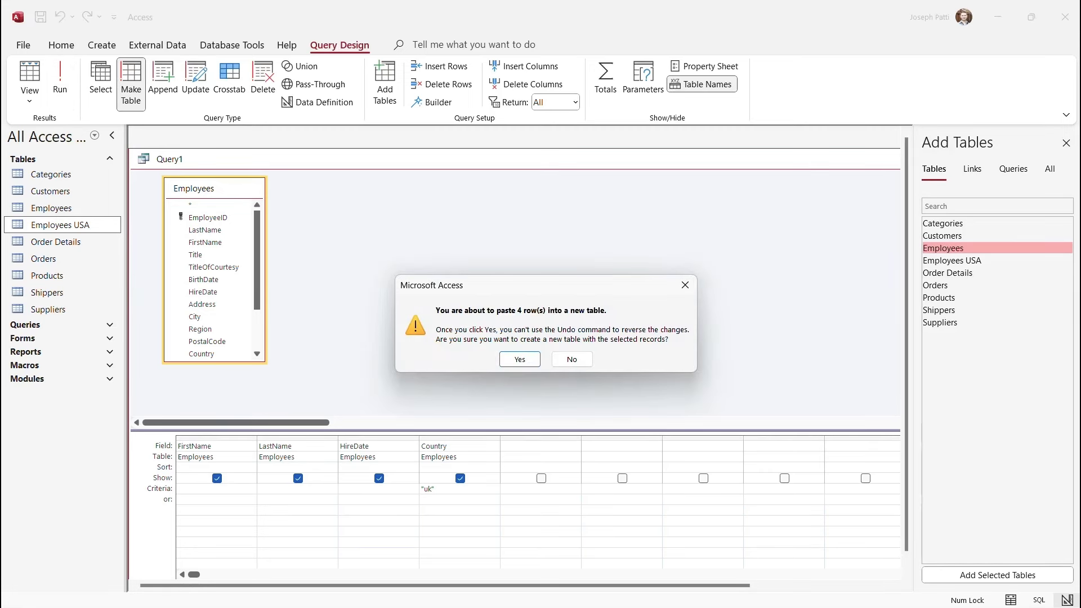
click(519, 360)
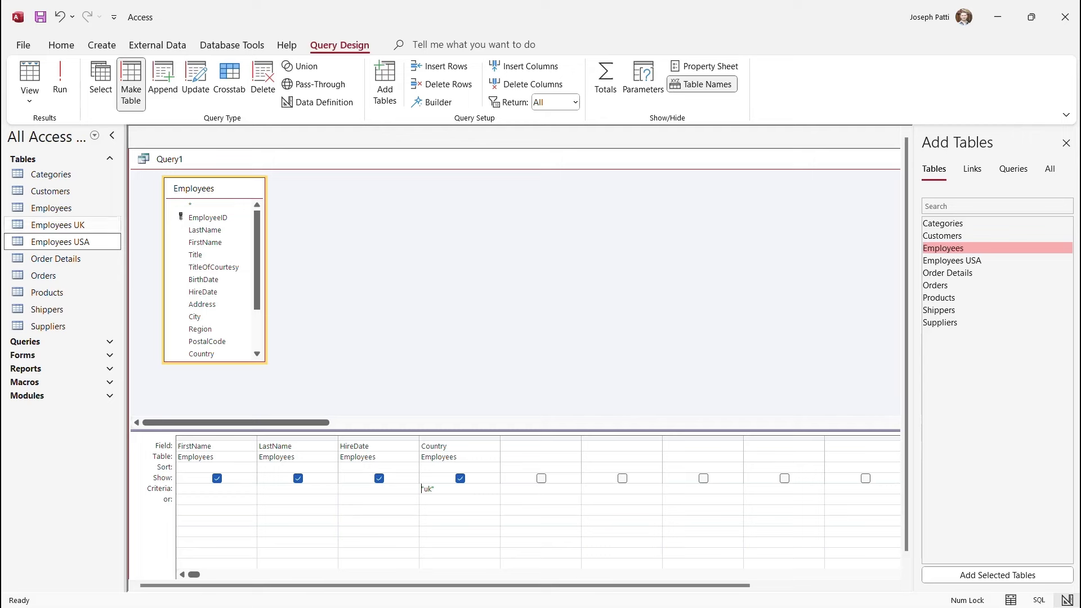
Step: Compare the Employees, Employees UK and Employees USA tables, and close them all along with the unsaved query
double_click(51, 208)
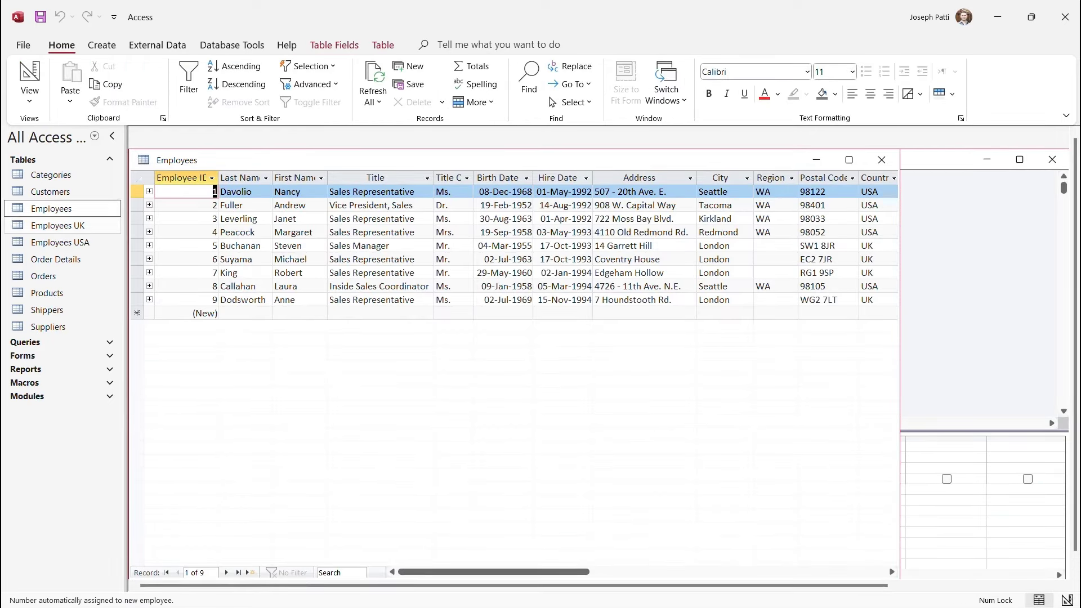
double_click(58, 225)
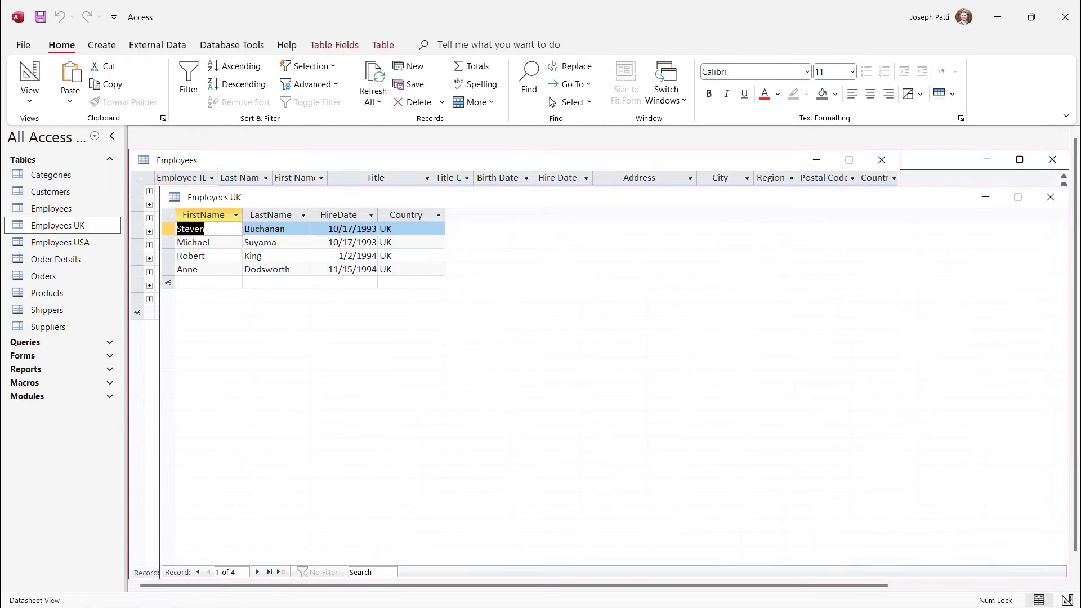
double_click(60, 242)
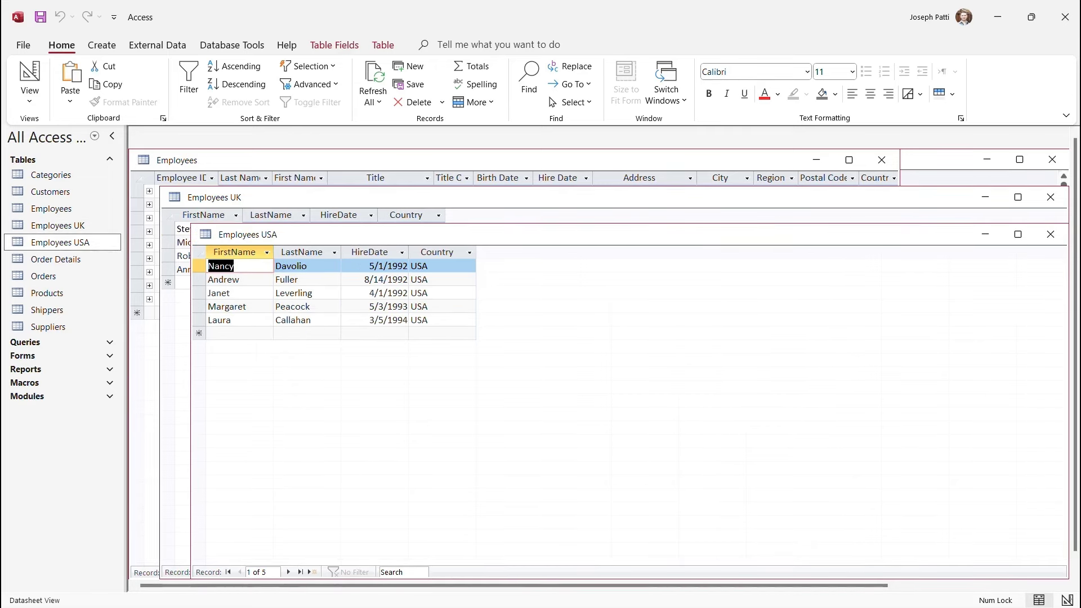
click(1050, 234)
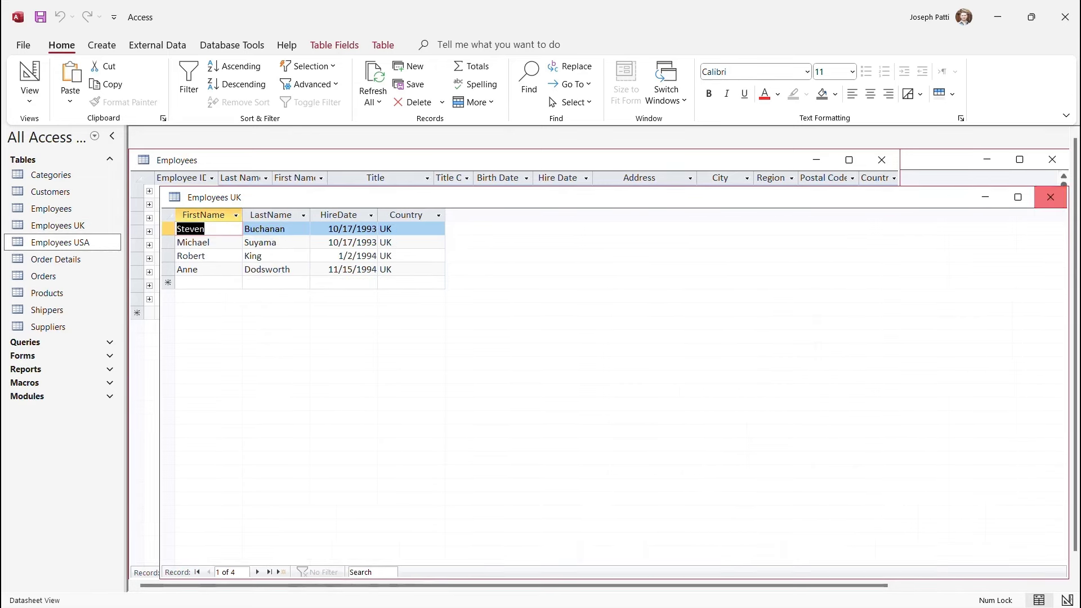
click(1050, 197)
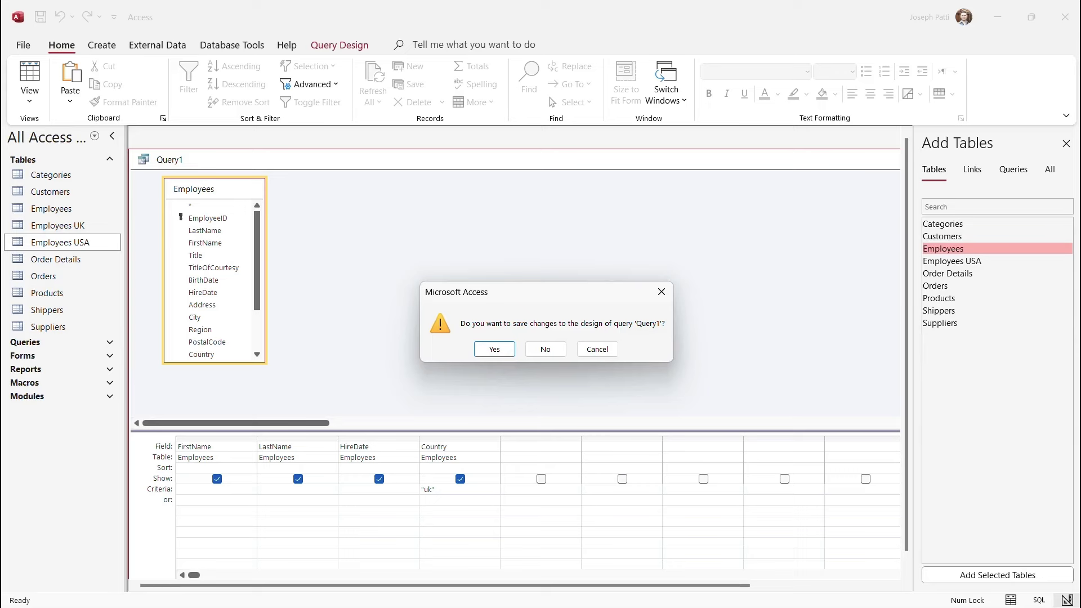
click(545, 349)
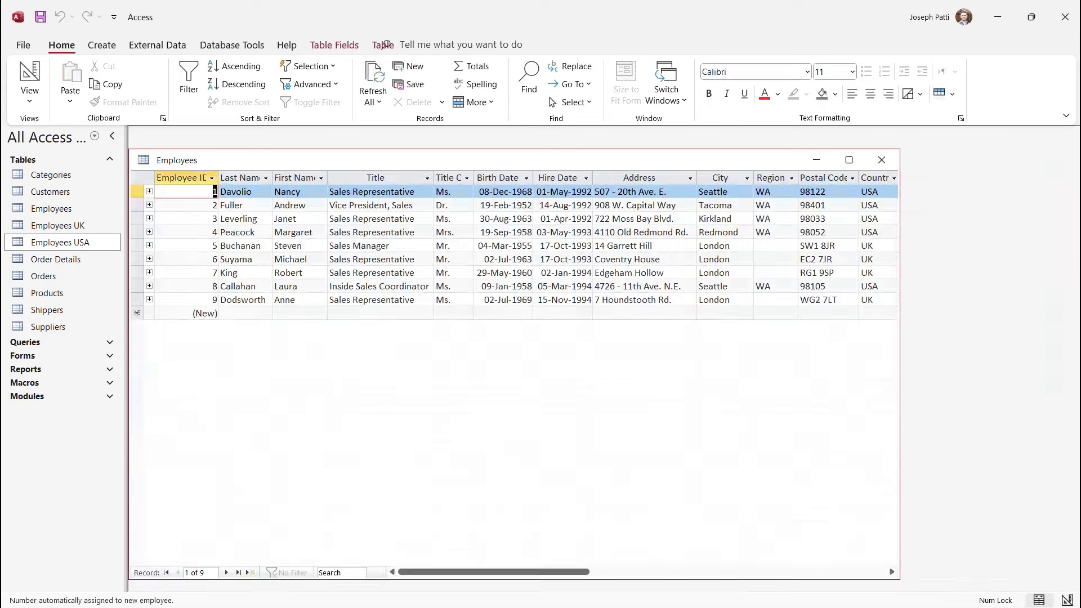
click(881, 160)
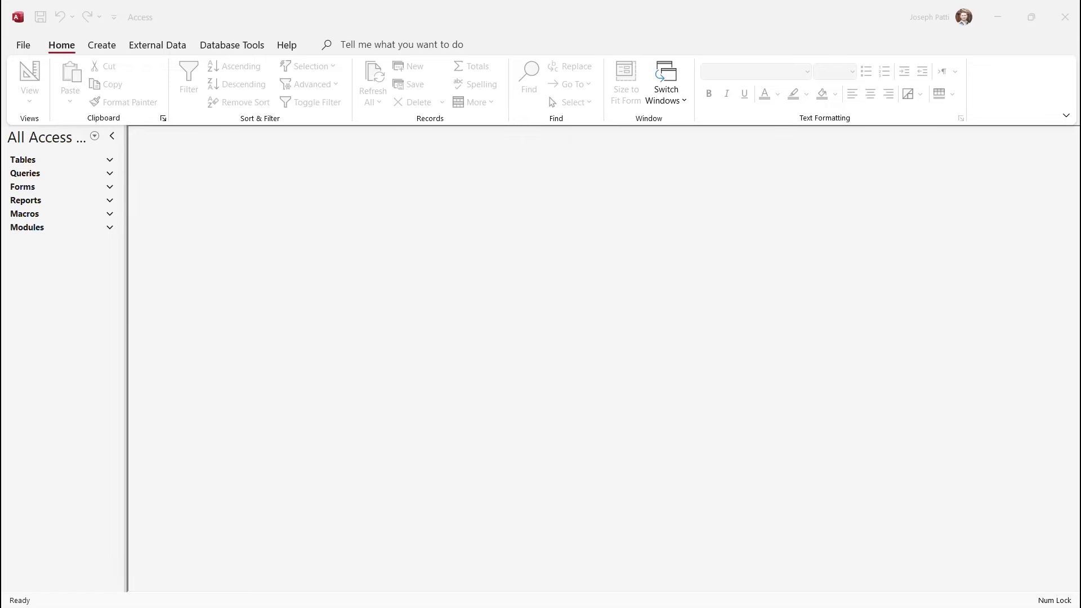
Step: Start another query in Design View with the Employees table and enlarge its field list
click(101, 45)
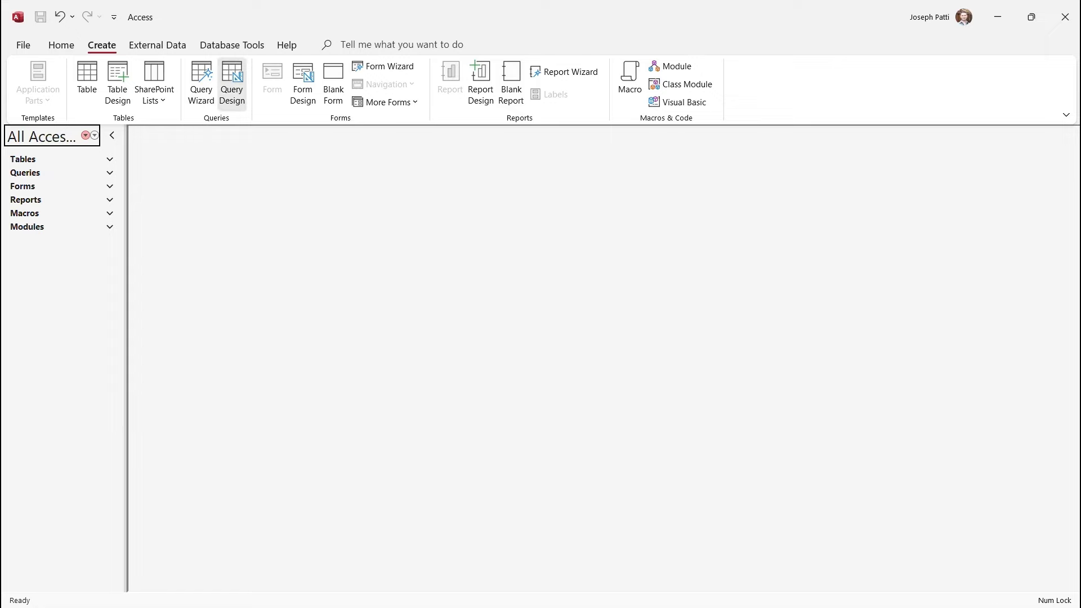
click(232, 85)
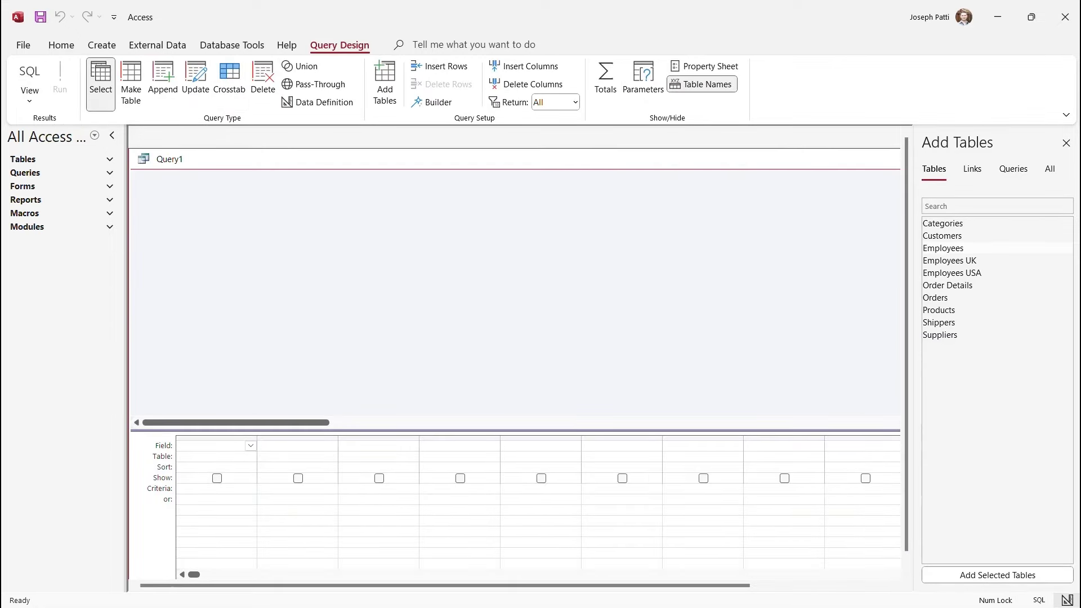
double_click(943, 248)
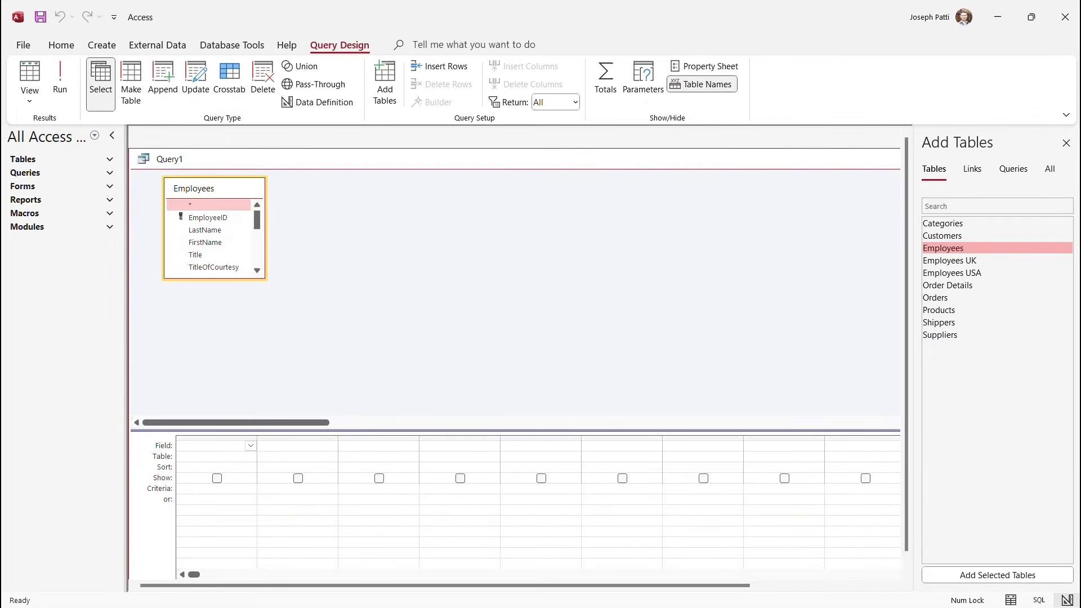
drag(214, 279, 214, 385)
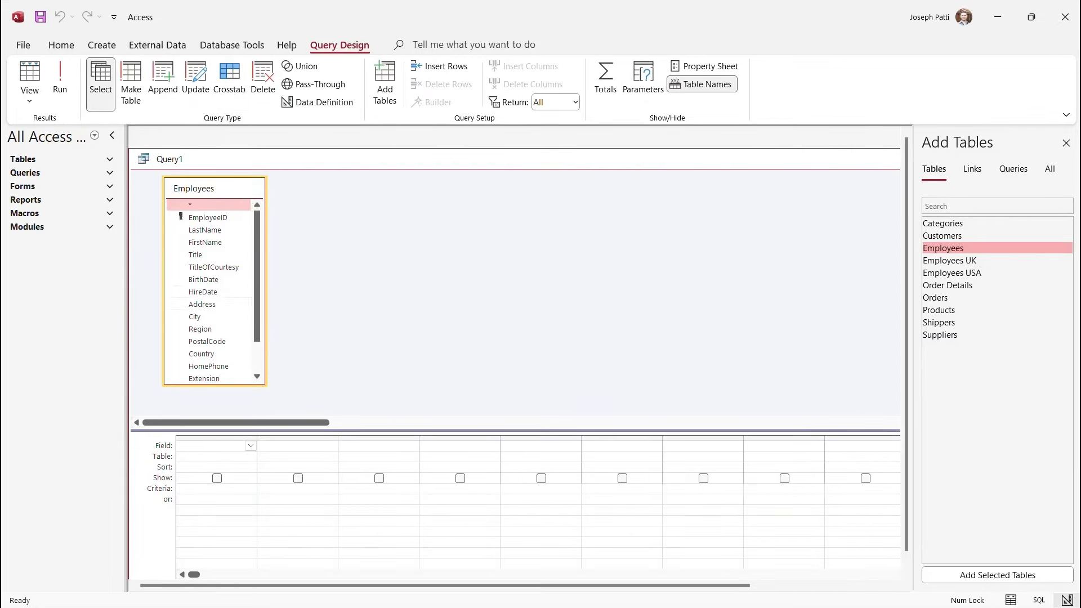
Step: Add the FirstName, LastName, Title and HireDate fields from Employees to the design grid
double_click(205, 243)
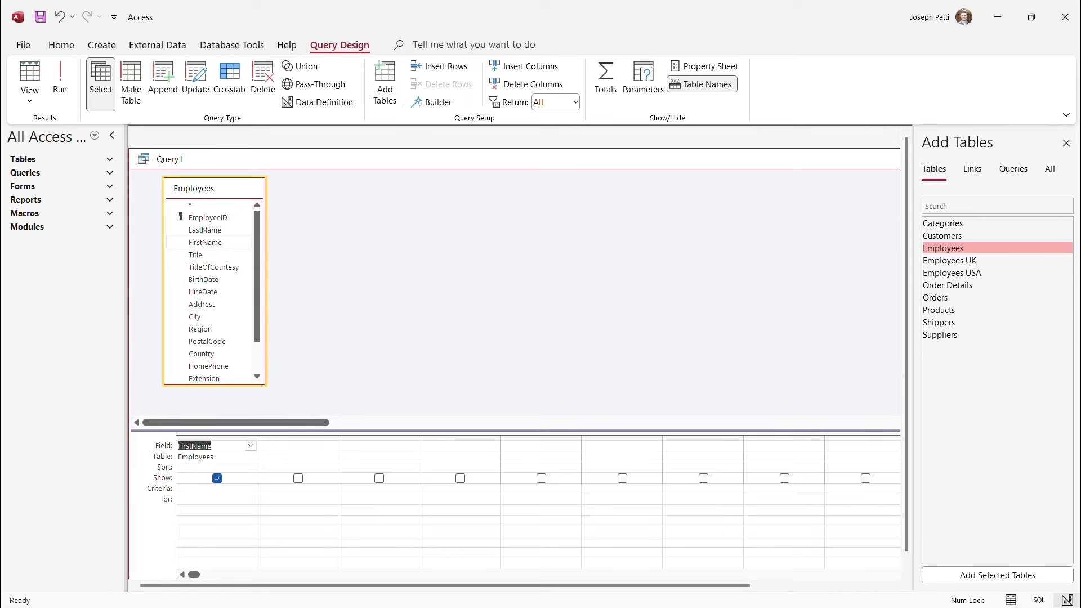
double_click(205, 230)
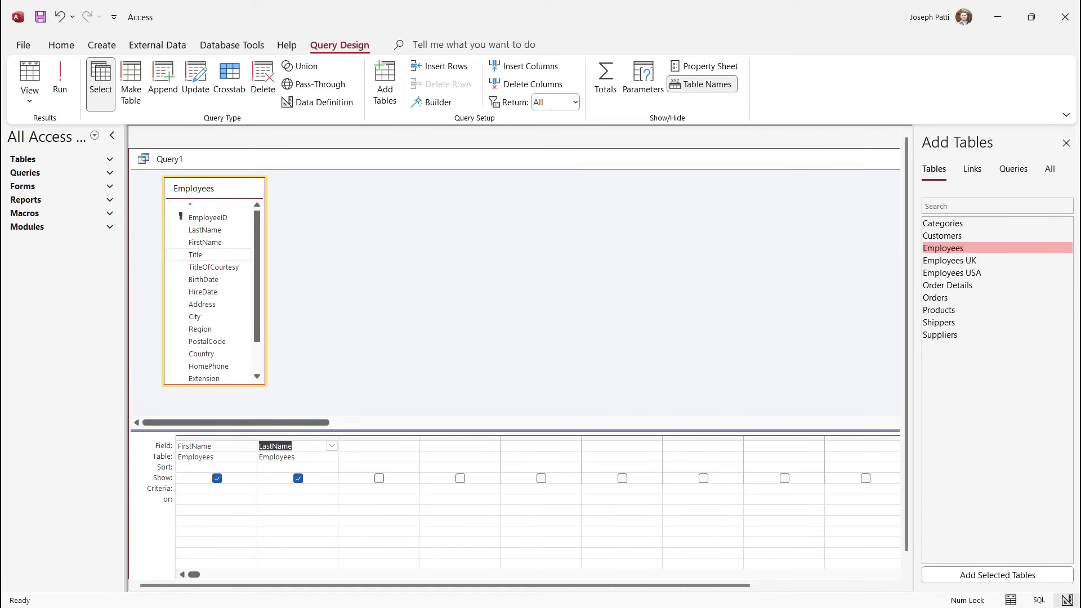
double_click(194, 254)
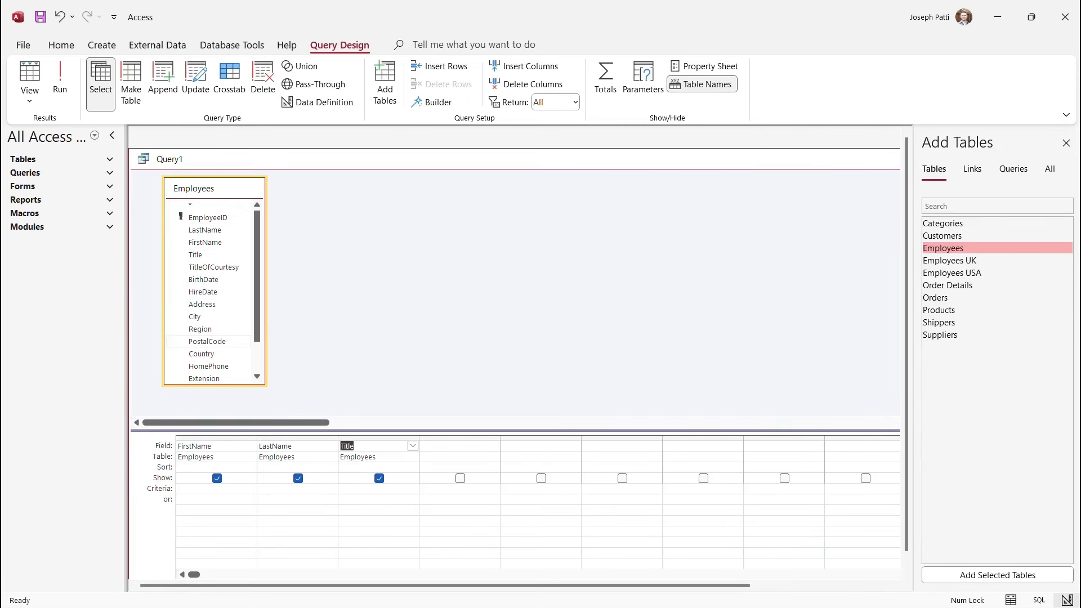
double_click(203, 292)
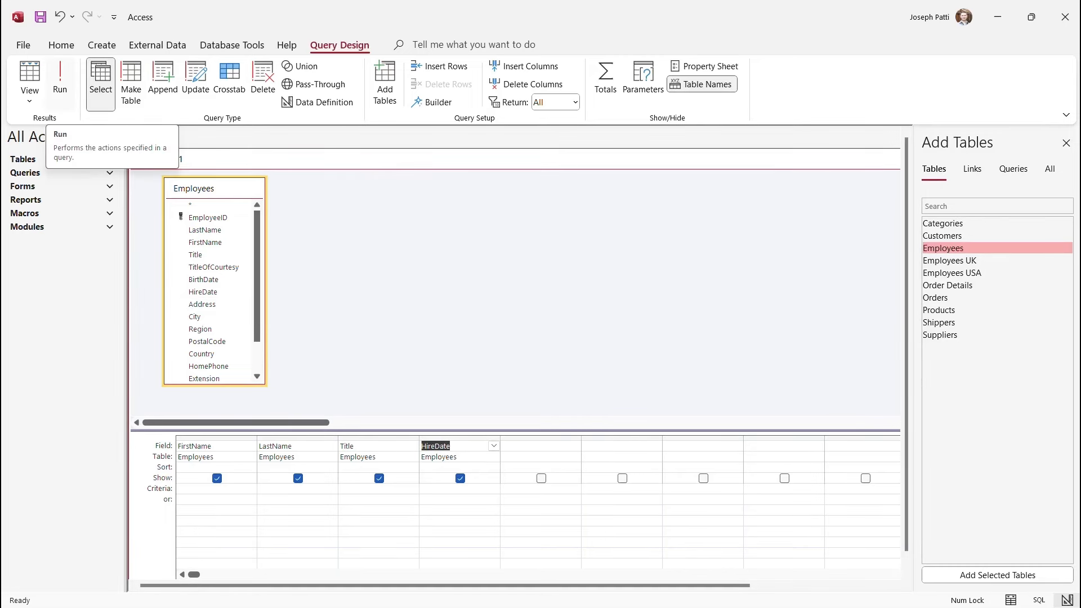
Step: Run the select query to check its records, and convert it to an Update query in Design View
click(60, 79)
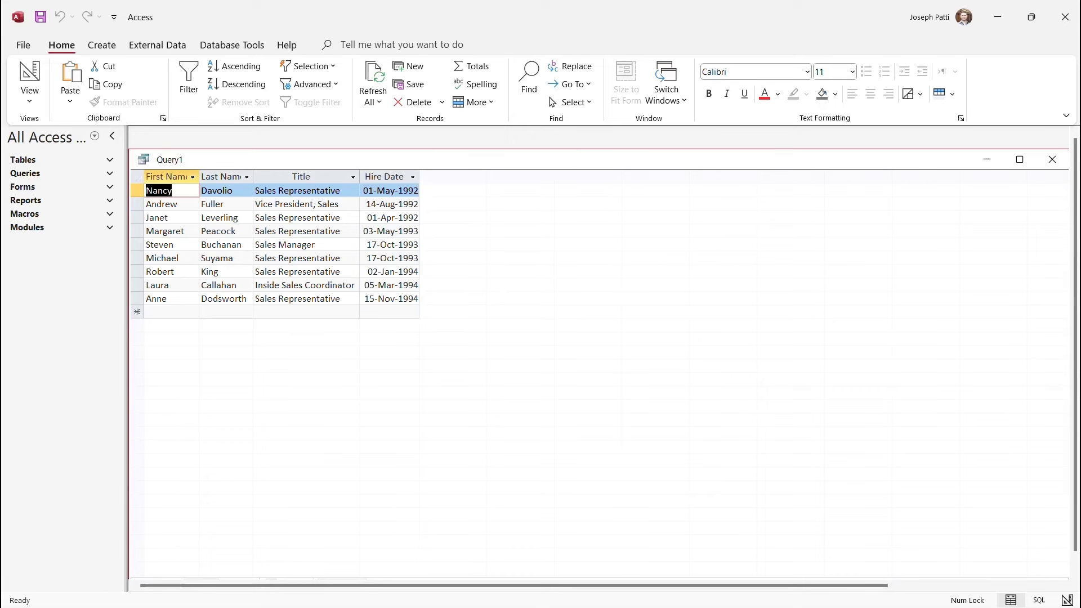
click(30, 100)
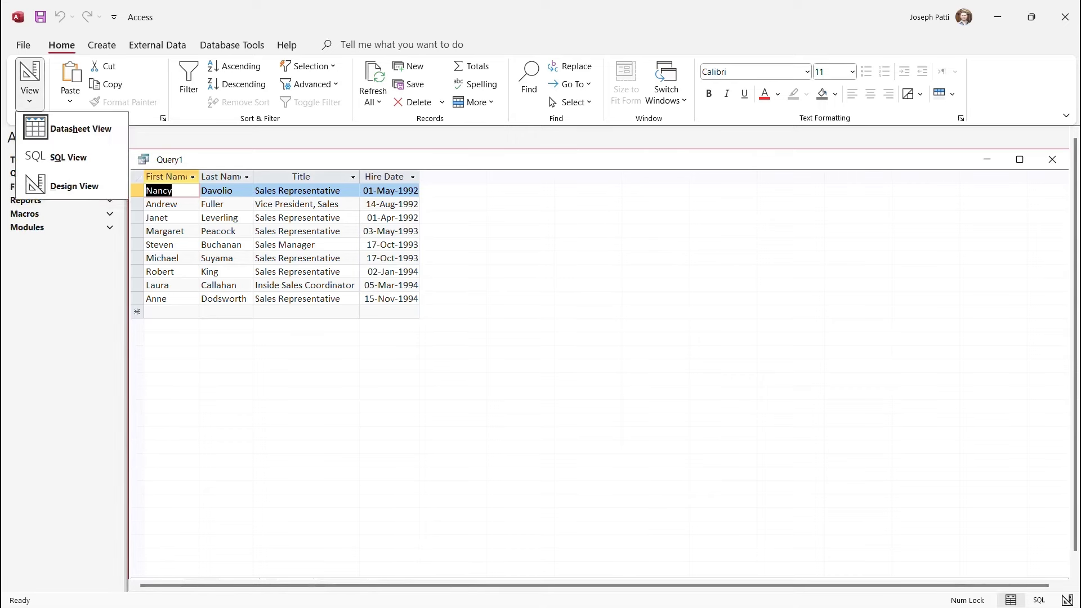
click(73, 186)
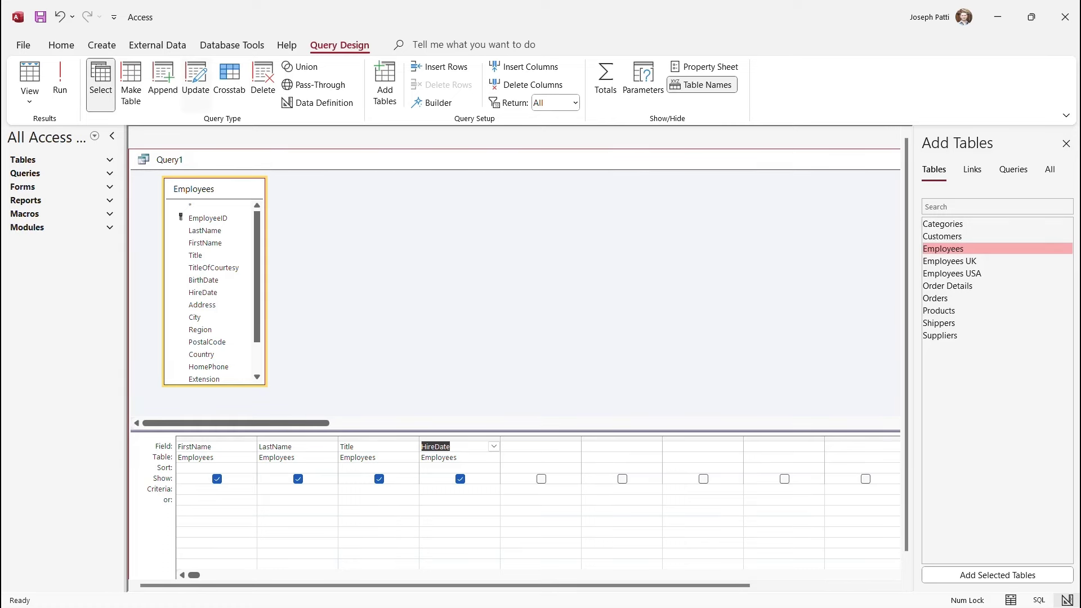
click(195, 82)
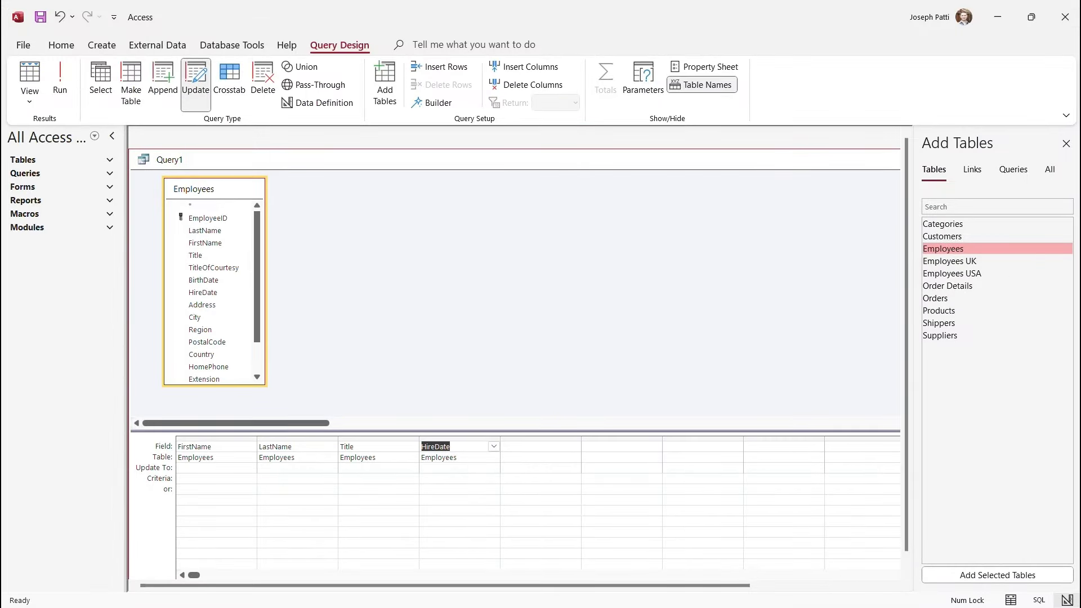
Step: Set the Title field to update to "Learning Strategist" where its criteria is "Sales Representative"
click(371, 479)
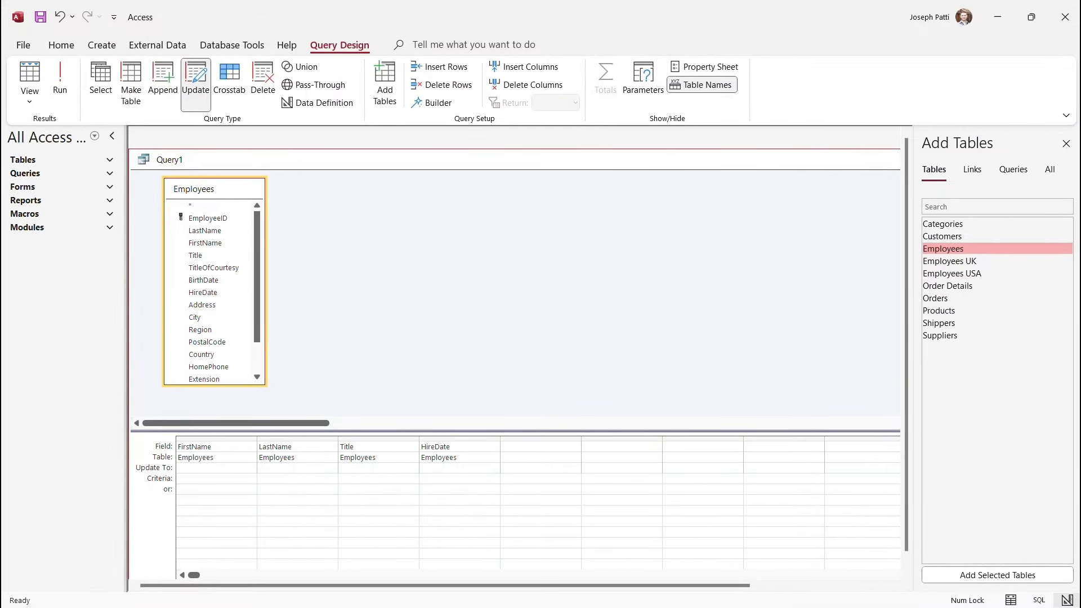
text(Sales Repre)
key(BackSpace)
text(resentative)
click(378, 468)
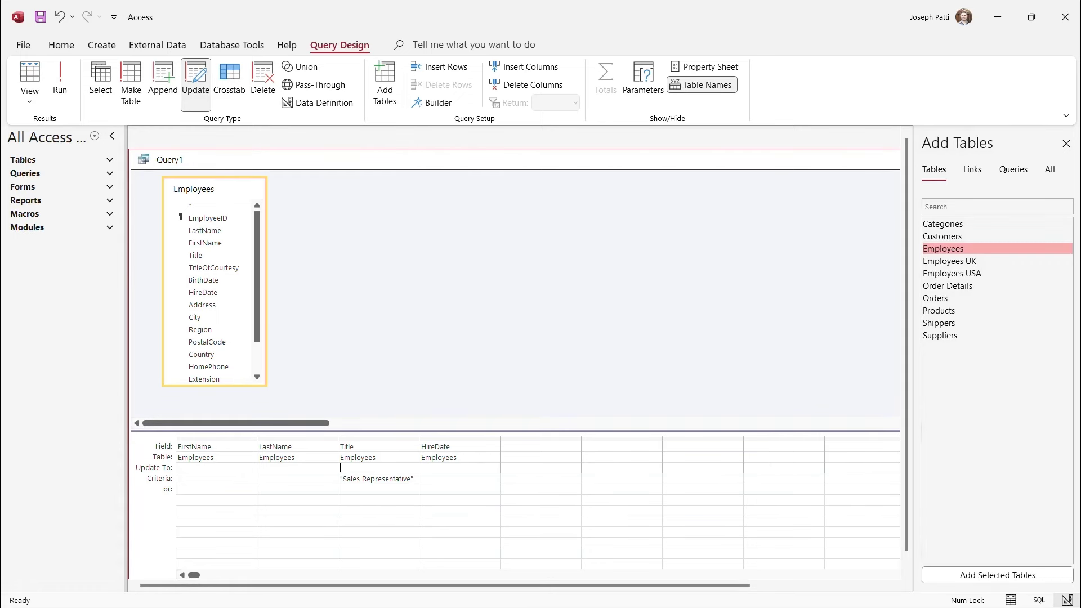
text(Learning Strategist)
click(342, 488)
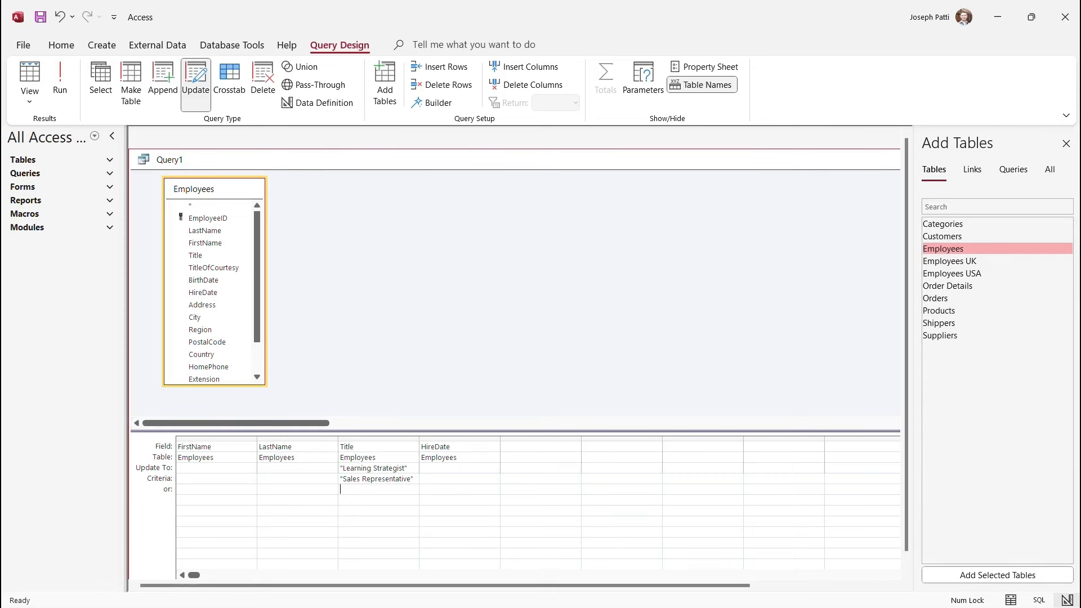
Step: Run the Update query, confirm the changes, and open the Employees table to check its titles
click(60, 82)
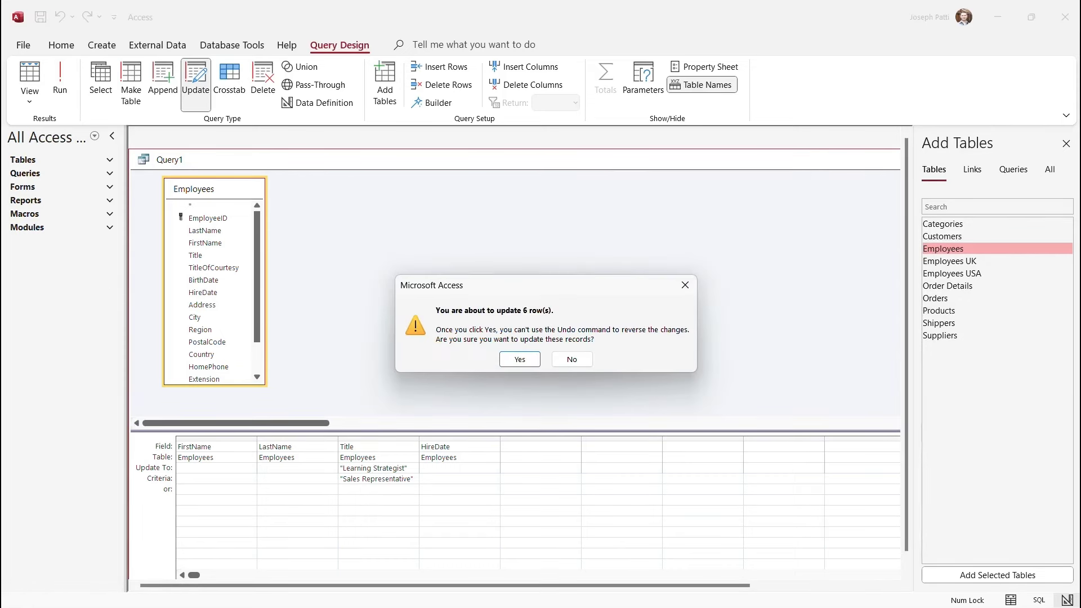
key(Return)
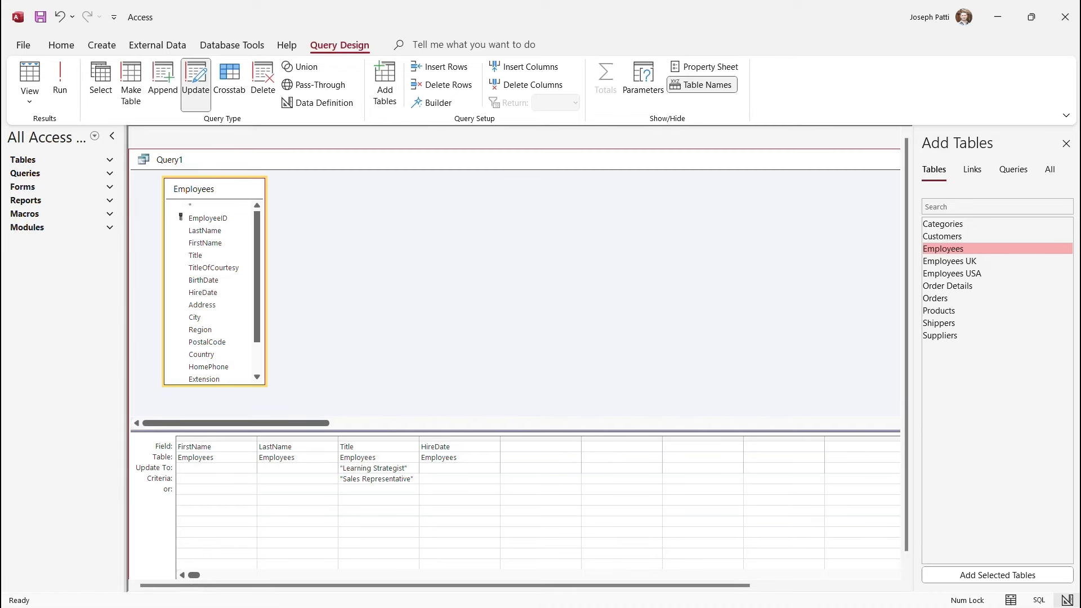
click(62, 160)
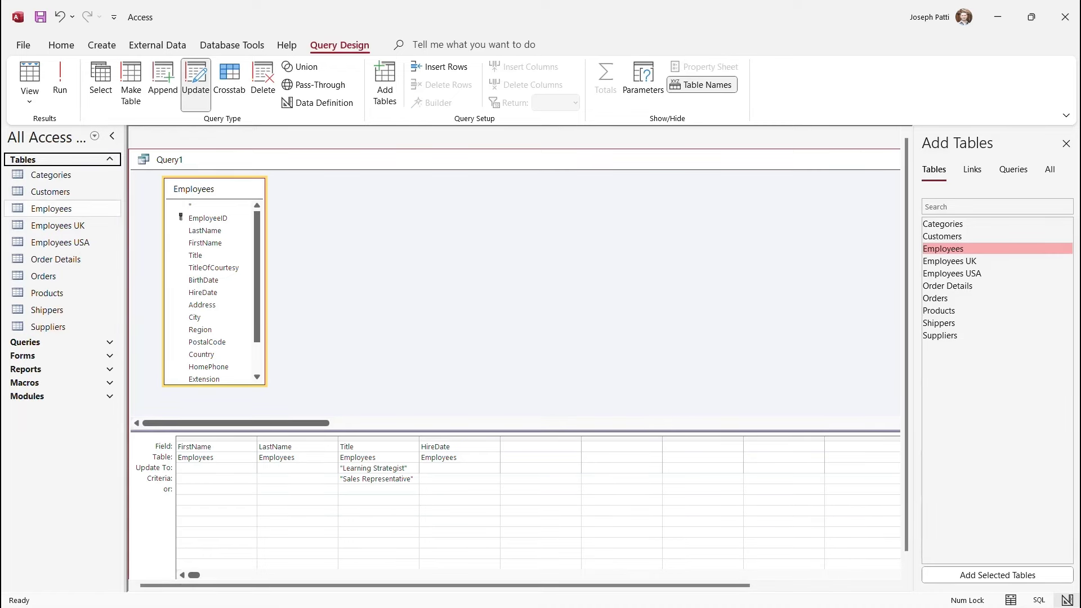
double_click(52, 208)
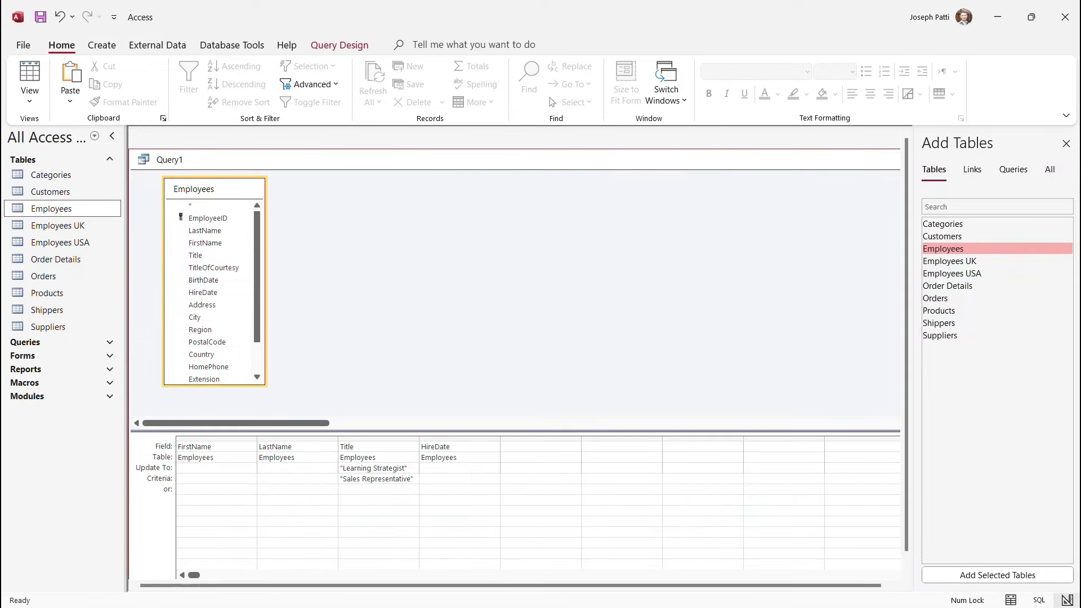
Step: Close the Employees Update query without saving its design
click(1066, 143)
click(1052, 159)
click(545, 350)
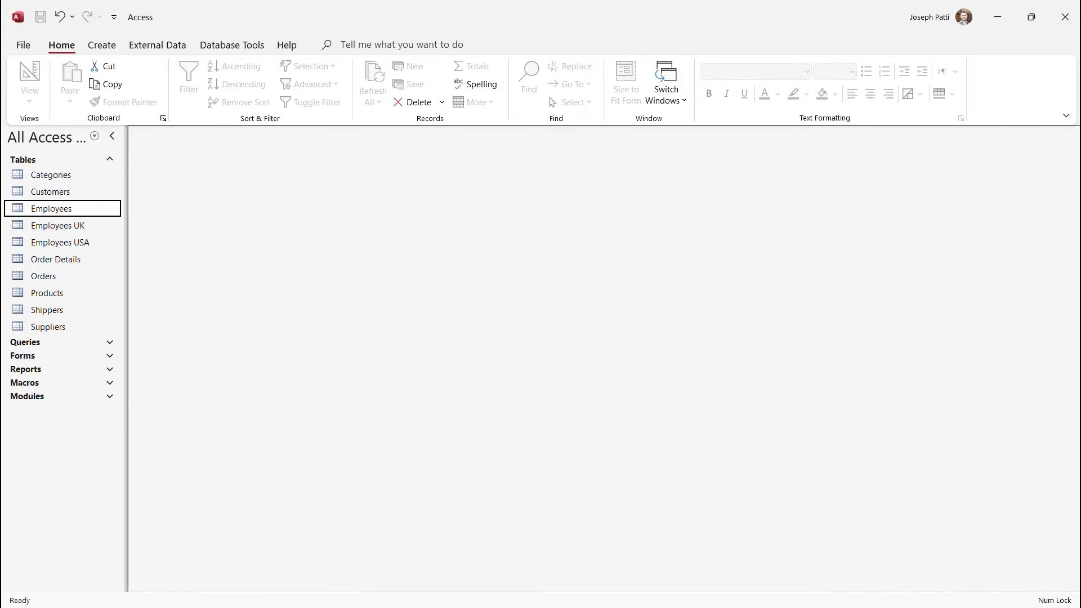
Step: Create a query in Design View with the Order Details table and add its ProductID and UnitPrice fields
click(102, 45)
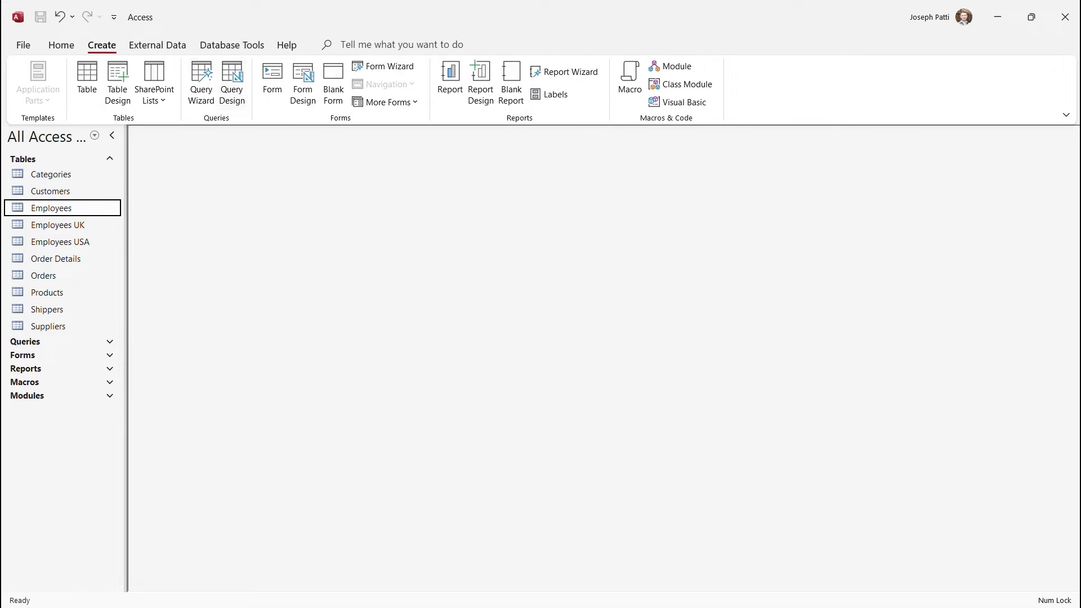
click(231, 82)
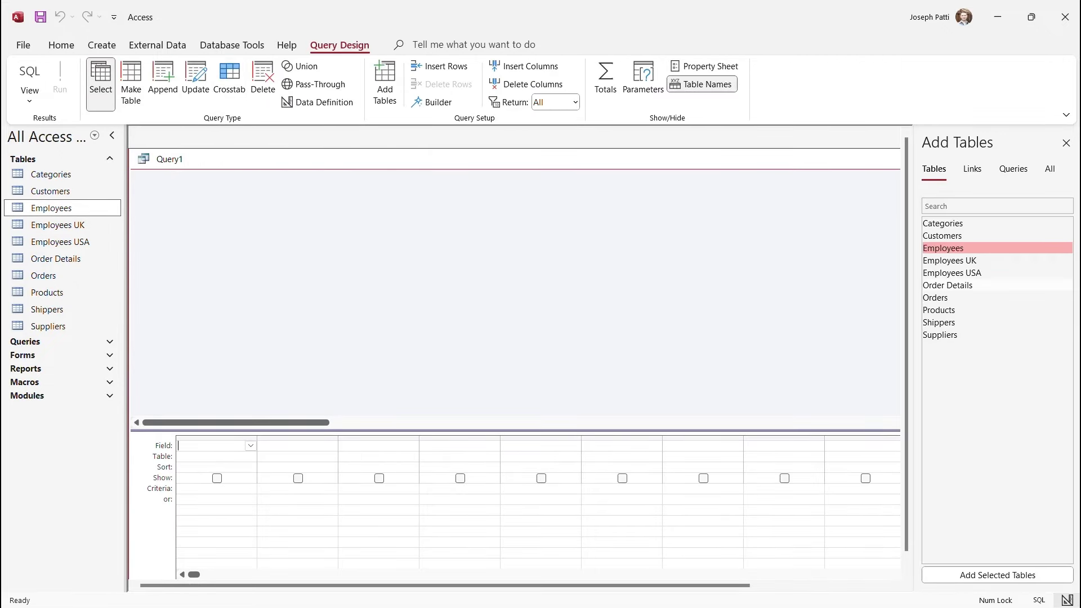
double_click(948, 286)
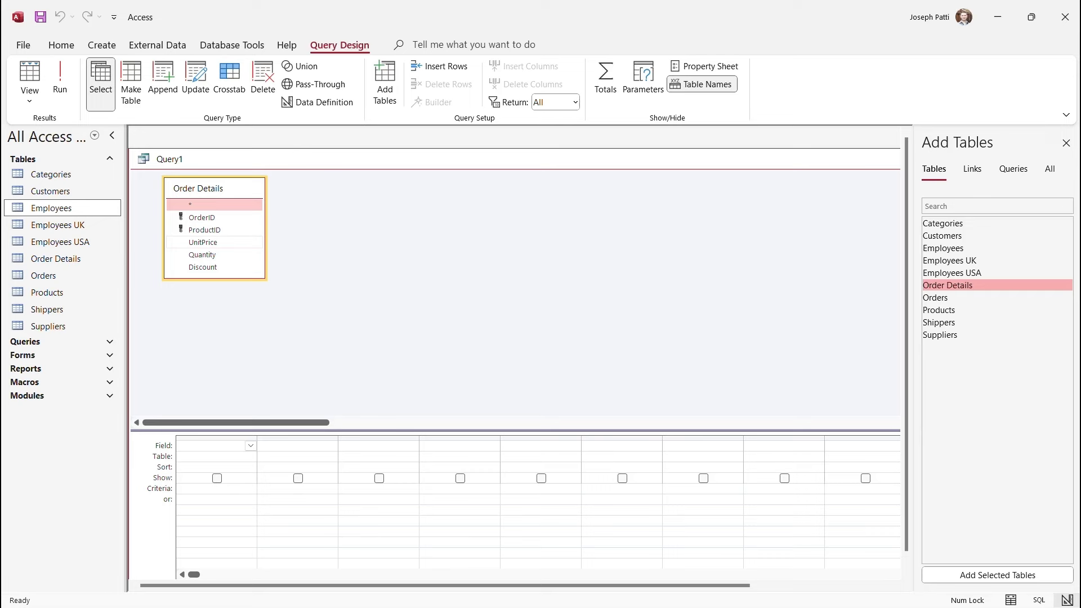
double_click(204, 229)
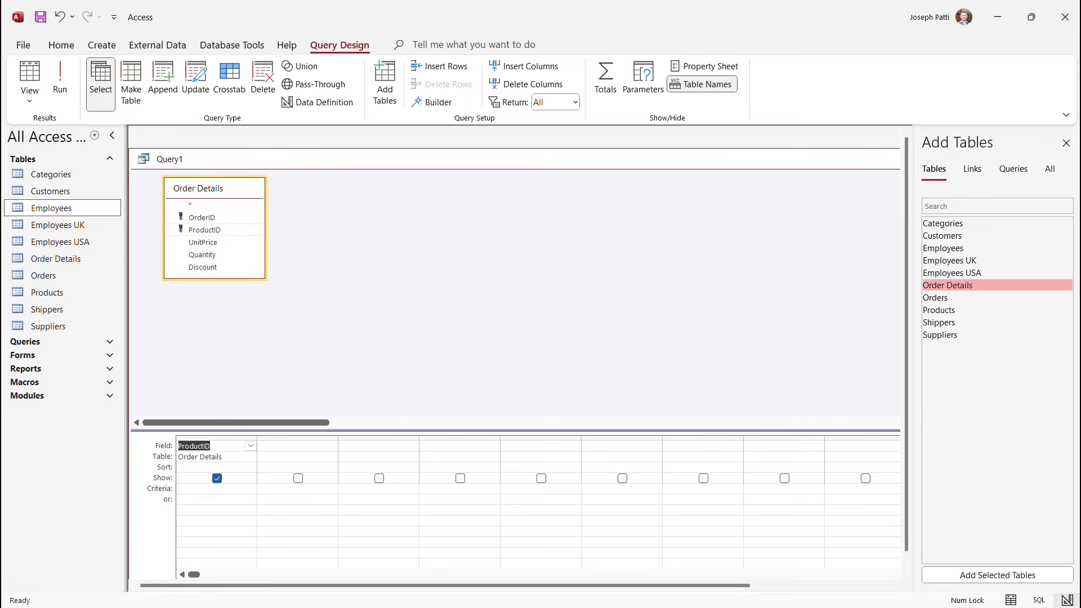
double_click(203, 242)
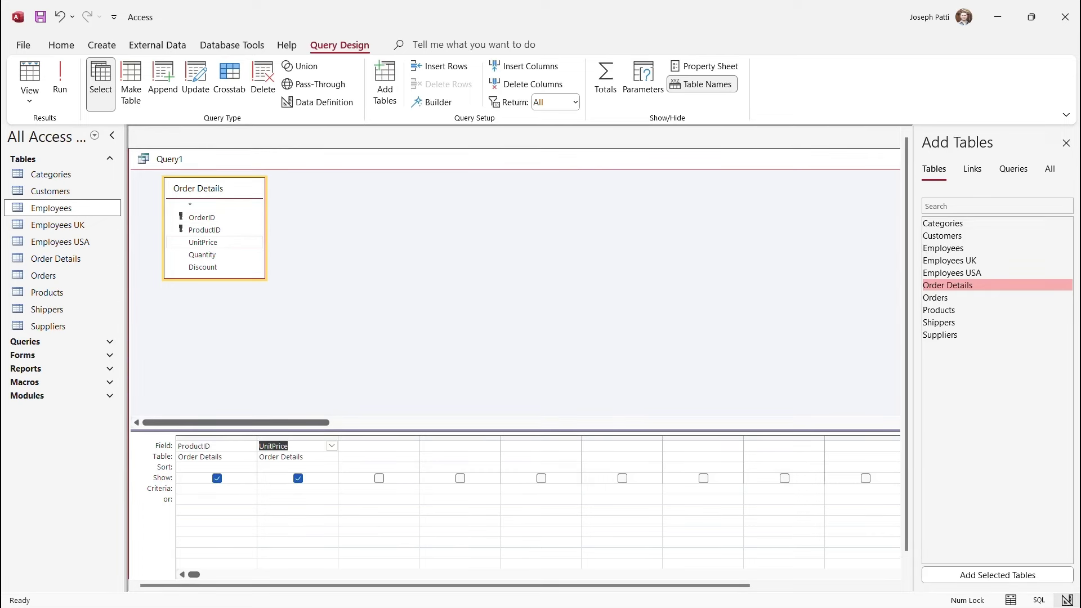
Step: Run the select query to check the product prices, and convert it to an Update query in Design View
click(59, 79)
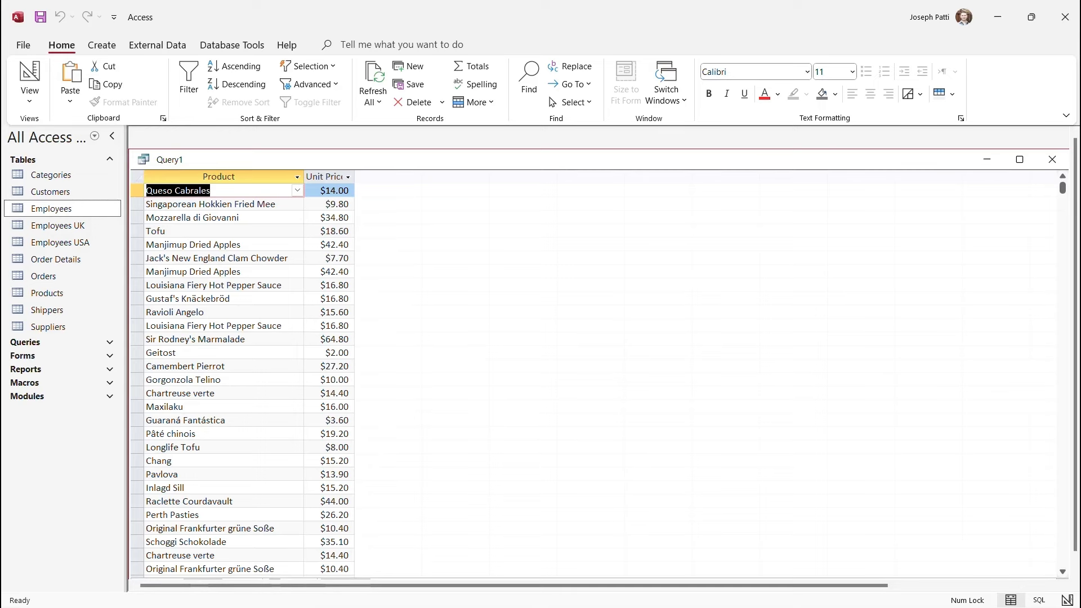
click(29, 95)
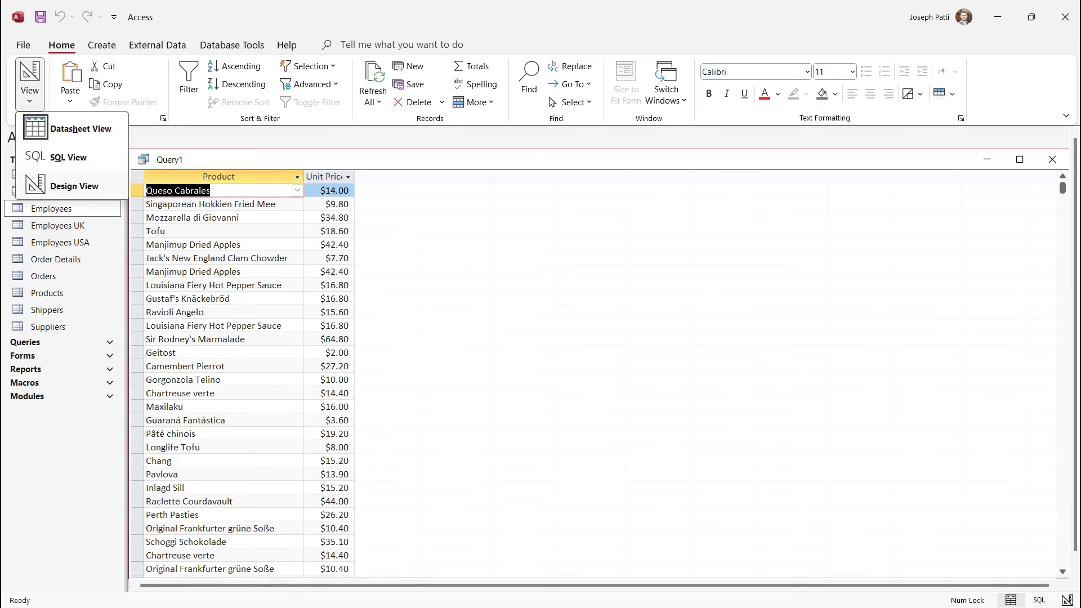
click(74, 186)
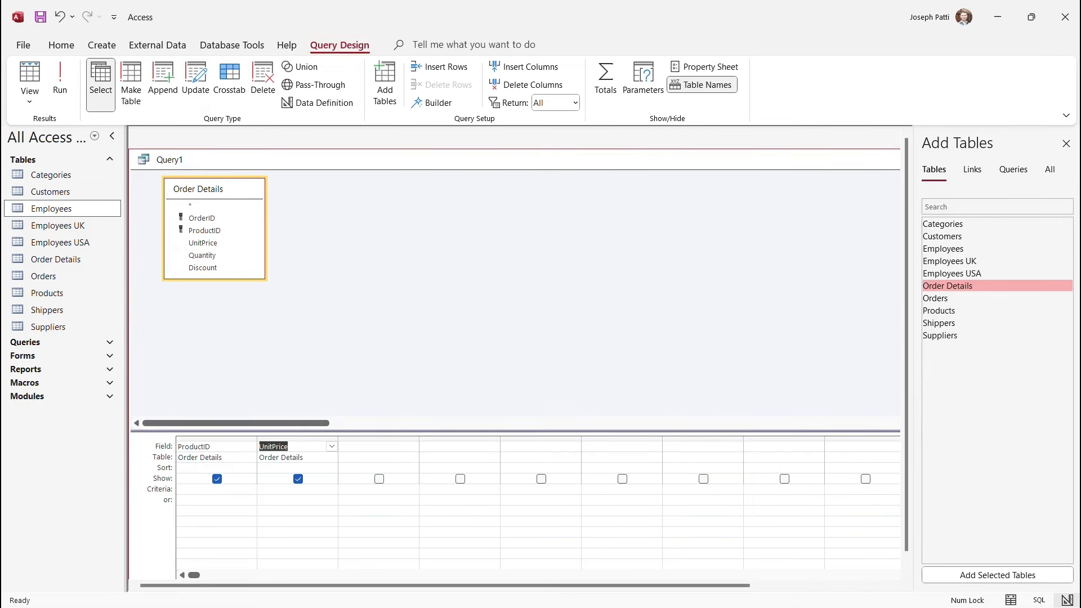
click(196, 84)
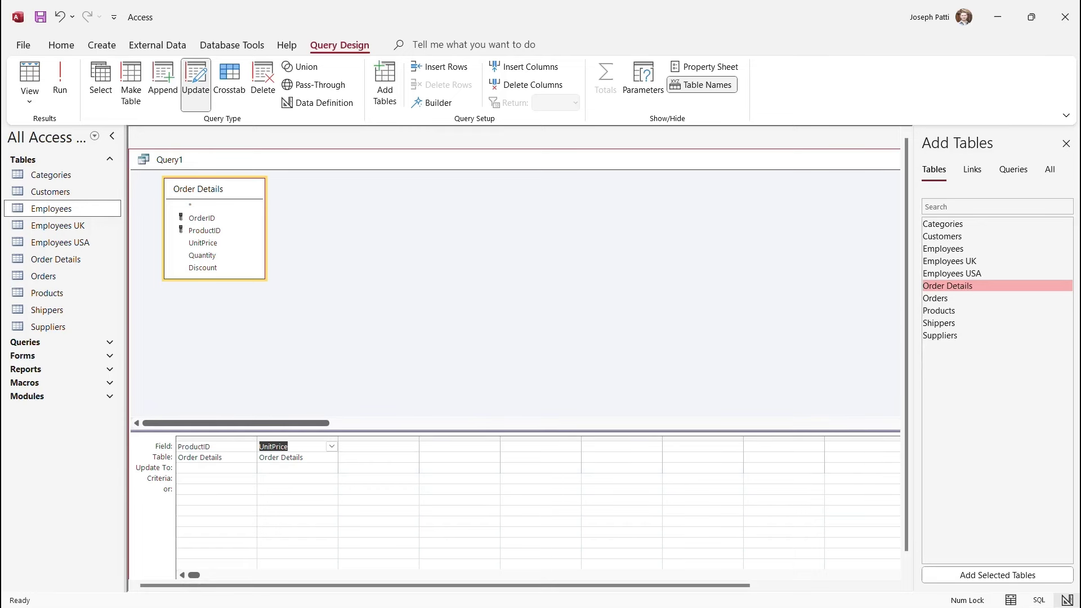
Step: Set UnitPrice to update to [UnitPrice]*1.5, and run the Update query on all Order Details records
click(287, 468)
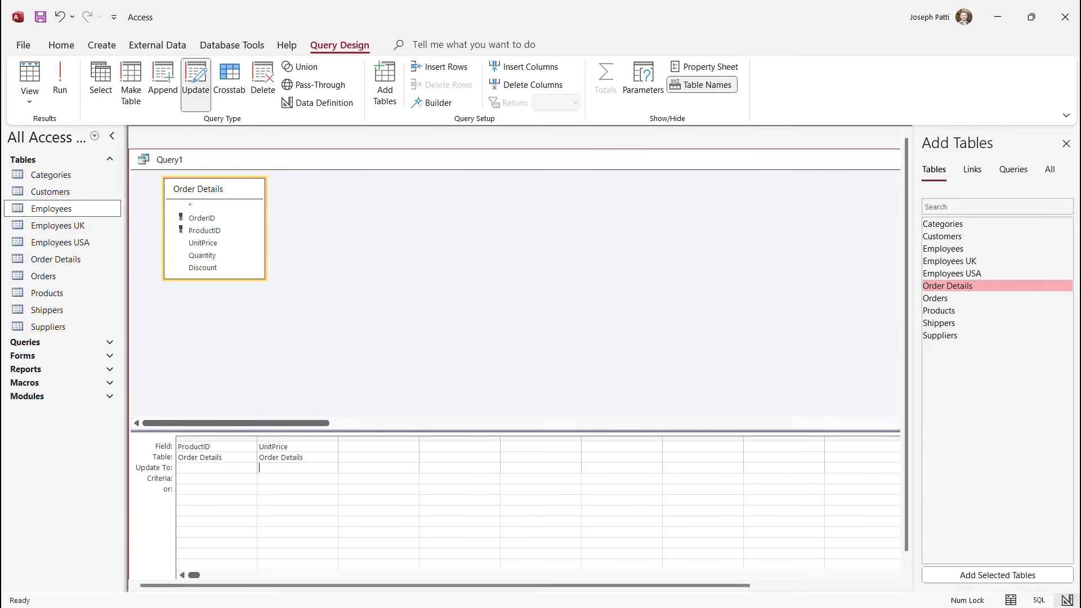
text([)
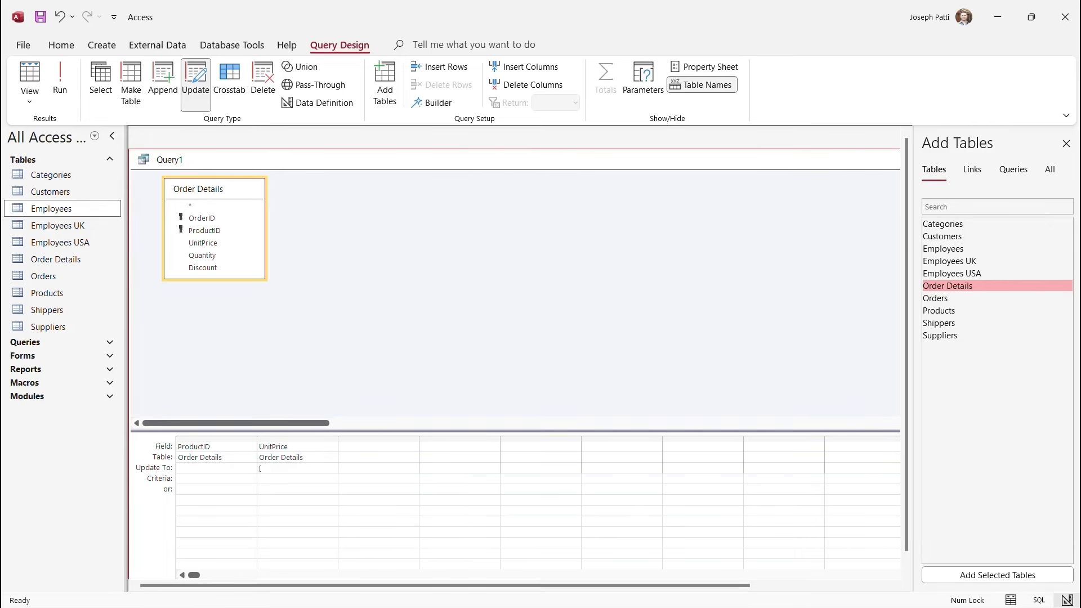
text(UnitPrice] * 1.5)
click(60, 79)
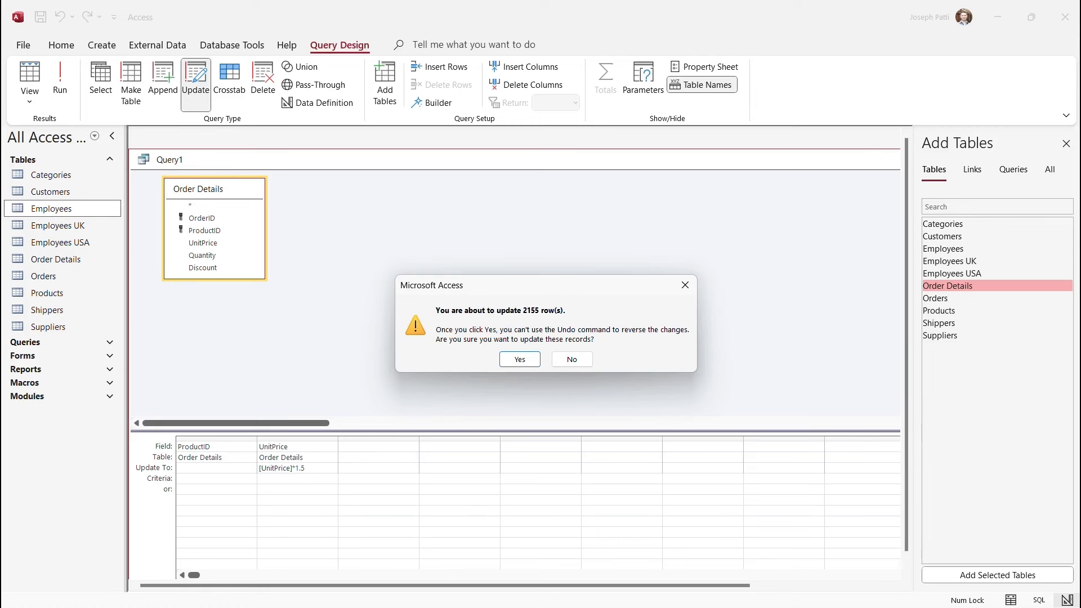
key(Return)
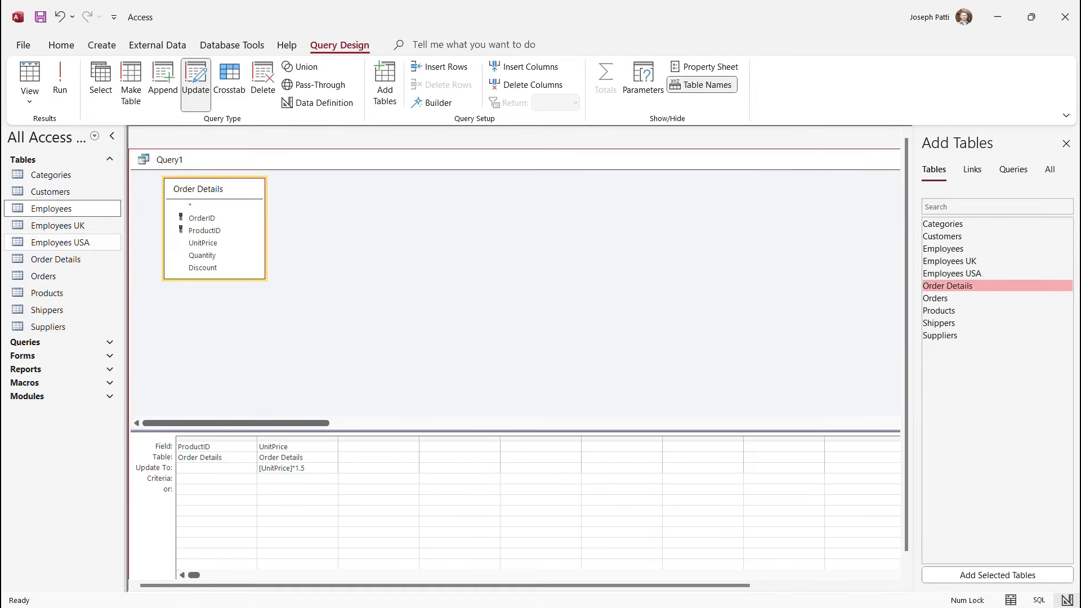
Step: Open the Order Details table to check the updated unit prices, and close it
double_click(55, 259)
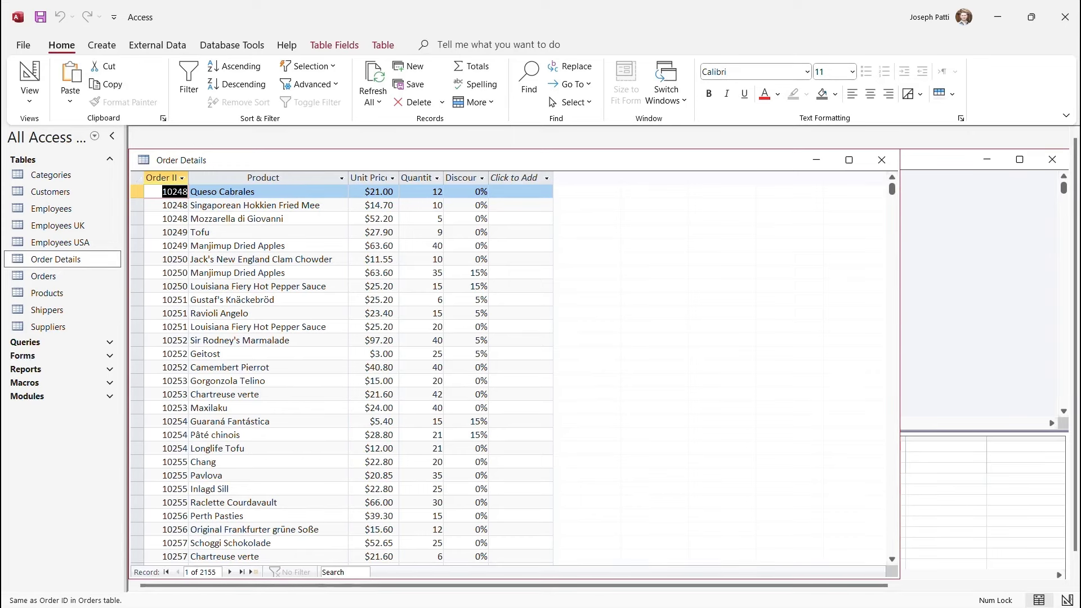
scroll(338, 372, down, 8)
scroll(338, 371, up, 3)
click(109, 160)
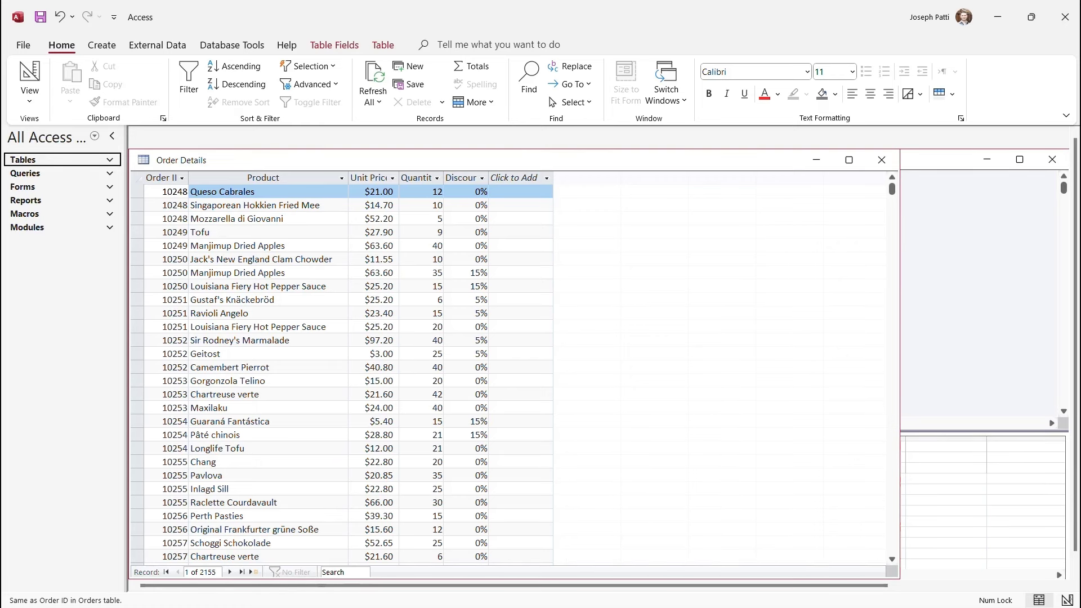
click(881, 160)
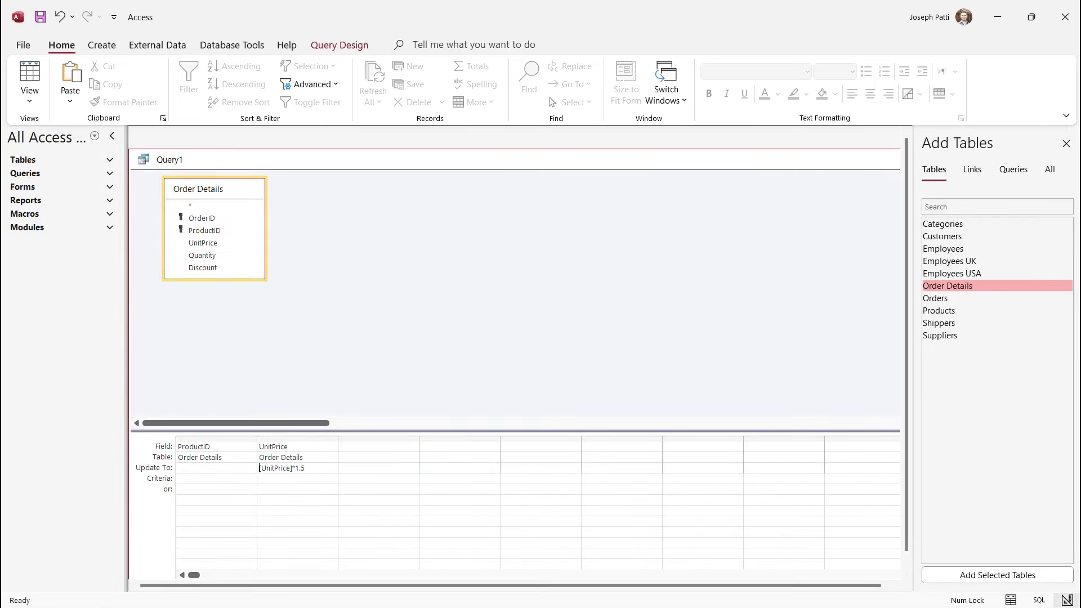
Step: Close the Order Details Update query without saving its design
click(1065, 143)
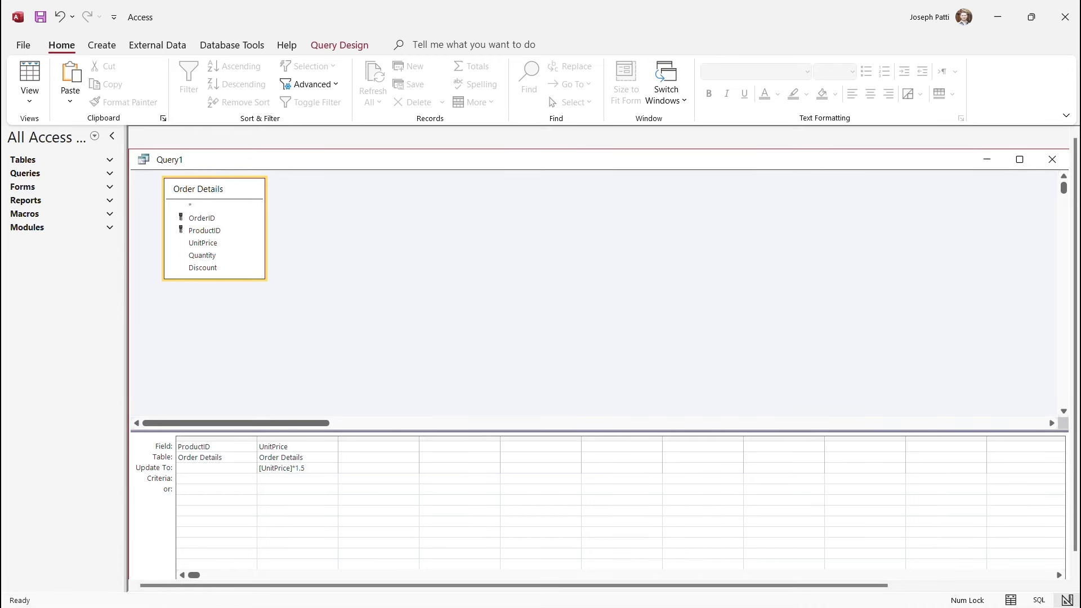
click(1052, 159)
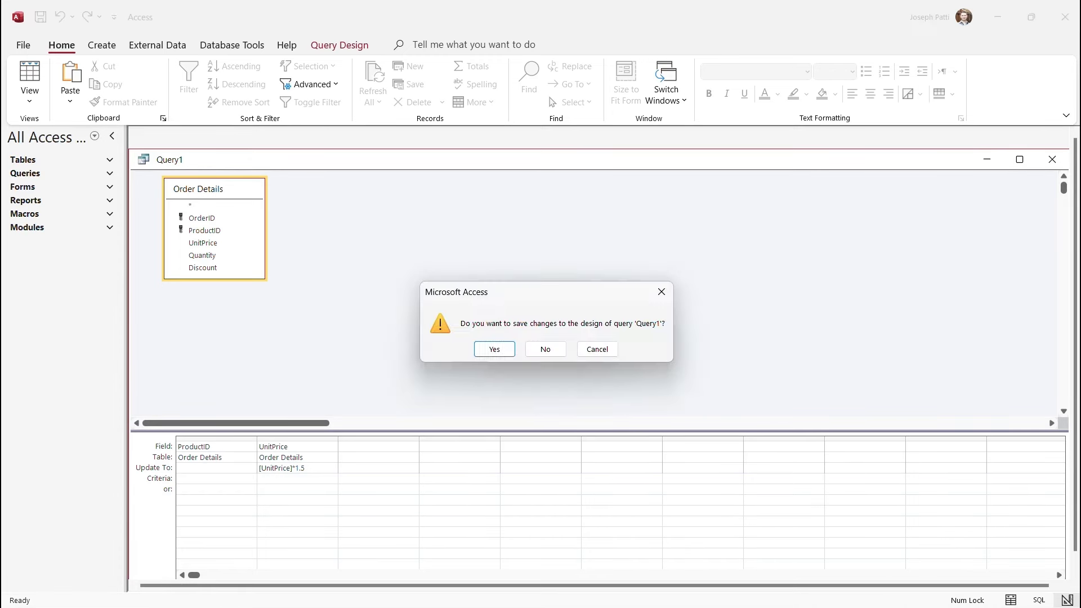
click(545, 349)
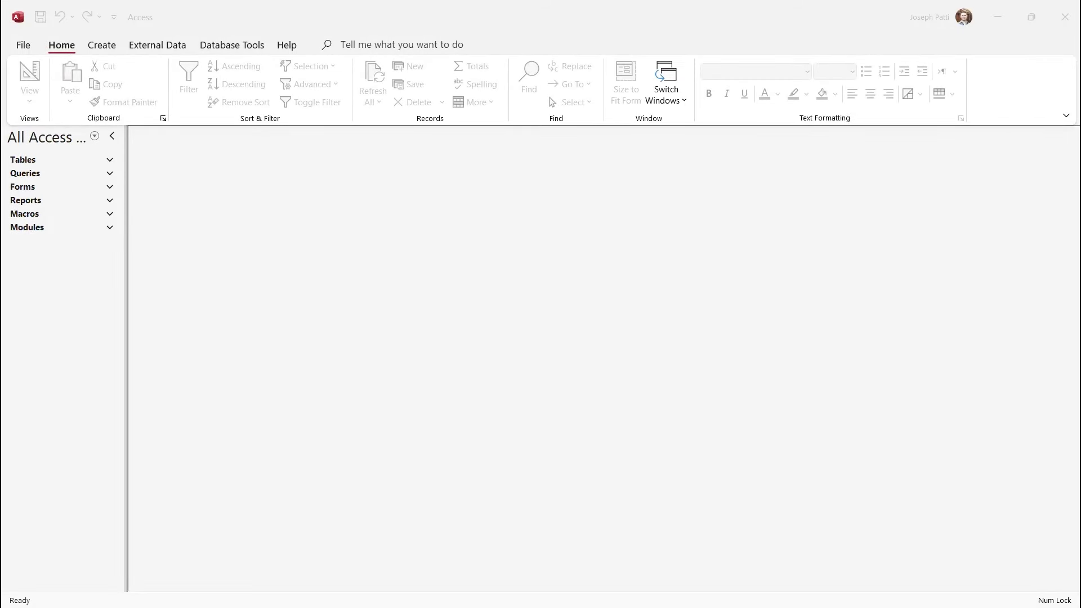
Step: Start another blank query in Design View
click(102, 45)
click(231, 83)
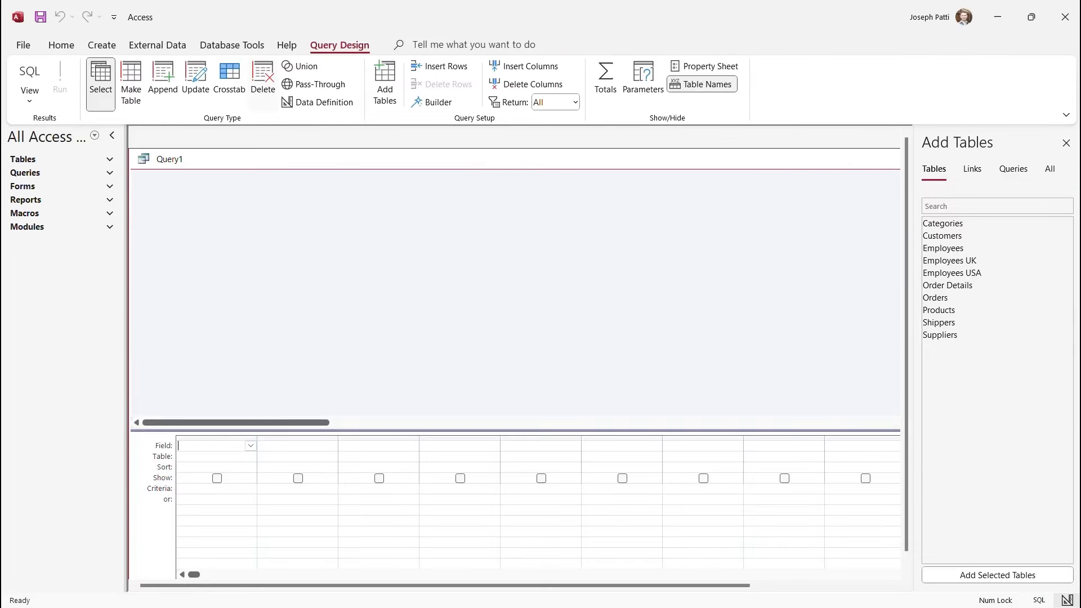
click(262, 84)
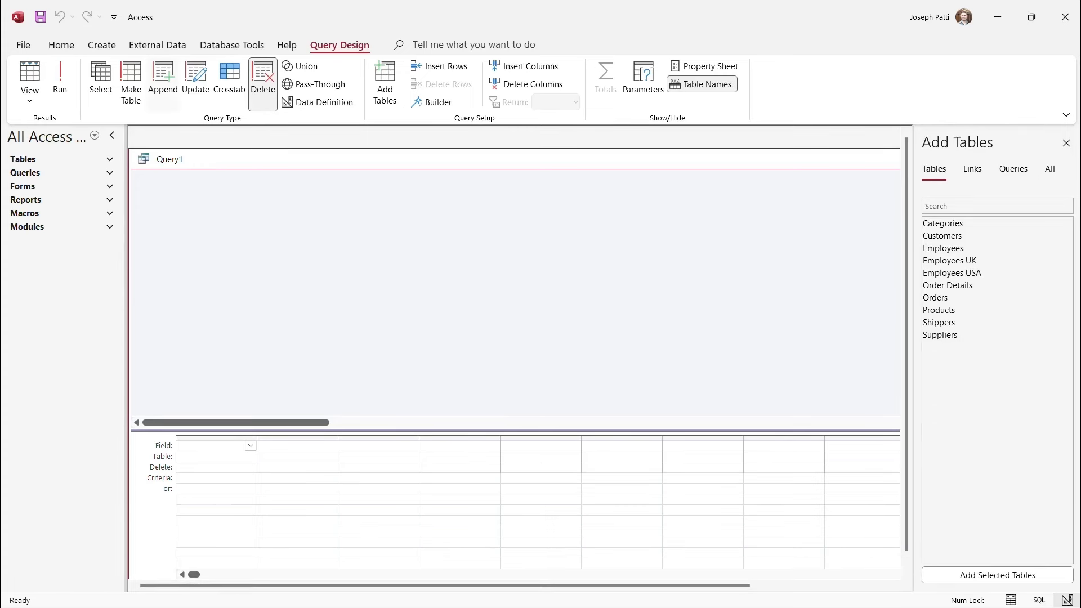
click(162, 83)
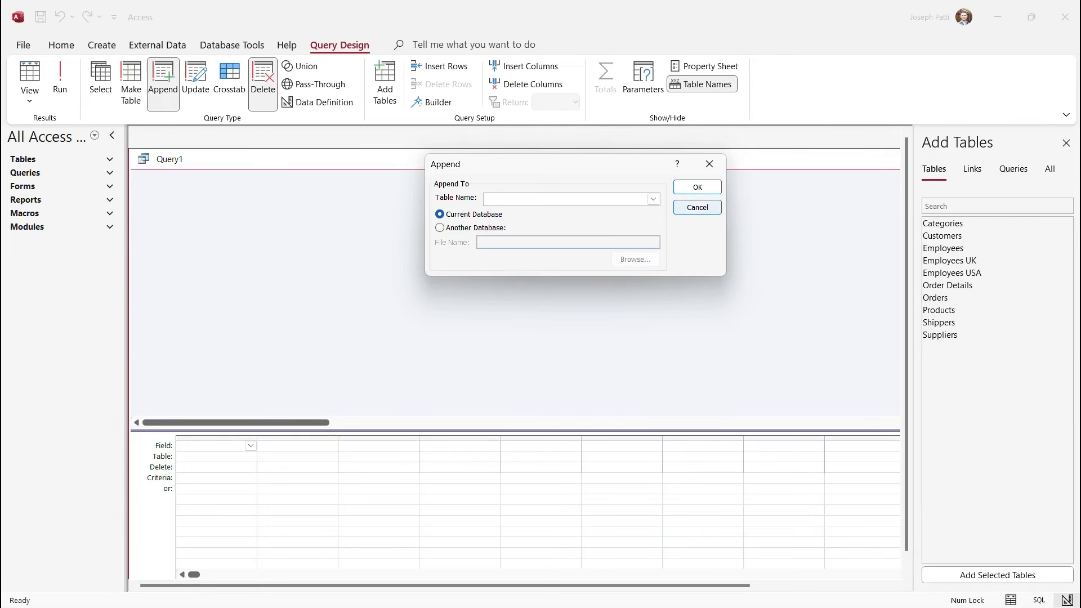
click(709, 164)
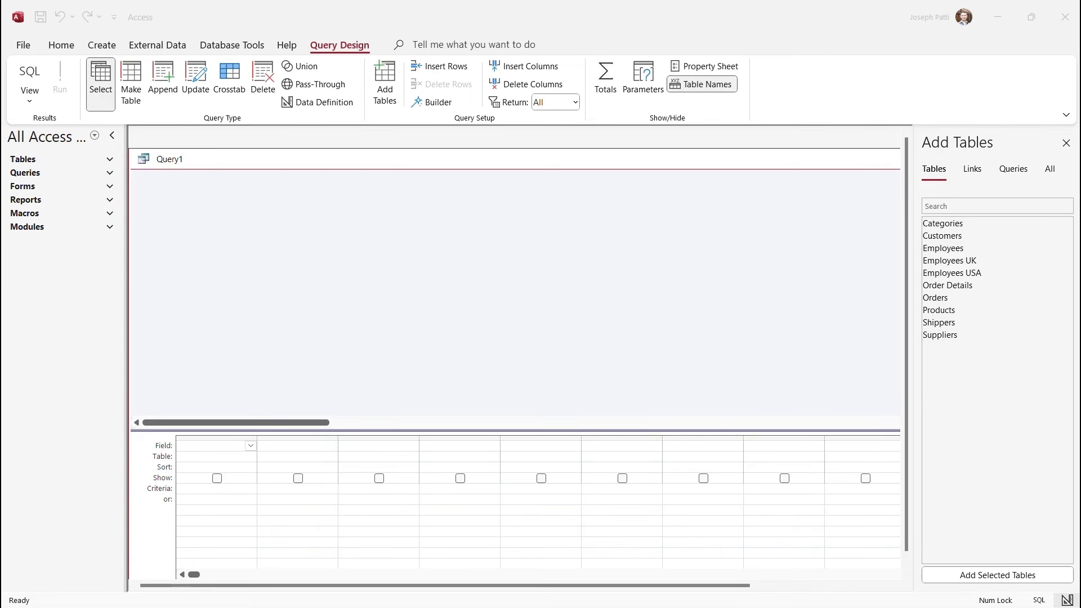
Step: Add the Employees UK table to the query and place its FirstName, LastName, HireDate and Country fields in the design grid
key(alt+Tab)
double_click(950, 261)
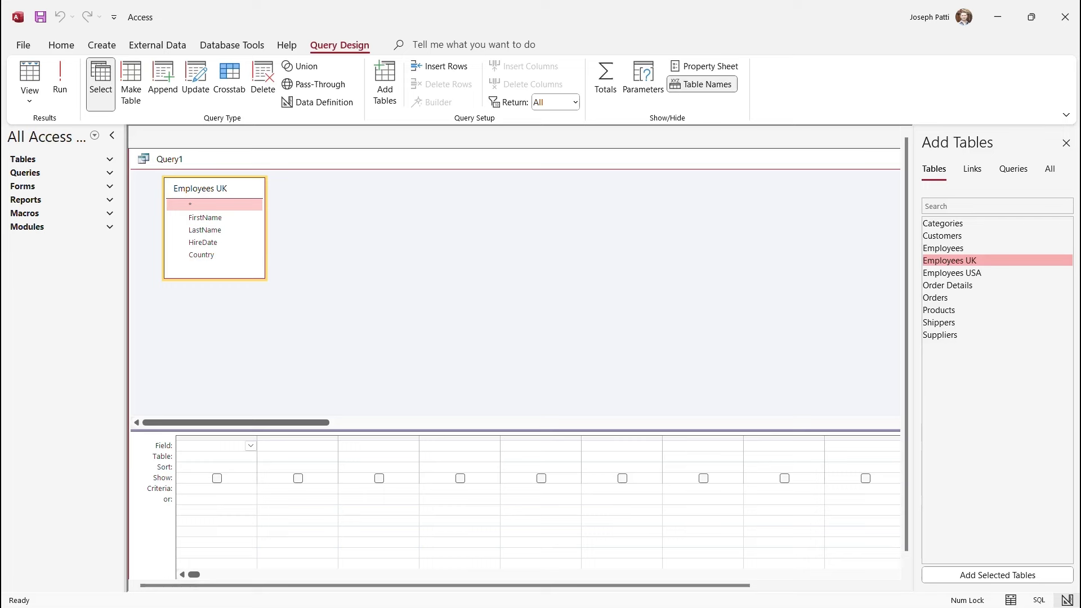
double_click(205, 218)
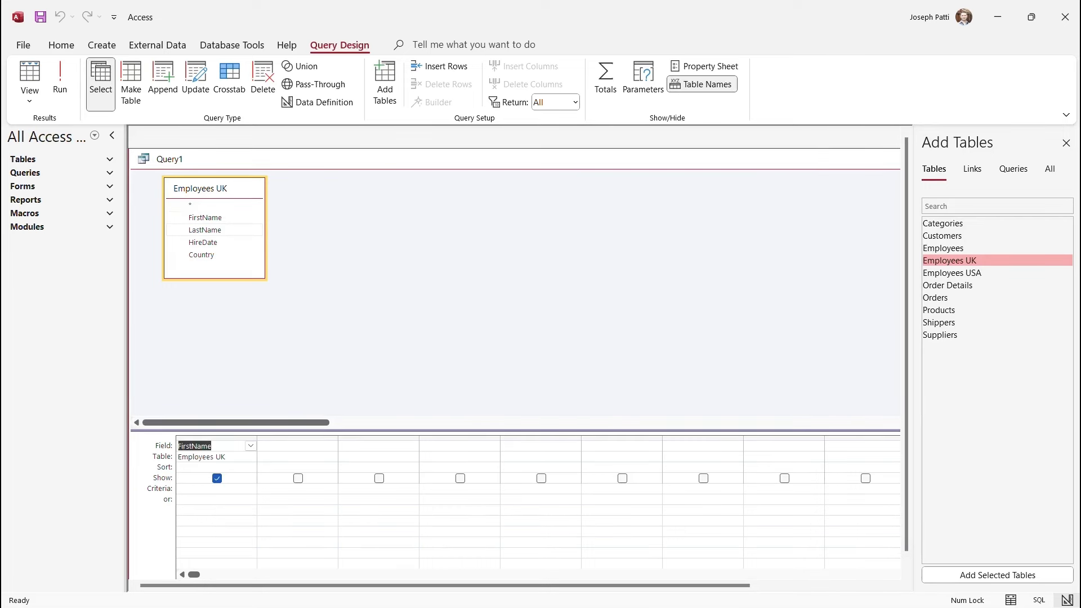
double_click(205, 230)
double_click(203, 242)
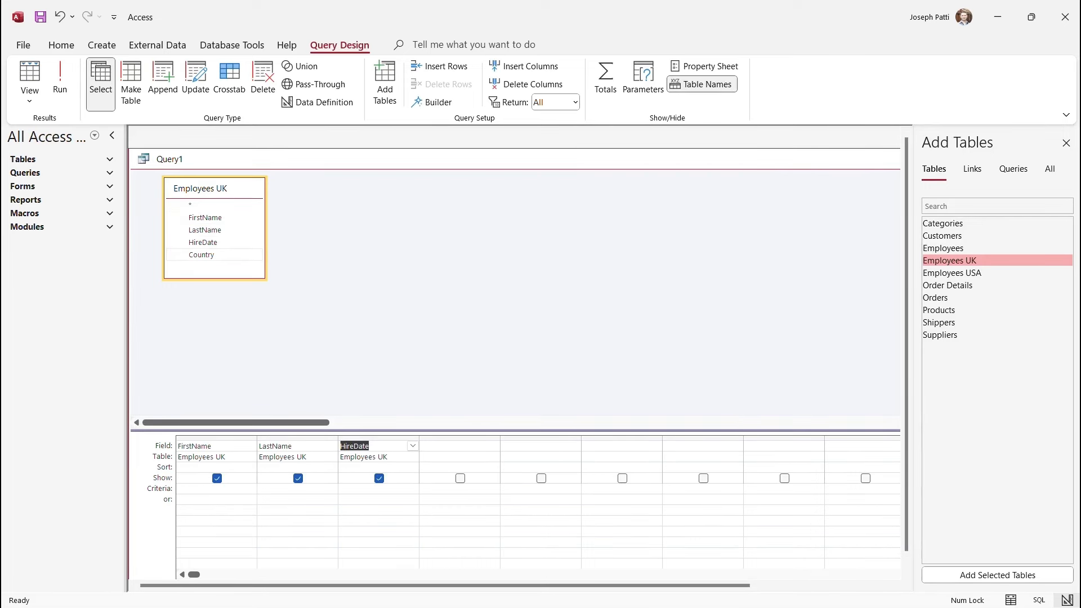
double_click(201, 254)
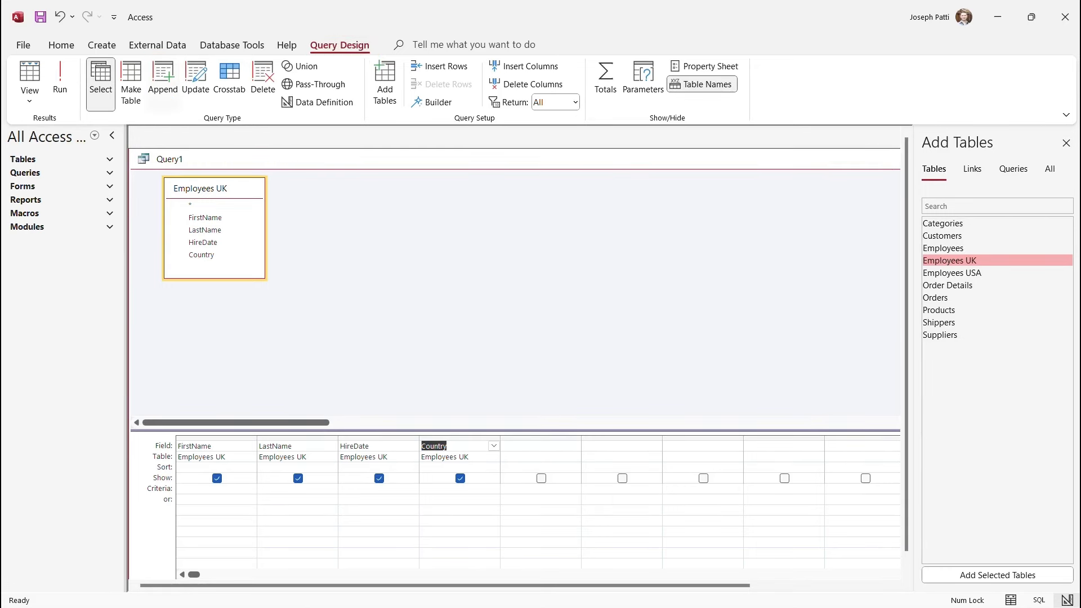
Step: Turn the query into an Append query targeting the Employees USA table in the current database, run it and accept appending the rows
click(163, 84)
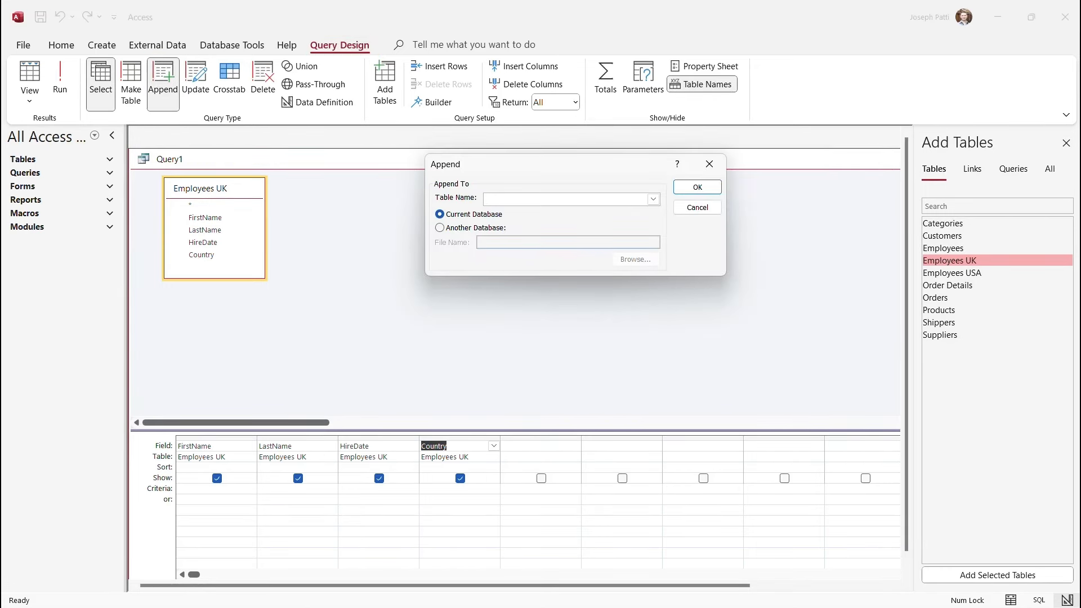
click(653, 200)
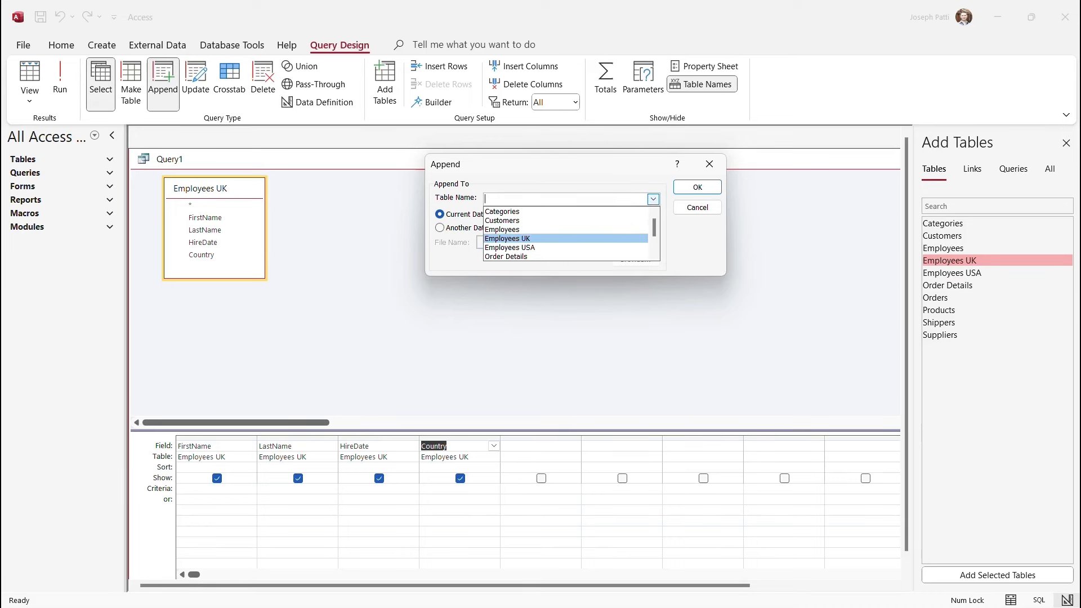
key(Return)
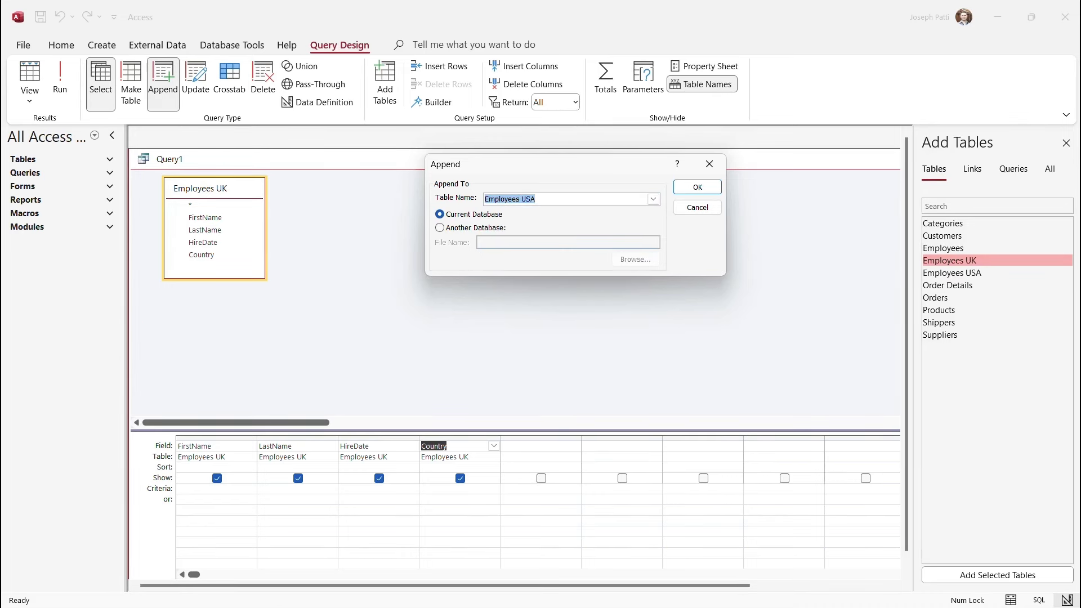
key(Return)
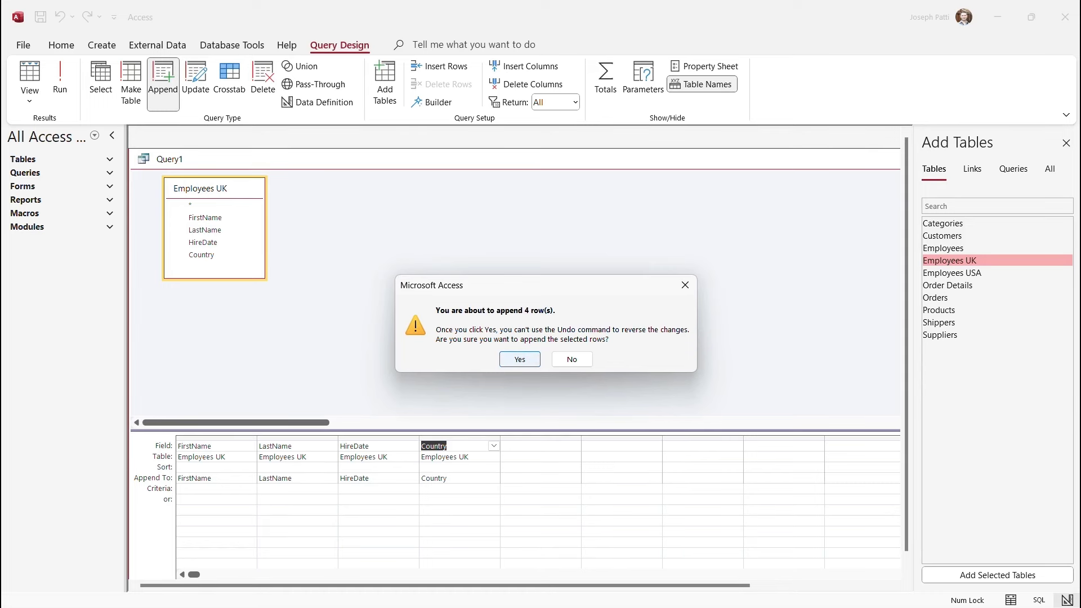
key(Return)
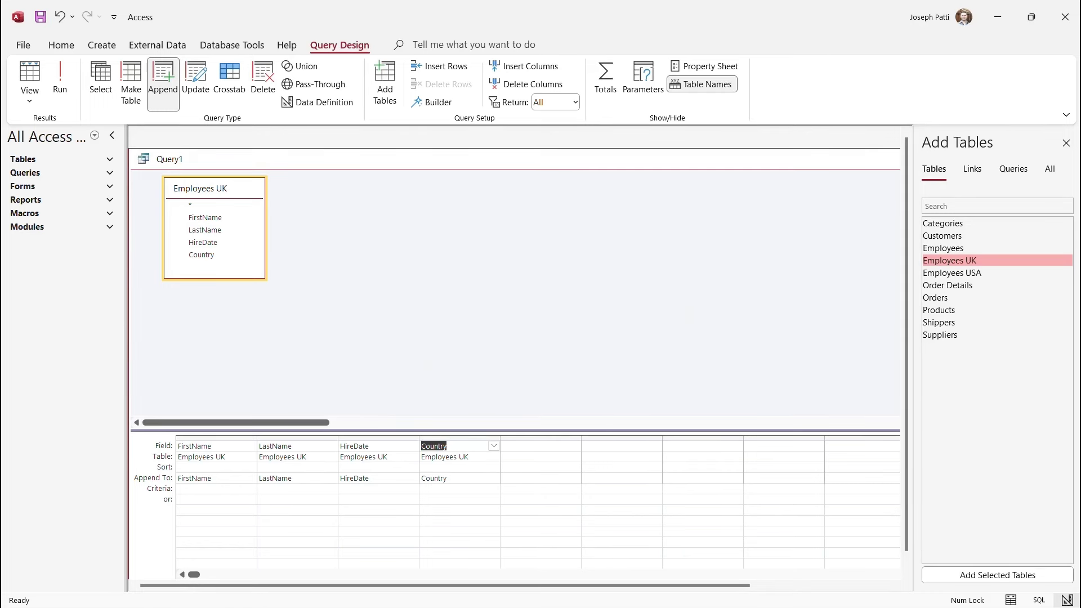
Step: Open the Employees UK and Employees USA tables to check the appended records, and close both tables
click(22, 158)
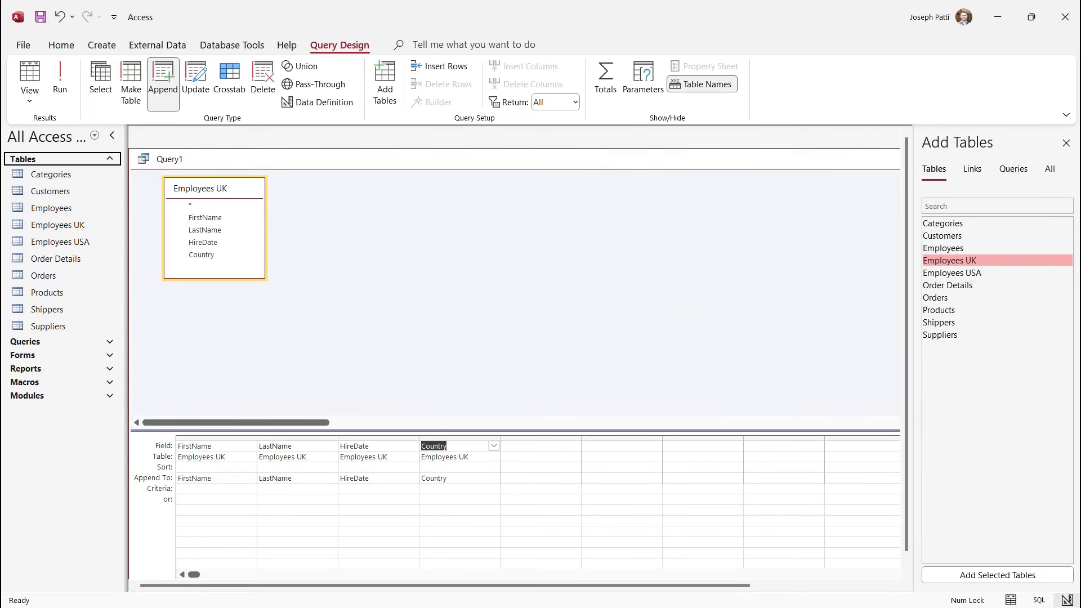
double_click(58, 225)
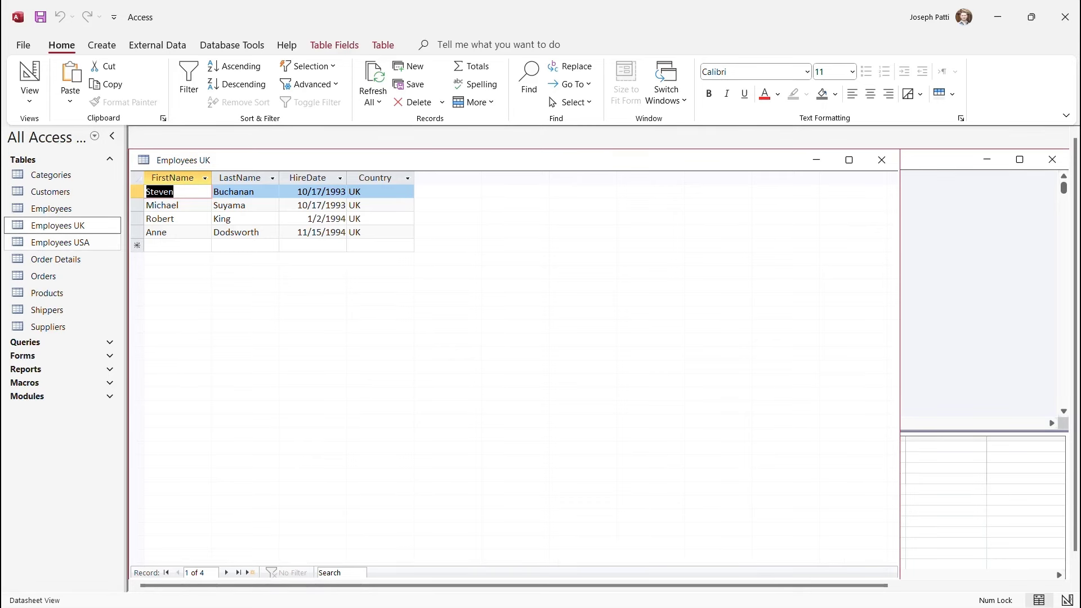
click(77, 242)
double_click(78, 242)
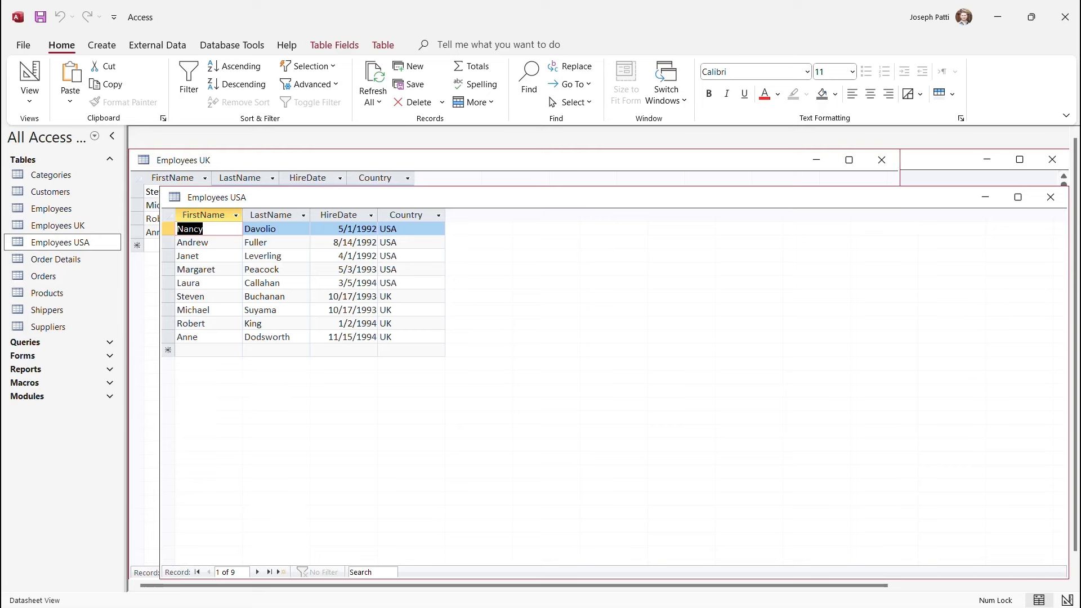
click(1050, 197)
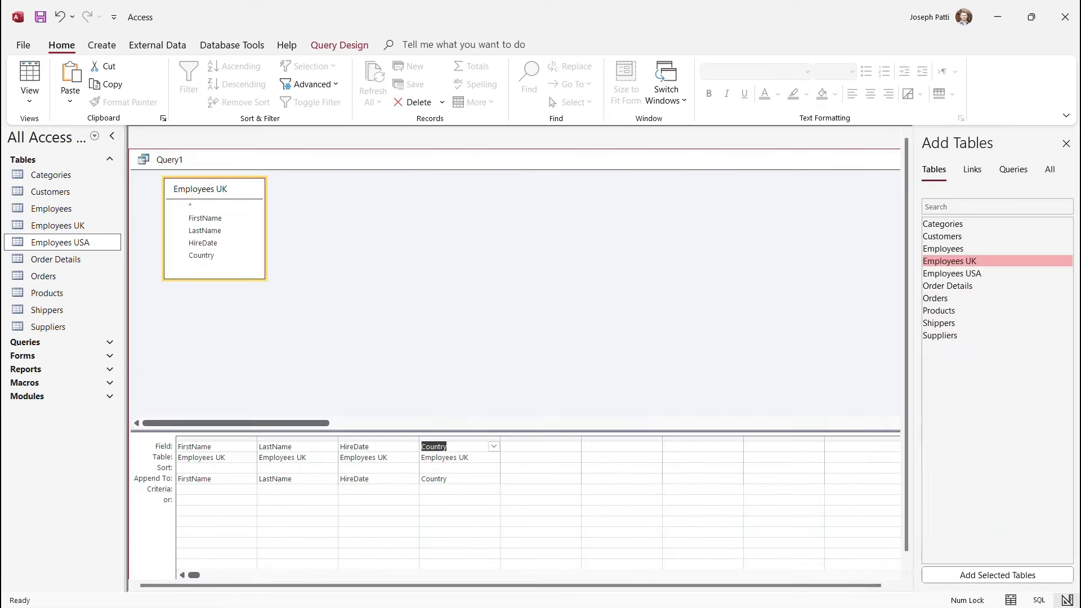
Step: Close the table list and the Append query without saving its design
click(1065, 143)
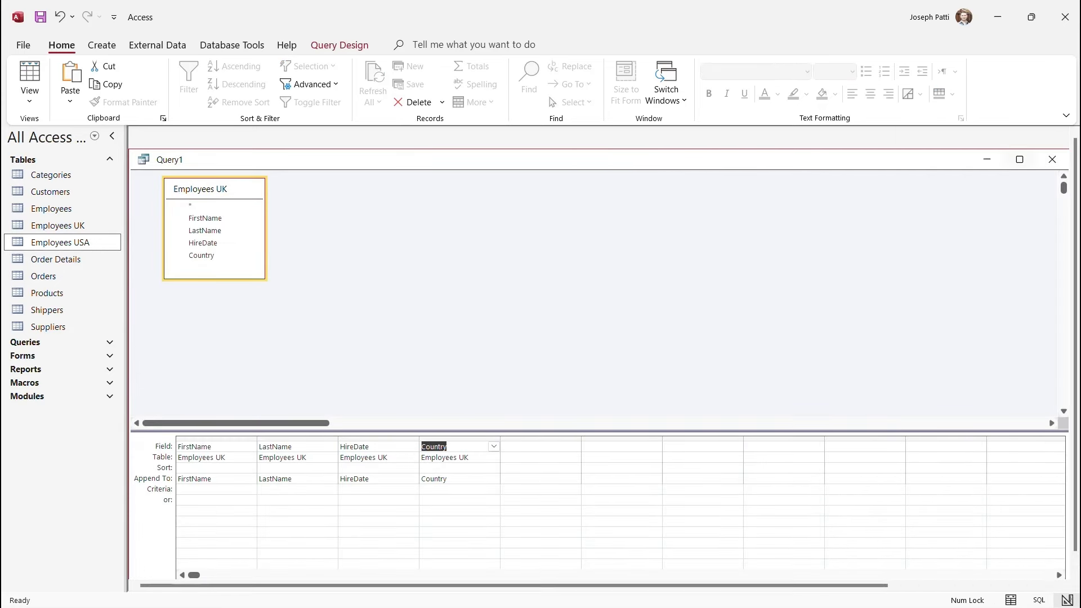
click(1051, 159)
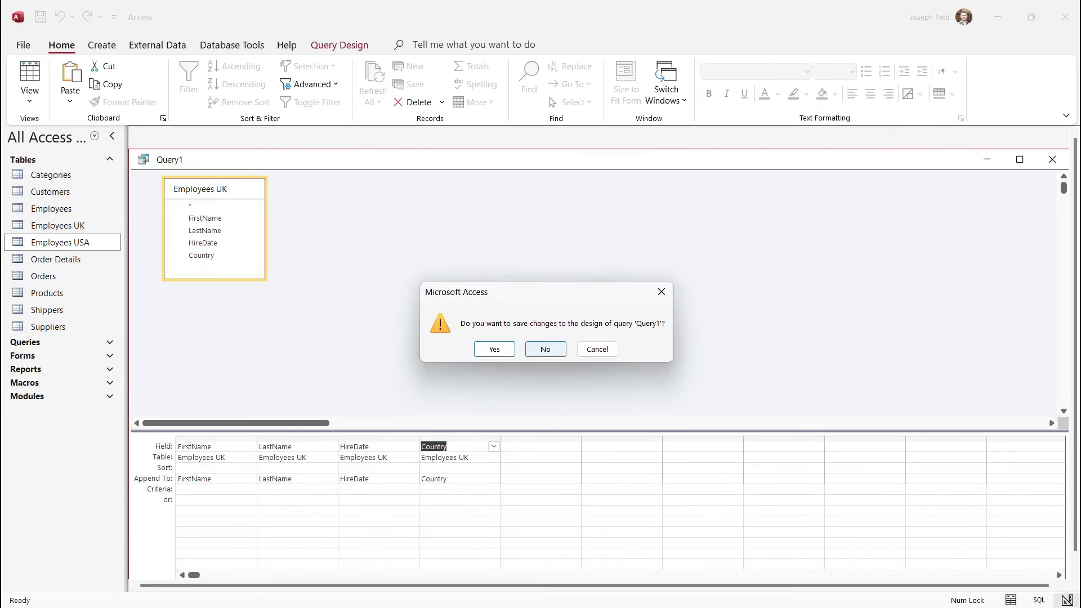
click(545, 349)
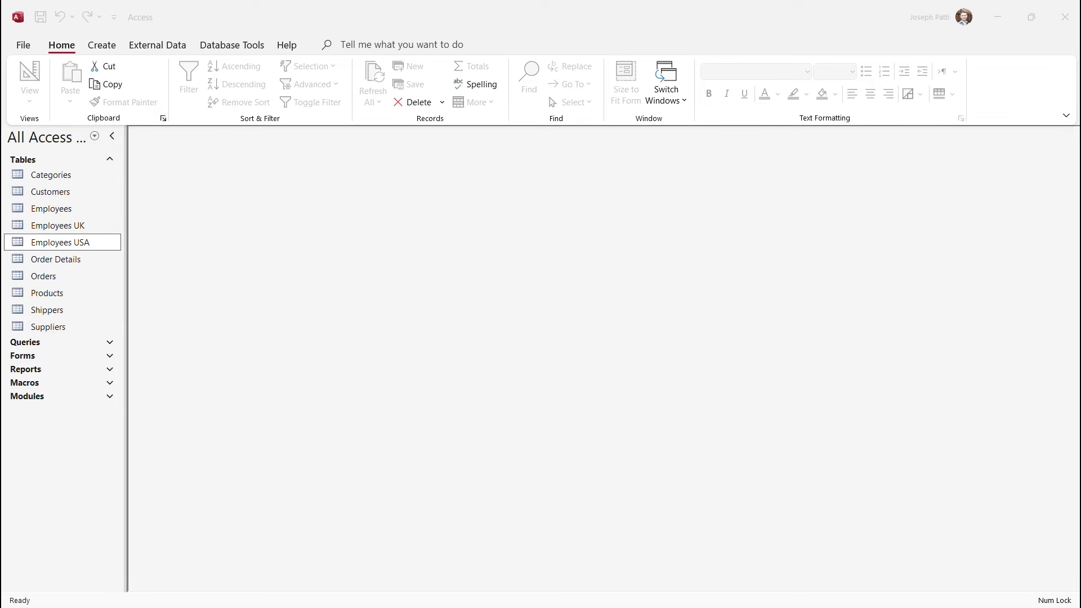
Step: Start a blank query in Design View and add the Employees and Orders tables
click(102, 45)
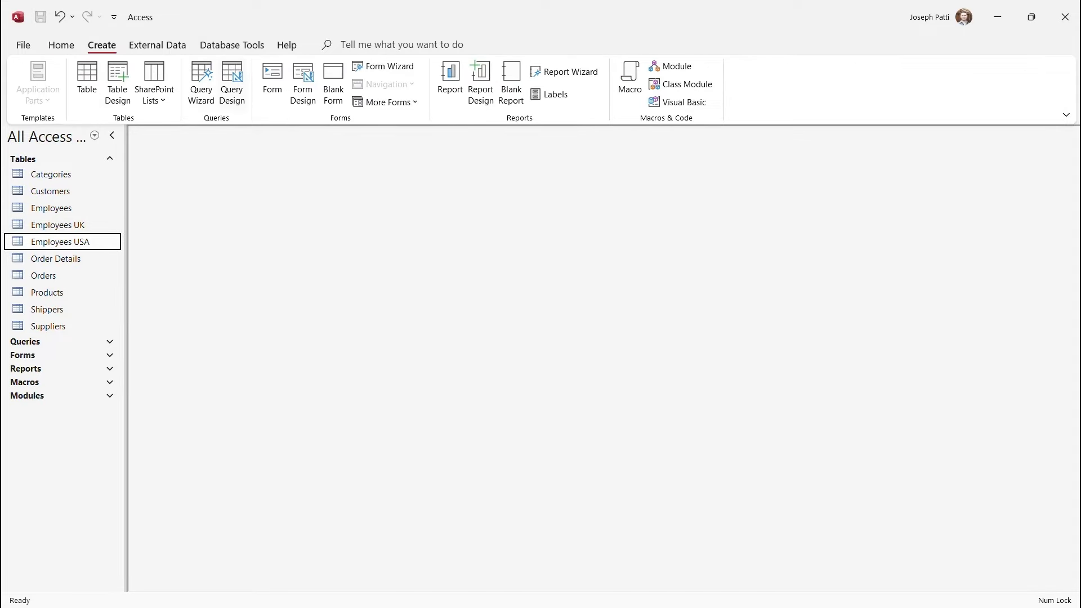
click(231, 82)
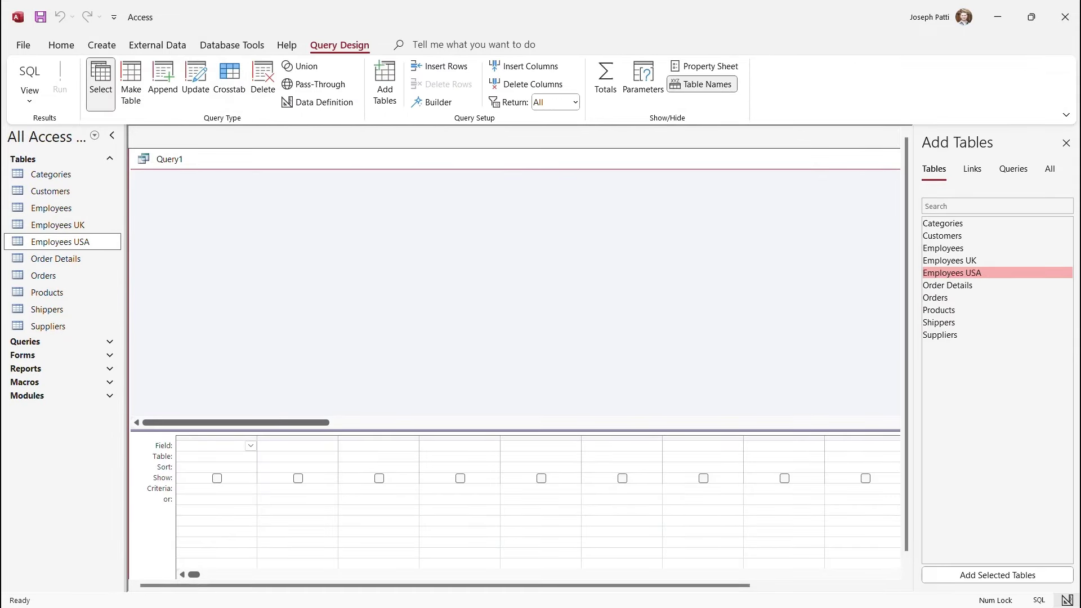
double_click(943, 248)
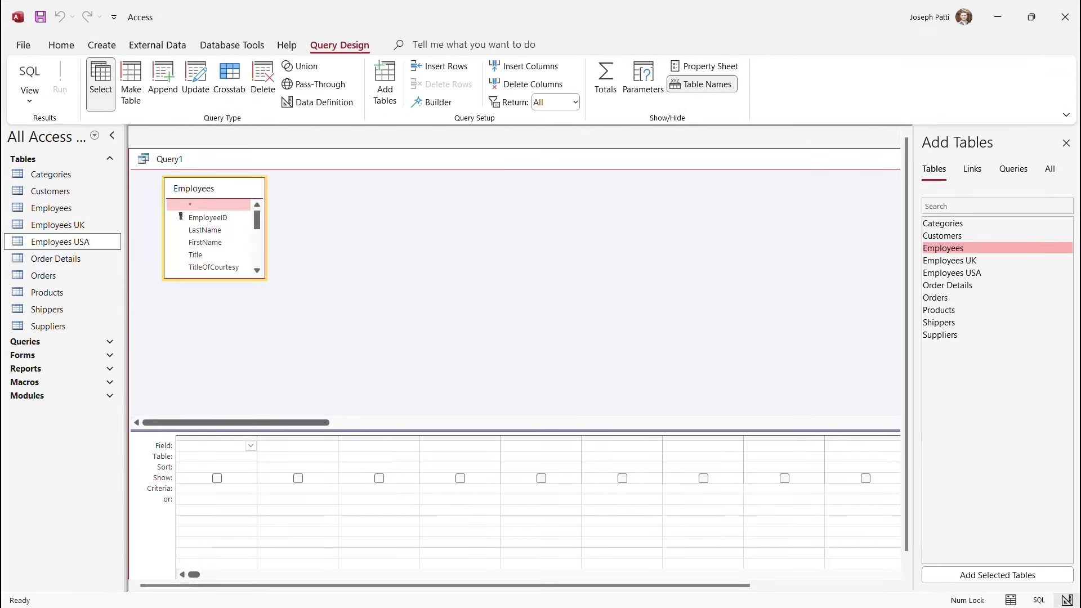
double_click(935, 297)
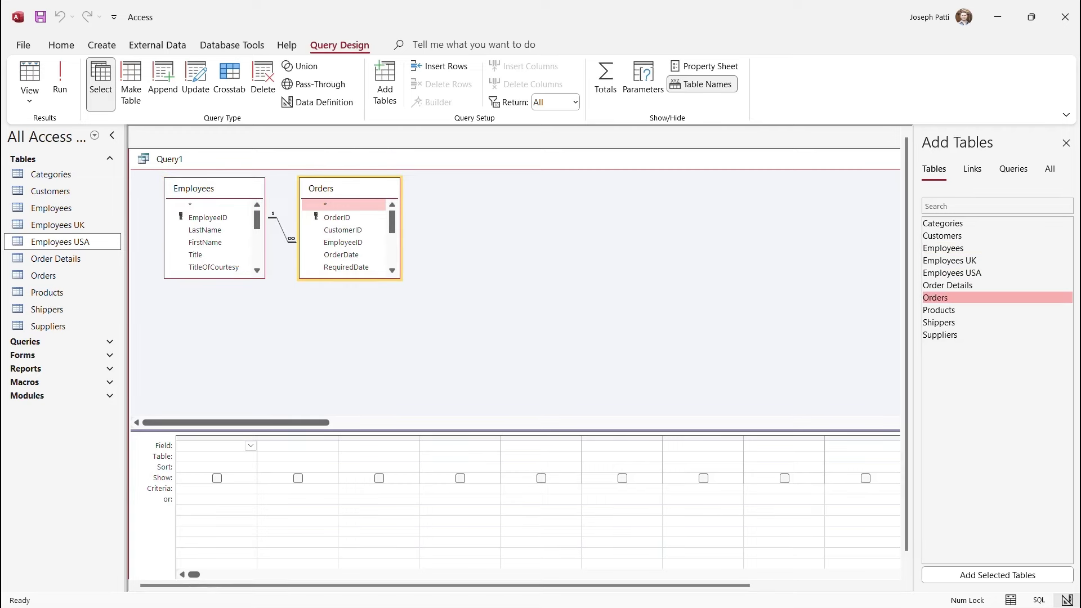
Step: Lengthen the Employees and Orders field lists to show more fields, and move Orders further away from Employees
drag(214, 278, 215, 396)
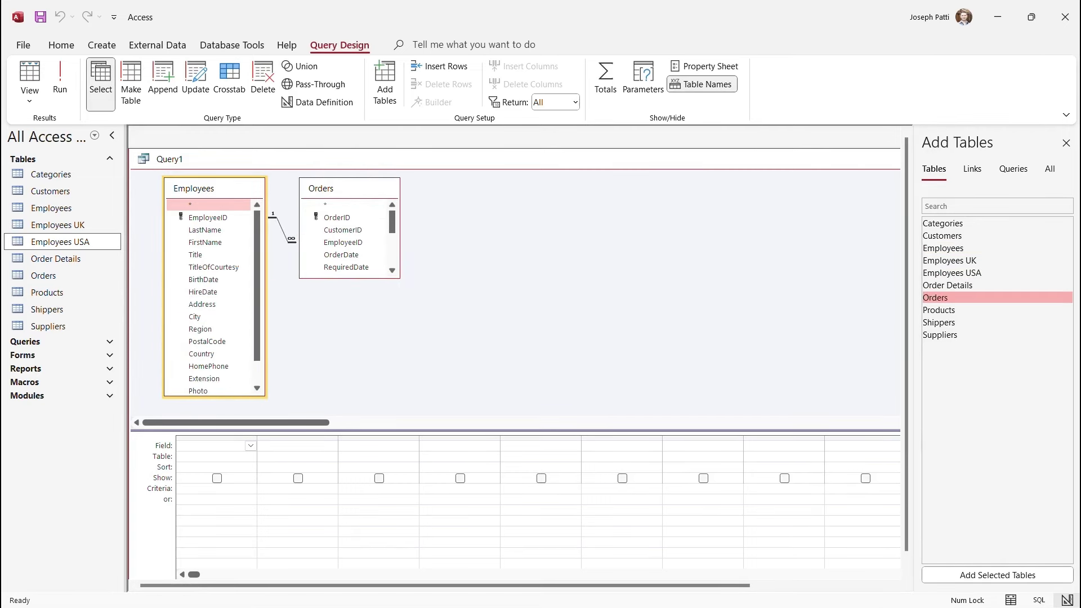
drag(349, 278, 349, 367)
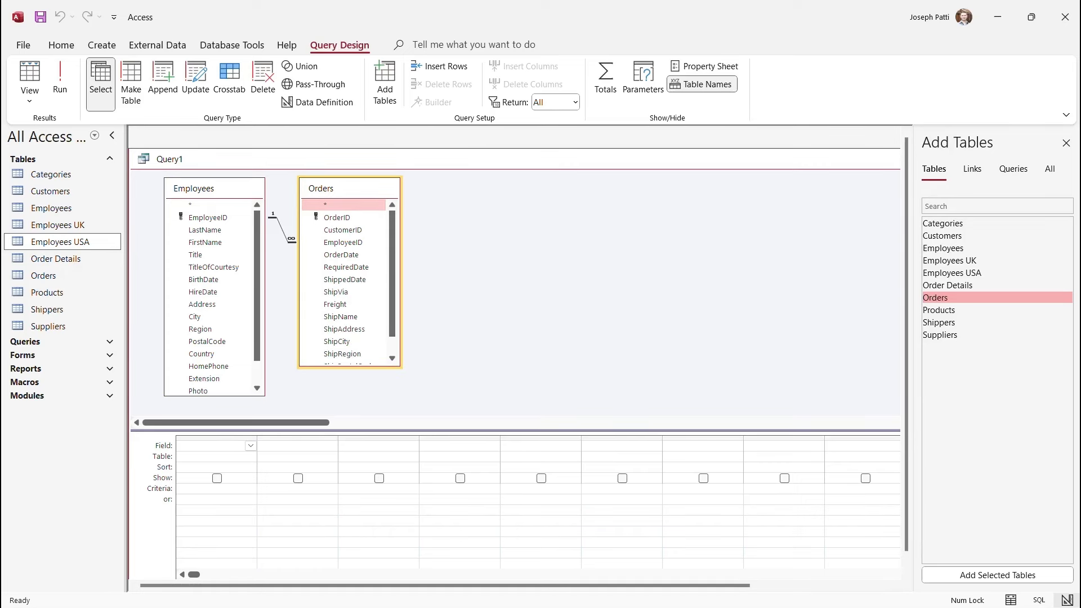
drag(337, 188, 422, 197)
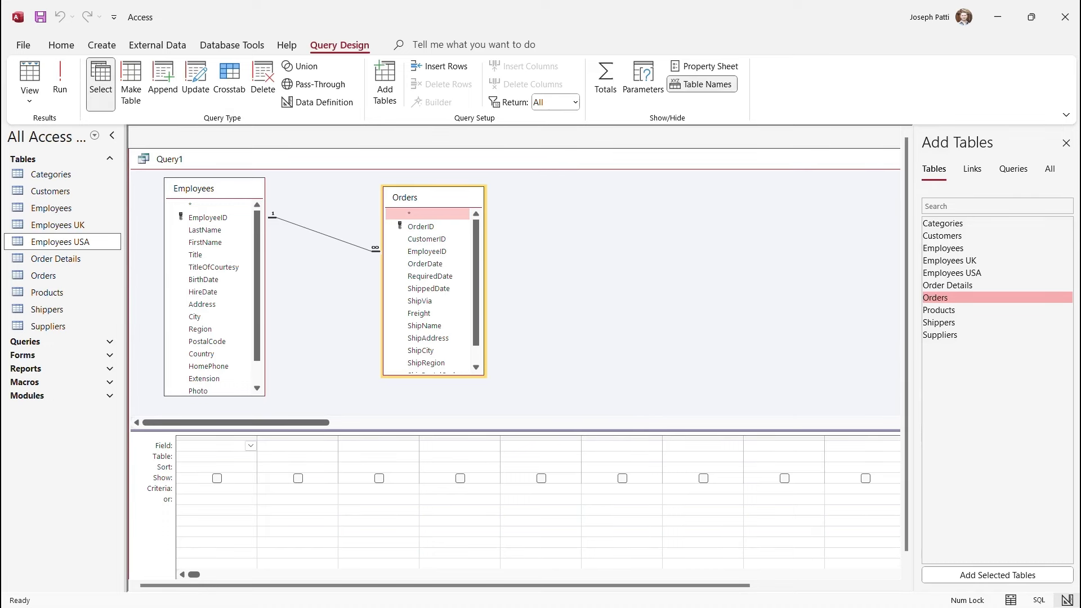
Step: Examine the join type options for the EmployeeID link between Employees and Orders, and leave the join properties without changes
right_click(324, 233)
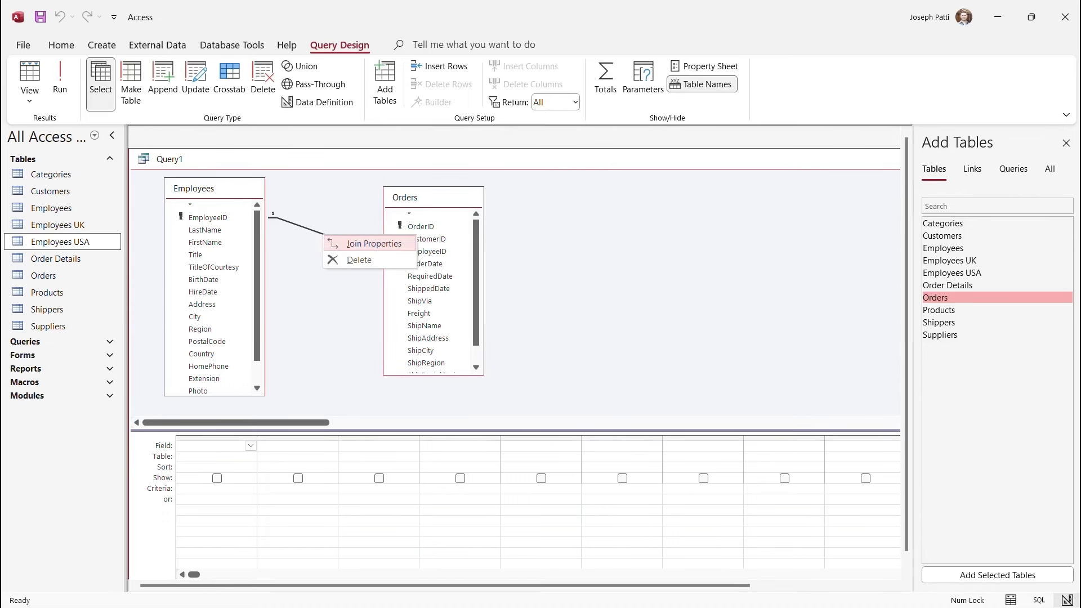
click(374, 243)
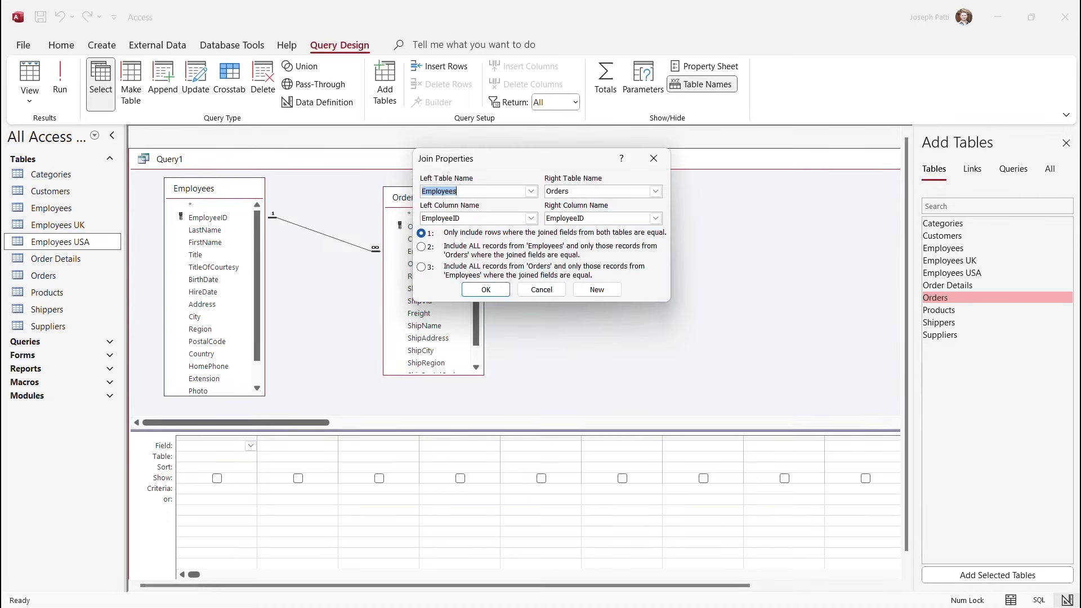
drag(509, 161, 341, 204)
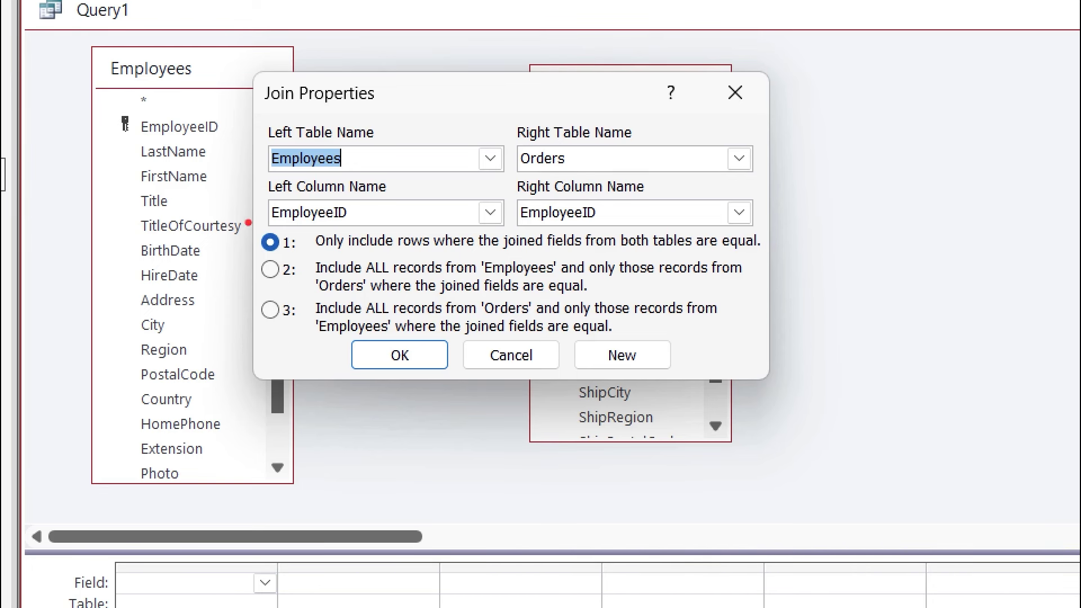
mouse_move(242, 222)
mouse_down()
mouse_move(480, 308)
mouse_move(846, 361)
mouse_up()
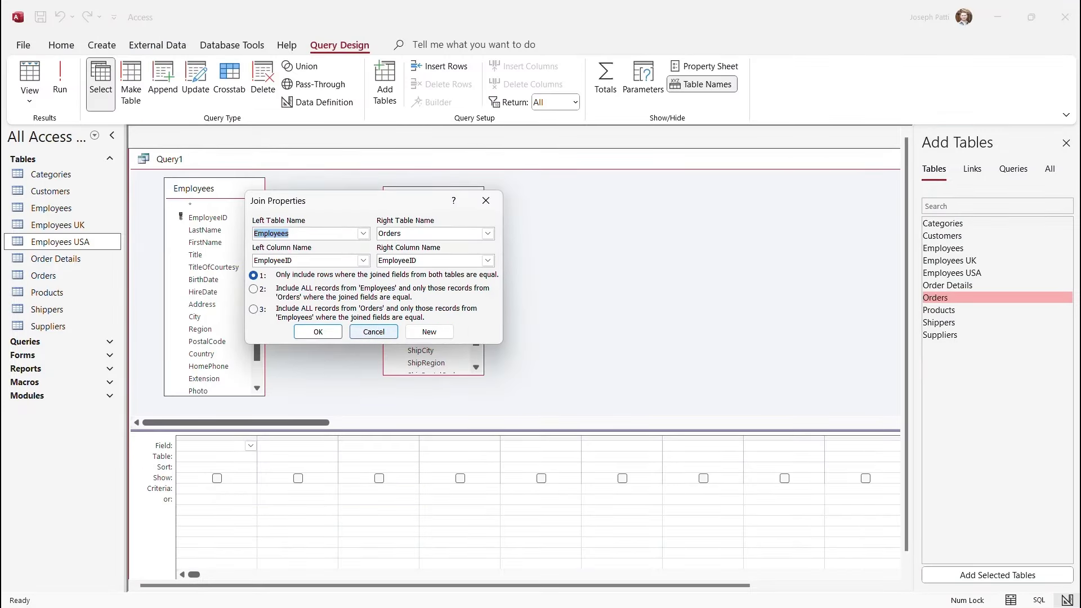
click(373, 332)
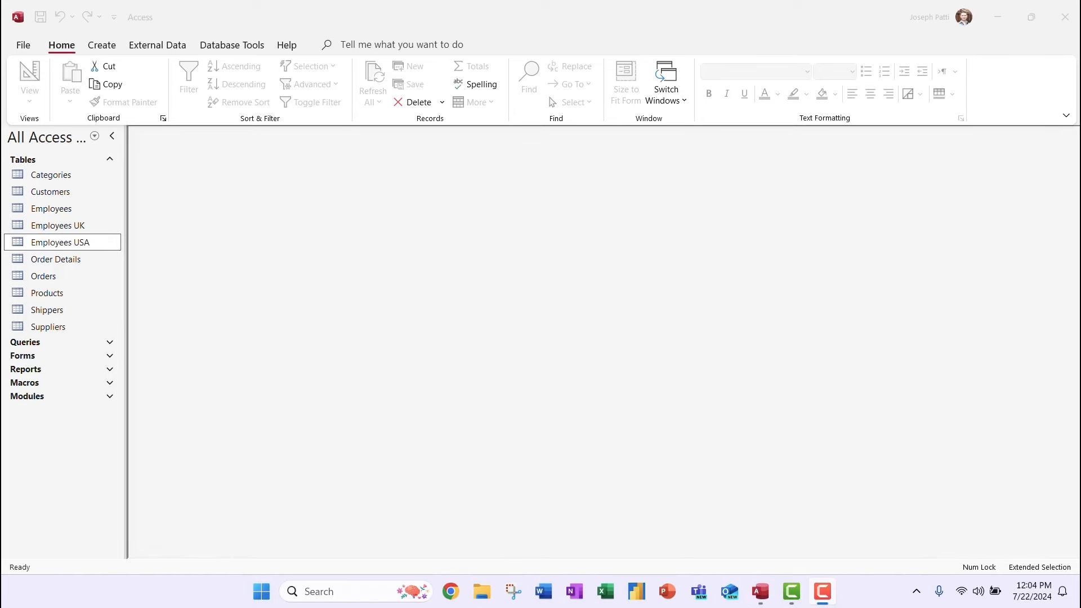
Step: Start a new query in Design View and add the Products, Order Details and Orders tables
click(101, 45)
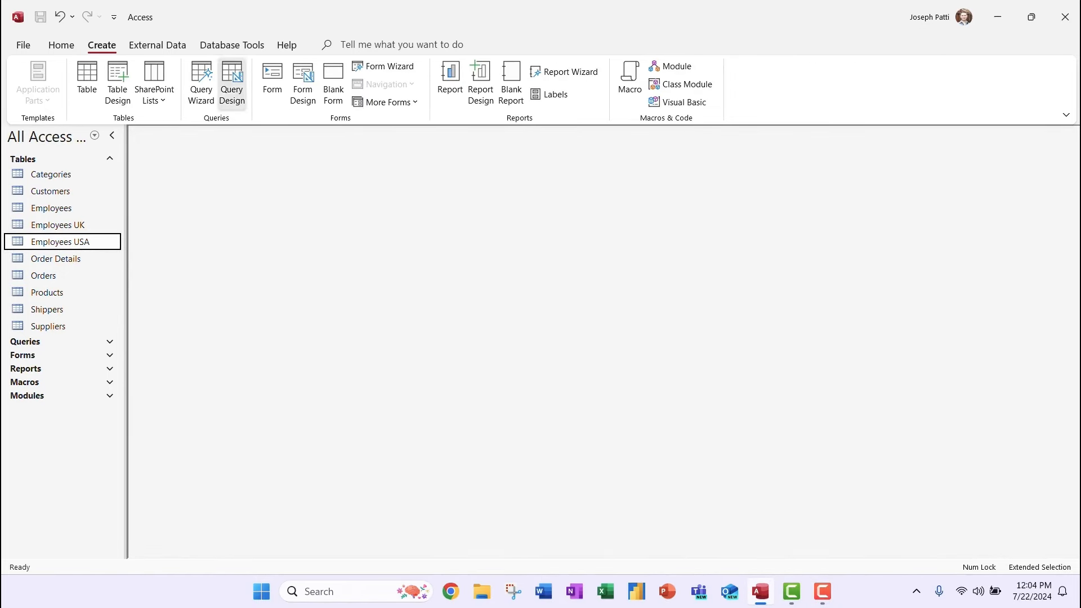
click(232, 82)
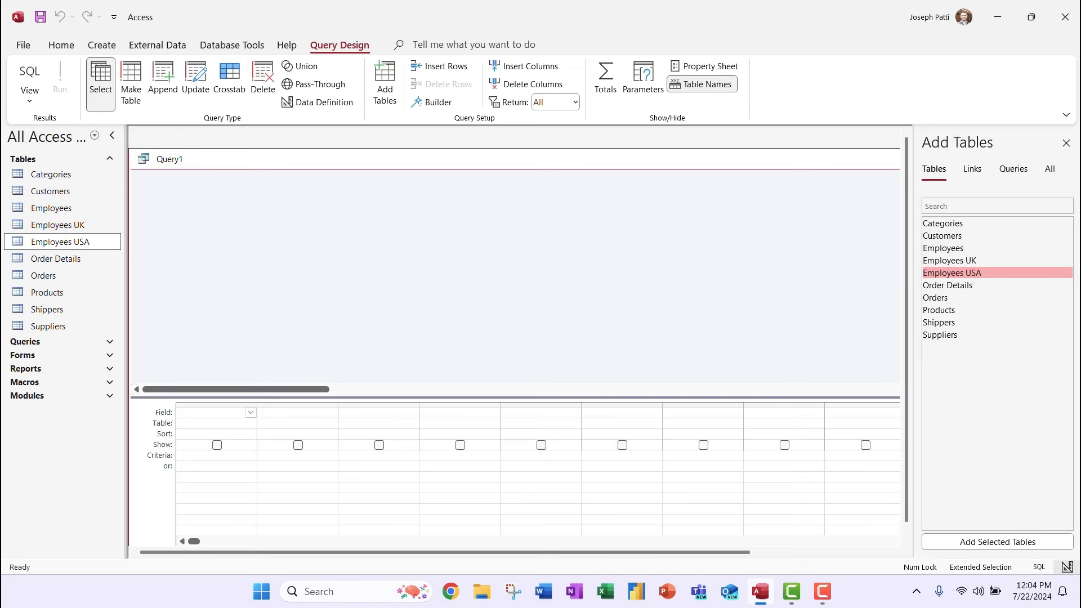
double_click(939, 310)
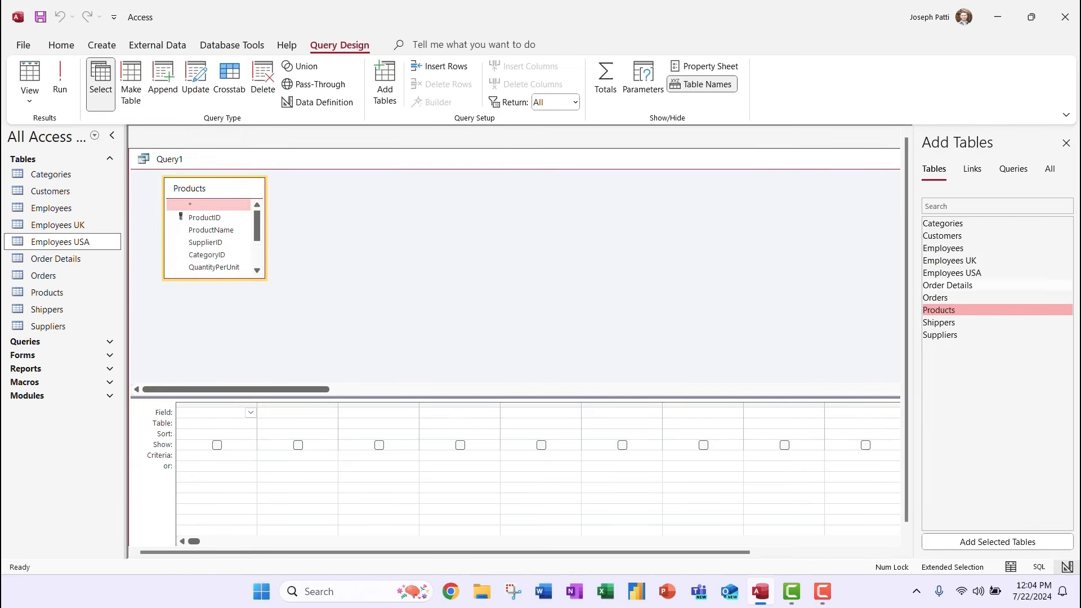
double_click(947, 285)
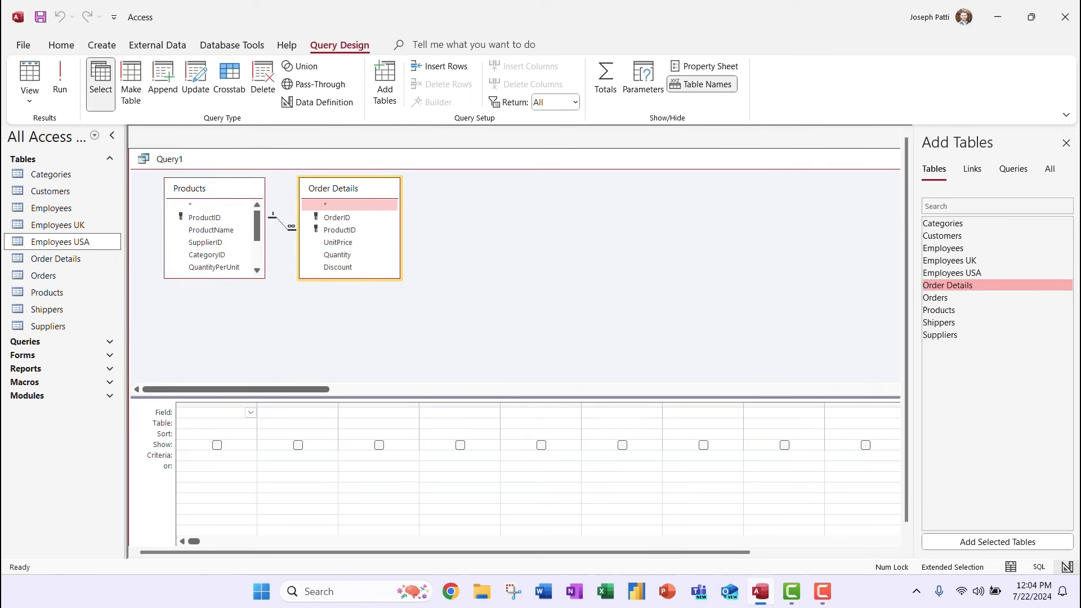
double_click(935, 298)
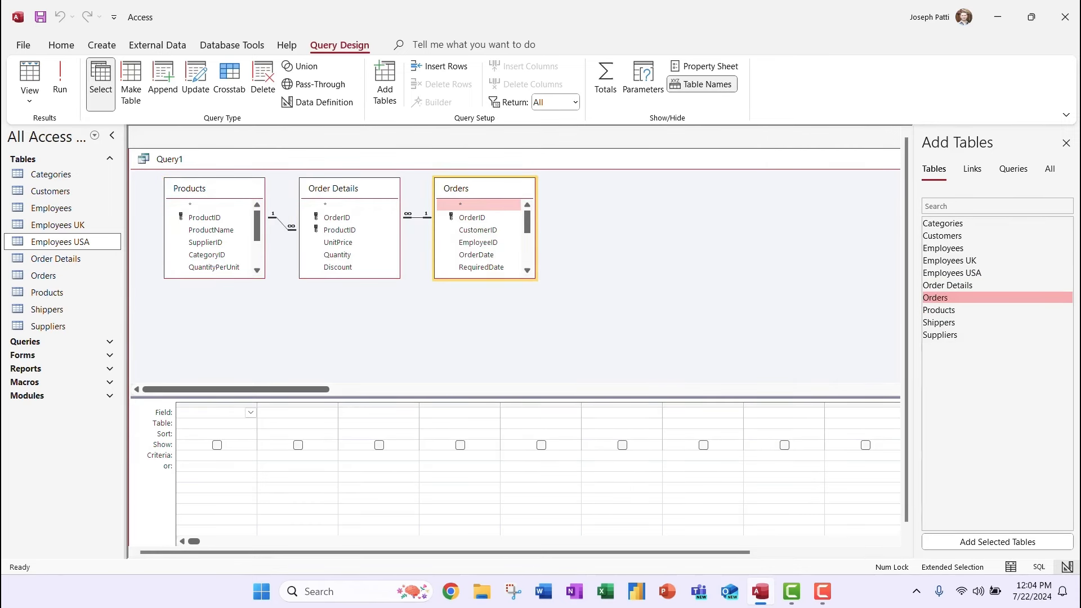
Step: Enlarge the Orders and Products field lists and place Products' ProductID, ProductName, UnitPrice and Orders' OrderDate, ShippedDate in the design grid
drag(485, 279, 485, 374)
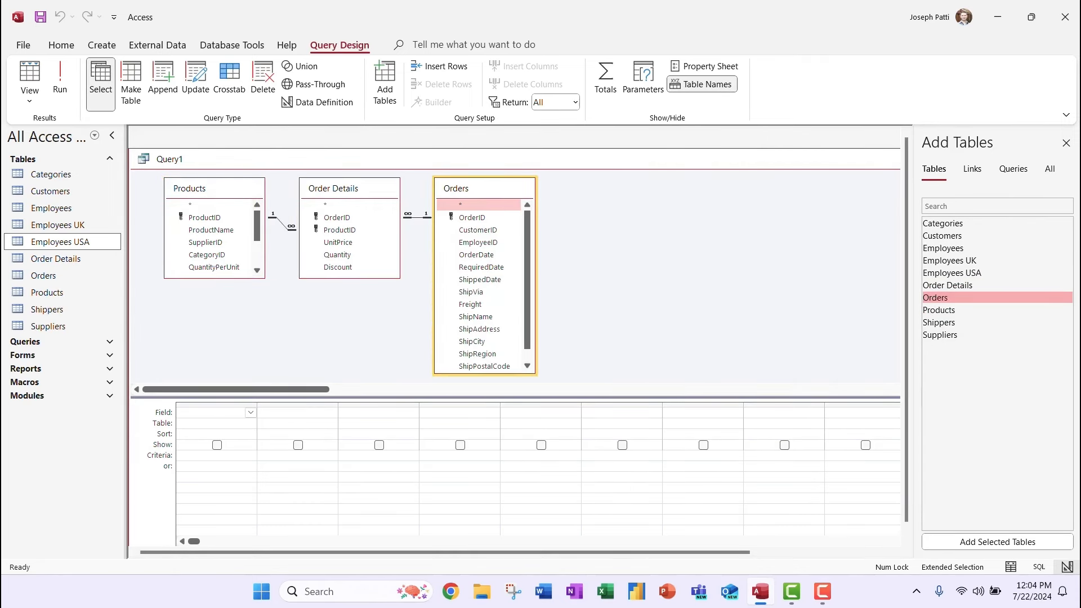
drag(214, 278, 214, 358)
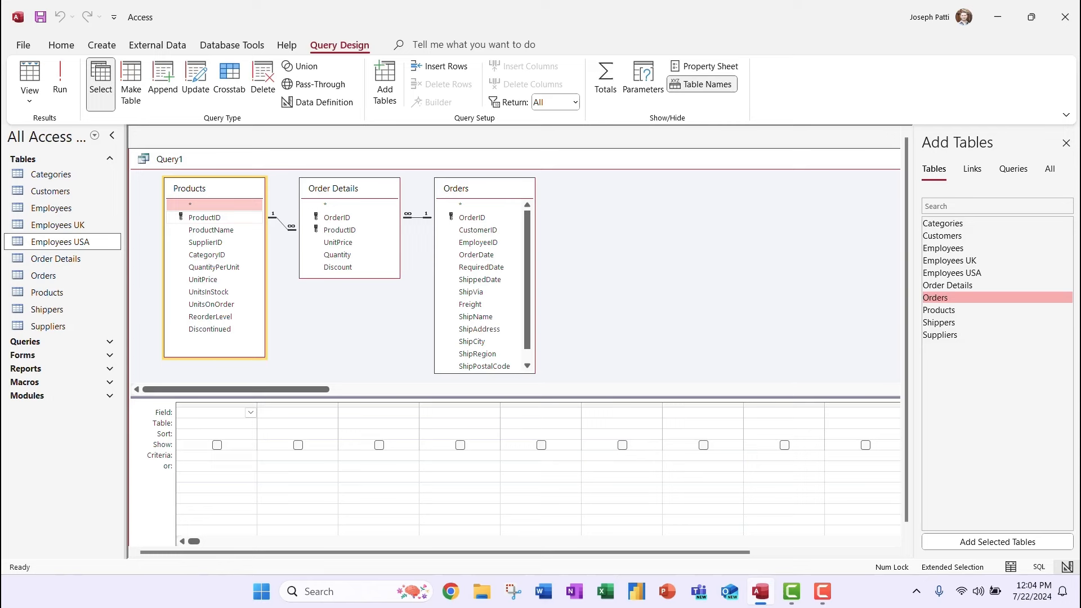
double_click(204, 217)
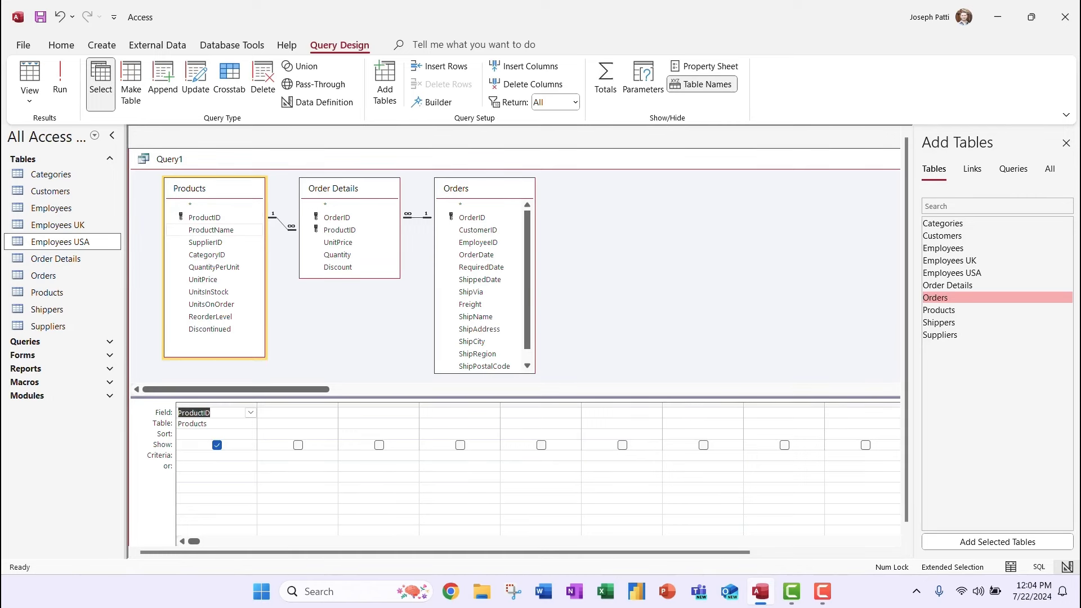
double_click(211, 230)
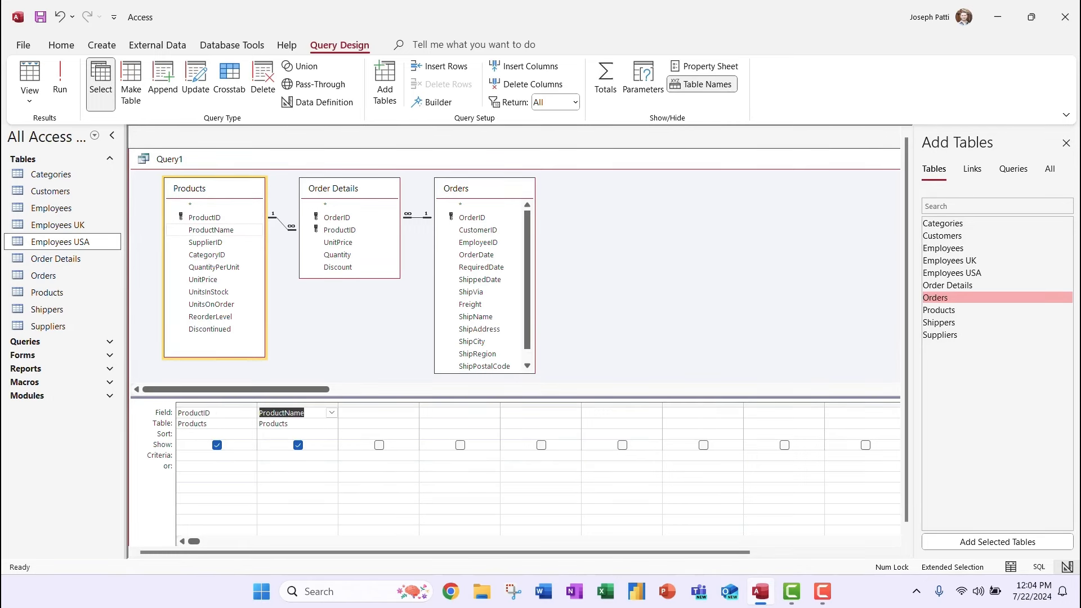
double_click(202, 279)
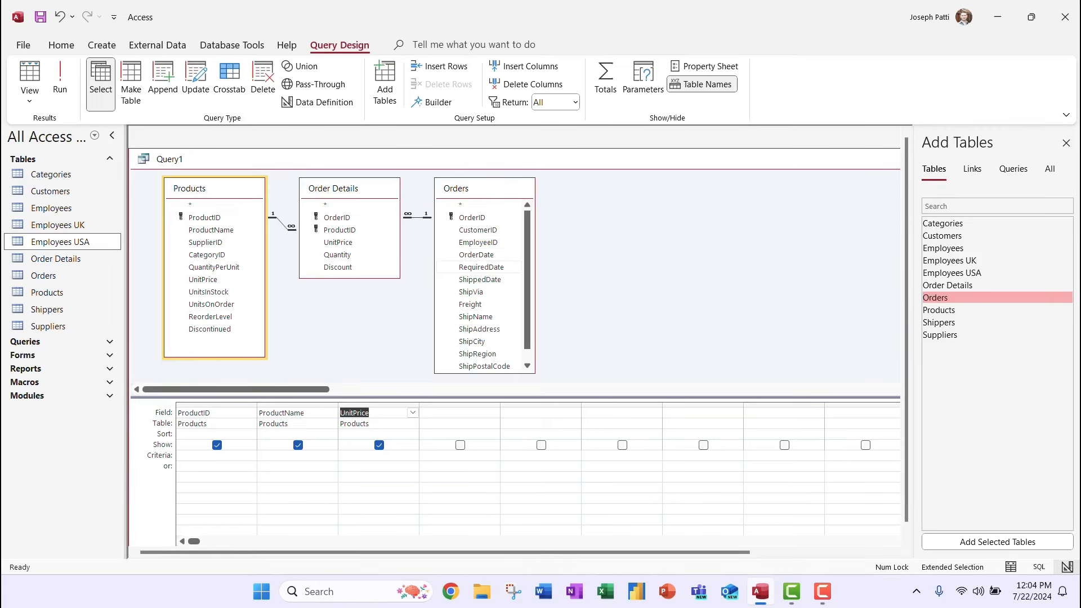
double_click(476, 255)
double_click(479, 279)
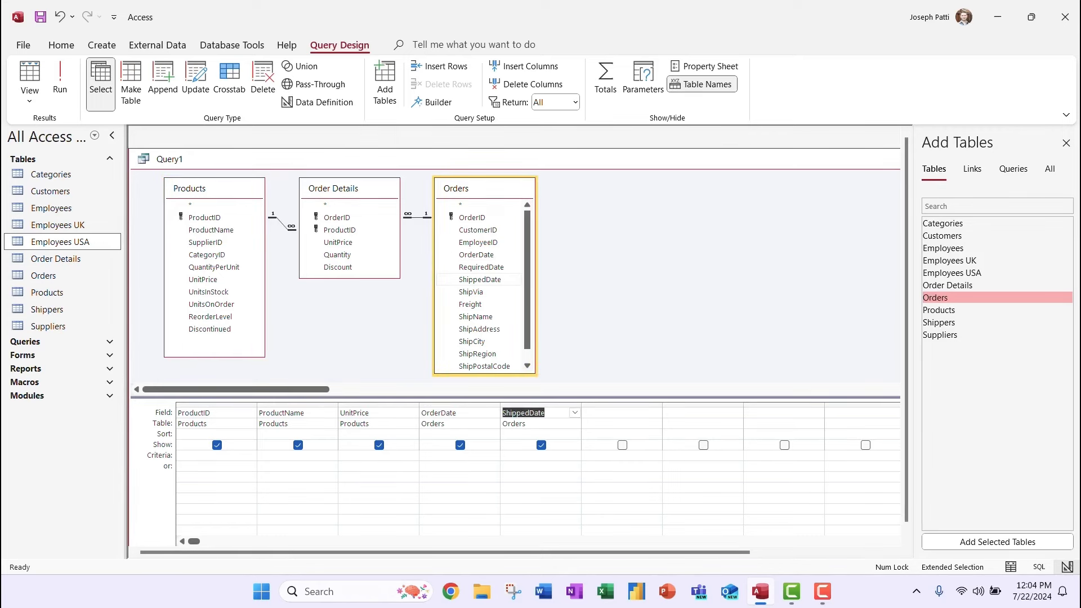
Step: Run the query and examine the product order records in a maximized window
click(60, 79)
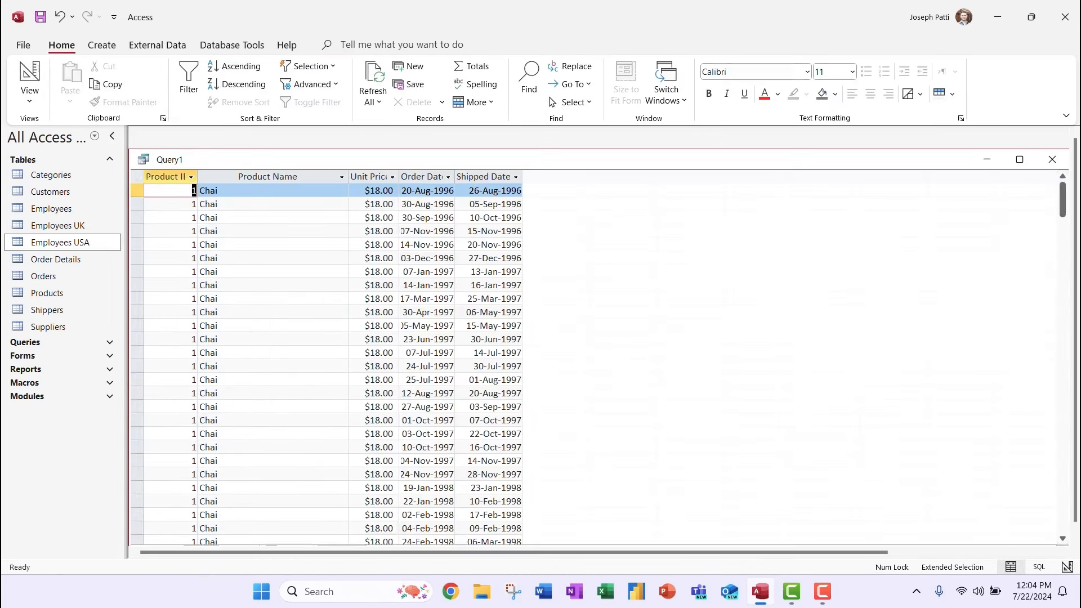
scroll(332, 363, down, 10)
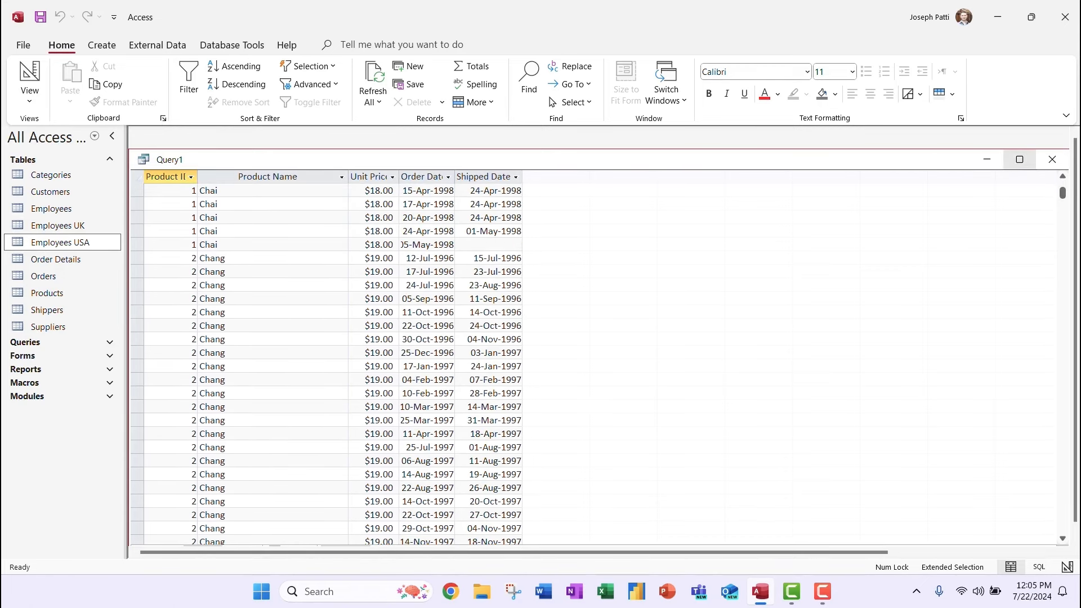
click(1019, 160)
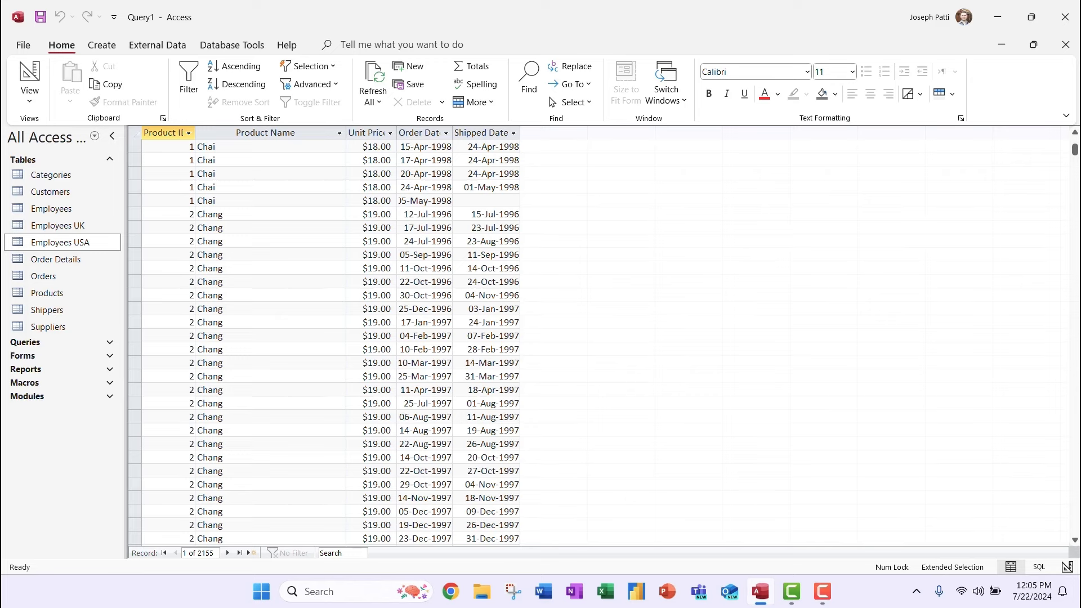
scroll(325, 343, up, 11)
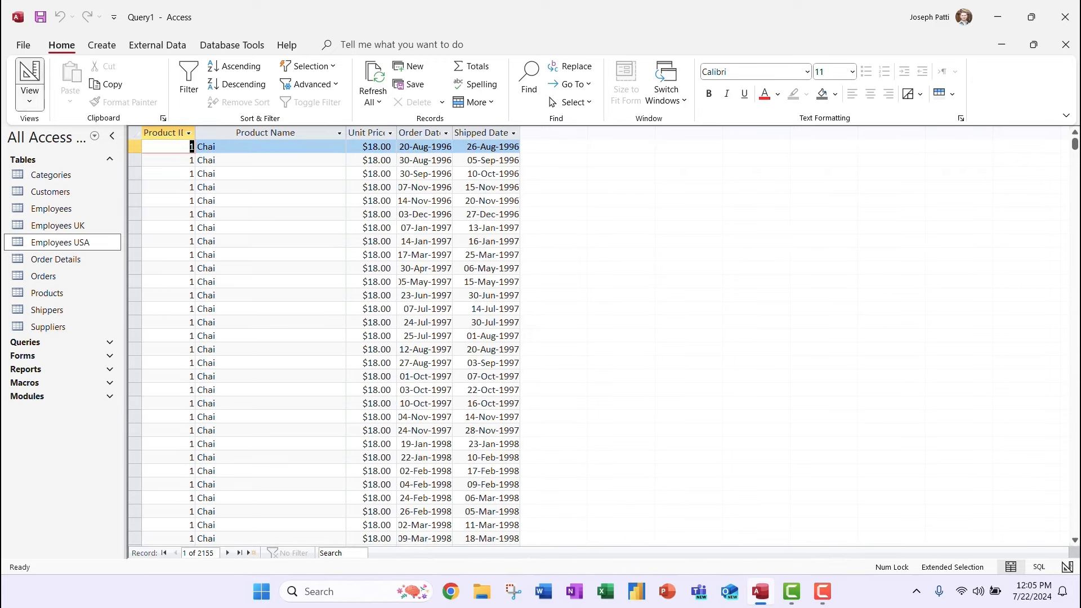
Step: Return to Design View and set the ProductName criterion to the parameter [Please enter a Product Name]
click(30, 102)
click(62, 186)
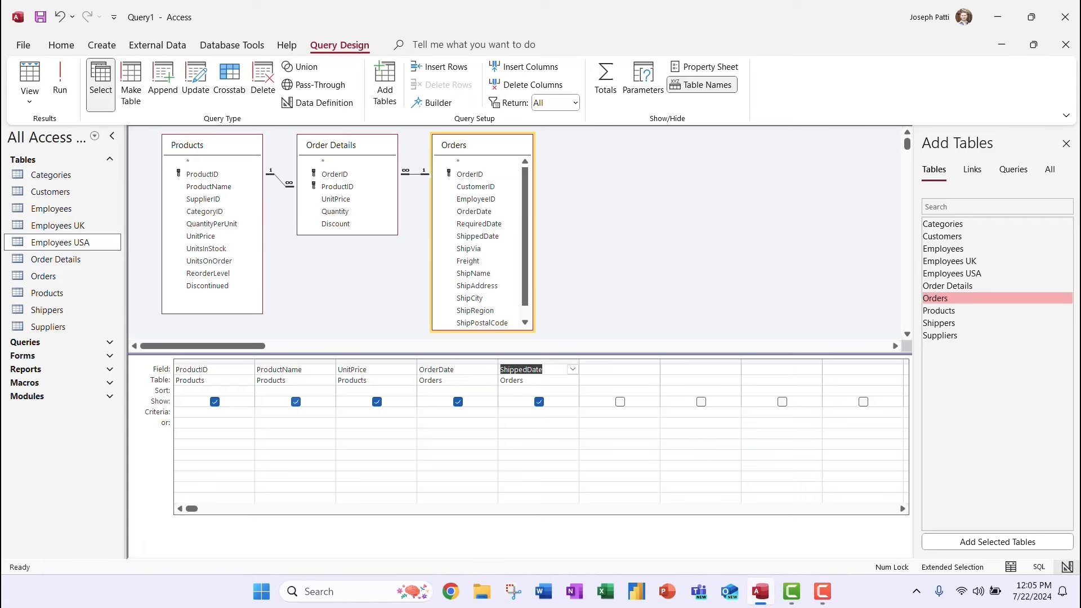
click(294, 412)
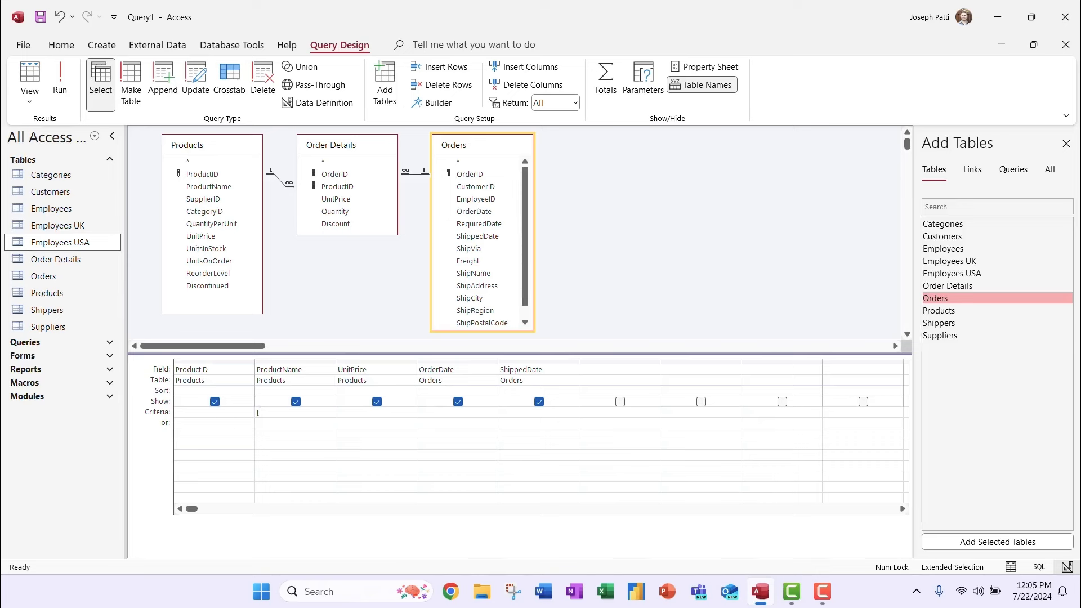
text(Please)
text( enter)
text( a Product)
text( Name)
text(])
Step: Run the parameter query with chai as the product name
click(59, 79)
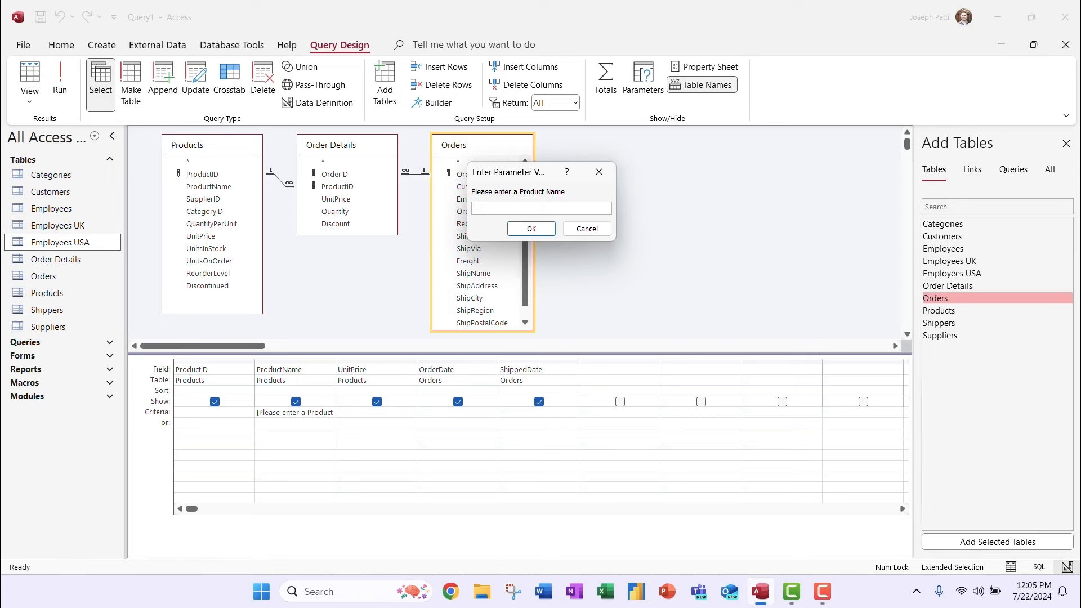
text(chai)
click(531, 228)
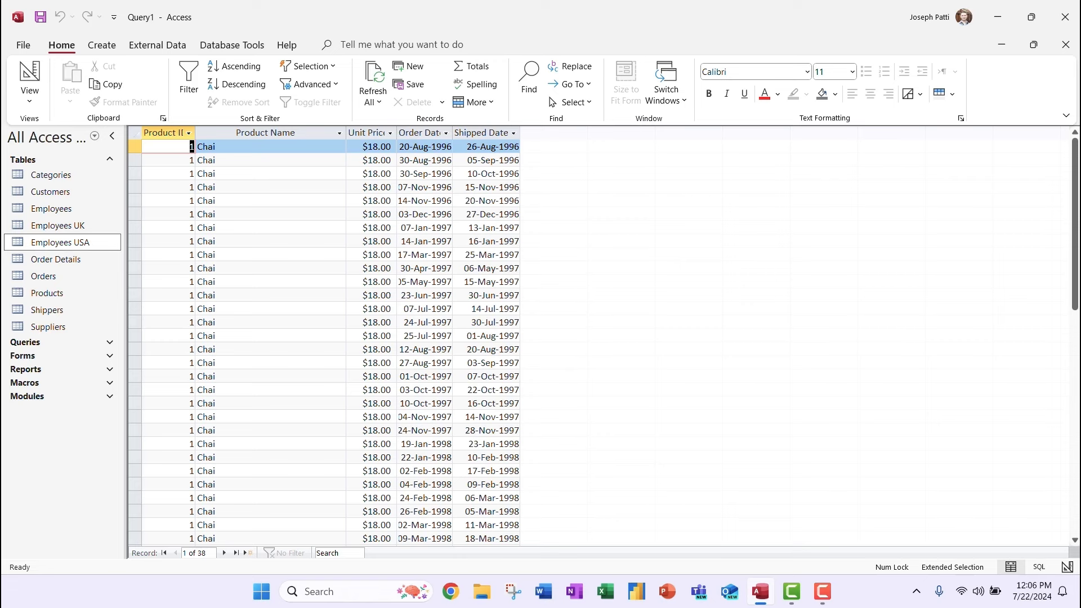
key(BackSpace)
text(shift )
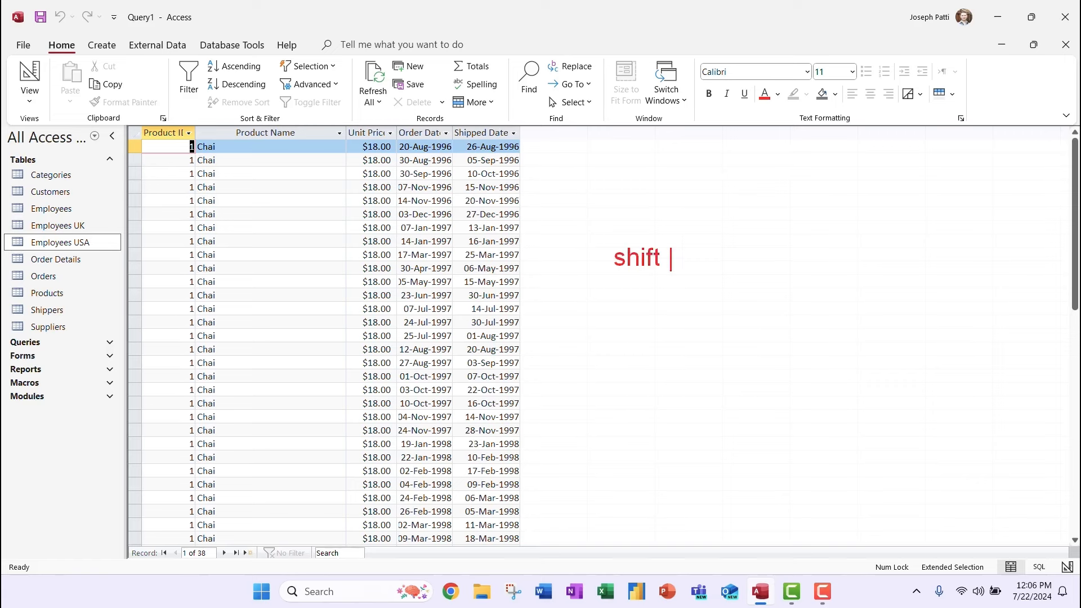
text(+ f9)
key(Escape)
Step: Requery the open results with tofu as the product name
key(shift+F9)
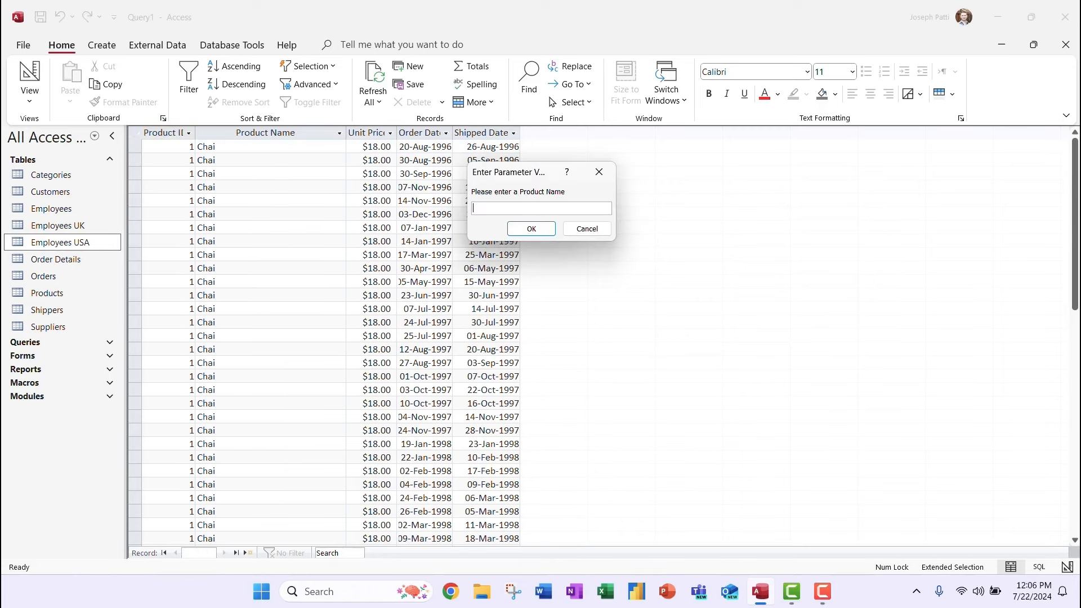
text(tofu)
key(Return)
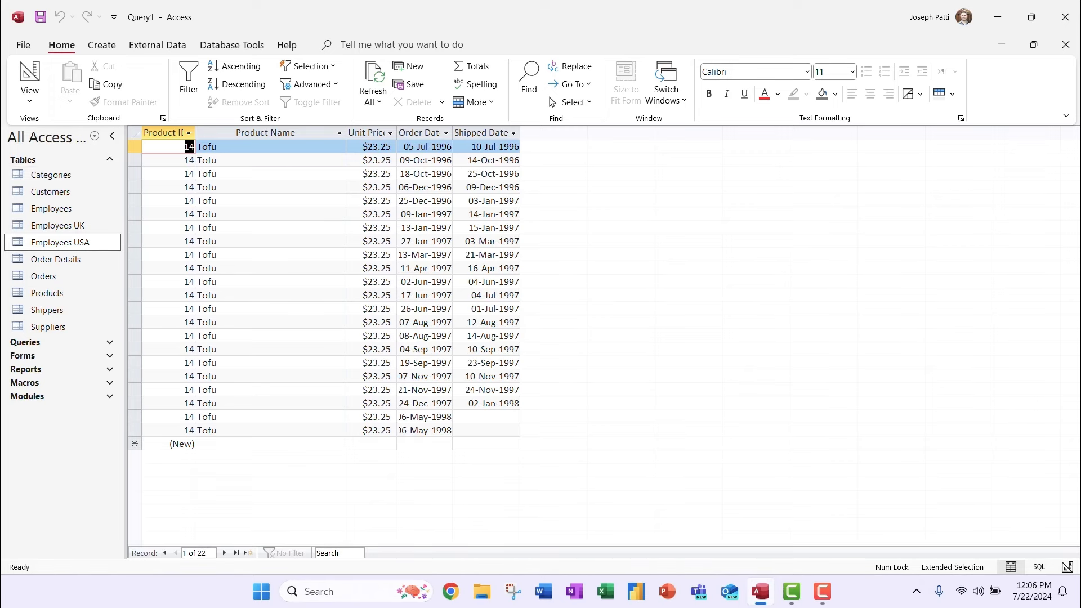
Step: In Design View, add ShipCountry from Orders to the grid with the parameter criterion [Enter a Country]
click(29, 90)
click(57, 184)
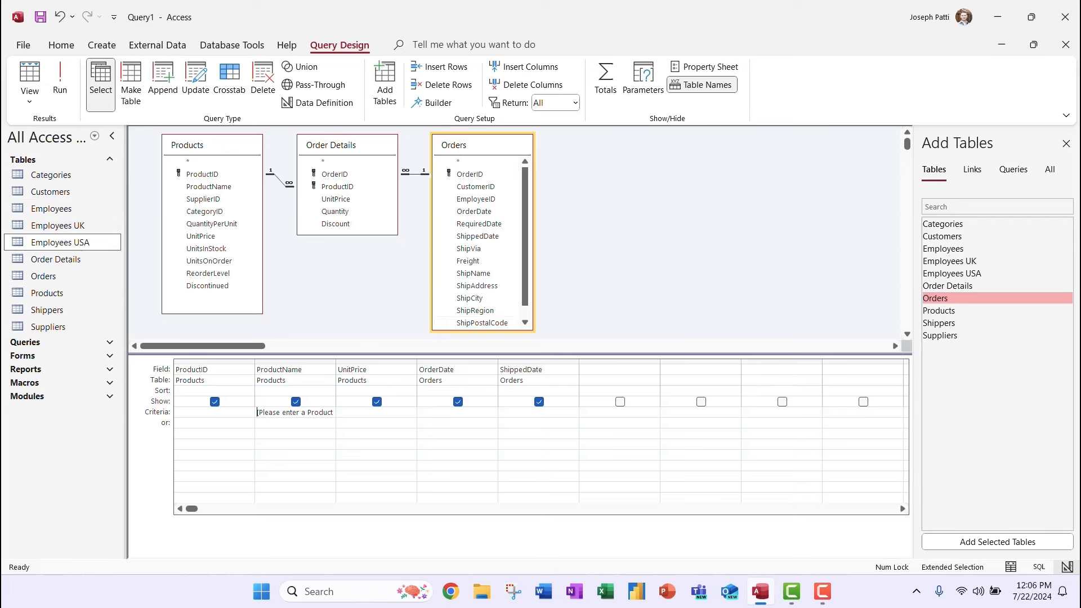
scroll(481, 242, down, 1)
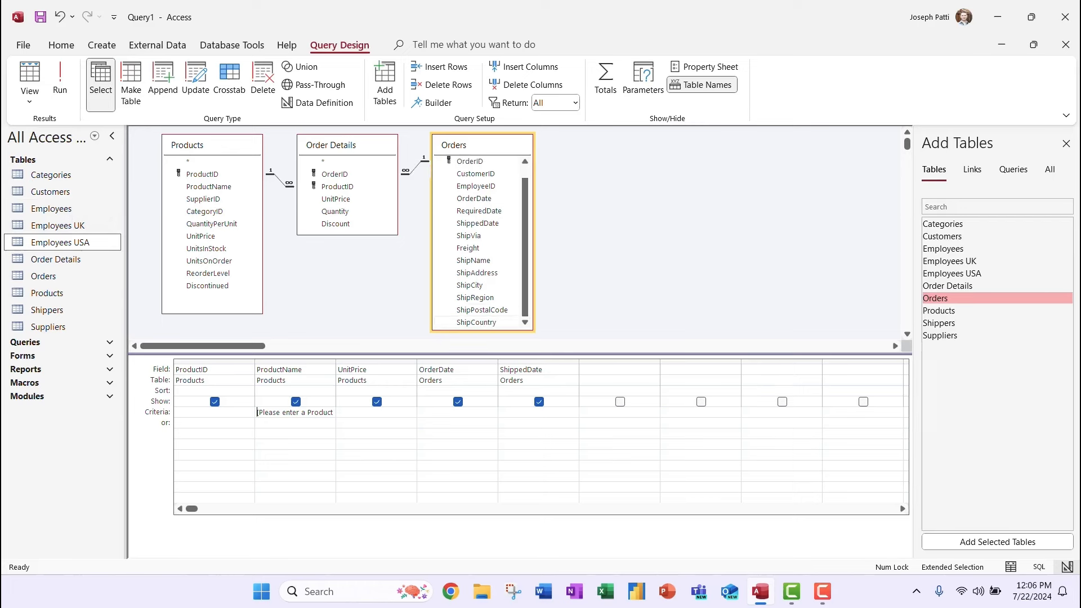
double_click(477, 322)
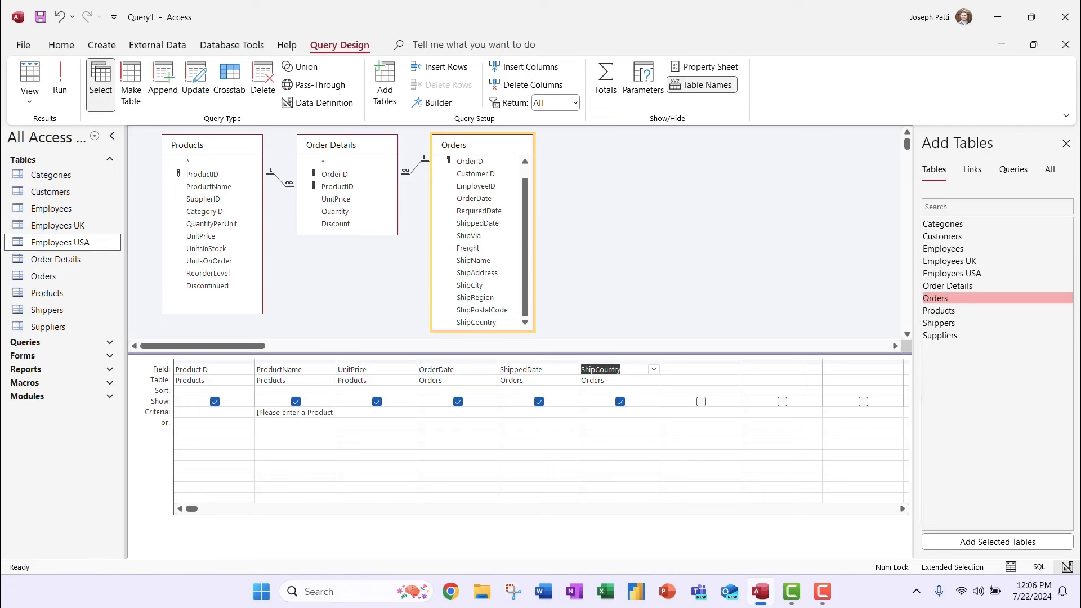
click(618, 412)
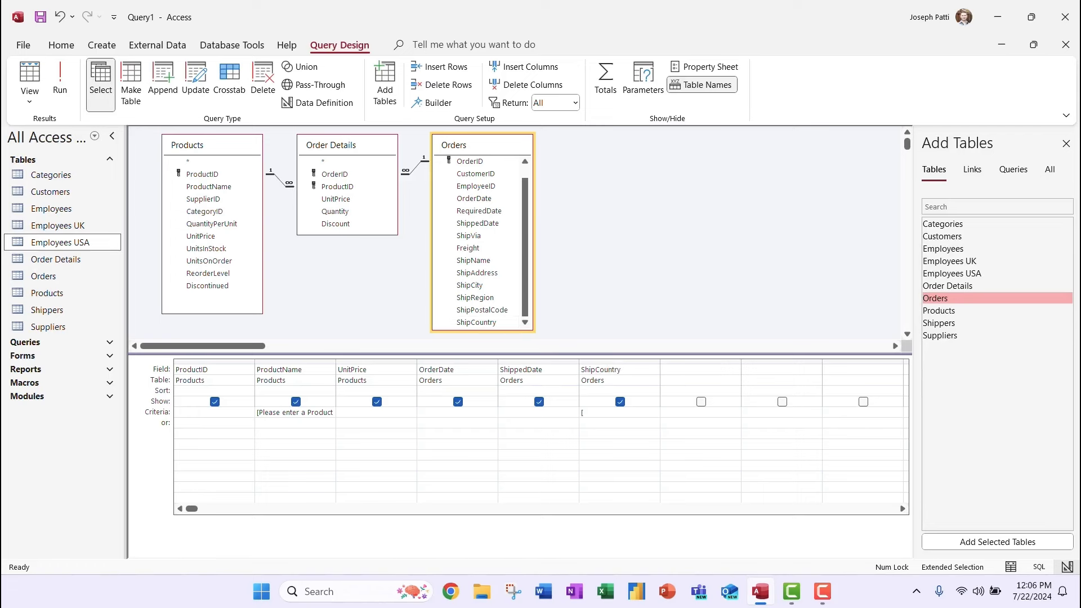
text(Enter a Country)
Step: Run the query with tofu as the product name and USA as the country
click(60, 82)
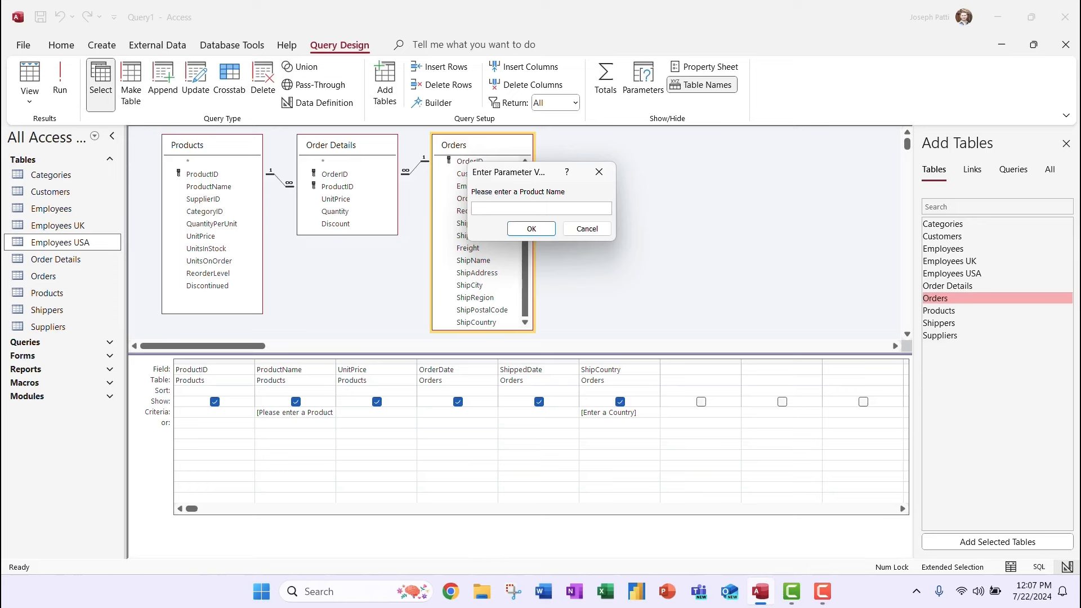
text(tofu)
key(Return)
key(Return)
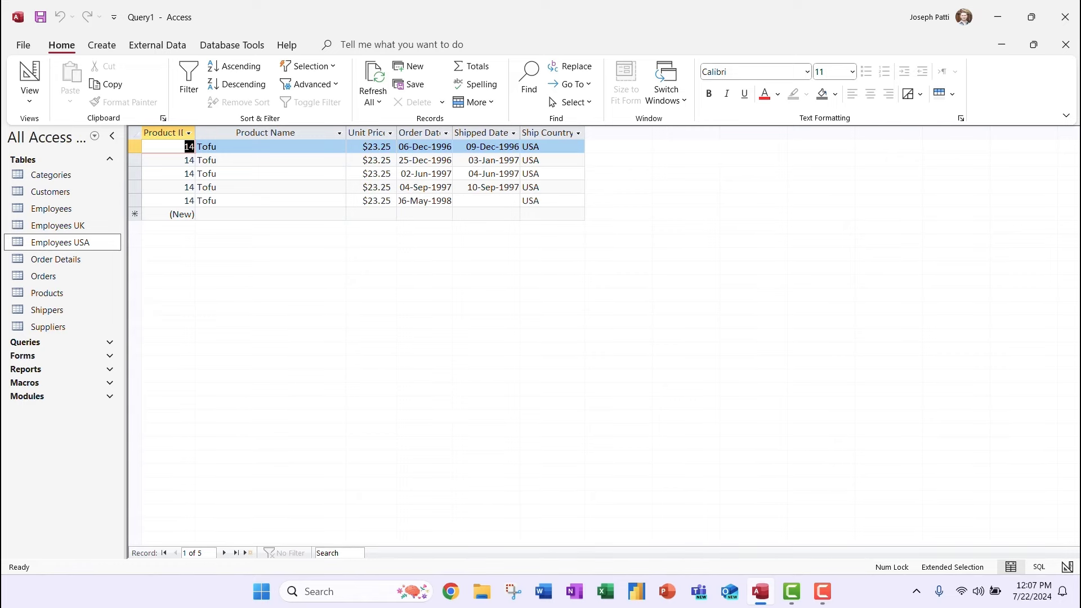
Step: Return to Design View and remove the parameter criteria from the ShipCountry and ProductName columns
click(29, 100)
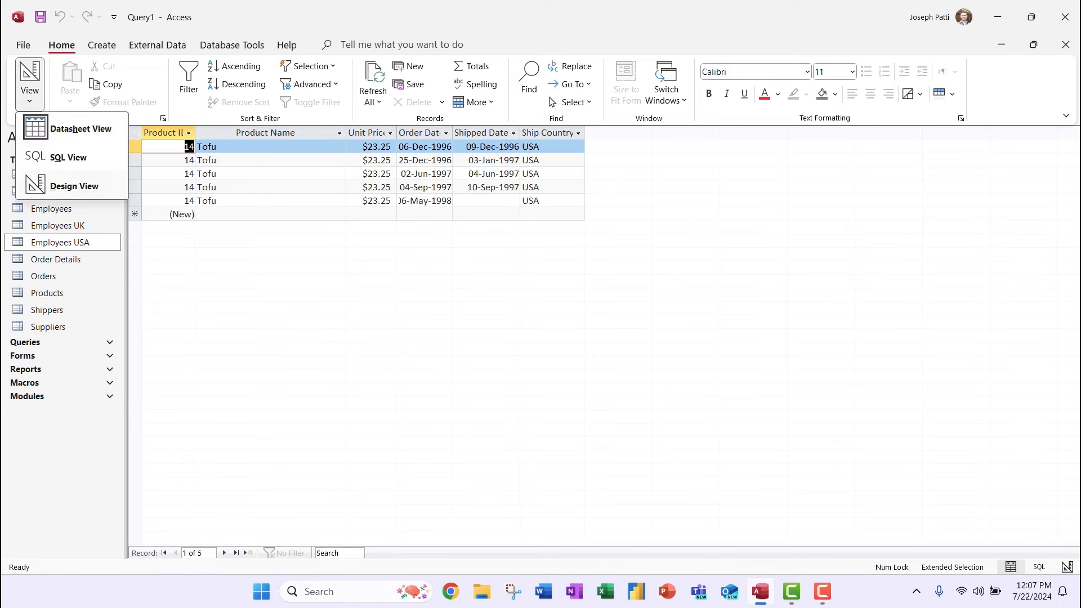
click(74, 186)
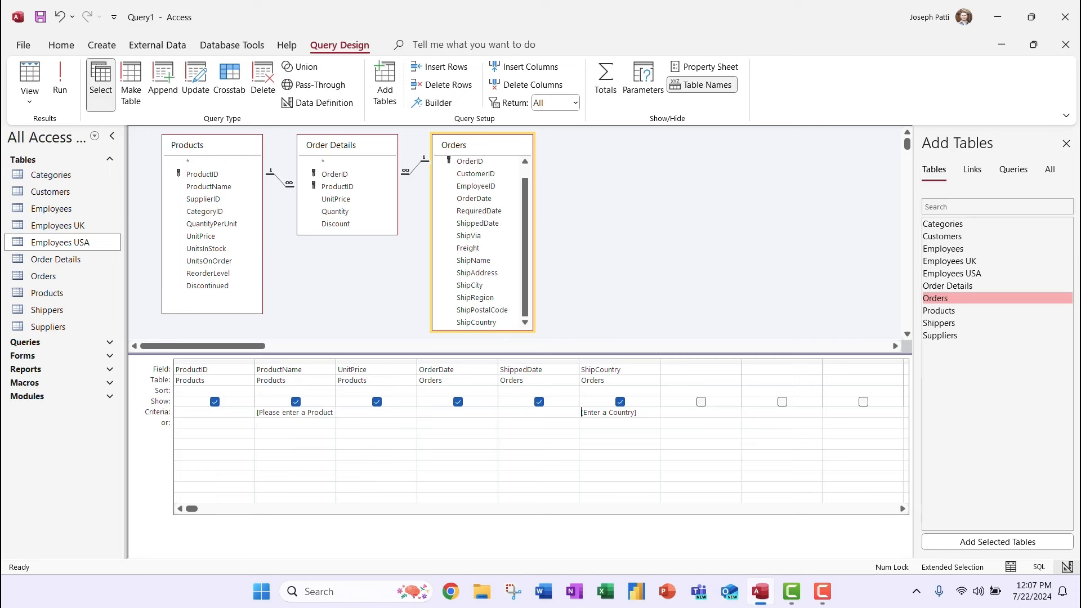
key(shift+Right)
key(shift+Right)
key(shift+Right)
key(shift+Right)
key(shift+End)
key(Delete)
drag(335, 412, 259, 412)
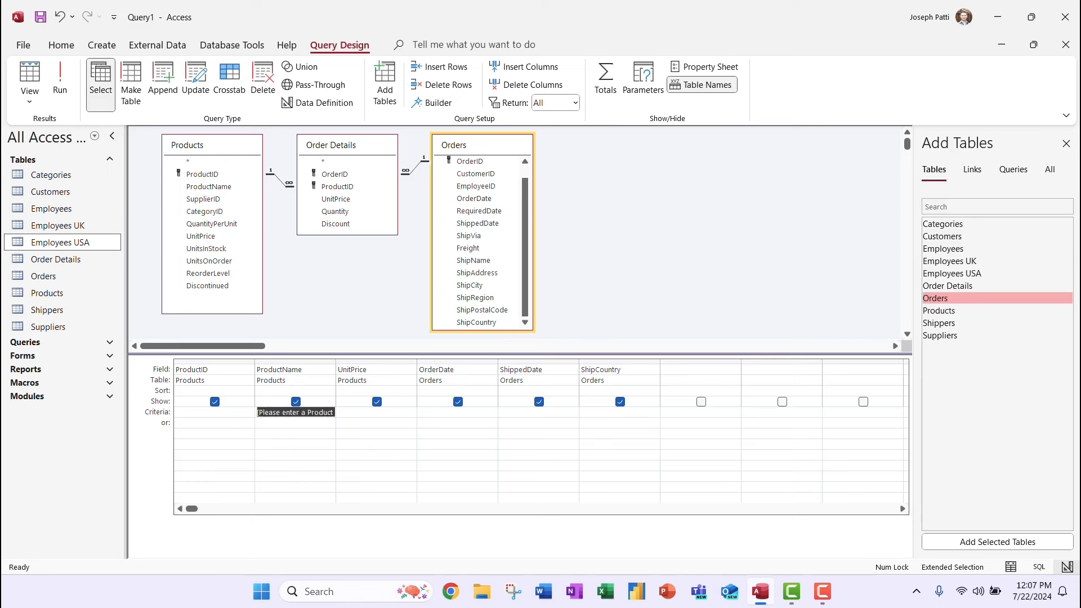
key(Delete)
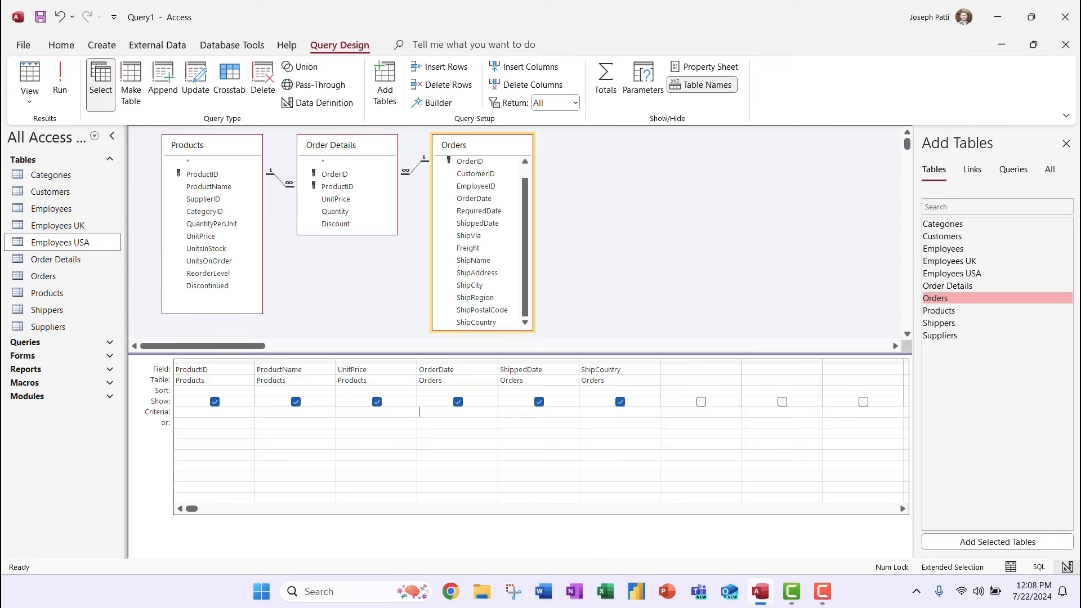
Step: Set the OrderDate criterion to BETWEEN [Enter Start Date] AND [Enter End Date], using the Zoom editor
text(BETW)
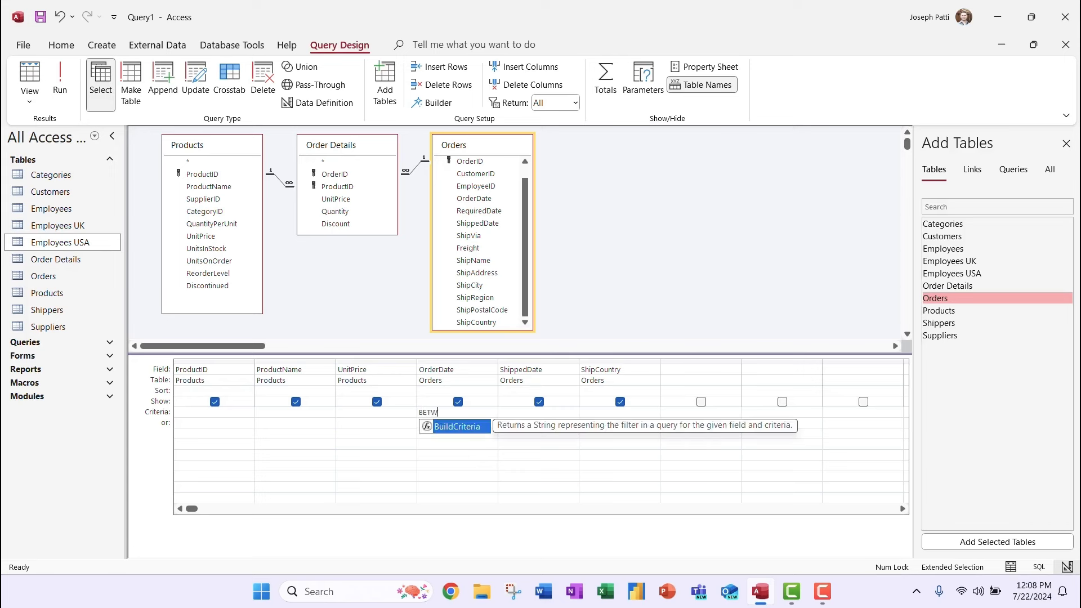
text(EEN)
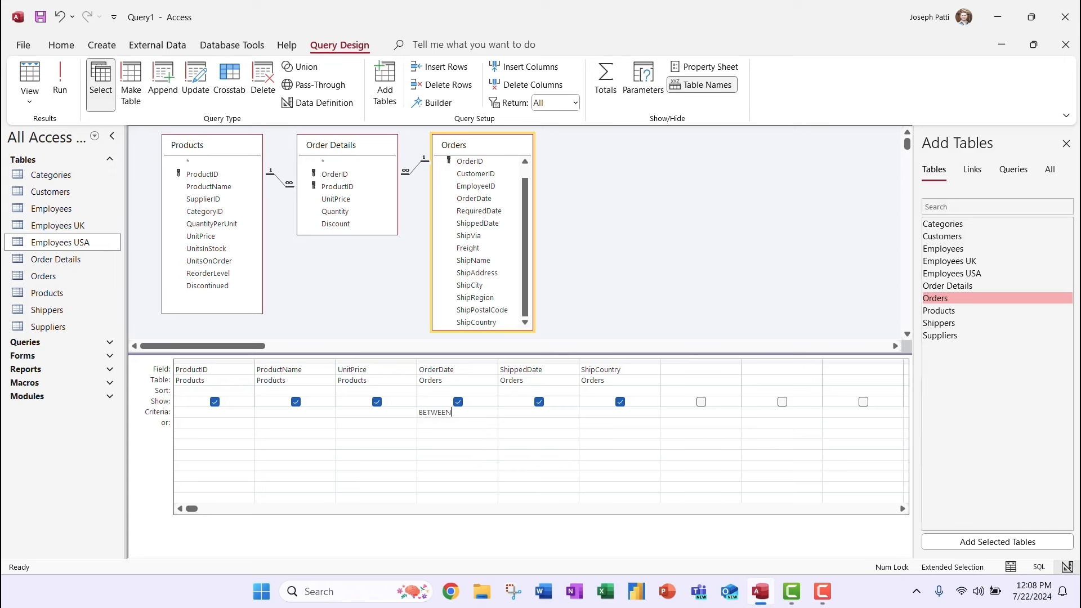
right_click(465, 415)
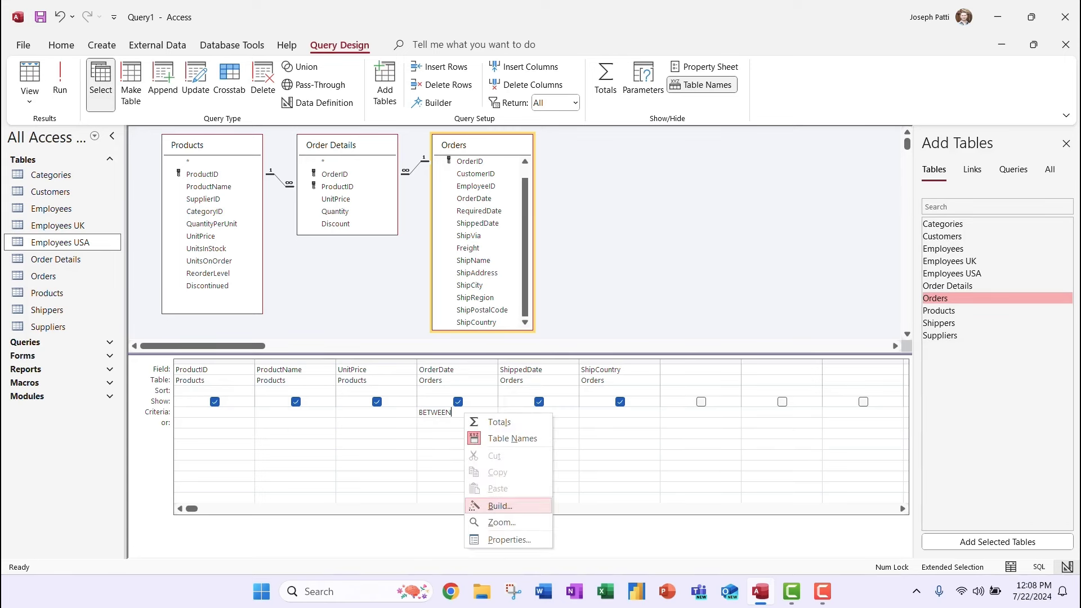
click(501, 522)
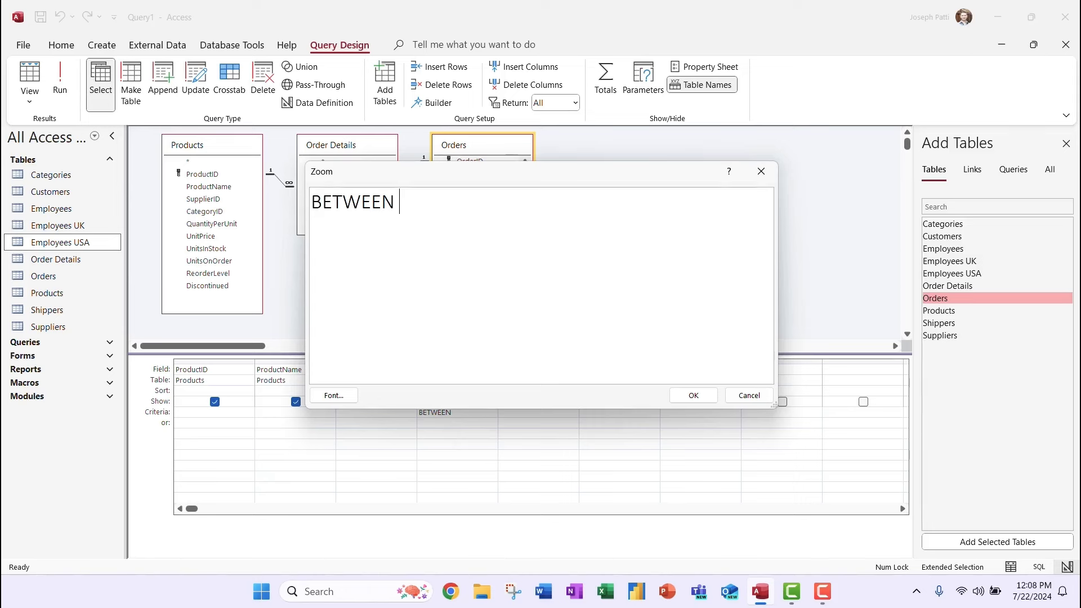
text([Enter Start Dat)
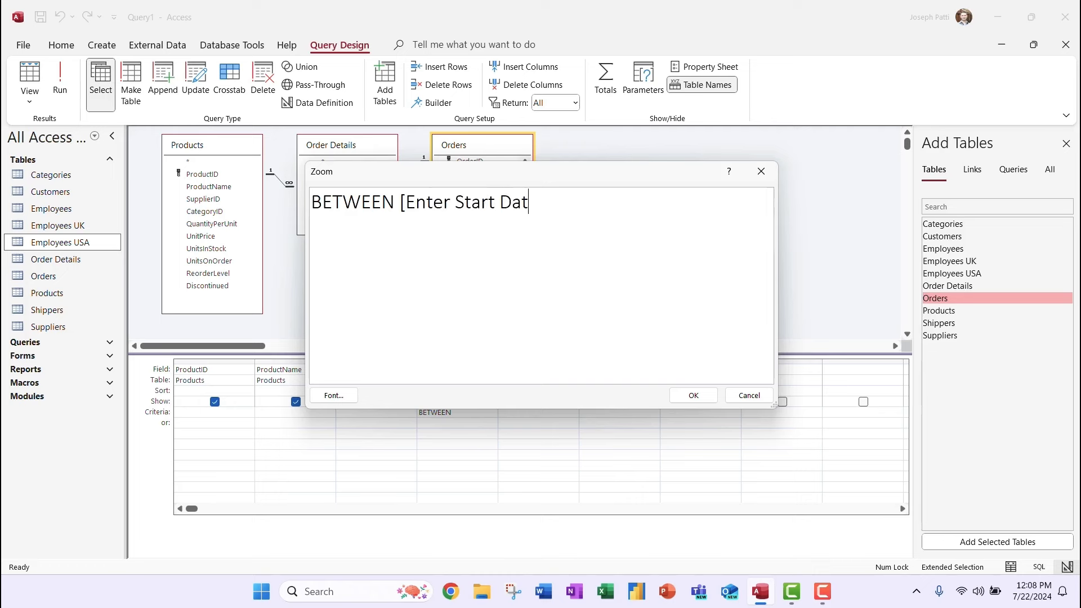
text(e] AND)
text( {)
text(En)
key(BackSpace)
key(BackSpace)
key(BackSpace)
text([Enter )
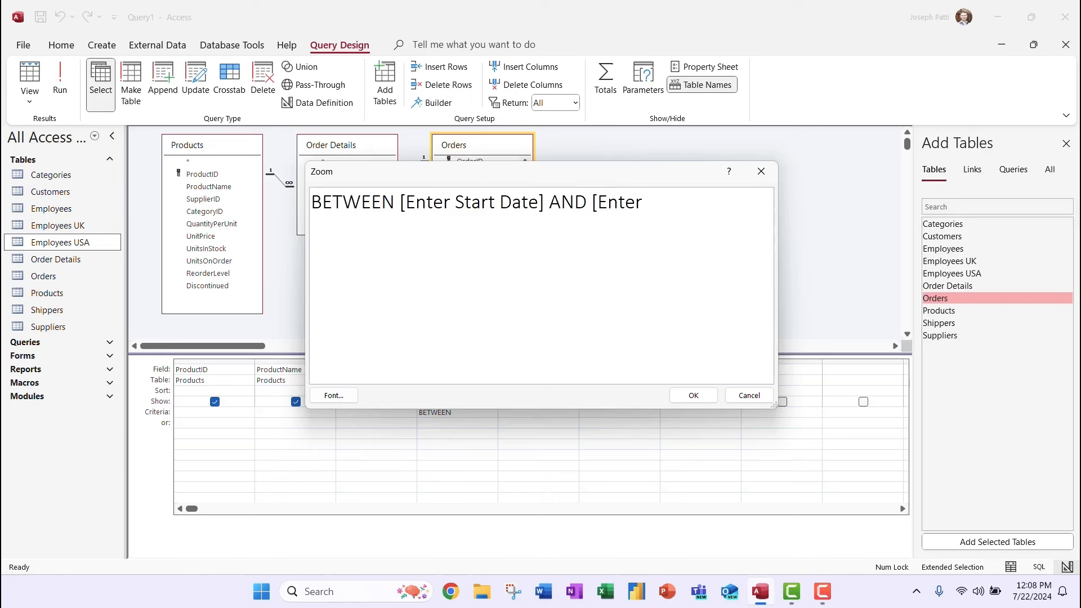
text(End Date])
click(693, 396)
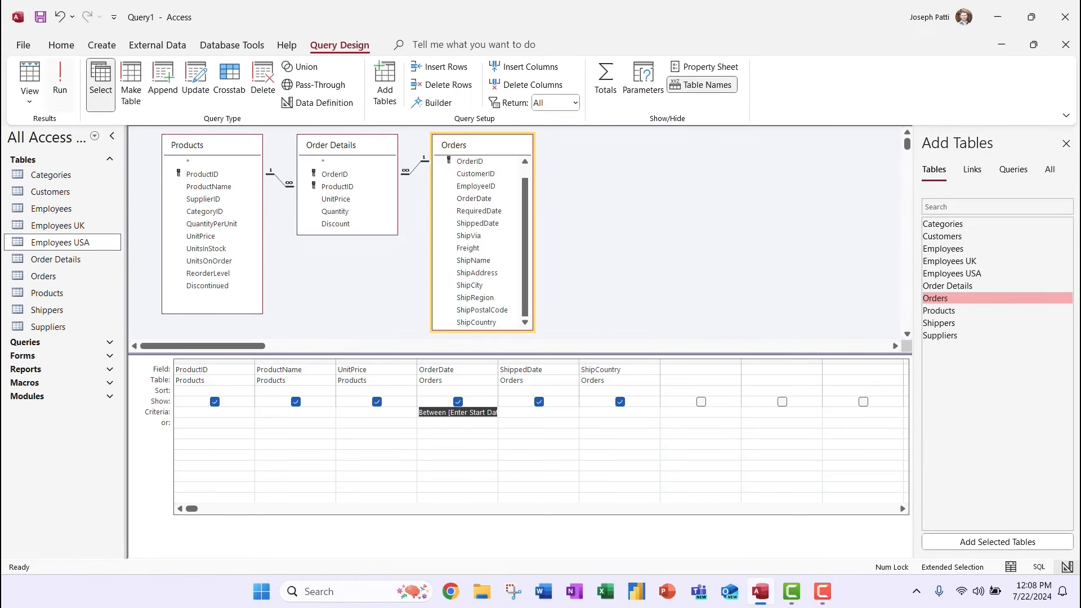
Step: Run the query with start date 1/1/1999 and end date 7/22/2024
click(60, 79)
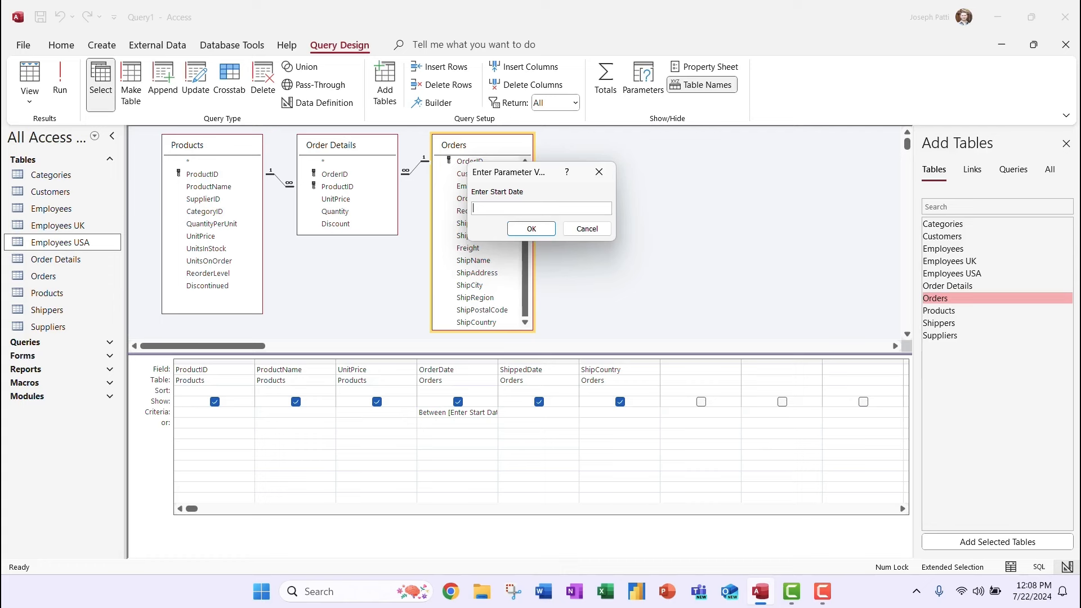
text(1/1/1999)
key(Return)
text(7/22/2024)
key(Return)
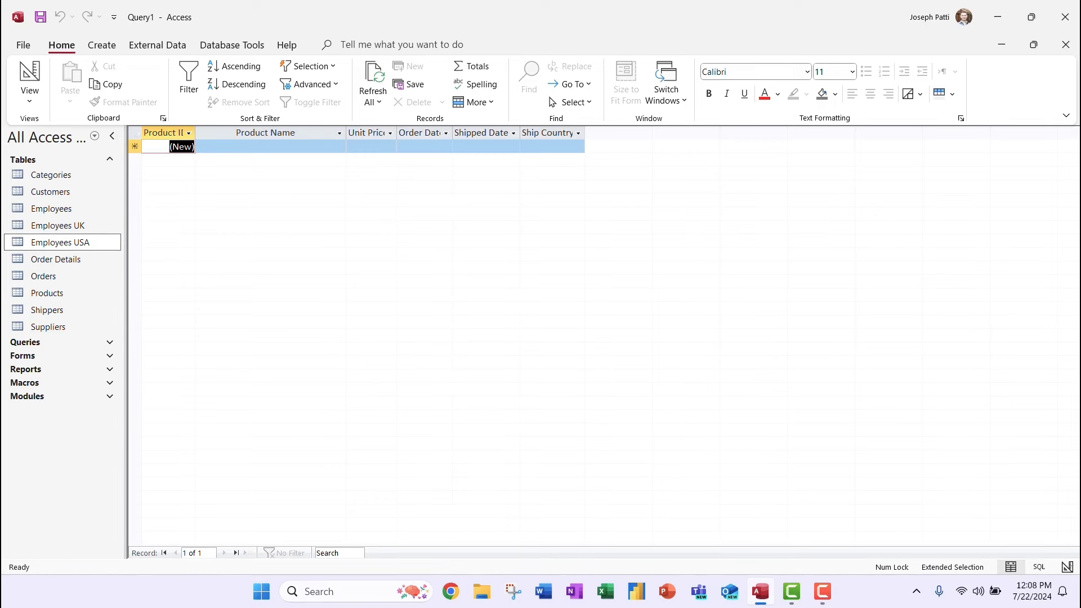
Step: Go back to Design View and cut the date-range criterion from the OrderDate column
click(29, 100)
click(73, 186)
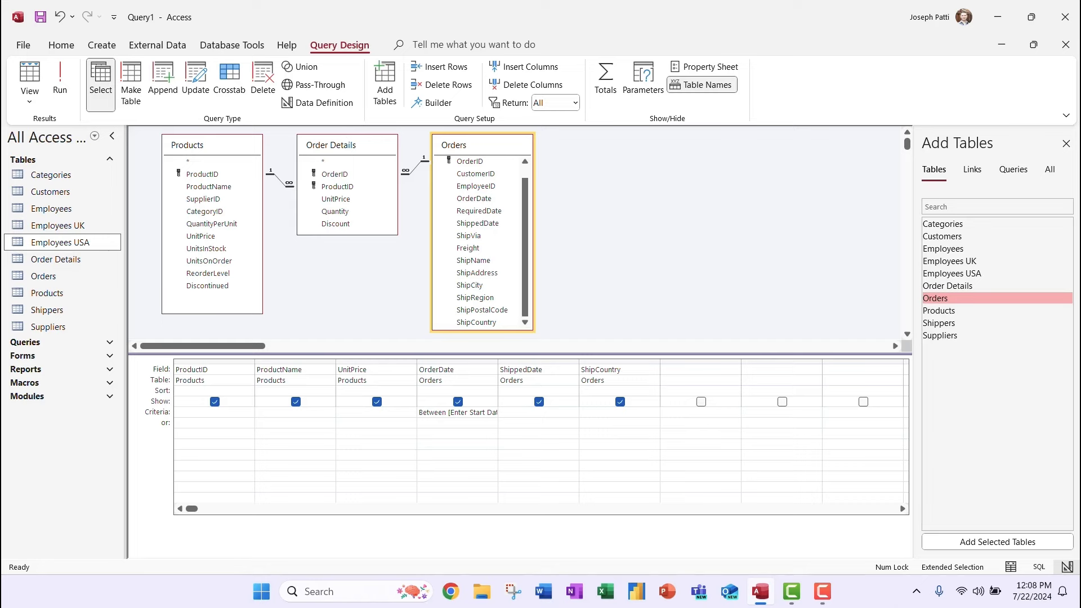
click(480, 412)
right_click(481, 411)
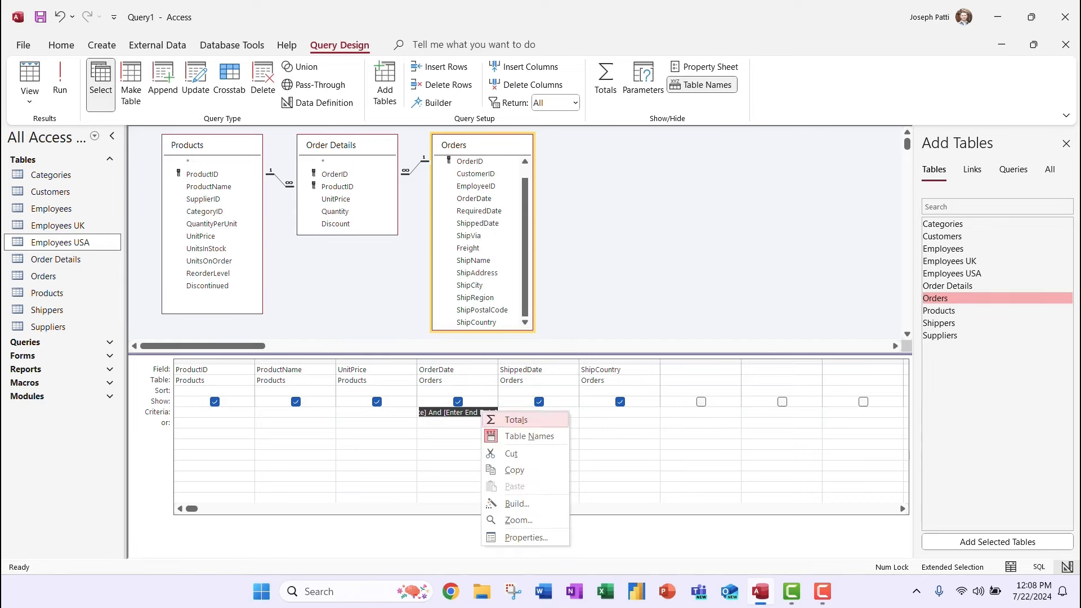
click(511, 454)
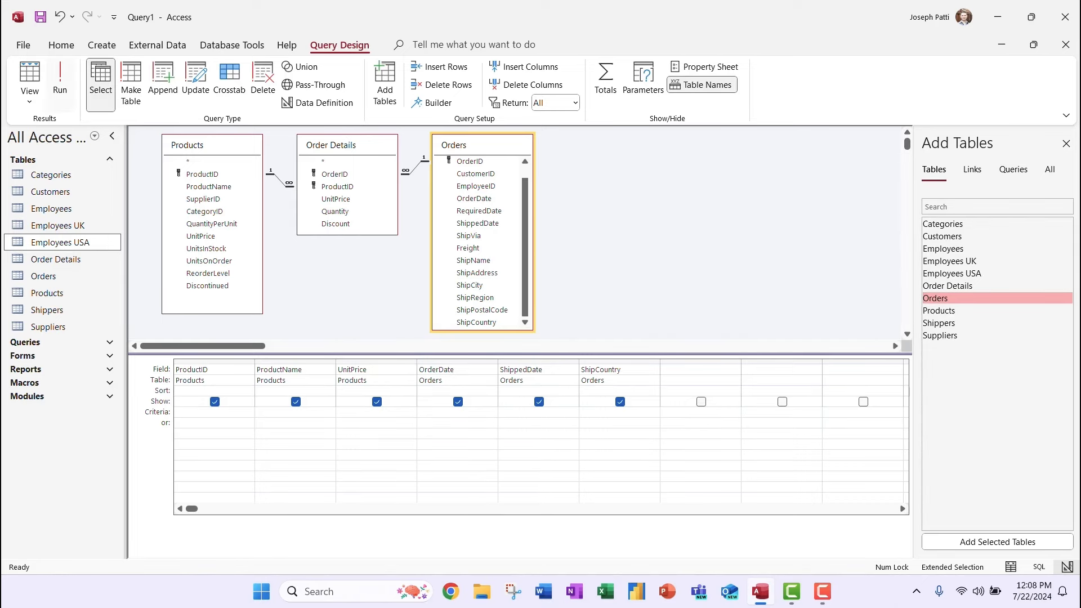
Step: Run the query without criteria to check which order dates exist, and return to Design View
click(60, 79)
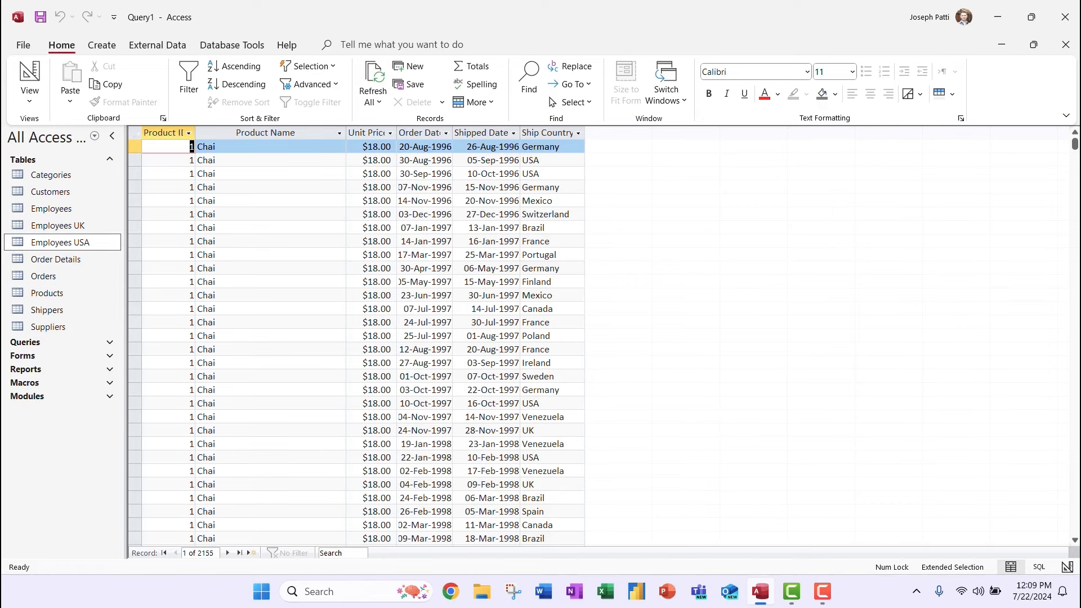
click(29, 96)
click(42, 191)
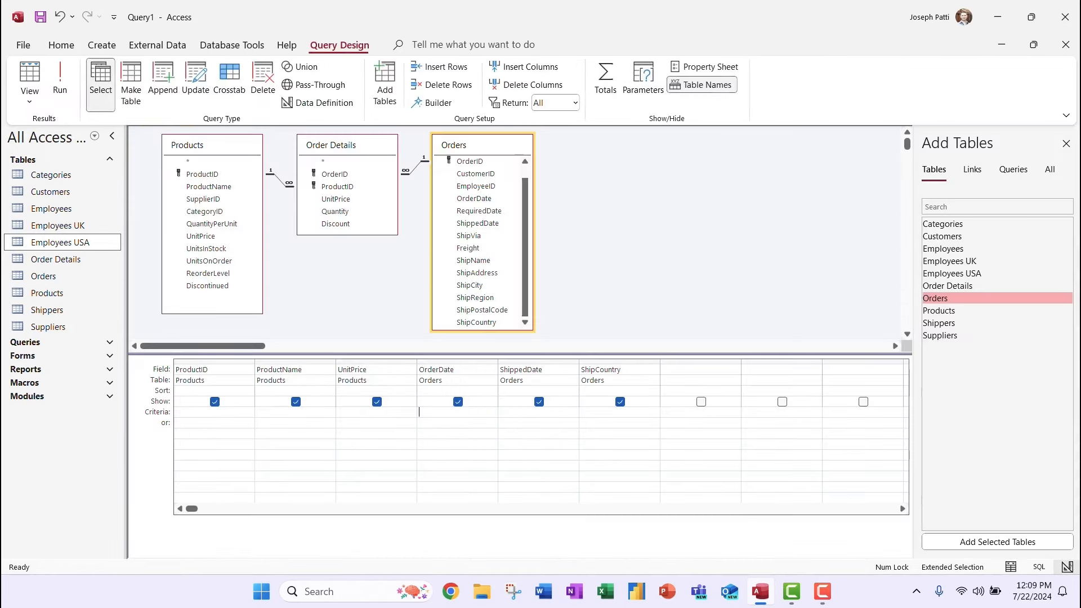
Step: Paste the criterion Between [Enter Start Date] And [Enter End Date] back into the OrderDate column, using the Zoom editor
click(450, 412)
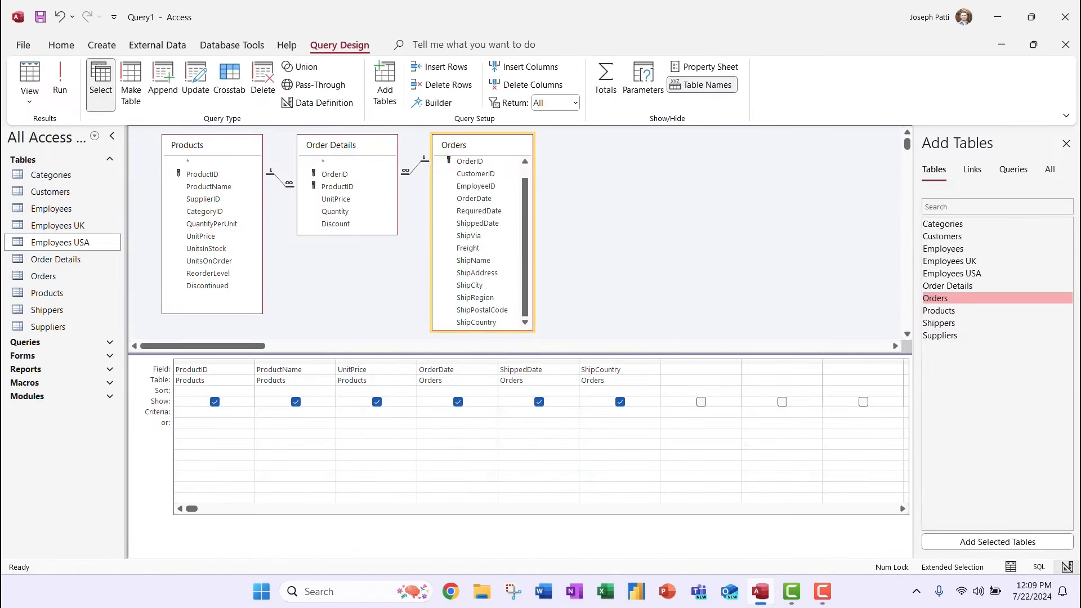
right_click(435, 413)
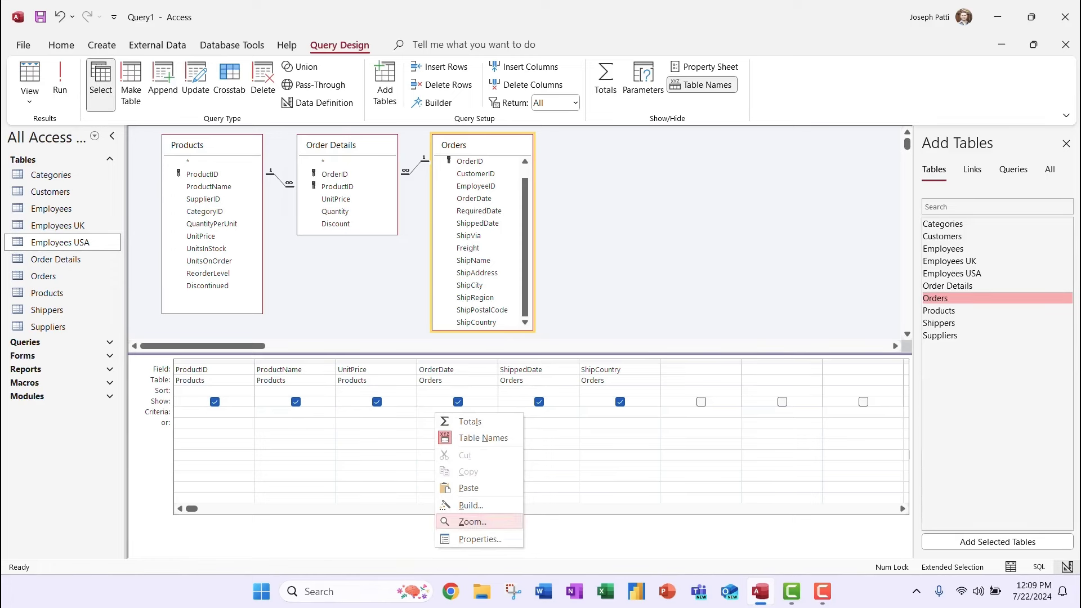
click(467, 522)
right_click(377, 231)
click(401, 272)
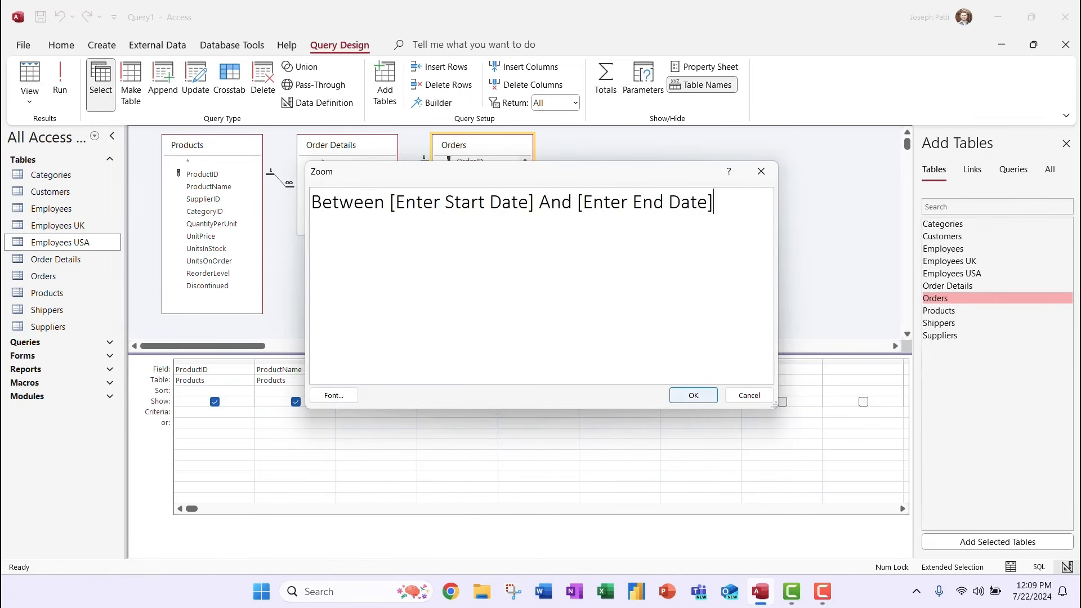
click(693, 395)
Step: Run the query with start date 1/1/1996 and end date 1/1/1997
click(60, 84)
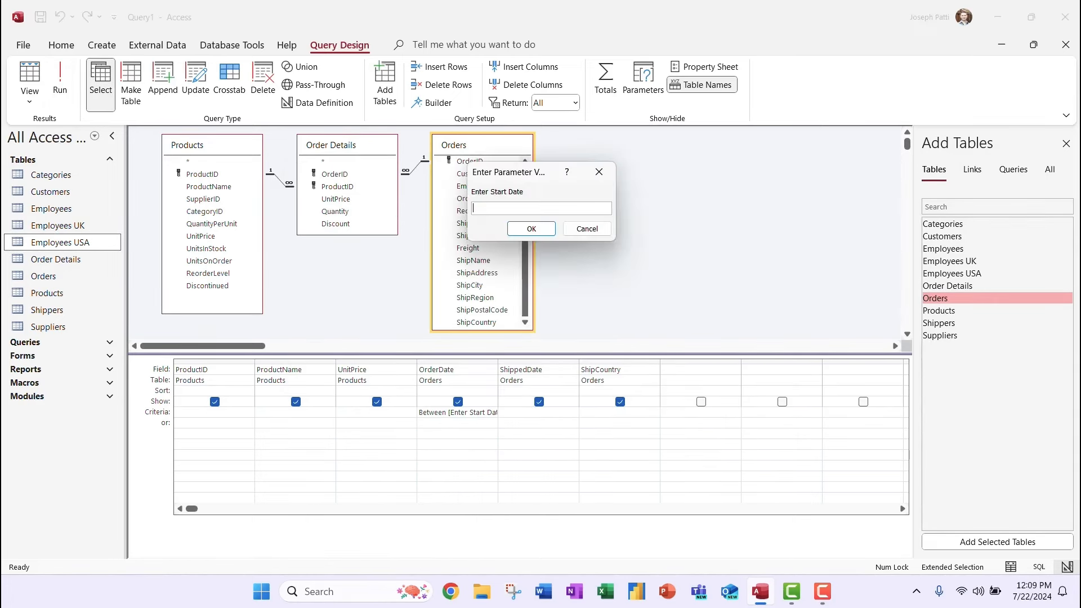
text(1/1/1996)
key(Return)
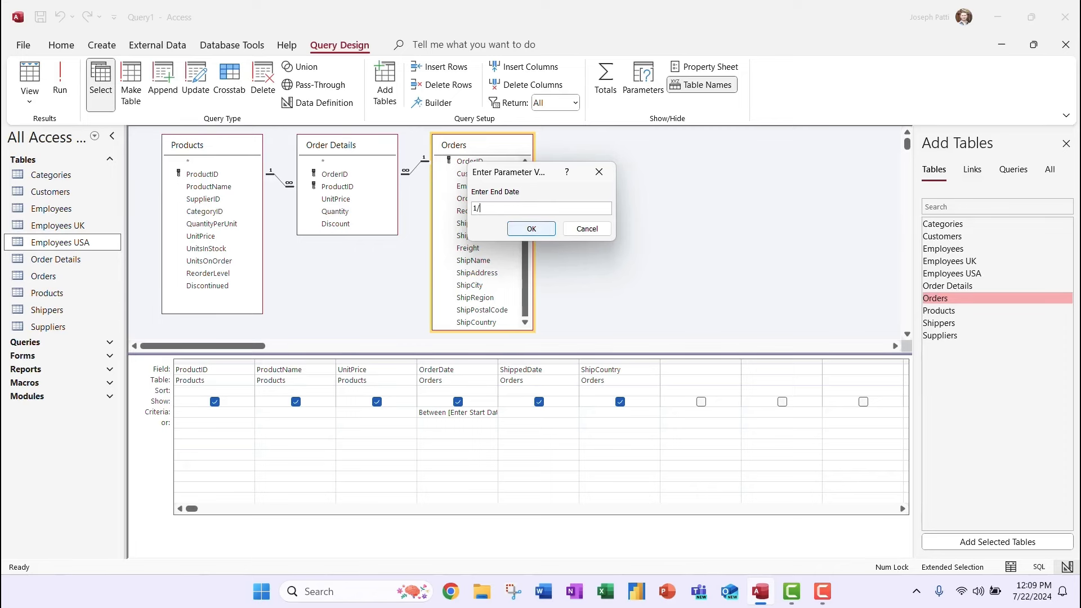
text(1/1/1997)
key(Return)
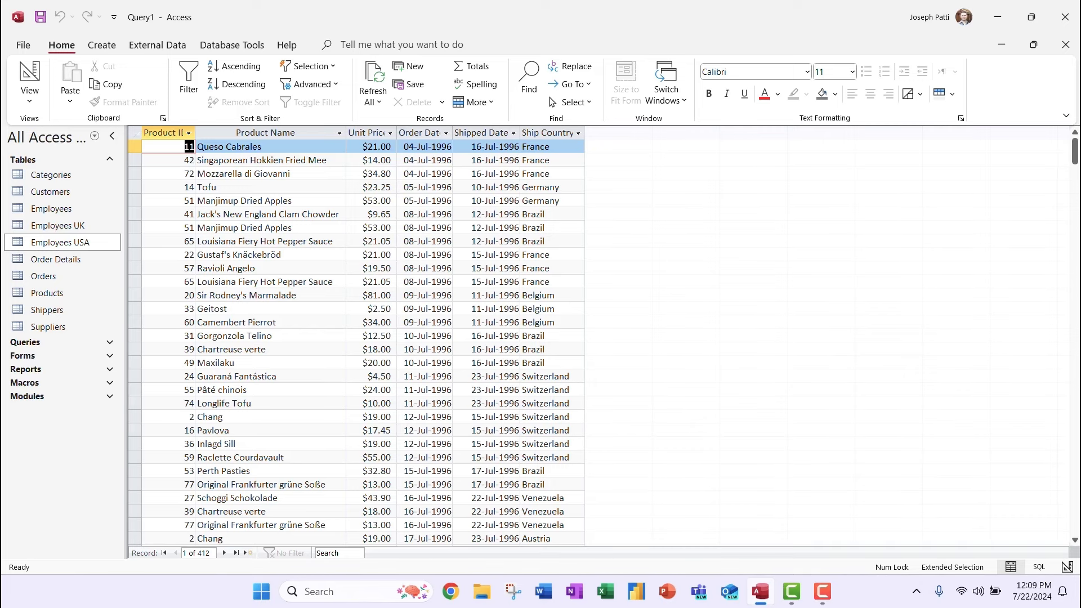
Step: Return to Design View and delete the date-range criterion from the OrderDate column
click(29, 96)
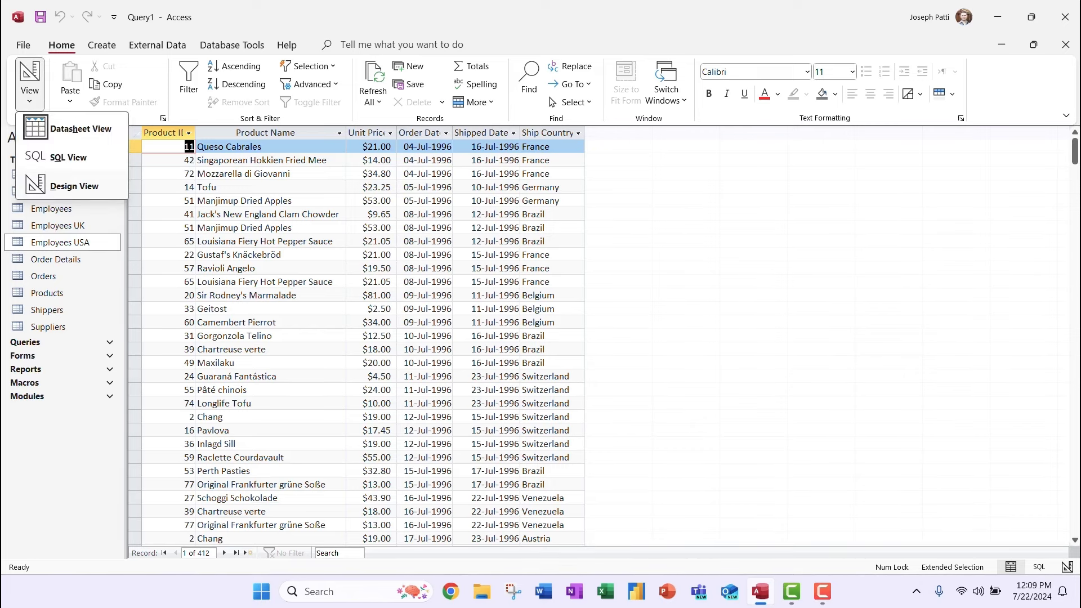
click(73, 186)
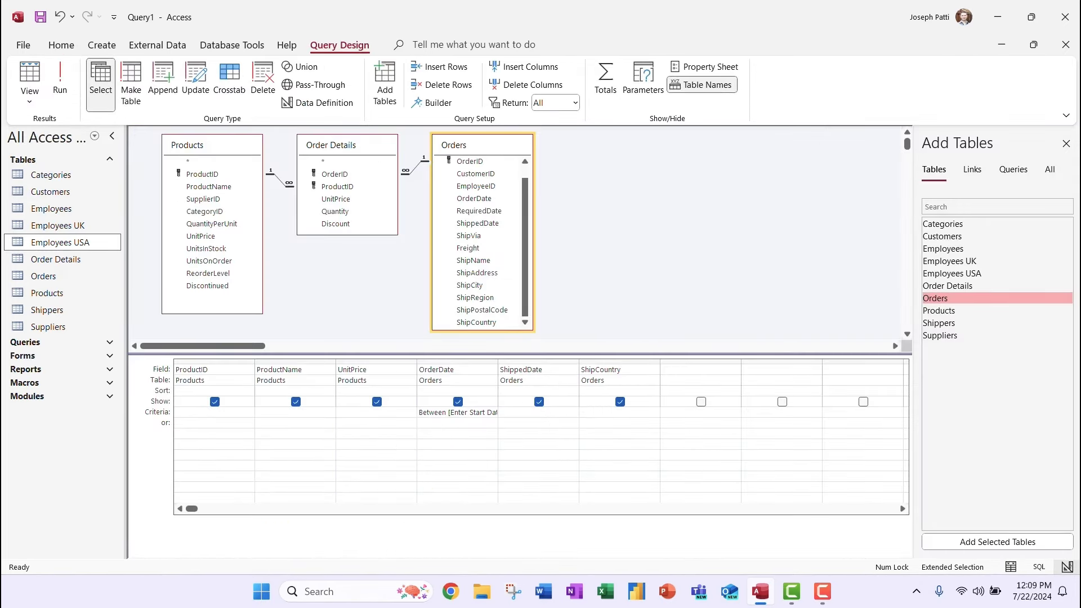
click(458, 412)
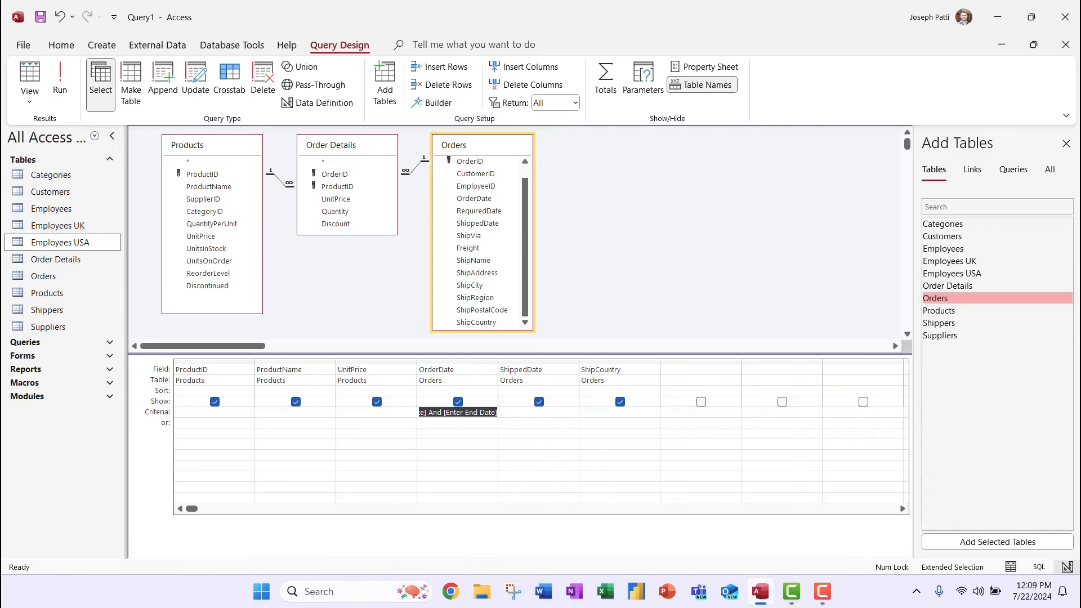
key(Delete)
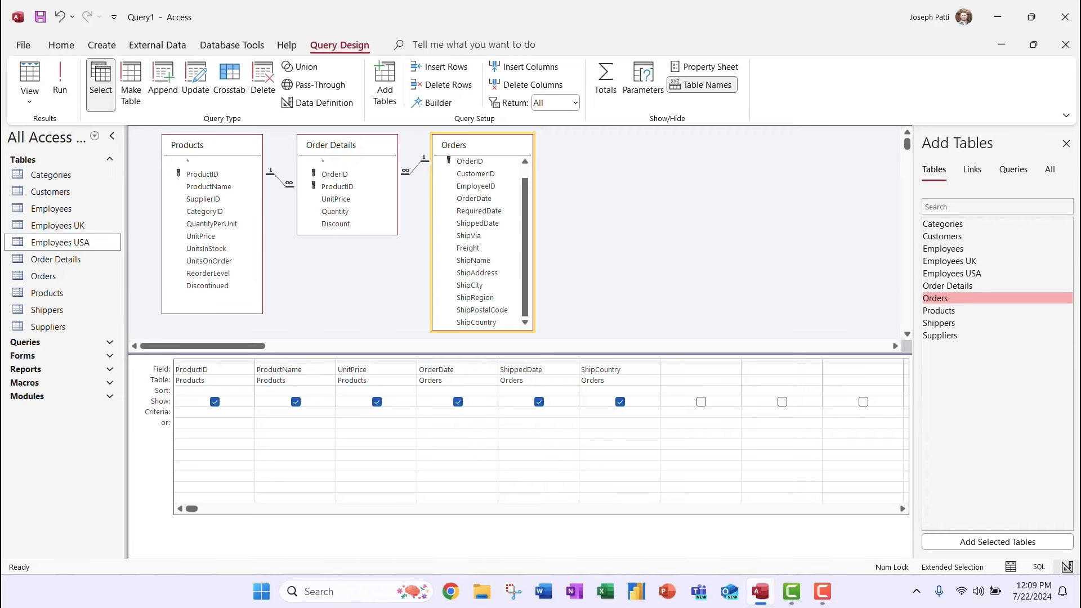
Step: Set the ProductName criterion to LIKE [Product Name] & "*" and check the expression in the Zoom editor
text(LIKE [Product N)
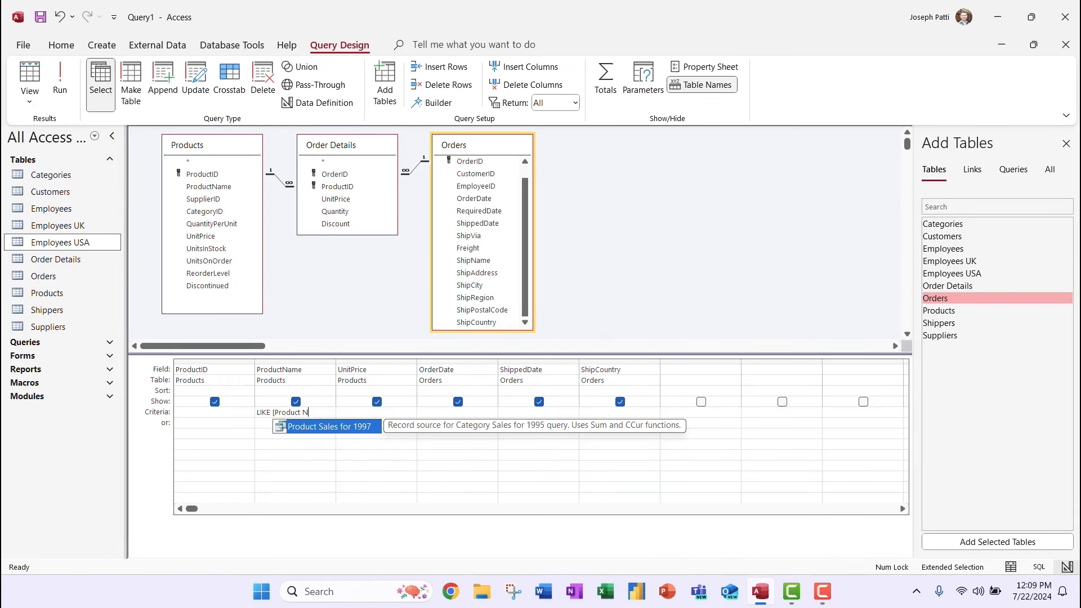
text(ame)
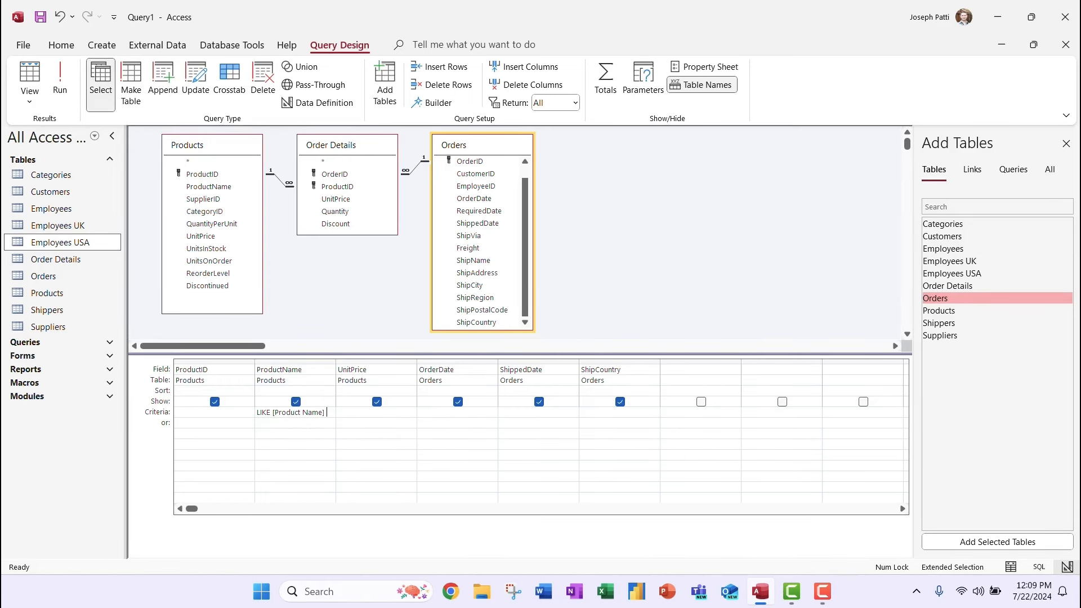
text(] & "*")
right_click(287, 413)
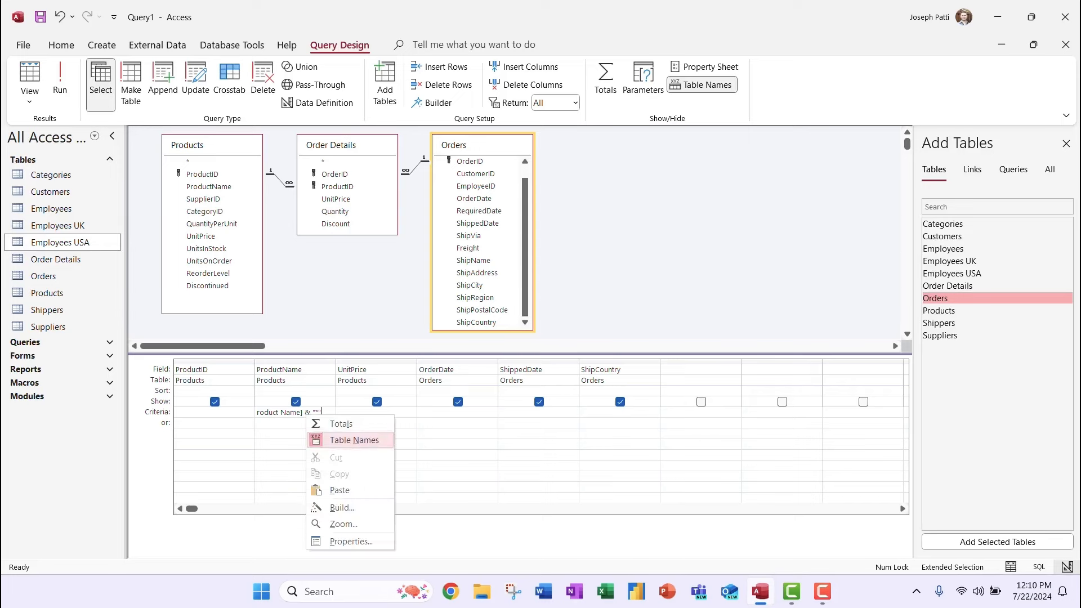
click(332, 521)
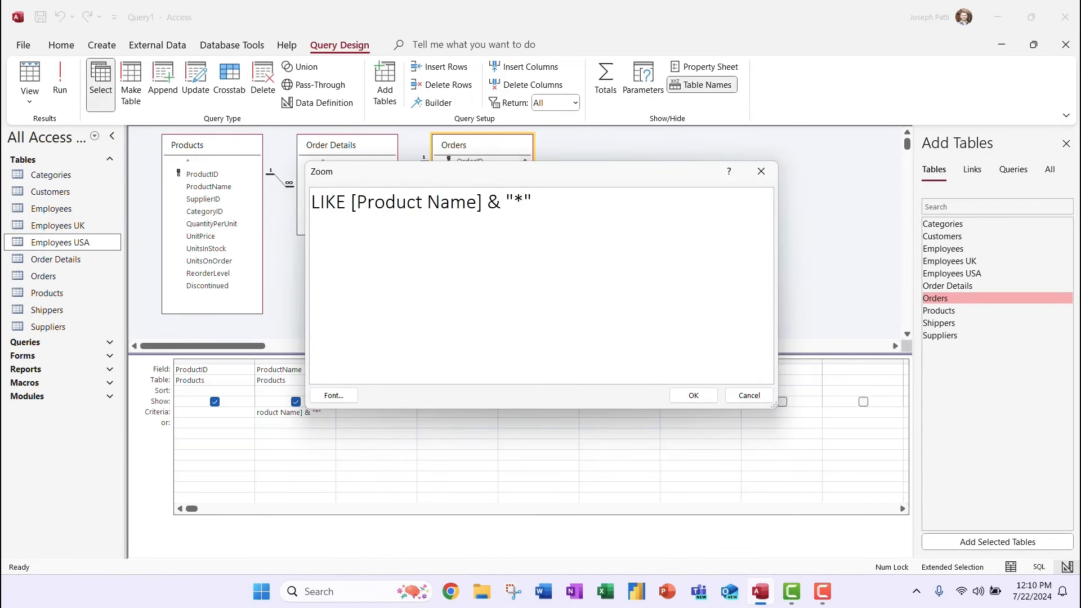
click(693, 395)
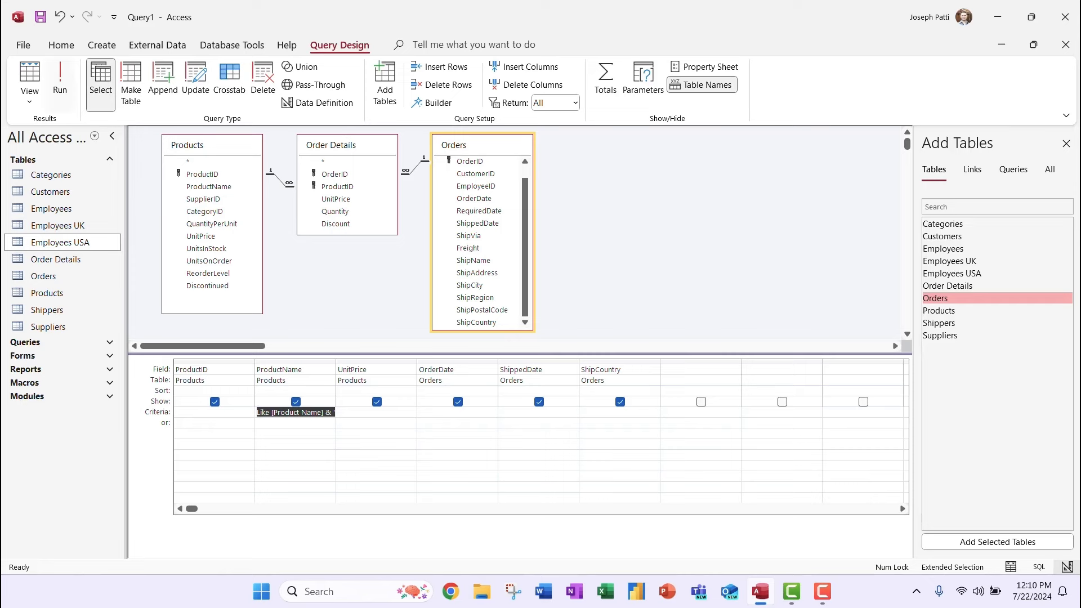
Step: Run the query with the beginning of a product name, look through the matching records, and return to Design View
click(59, 78)
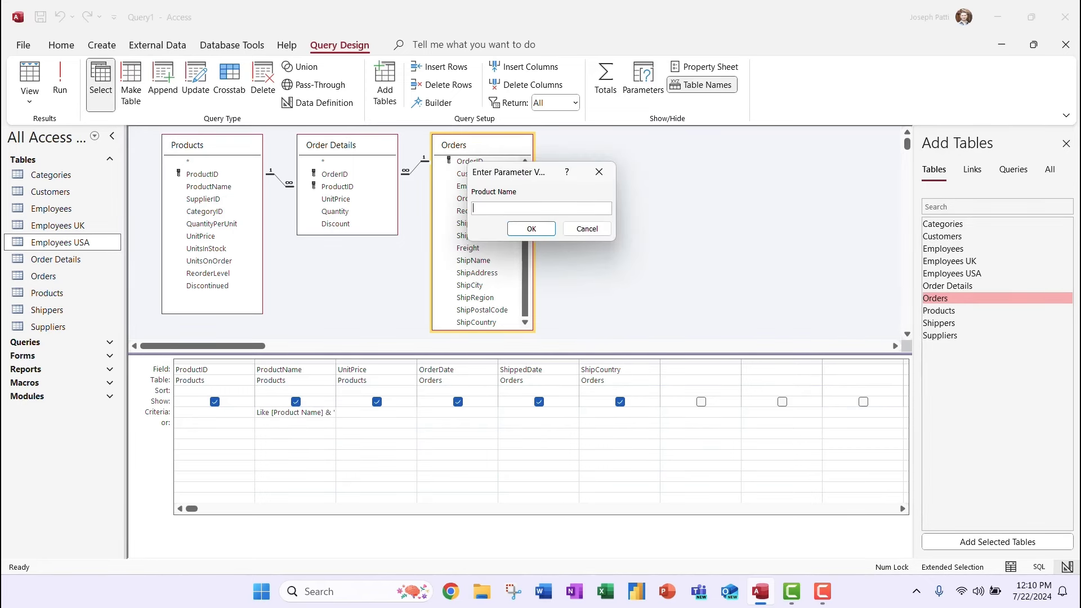
key(Return)
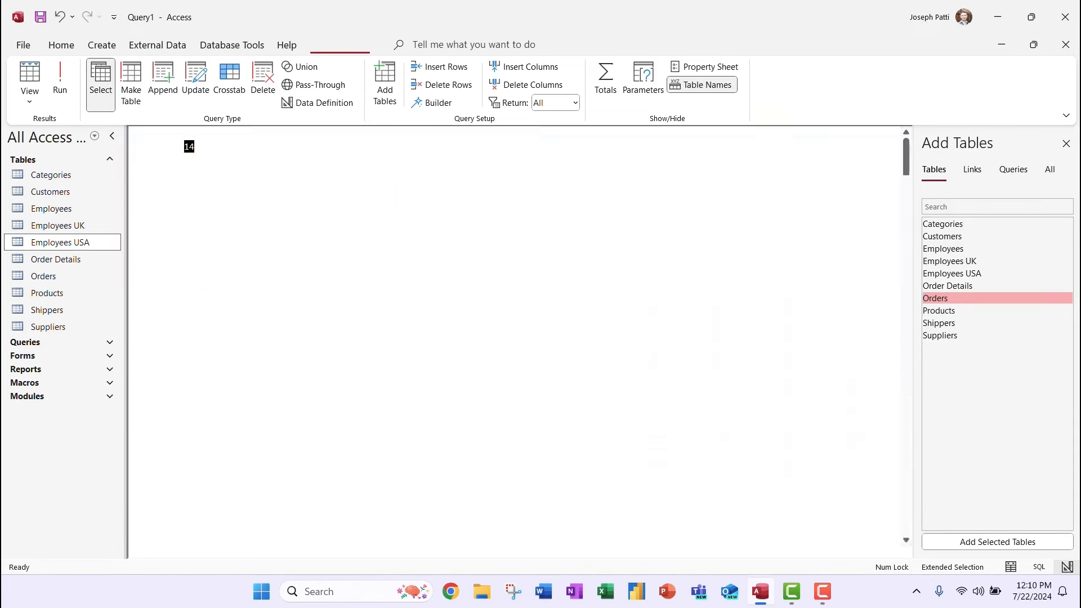
scroll(360, 337, down, 20)
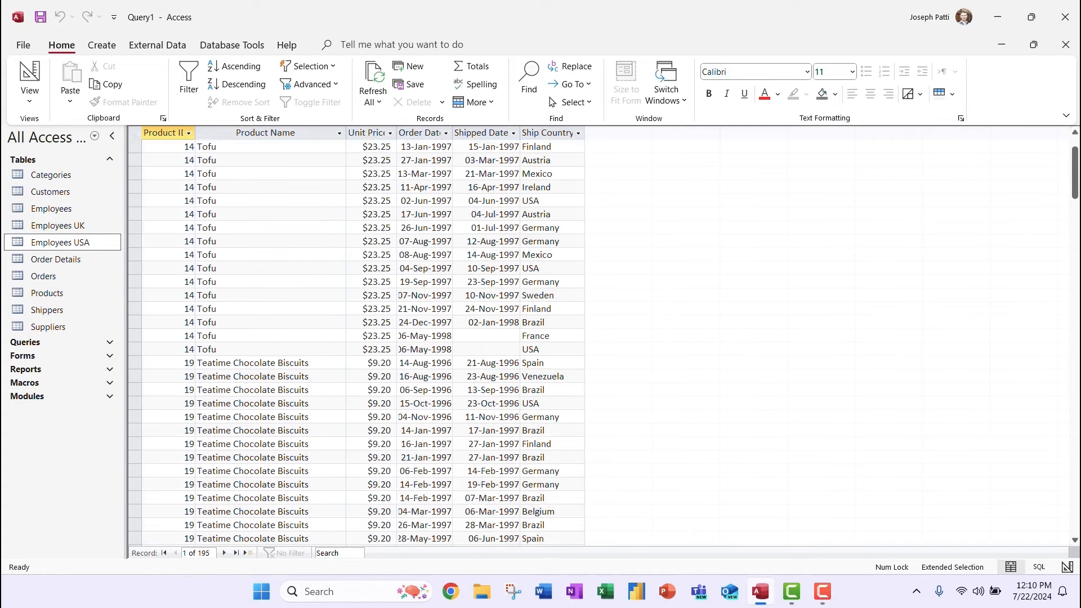
scroll(361, 338, down, 10)
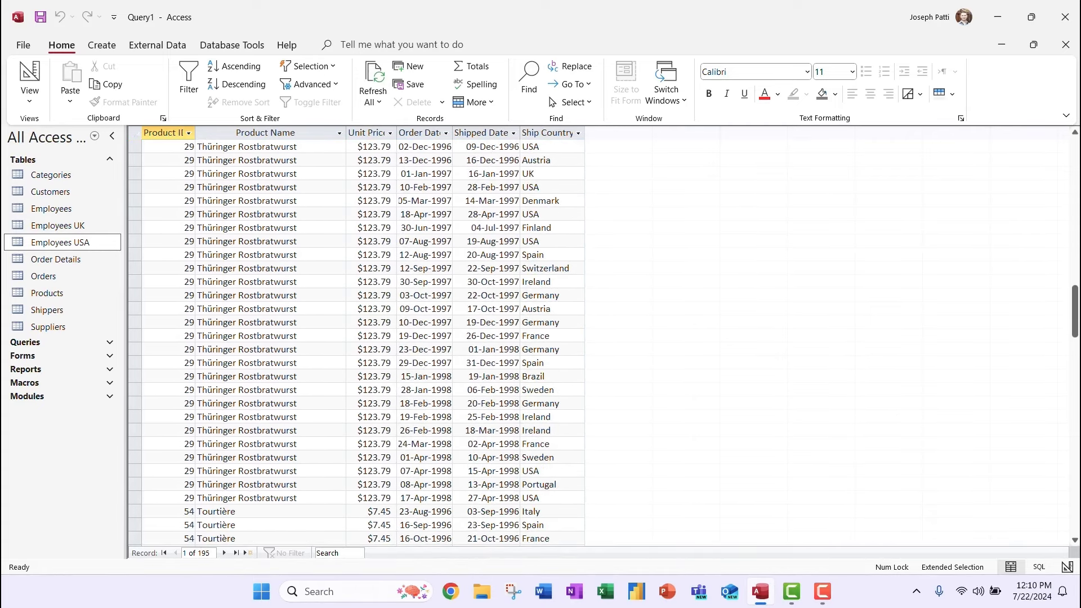
scroll(360, 338, up, 20)
scroll(360, 338, up, 8)
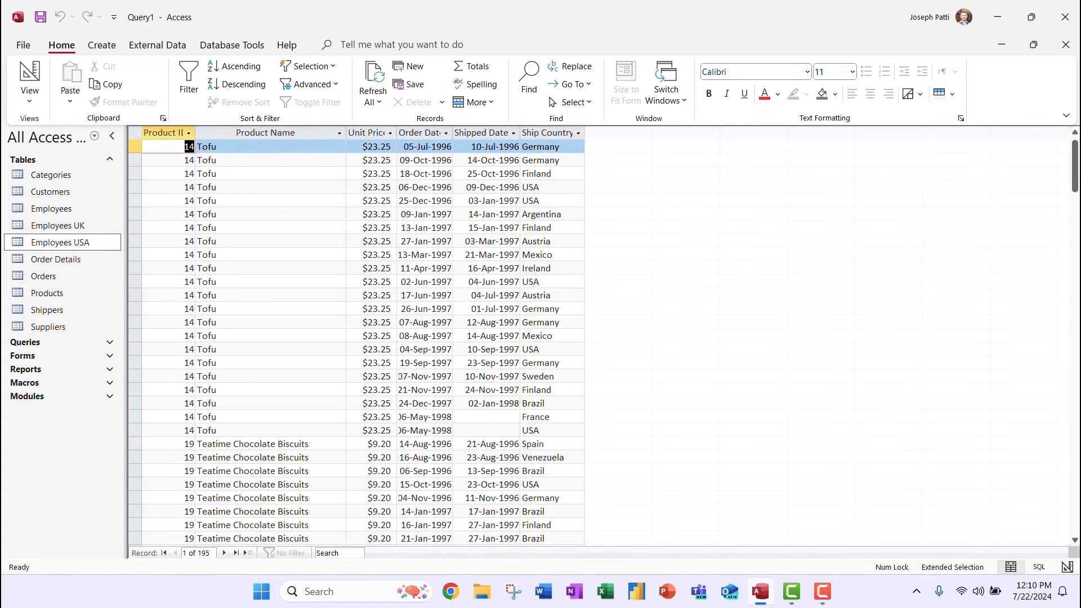
click(29, 96)
click(74, 185)
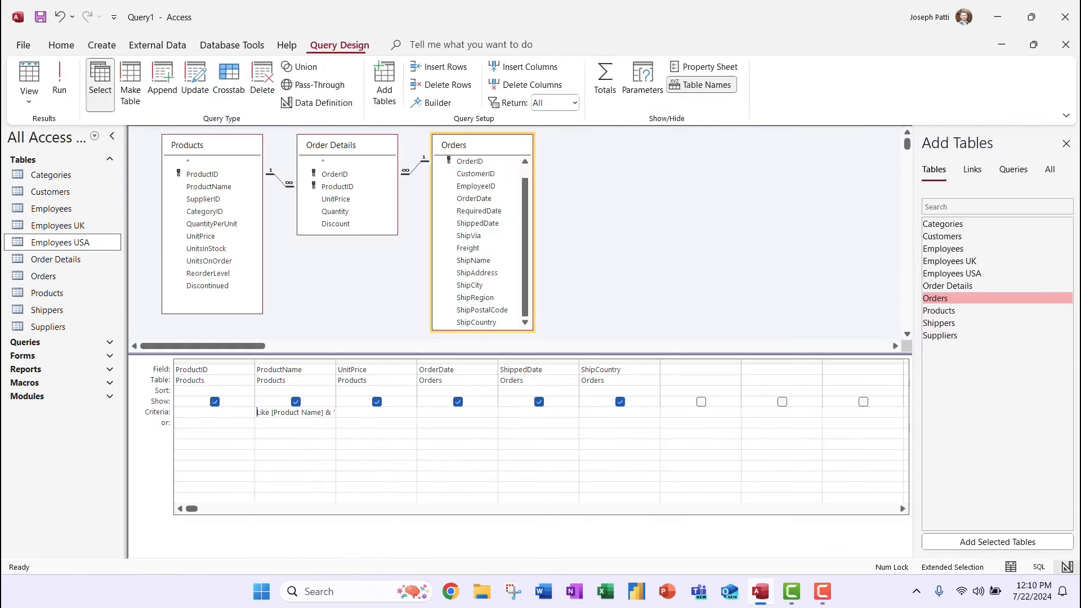